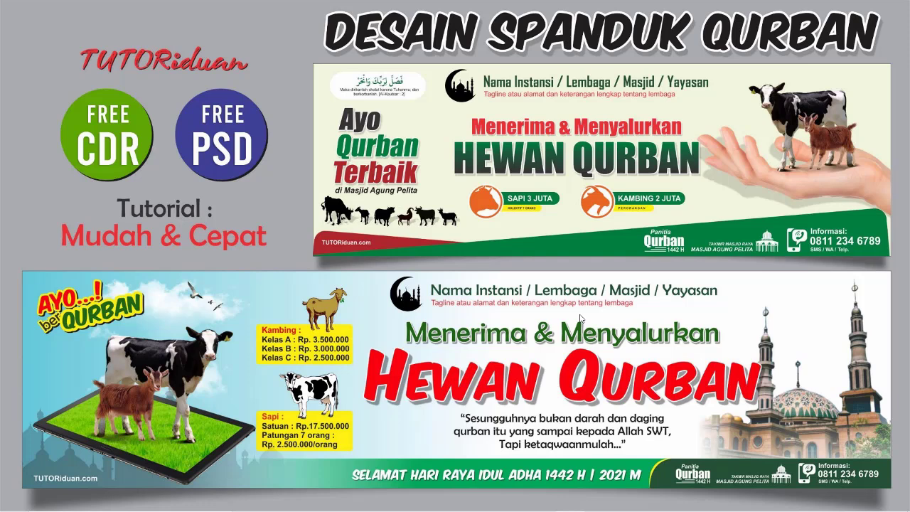
Switch to Chrome's tutoriduan.com post offering the free Qurban 1442H banner CDR.
left_click(580, 319)
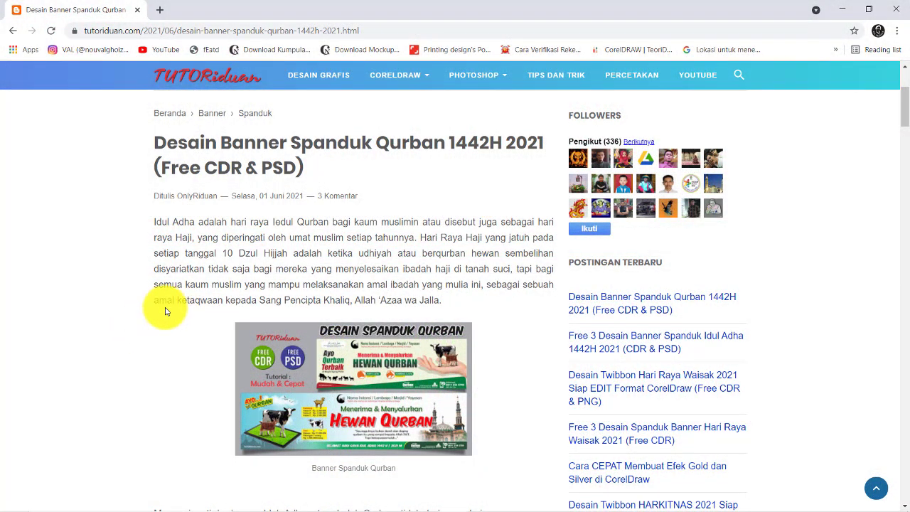
Scroll past the Materi section and enlarge the first 'Hewan Qurban' banner image.
scroll(182, 299, "down", 3)
scroll(182, 300, "down", 2)
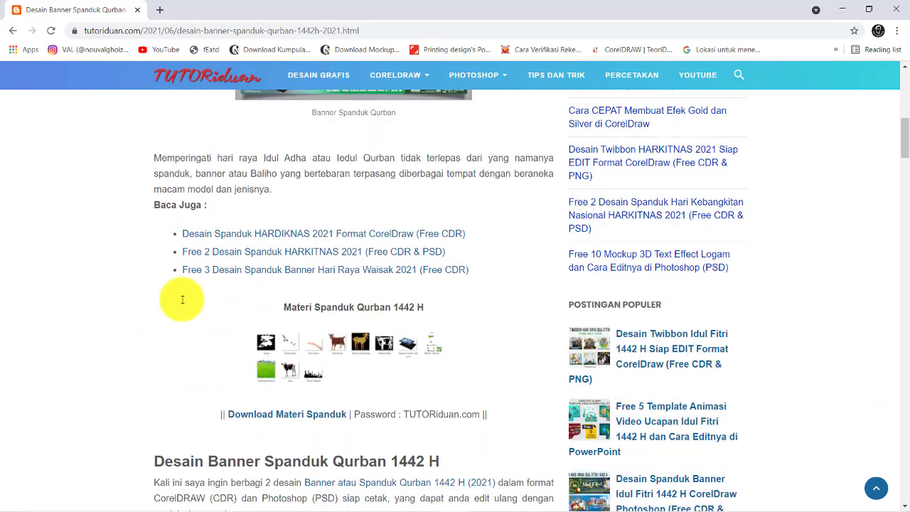
scroll(182, 299, "down", 2)
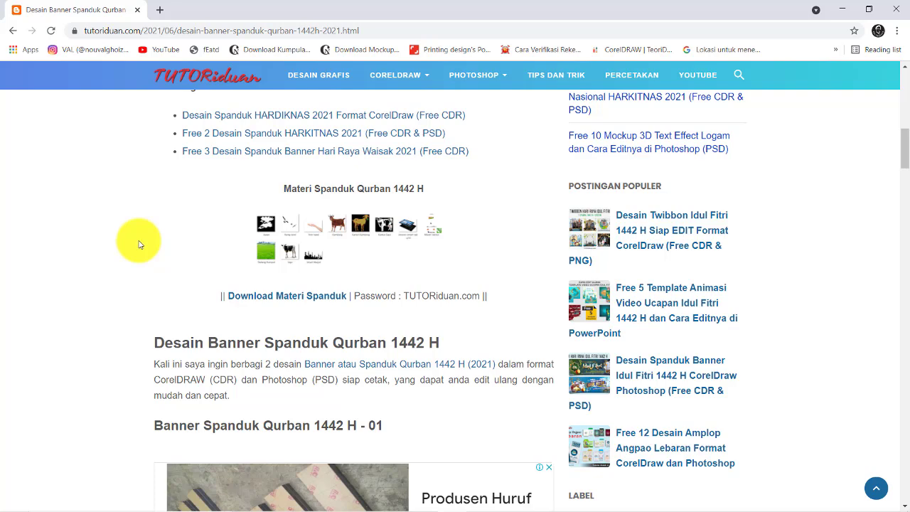
scroll(234, 239, "down", 2)
scroll(234, 240, "down", 3)
scroll(234, 240, "down", 1)
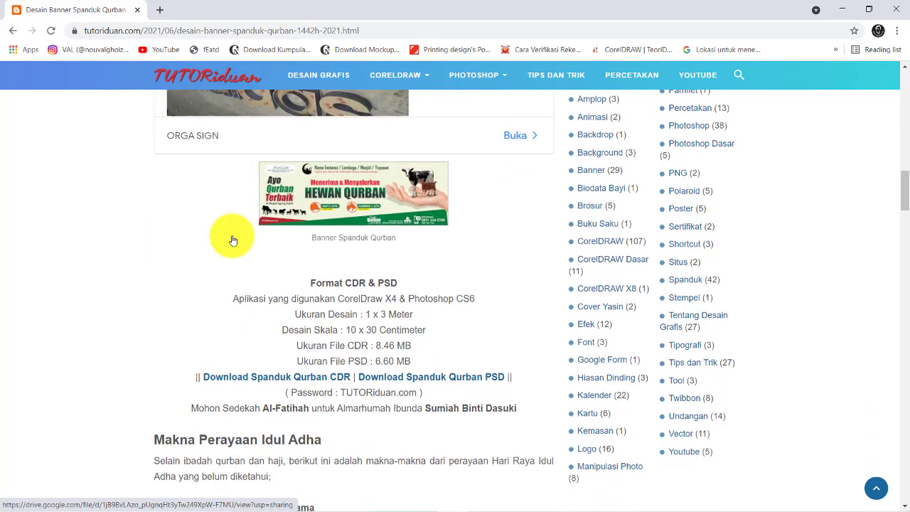
scroll(231, 239, "down", 1)
left_click(344, 146)
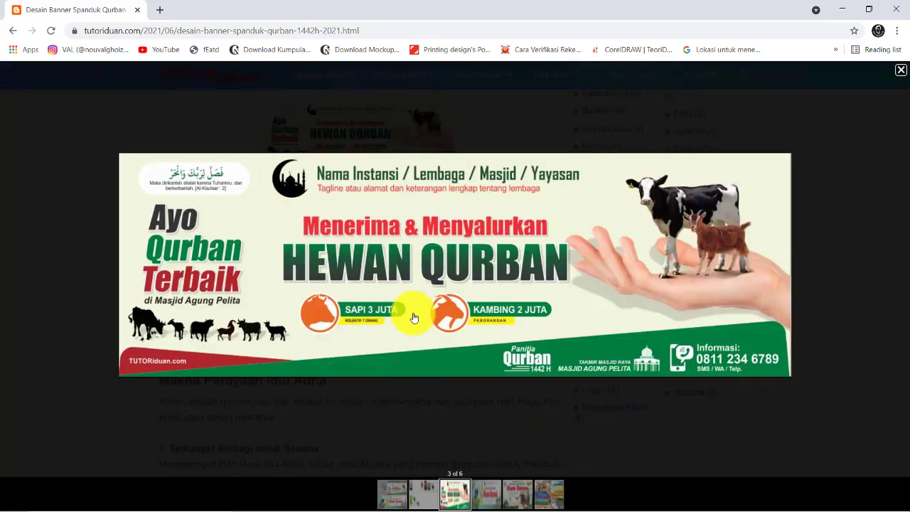
Close the first banner and enlarge the 'Banner Spanduk Qurban 1442 H - 02' image.
left_click(900, 70)
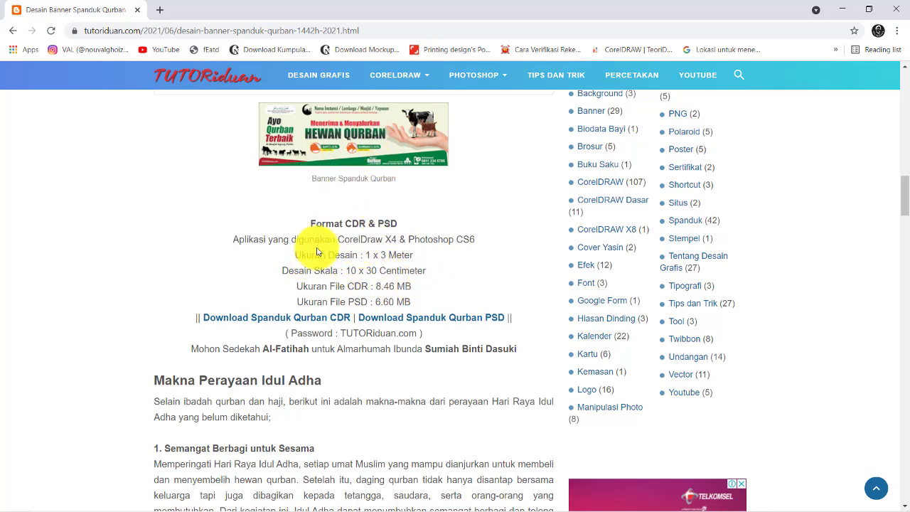
scroll(387, 260, "down", 5)
scroll(381, 265, "down", 4)
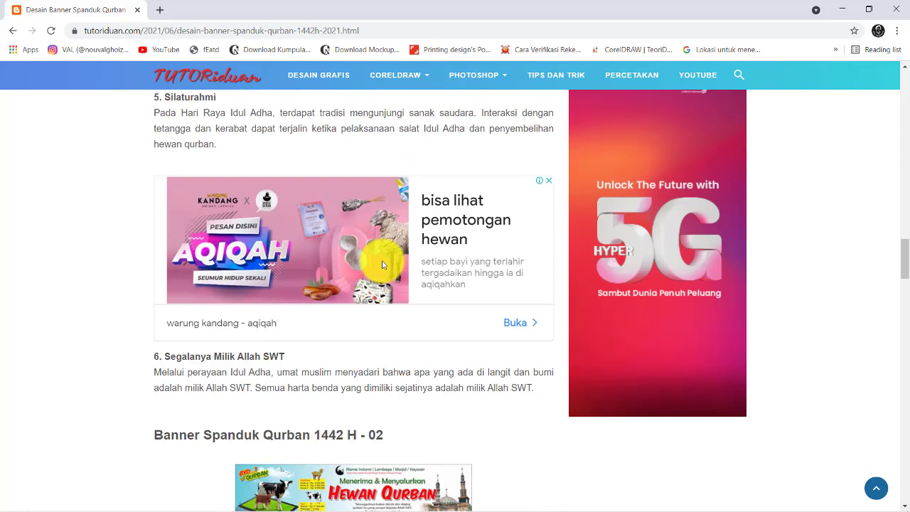
scroll(377, 260, "down", 2)
scroll(380, 260, "down", 2)
left_click(356, 193)
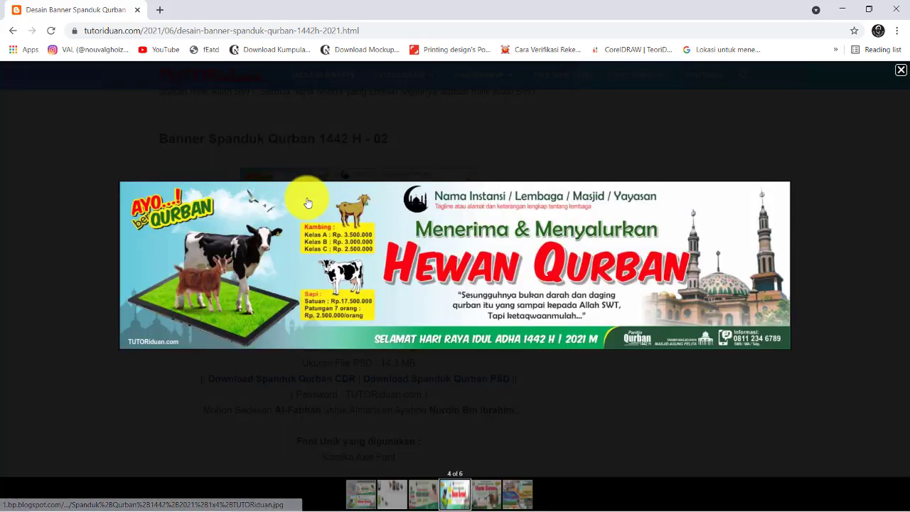
Close the second banner and view its CDR and PSD download details.
left_click(900, 70)
scroll(329, 267, "down", 1)
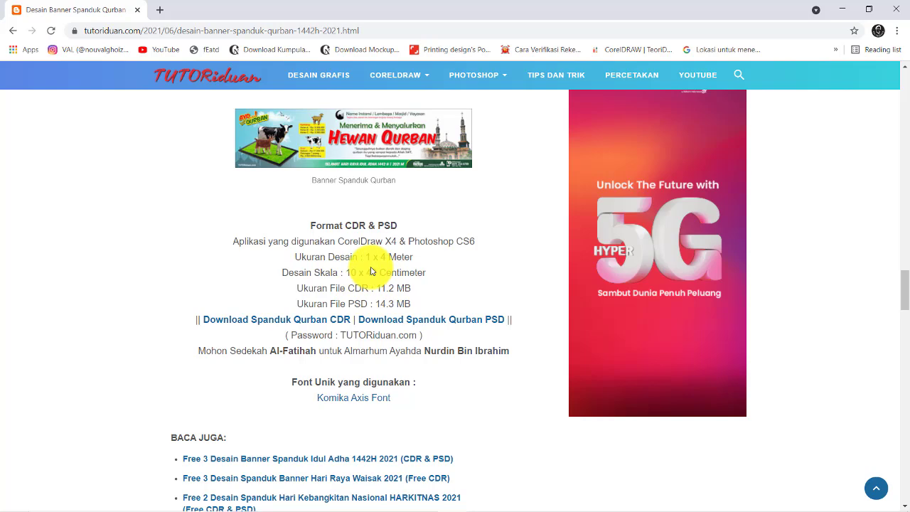
scroll(375, 289, "up", 1)
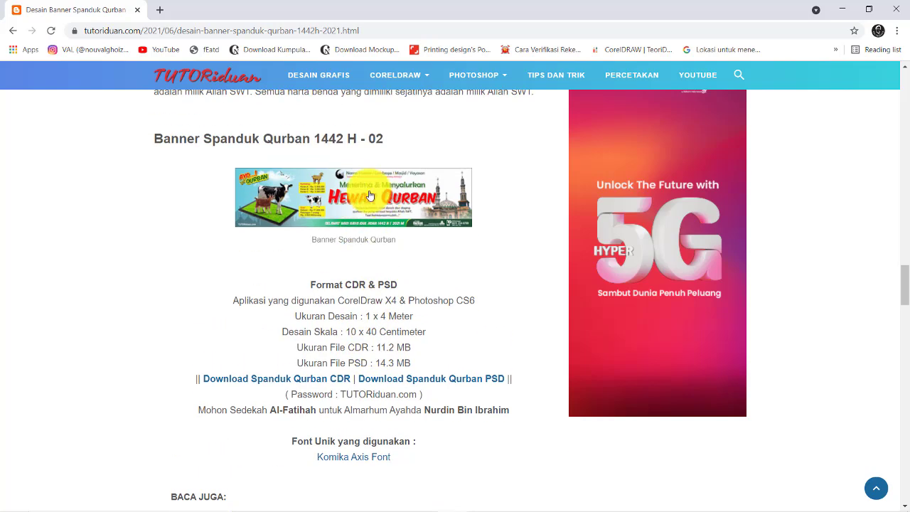
scroll(412, 291, "down", 2)
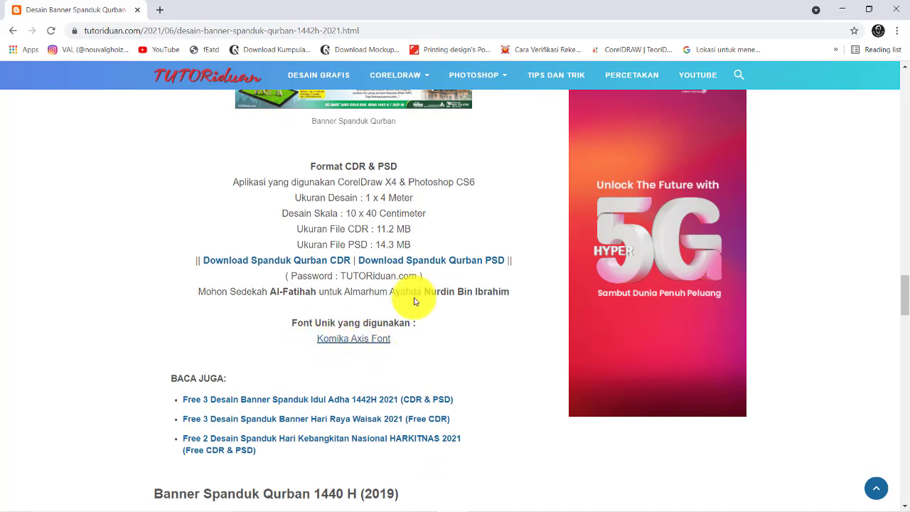
scroll(391, 288, "down", 3)
scroll(392, 285, "down", 2)
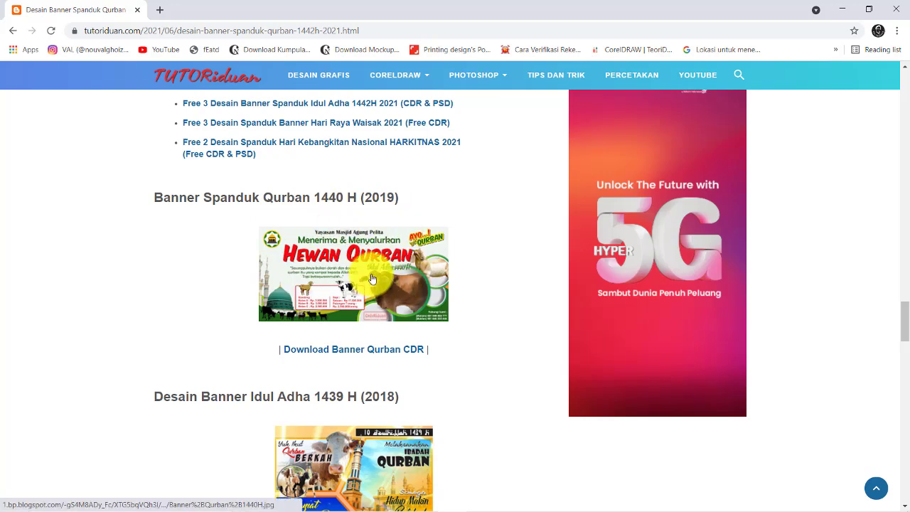
scroll(373, 278, "down", 2)
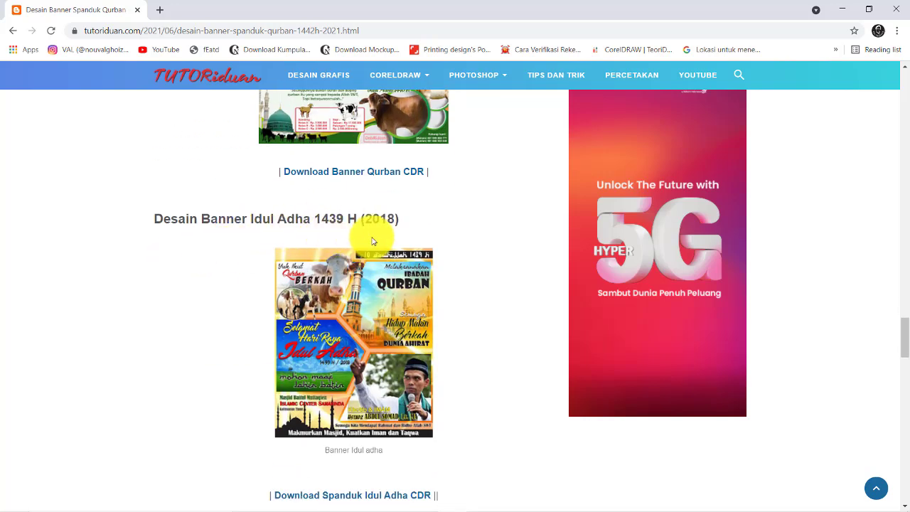
scroll(370, 238, "down", 1)
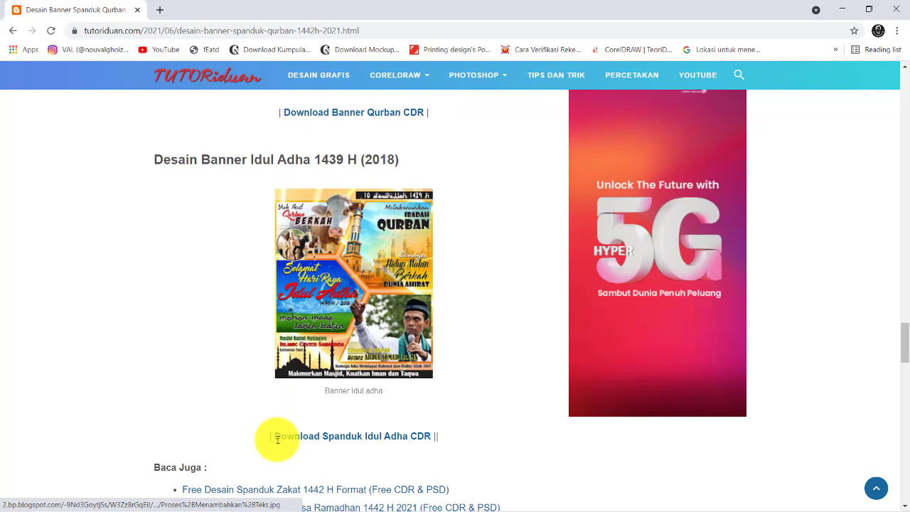
scroll(384, 384, "up", 3)
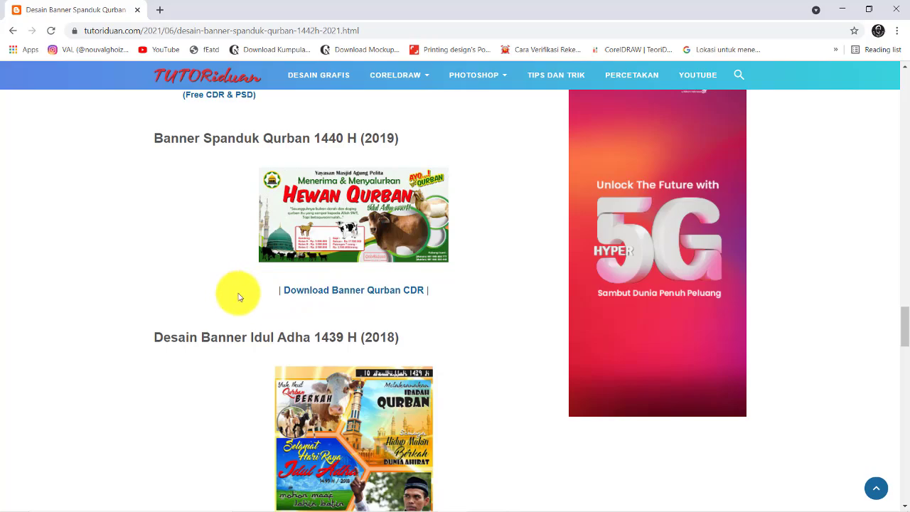
scroll(416, 291, "up", 5)
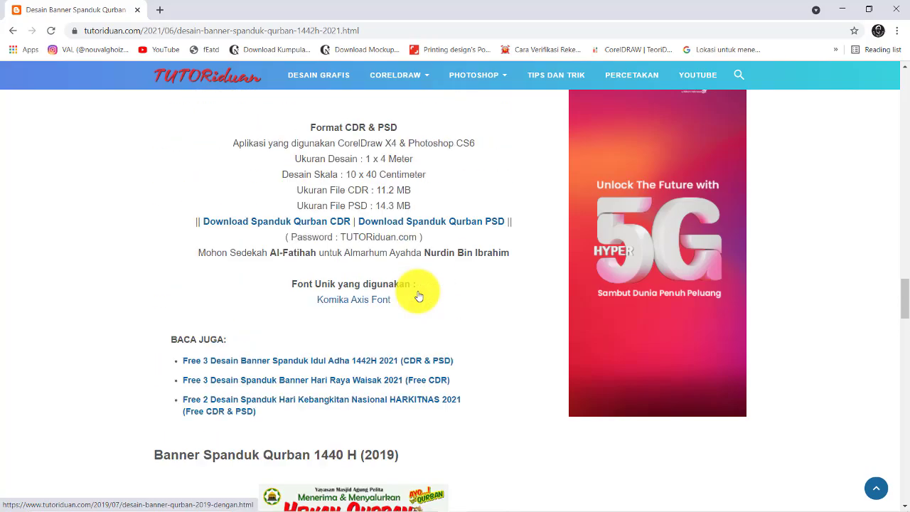
scroll(417, 294, "up", 5)
scroll(419, 294, "up", 5)
scroll(421, 294, "up", 5)
scroll(421, 294, "up", 5)
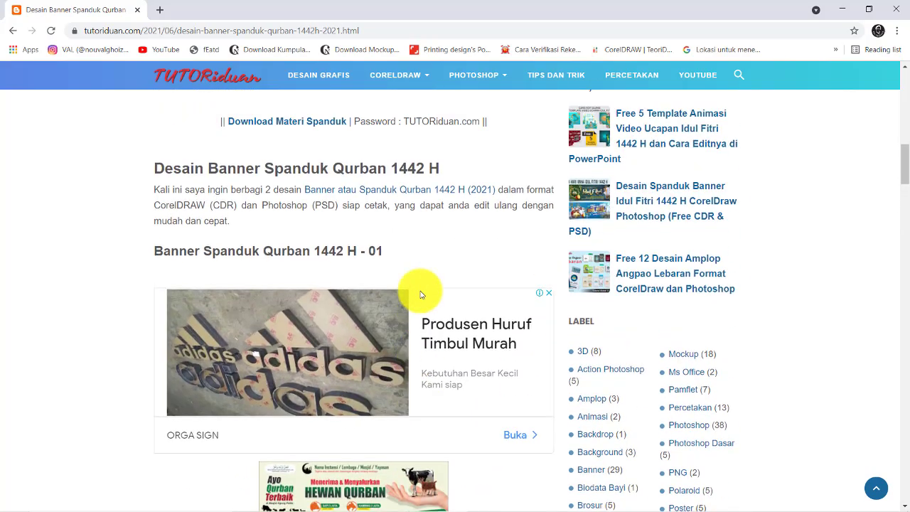
scroll(421, 295, "up", 5)
scroll(420, 294, "up", 5)
scroll(421, 295, "down", 5)
scroll(416, 294, "down", 3)
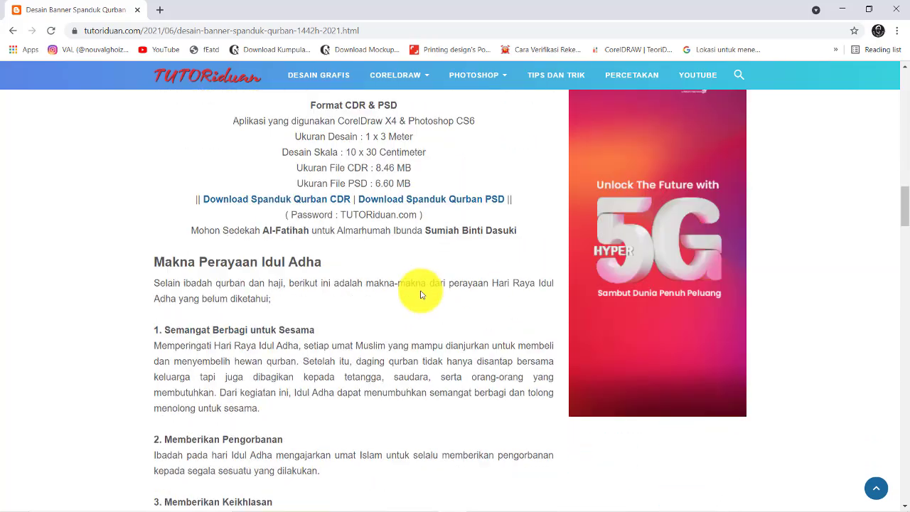
scroll(365, 291, "up", 3)
left_click(347, 261)
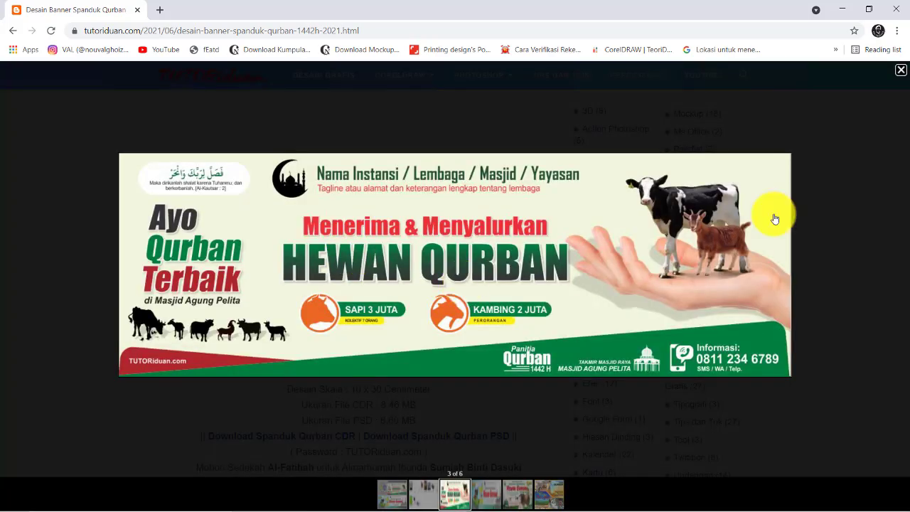
left_click(896, 72)
scroll(417, 274, "down", 4)
scroll(417, 270, "down", 5)
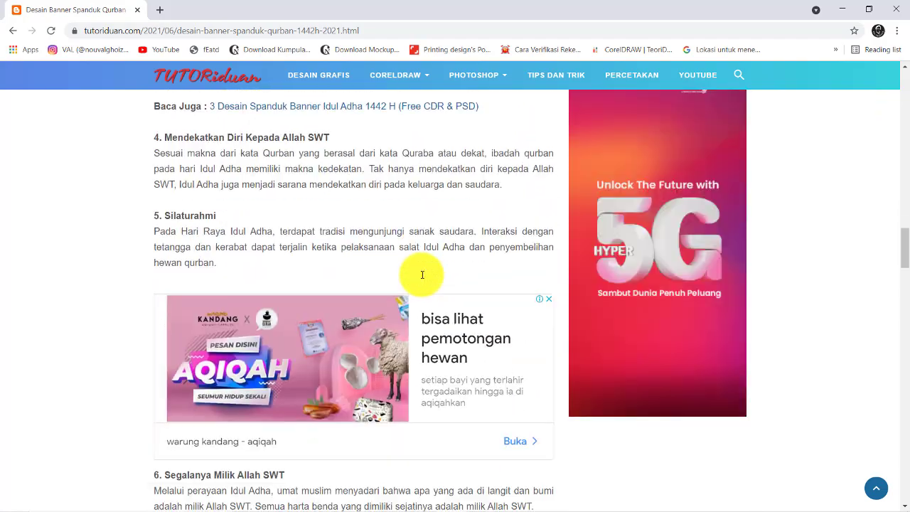
scroll(420, 278, "down", 4)
scroll(398, 218, "down", 2)
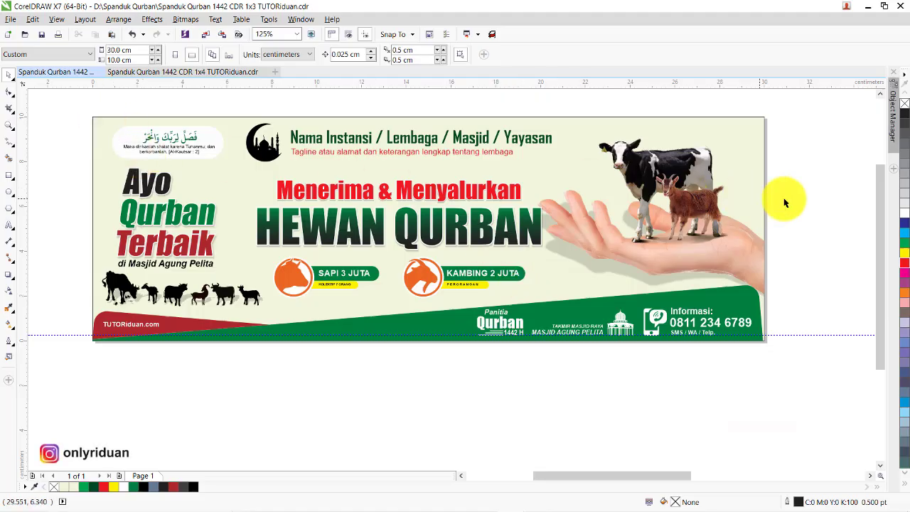
Show the Spanduk Qurban 1442 CDR 1x3 TUTORiduan.cdr banner with its price badges.
left_click(880, 93)
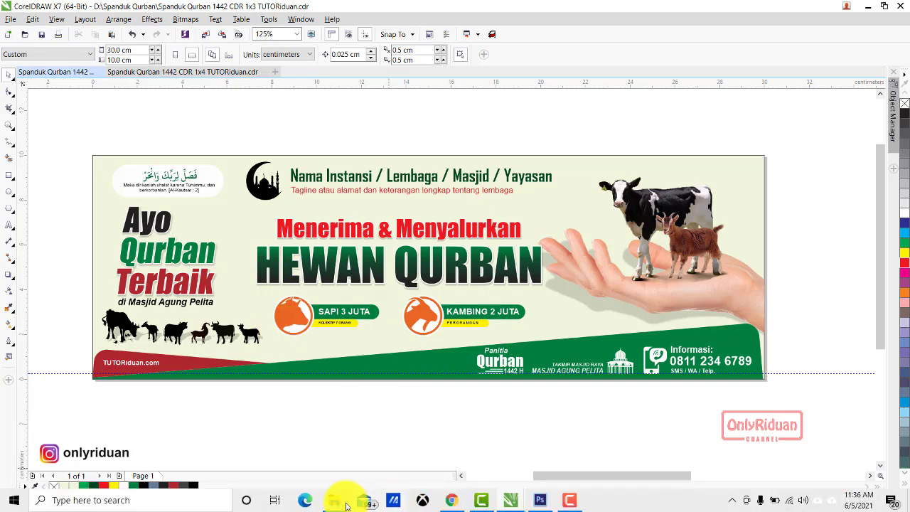
left_click(336, 500)
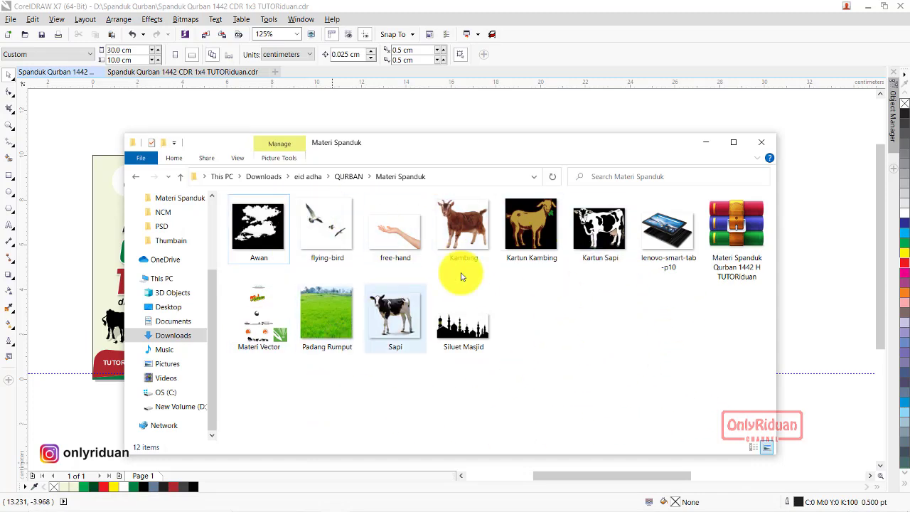
left_click(707, 143)
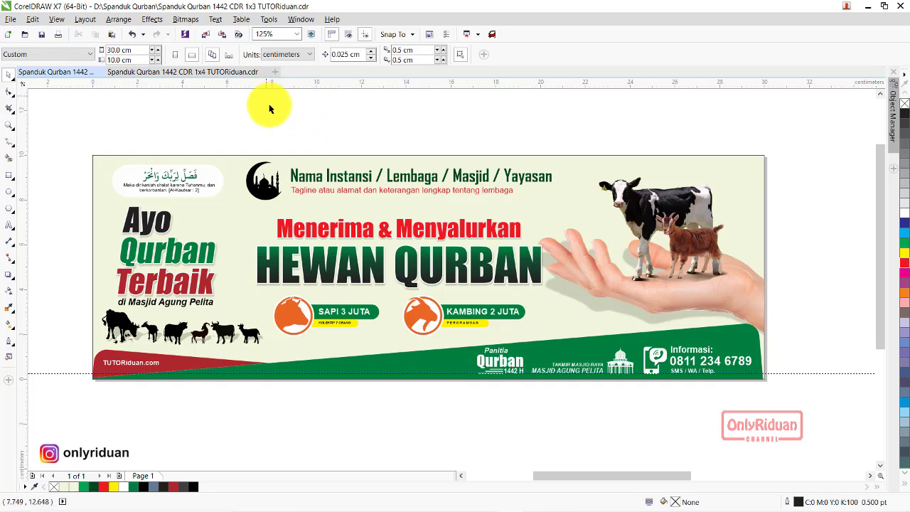
Create Untitled-1 as a 30 × 10 cm CMYK document at 300 dpi in centimetres.
left_click(278, 73)
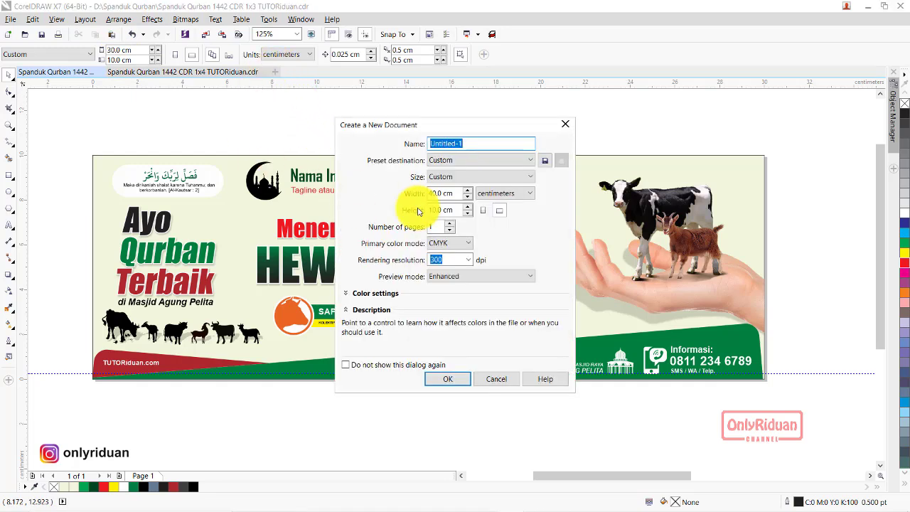
left_click(496, 379)
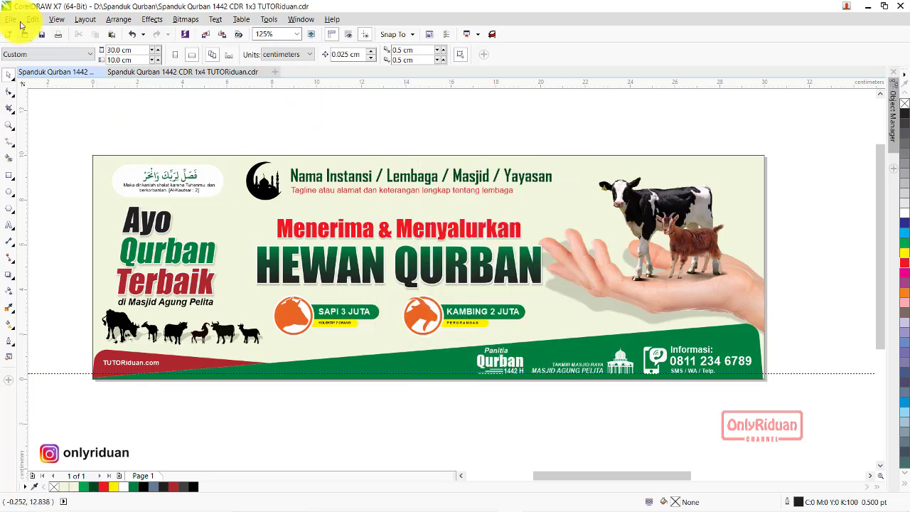
left_click(11, 20)
left_click(22, 35)
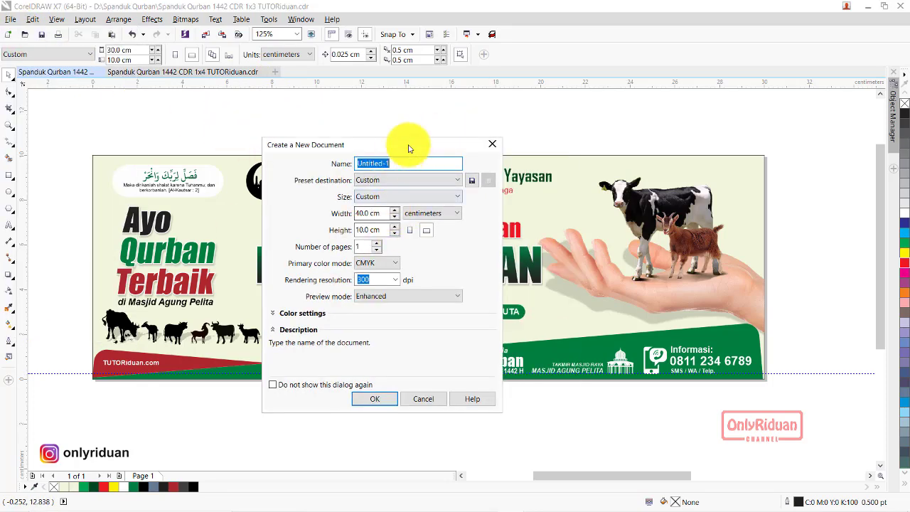
left_click_drag(406, 143, 445, 135)
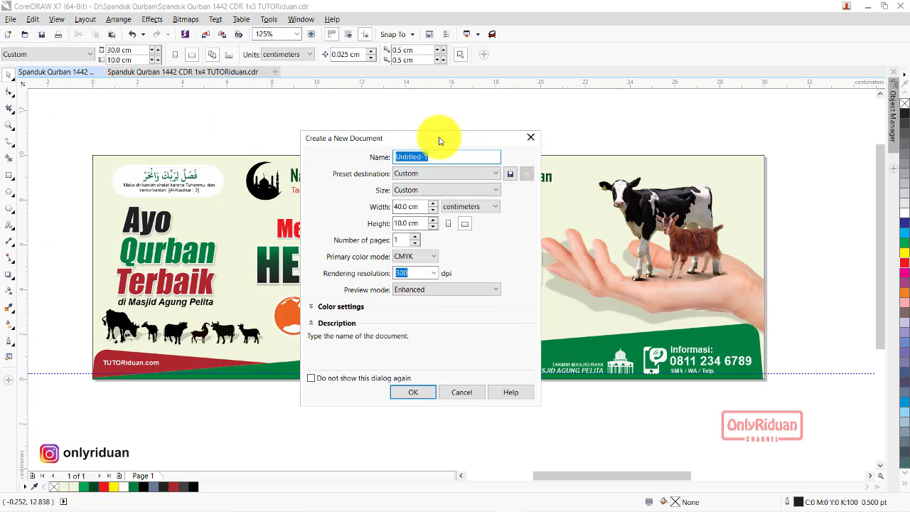
left_click(409, 206)
type("3")
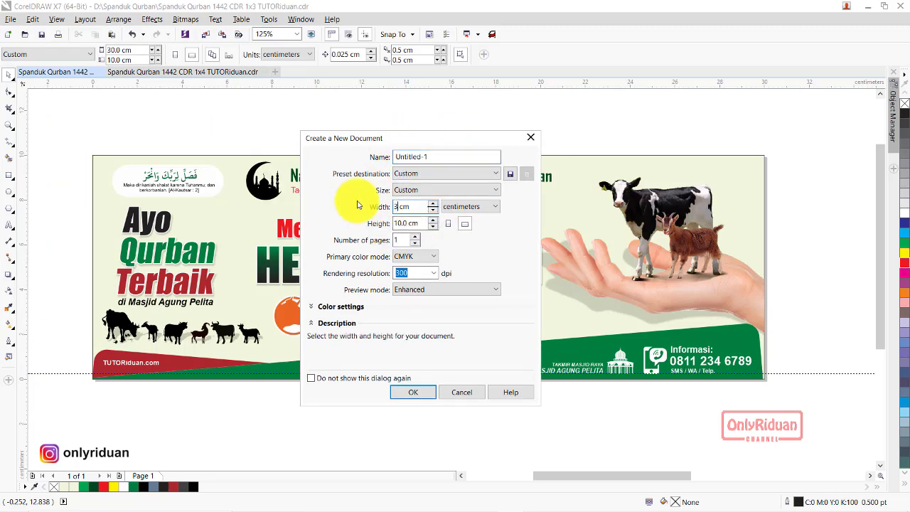
type("0")
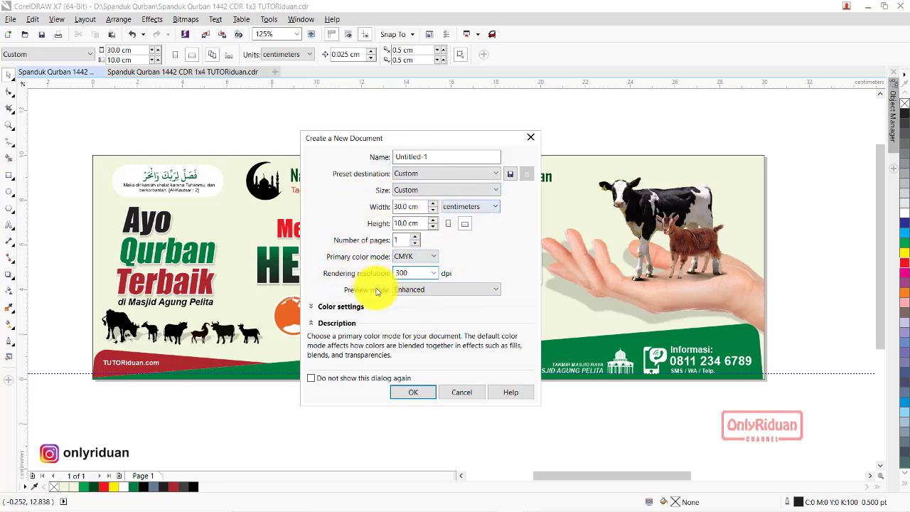
left_click(399, 392)
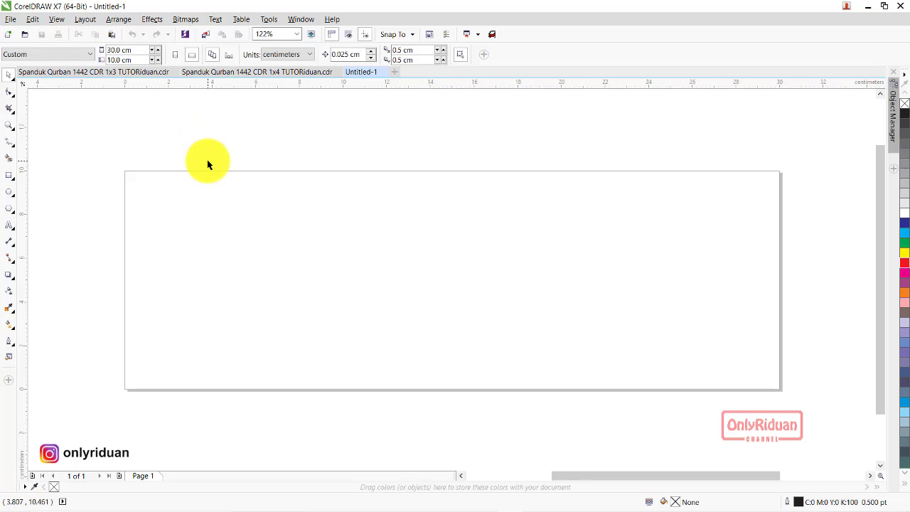
Add a rectangle matching the 30 × 10 cm page and select it.
double_click(9, 178)
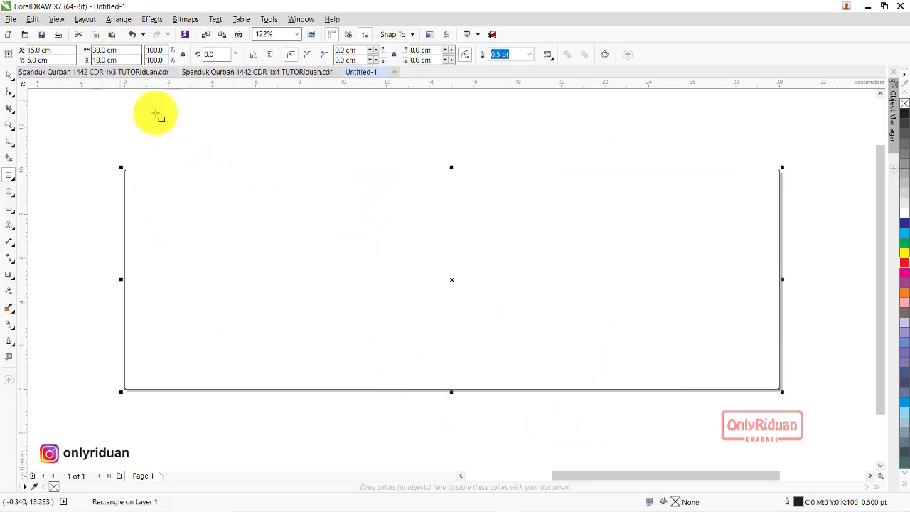
left_click(9, 74)
left_click(226, 163)
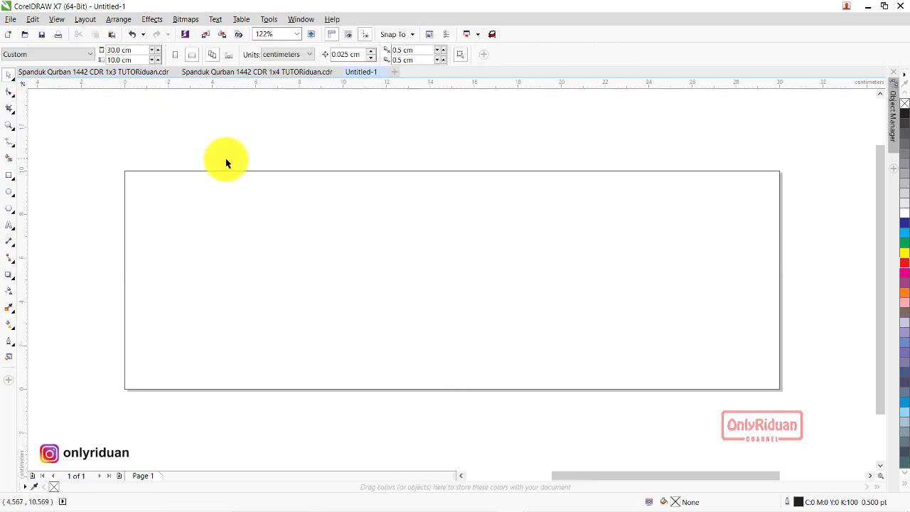
left_click(408, 240)
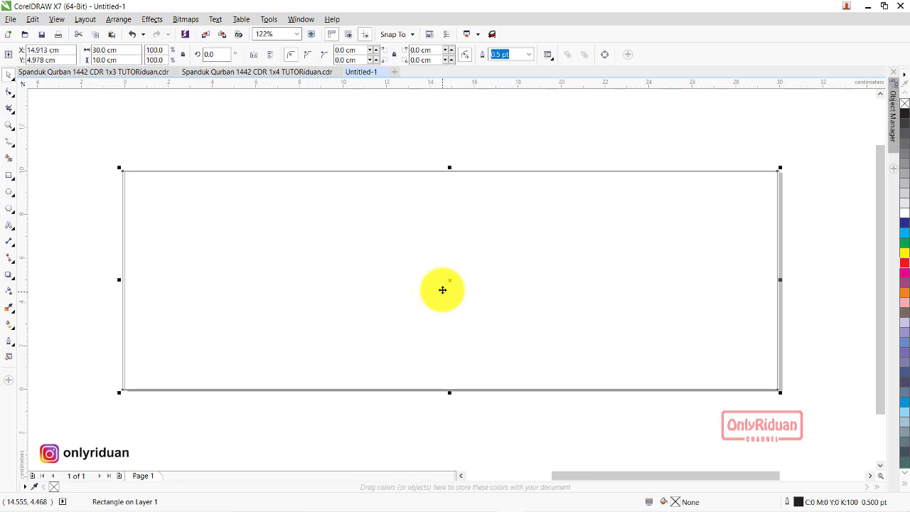
Compare with the finished Qurban banner, then browse colour swatches and palette list.
left_click(122, 75)
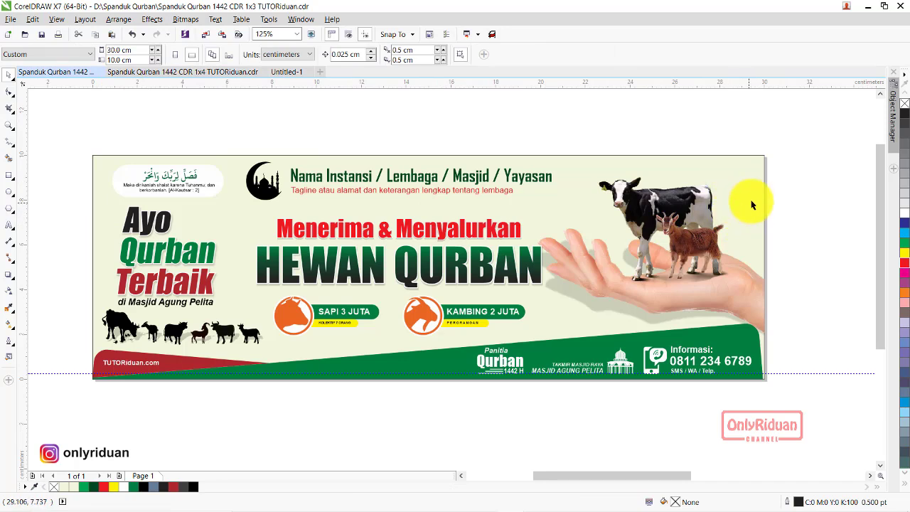
left_click(287, 73)
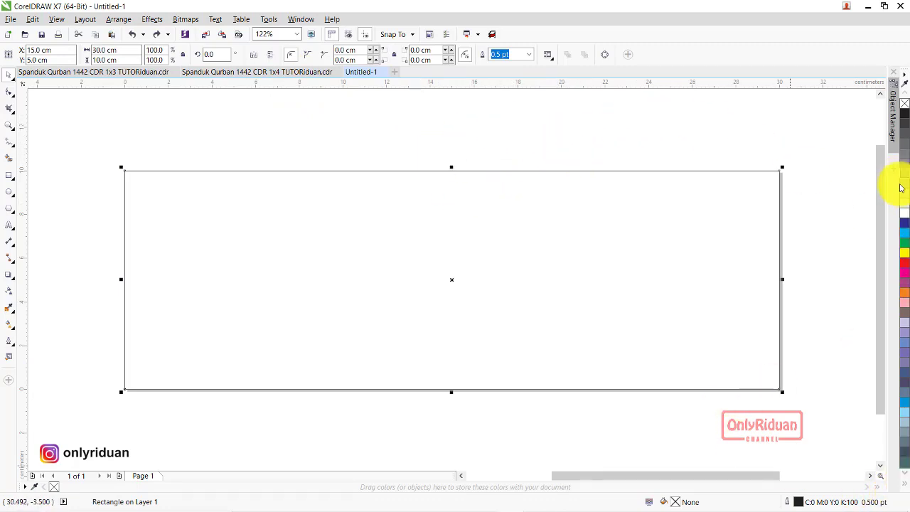
left_click(904, 486)
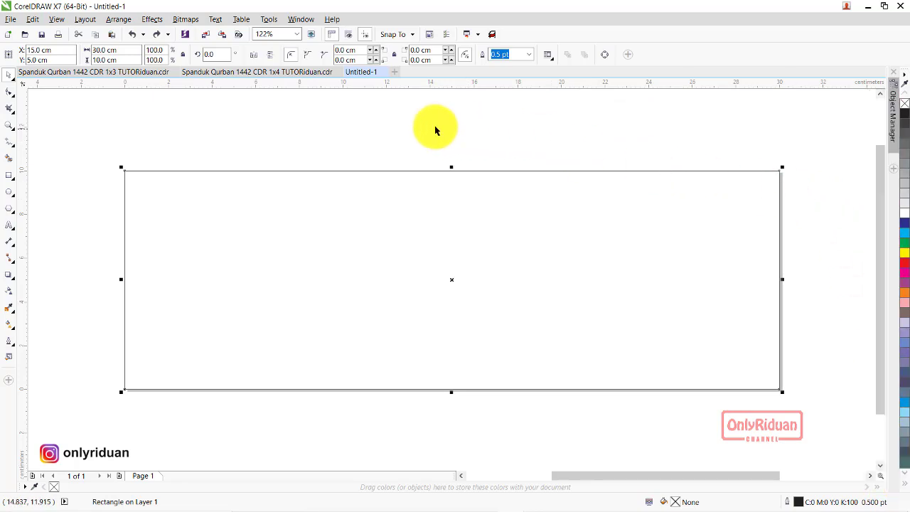
left_click(403, 125)
left_click(301, 19)
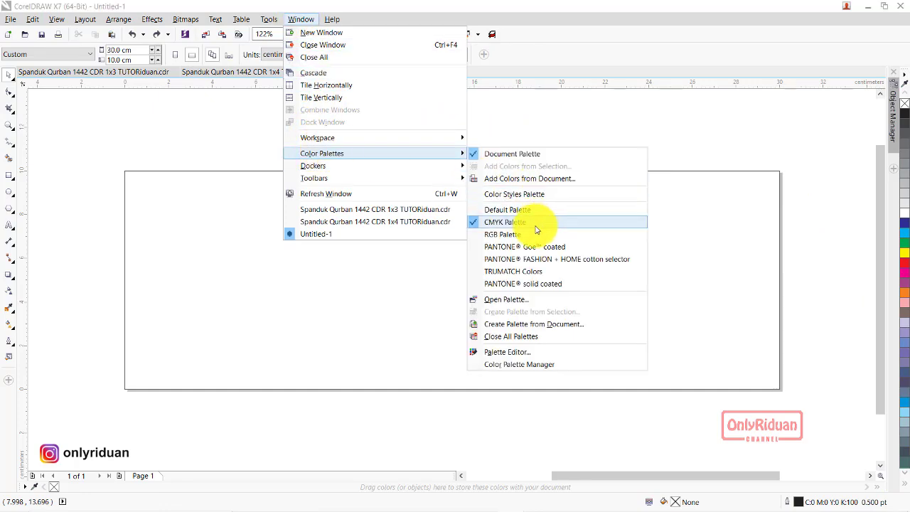
mouse_move(321, 152)
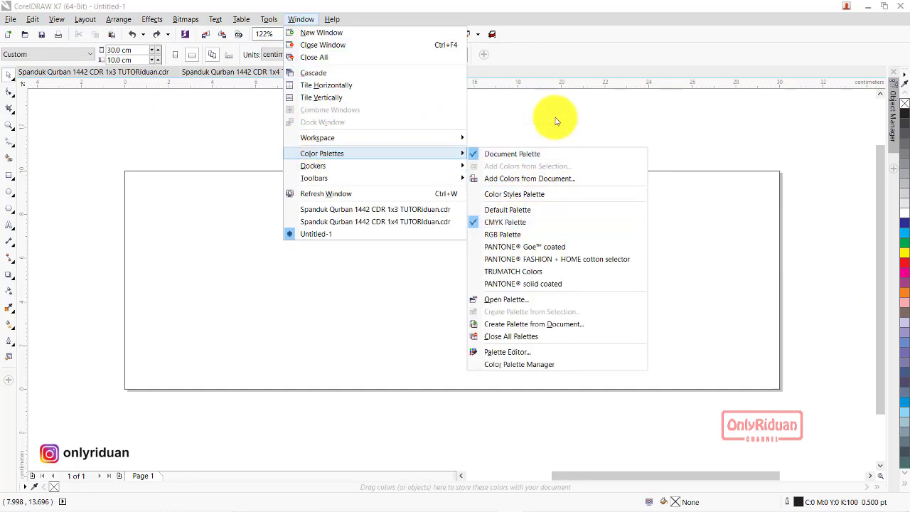
Fill the page rectangle with pale yellow from the CMYK palette.
left_click(625, 170)
left_click(782, 312)
left_click(906, 489)
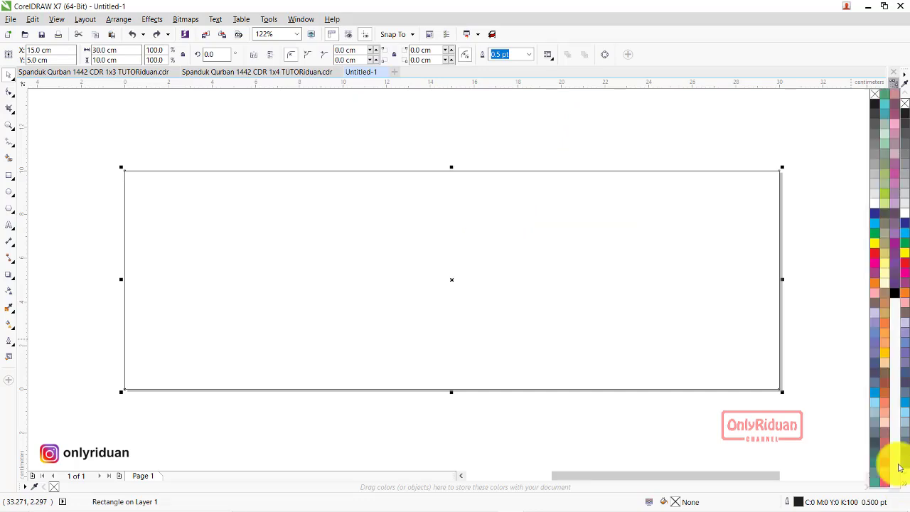
left_click(887, 286)
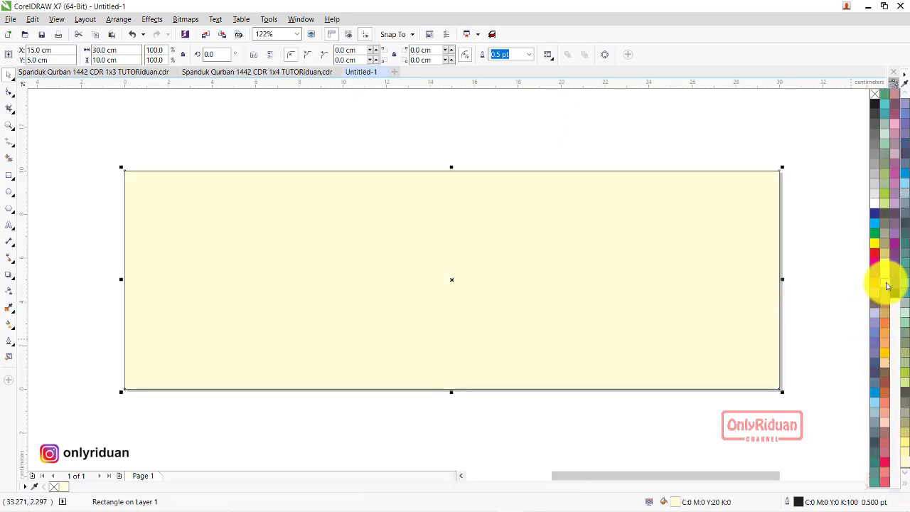
left_click(500, 155)
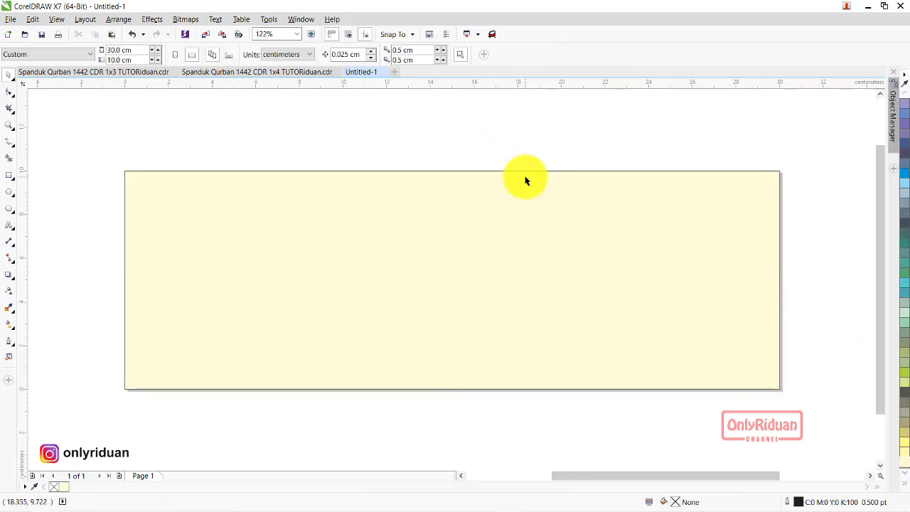
After checking the reference, change the fill to lighter cream C0 M0 Y12 K0.
left_click(124, 73)
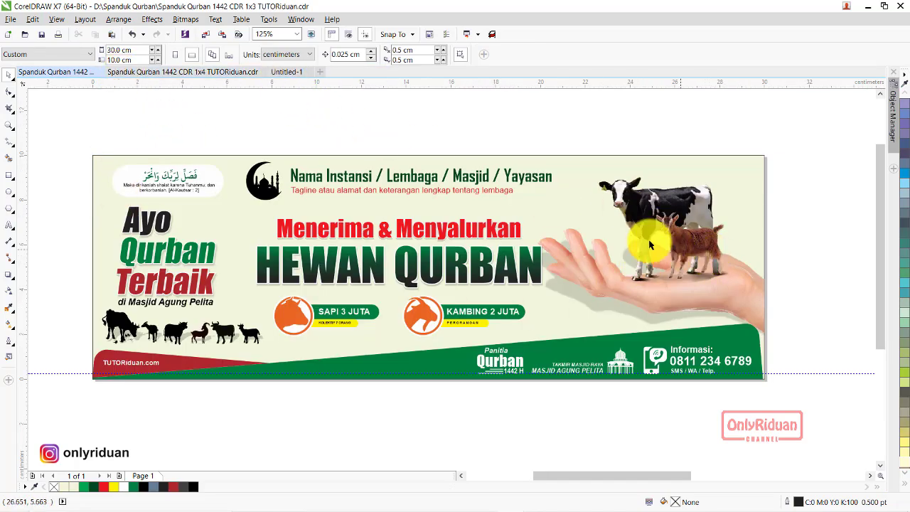
left_click(289, 73)
left_click(689, 249)
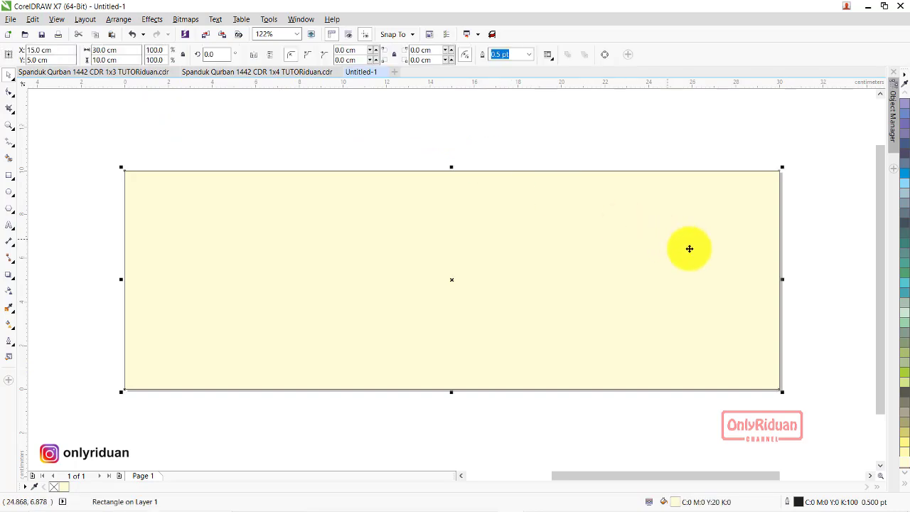
left_click(905, 486)
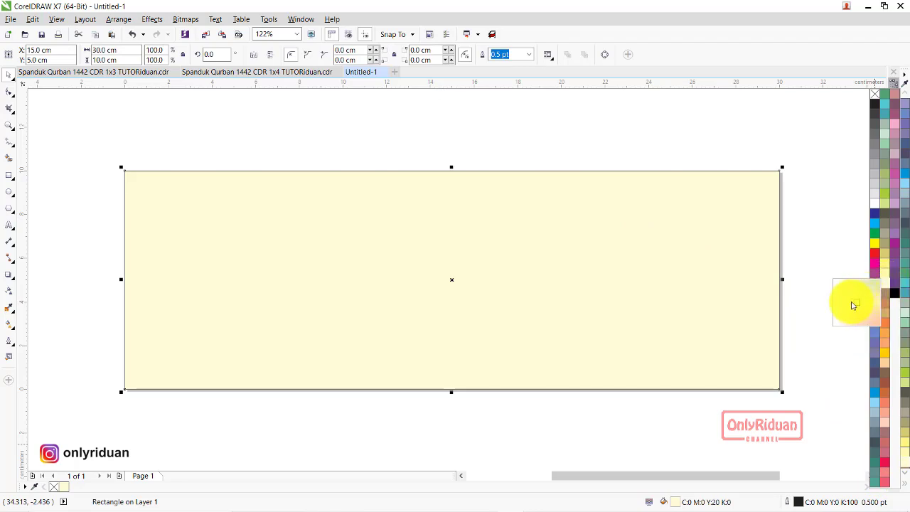
left_click(851, 306)
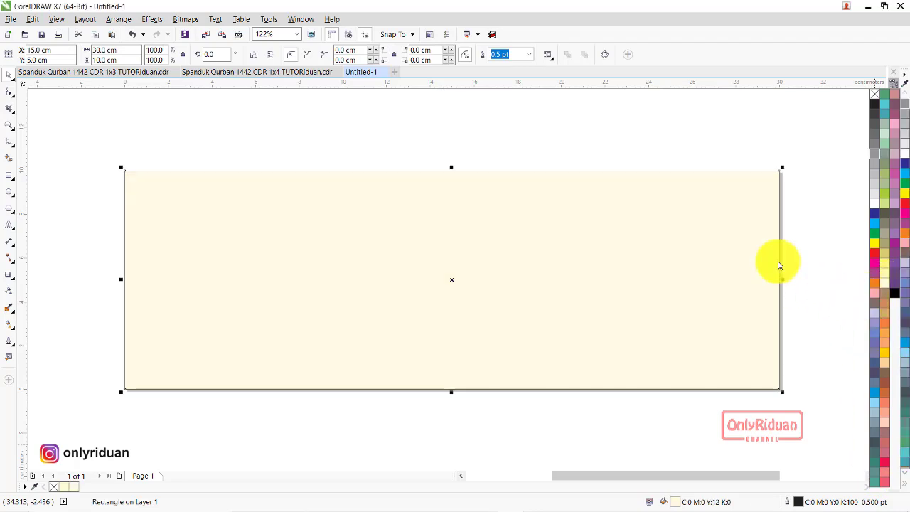
left_click(549, 146)
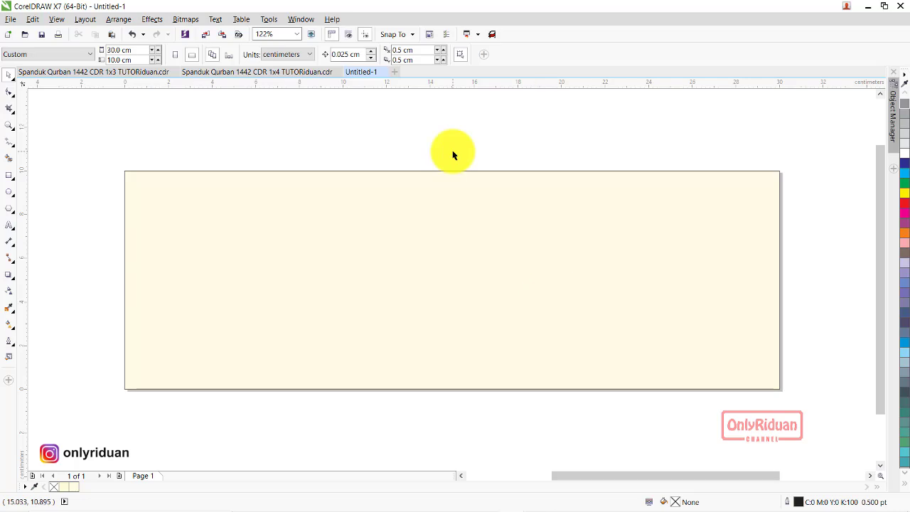
left_click(119, 73)
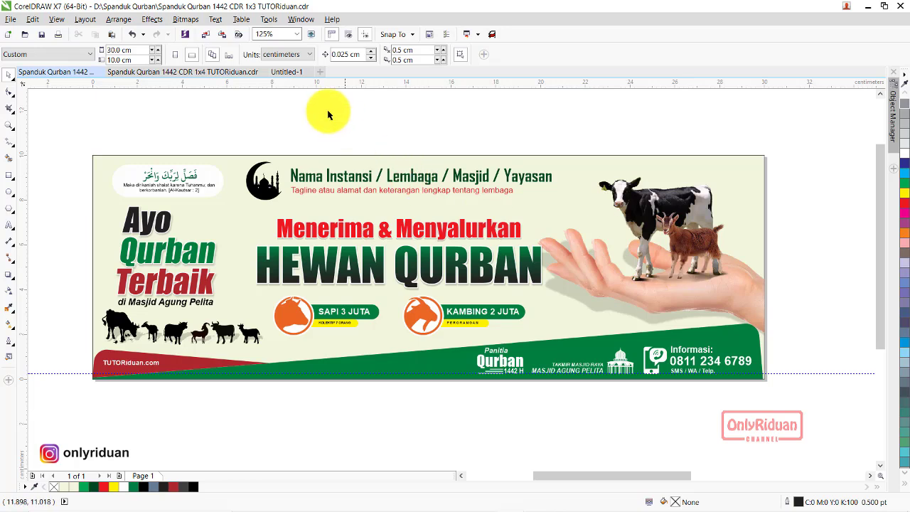
Import free-hand.png into Untitled-1 and place it on the banner.
left_click(290, 72)
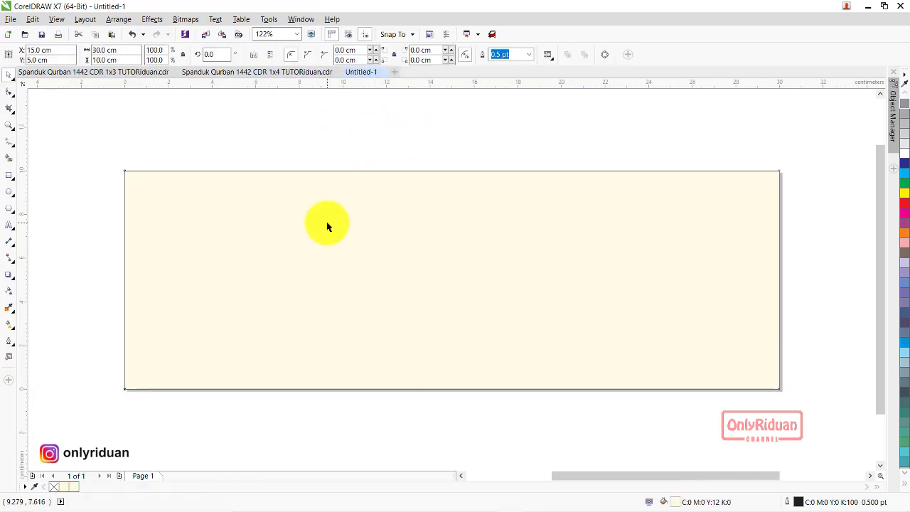
left_click(10, 19)
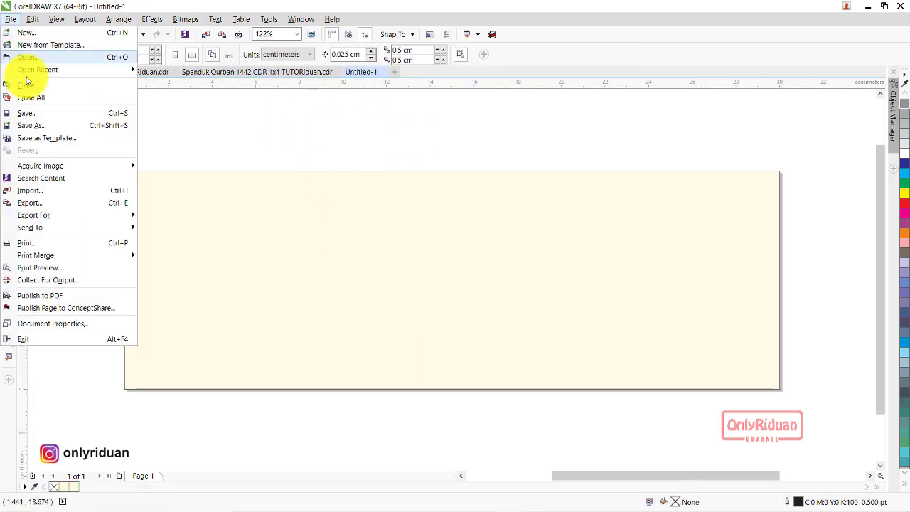
left_click(30, 190)
left_click(581, 210)
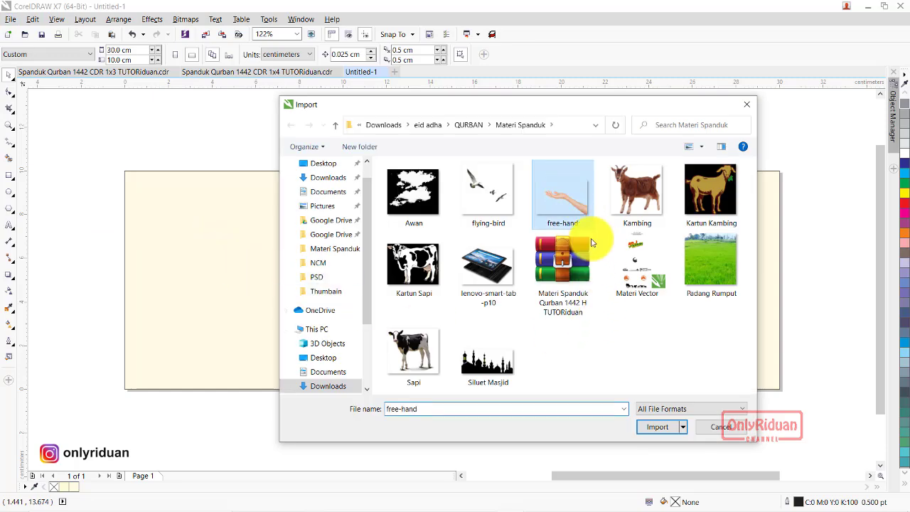
left_click(658, 427)
left_click_drag(638, 242, 850, 400)
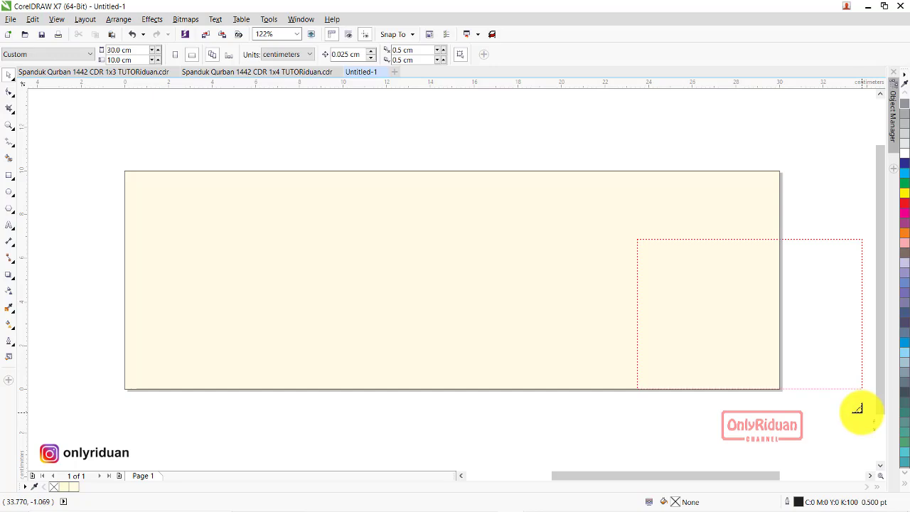
left_click_drag(854, 404, 854, 405)
Scale the hand to 106.5% and position it reaching in from the right edge.
left_click_drag(800, 352, 762, 338)
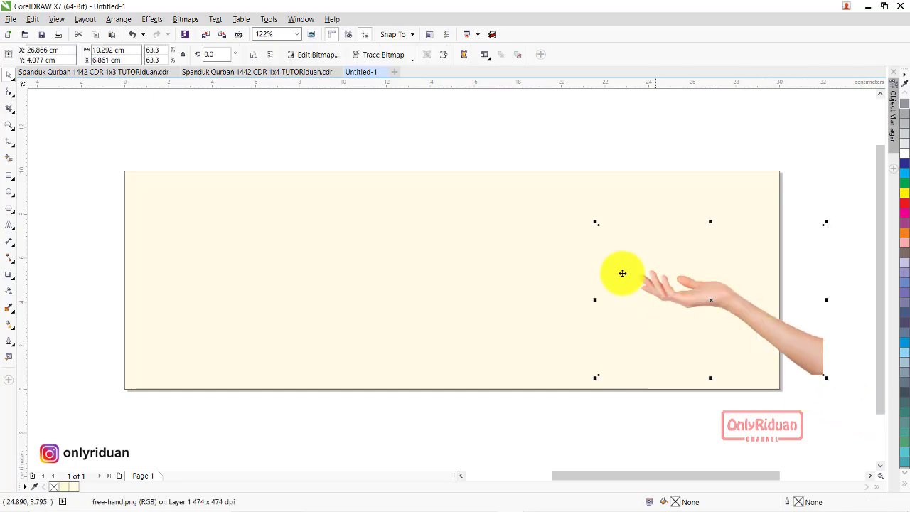
left_click_drag(597, 222, 540, 186)
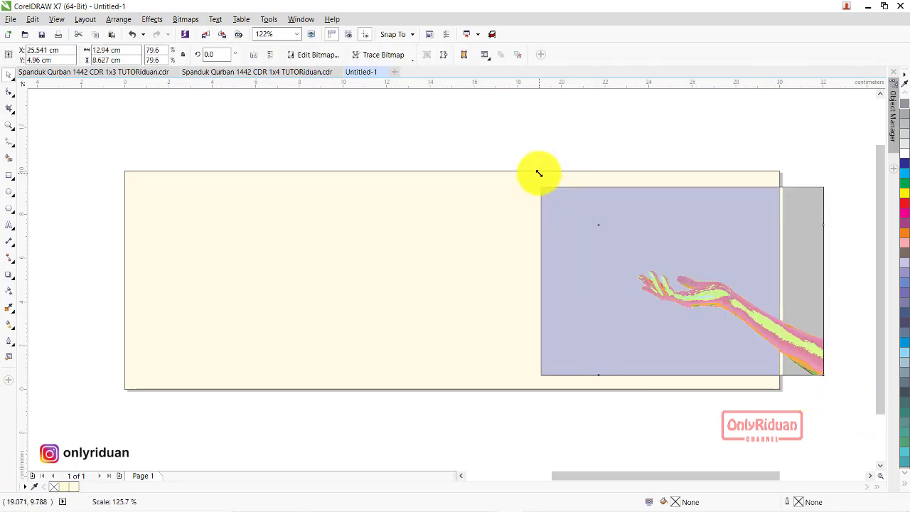
mouse_move(703, 284)
left_mouse_down()
mouse_move(730, 308)
mouse_move(735, 301)
left_mouse_up()
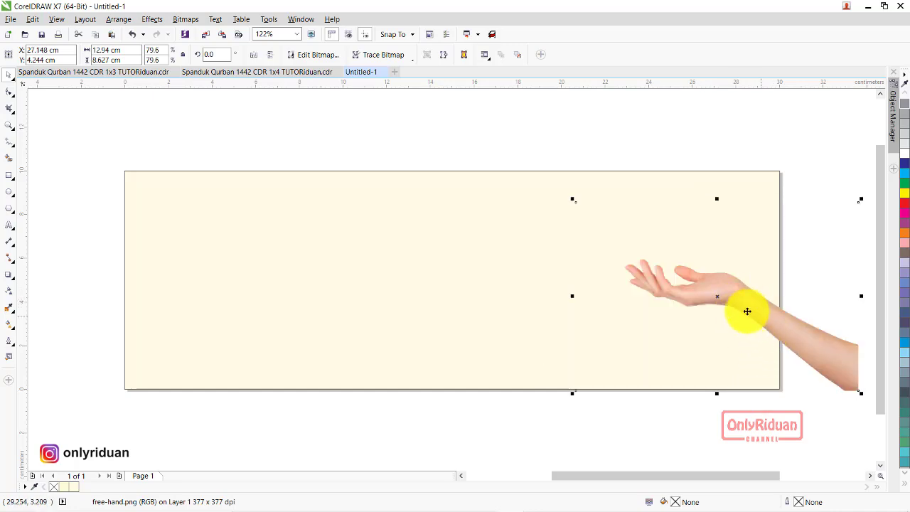
left_click_drag(574, 201, 483, 147)
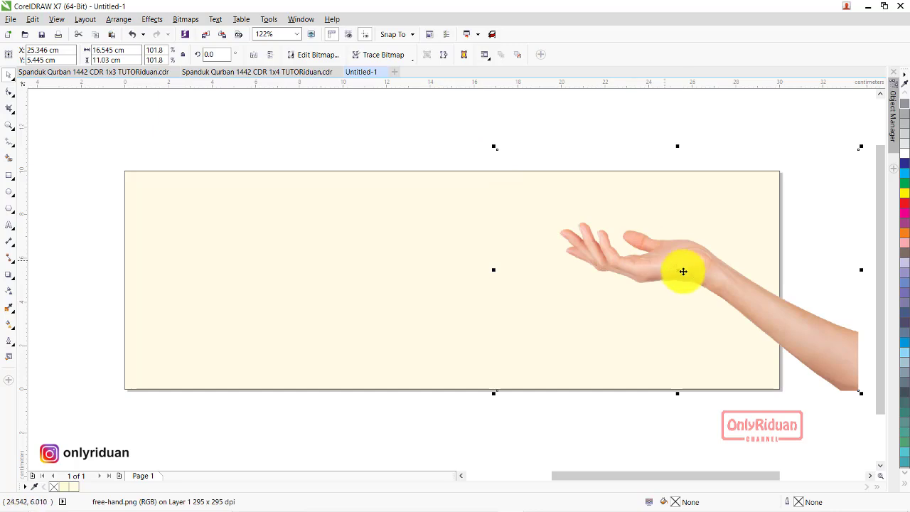
mouse_move(676, 270)
left_mouse_down()
mouse_move(738, 313)
mouse_move(729, 307)
left_mouse_up()
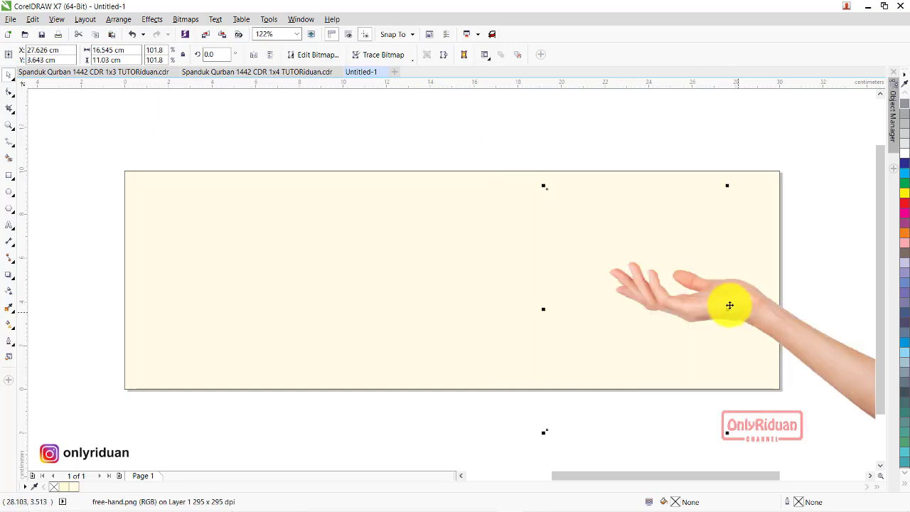
left_click_drag(544, 186, 527, 170)
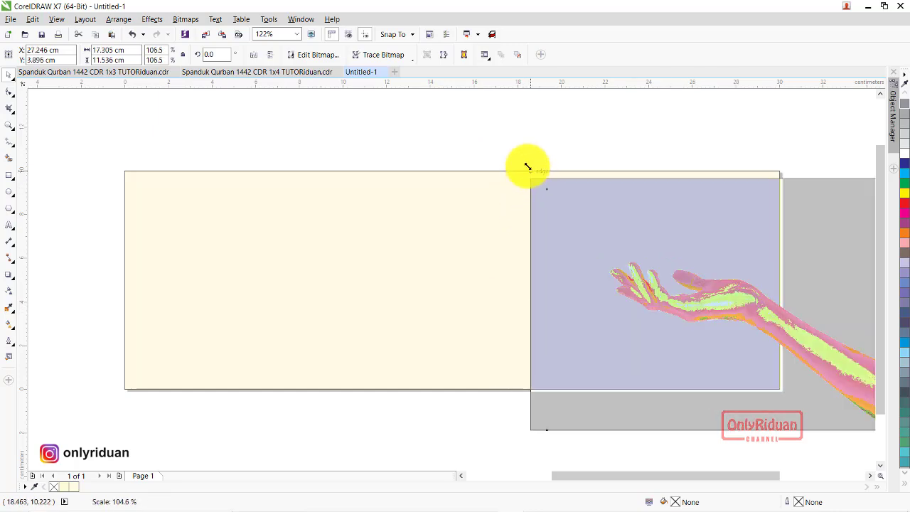
left_click_drag(709, 307, 709, 311)
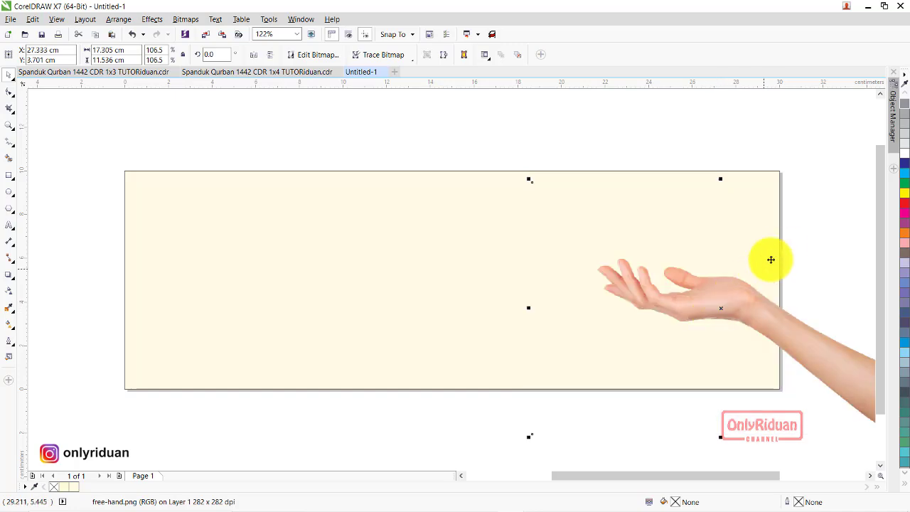
left_click_drag(768, 303, 755, 291)
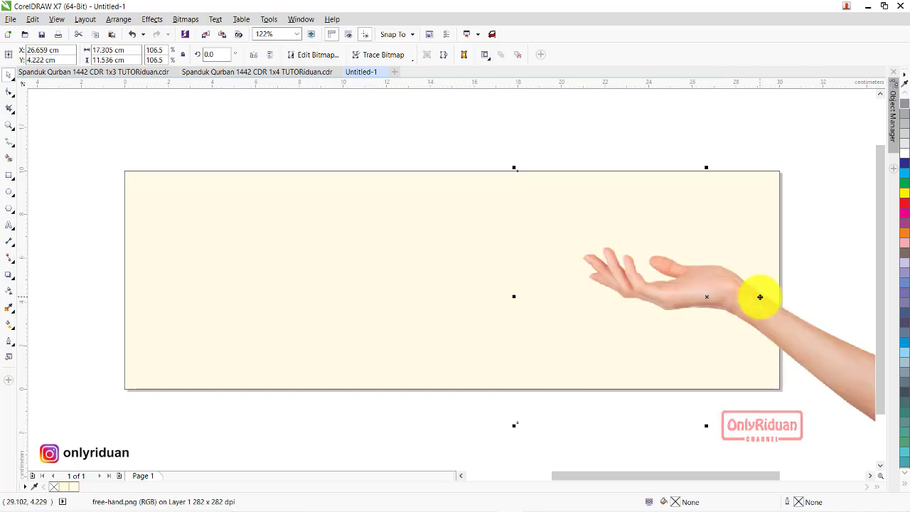
Crop the hand image's right and bottom edges to the page with the Shape tool.
left_click(10, 91)
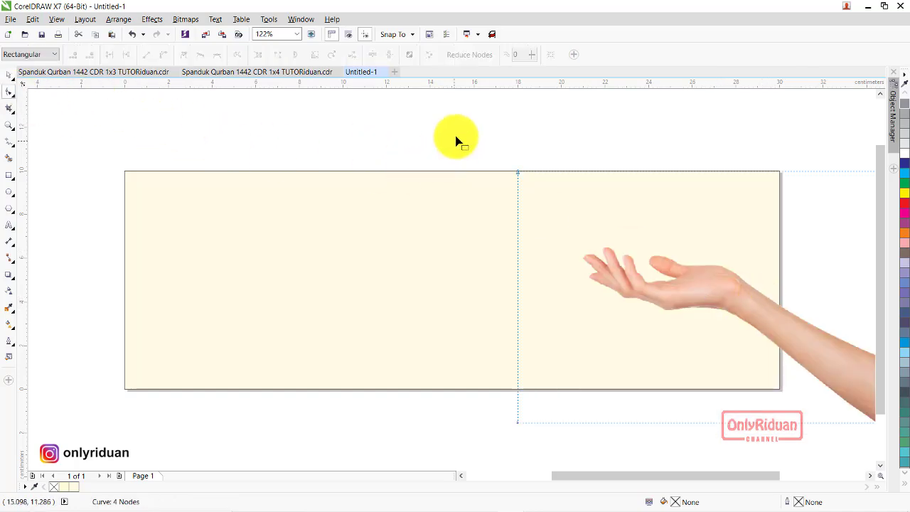
mouse_move(455, 138)
left_mouse_down()
mouse_move(527, 430)
mouse_move(586, 426)
left_mouse_up()
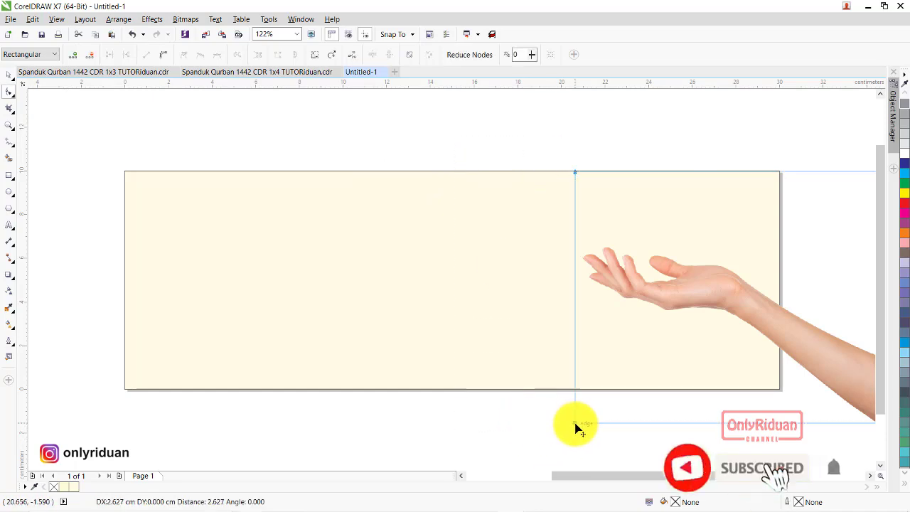
scroll(562, 364, "down", 3)
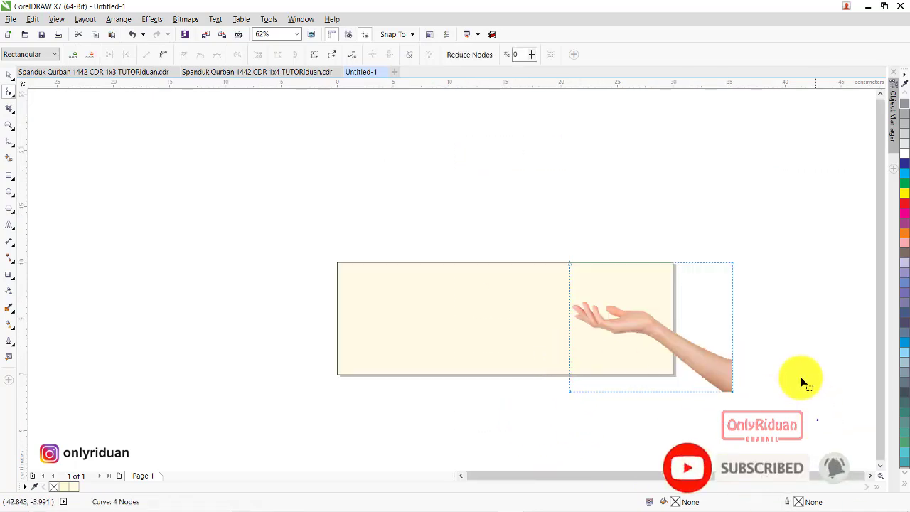
scroll(744, 326, "up", 3)
left_click_drag(720, 194, 605, 198)
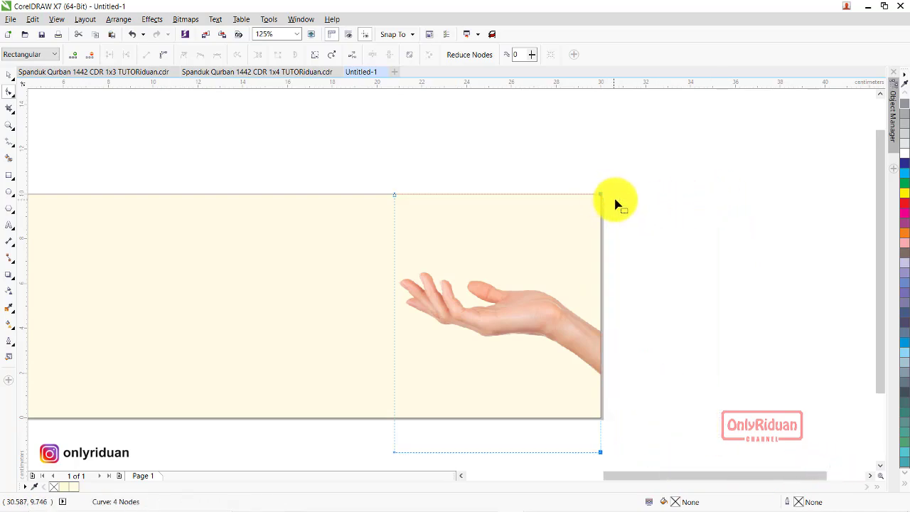
scroll(616, 202, "down", 2)
left_click_drag(646, 361, 446, 293)
scroll(510, 305, "up", 2)
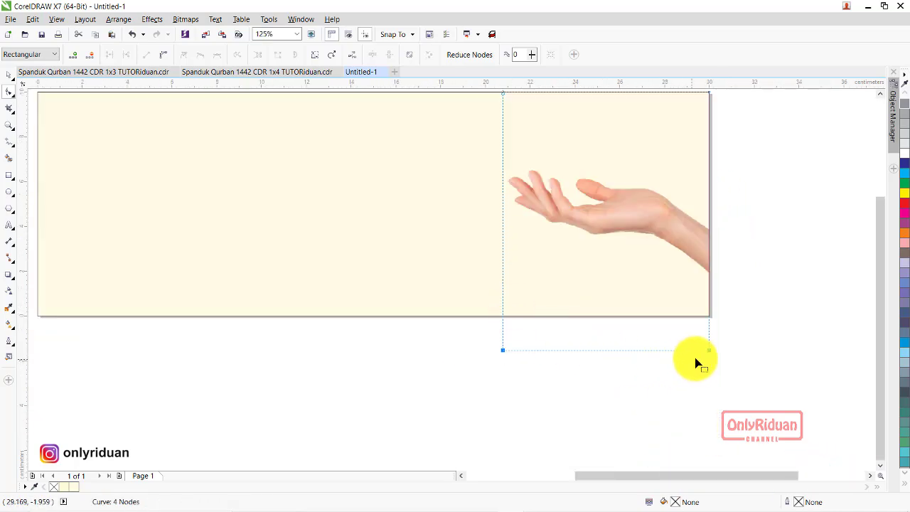
left_click_drag(708, 356, 711, 318)
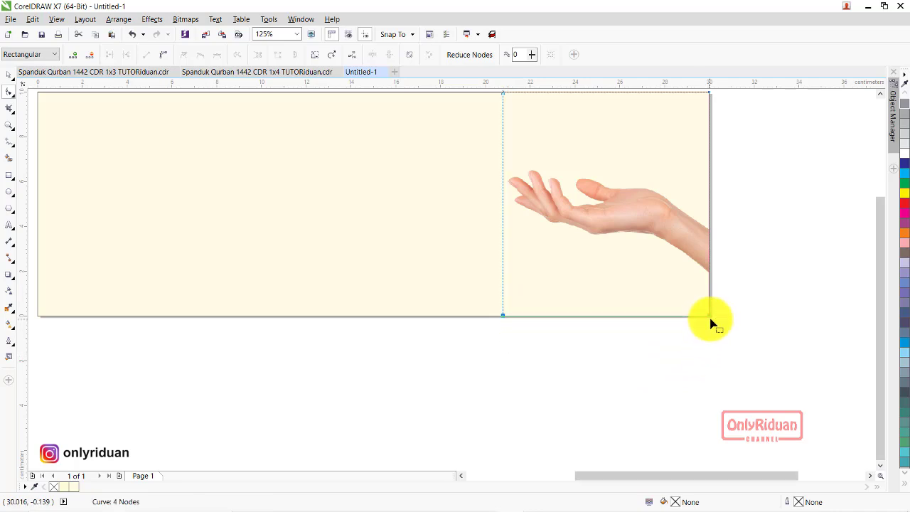
Trim the hand image's top edge down near the fingertips.
scroll(711, 320, "down", 2)
scroll(683, 213, "up", 3)
scroll(683, 213, "down", 1)
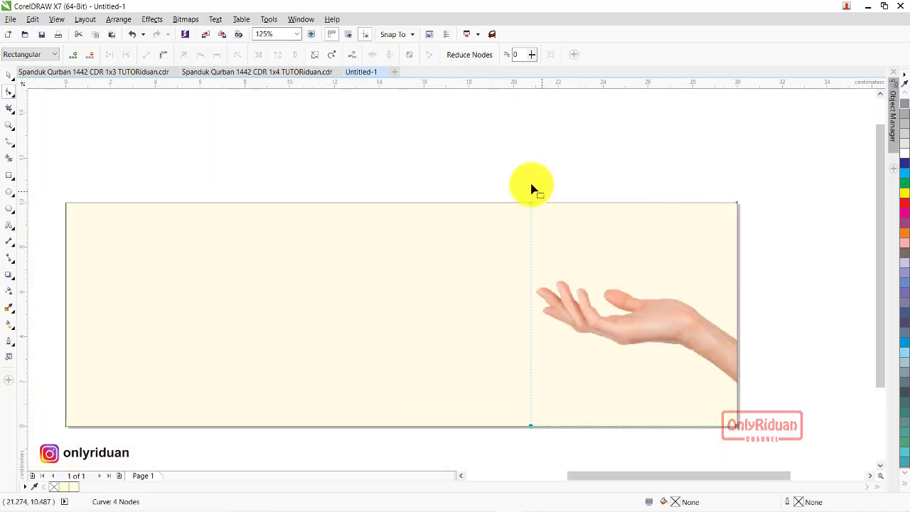
left_click_drag(501, 167, 820, 288)
left_click_drag(737, 206, 738, 271)
Reselect the hand image and nudge it lower with the Down arrow key.
left_click(8, 74)
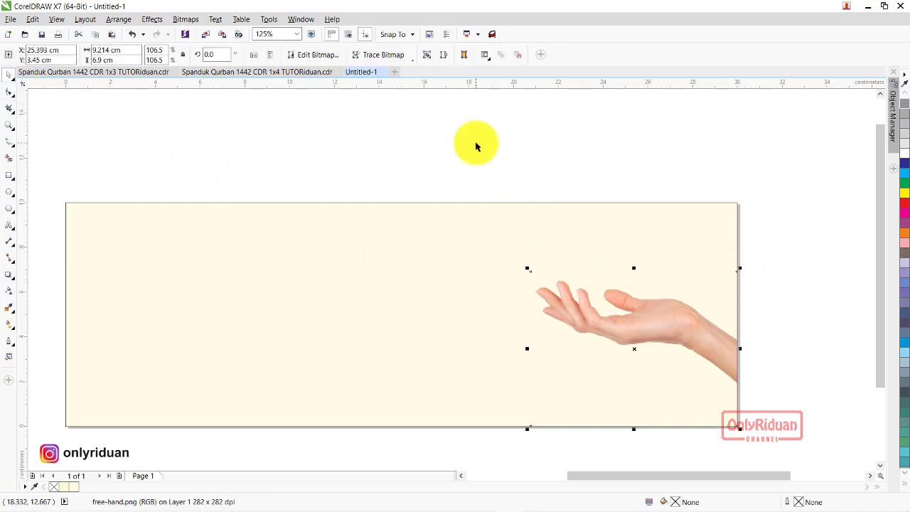
left_click(476, 147)
scroll(609, 339, "down", 2)
scroll(618, 340, "up", 2)
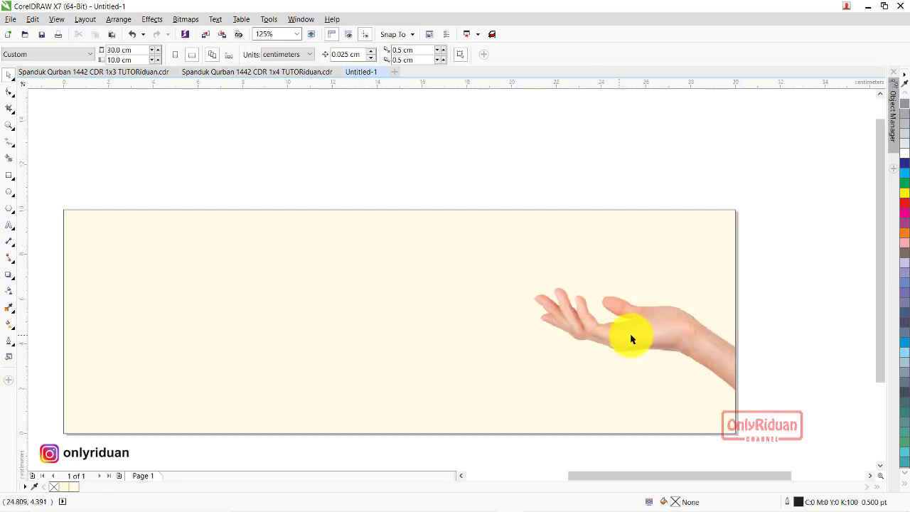
left_click(686, 353)
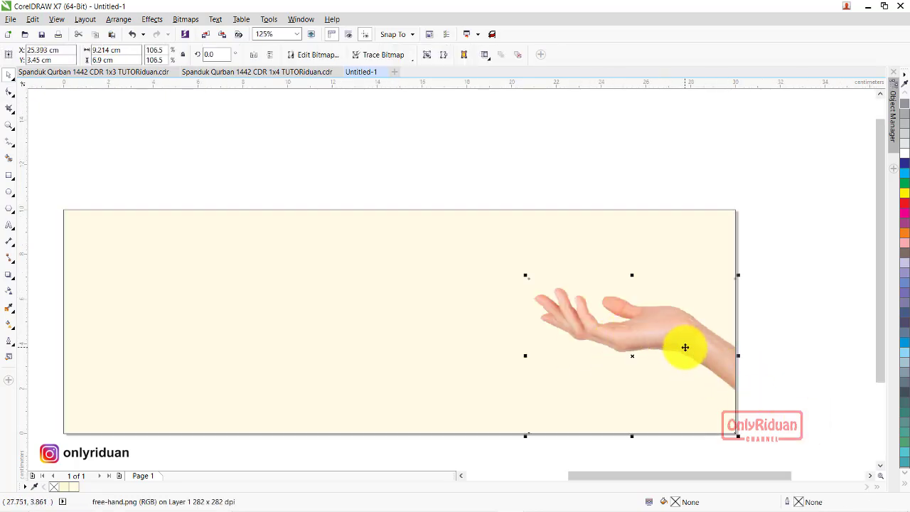
key("Down")
key("Down")
key("Down")
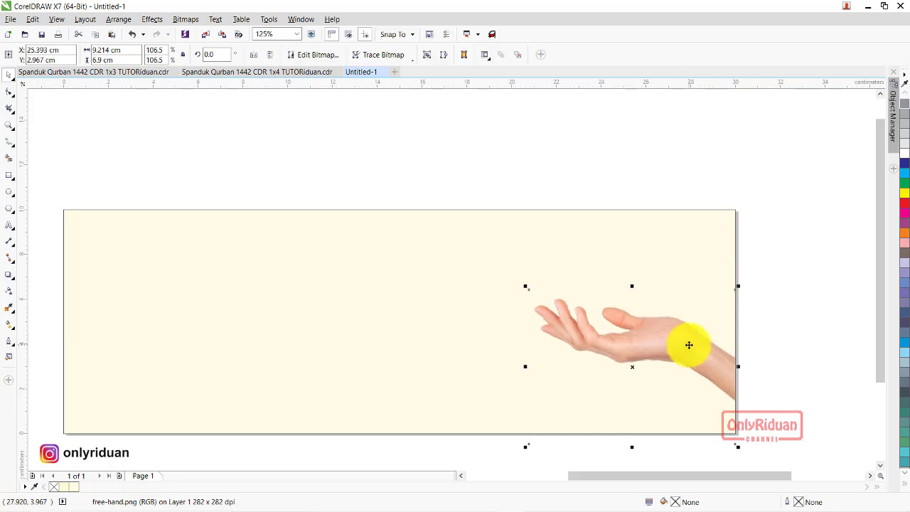
key("Down")
key("Down")
key("Down")
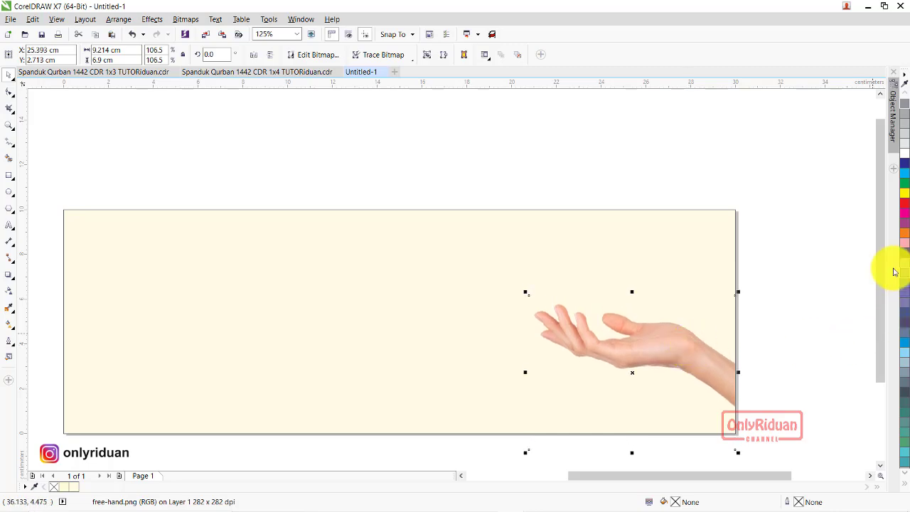
left_click_drag(882, 270, 881, 332)
Trim the hand image's bottom edge to align with the banner's bottom.
left_click(10, 91)
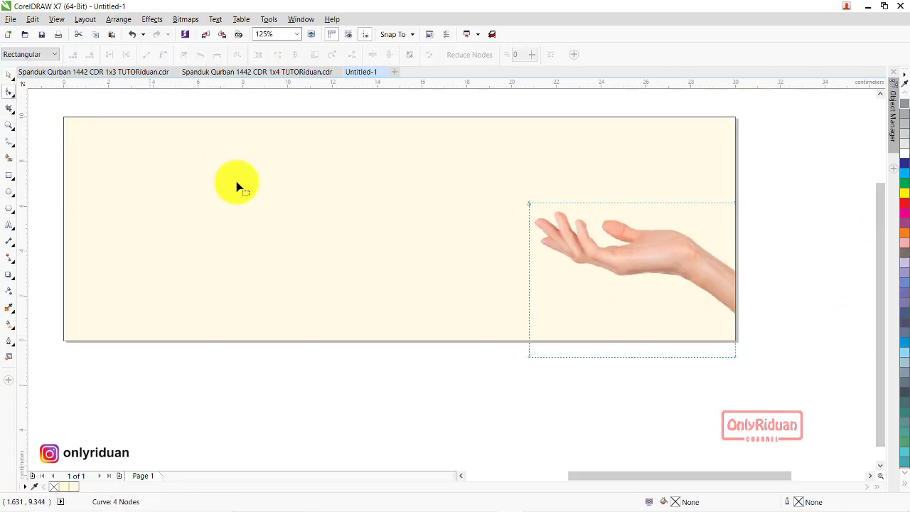
left_click_drag(755, 388, 443, 297)
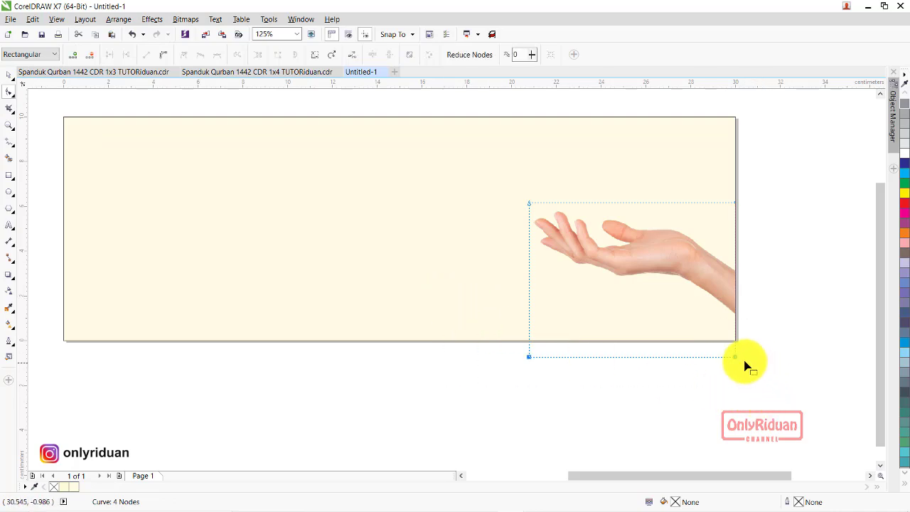
left_click_drag(738, 361, 740, 347)
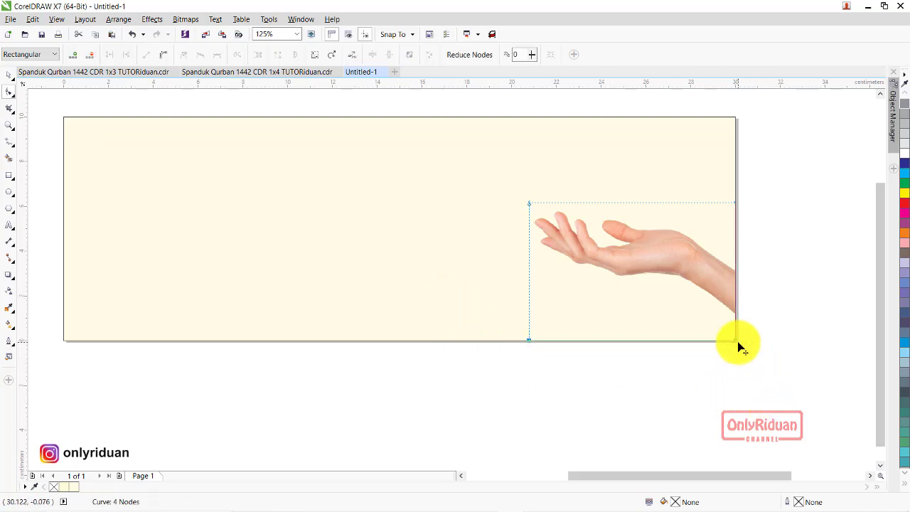
Import the Kambing and Sapi pictures together.
left_click(12, 20)
left_click(39, 192)
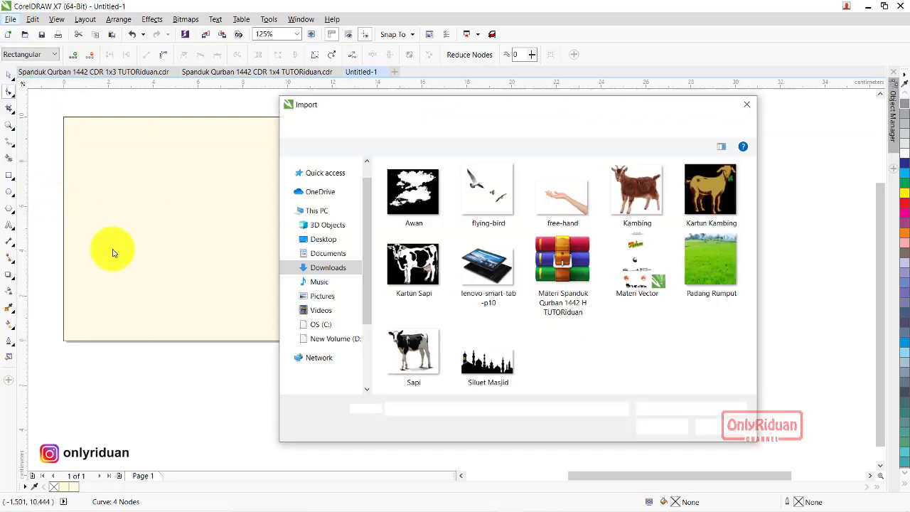
left_click(411, 356)
left_click(635, 195, "ctrl")
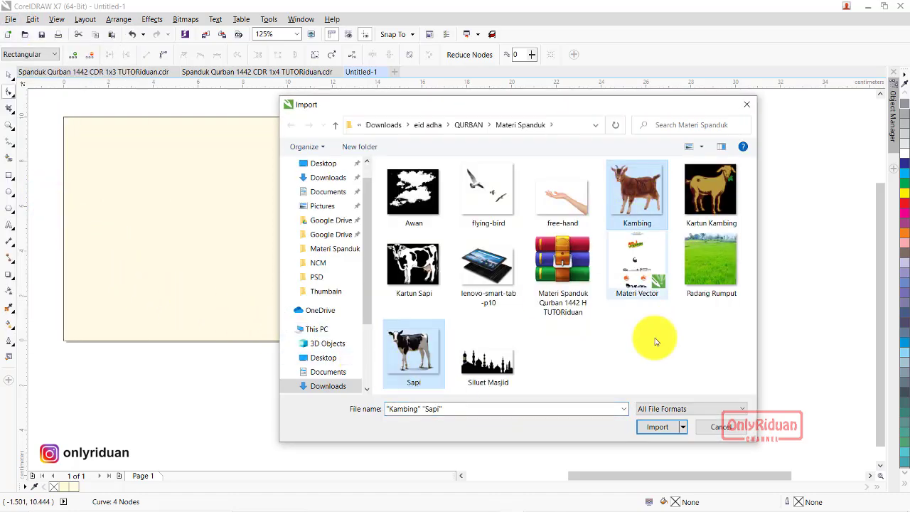
left_click(657, 427)
Place the goat and cow, then stand the cow on the palm at 18.4%.
left_click_drag(249, 183, 354, 287)
left_click_drag(356, 165, 500, 343)
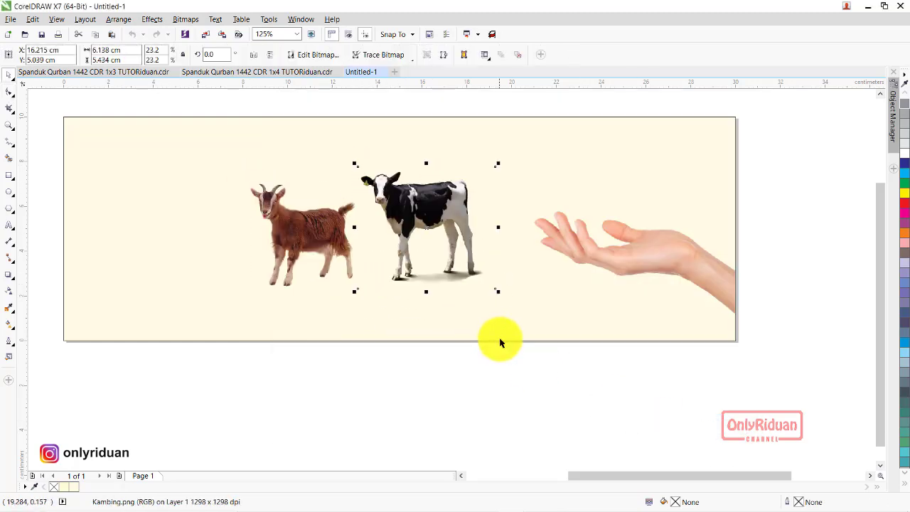
mouse_move(403, 211)
left_mouse_down()
mouse_move(538, 230)
mouse_move(602, 179)
left_mouse_up()
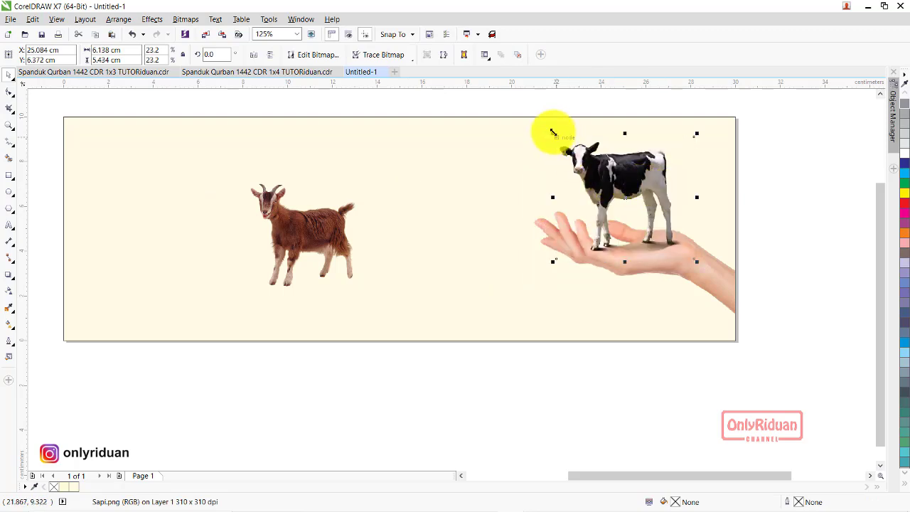
left_click_drag(553, 133, 578, 162)
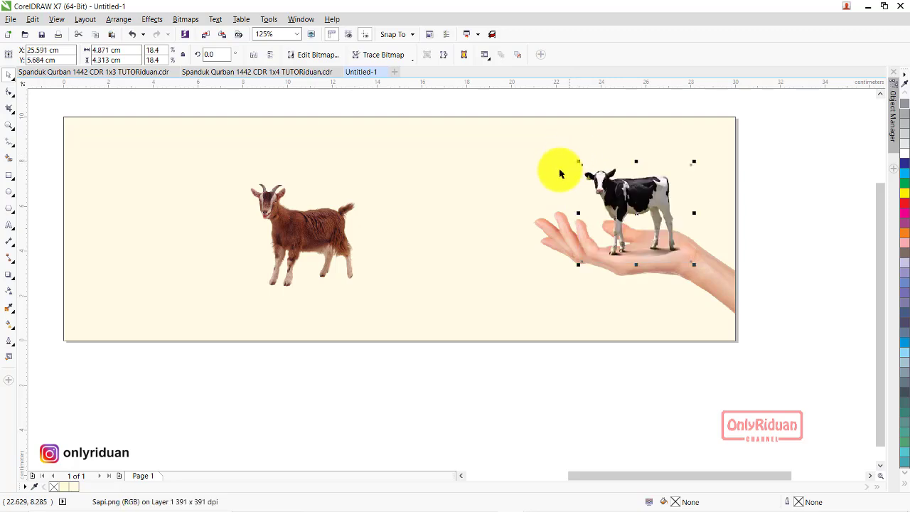
Shrink the goat, move it onto the palm and bring it in front of the cow.
left_click(333, 265)
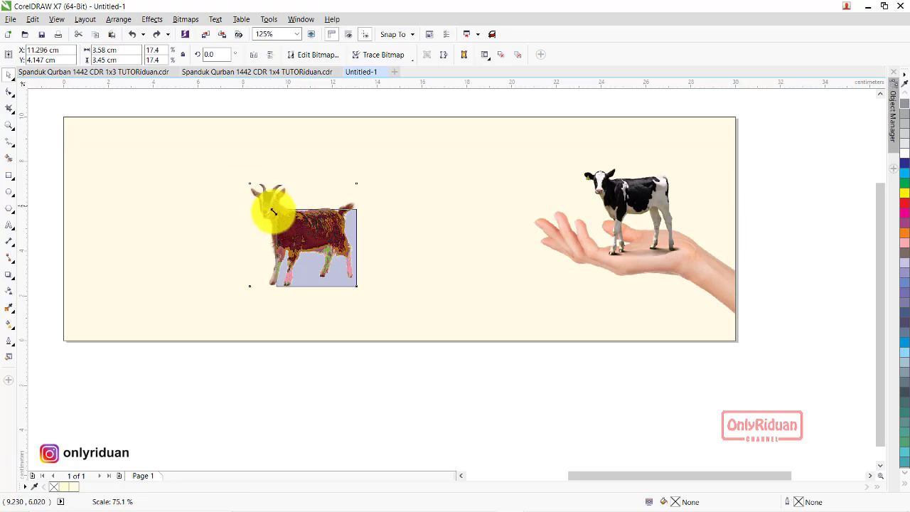
left_click_drag(244, 183, 283, 214)
left_click_drag(322, 257, 681, 235)
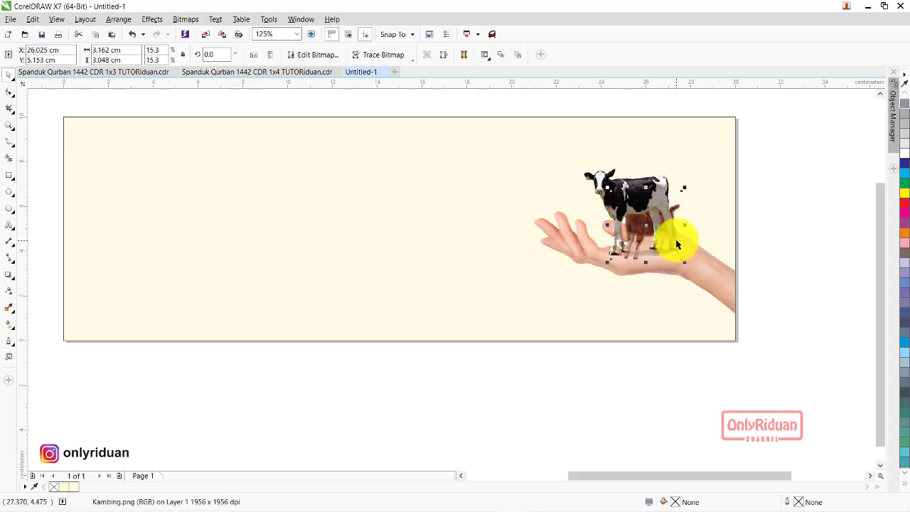
right_click(647, 225)
mouse_move(674, 401)
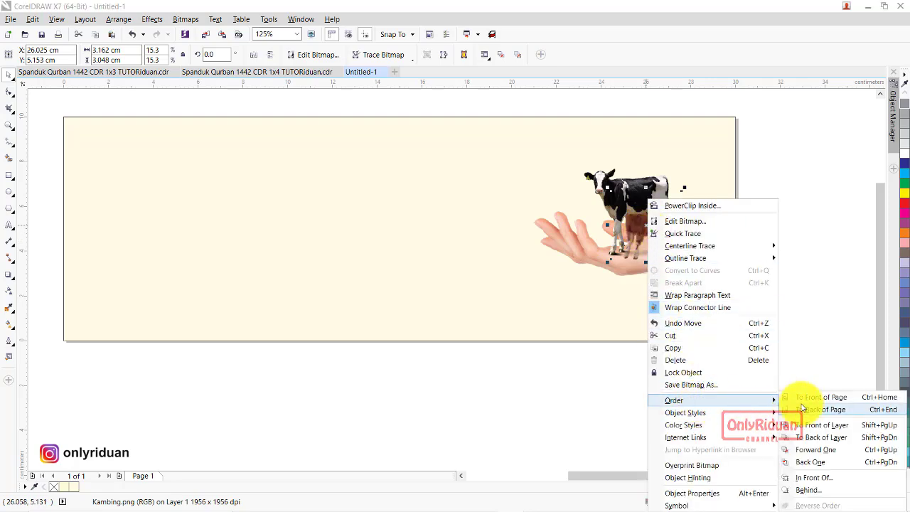
left_click(814, 397)
Shrink the goat slightly more, nudge it left on the palm, and reselect the hand image.
left_click(662, 234)
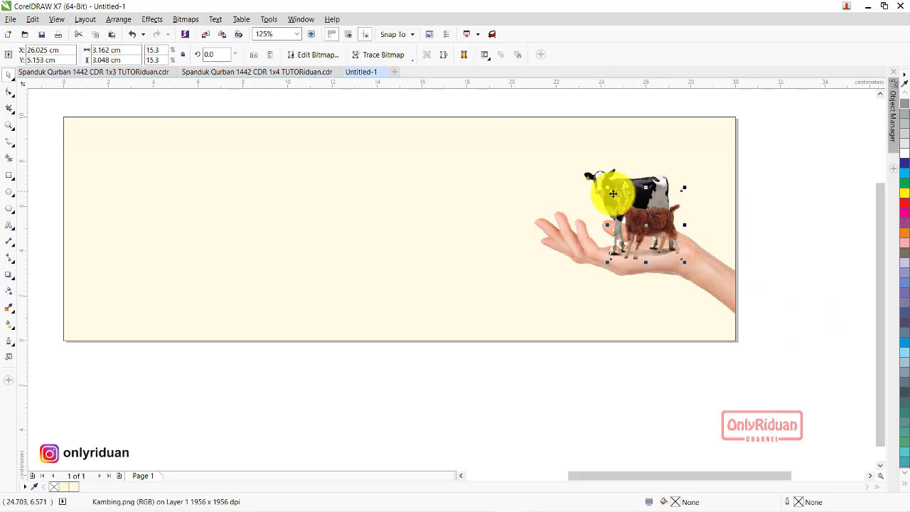
left_click_drag(608, 188, 620, 199)
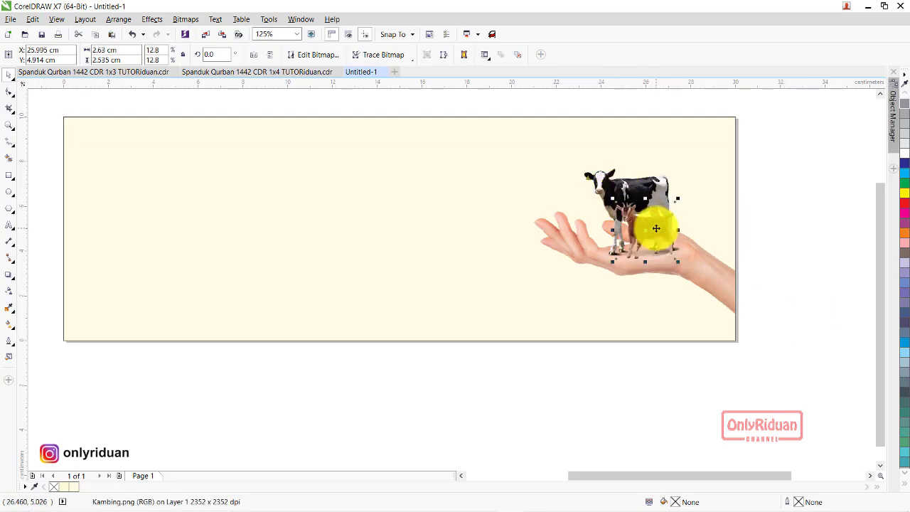
left_click_drag(659, 232, 653, 232)
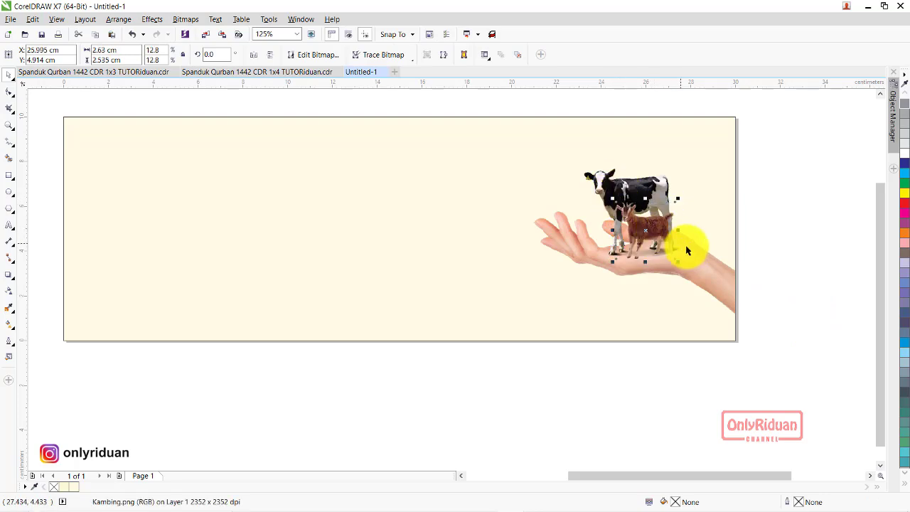
left_click(718, 290)
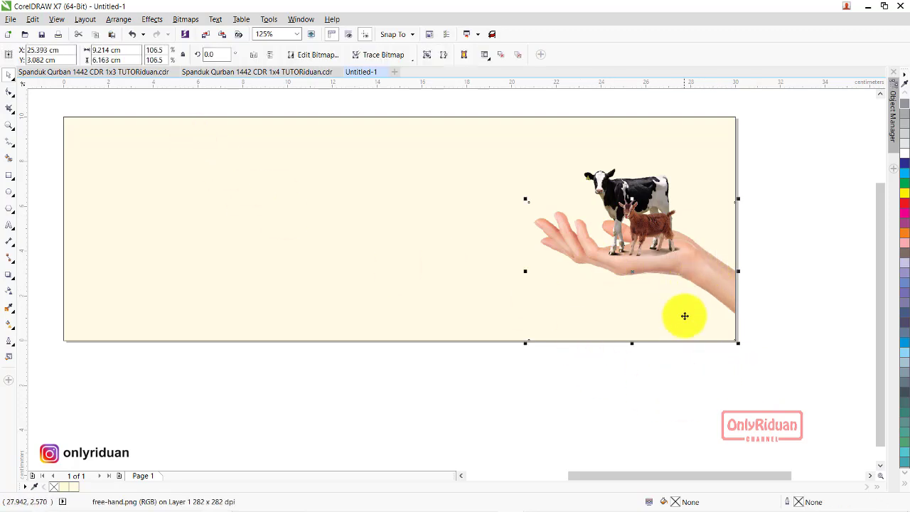
left_click(682, 348)
left_click(706, 266)
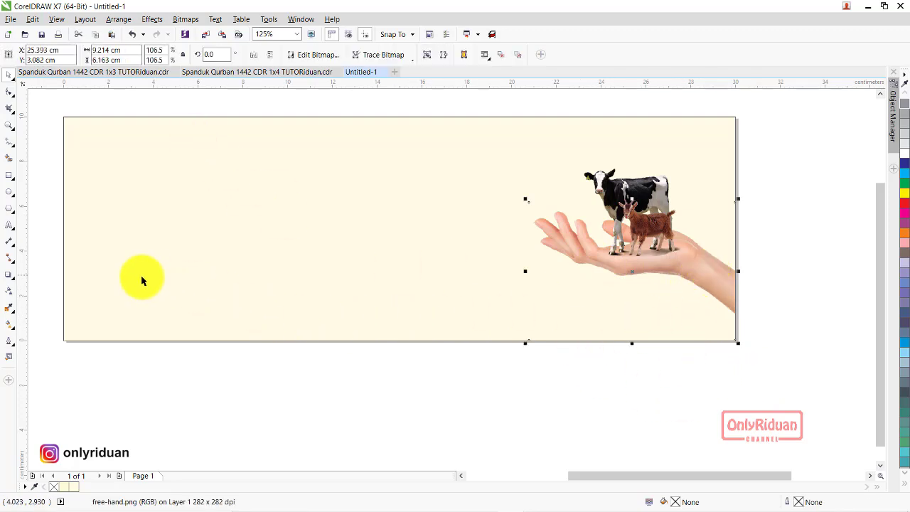
left_click(13, 279)
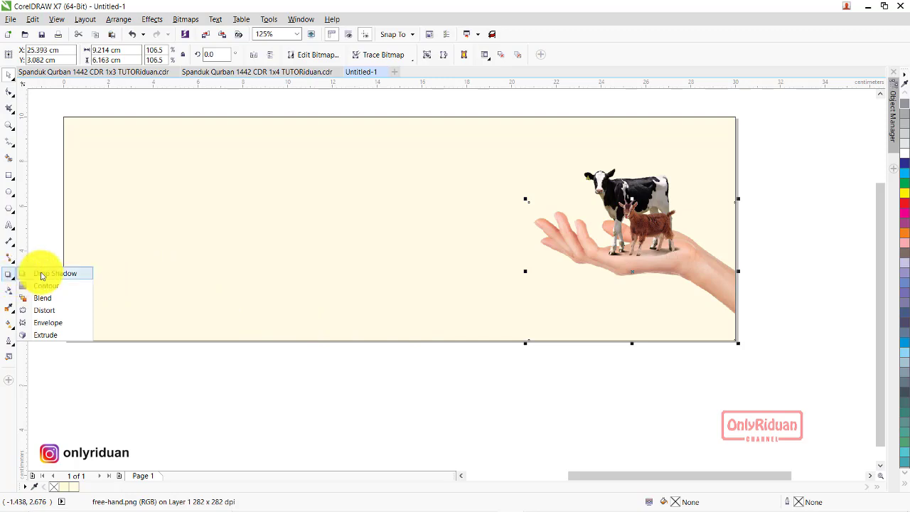
Give the hand a drop shadow pulled close beneath it, then break the shadow apart with Ctrl+K.
left_click(41, 274)
left_click(53, 56)
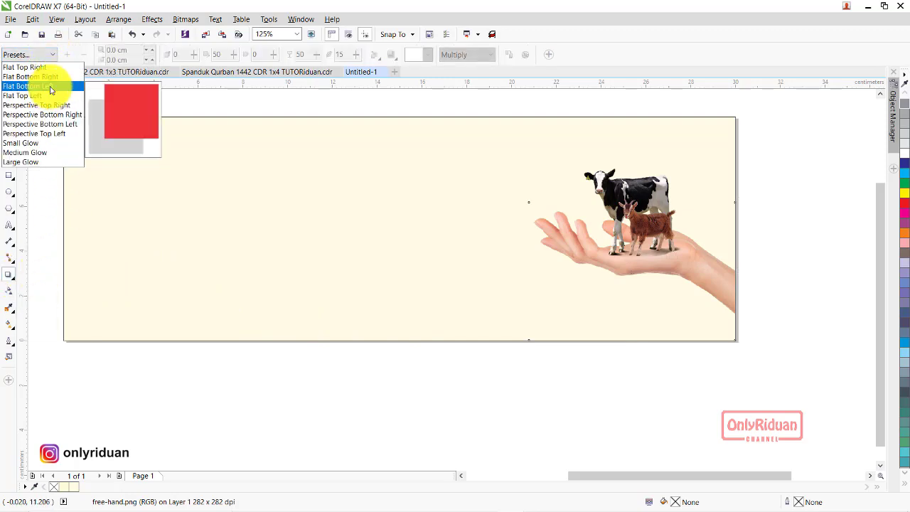
left_click(60, 105)
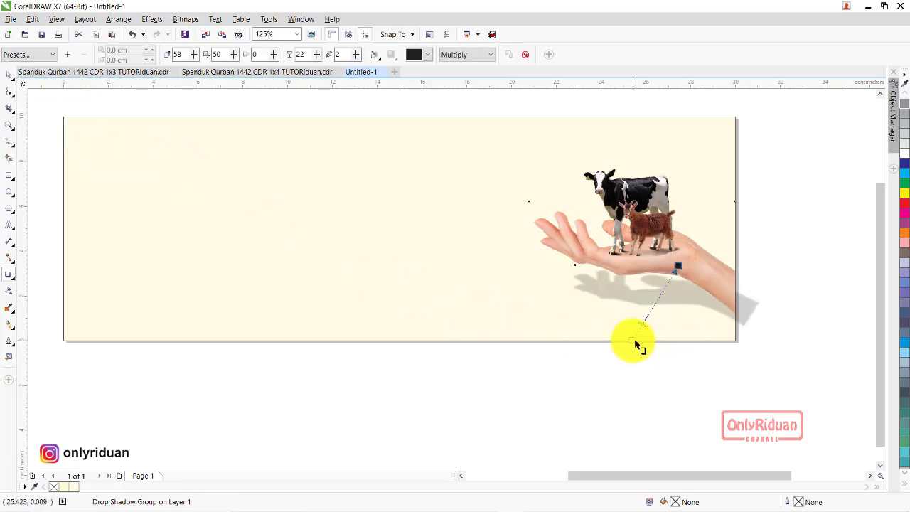
left_click_drag(632, 339, 618, 307)
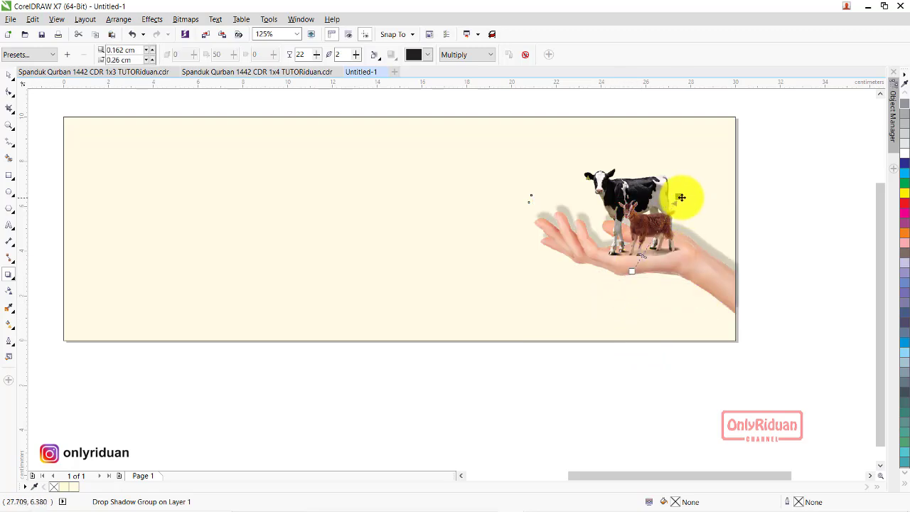
mouse_move(681, 198)
left_mouse_down()
mouse_move(640, 304)
mouse_move(599, 348)
left_mouse_up()
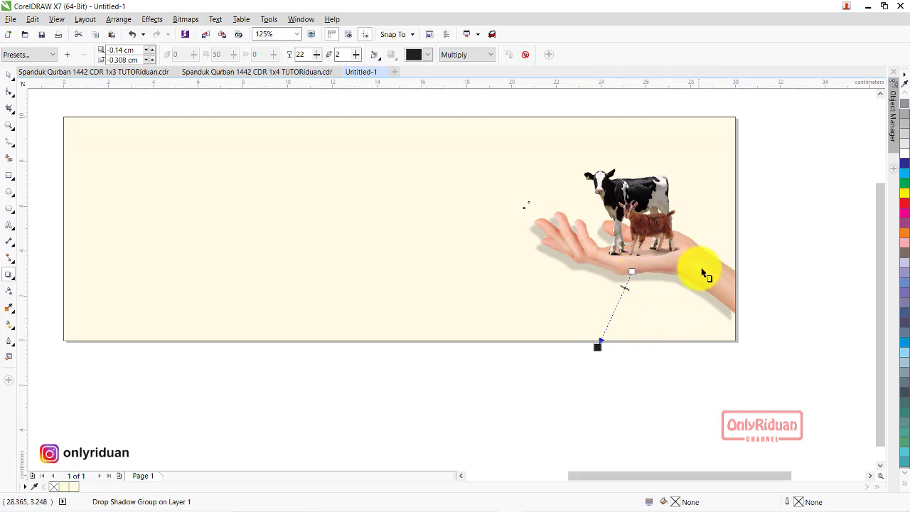
key("ctrl+k")
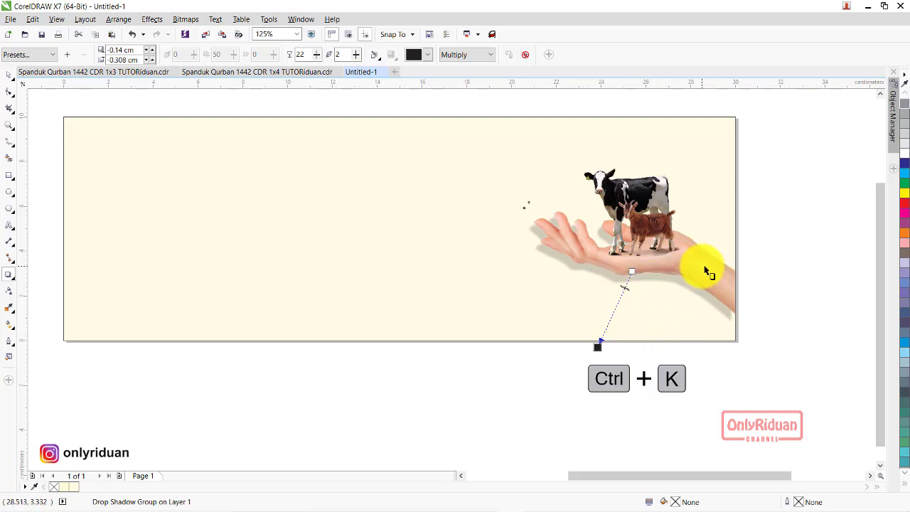
Shorten the lens rectangle behind the hand up to the banner's bottom edge.
left_click(761, 362)
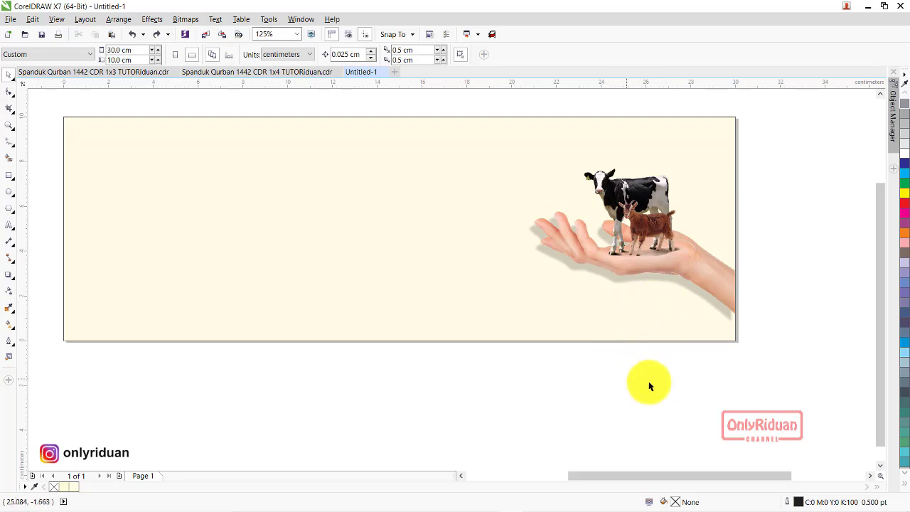
left_click(650, 352)
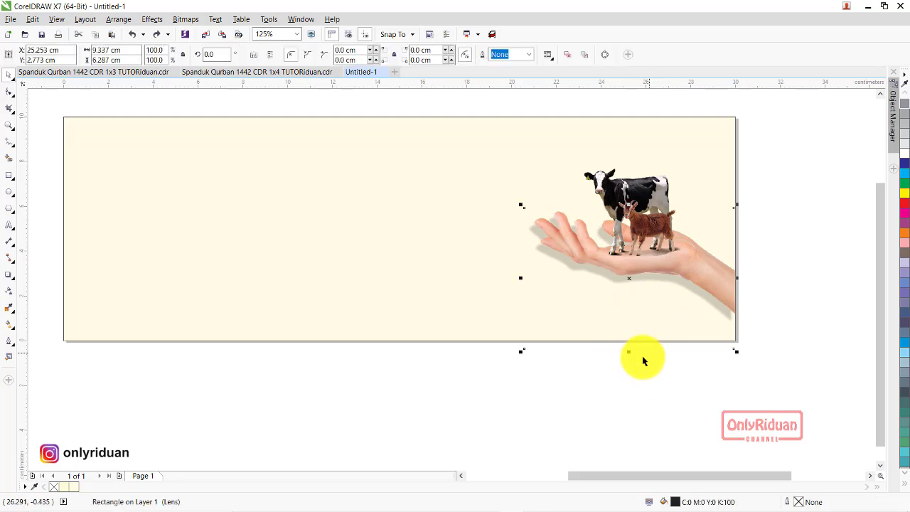
left_click_drag(629, 354, 630, 346)
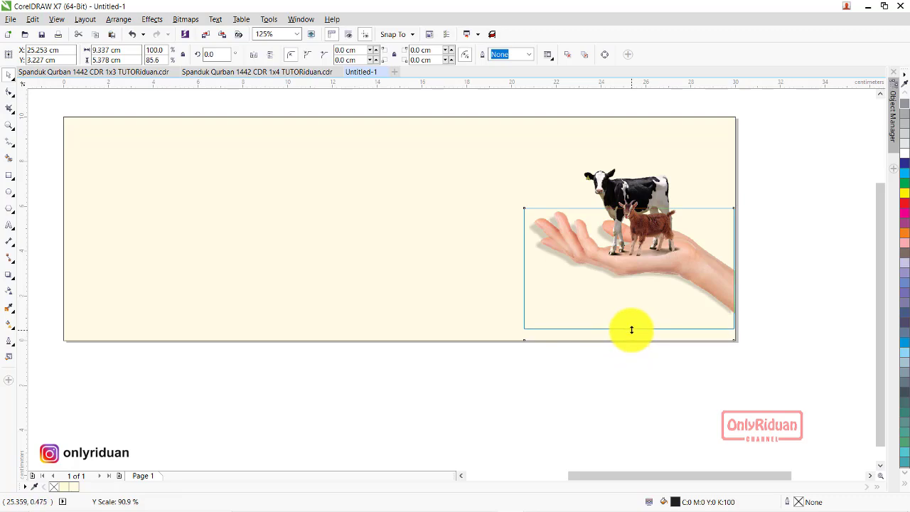
left_click_drag(631, 330, 631, 329)
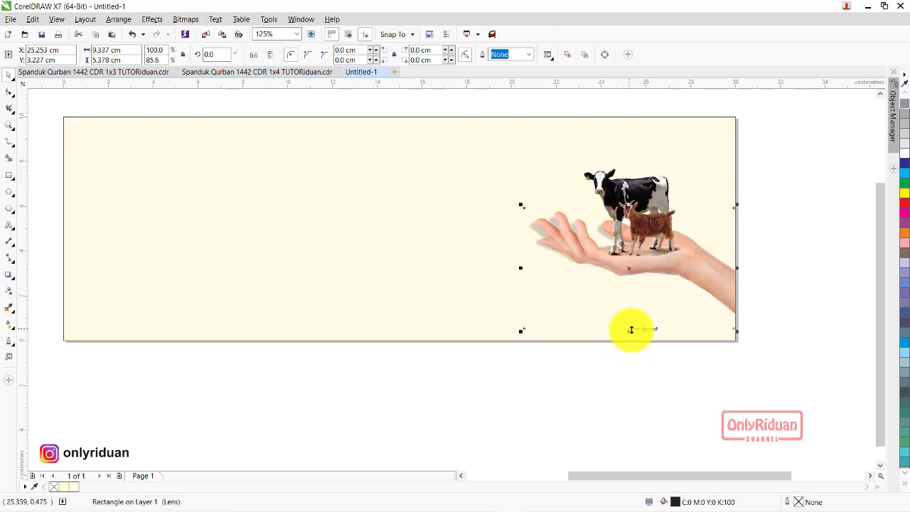
Tilt the lens rectangle about 2.4 degrees, then rotate it back to nearly level.
left_click(630, 269)
left_click_drag(738, 336, 744, 329)
left_click(717, 323)
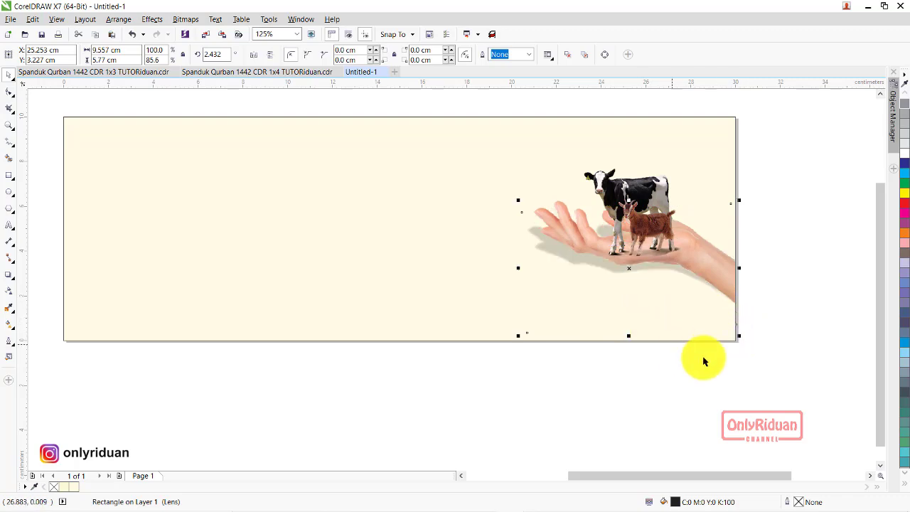
left_click(629, 267)
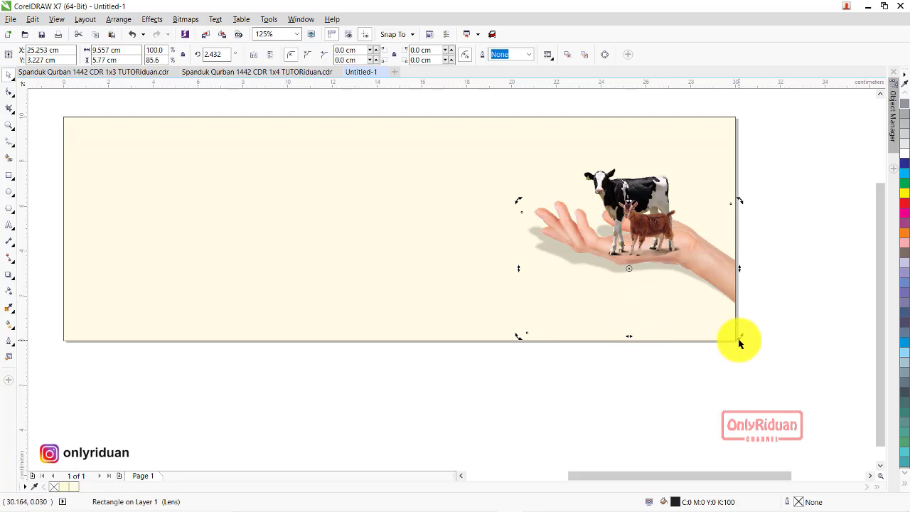
left_click_drag(738, 339, 734, 342)
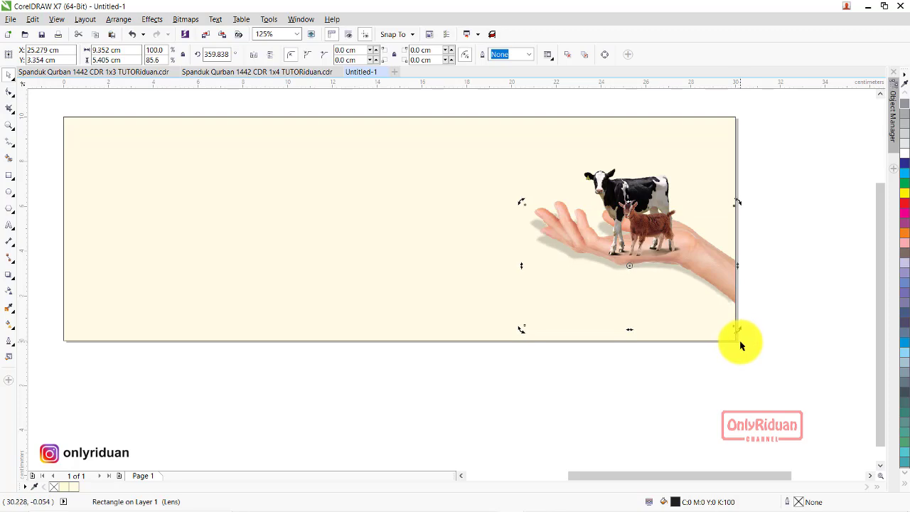
left_click(766, 322)
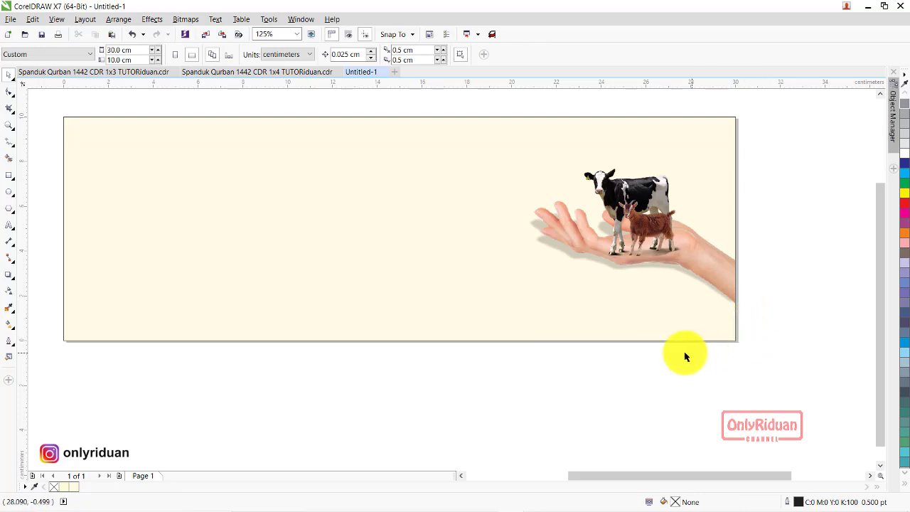
Ungroup the Nama Instansi header group in the Spanduk Qurban 1x3 reference banner.
scroll(569, 330, "down", 1)
scroll(511, 334, "up", 1)
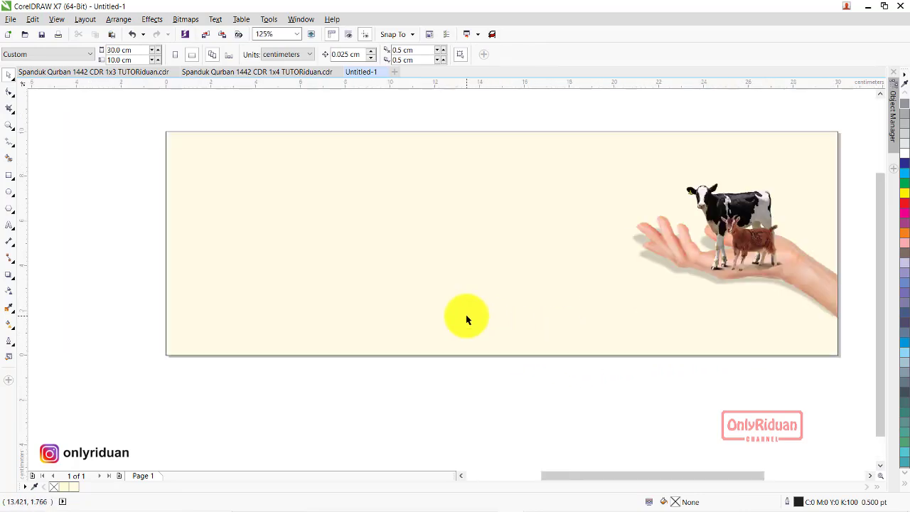
left_click(103, 74)
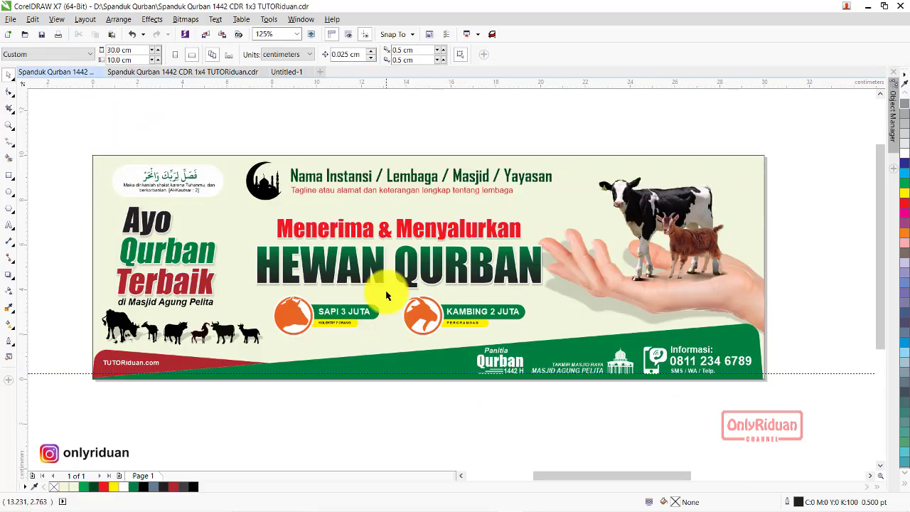
left_click(351, 180)
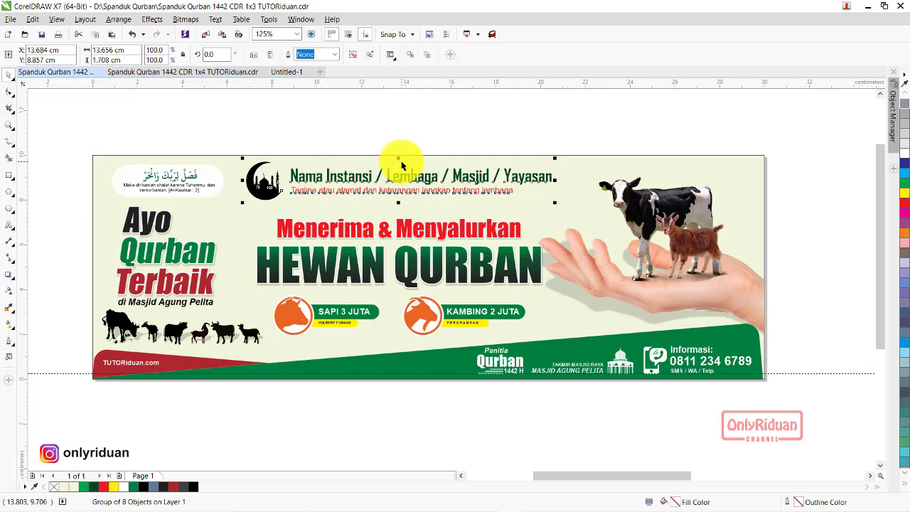
left_click(352, 54)
left_click(351, 179)
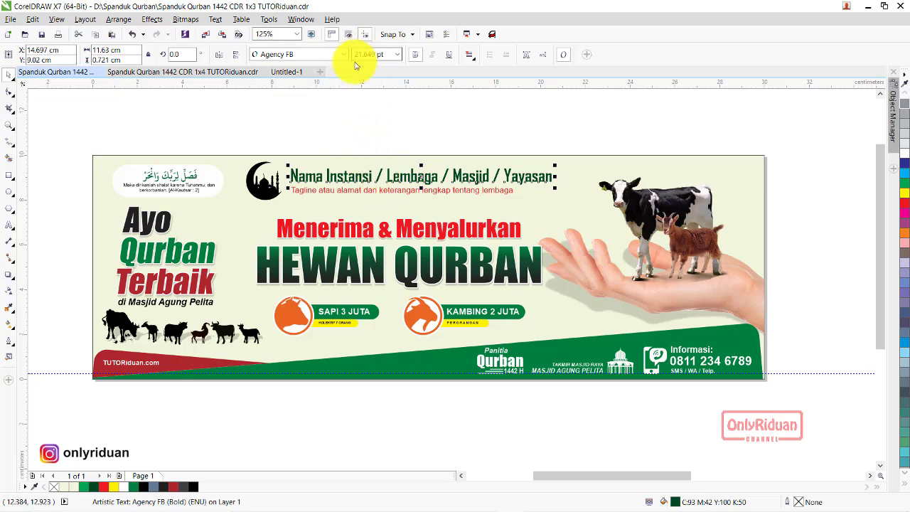
Inspect the tagline and the mosque-and-moon logo, then return to Untitled-1.
left_click(373, 194)
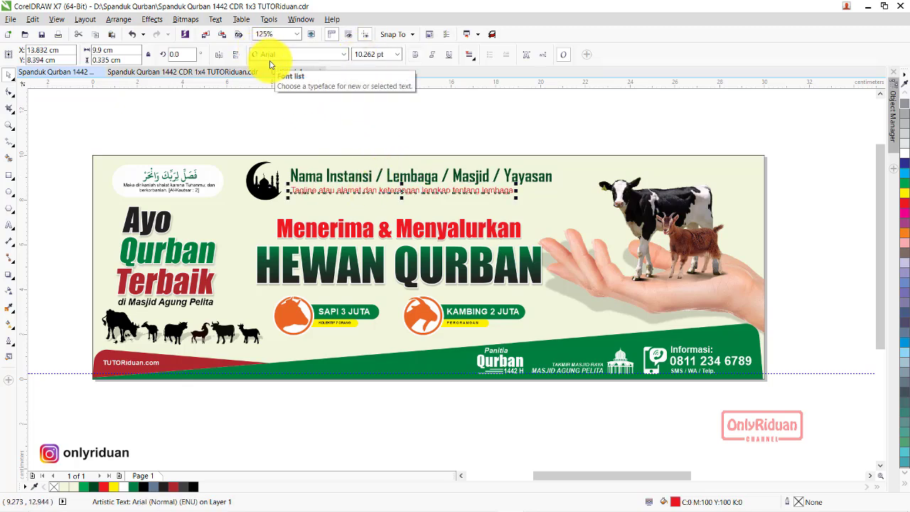
left_click(264, 195)
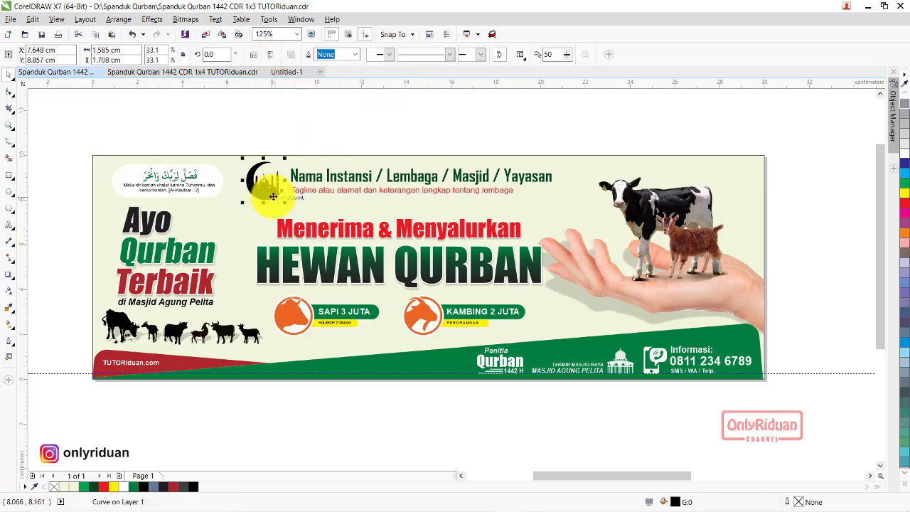
left_click(283, 71)
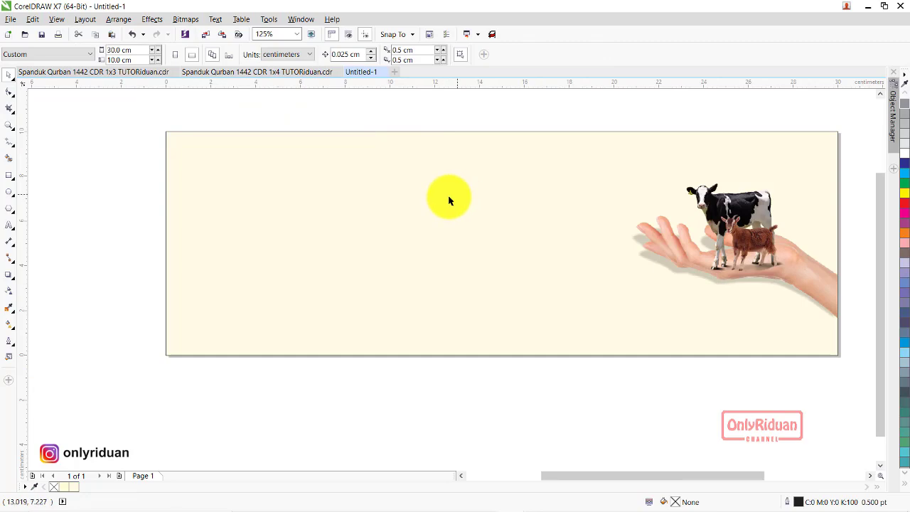
Open Materi Vector.cdr and bring its mosque icon to the top of the Untitled-1 banner.
left_click(11, 19)
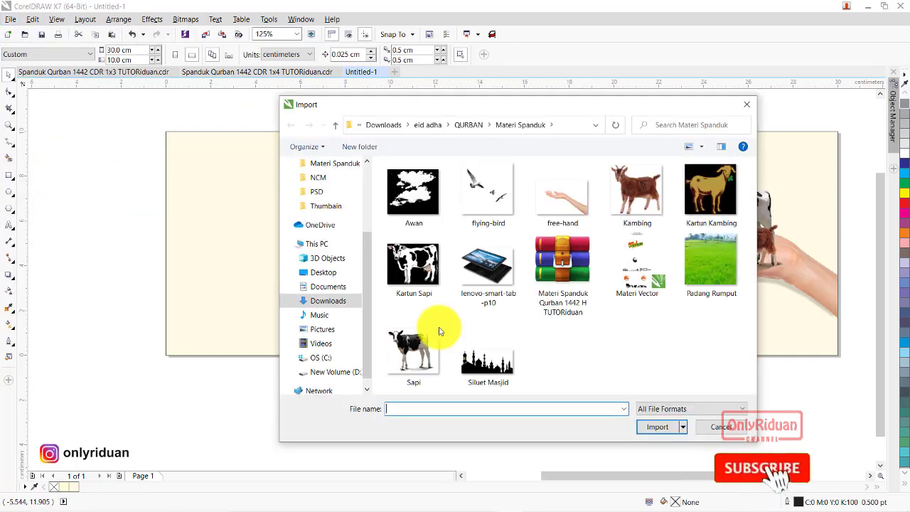
left_click(708, 424)
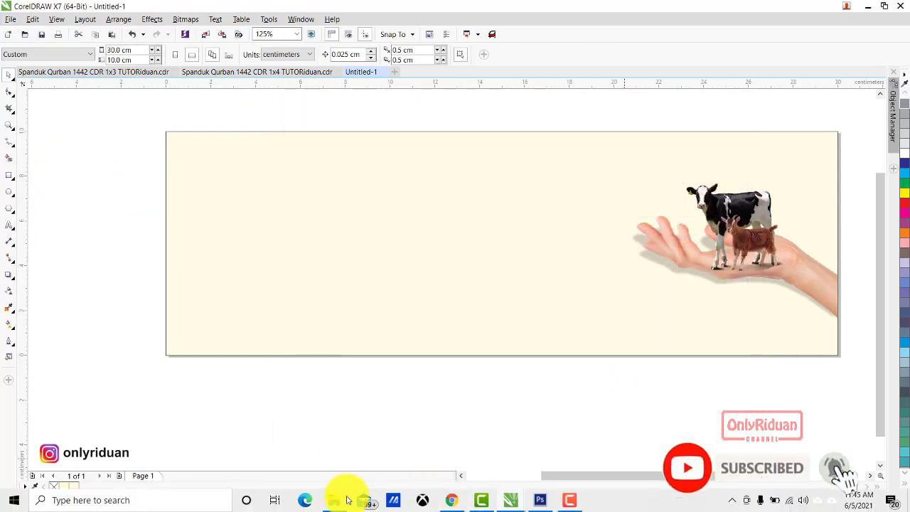
left_click(346, 500)
left_click(265, 305)
double_click(264, 304)
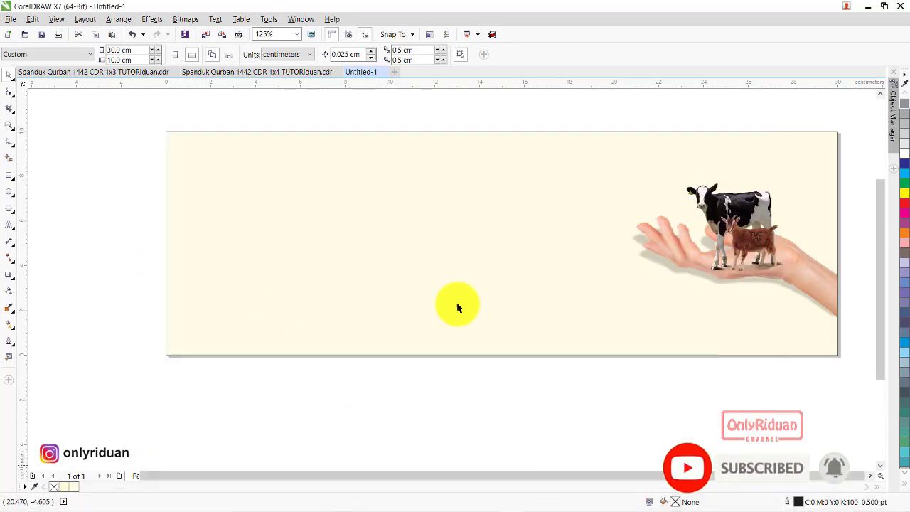
left_click(881, 86)
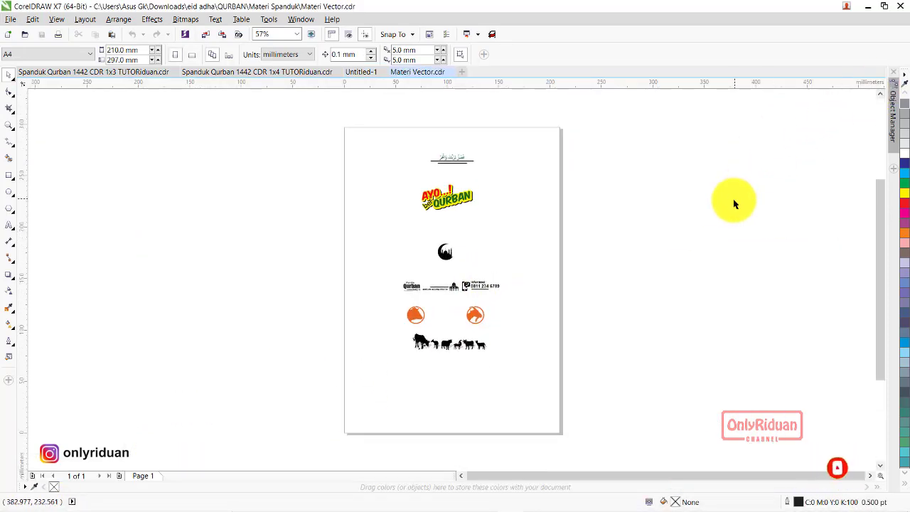
left_click(443, 263)
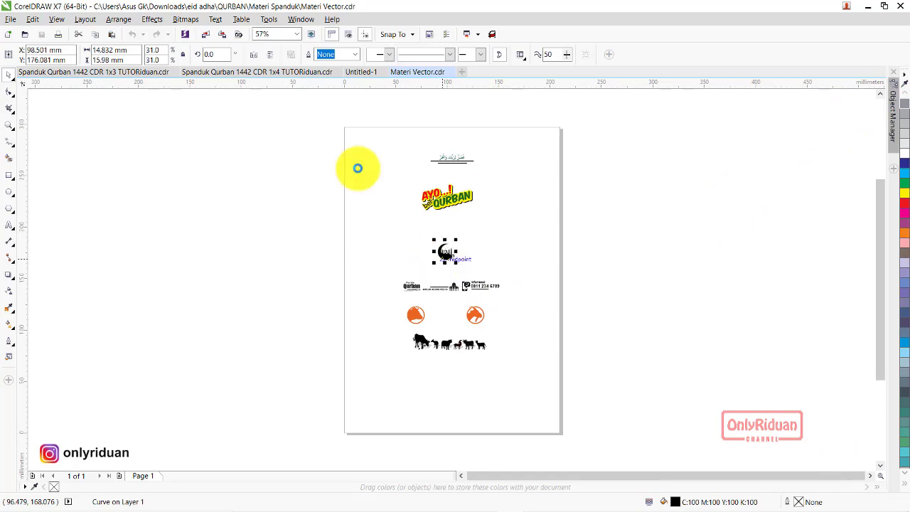
left_click(357, 73)
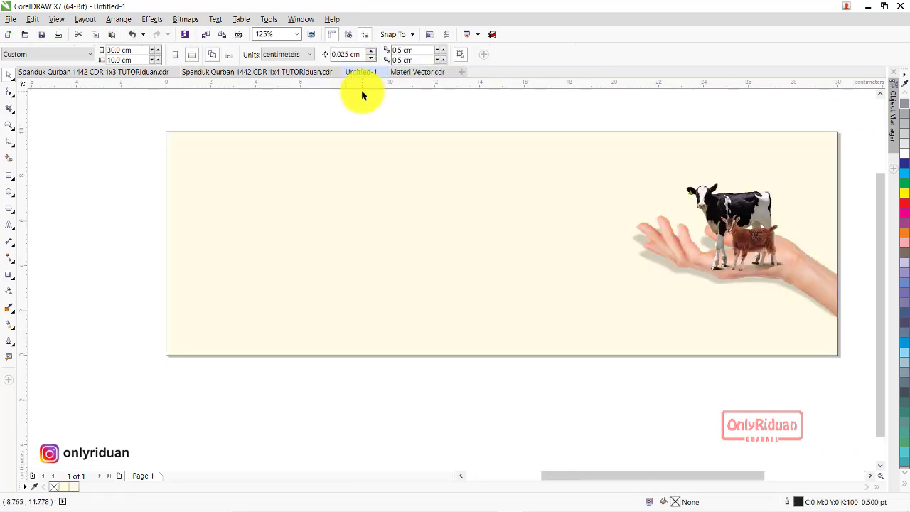
mouse_move(361, 95)
left_mouse_down()
mouse_move(484, 192)
mouse_move(387, 155)
left_mouse_up()
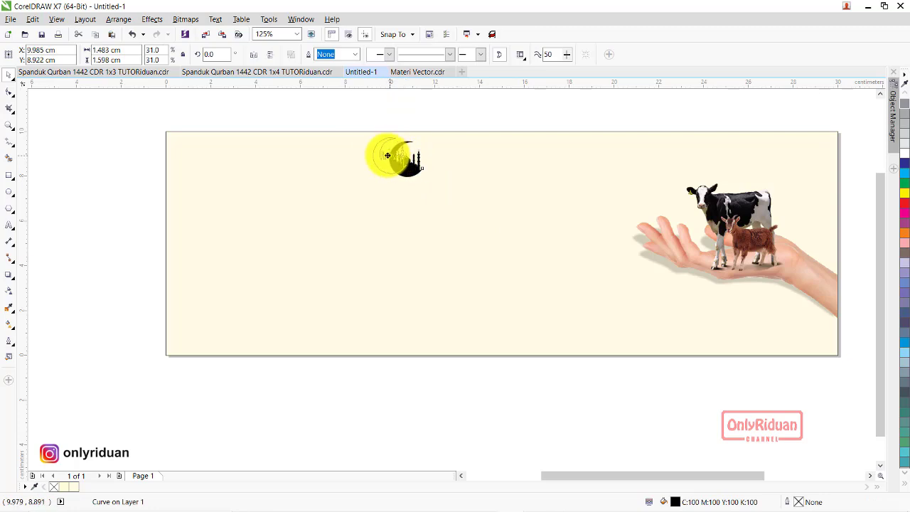
Copy the Nama Instansi title and tagline from the reference banner and paste them into Untitled-1.
left_click(92, 73)
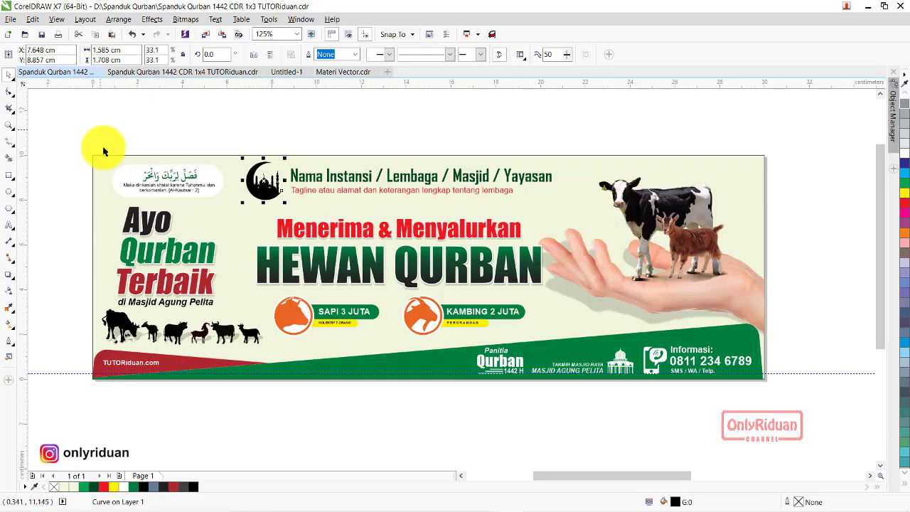
left_click(350, 178)
left_click(355, 192, "shift")
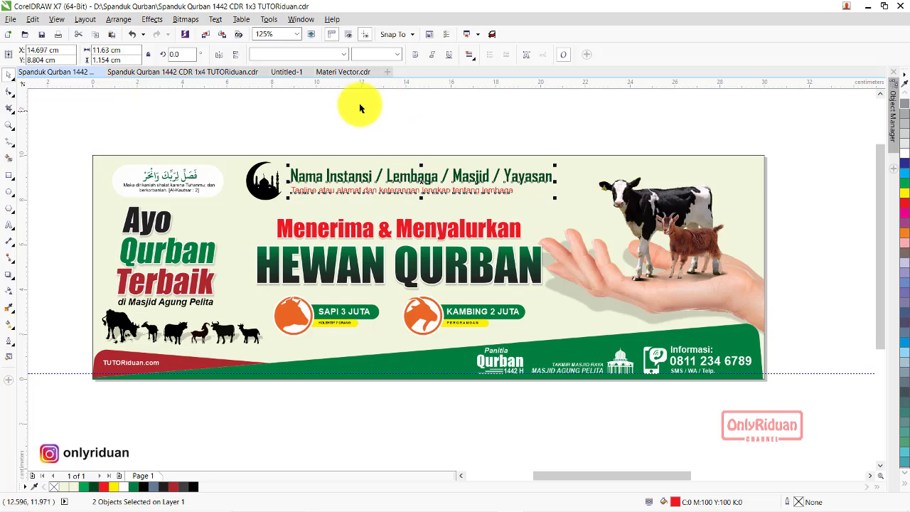
left_click(288, 72)
key("ctrl+v")
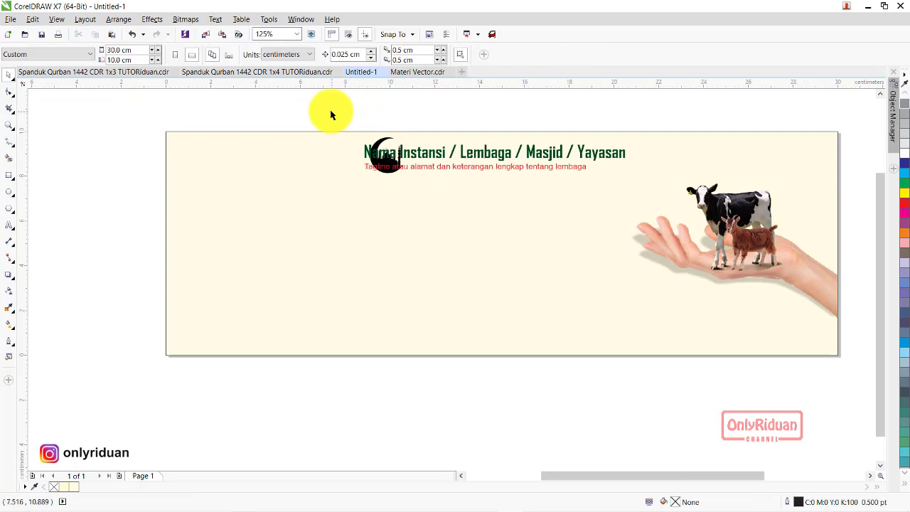
Nudge the crescent logo three steps left toward the title, then select the title text.
left_click_drag(331, 112, 436, 230)
key("Left")
key("Left")
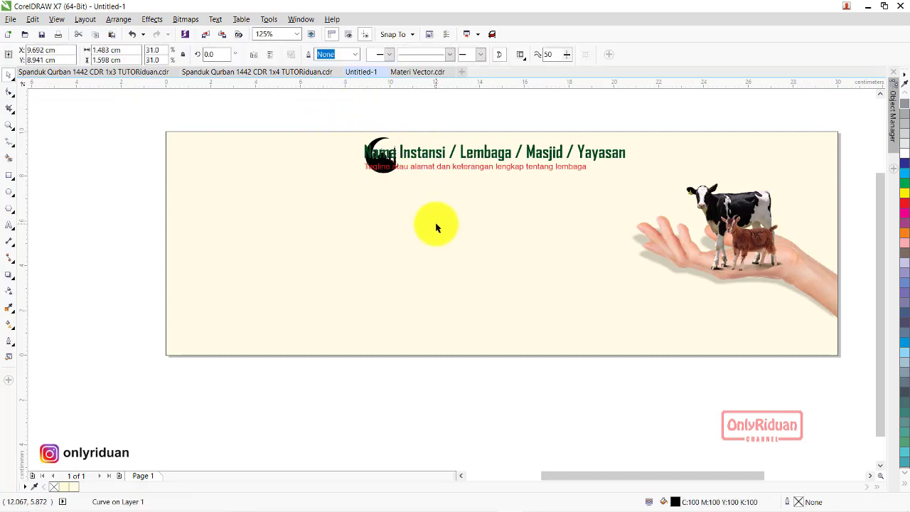
key("Left")
key("Left")
key("Left")
key("Left")
key("Left")
key("Left")
key("Left")
key("Left")
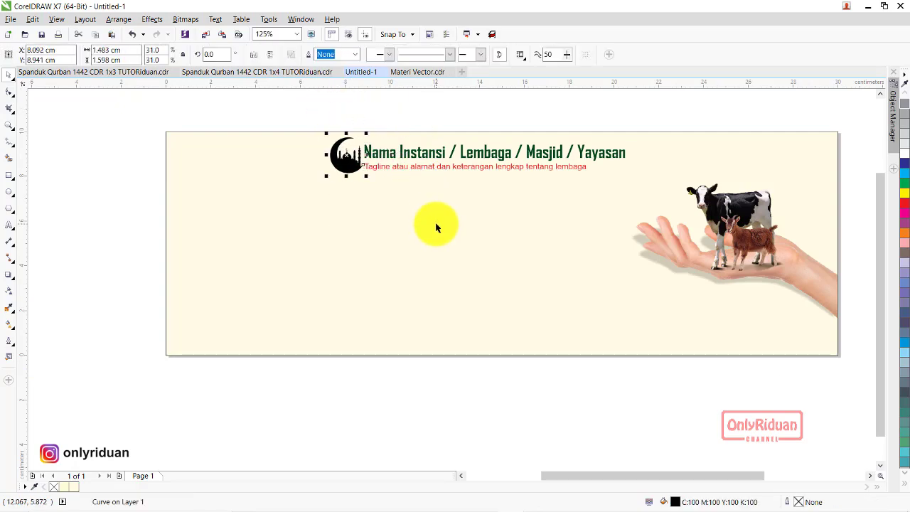
key("Left")
key("Left")
left_click(473, 121)
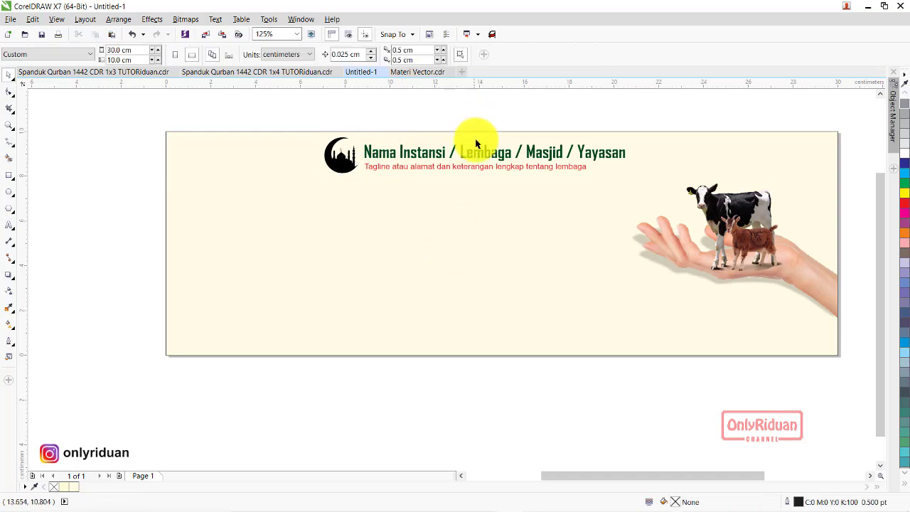
left_click(466, 158)
left_click(10, 227)
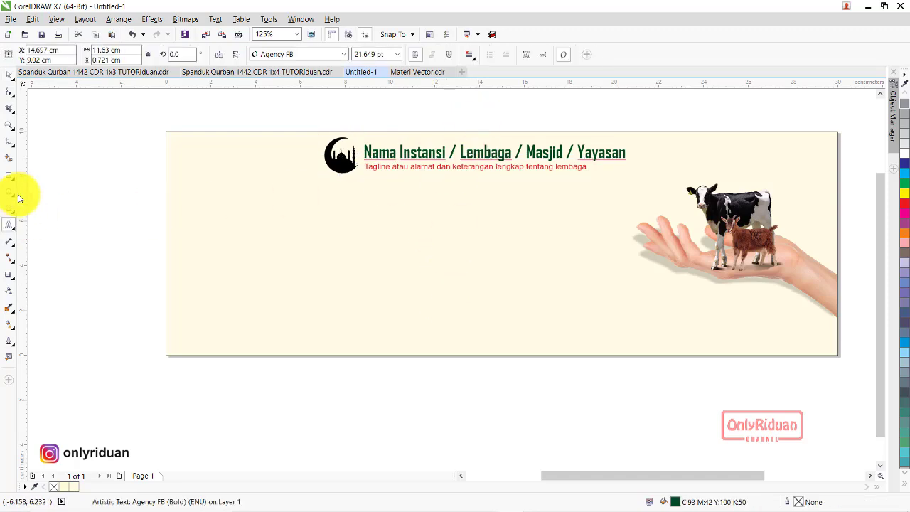
Retype the title as 'Penyurus Majid Darul Muhajirin' and the tagline as 'Perum. Rapak Binuang Indah'.
key("ctrl+a")
type("P")
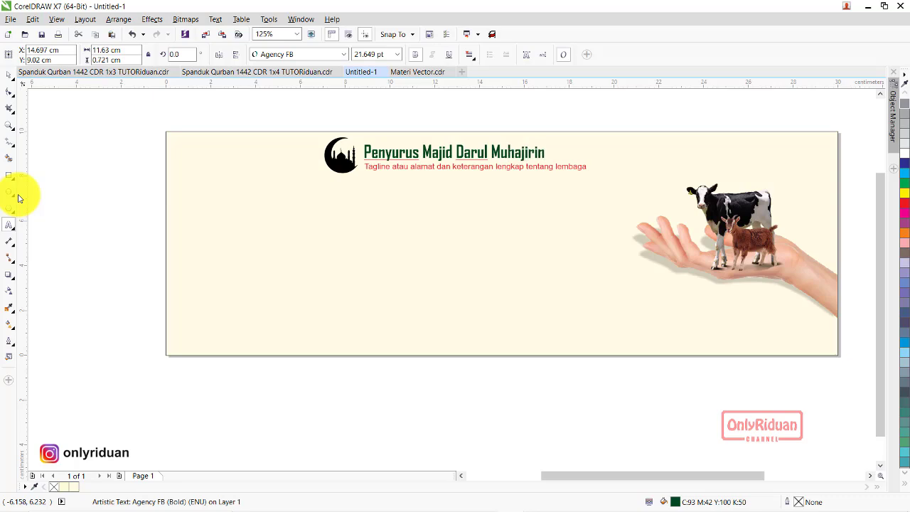
left_click(568, 167)
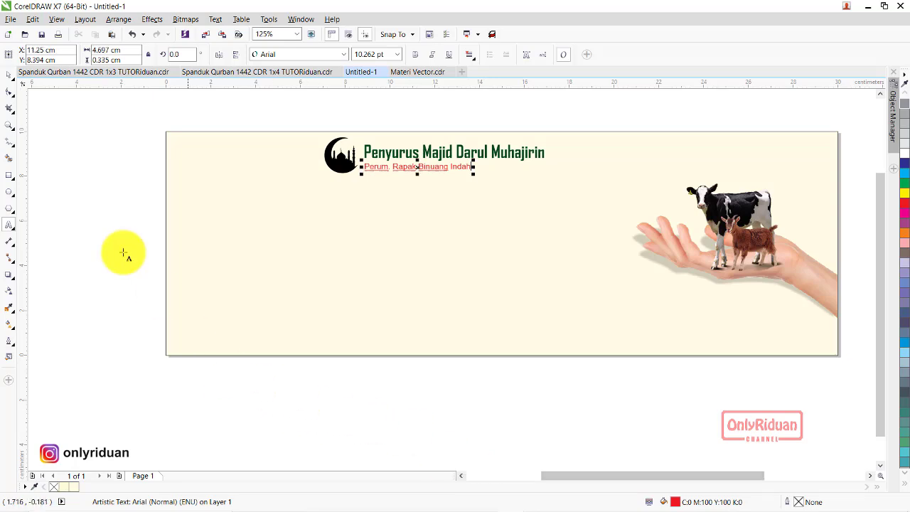
left_click(9, 74)
left_click(218, 166)
Group the logo, title and tagline, centre them on the page, then check the reference headline.
left_click_drag(306, 121, 608, 229)
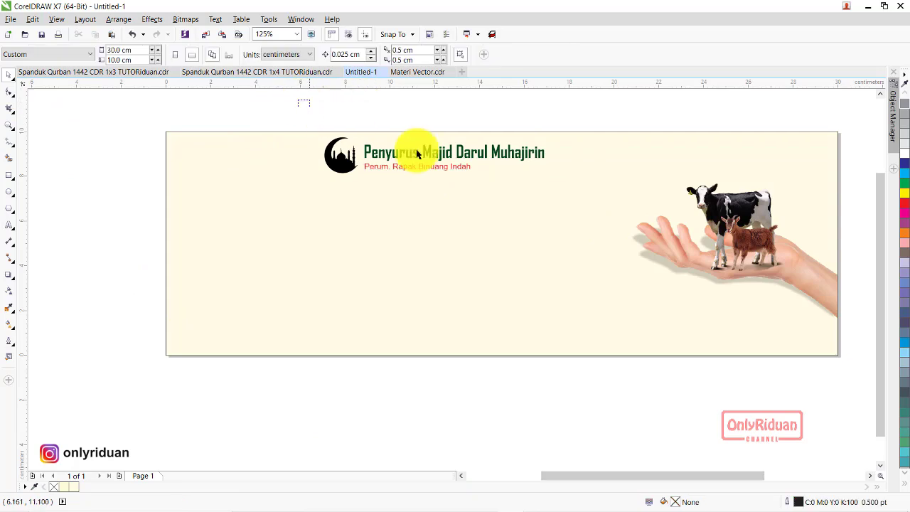
left_click(493, 55)
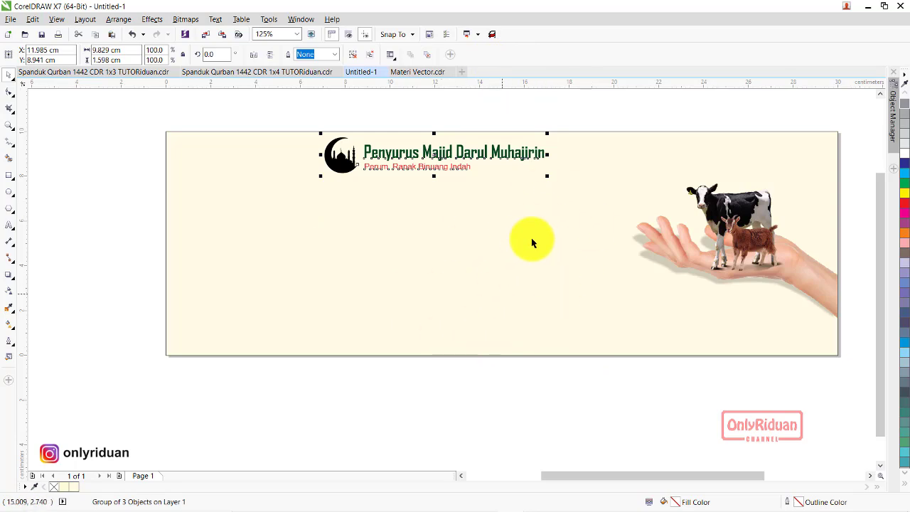
key("shift")
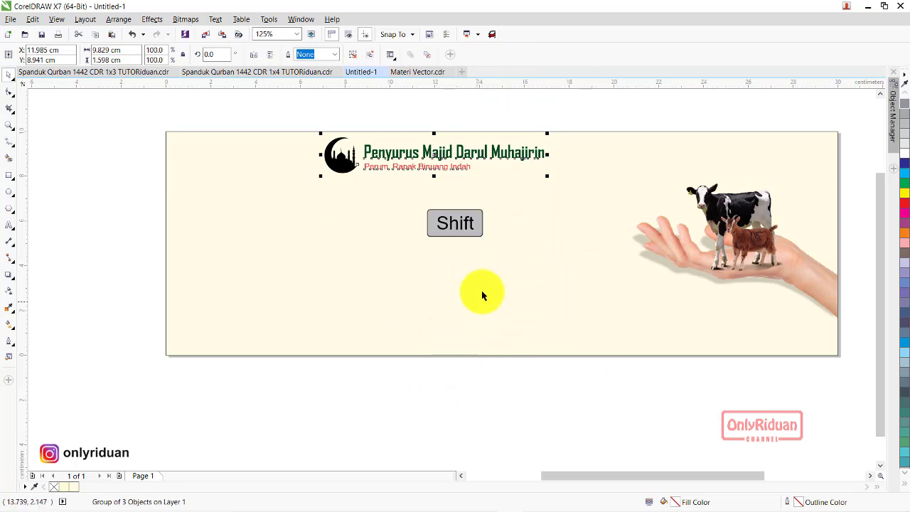
left_click(481, 292, "shift")
key("c")
left_click(491, 106)
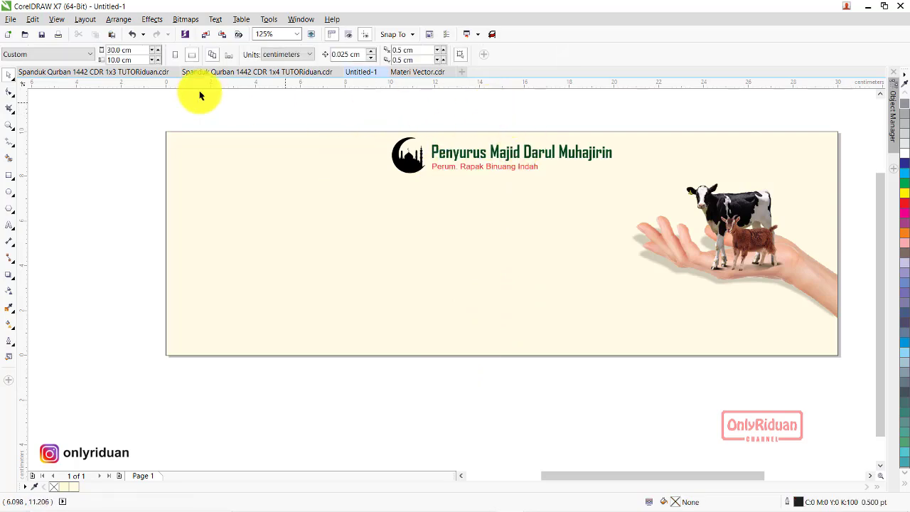
left_click(116, 71)
left_click(328, 229)
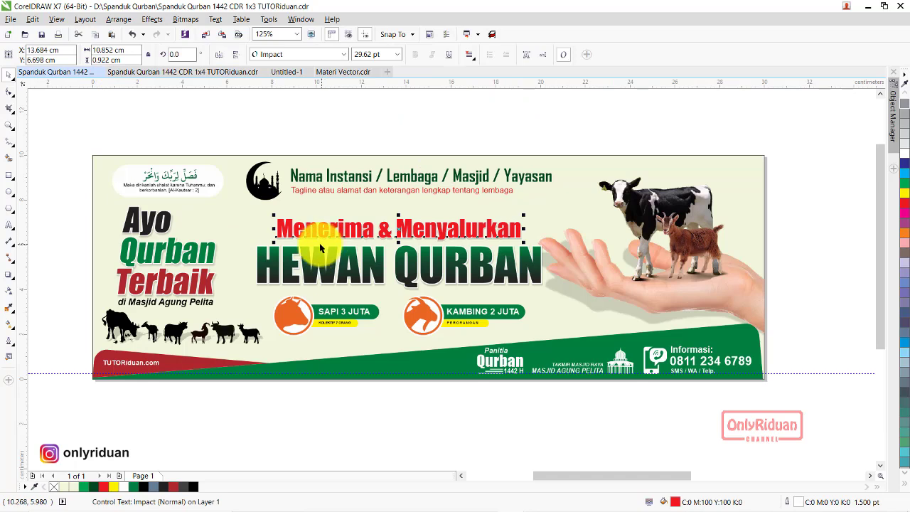
Check the Impact font of the reference's Menerima & Menyalurkan and HEWAN QURBAN headlines, then return to Untitled-1.
left_click(325, 144)
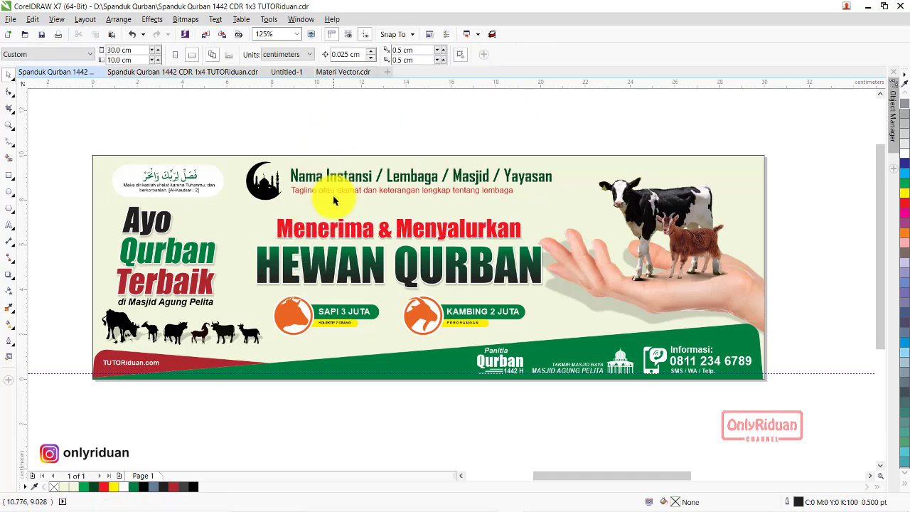
left_click(331, 267)
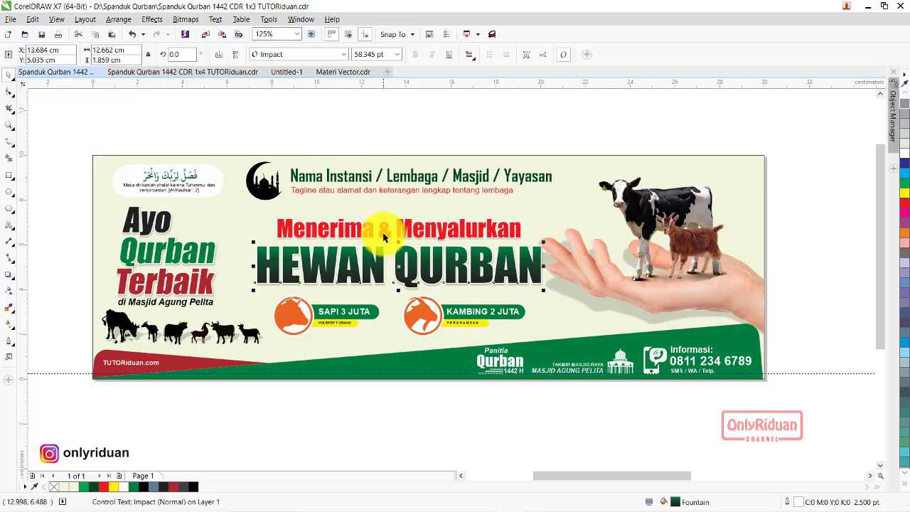
left_click(365, 138)
left_click(352, 230)
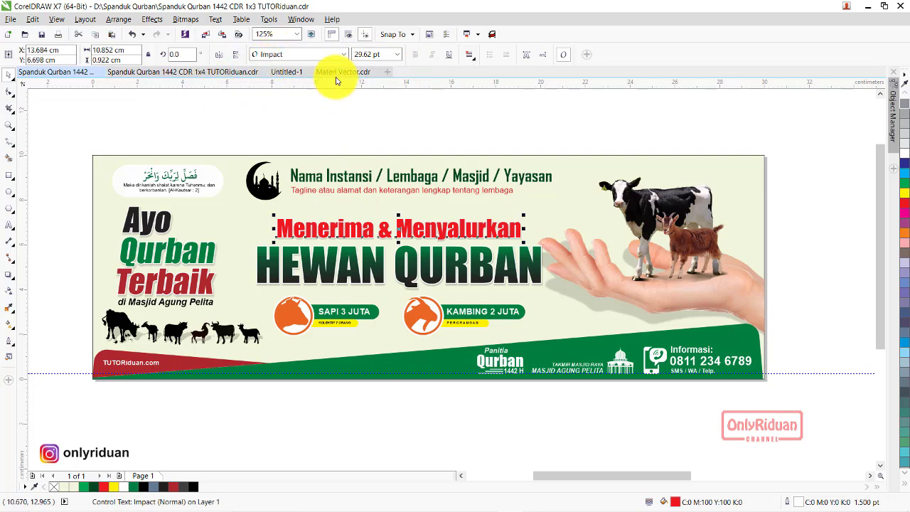
left_click(288, 72)
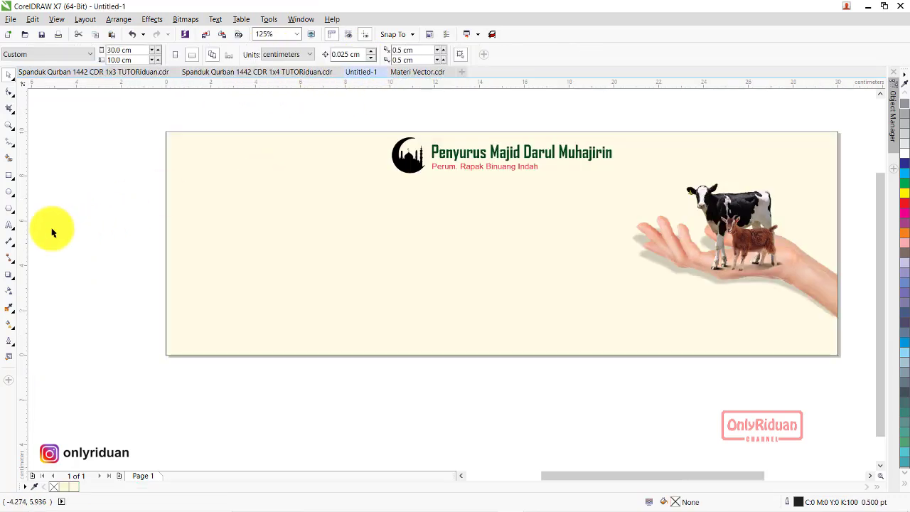
Type the headline 'Menerima & Menyalurkan' mid-banner and colour it red.
left_click(9, 225)
left_click(394, 240)
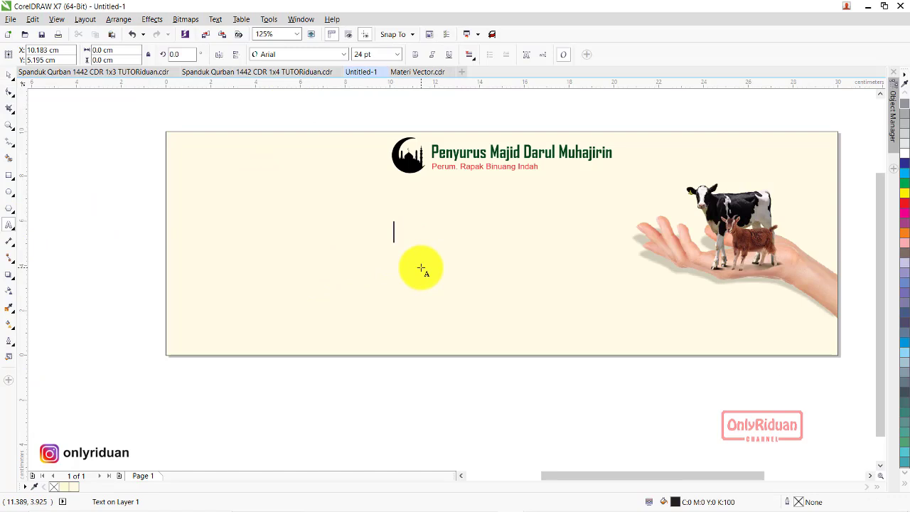
type("Menerima & Meny")
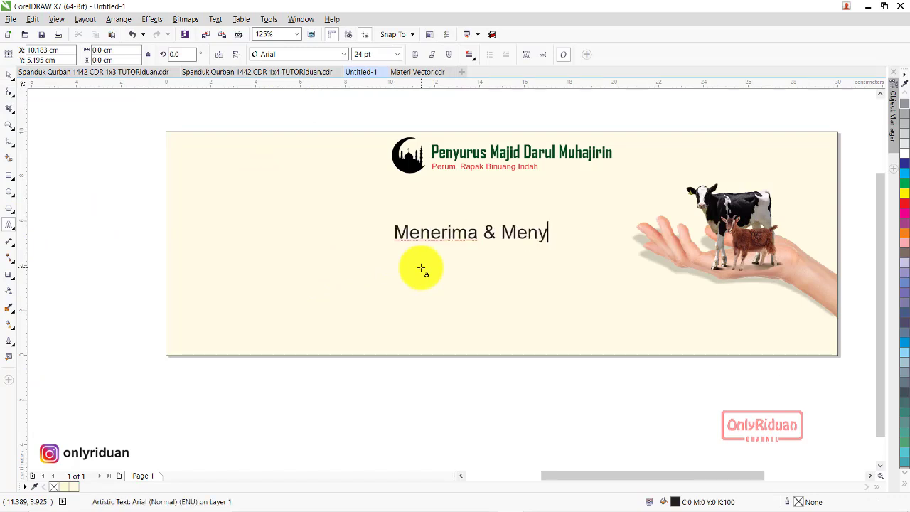
type("alurkan")
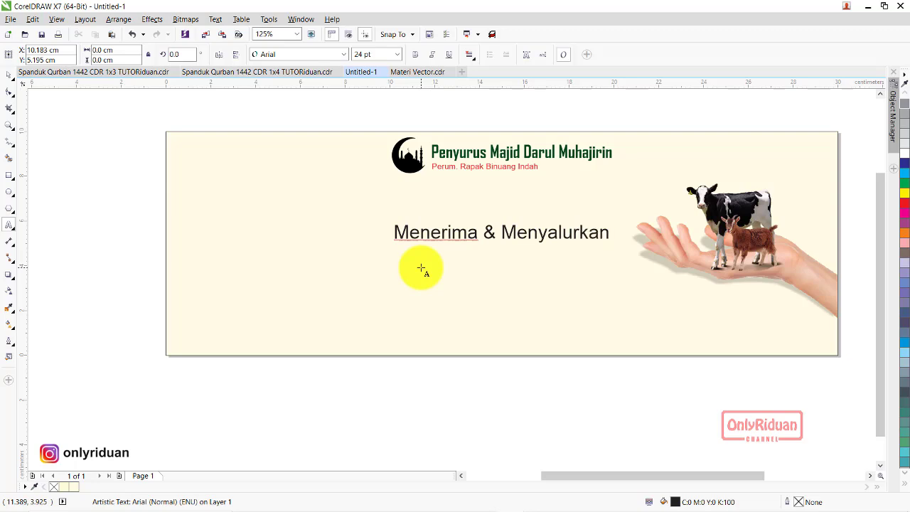
left_click(9, 74)
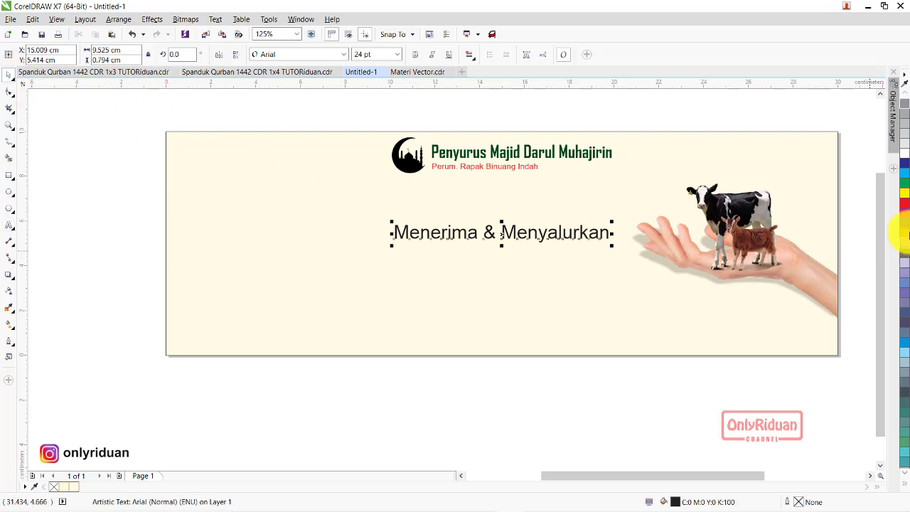
left_click(904, 205)
Set the headline's font to Impact at 29 pt.
left_click(344, 55)
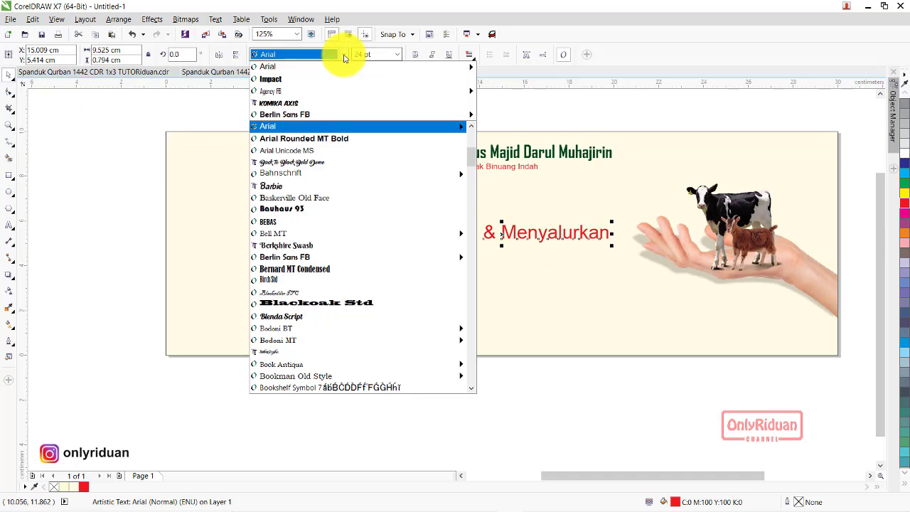
type("impact")
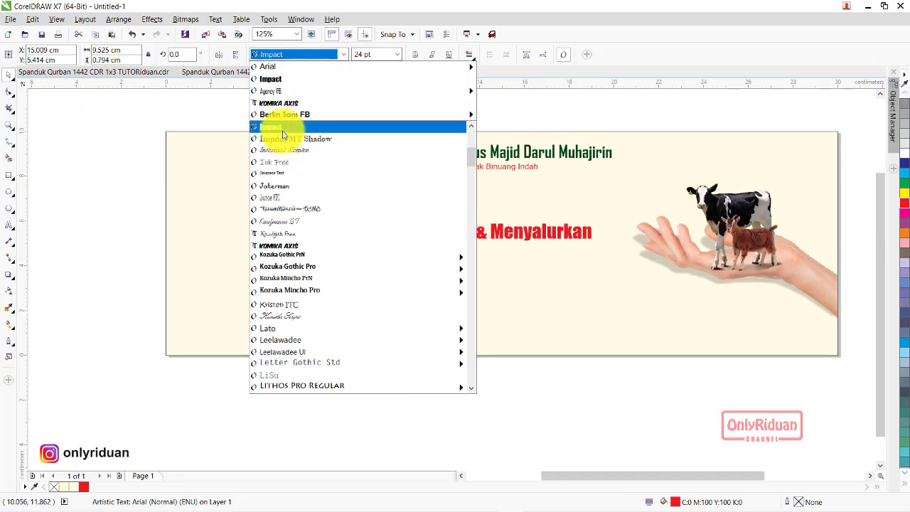
key("Return")
left_click(364, 54)
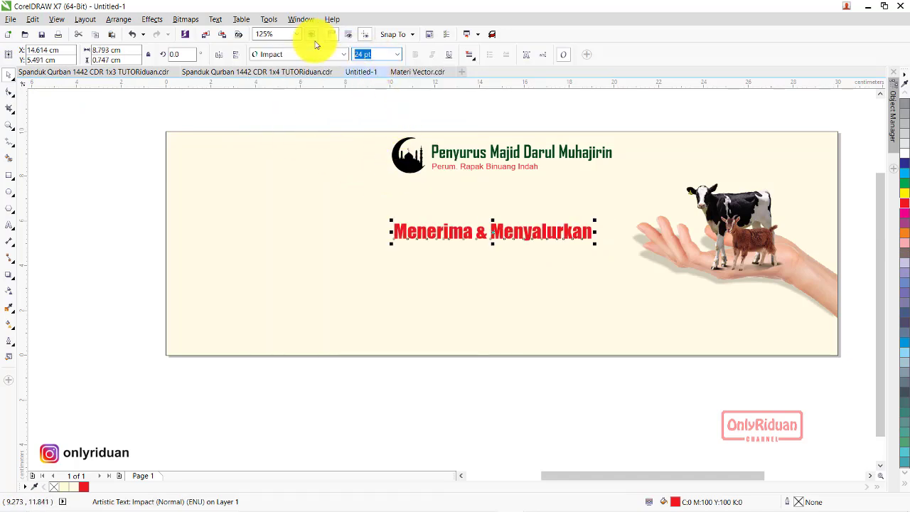
type("29")
key("Return")
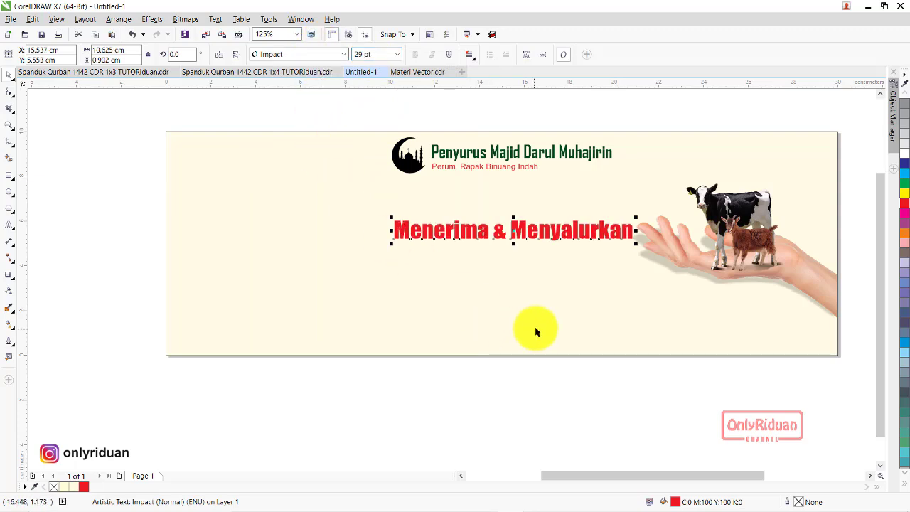
Centre the headline horizontally on the page and nudge it up toward the header.
left_click(553, 299, "shift")
key("c")
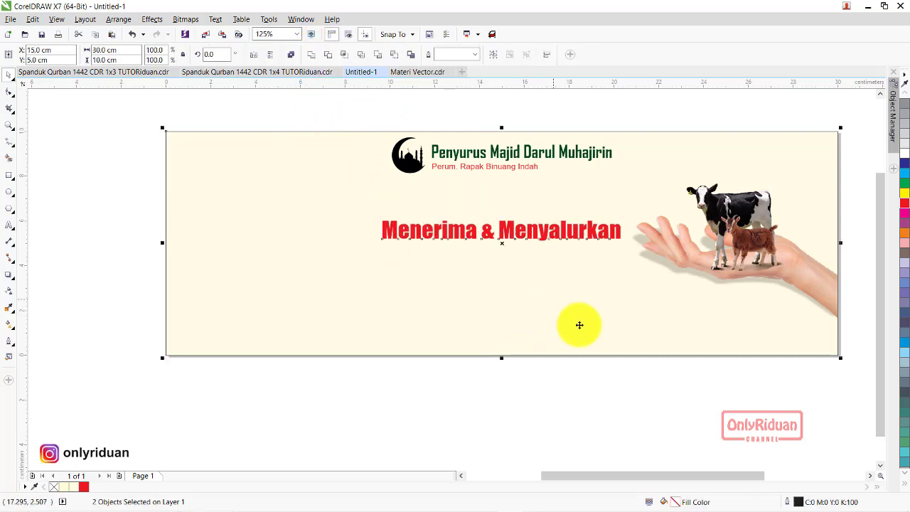
left_click(611, 413)
left_click(546, 240)
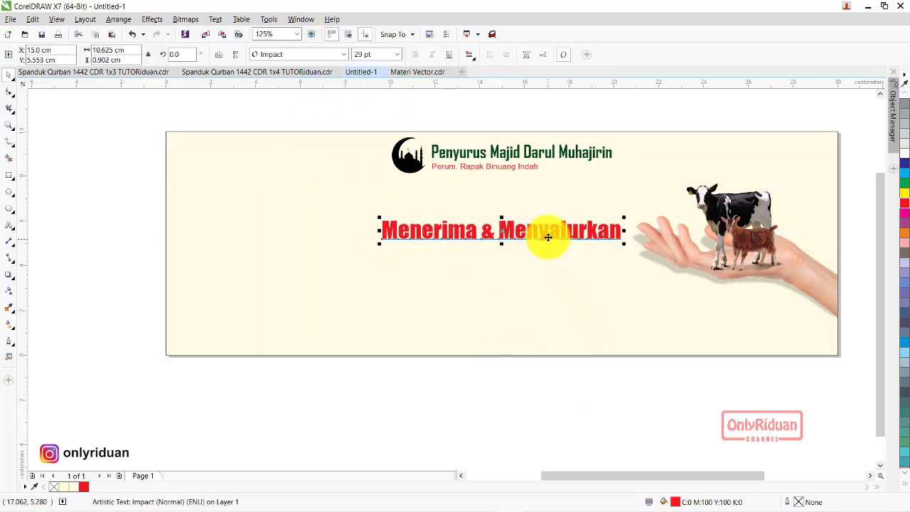
key("Up")
key("Up")
key("Up")
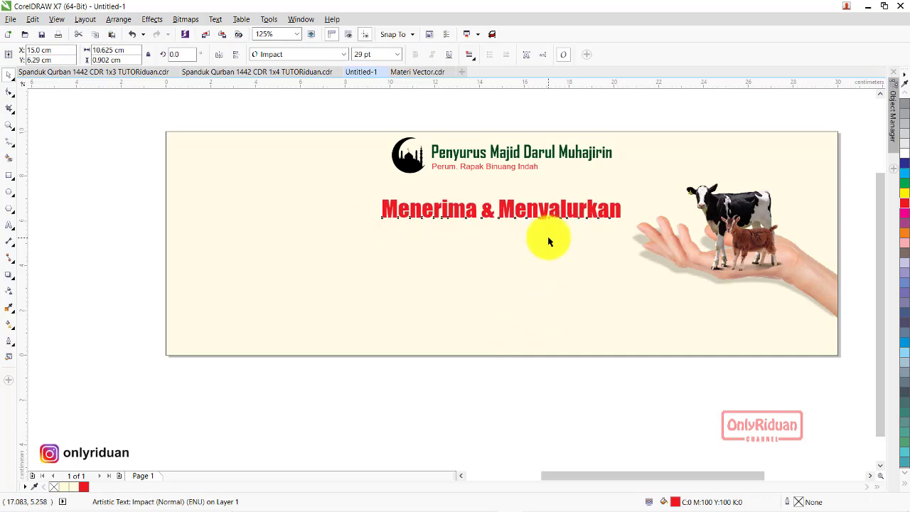
key("Up")
key("Up")
left_click(10, 227)
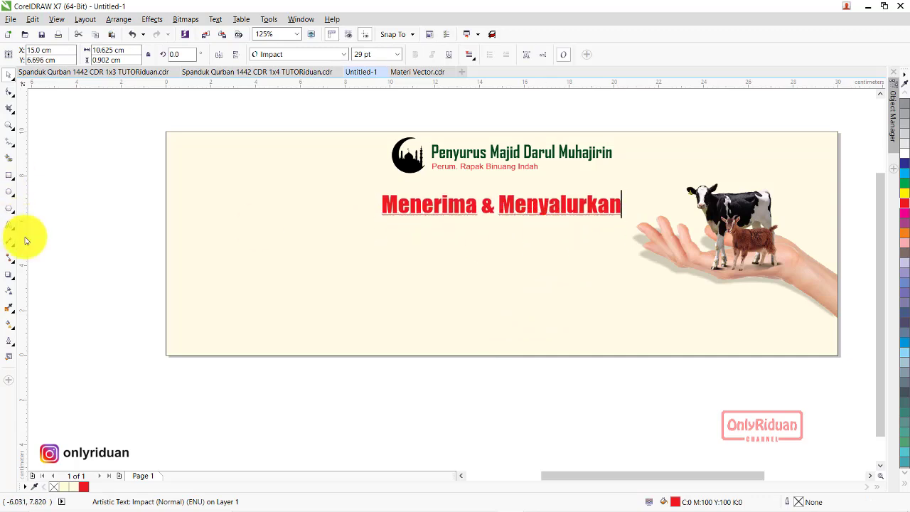
Type 'HEWAN QURBAN' below the red headline and set it in Impact.
left_click(132, 73)
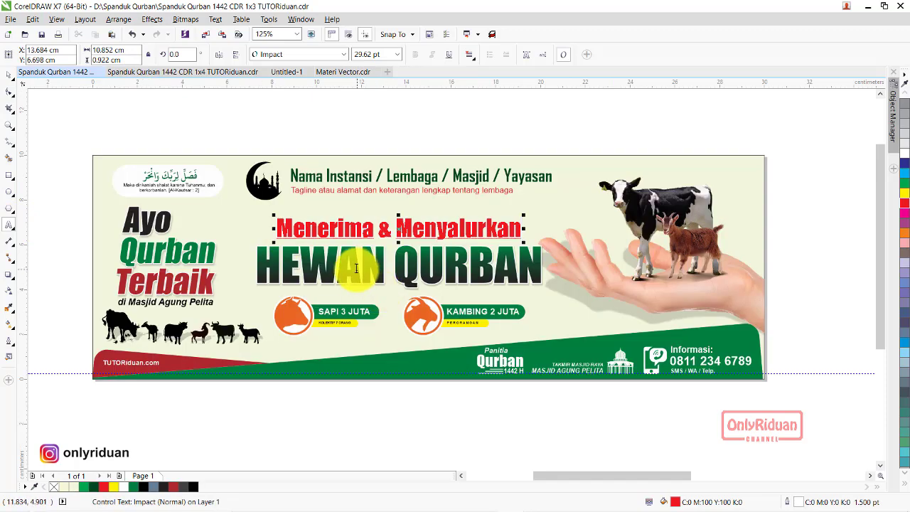
left_click(288, 72)
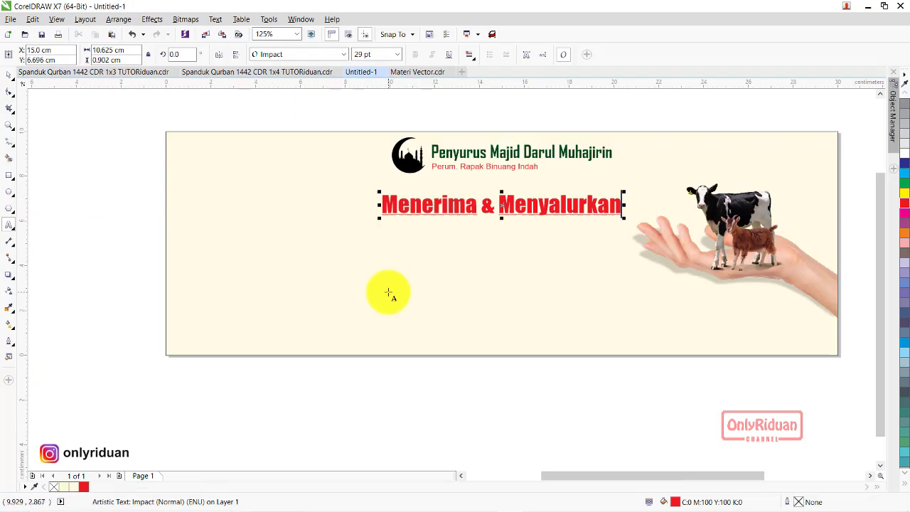
left_click(401, 259)
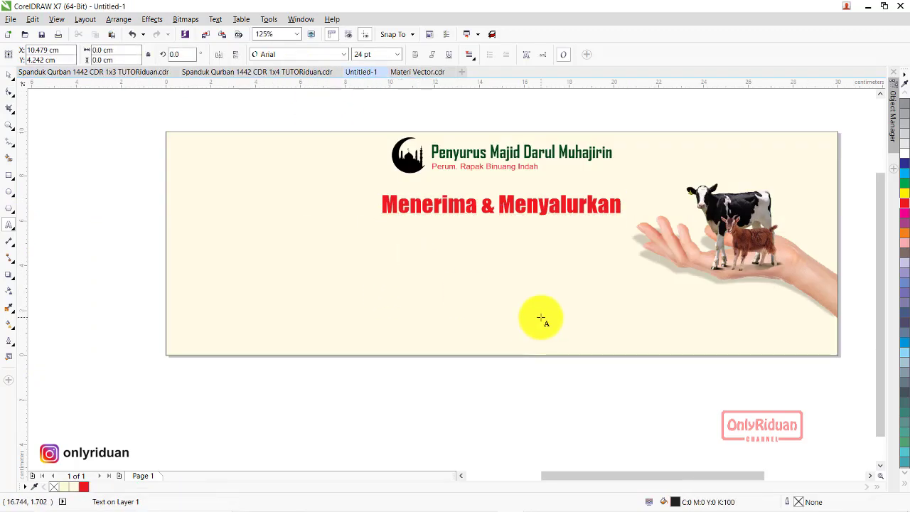
type("HEWAN QURBAN")
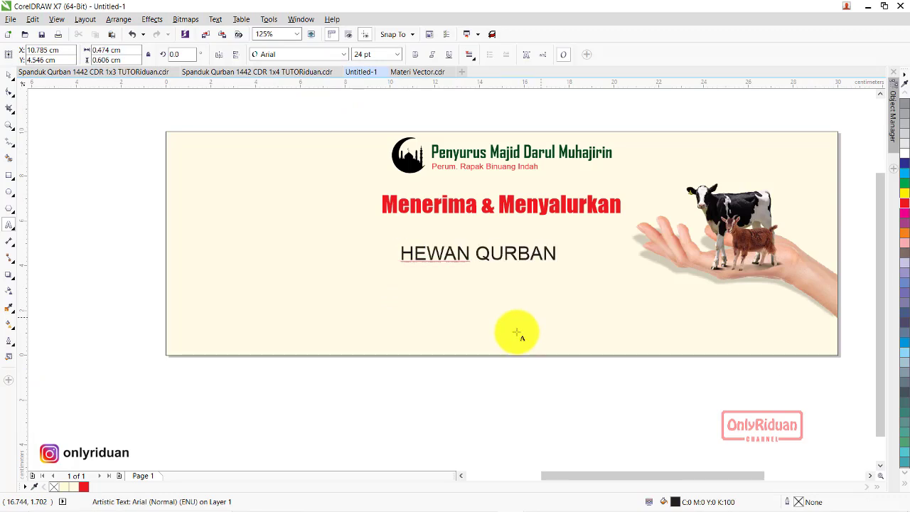
key("Escape")
left_click(10, 75)
left_click(344, 54)
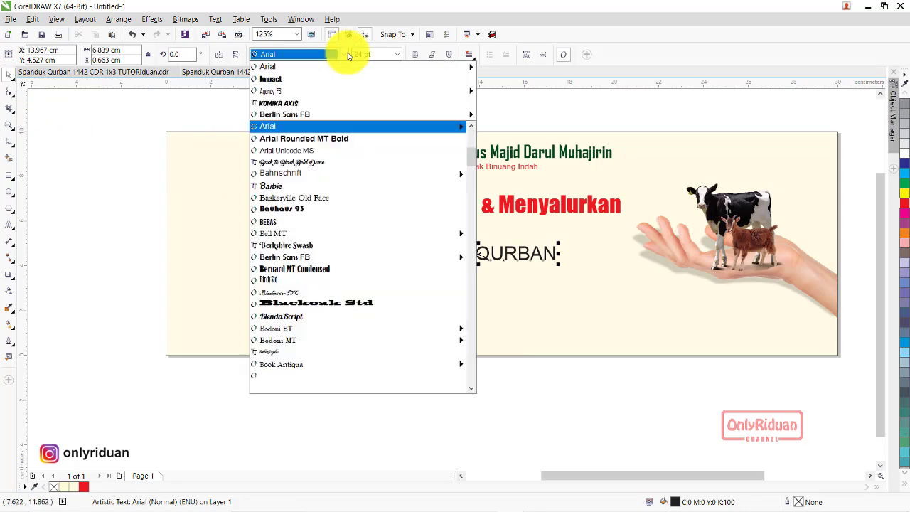
left_click(315, 78)
Set HEWAN QURBAN to 58 pt and centre it under the red headline.
left_click(103, 73)
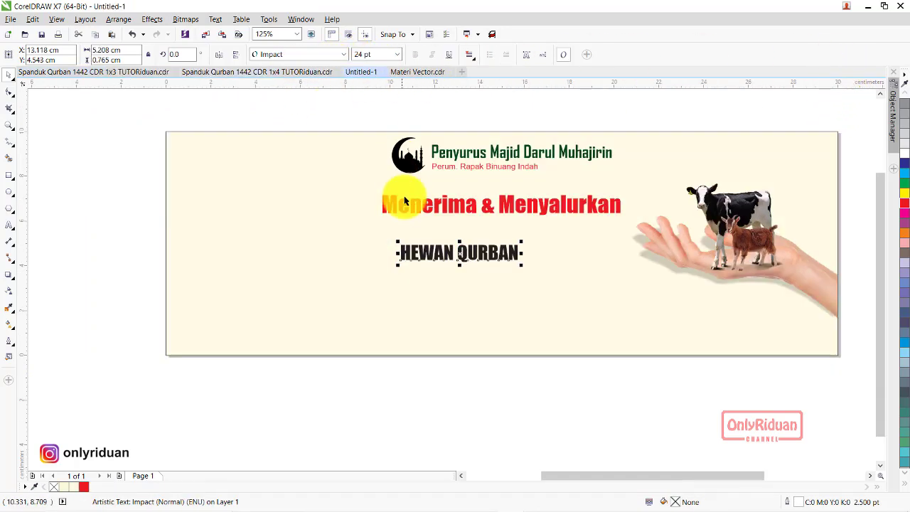
left_click(287, 72)
left_click(376, 54)
type("58")
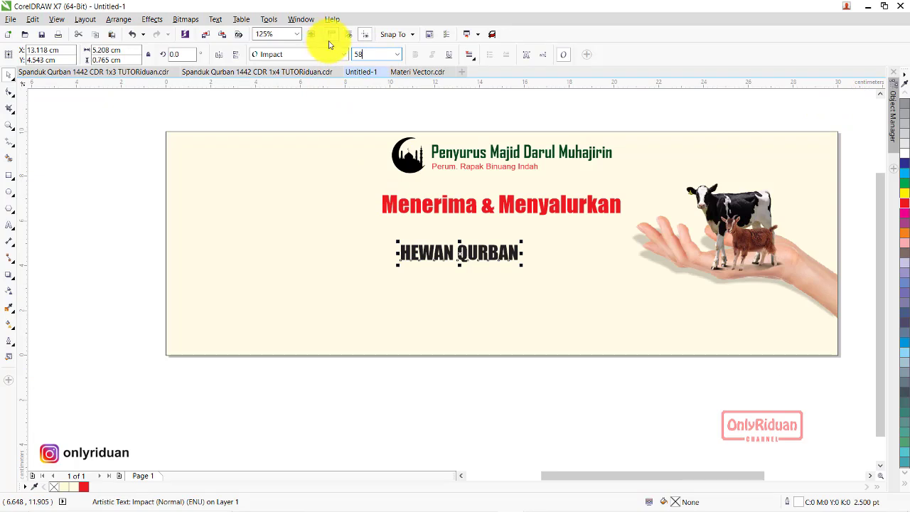
key("Return")
left_click(511, 208, "shift")
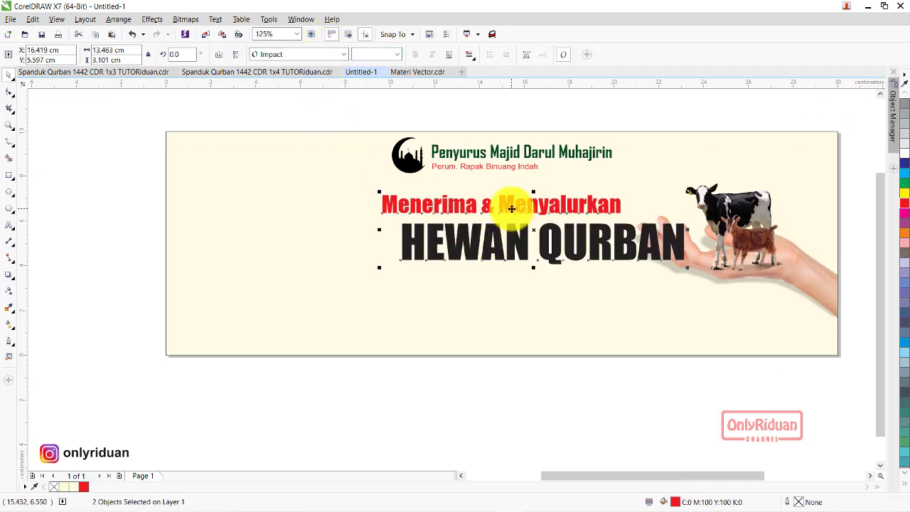
key("c")
left_click(520, 399)
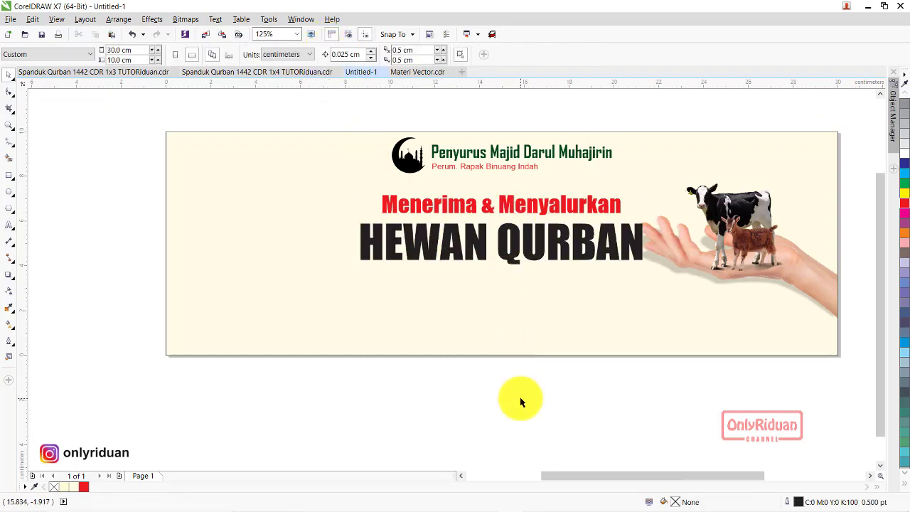
left_click(551, 262)
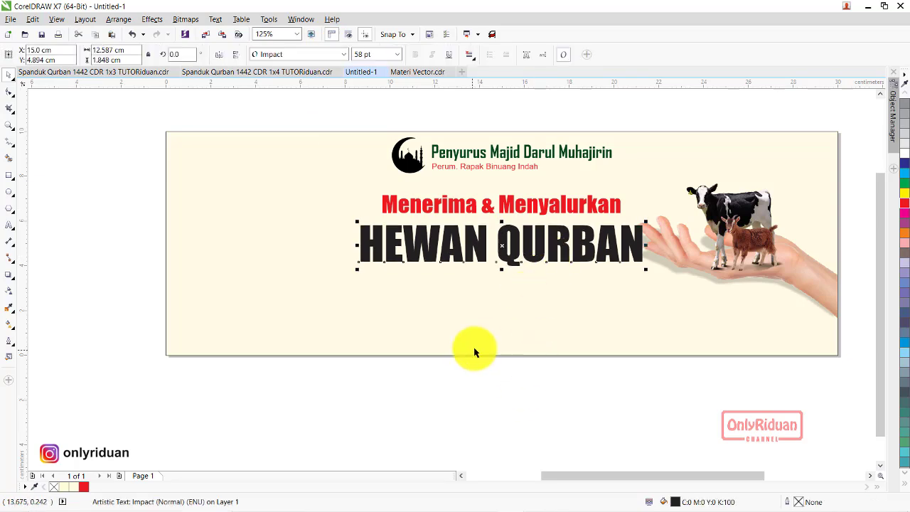
left_click(136, 72)
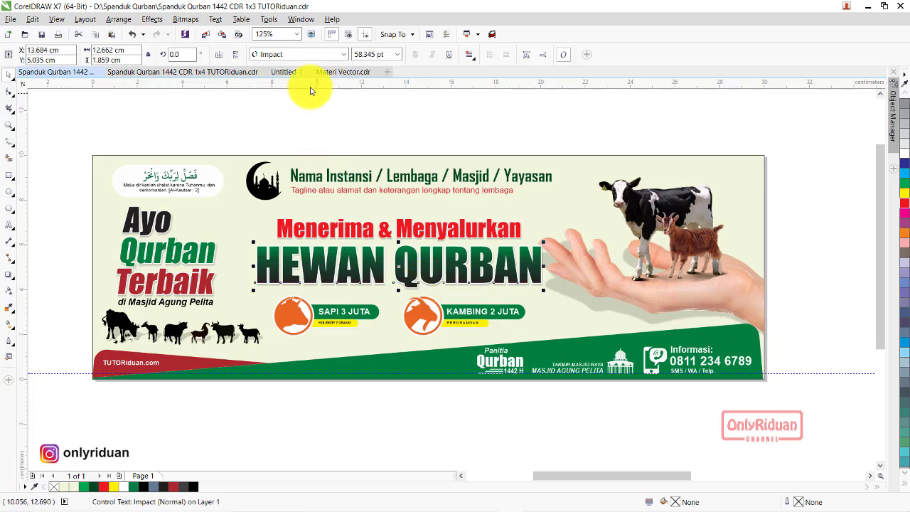
Apply a vertical fountain fill to the HEWAN QURBAN text with the Interactive Fill tool.
left_click(288, 72)
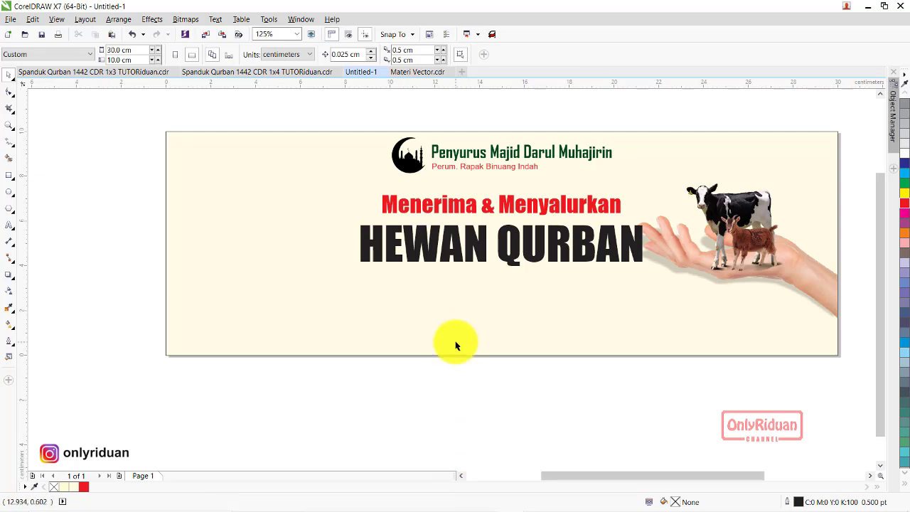
left_click(470, 250)
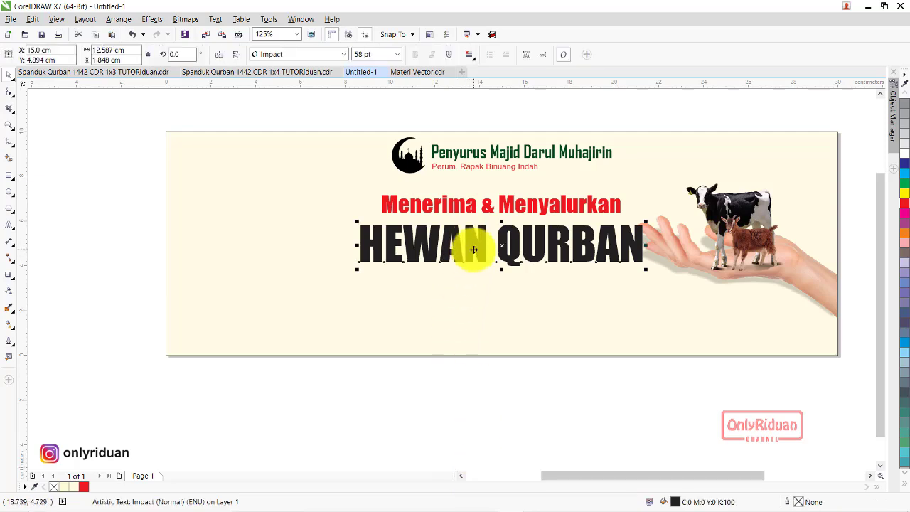
left_click(10, 277)
left_click(8, 327)
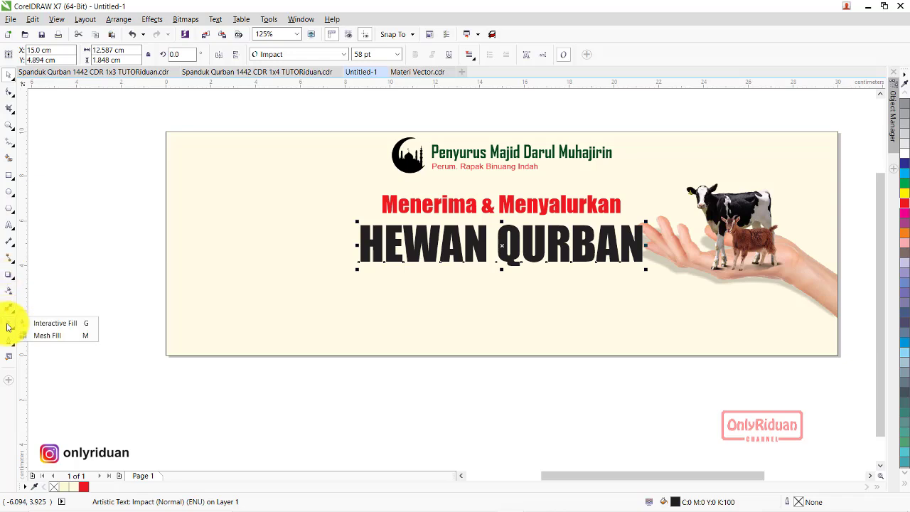
left_click(56, 322)
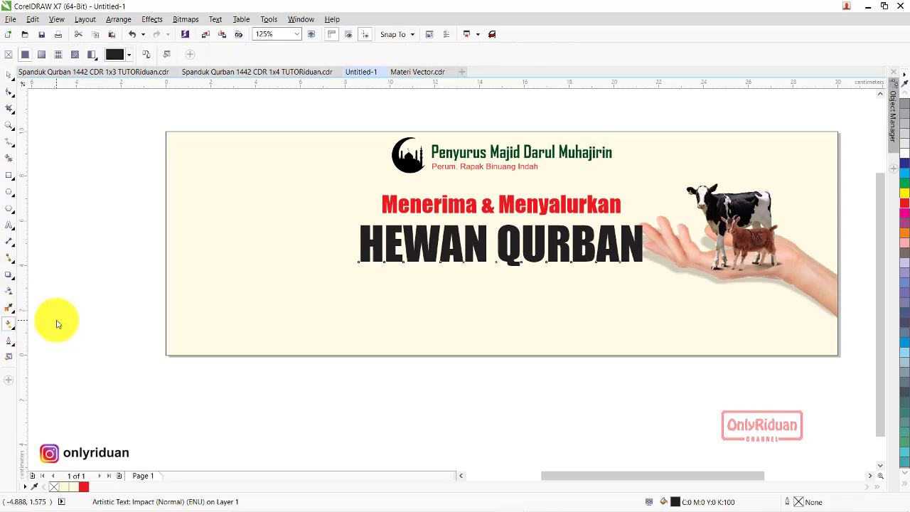
left_click(40, 61)
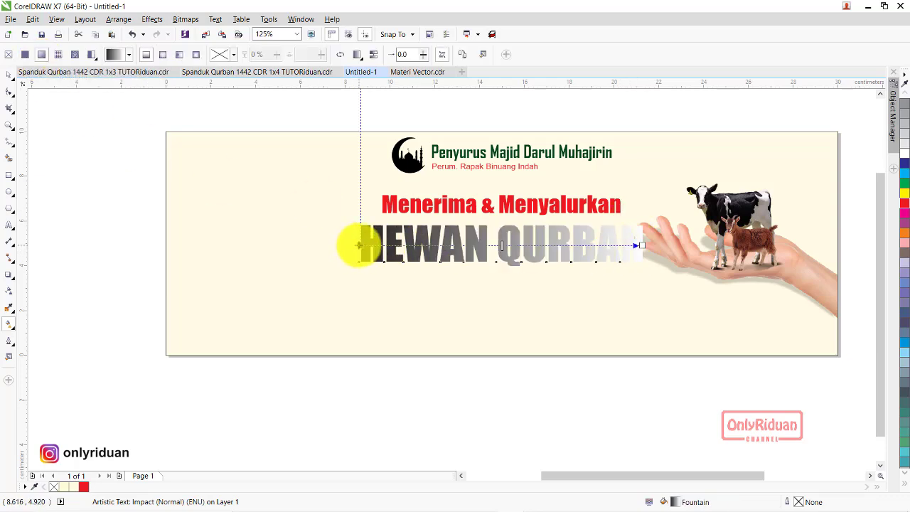
mouse_move(359, 245)
left_mouse_down()
mouse_move(552, 270)
mouse_move(497, 262)
left_mouse_up()
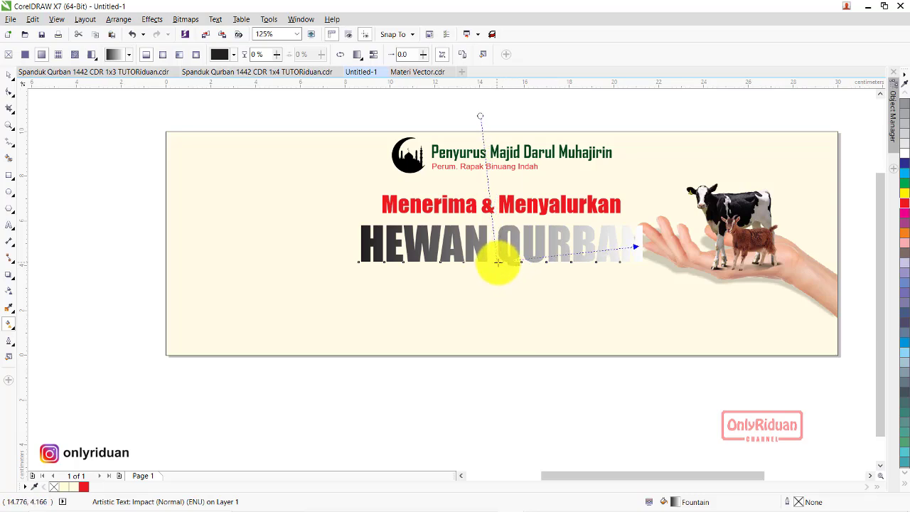
left_click_drag(635, 246, 496, 226)
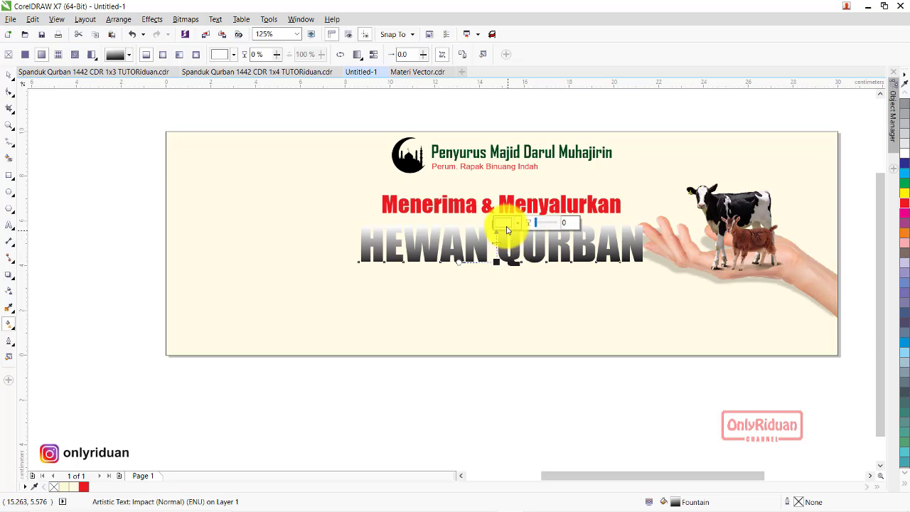
Colour the gradient's top stop light green and its bottom stop dark green.
left_click(517, 225)
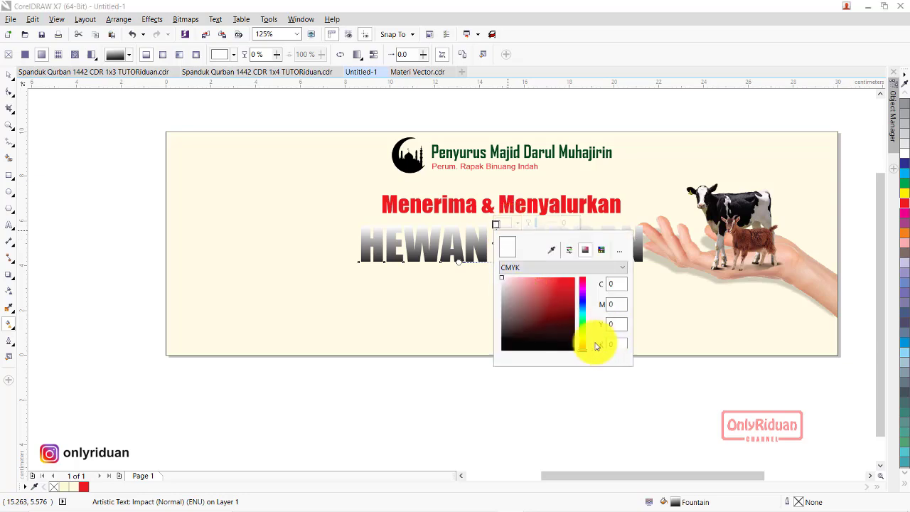
left_click_drag(586, 349, 590, 327)
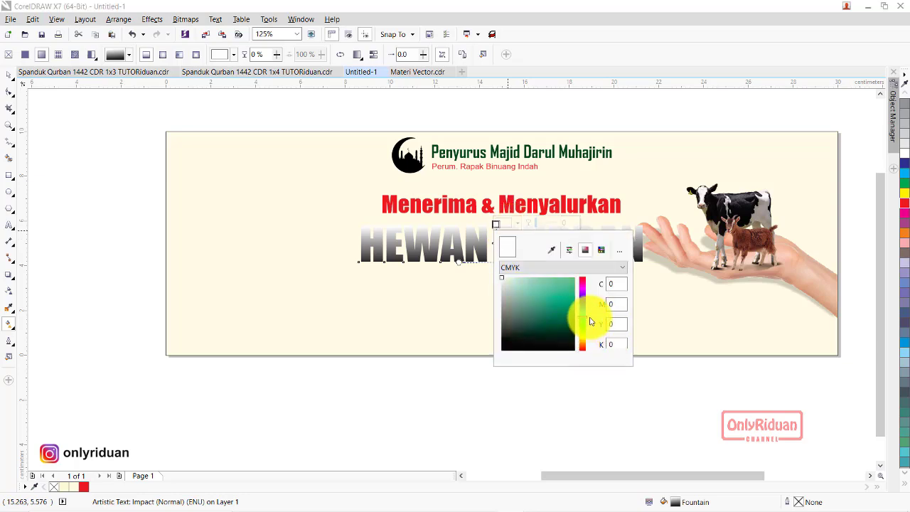
left_click(557, 285)
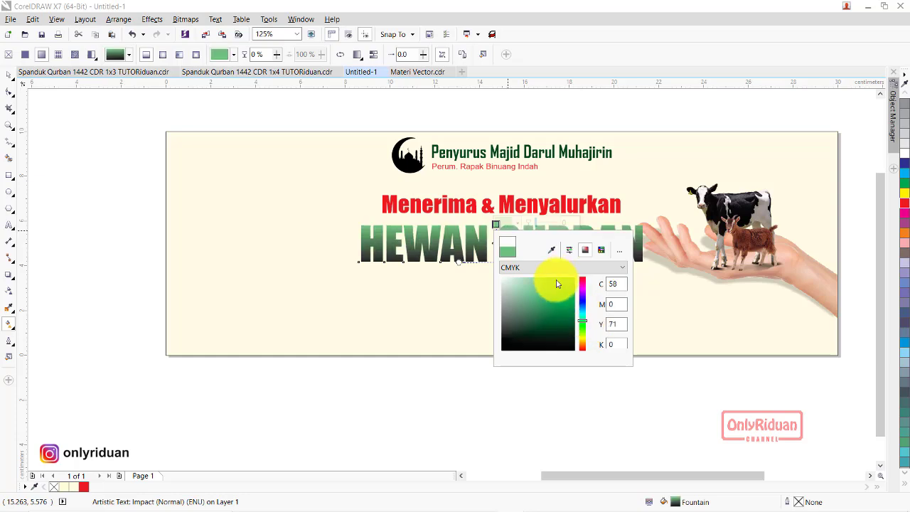
left_click(467, 279)
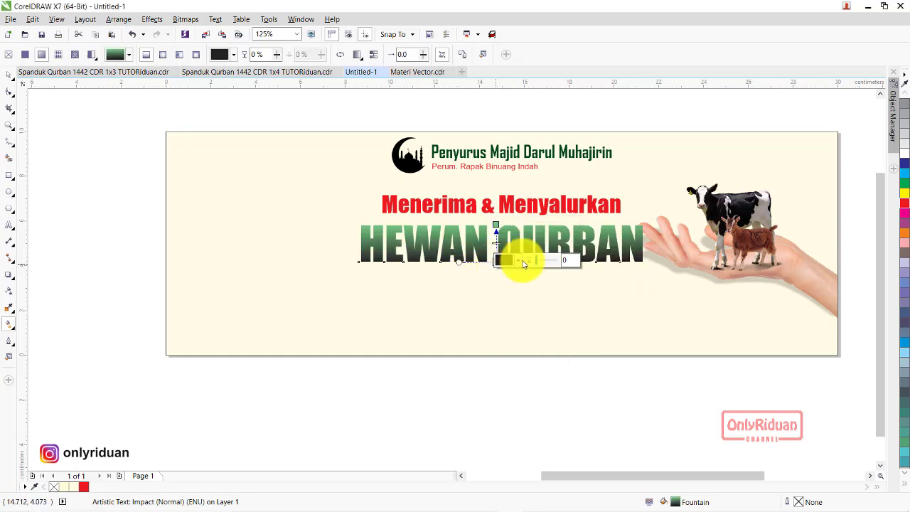
left_click(520, 265)
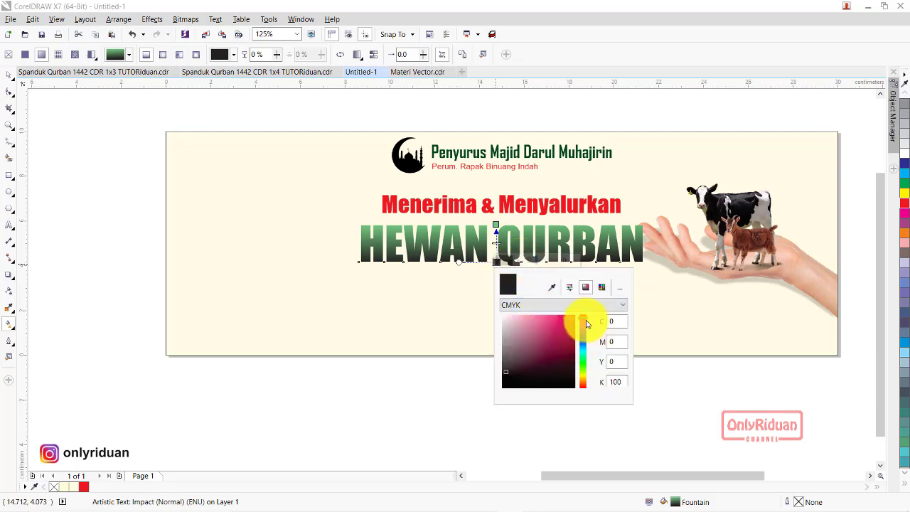
left_click(586, 356)
left_click_drag(589, 359, 581, 358)
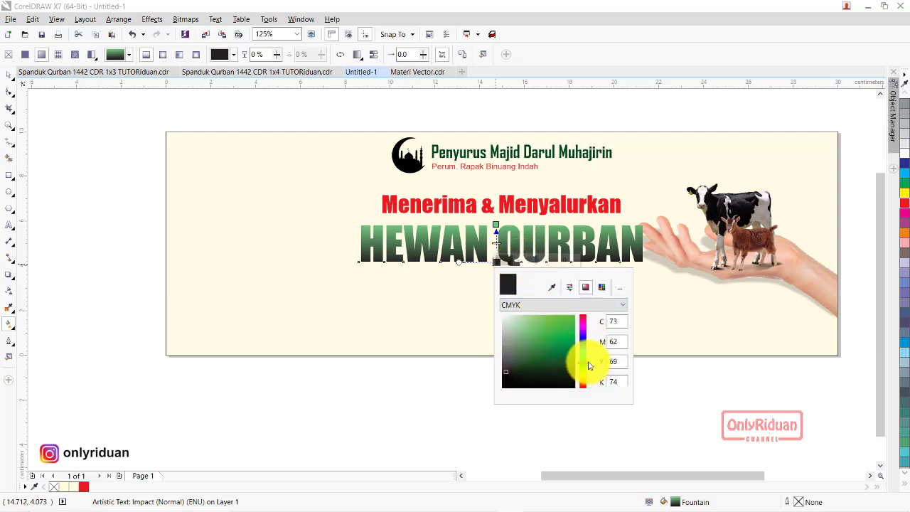
left_click(571, 355)
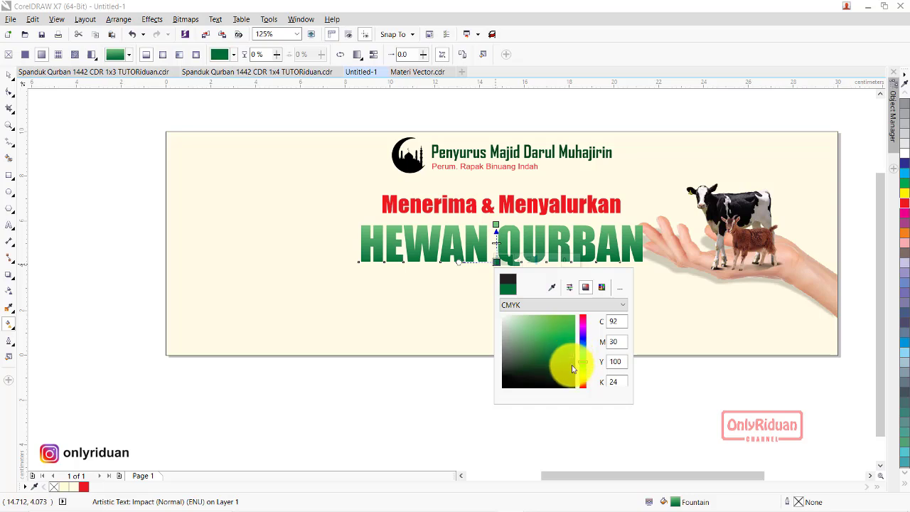
left_click(571, 364)
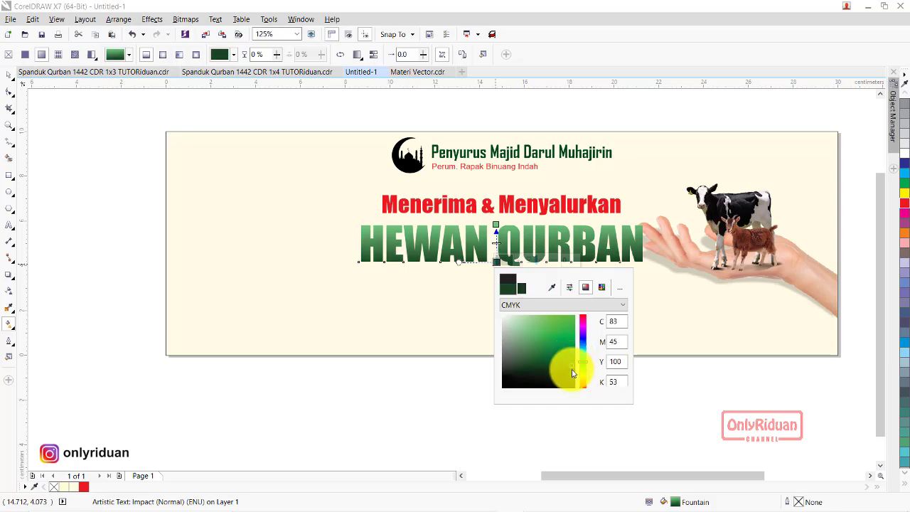
left_click(571, 369)
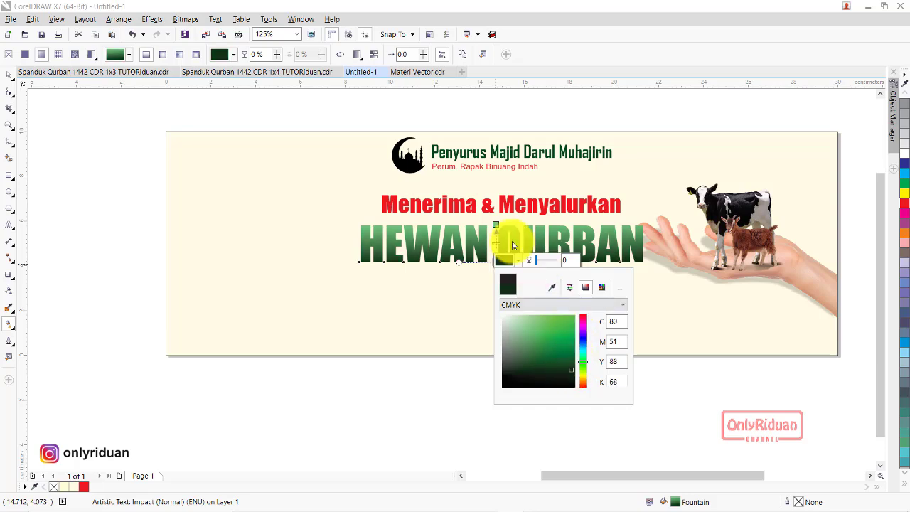
left_click(499, 228)
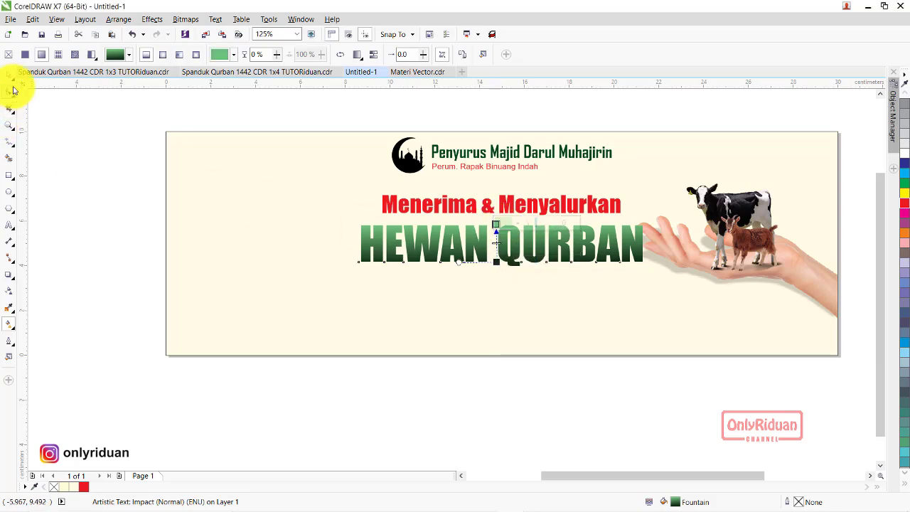
Deselect the headline and switch to the reference banner for comparison.
left_click(107, 150)
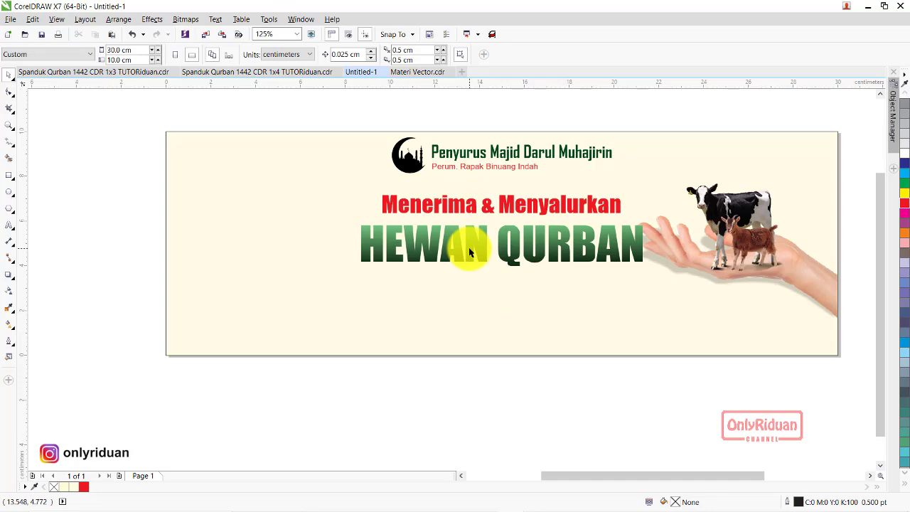
left_click(107, 73)
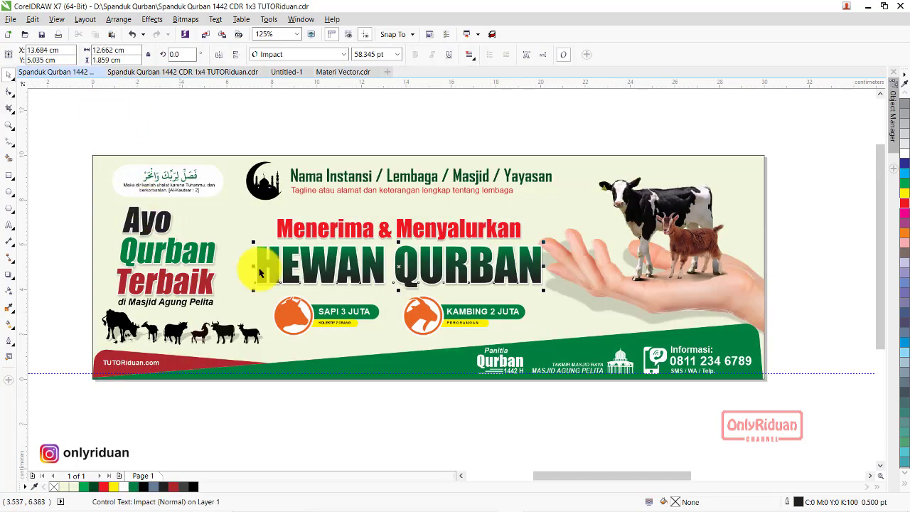
scroll(431, 284, "up", 3)
scroll(431, 285, "up", 2)
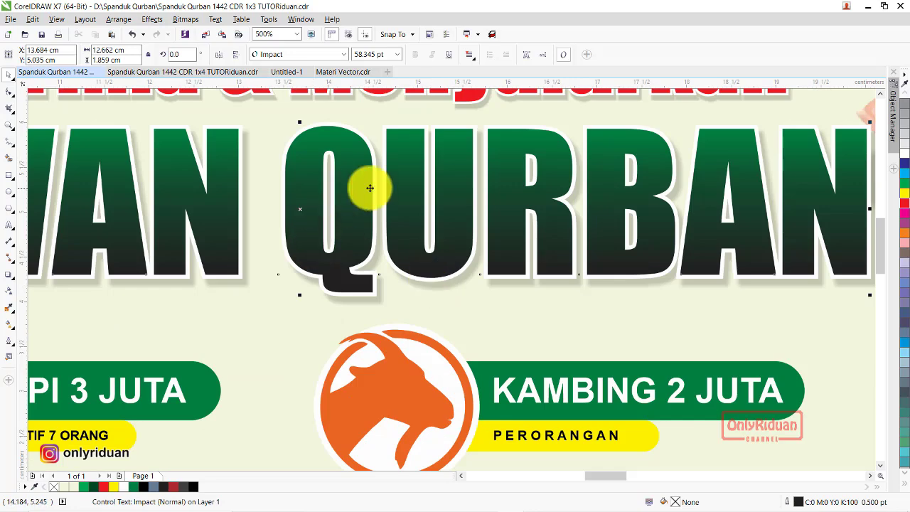
Return to the banner document and select the red Menerima & Menyalurkan headline.
scroll(417, 290, "up", 1)
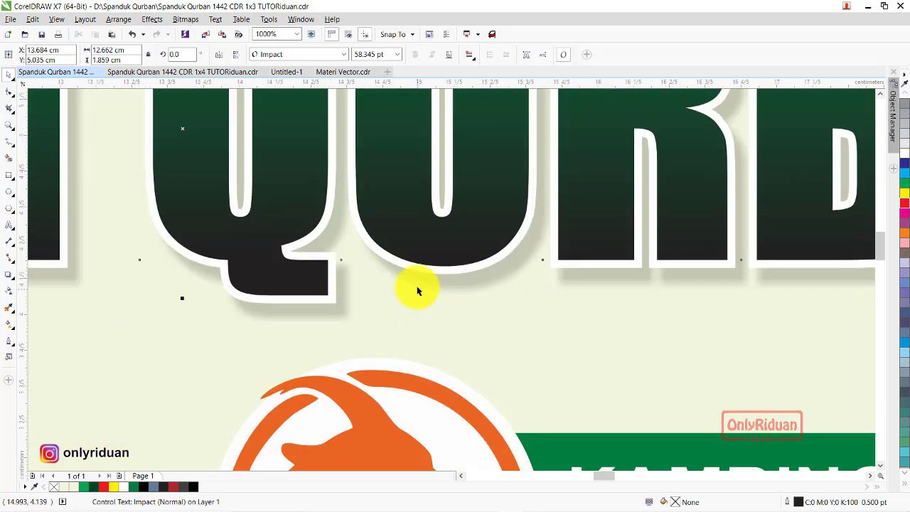
scroll(417, 290, "down", 3)
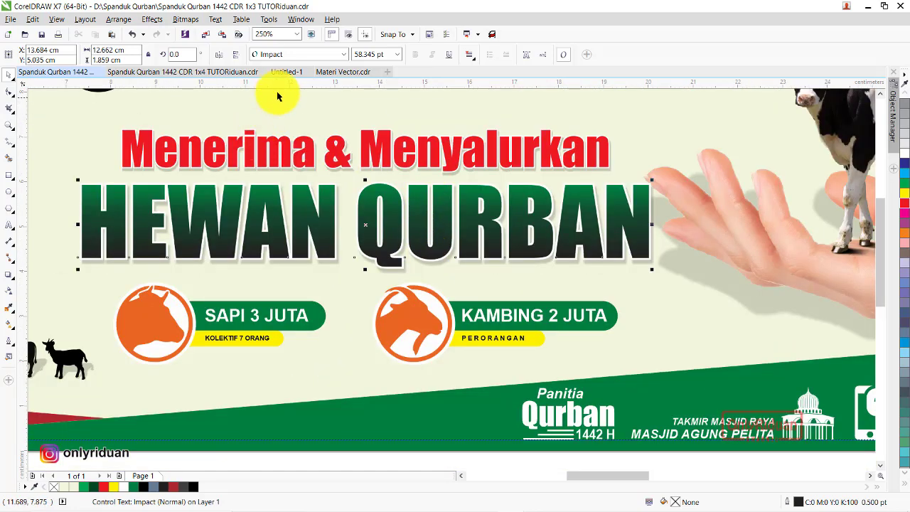
left_click(284, 72)
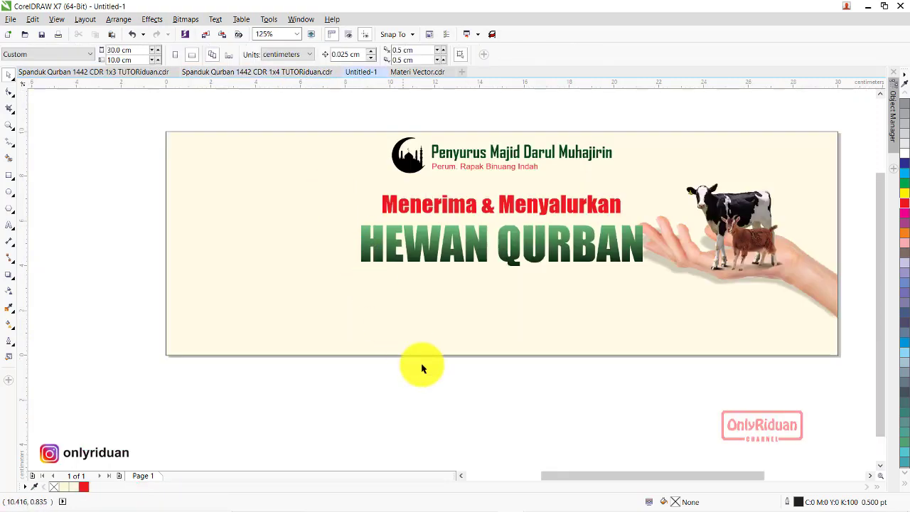
scroll(469, 217, "up", 2)
left_click(469, 221)
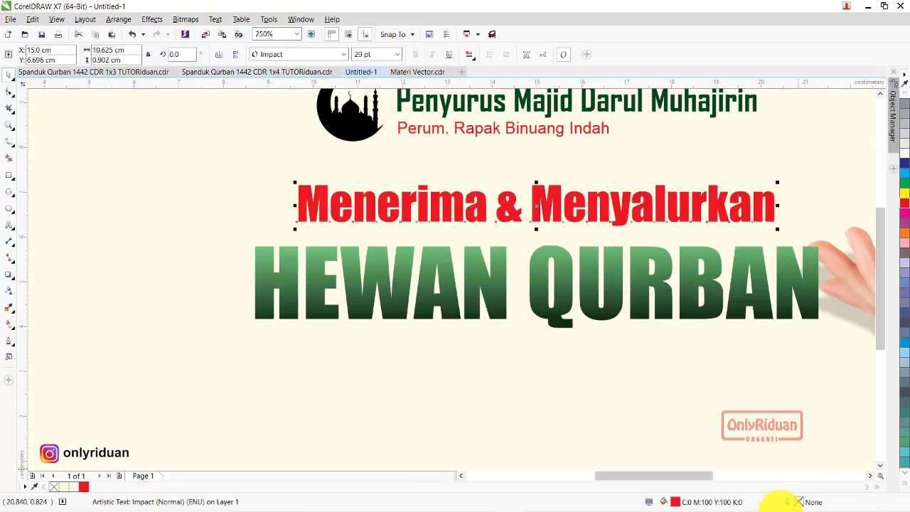
In Outline Pen, set the headline's outline to 1.5 pt width and white colour.
double_click(800, 504)
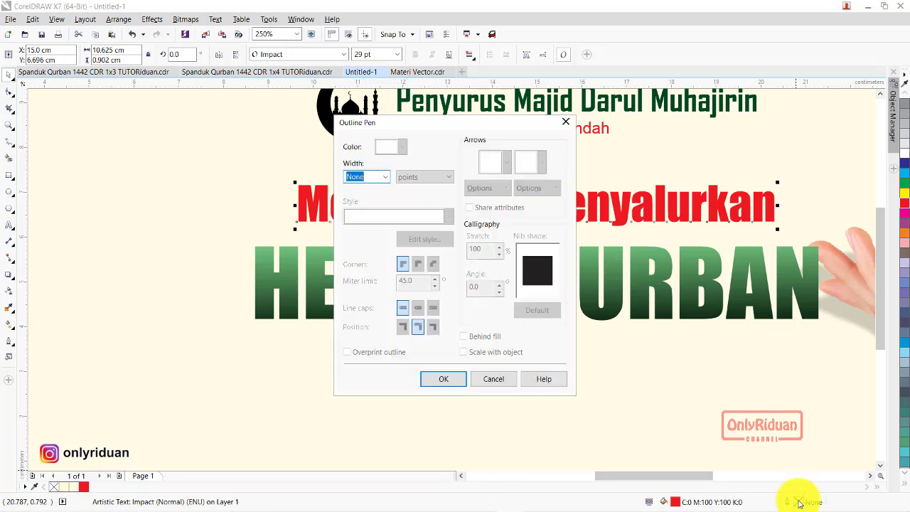
left_click_drag(426, 136, 239, 178)
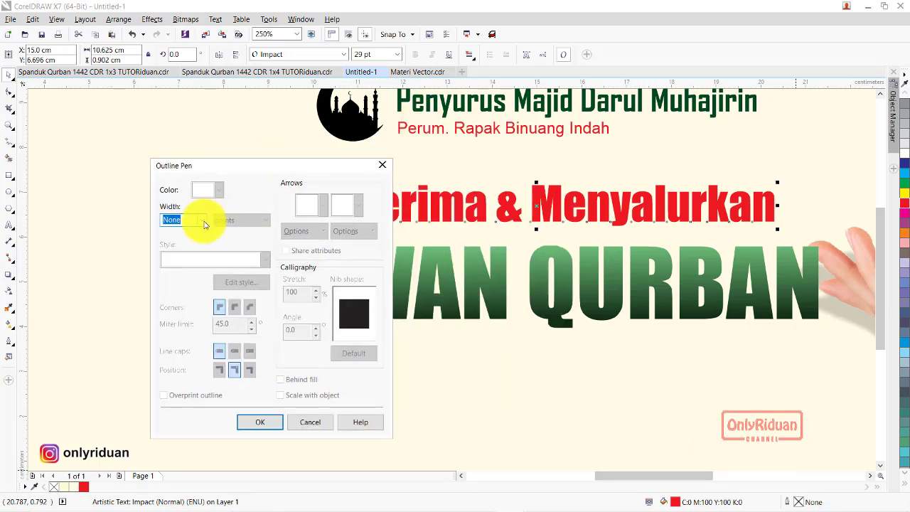
left_click(202, 219)
left_click(204, 221)
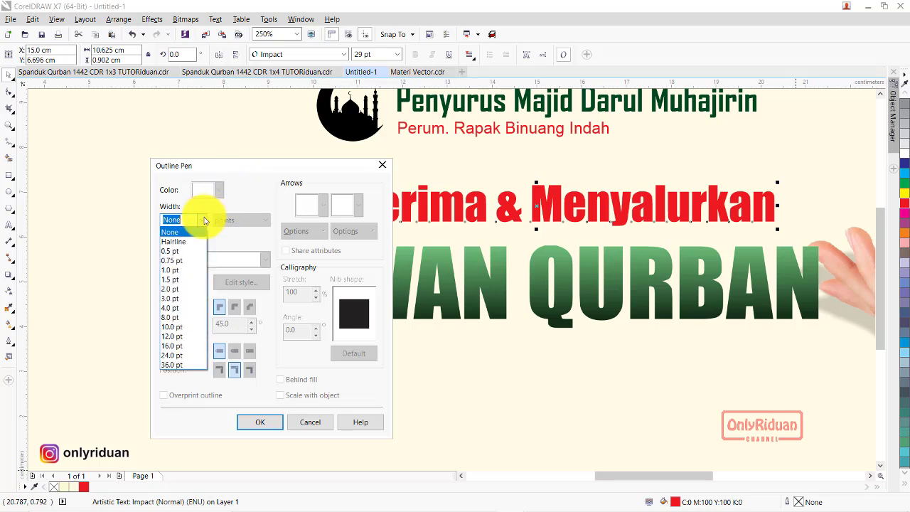
left_click(183, 285)
left_click(218, 190)
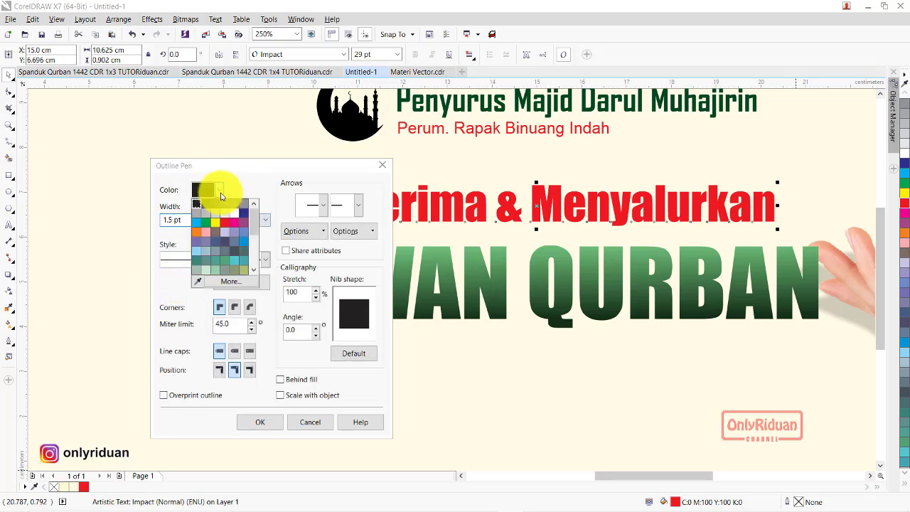
left_click(232, 212)
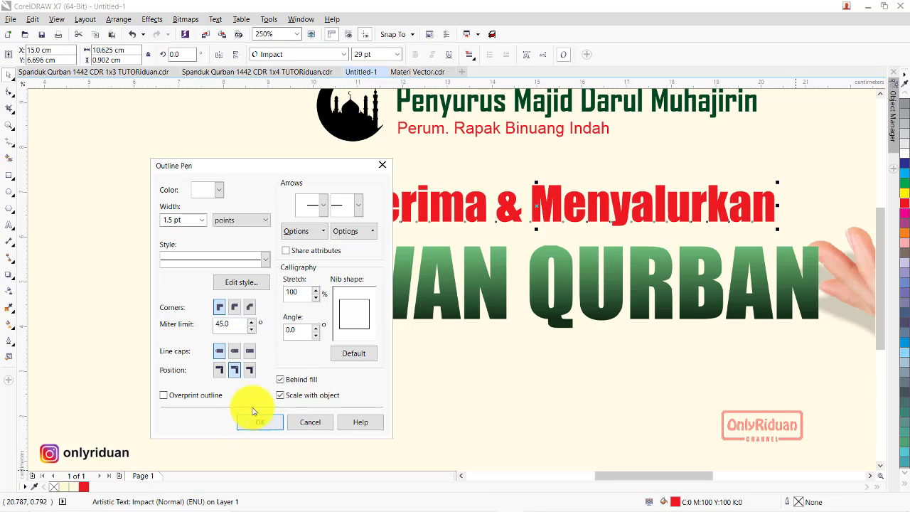
Confirm the white outline and apply a Flat Bottom Right drop shadow to the red headline.
left_click(254, 424)
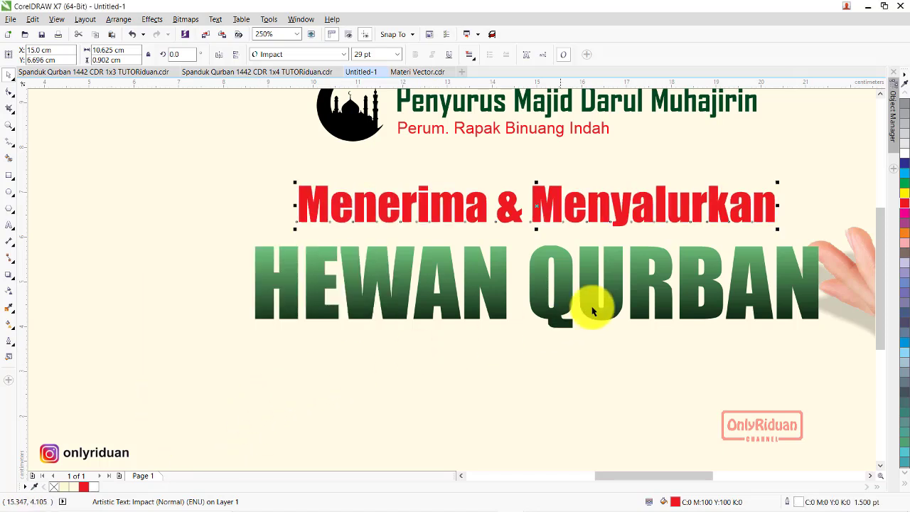
scroll(589, 305, "right", 3)
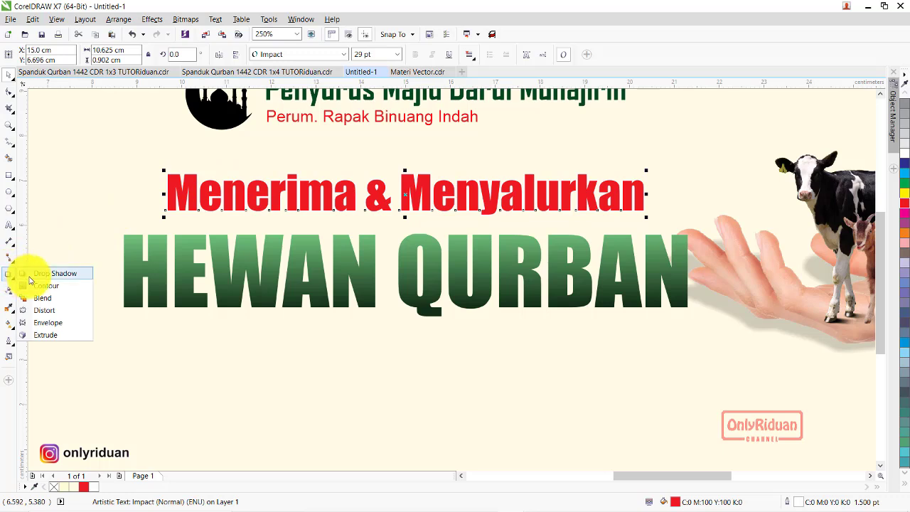
left_click(32, 273)
left_click(44, 54)
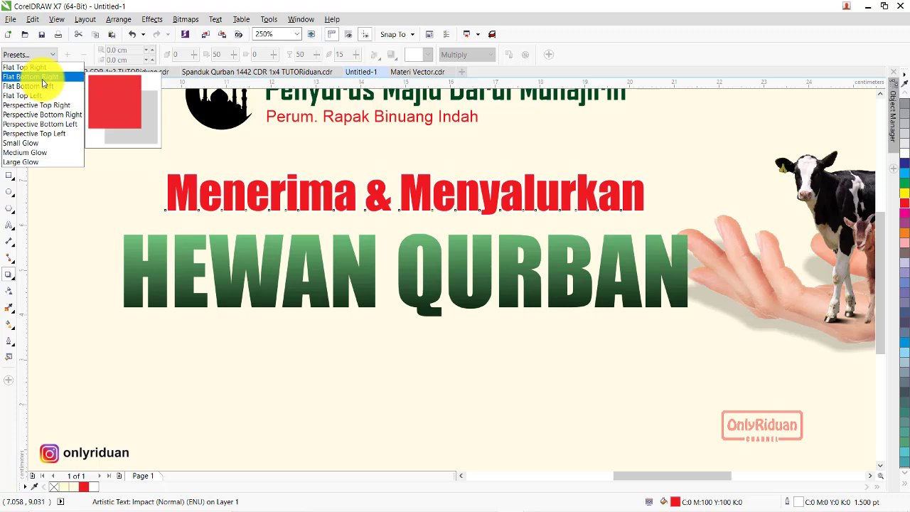
left_click(43, 83)
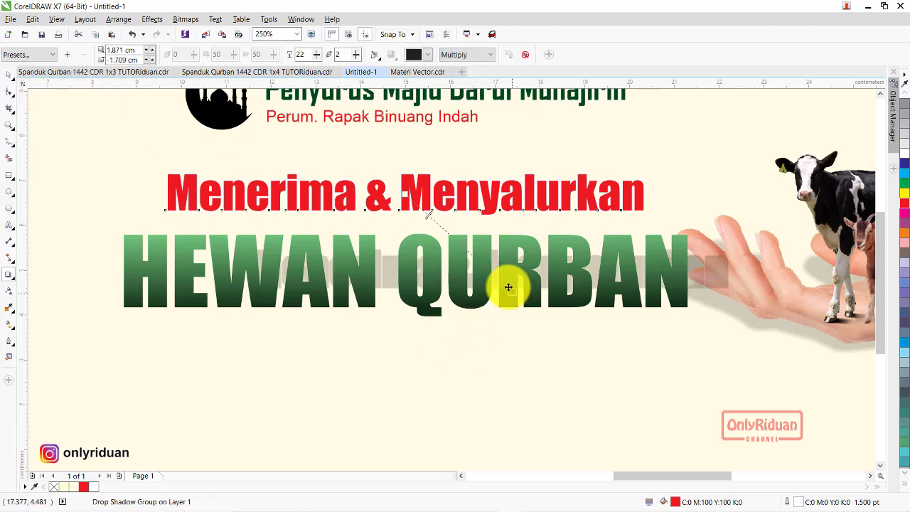
left_click_drag(508, 287, 434, 222)
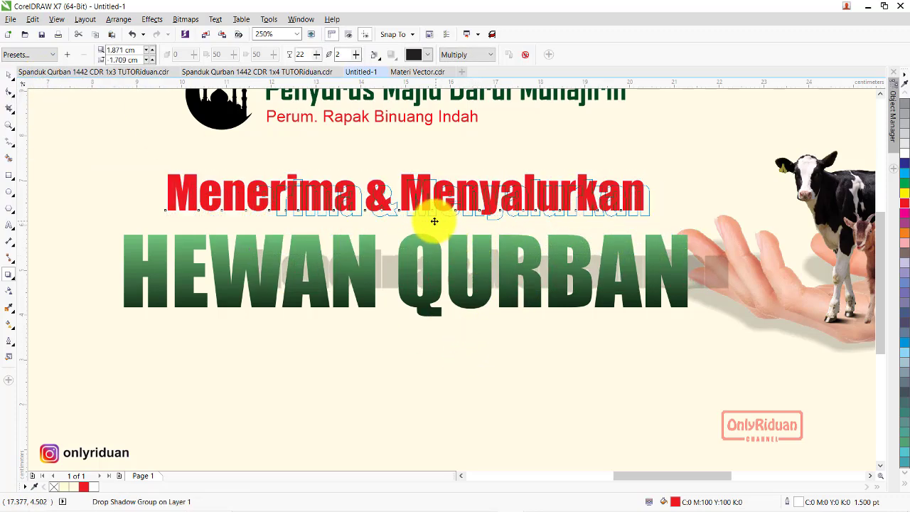
left_click_drag(433, 221, 428, 217)
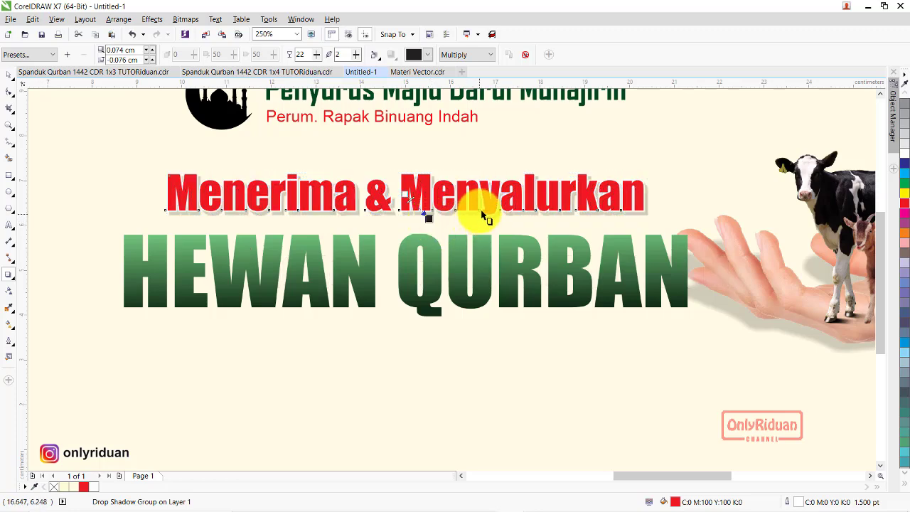
Nudge the shadow closer under the text, then select the HEWAN QURBAN headline.
scroll(476, 203, "up", 2)
scroll(496, 250, "down", 1)
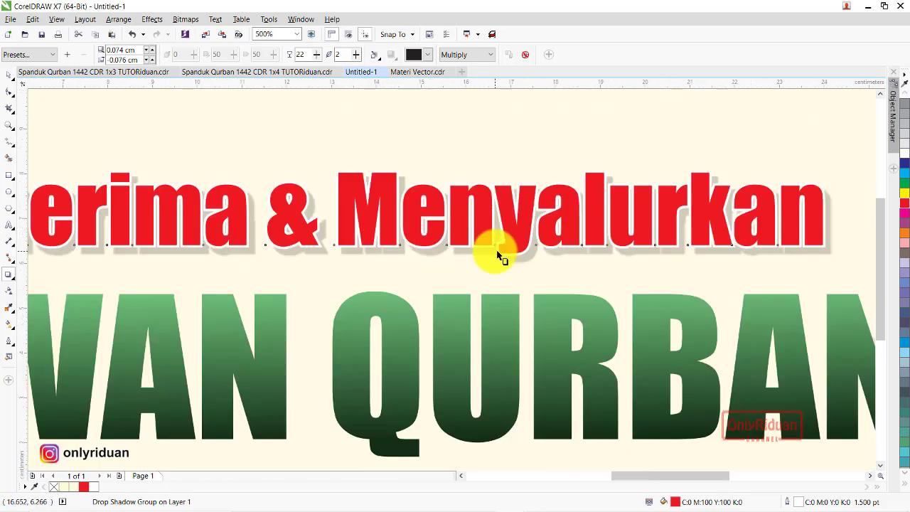
scroll(497, 253, "down", 1)
scroll(363, 263, "up", 1)
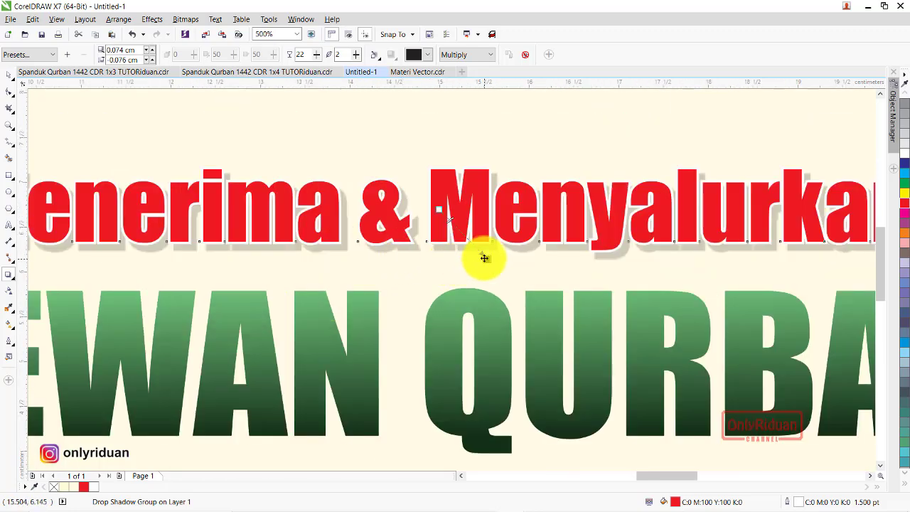
left_click_drag(484, 258, 480, 254)
scroll(481, 256, "down", 1)
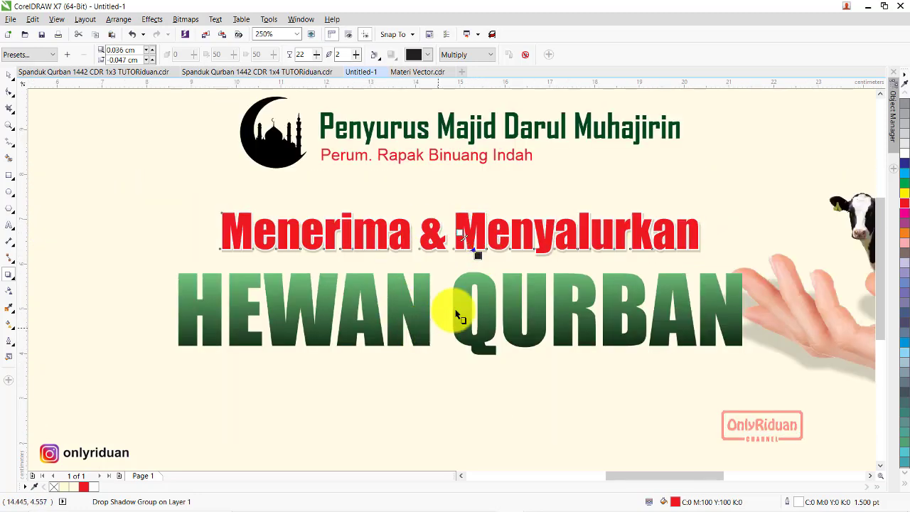
left_click(489, 283)
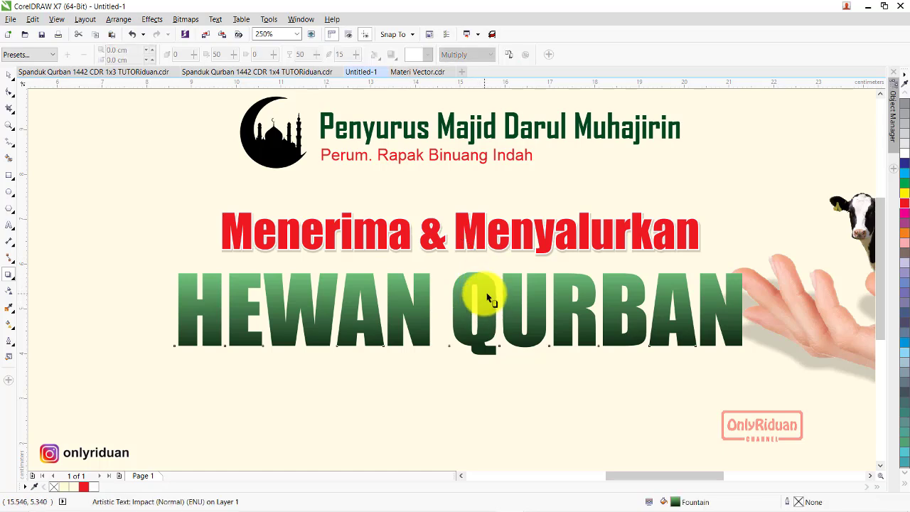
Give HEWAN QURBAN a 2.0 pt white outline that scales with the object.
double_click(798, 502)
left_click(385, 176)
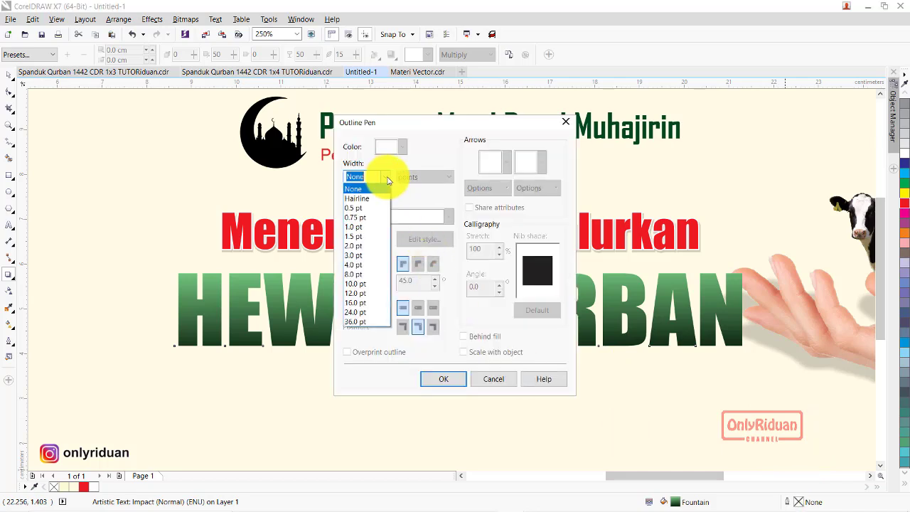
left_click(358, 246)
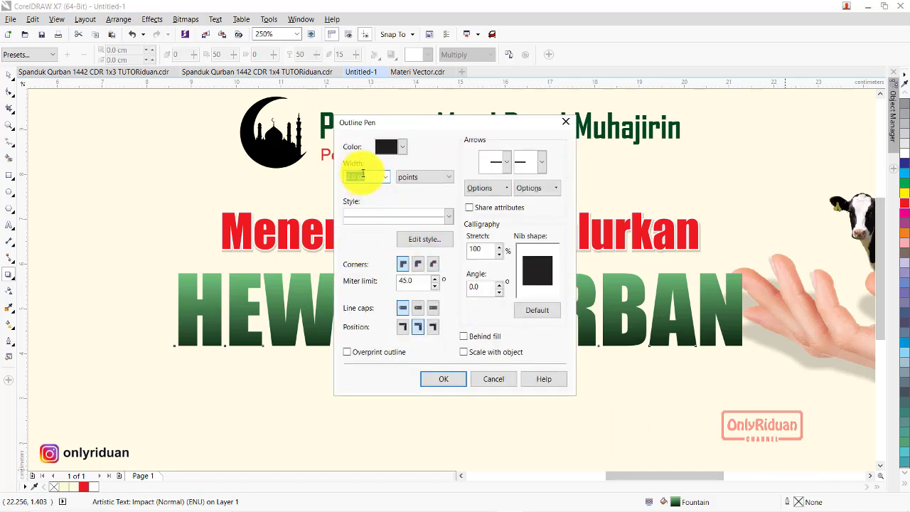
left_click(401, 148)
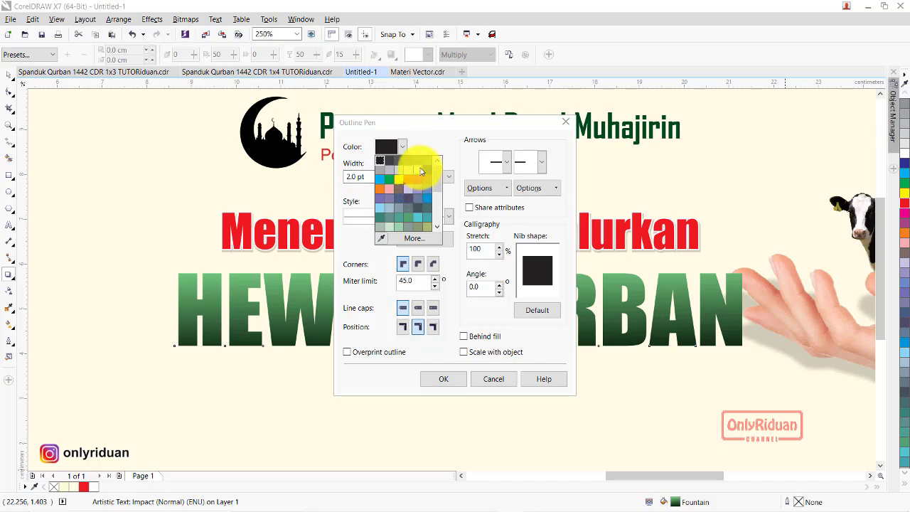
left_click(420, 170)
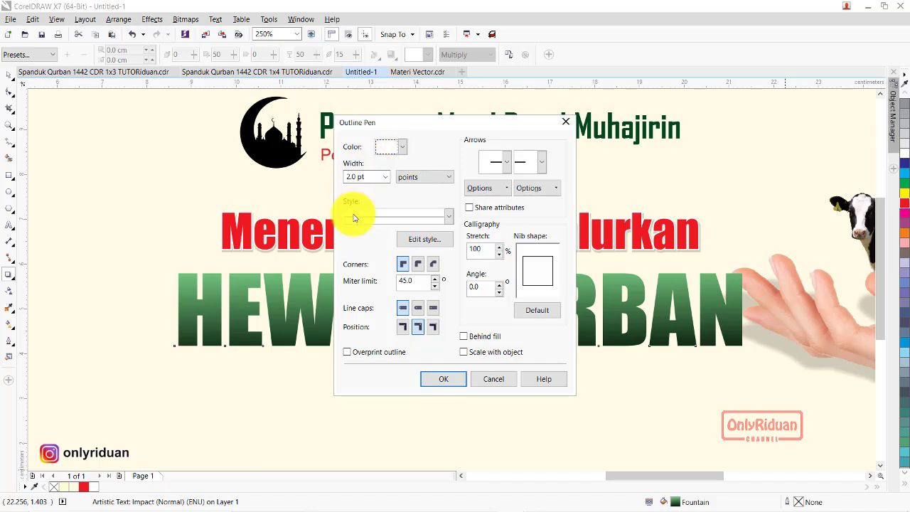
left_click(465, 352)
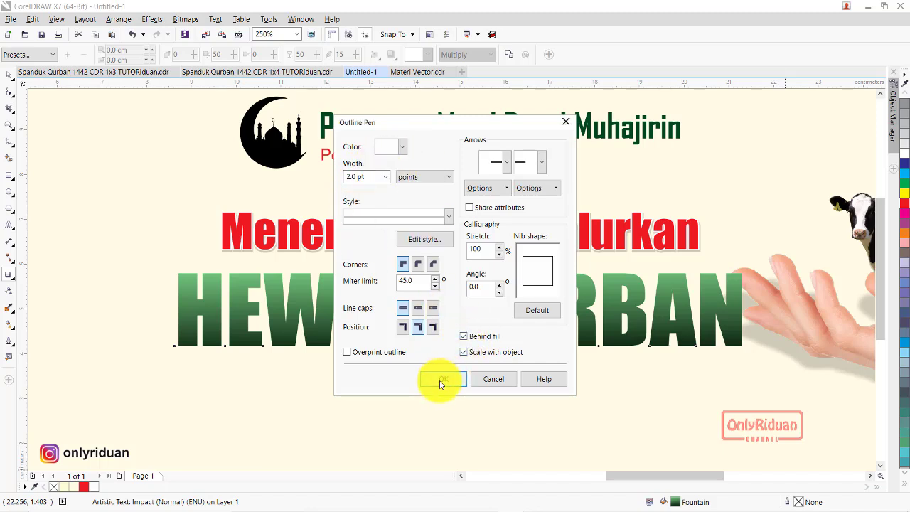
left_click(440, 382)
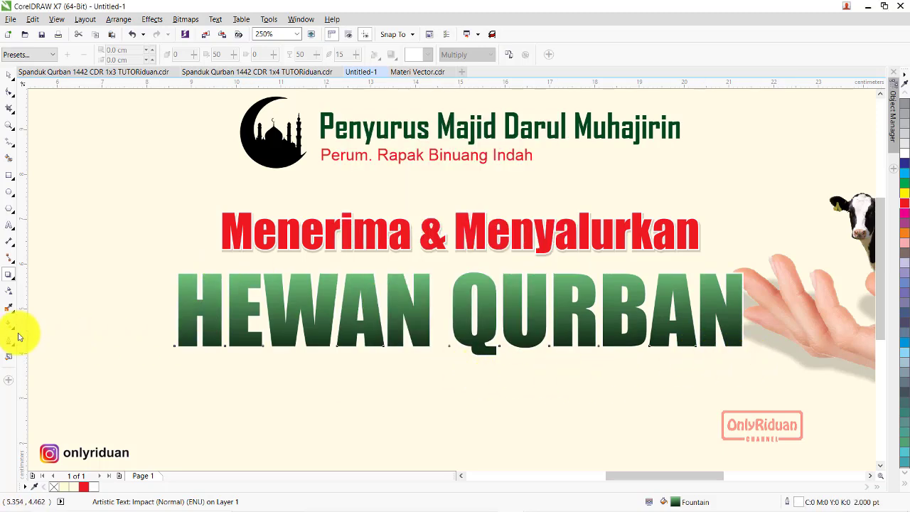
Apply a Flat Bottom Right drop shadow pulled tight under HEWAN QURBAN.
left_click(9, 275)
left_click(53, 275)
left_click(43, 54)
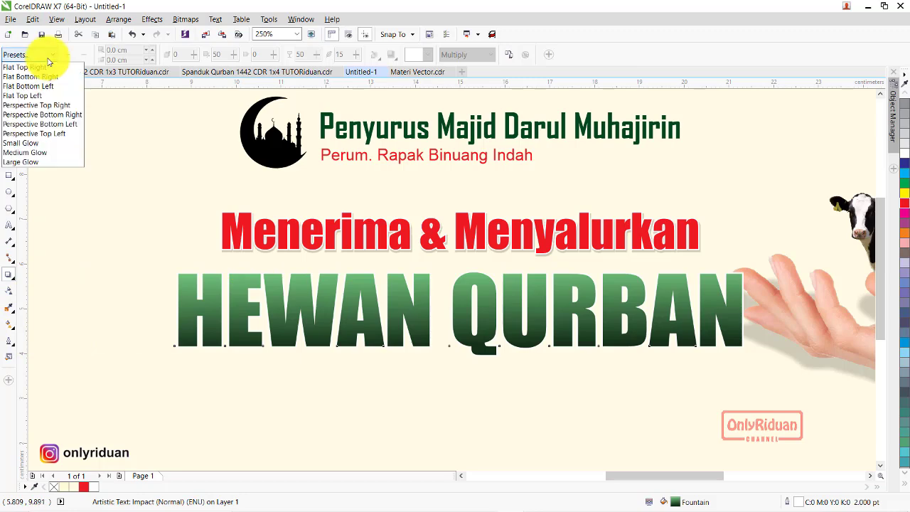
left_click(44, 76)
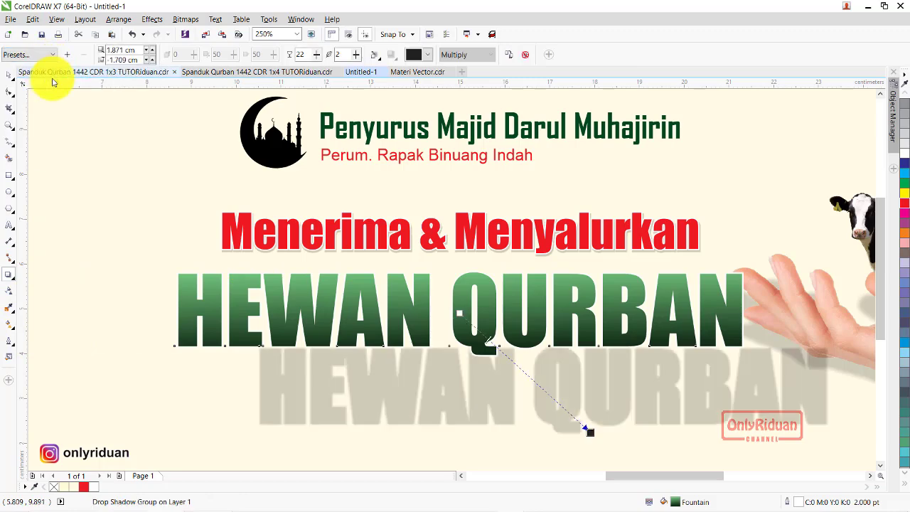
left_click_drag(586, 433, 494, 362)
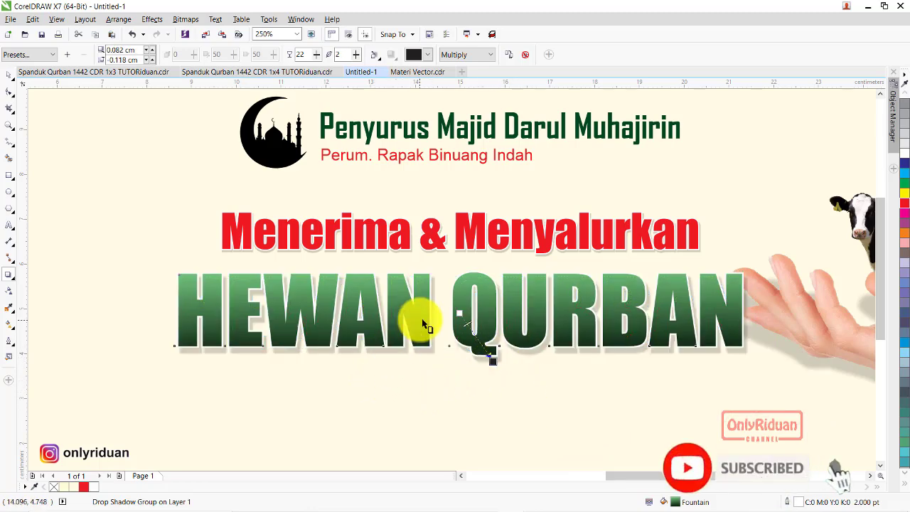
scroll(423, 329, "down", 1)
scroll(420, 329, "up", 1)
scroll(427, 331, "up", 1)
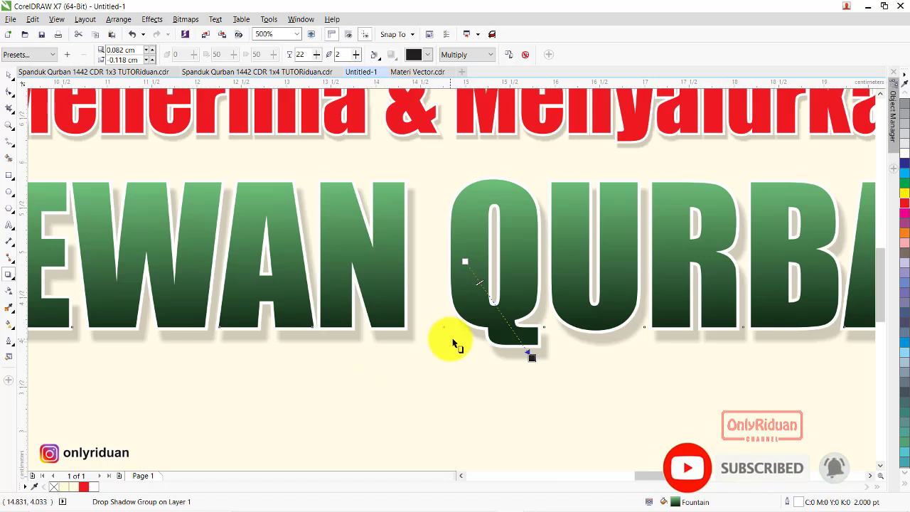
Set the HEWAN QURBAN shadow opacity to 50 and reselect the Menerima & Menyalurkan headline.
double_click(305, 55)
type("50")
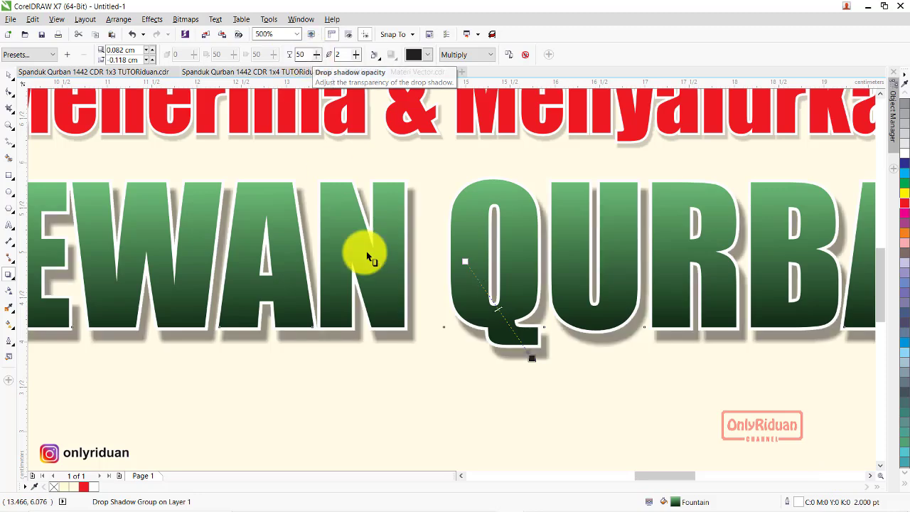
scroll(553, 359, "down", 2)
scroll(547, 366, "up", 1)
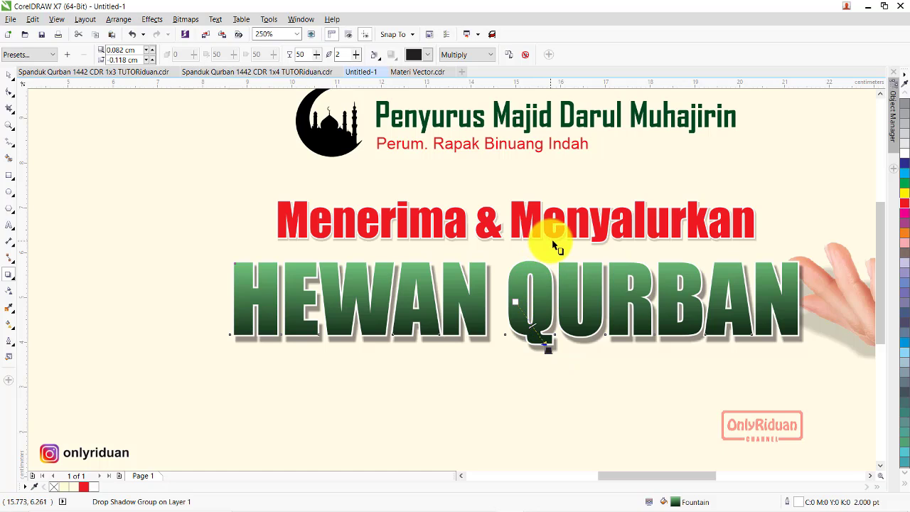
left_click(522, 227)
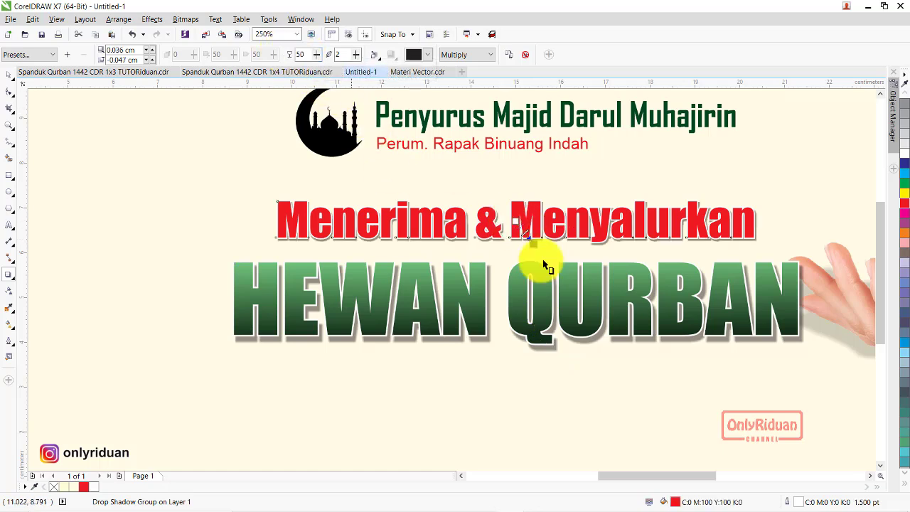
scroll(589, 318, "down", 1)
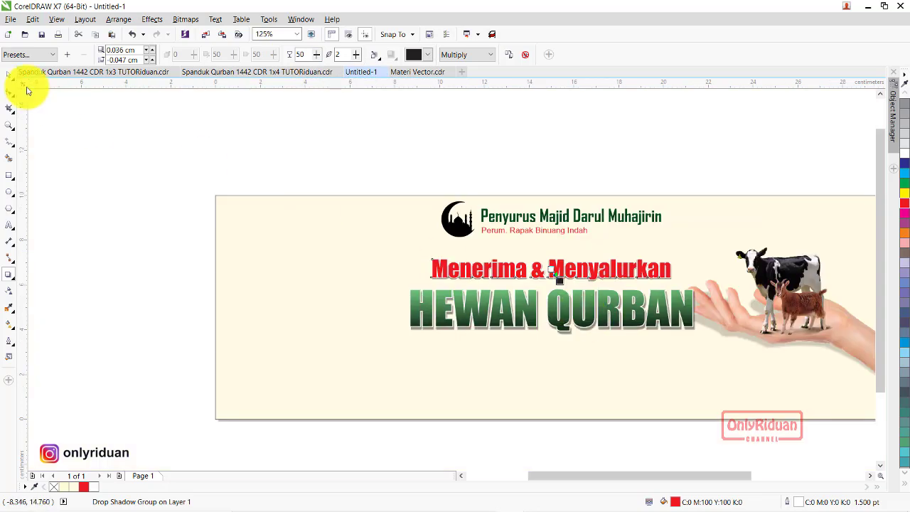
Deselect the red text and review the reference Qurban banner file.
left_click(6, 76)
left_click(169, 119)
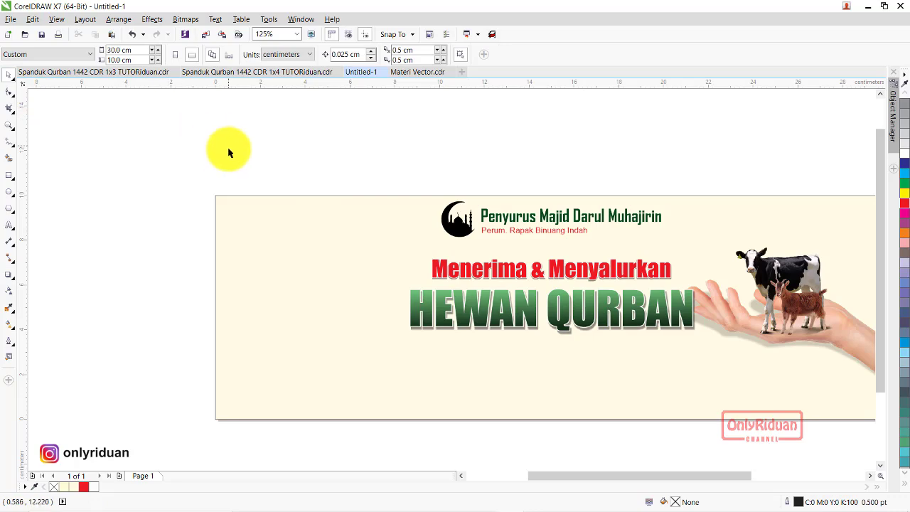
left_click(114, 73)
scroll(540, 367, "down", 2)
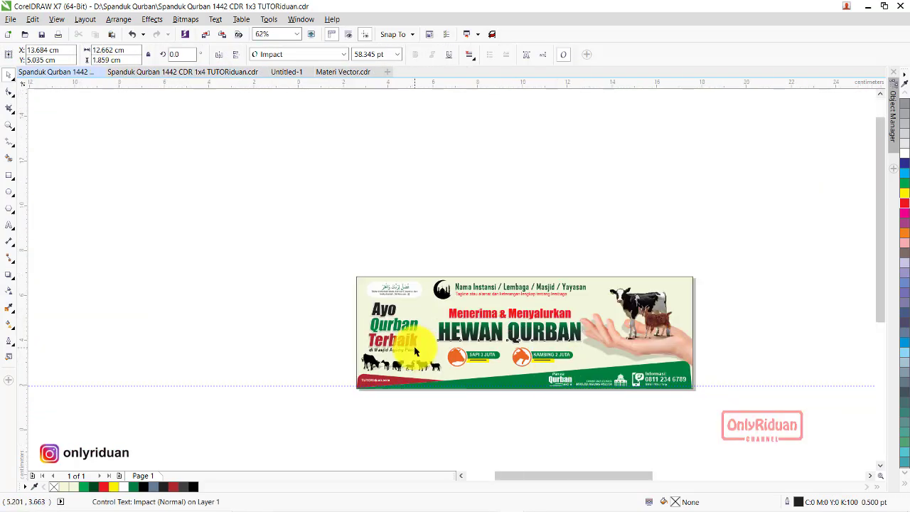
scroll(398, 341, "up", 1)
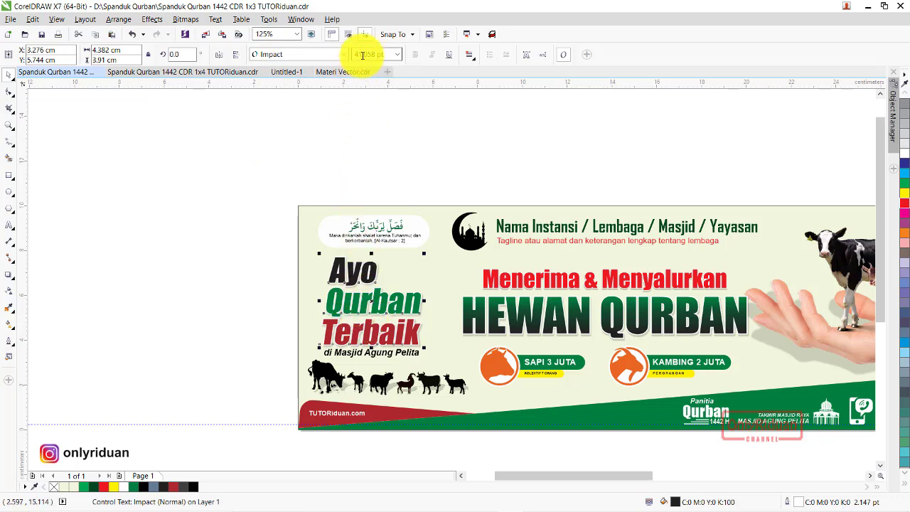
left_click(286, 72)
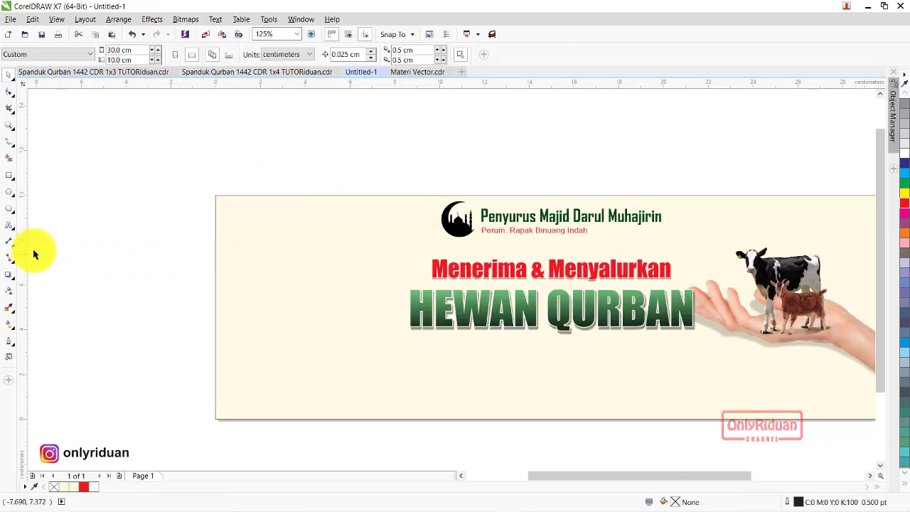
Add the text 'Ayo QURBAN TERBAIK' above the banner, checking the reference slogan.
left_click(10, 225)
left_click(294, 145)
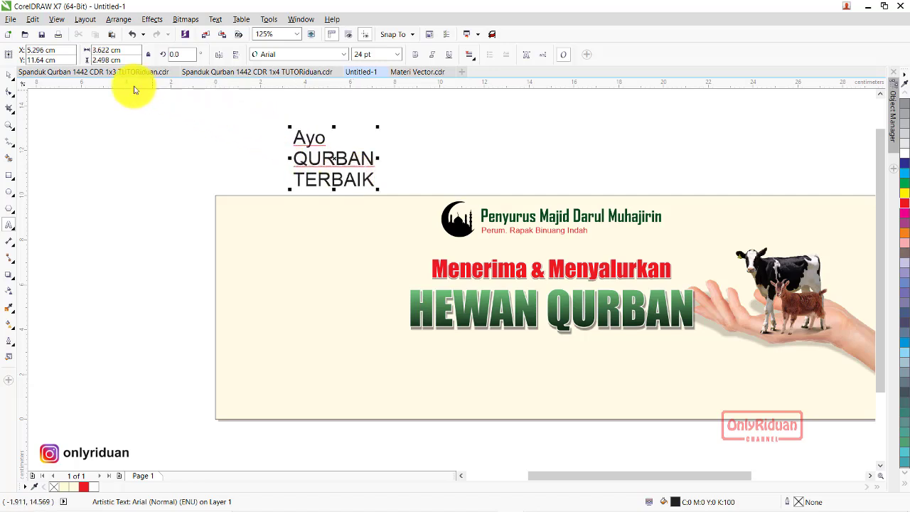
left_click(116, 73)
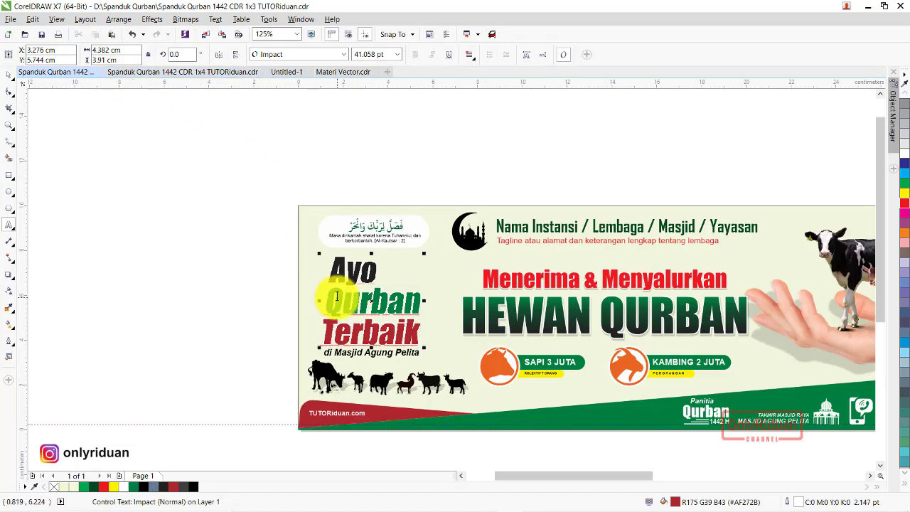
left_click(288, 72)
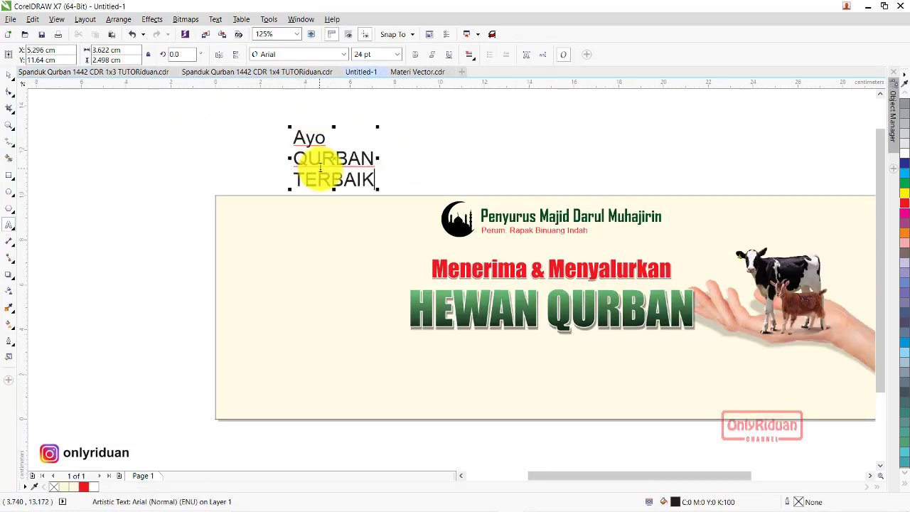
left_click(9, 74)
left_click(334, 55)
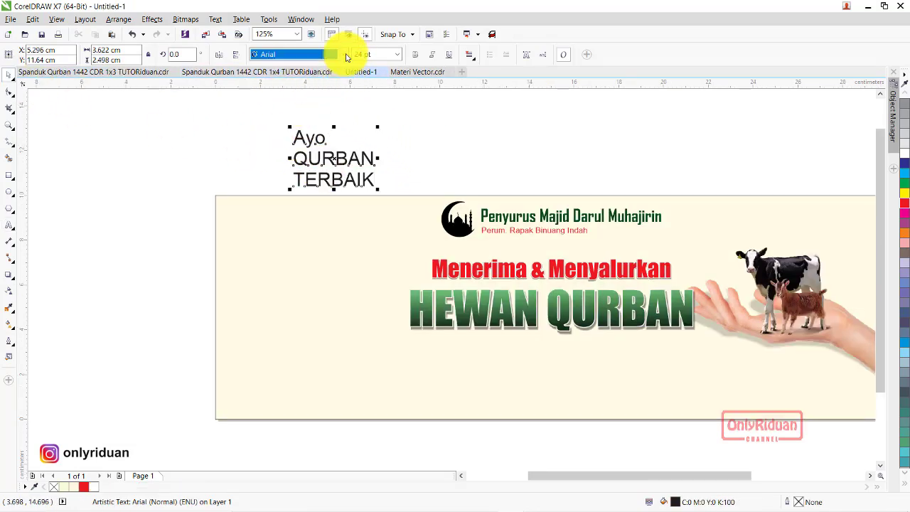
Set the slogan to Impact 41 pt and move it to the banner's left side.
left_click(294, 81)
left_click(369, 54)
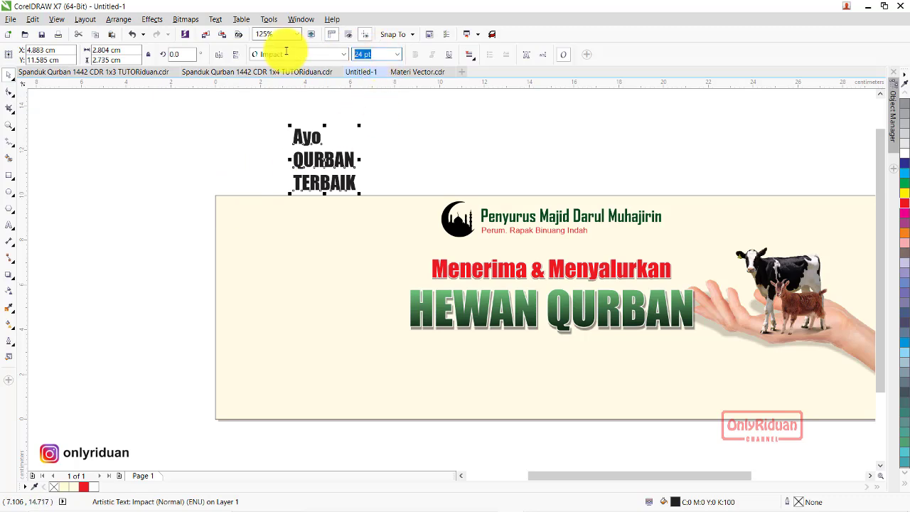
type("41")
key("Return")
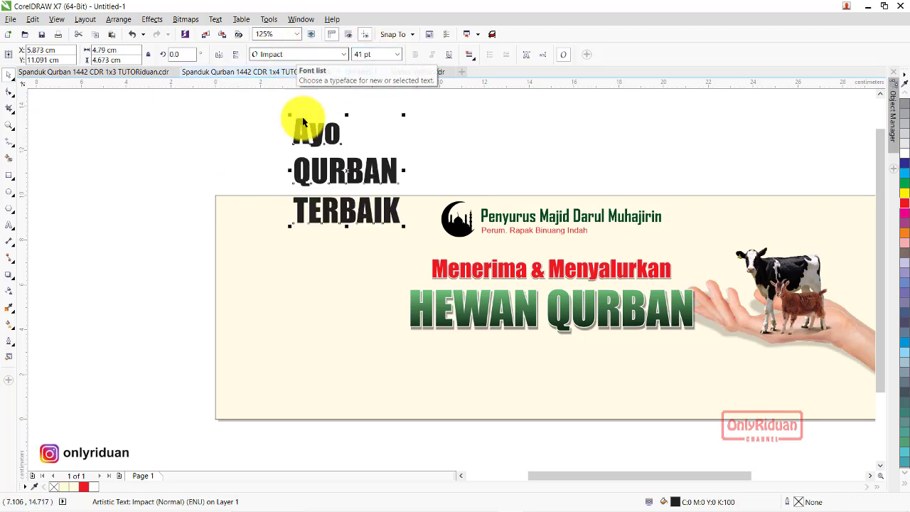
left_click_drag(348, 174, 307, 300)
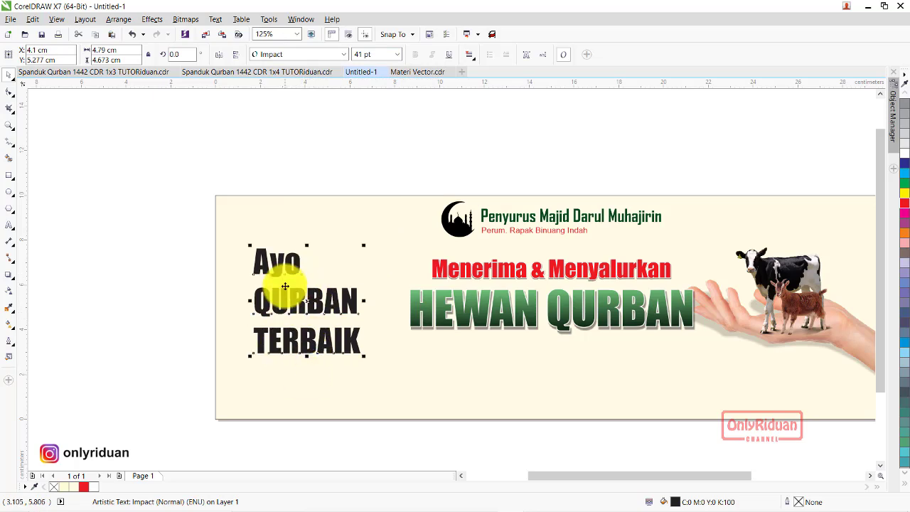
Tighten the slogan's line spacing, slant it to the right, and view the reference banner.
left_click(9, 92)
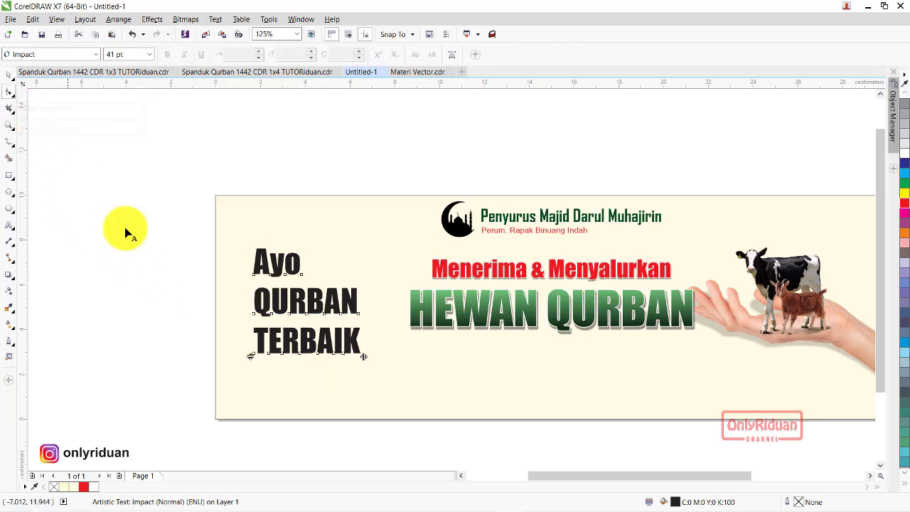
left_click_drag(247, 357, 244, 344)
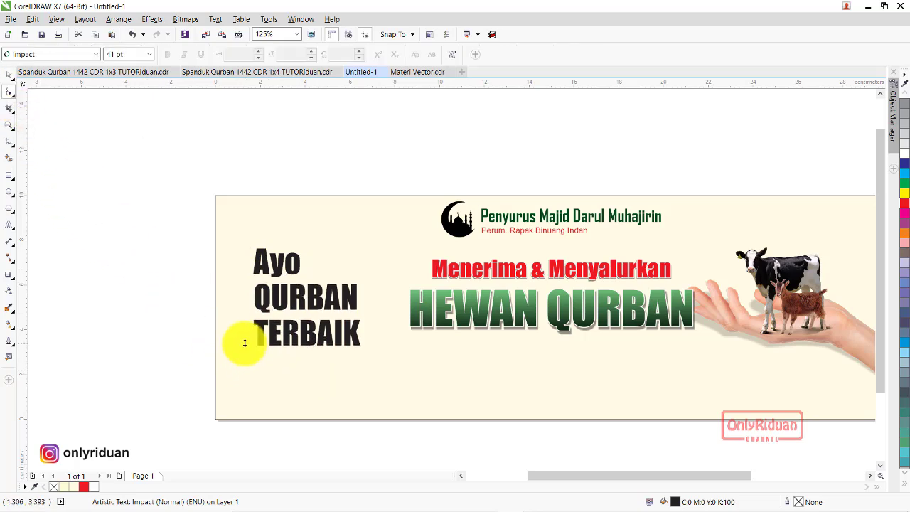
left_click(9, 75)
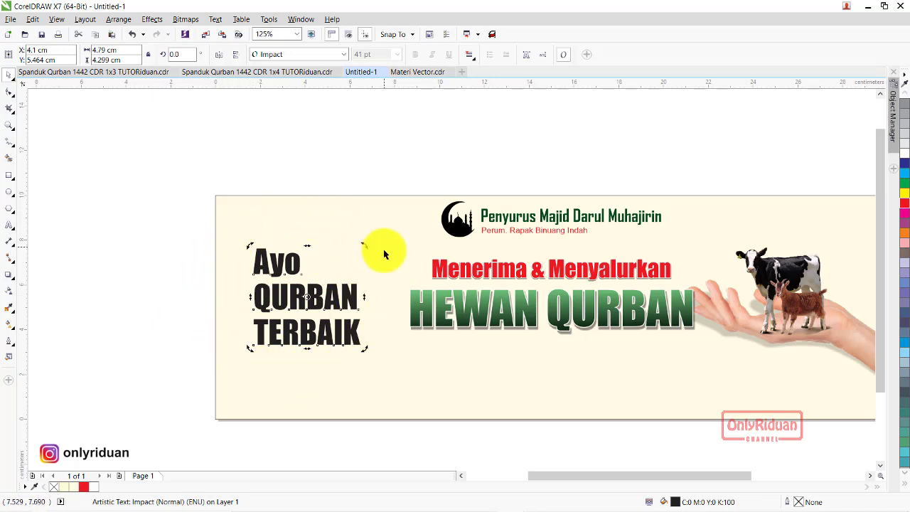
left_click_drag(305, 247, 318, 249)
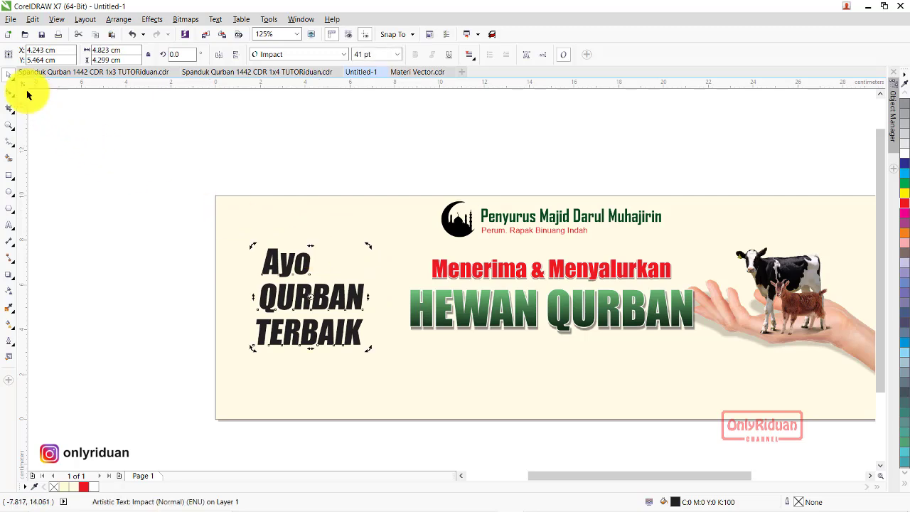
left_click(60, 75)
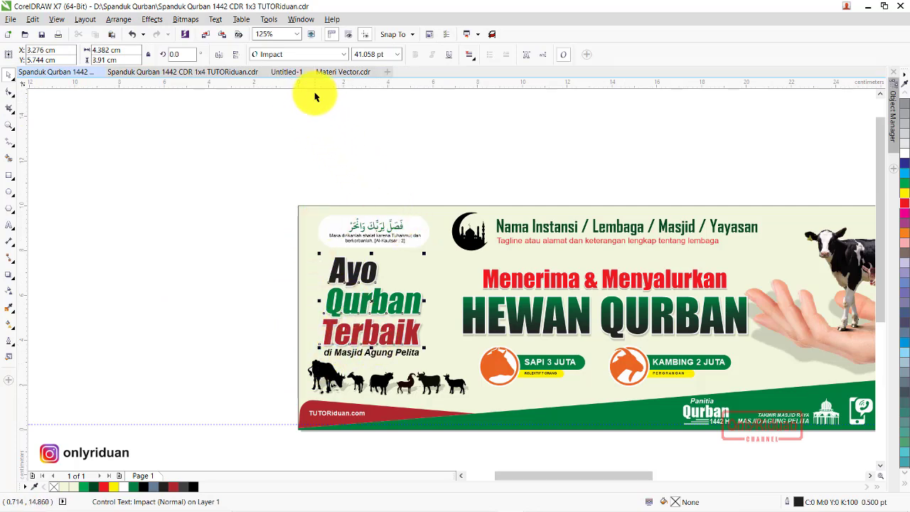
Back in Untitled-1, colour the word QURBAN green.
left_click(288, 73)
left_click(242, 221)
left_click(292, 305)
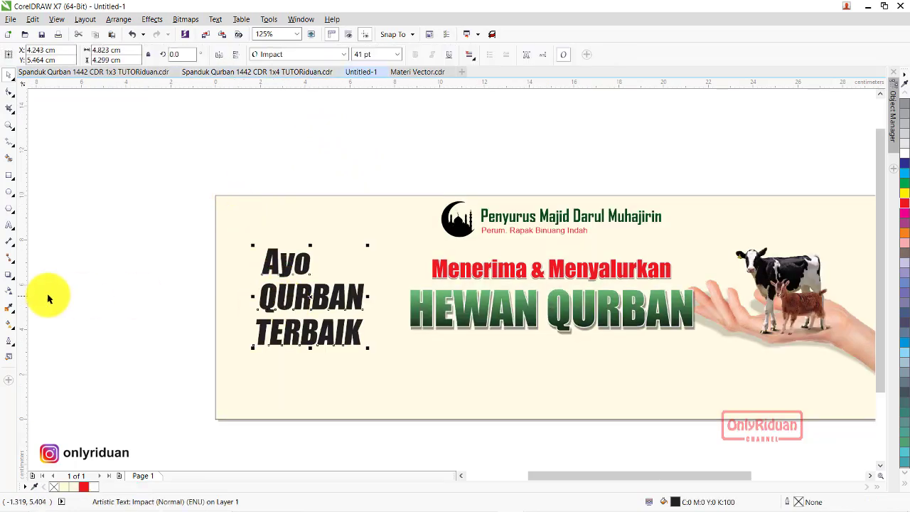
left_click(305, 301)
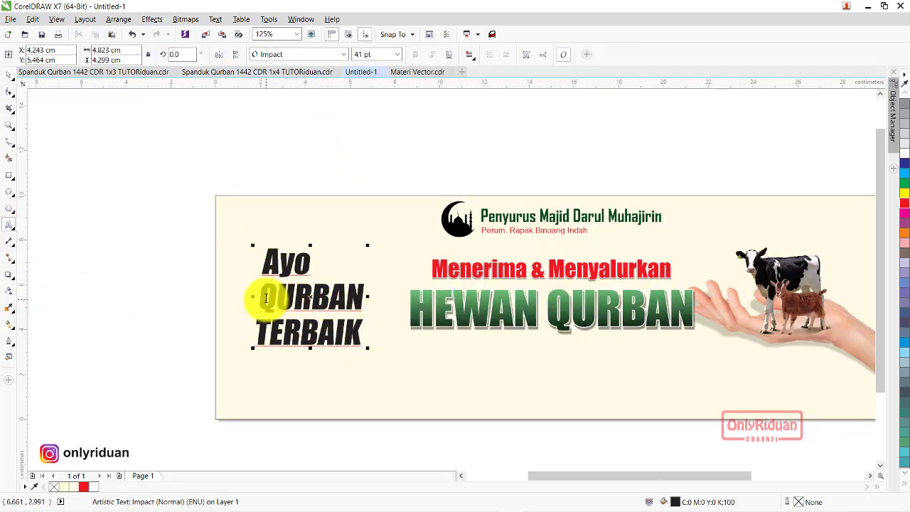
left_click_drag(276, 295, 366, 299)
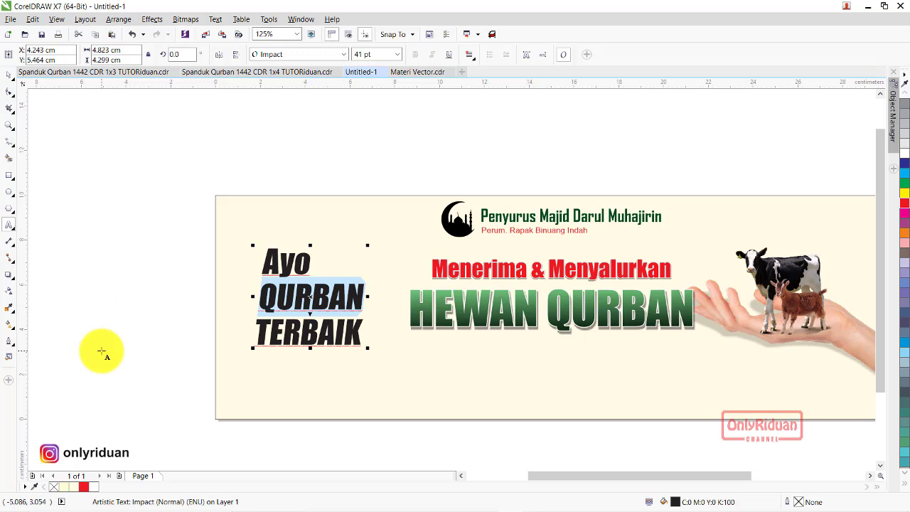
left_click(902, 474)
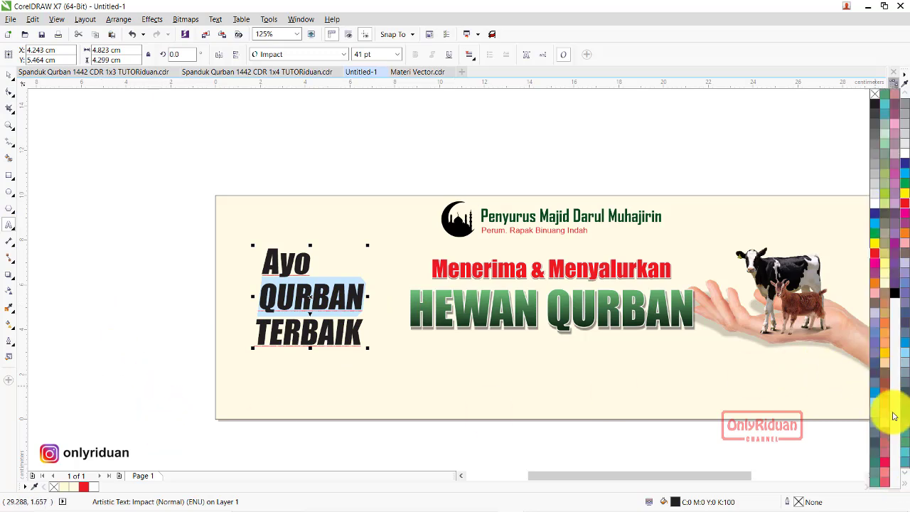
left_click(874, 231)
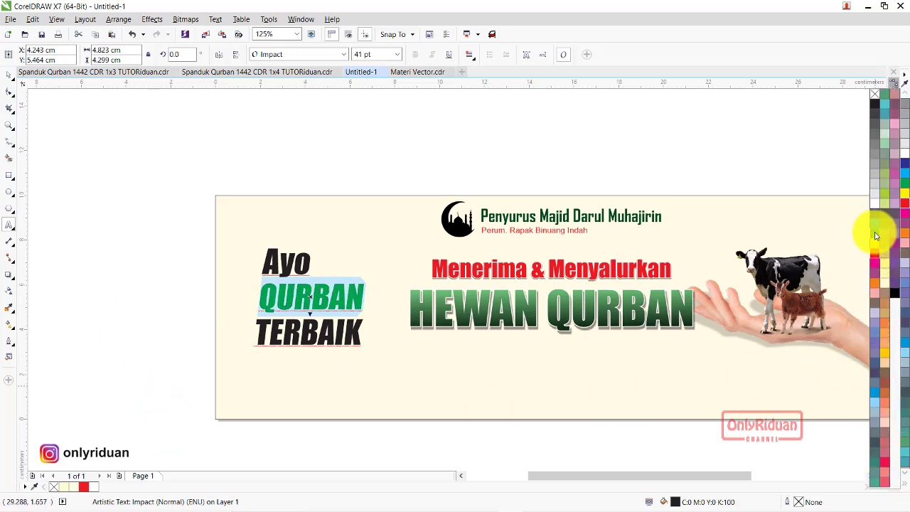
Colour the word TERBAIK dark red from the red swatch shades.
left_click(332, 342)
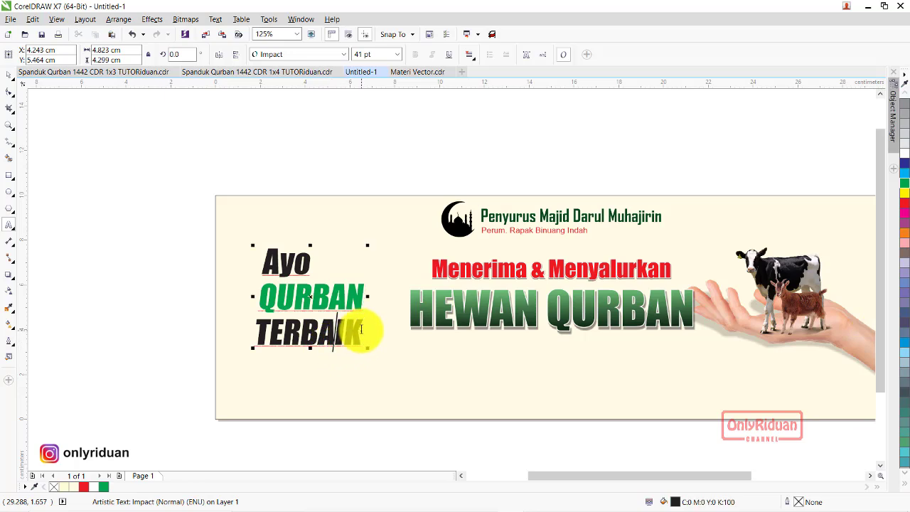
left_click_drag(363, 331, 249, 335)
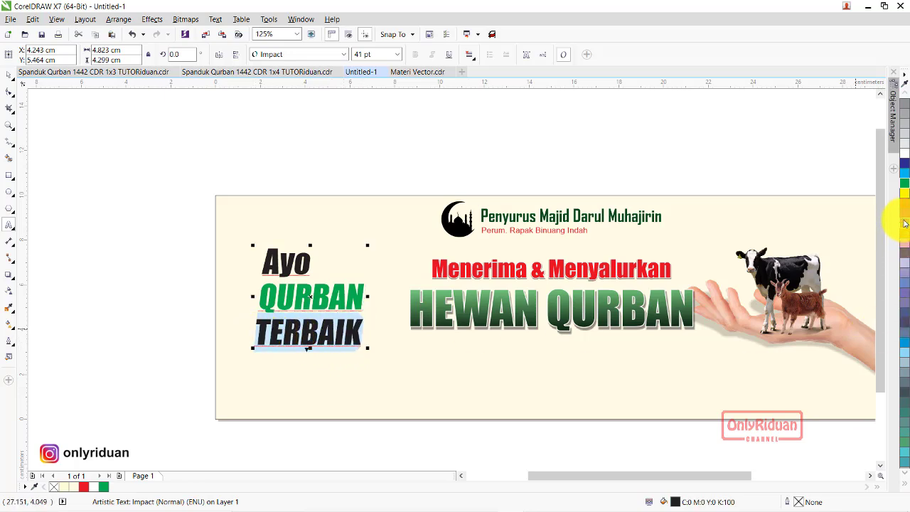
left_click_drag(906, 206, 878, 206)
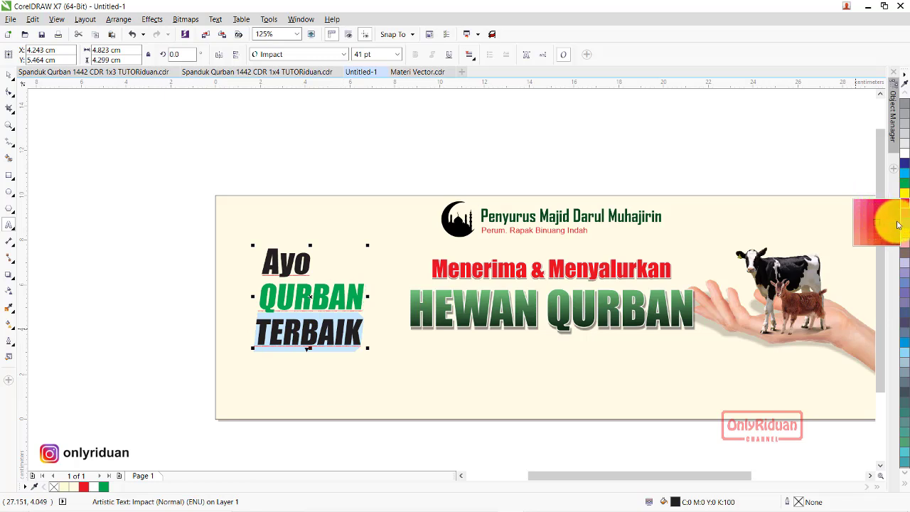
left_click(897, 224)
left_click(9, 74)
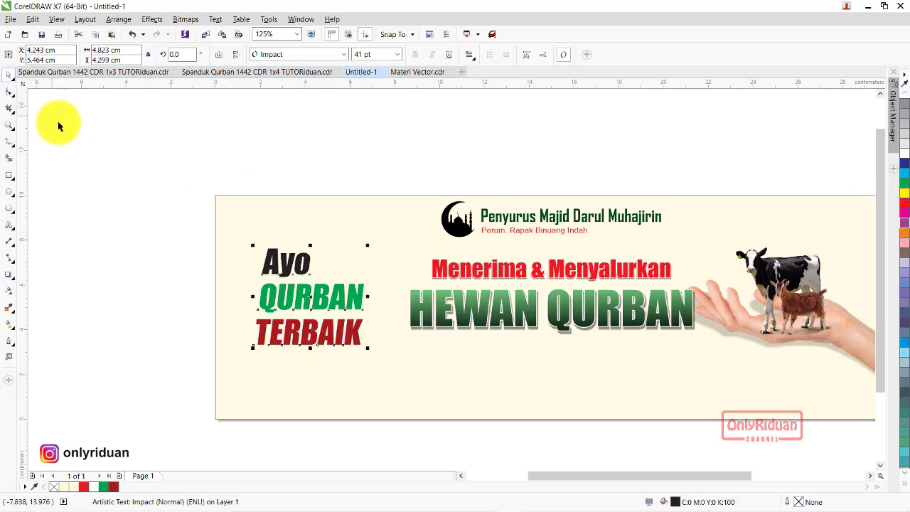
left_click(59, 126)
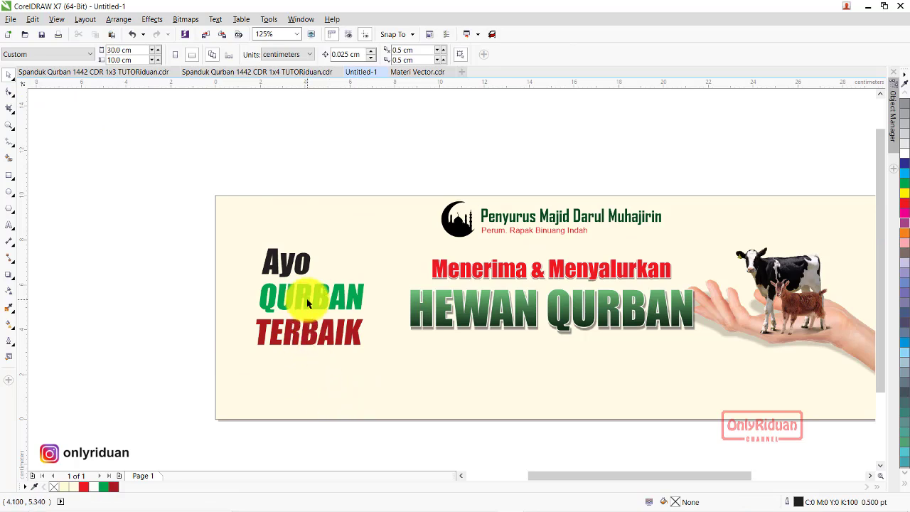
Give the Ayo QURBAN TERBAIK text a 2.0 pt white outline.
scroll(306, 300, "up", 1)
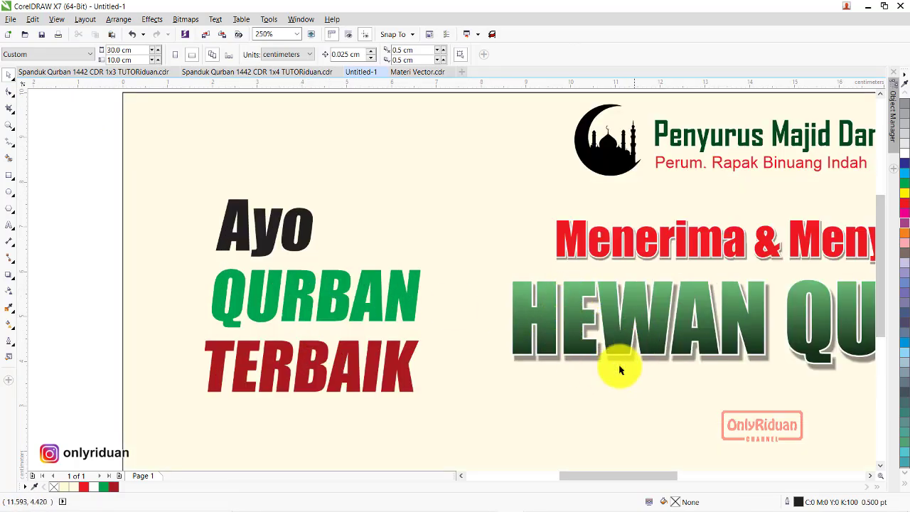
left_click(298, 290)
left_click(309, 270)
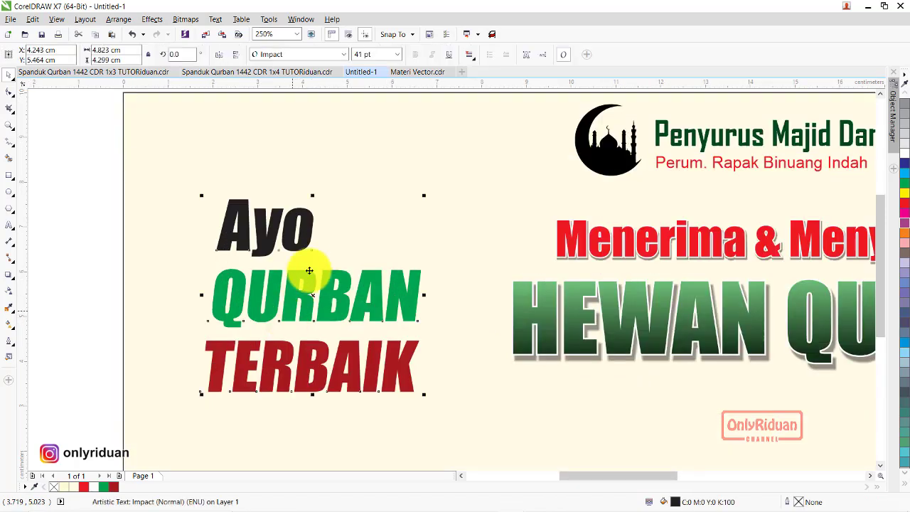
double_click(799, 502)
left_click(385, 177)
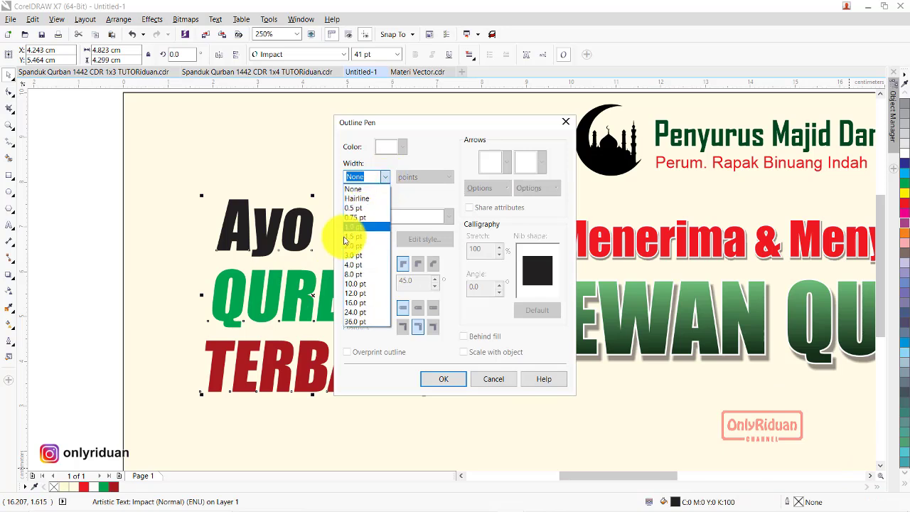
left_click(353, 246)
left_click(396, 147)
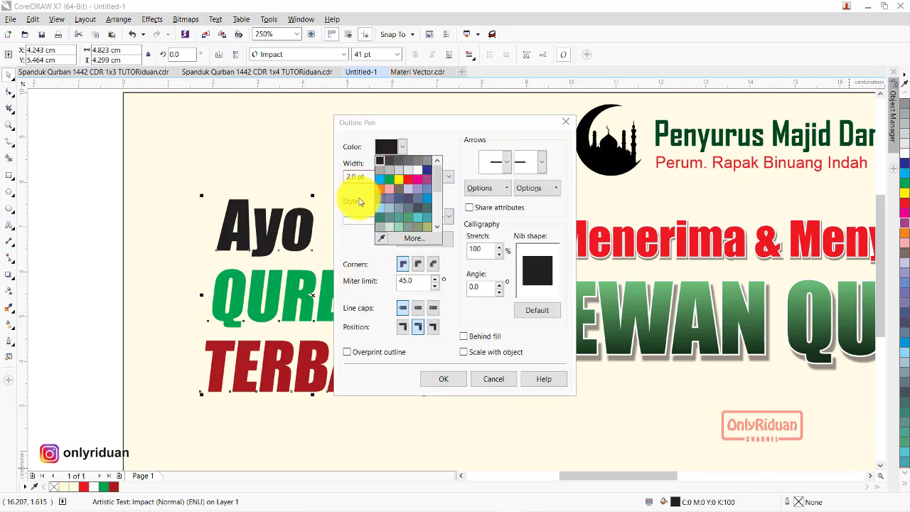
left_click(416, 161)
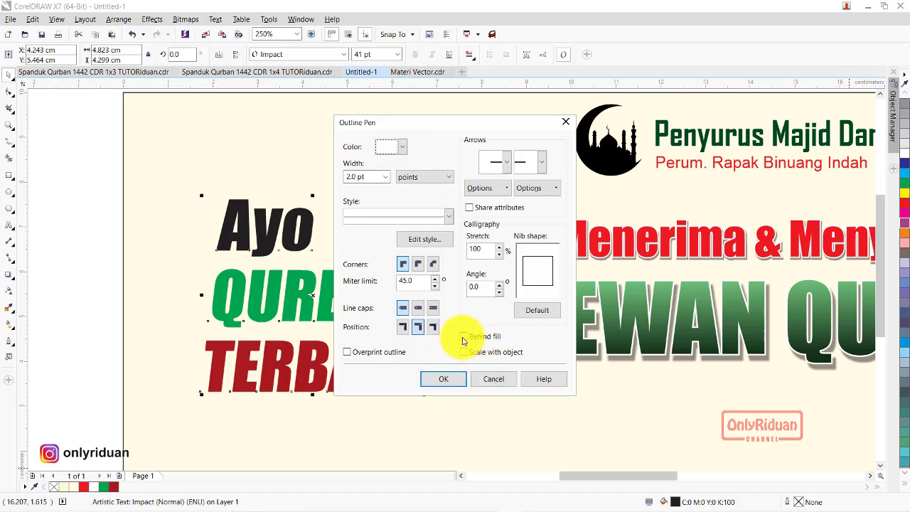
left_click(442, 379)
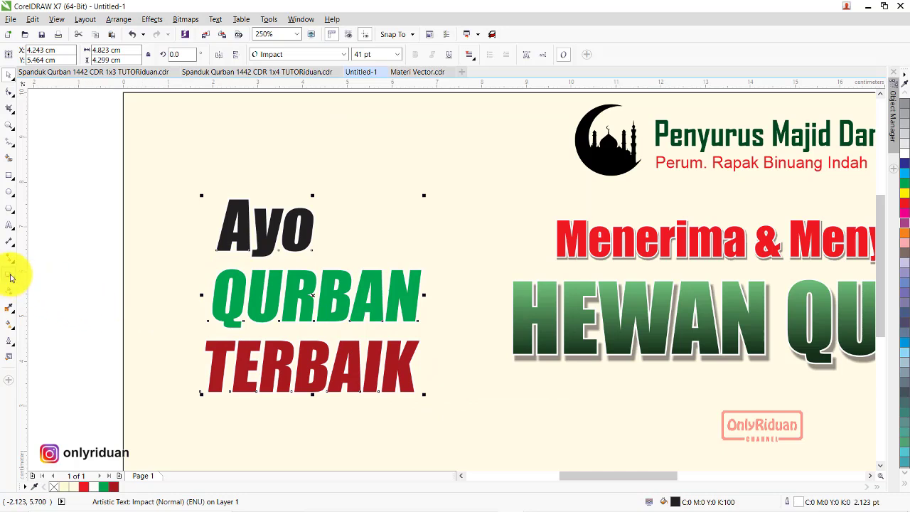
Apply a Flat Bottom Right drop shadow pulled close behind the slogan.
left_click(33, 274)
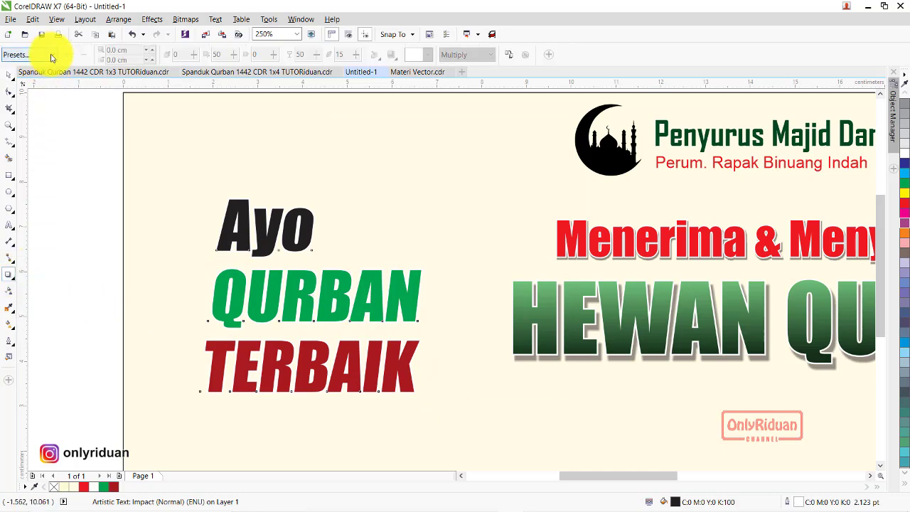
left_click(51, 56)
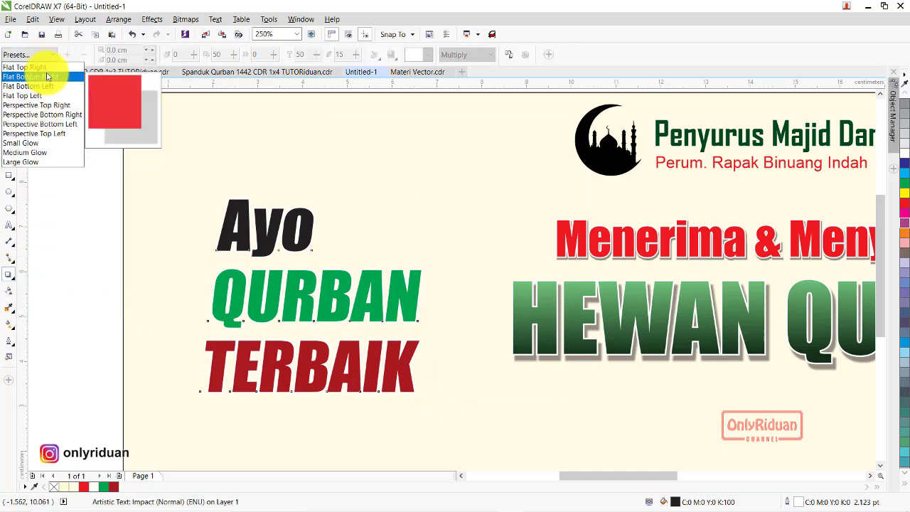
left_click(47, 79)
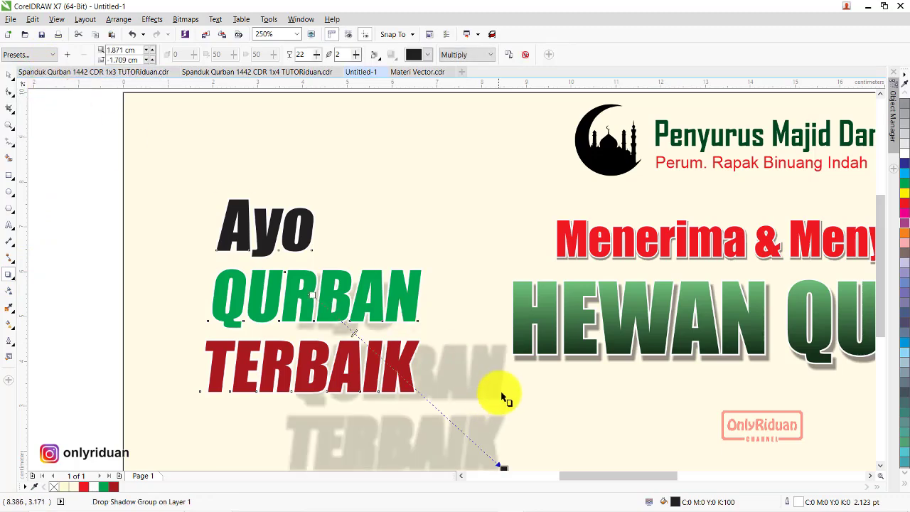
scroll(500, 409, "down", 2)
left_click_drag(499, 430, 453, 396)
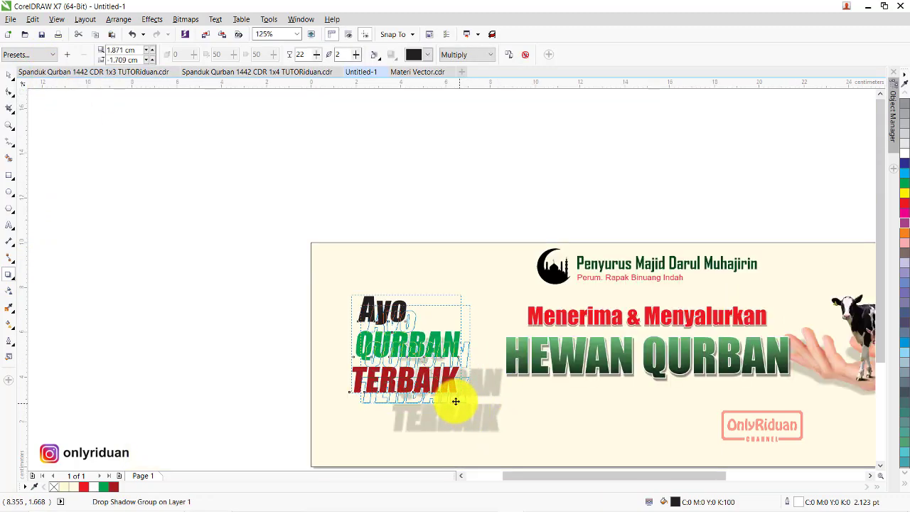
scroll(453, 396, "up", 4)
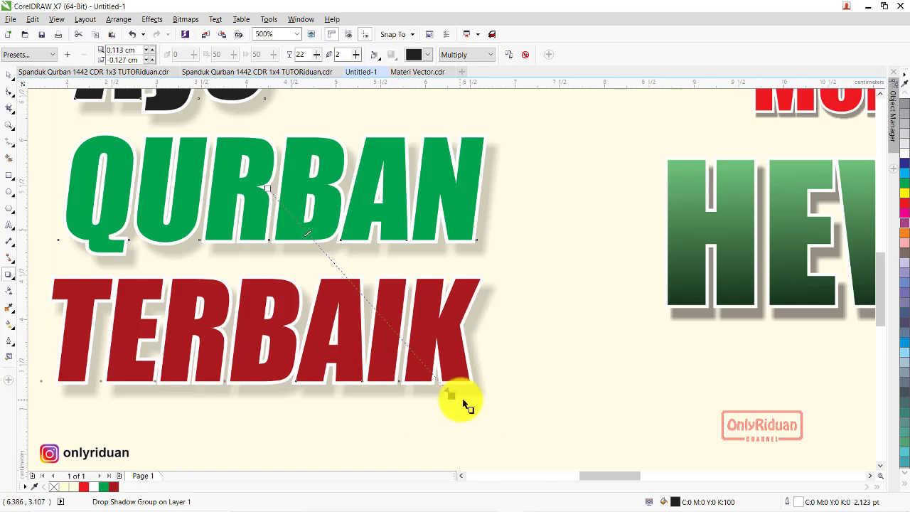
left_click_drag(450, 396, 447, 392)
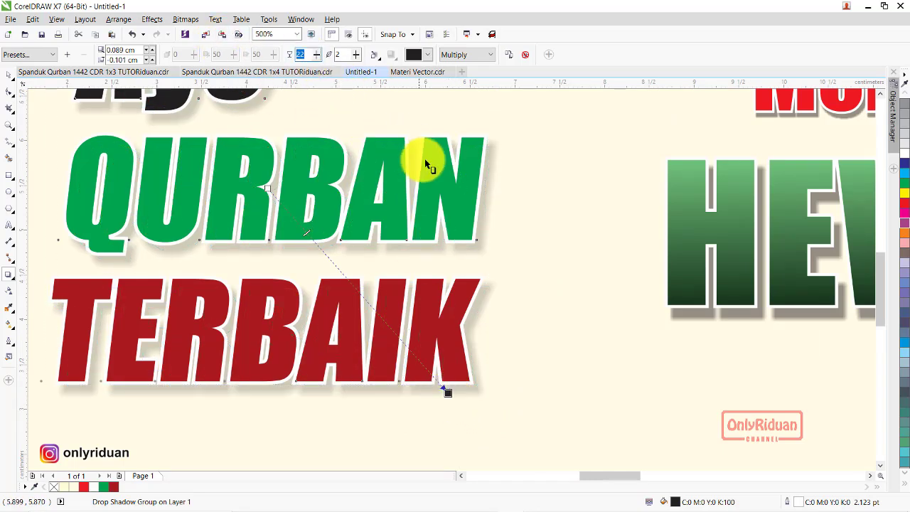
Set the slogan's shadow opacity to 50.
left_click(299, 55)
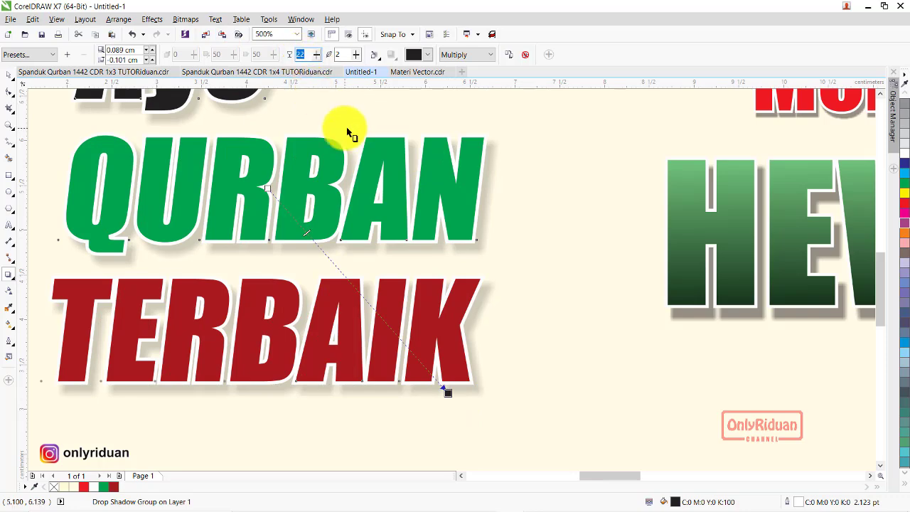
type("50")
key("Return")
scroll(412, 239, "down", 1)
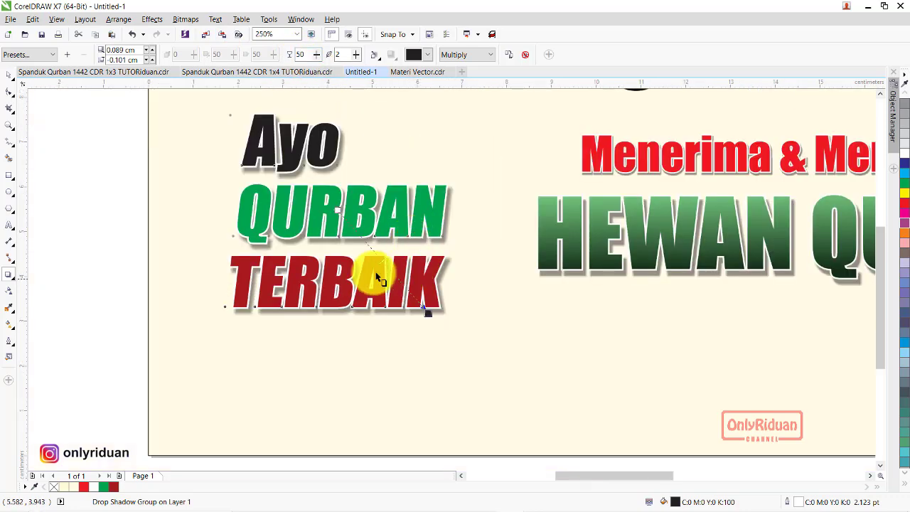
scroll(372, 266, "down", 1)
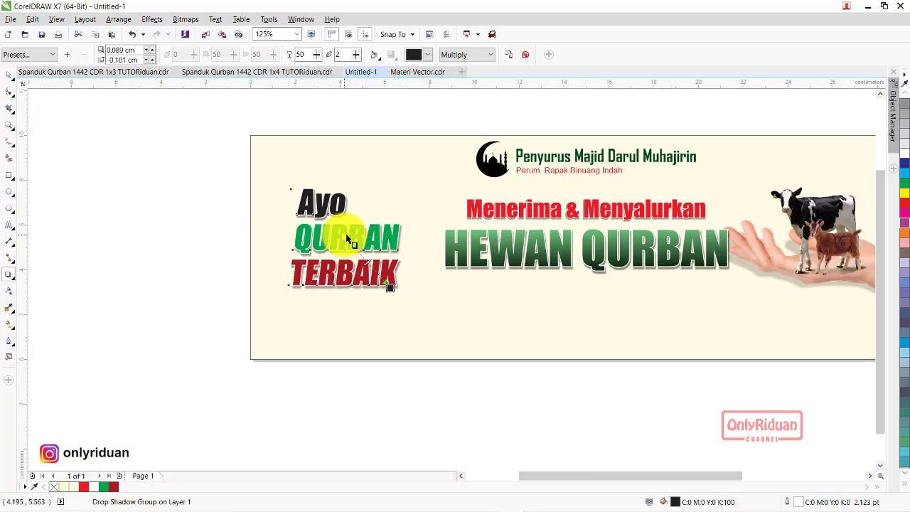
Select the Quran verse calligraphy badge in the vector materials document.
left_click(9, 74)
left_click(115, 152)
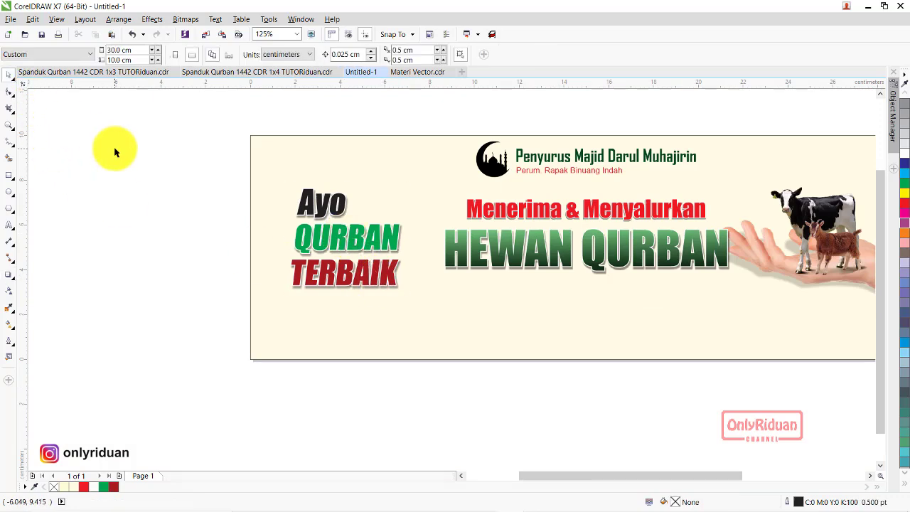
left_click(133, 74)
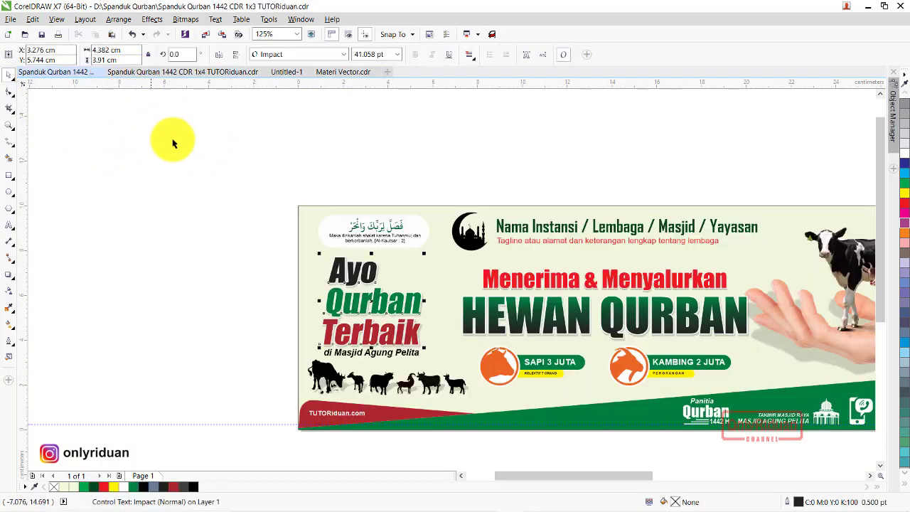
left_click(344, 72)
left_click_drag(400, 126, 507, 177)
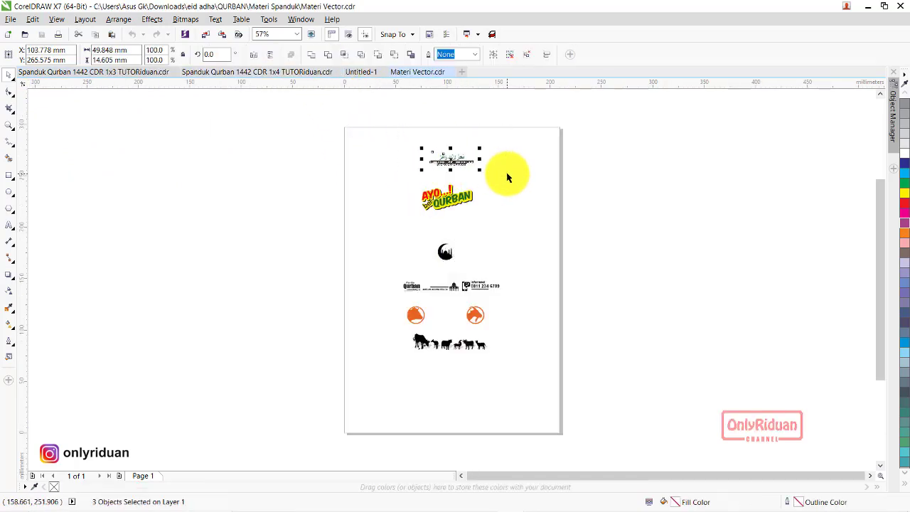
Paste the verse badge into Untitled-1 and place it above the word Ayo.
left_click(361, 72)
key("ctrl+v")
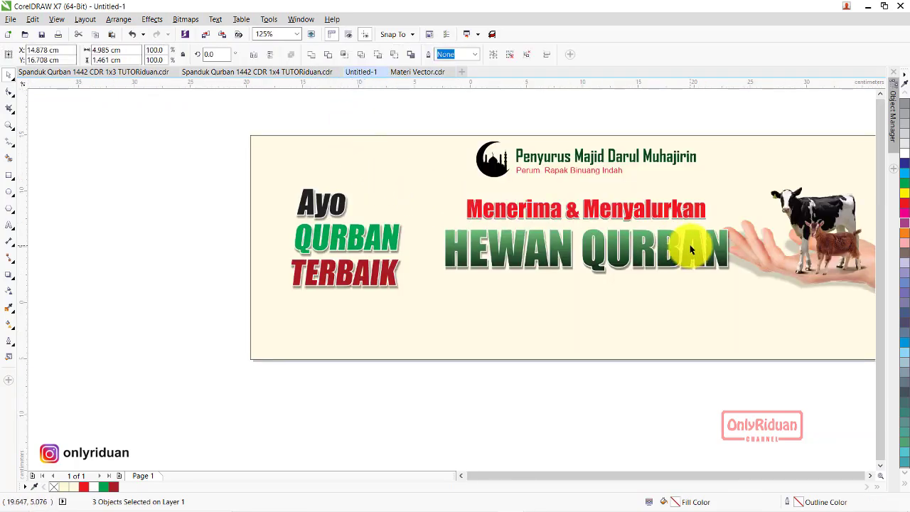
scroll(691, 248, "down", 2)
left_click_drag(633, 116, 511, 203)
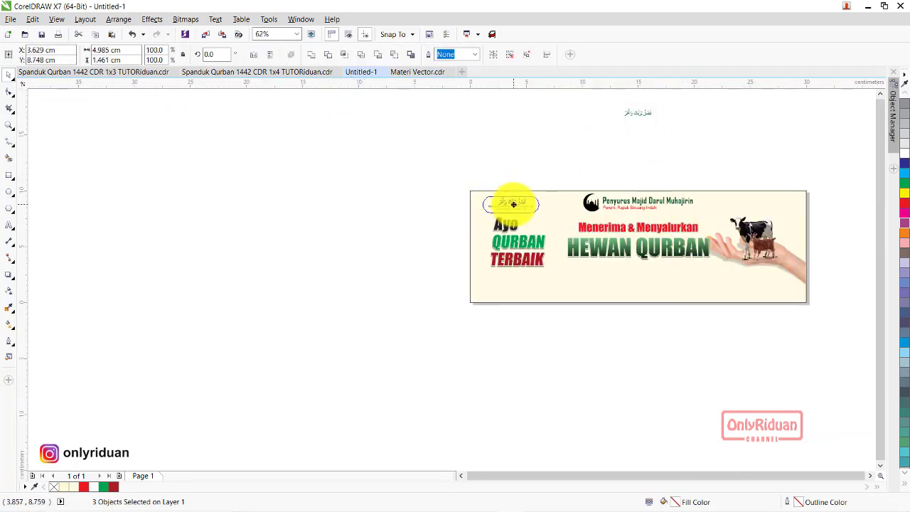
scroll(520, 199, "up", 3)
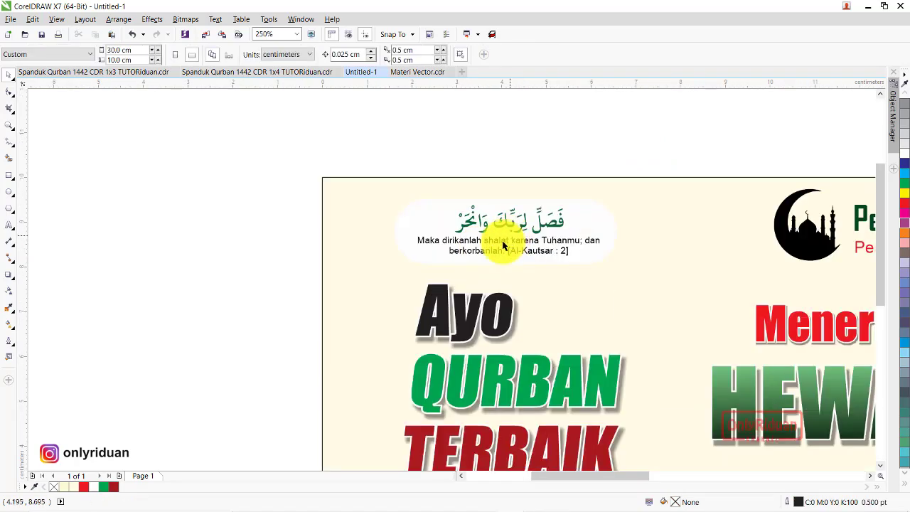
scroll(631, 239, "up", 3)
Check the placed badge, then select the 'di Masjid Agung Pelita' line in the reference banner.
left_click(631, 239)
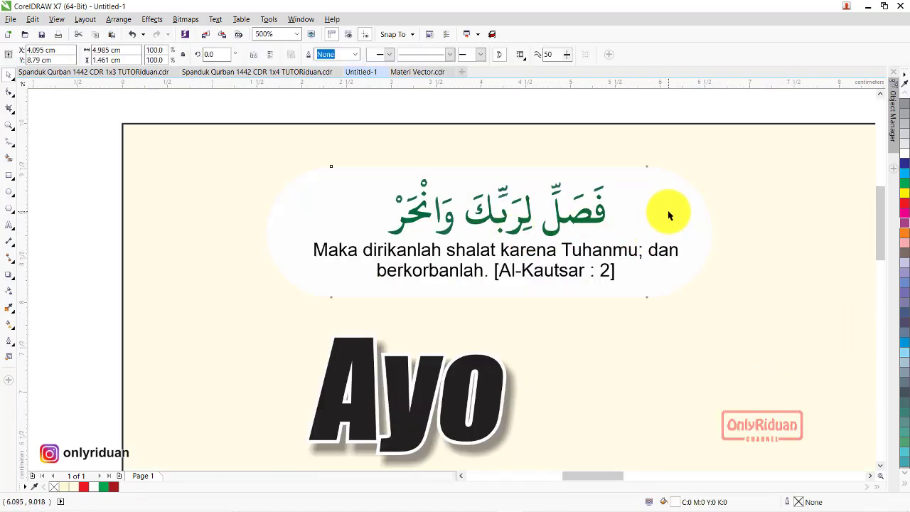
scroll(668, 214, "down", 2)
scroll(666, 210, "down", 1)
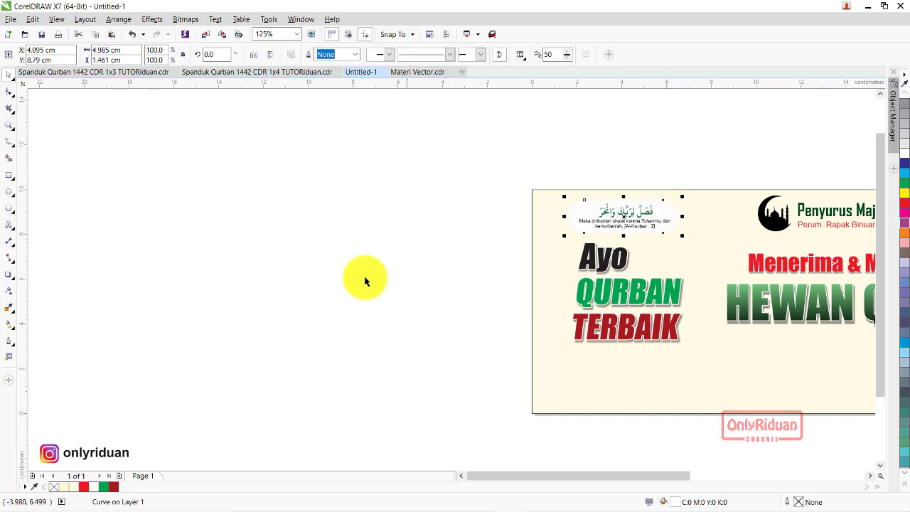
left_click(366, 278)
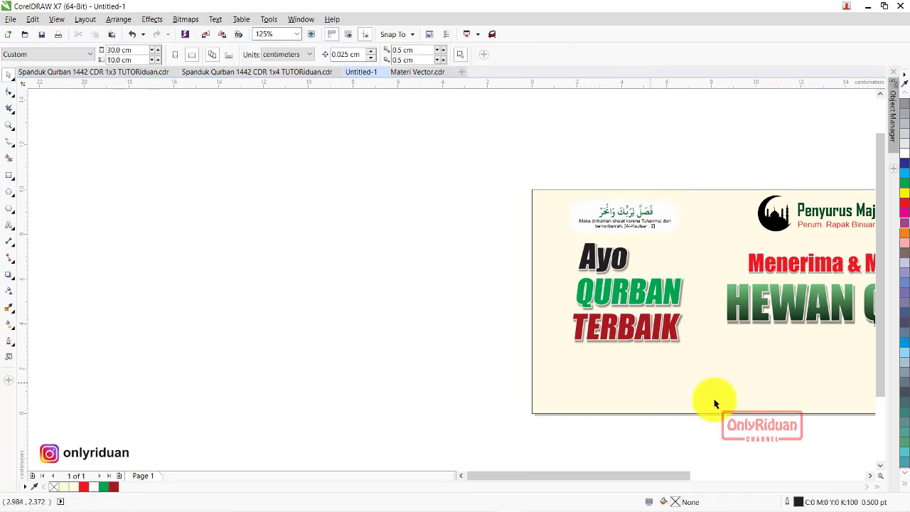
left_click(113, 72)
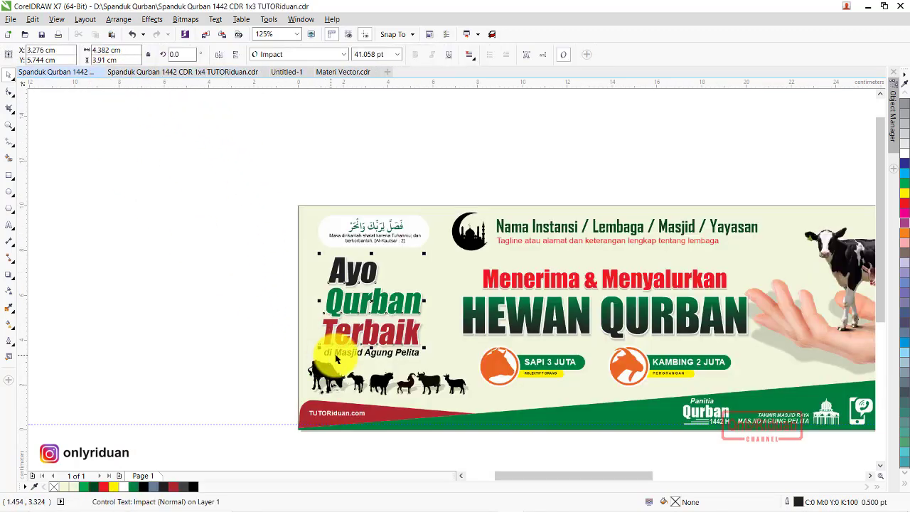
left_click(377, 358)
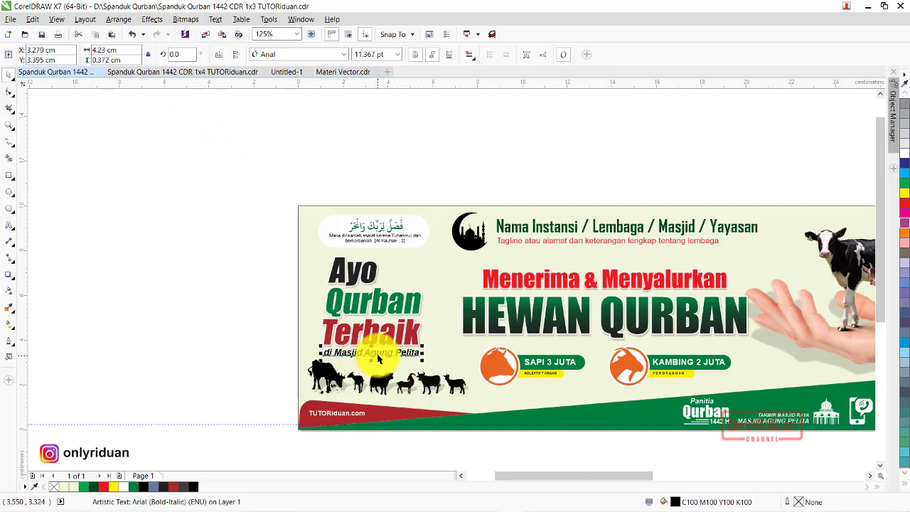
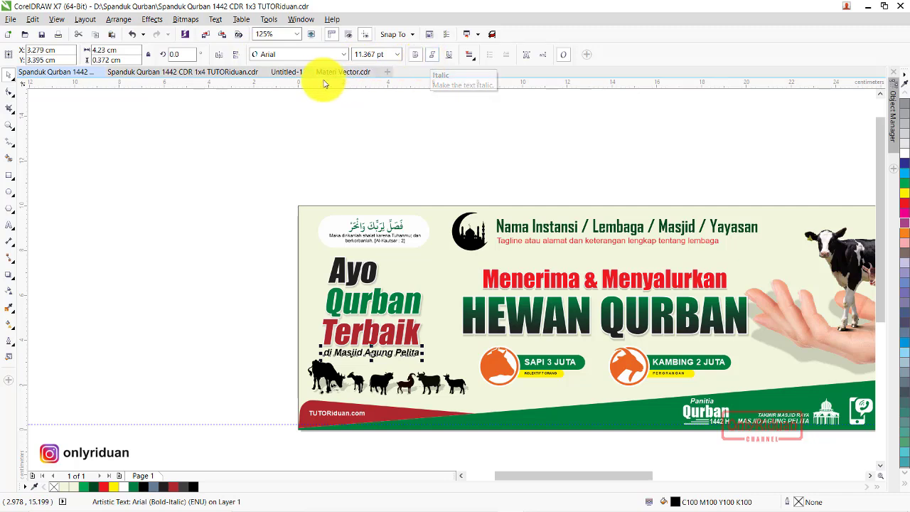
Add 'di Masjid Darul Muhajirin' as 11 pt bold italic text on the Untitled-1 banner.
left_click(287, 73)
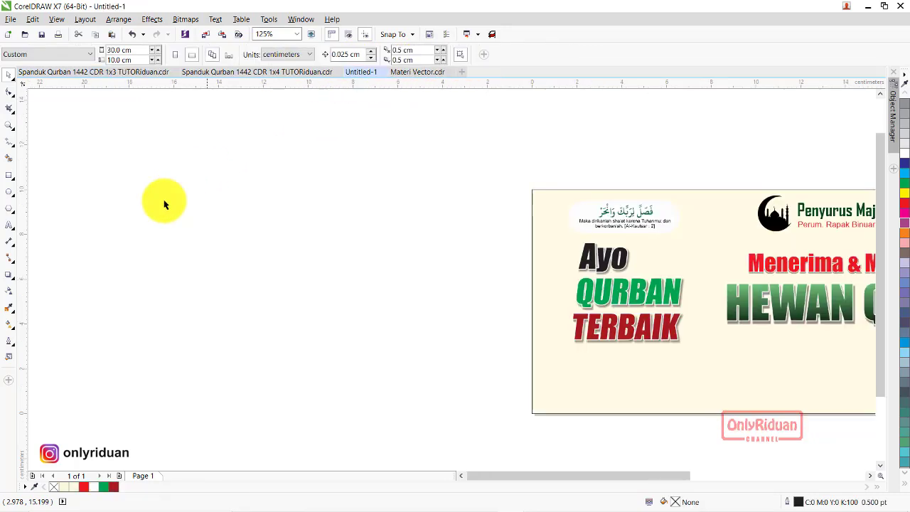
left_click(9, 228)
left_click(379, 359)
type("di Masjid Darul Muhajirin")
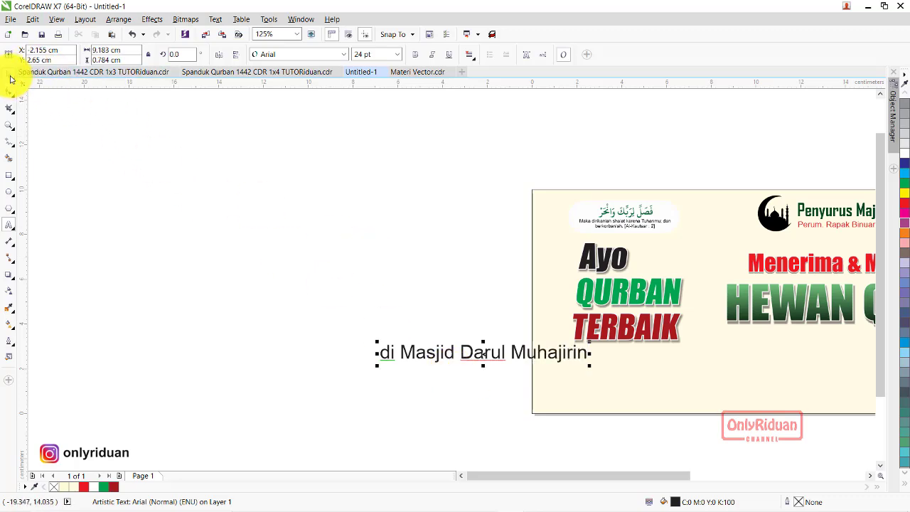
double_click(370, 54)
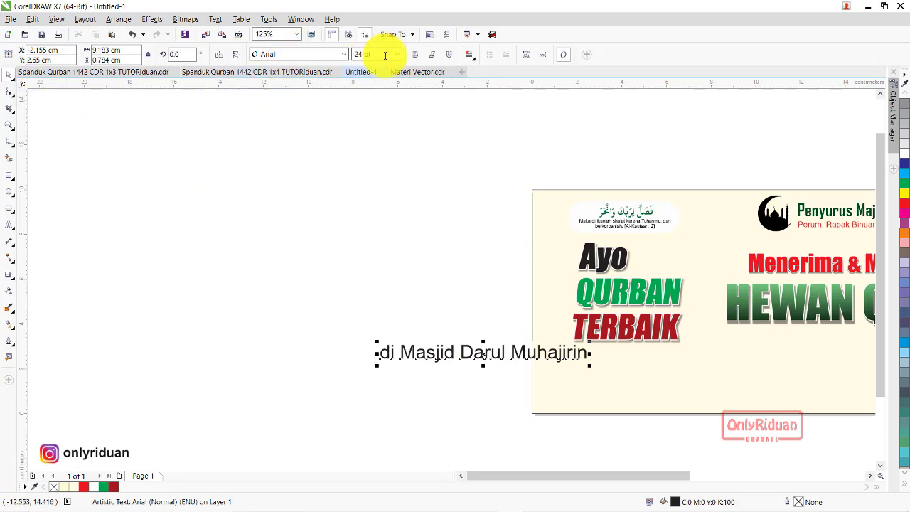
type("31")
key("Return")
left_click(374, 56)
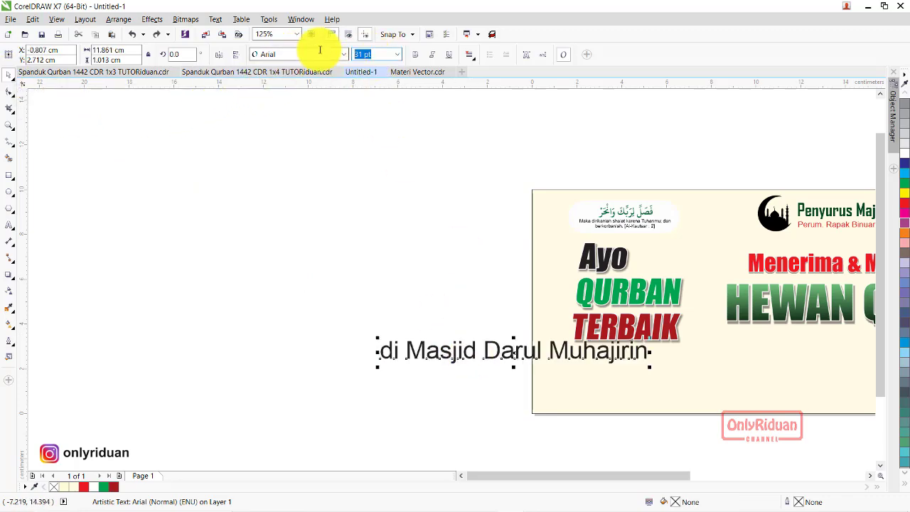
type("11")
key("Return")
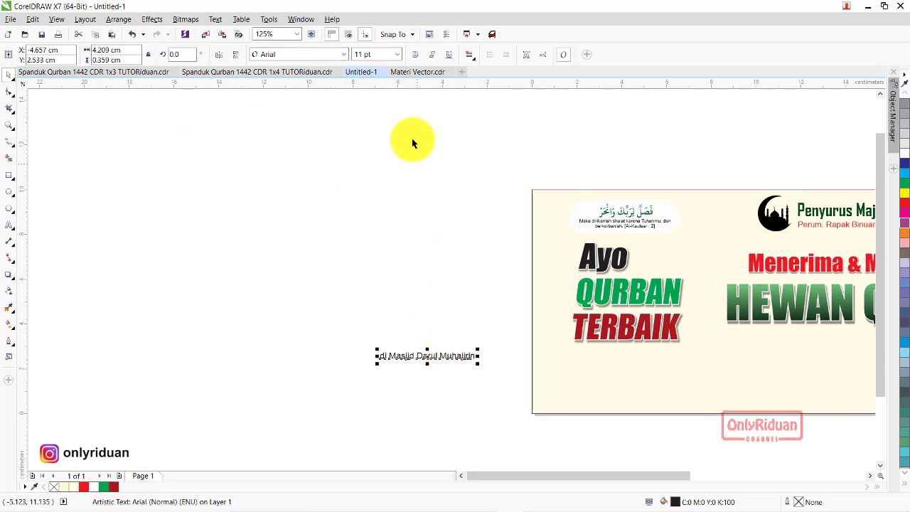
left_click(415, 55)
key("ctrl+i")
Move the subtitle beneath TERBAIK, then bring up the 1x3 reference banner.
left_click(432, 87)
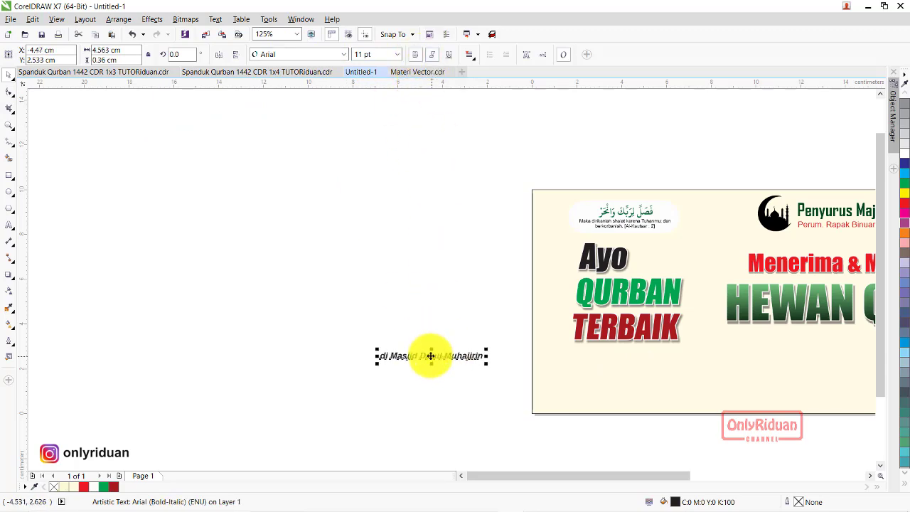
mouse_move(428, 355)
left_mouse_down()
mouse_move(583, 384)
mouse_move(626, 351)
left_mouse_up()
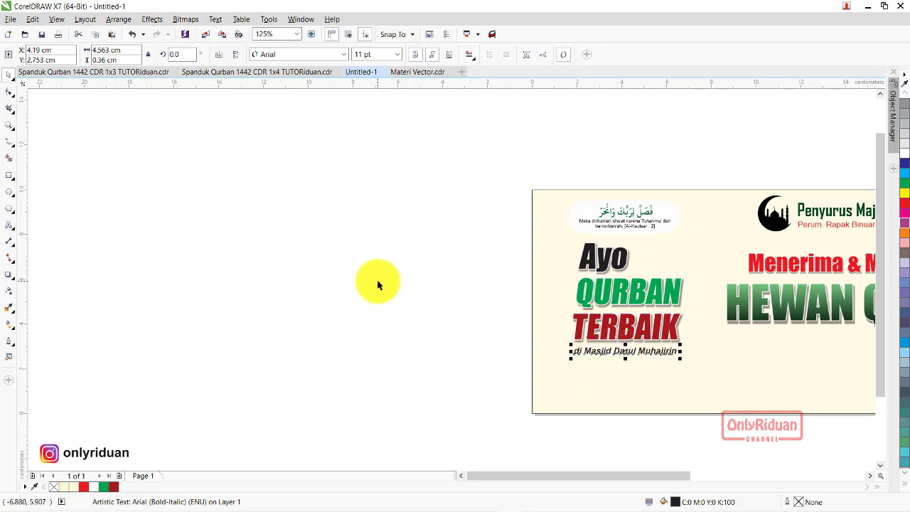
scroll(427, 282, "down", 3)
scroll(670, 282, "up", 3)
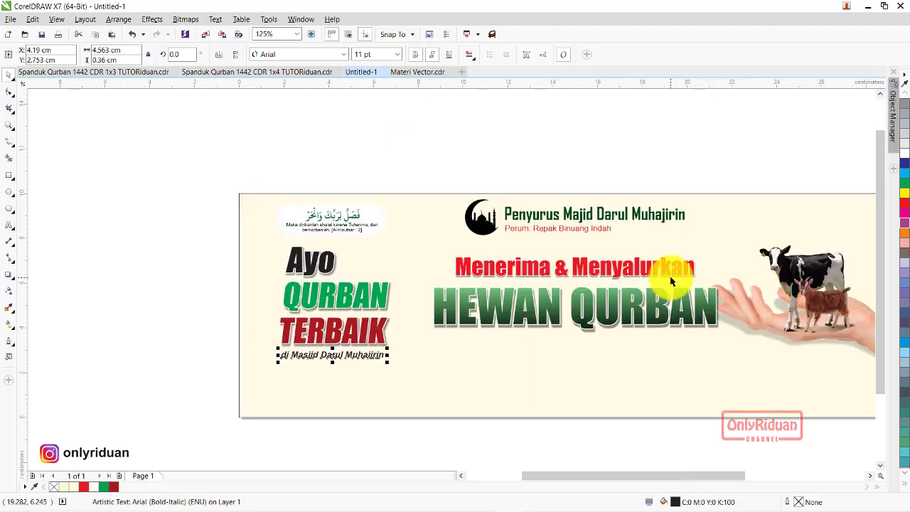
left_click(118, 72)
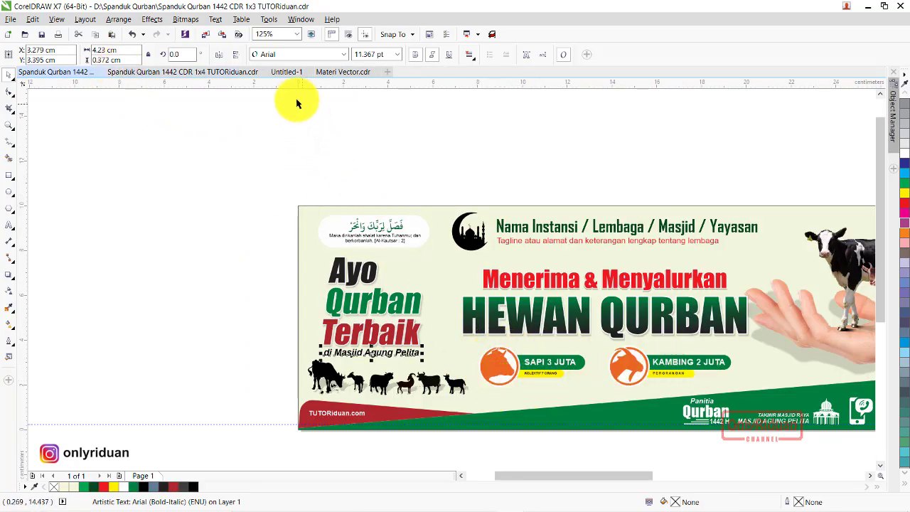
Select the two orange cow and goat icons in Materi Vector.cdr.
left_click(333, 73)
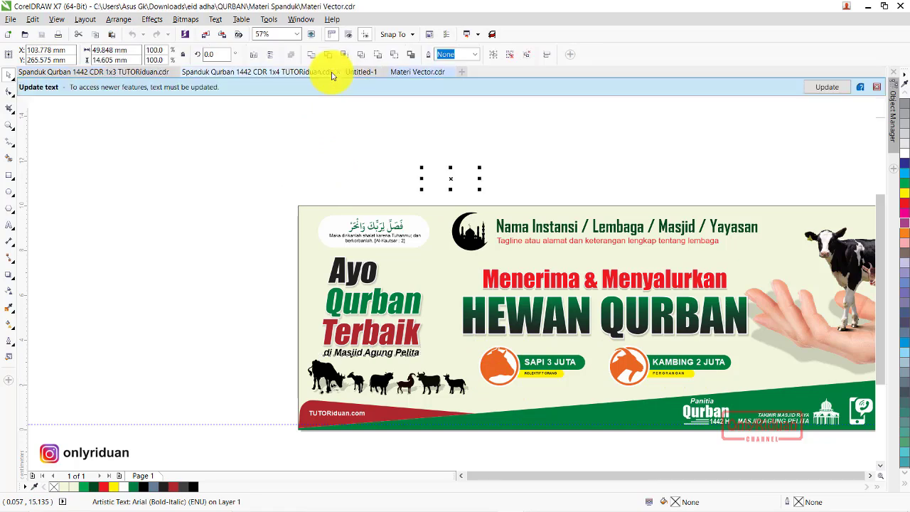
scroll(454, 353, "up", 3)
scroll(454, 353, "up", 1)
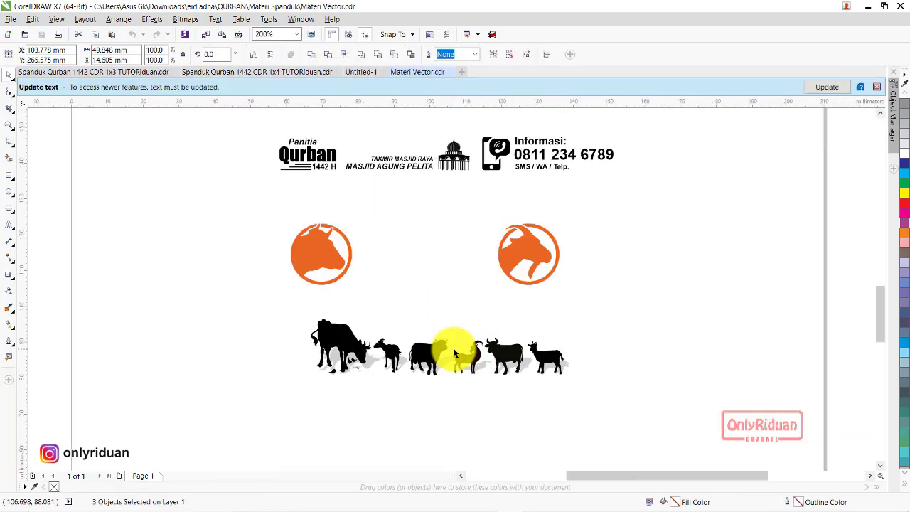
scroll(126, 215, "down", 1)
left_click_drag(80, 204, 406, 275)
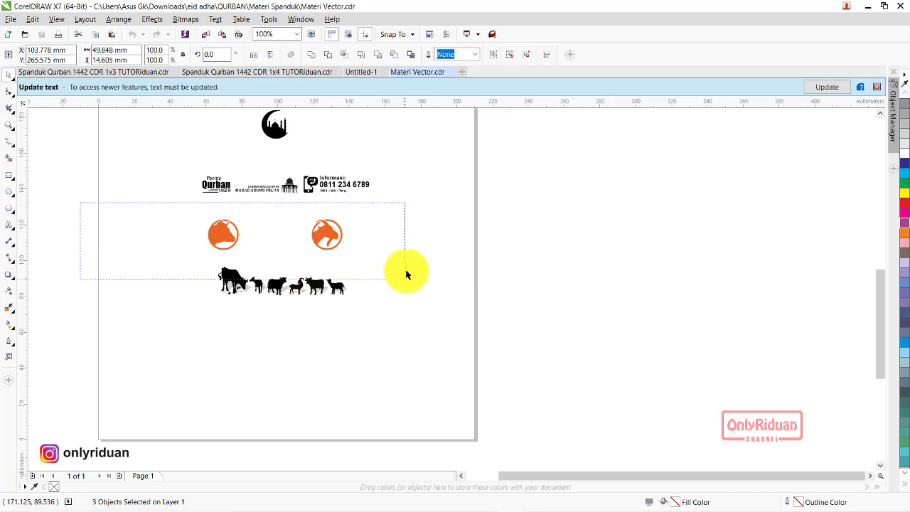
left_click(877, 87)
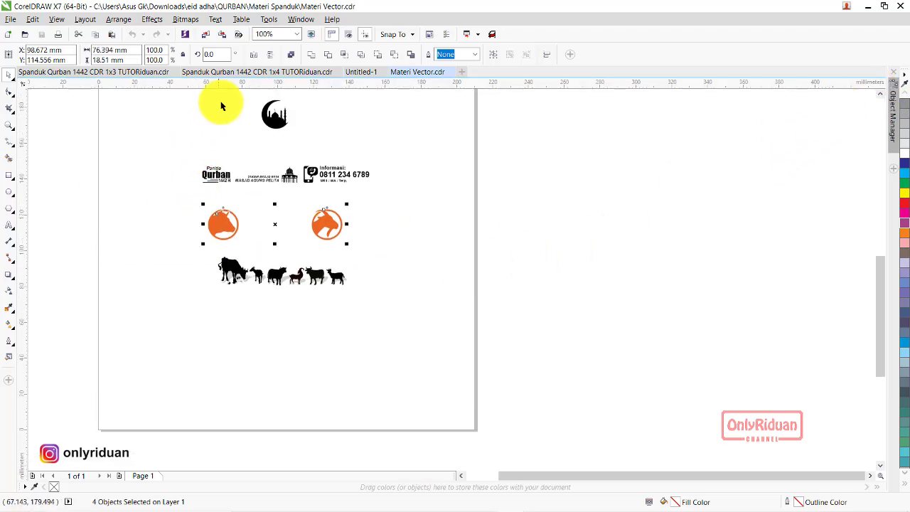
Paste the icons into Untitled-1 and place them below HEWAN QURBAN.
left_click(361, 71)
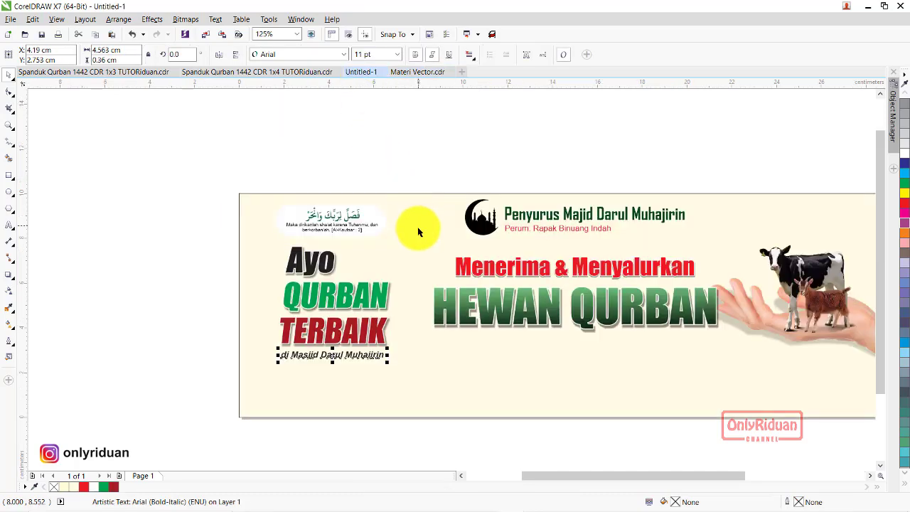
key("ctrl+v")
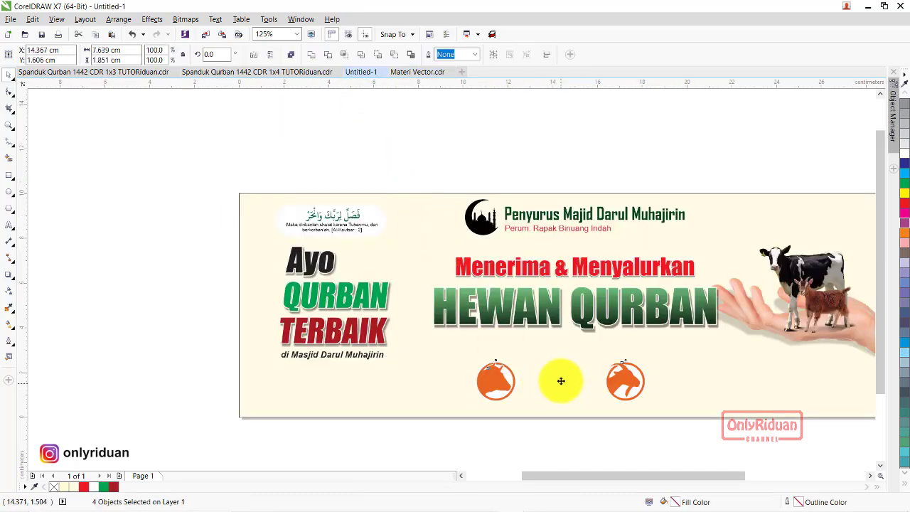
left_click_drag(561, 381, 566, 367)
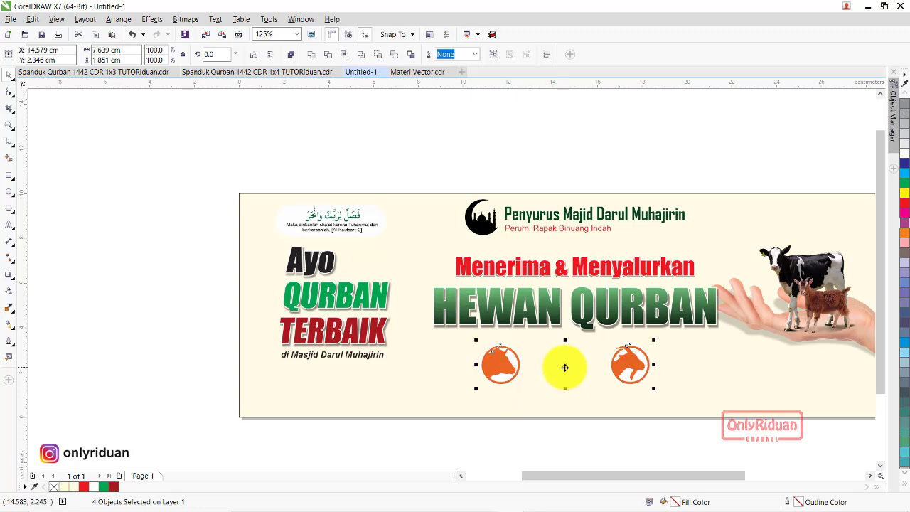
scroll(566, 367, "up", 2)
Inspect the icons, SAPI 3 JUTA and KAMBING 2 JUTA labels in the 1x3 reference banner.
left_click(126, 74)
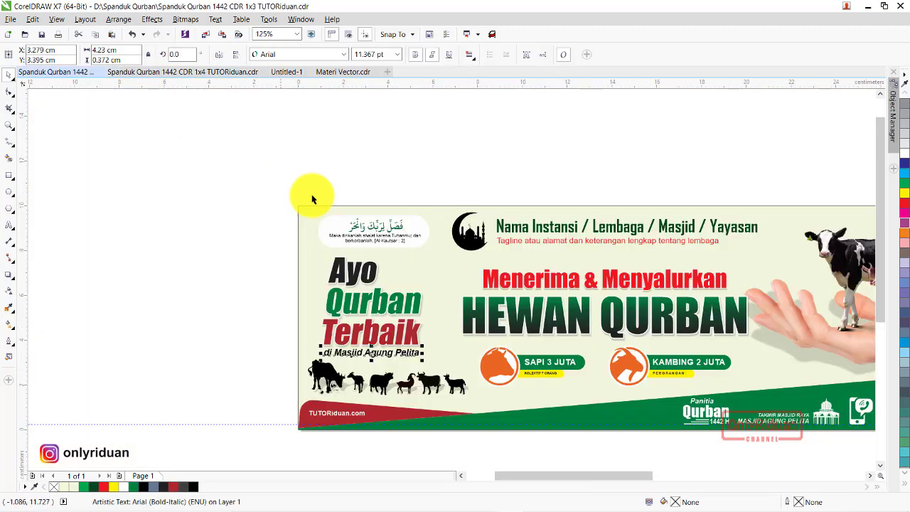
left_click(574, 370)
left_click(326, 56)
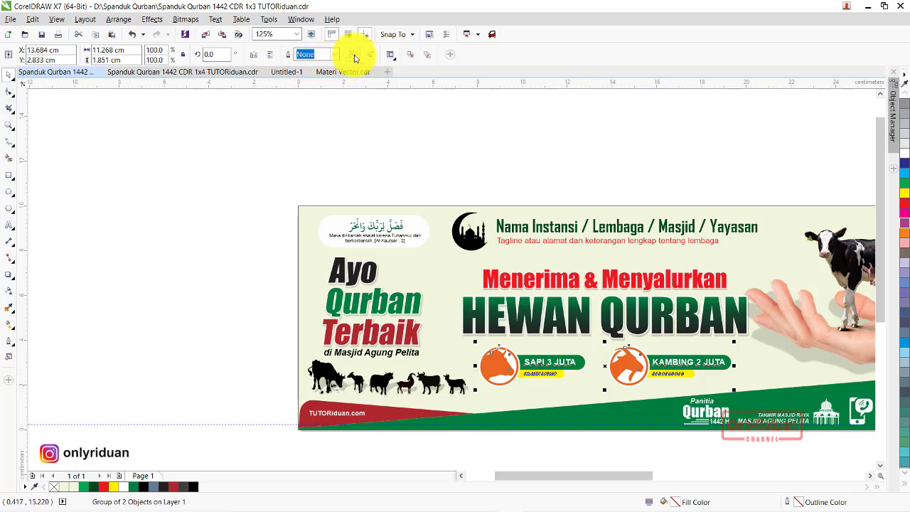
left_click(370, 107)
left_click(579, 365)
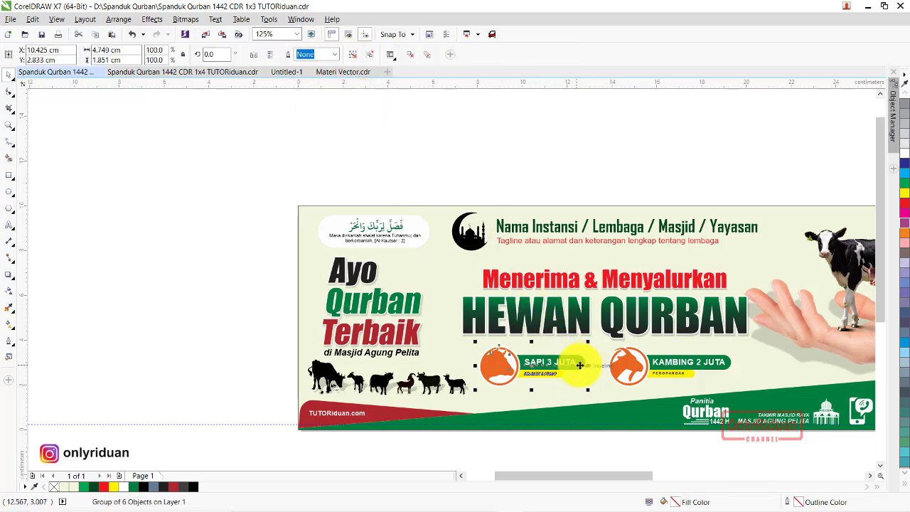
left_click(484, 165)
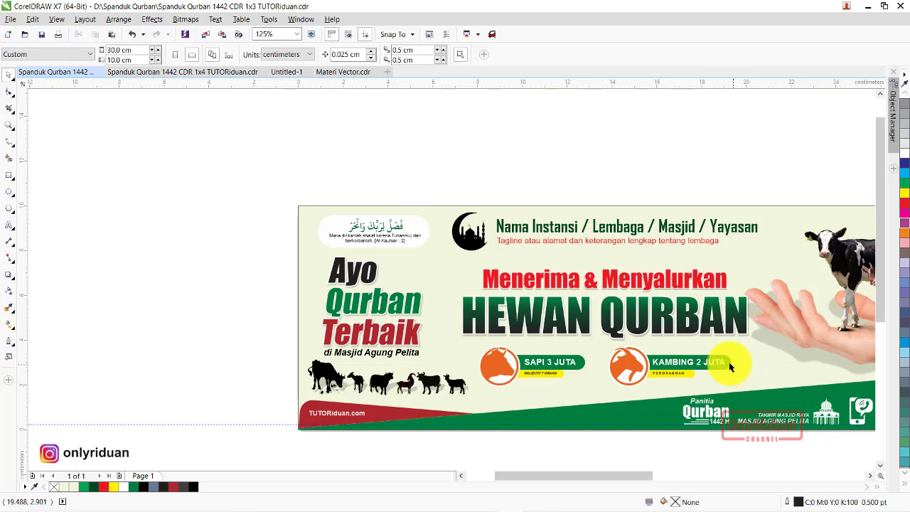
left_click(730, 366)
left_click(417, 131)
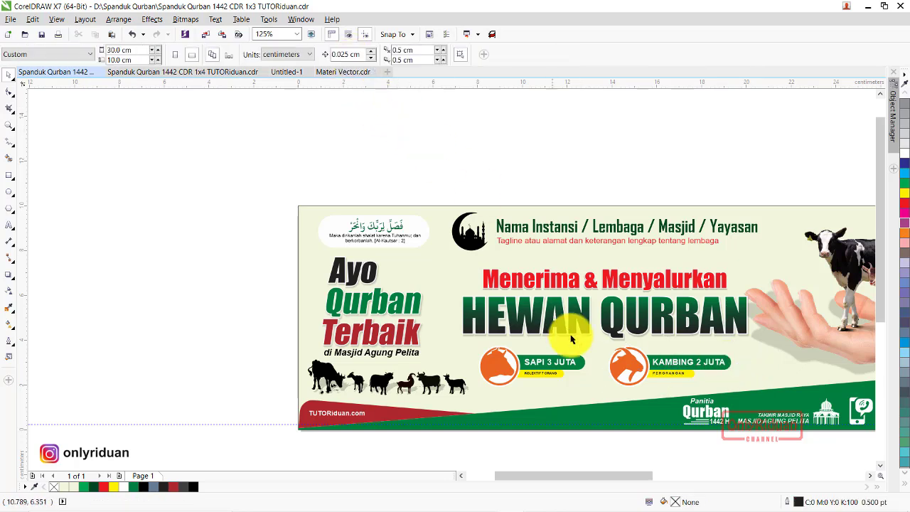
left_click(579, 363, "ctrl")
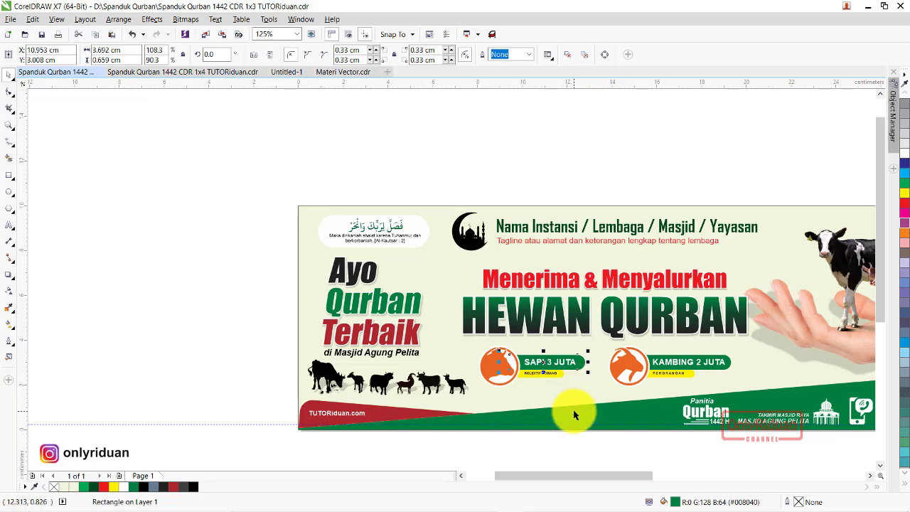
Return to the Untitled-1 banner to draw rectangles.
left_click(288, 72)
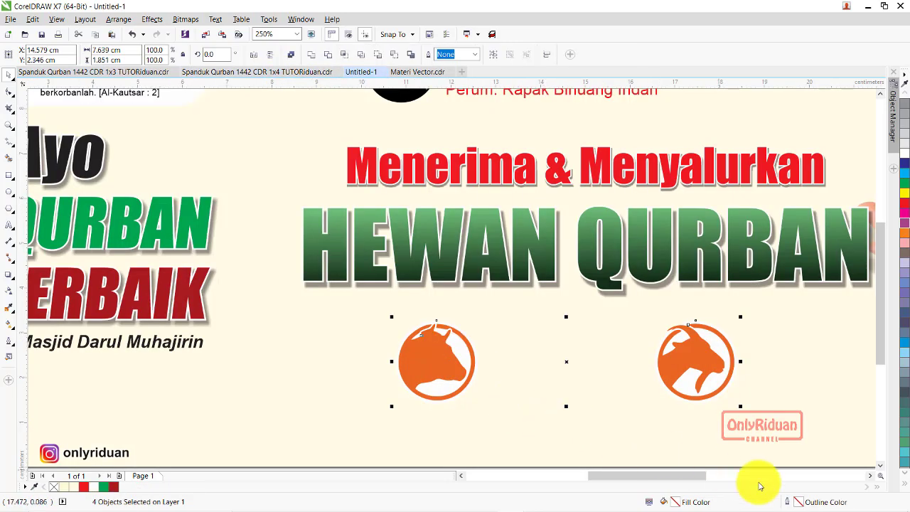
left_click(869, 477)
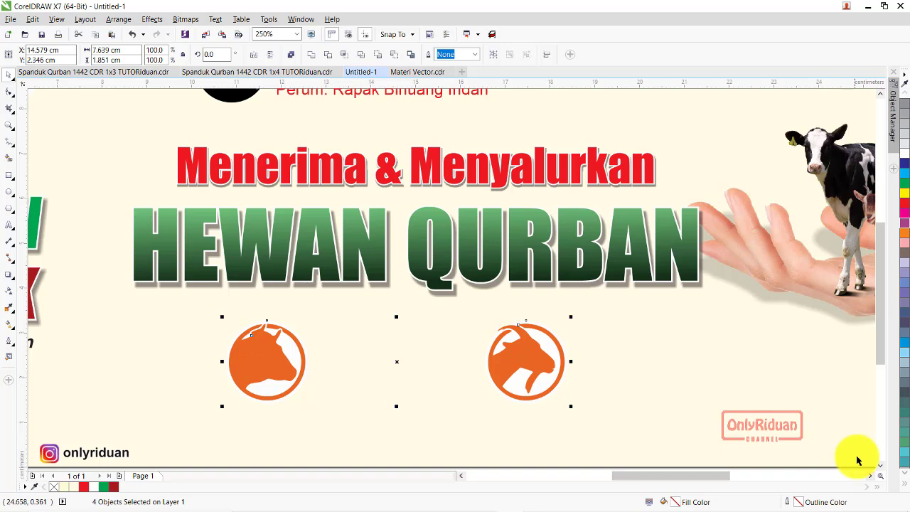
left_click(880, 466)
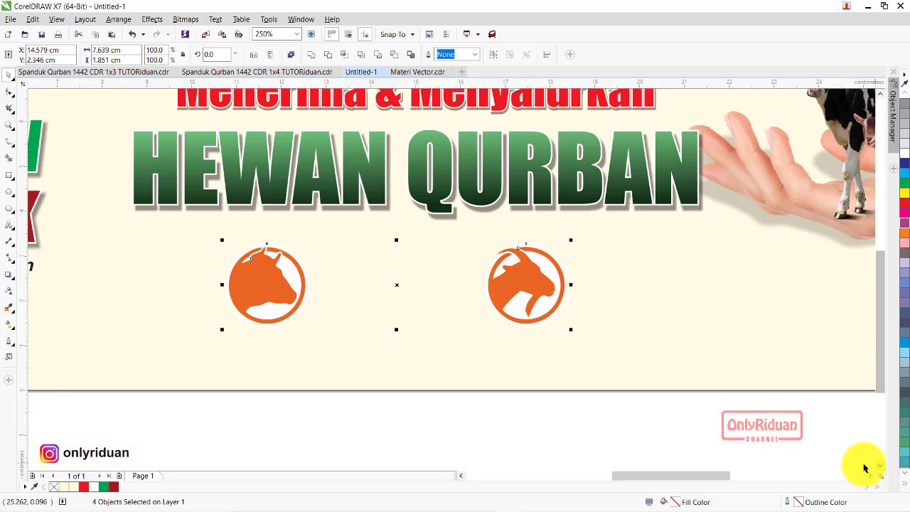
left_click(11, 176)
Draw a rounded pill bar beside the cow icon and place a 70% copy beneath it.
left_click_drag(284, 267, 388, 294)
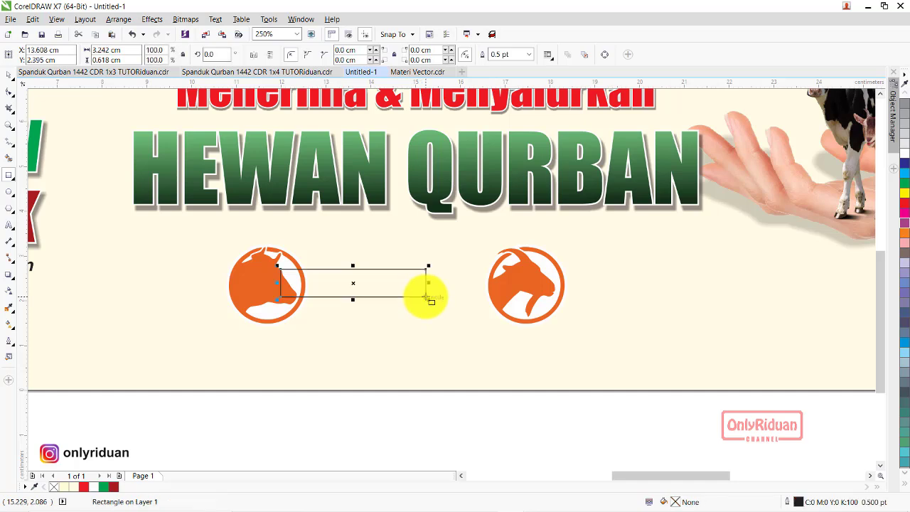
left_click(10, 91)
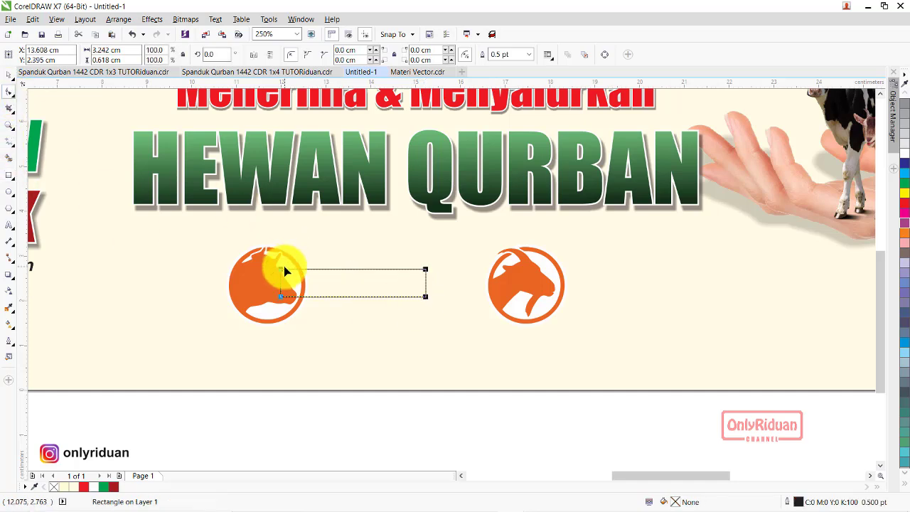
left_click_drag(283, 270, 309, 278)
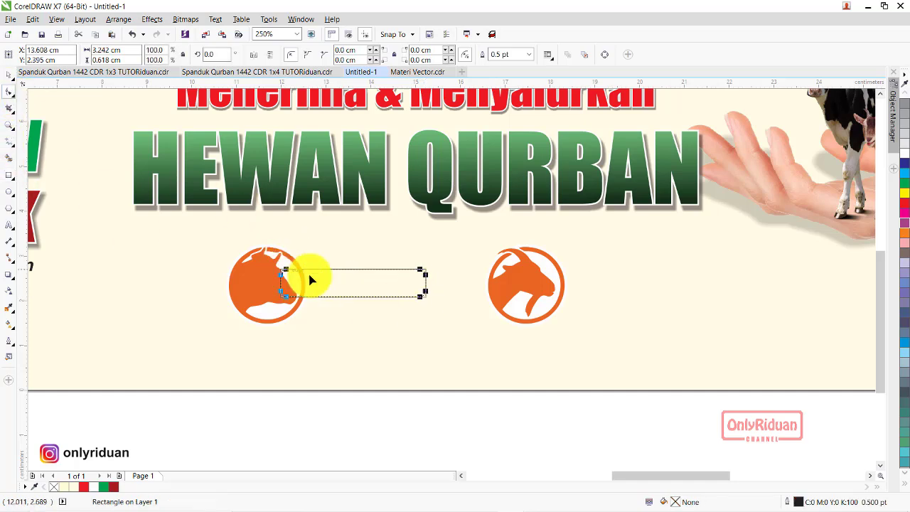
left_click(8, 75)
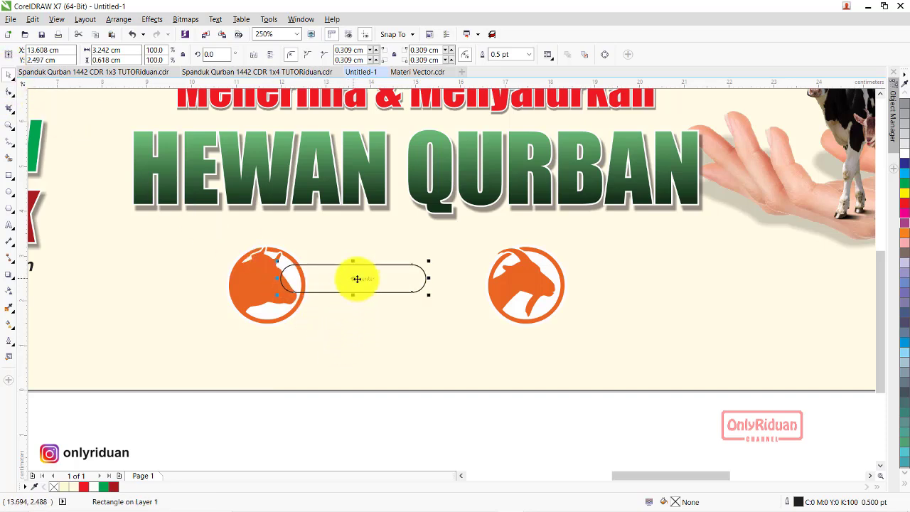
left_click_drag(354, 282, 347, 353)
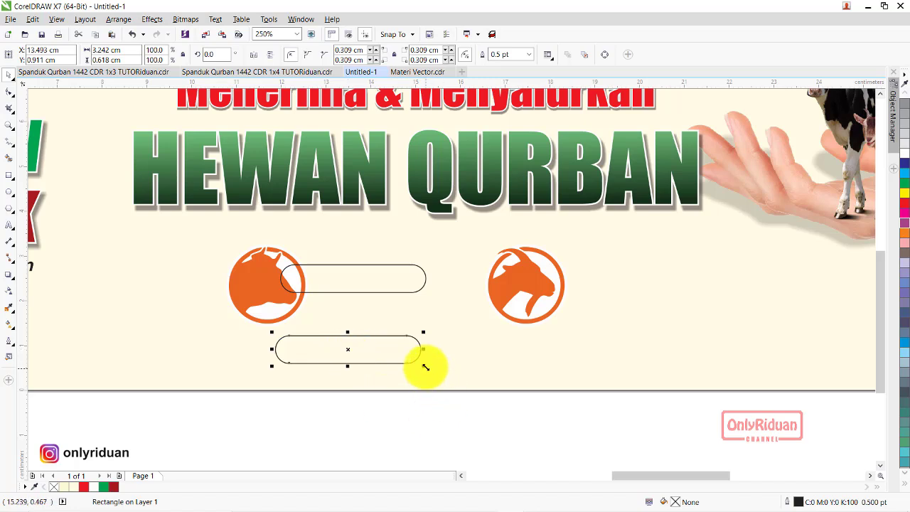
mouse_move(421, 363)
left_mouse_down()
mouse_move(381, 408)
mouse_move(363, 404)
left_mouse_up()
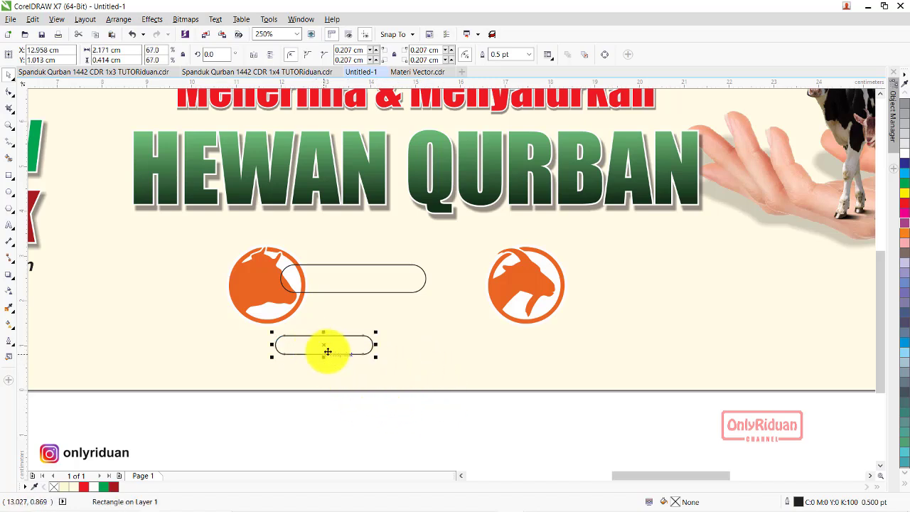
left_click_drag(325, 349, 332, 302)
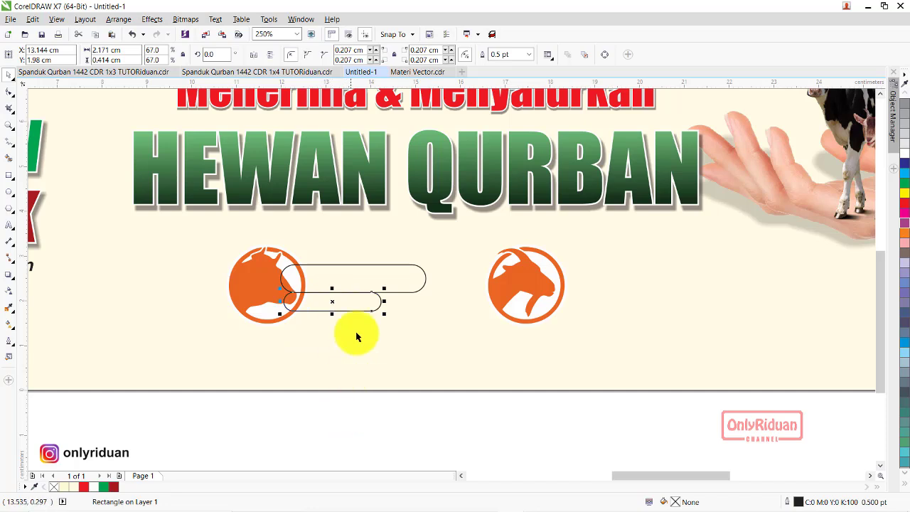
Fill the upper bar green and the lower bar yellow.
left_click(351, 290)
left_click(104, 487)
left_click(355, 365)
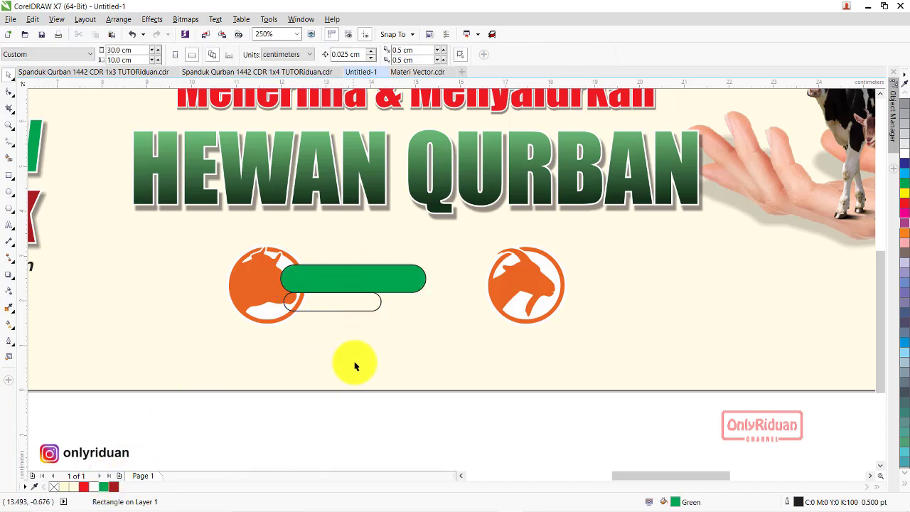
left_click(358, 306)
left_click(905, 195)
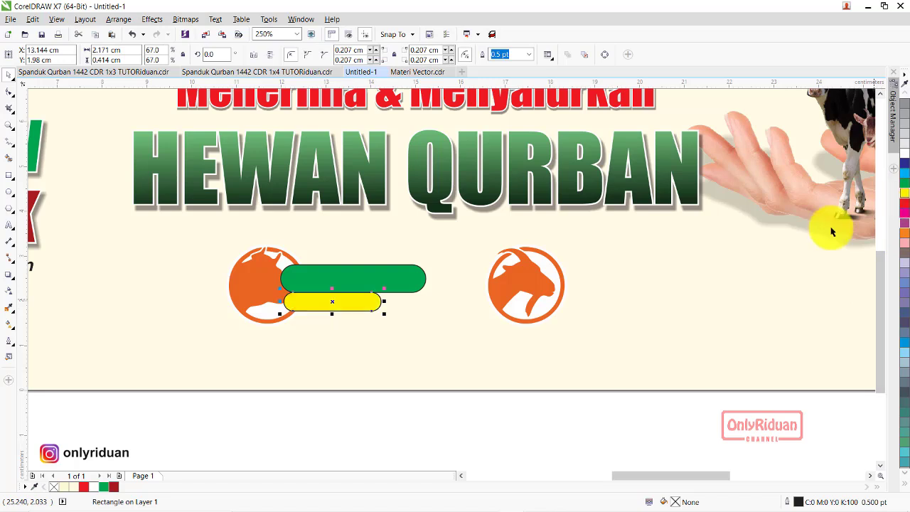
left_click_drag(332, 411, 213, 234)
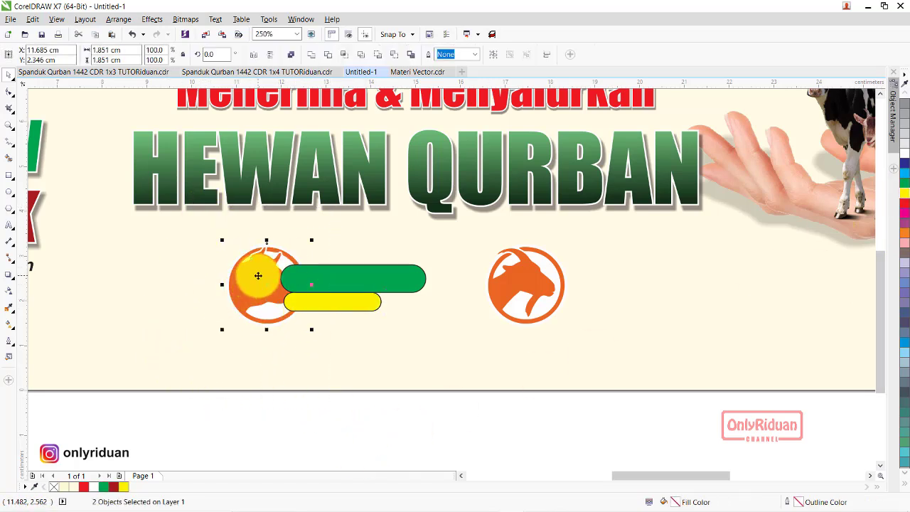
Bring the cow icon to the front of the page, above the bars.
right_click(256, 277)
mouse_move(284, 165)
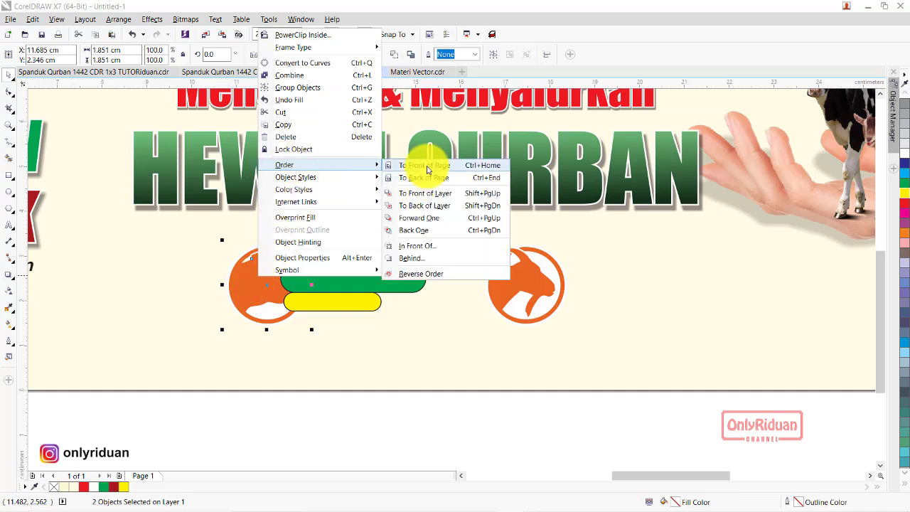
left_click(424, 164)
left_click(356, 406)
scroll(375, 314, "down", 2)
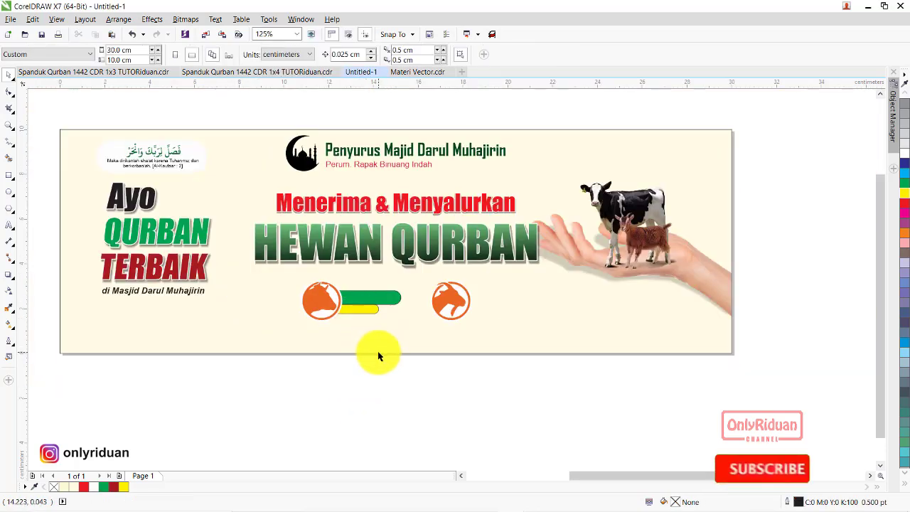
left_click(93, 71)
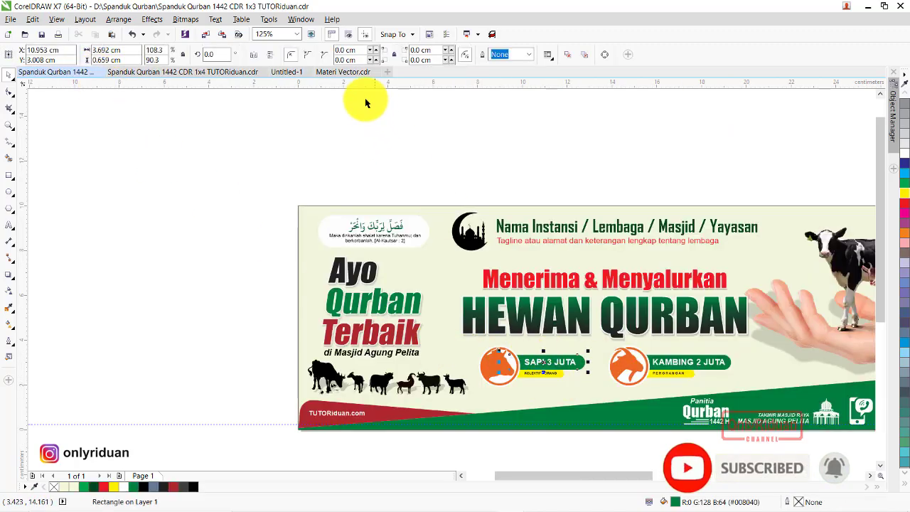
Stretch the green and yellow bars wider to the right in Untitled-1.
left_click(289, 71)
scroll(412, 391, "up", 2)
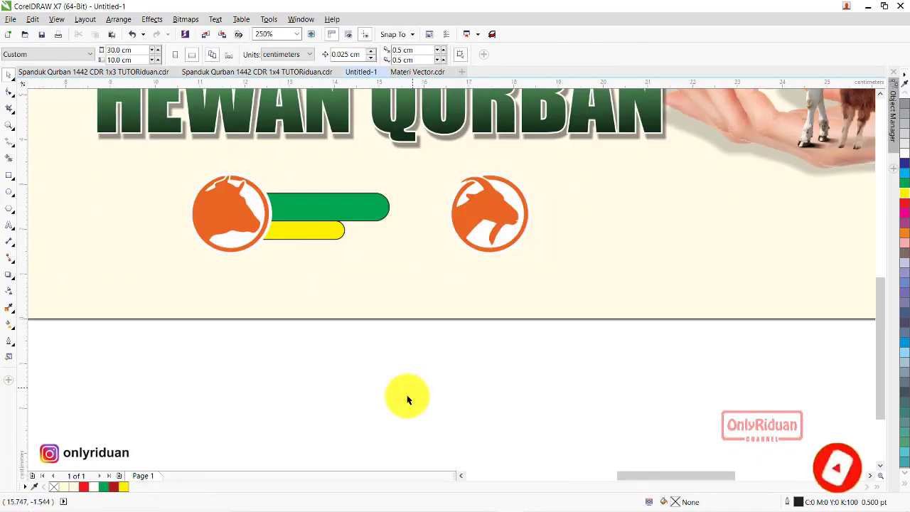
left_click(349, 215)
left_click(326, 237, "shift")
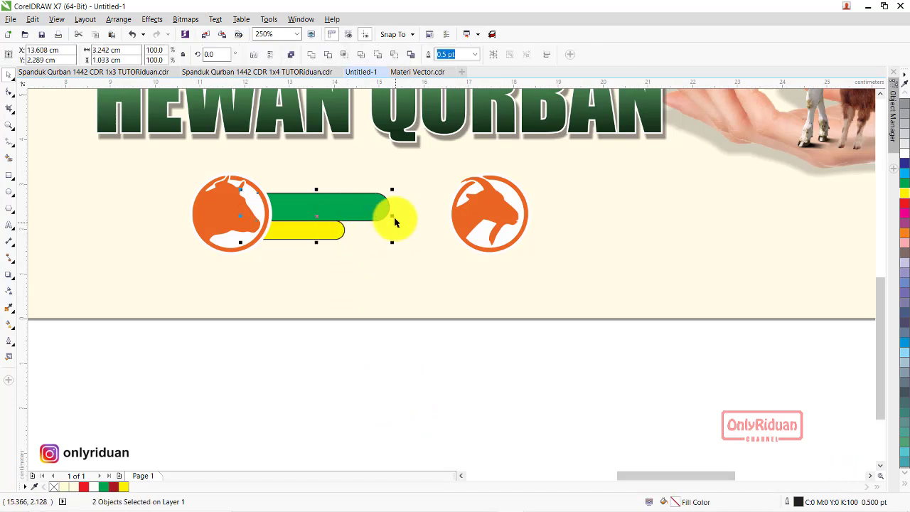
left_click_drag(392, 214, 401, 219)
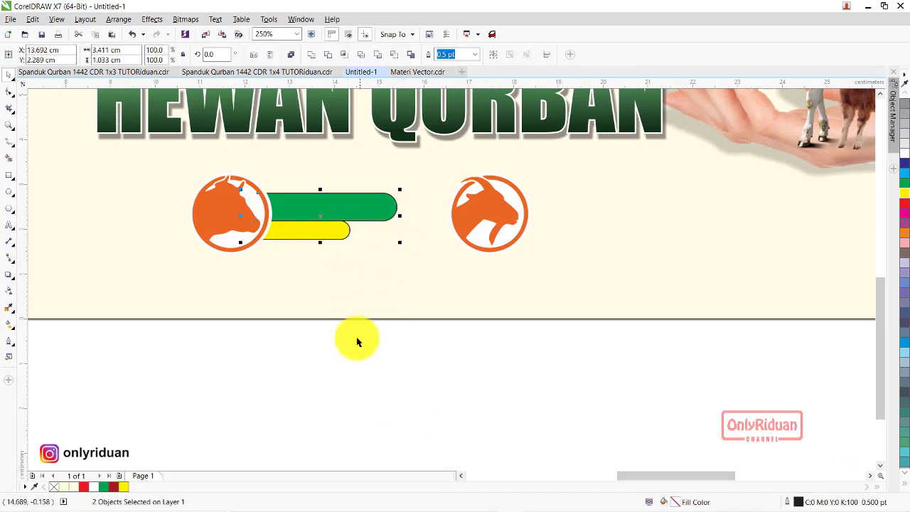
left_click(358, 340)
scroll(307, 246, "up", 4)
scroll(311, 242, "down", 4)
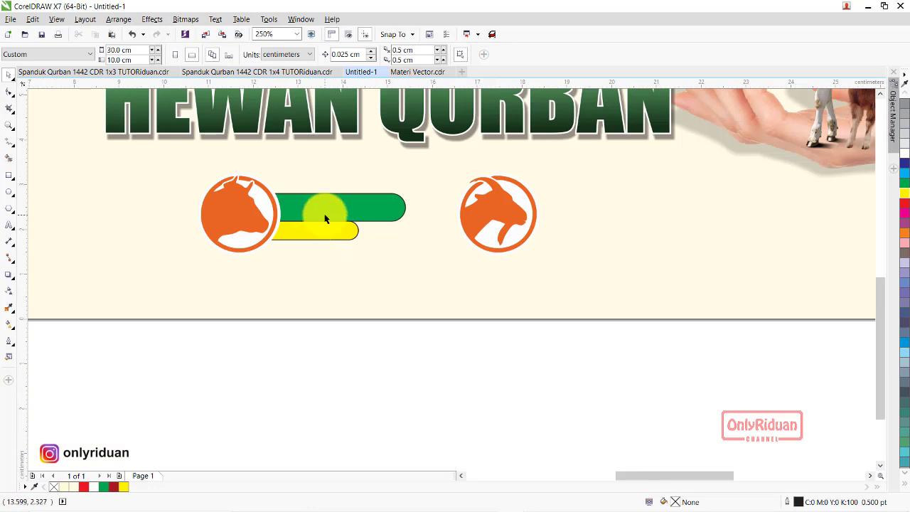
Set both bars' outline width to None.
left_click_drag(455, 372, 234, 170)
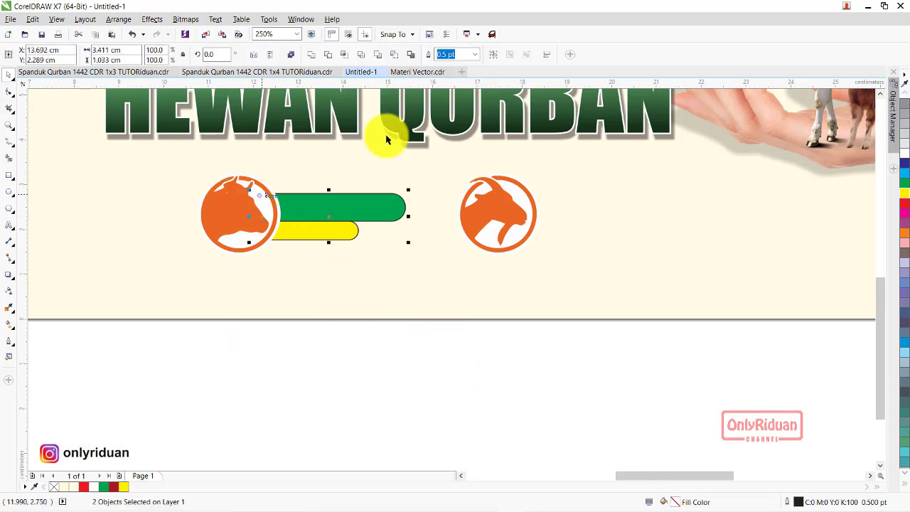
left_click(475, 55)
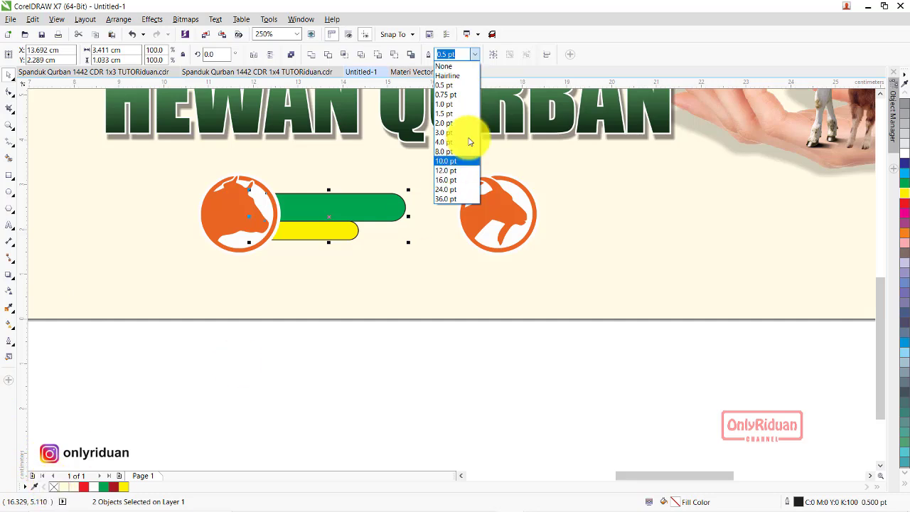
left_click(466, 67)
left_click(372, 355)
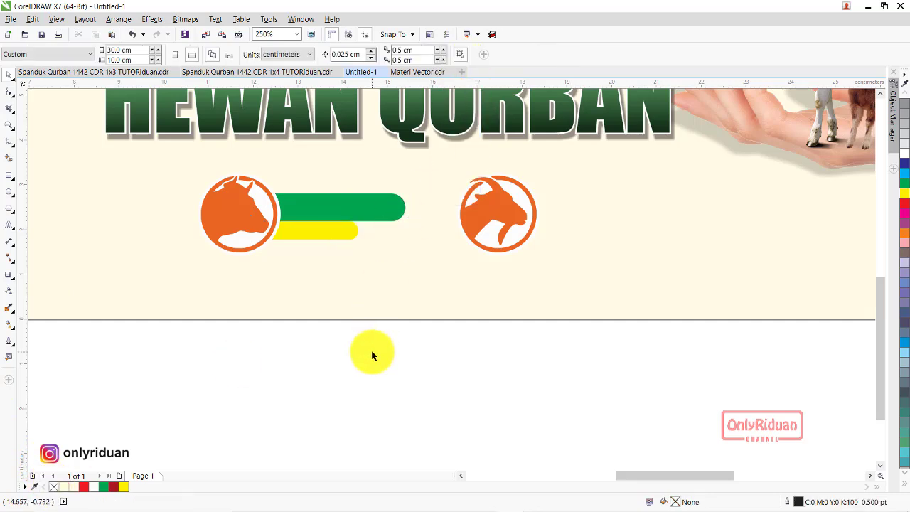
Set the SAPI 3 JUTA text in the 1x3 banner to 11 pt.
left_click(125, 72)
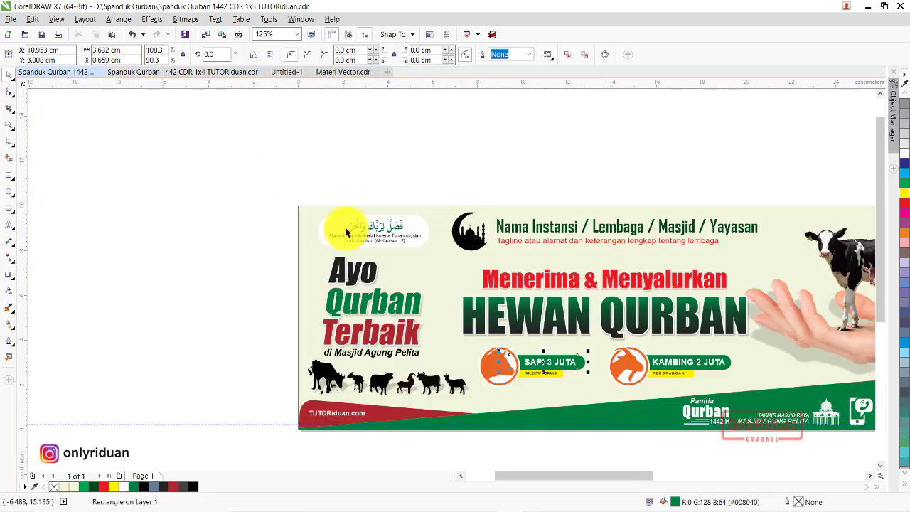
left_click(543, 367)
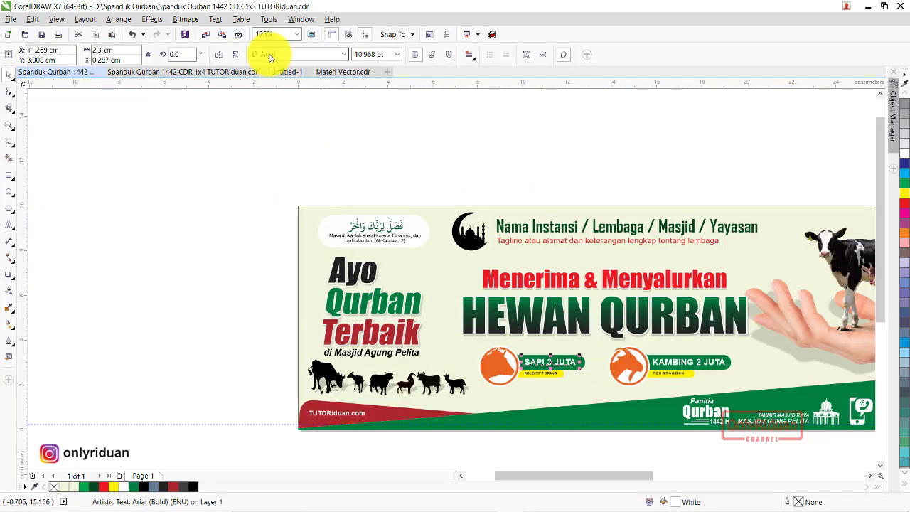
left_click(379, 55)
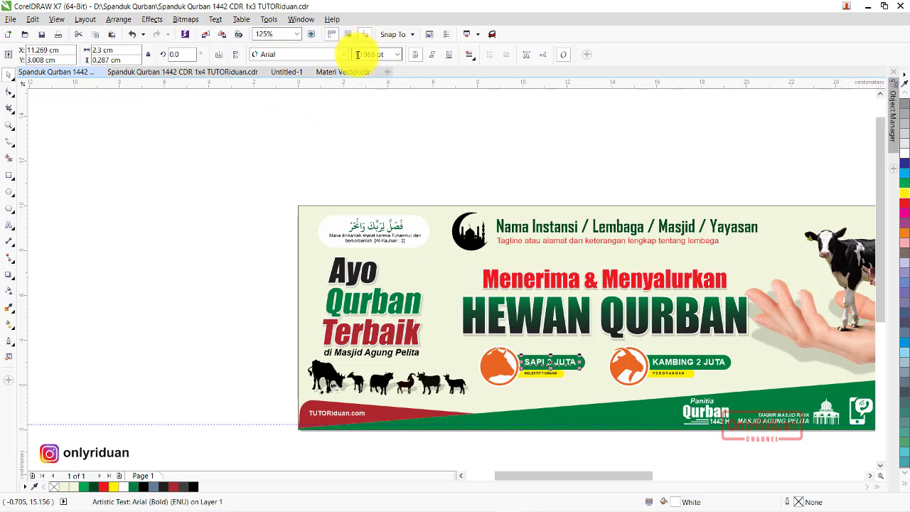
left_click(376, 54)
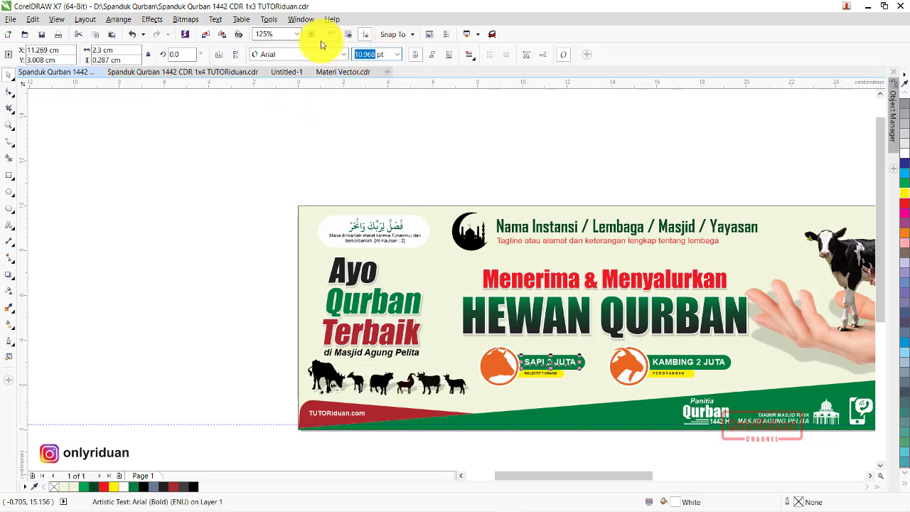
type("11")
key("Return")
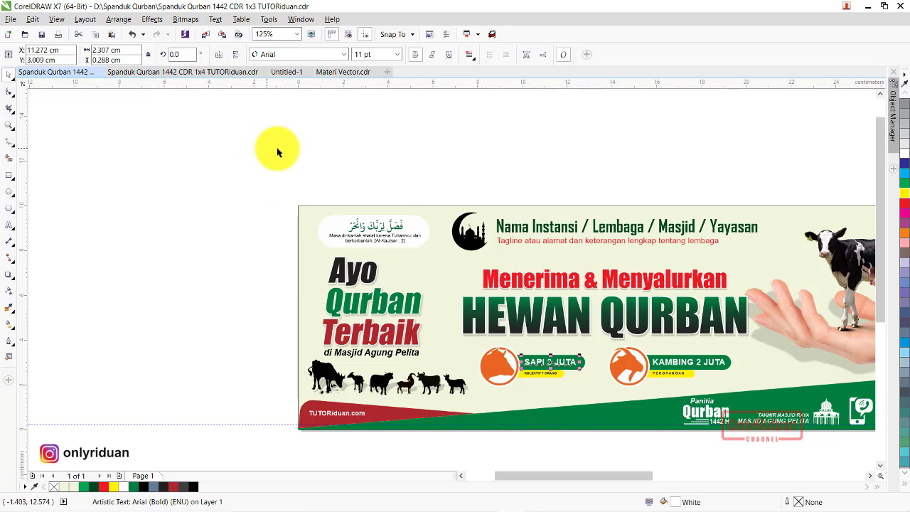
Check the KAMBING and KOLEKTIF 7 ORANG text sizes, then return to Untitled-1.
left_click(373, 54)
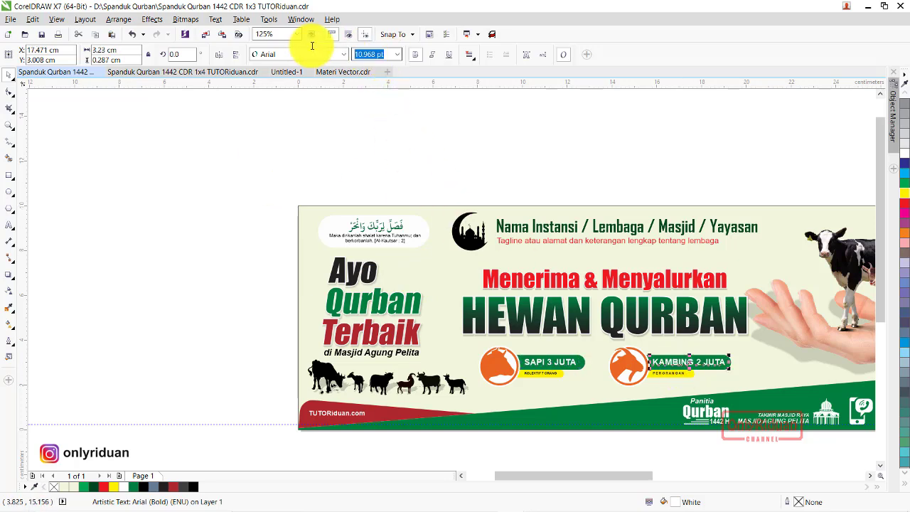
left_click(519, 436)
left_click(539, 377)
scroll(538, 376, "up", 2)
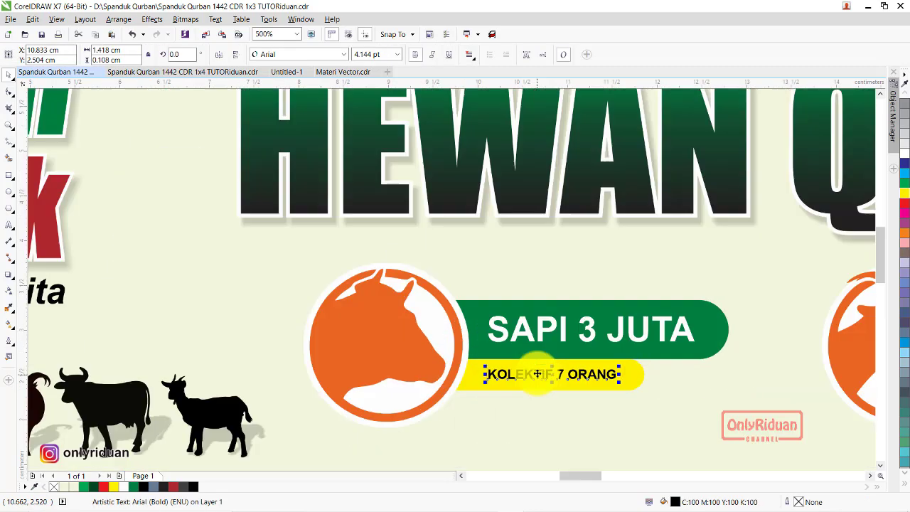
scroll(538, 380, "up", 1)
scroll(539, 383, "down", 1)
scroll(539, 383, "down", 1)
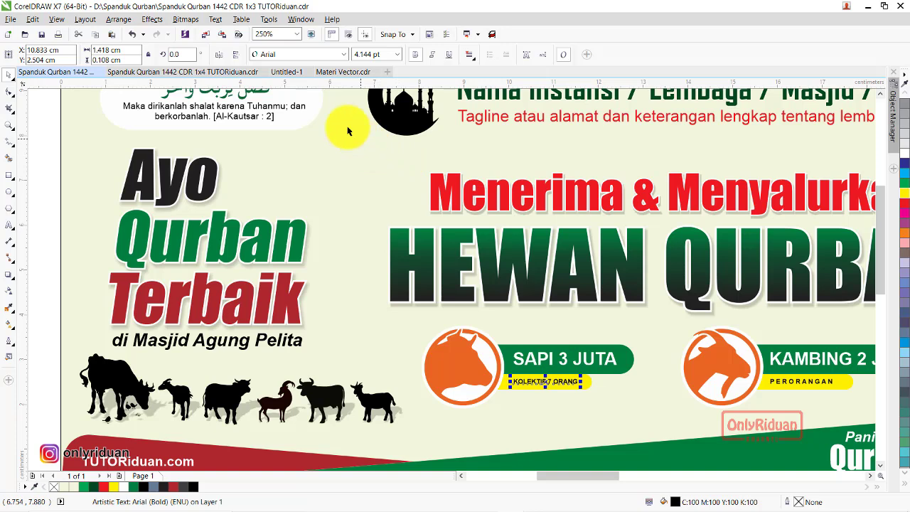
left_click(295, 71)
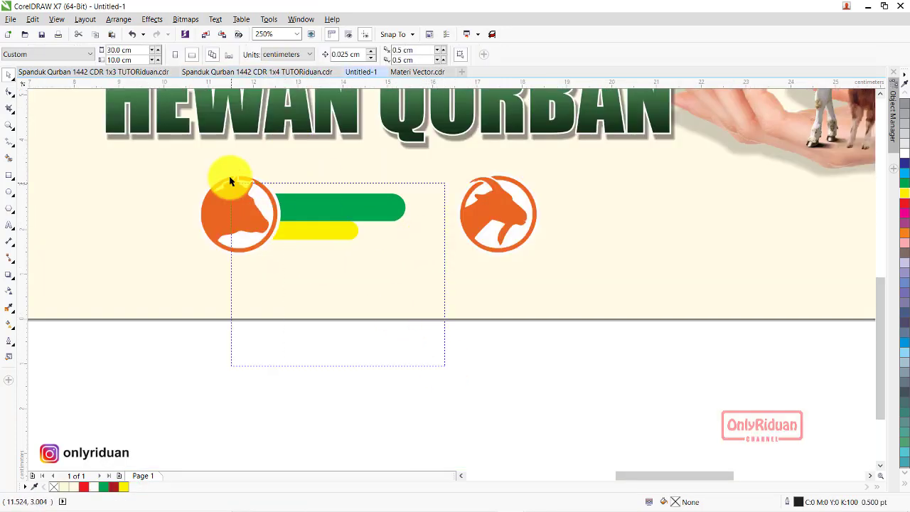
Copy the green and yellow bars beside the goat icon.
left_click_drag(441, 359, 229, 179)
left_click_drag(330, 219, 589, 218)
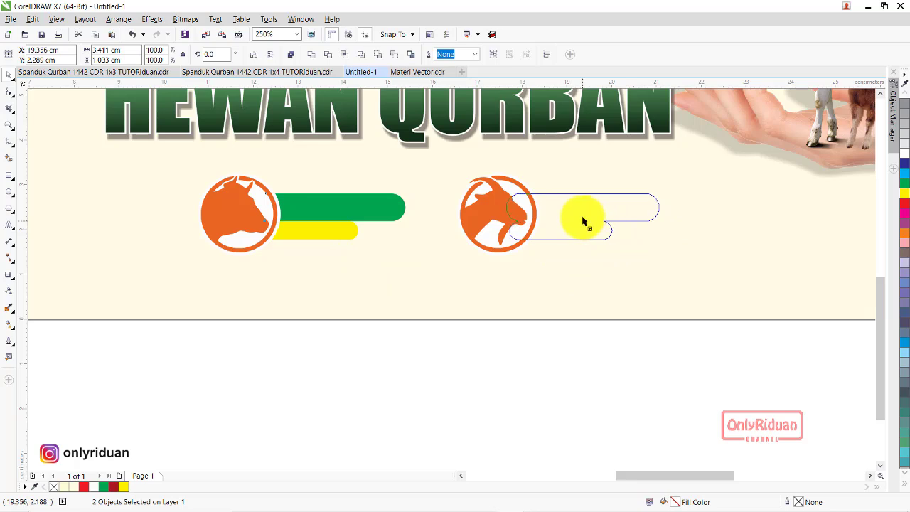
left_click_drag(582, 222, 583, 222)
left_click(534, 325)
Bring the goat icon to the front of the page, then view the 1x3 banner.
left_click_drag(540, 327, 434, 142)
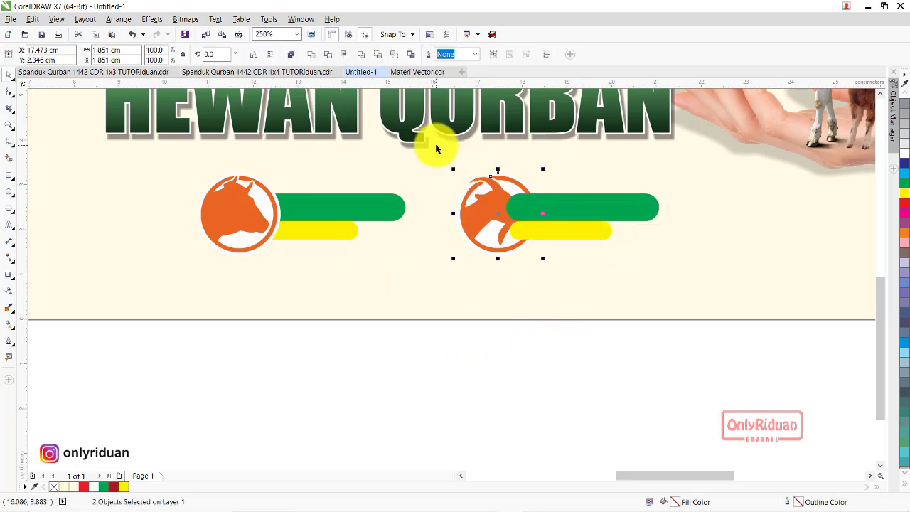
right_click(491, 211)
mouse_move(519, 348)
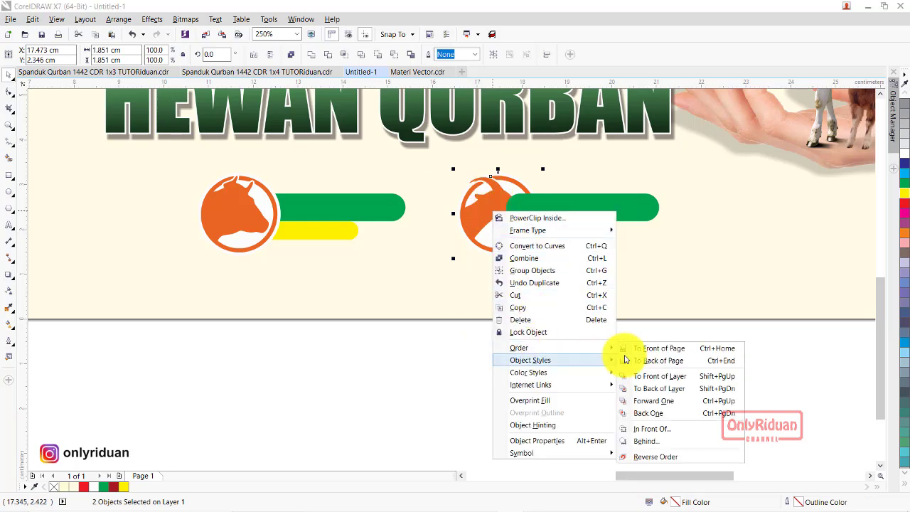
left_click(647, 349)
left_click(576, 390)
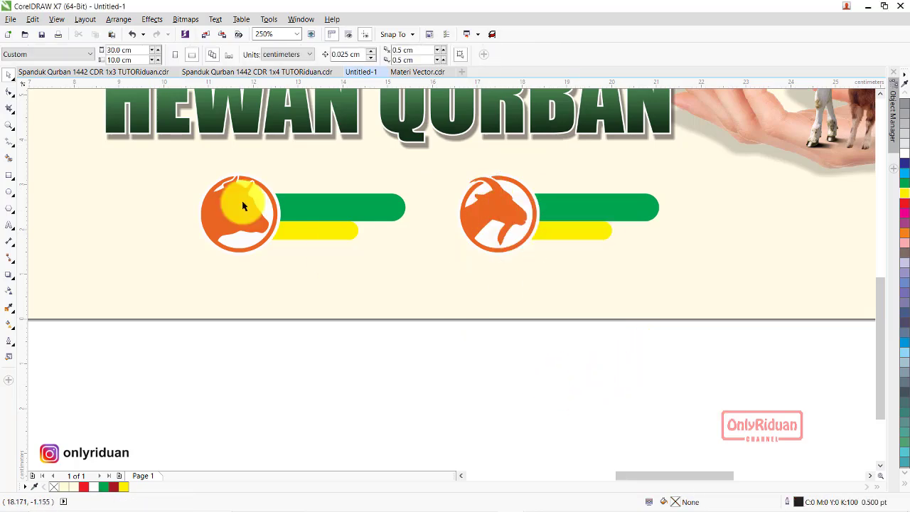
left_click(83, 72)
Copy KOLEKTIF 7 ORANG and KAMBING price texts from the reference and paste them onto the bars.
left_click(538, 403)
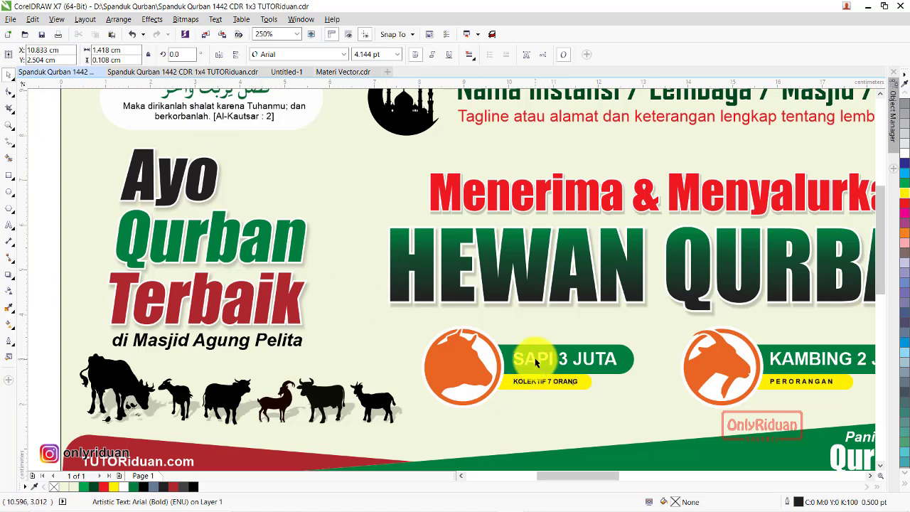
left_click(537, 384, "shift")
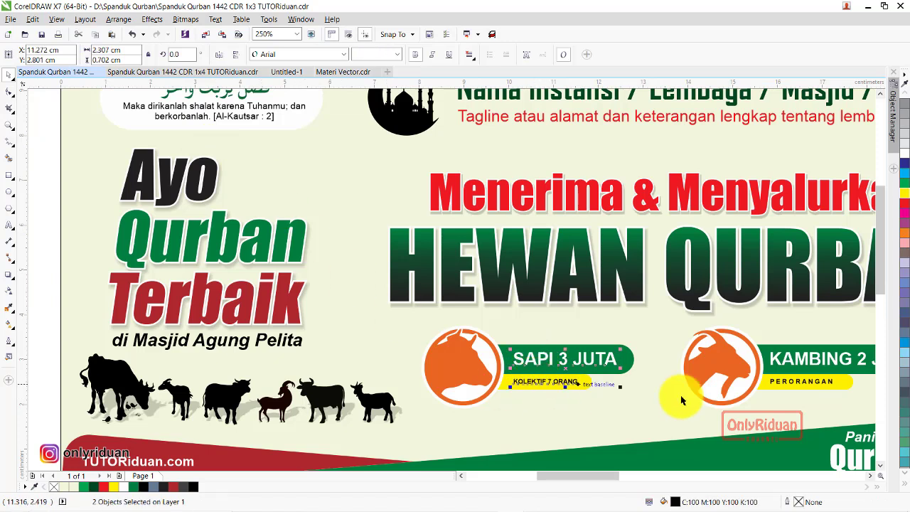
left_click(792, 361, "shift")
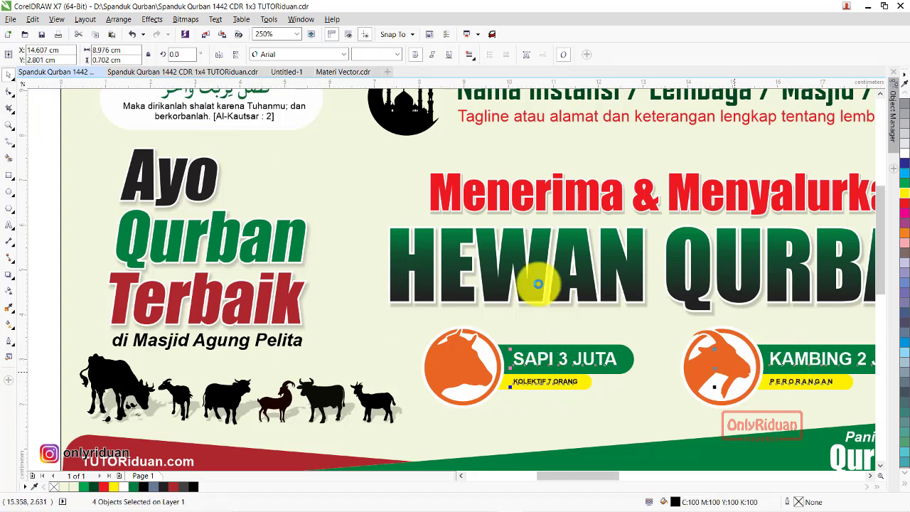
left_click(293, 72)
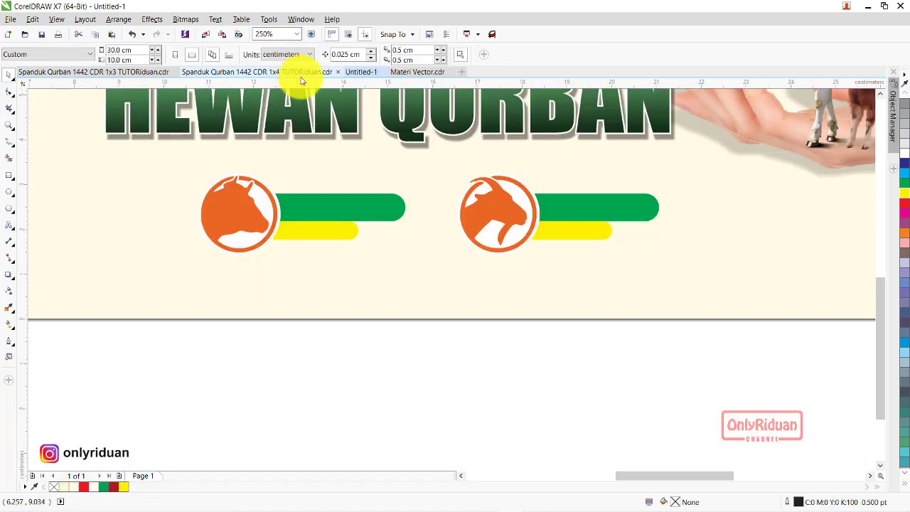
key("ctrl+v")
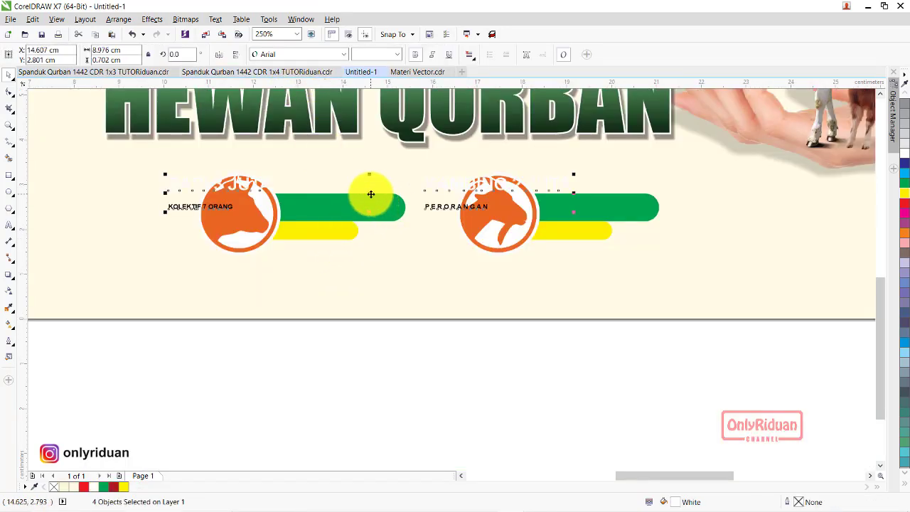
left_click_drag(370, 193, 488, 215)
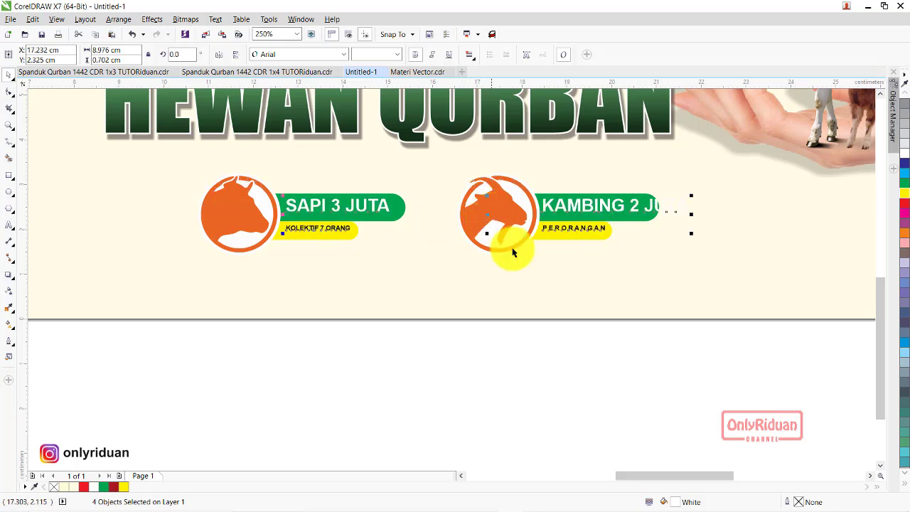
left_click(561, 362)
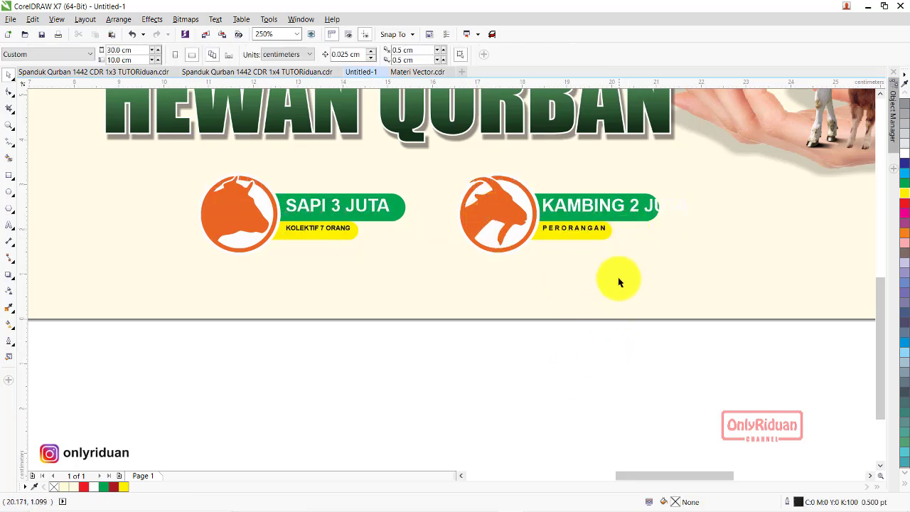
Lengthen the KAMBING green bar to fit KAMBING 2 JUTA.
left_click(637, 220)
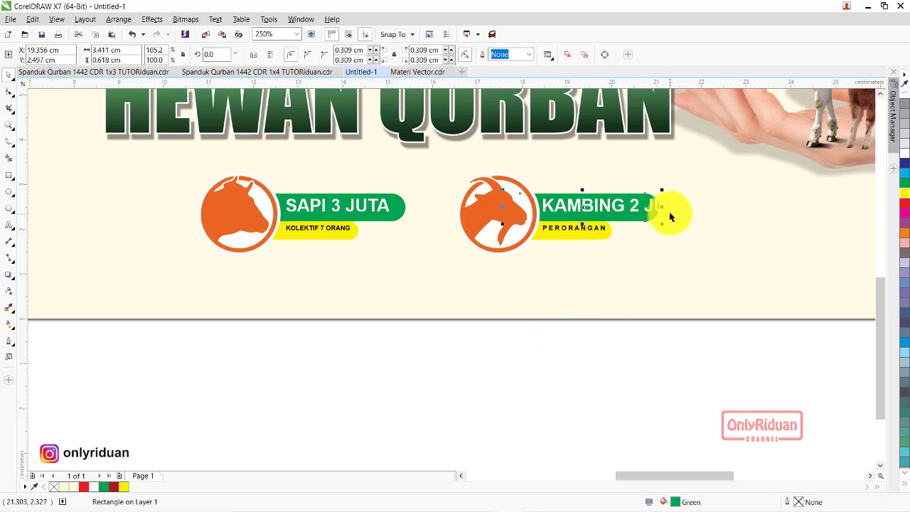
left_click_drag(658, 209, 681, 214)
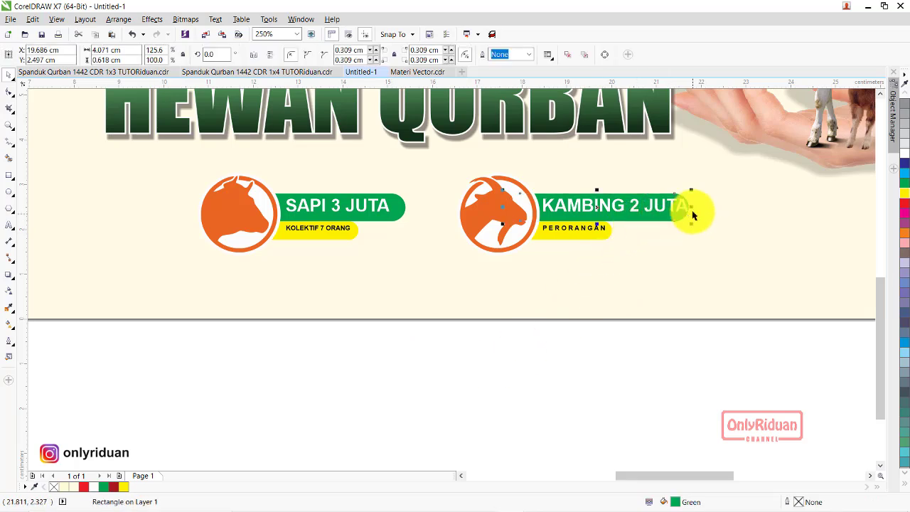
left_click_drag(699, 208, 697, 208)
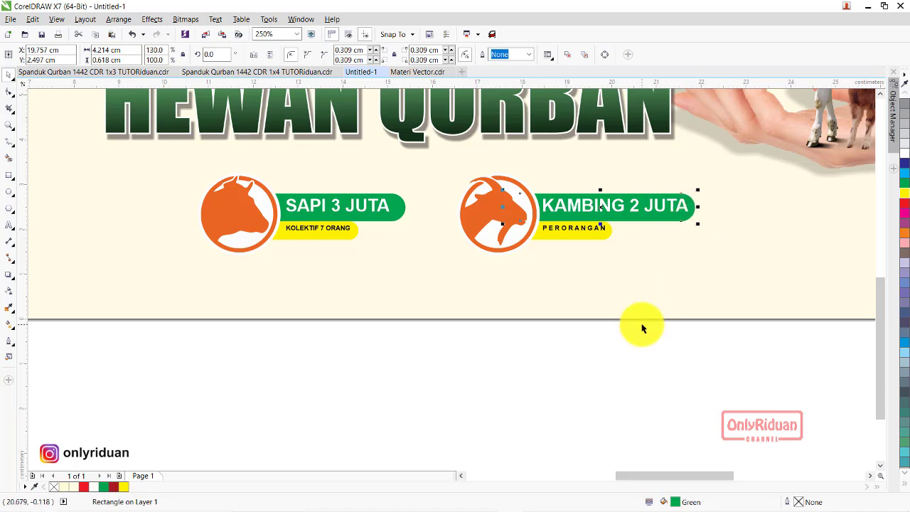
left_click_drag(398, 213, 408, 214)
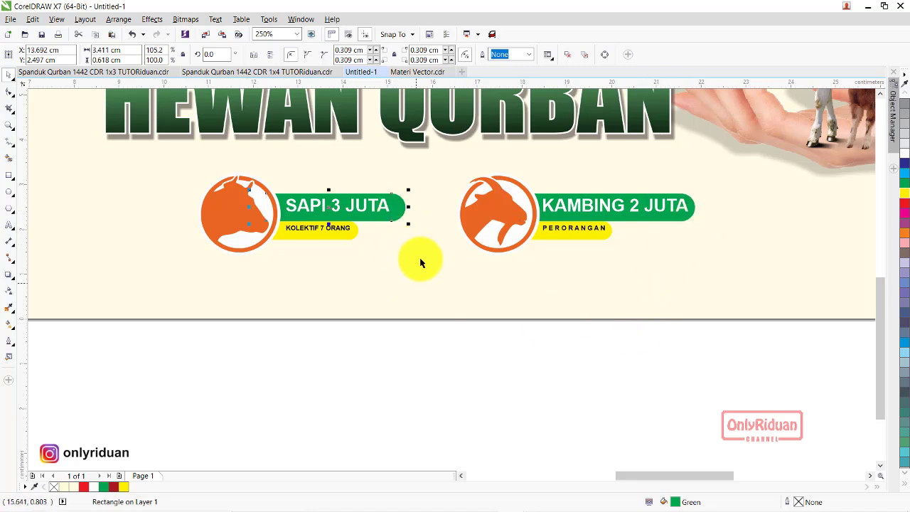
left_click(603, 210)
left_click(414, 345)
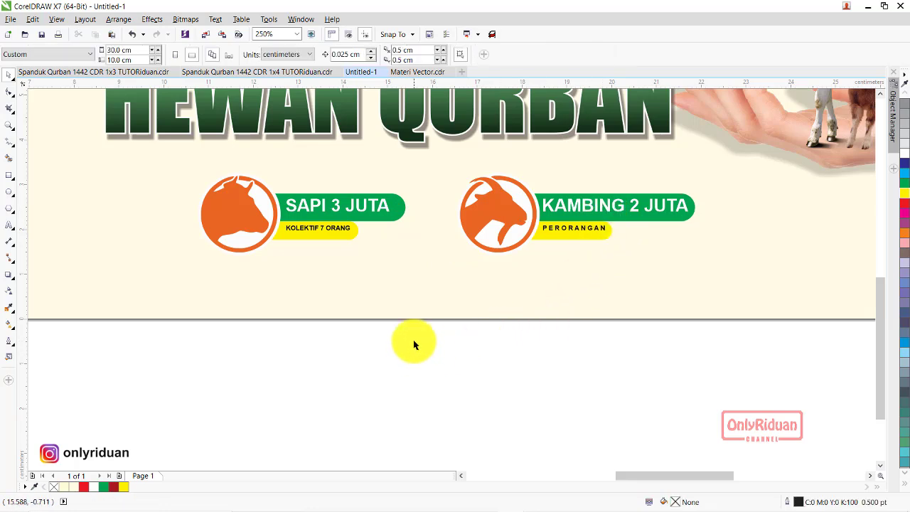
Centre SAPI 3 JUTA and KAMBING 2 JUTA vertically on their green bars.
left_click(338, 214)
left_click(405, 208, "shift")
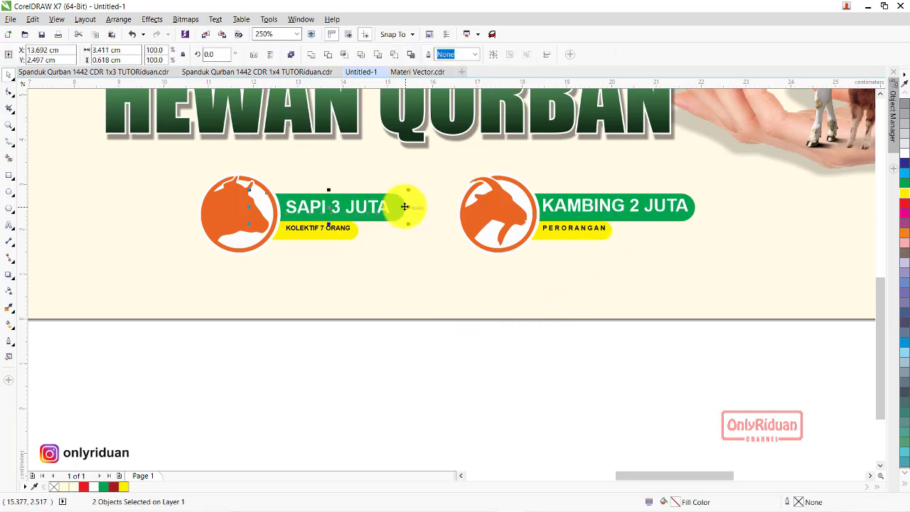
left_click(469, 341)
left_click(577, 211)
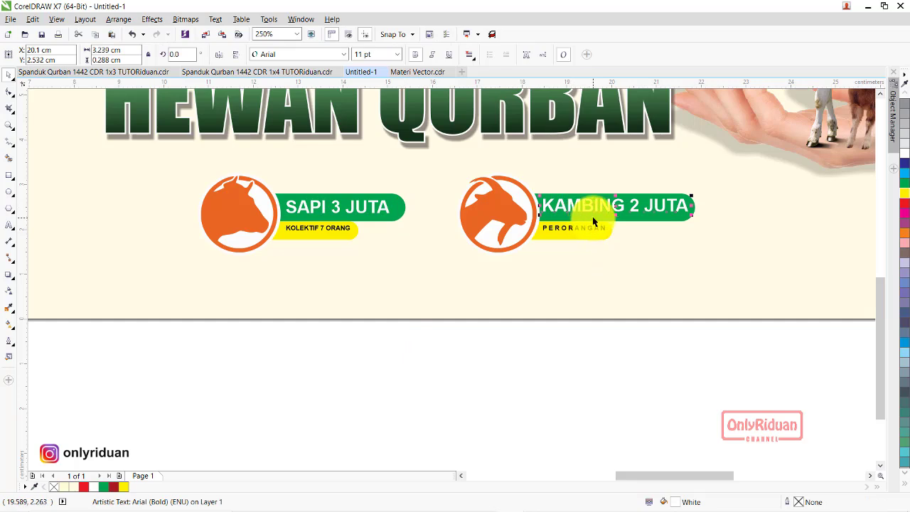
left_click(592, 216, "shift")
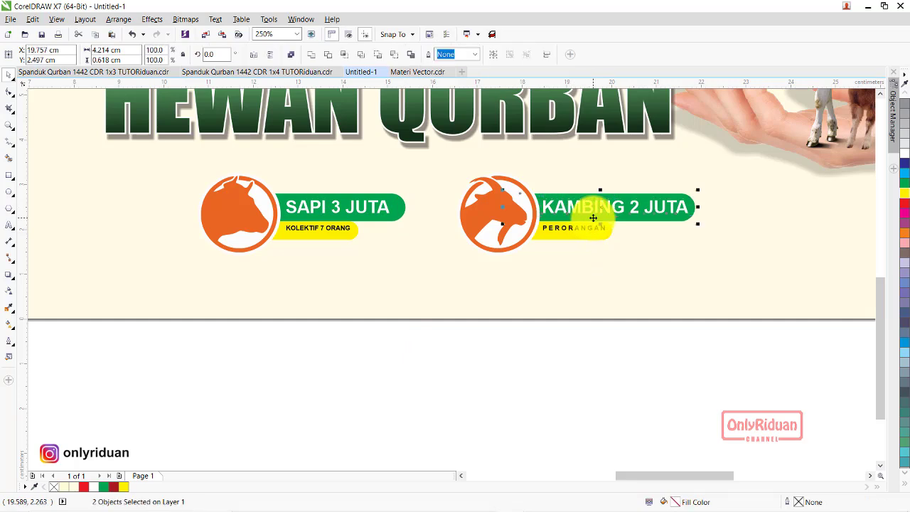
left_click(595, 343)
Align PERORANGAN and KOLEKTIF 7 ORANG vertically on their yellow bars.
left_click(571, 232)
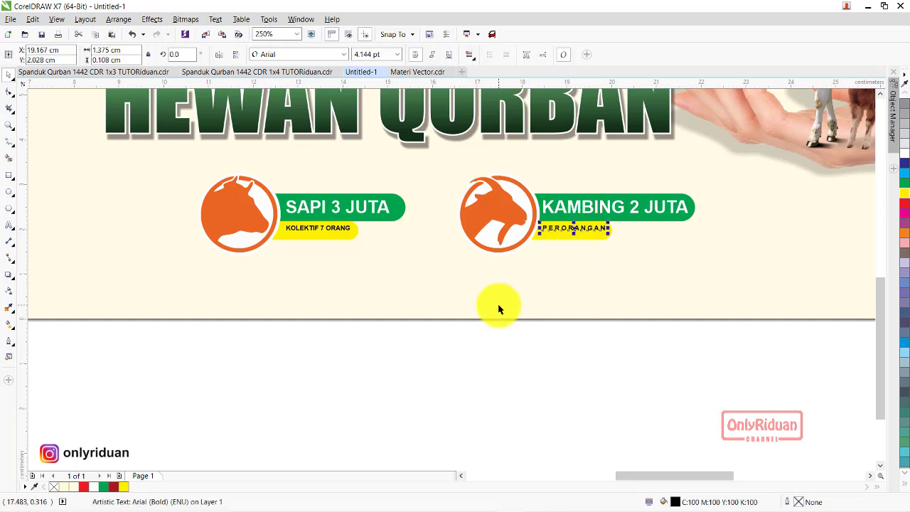
left_click(592, 242, "shift")
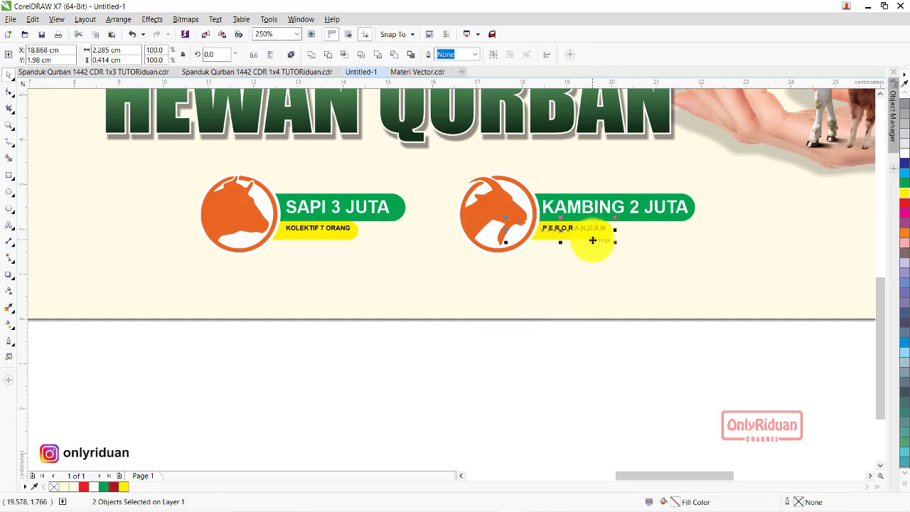
left_click(477, 362)
left_click(327, 236)
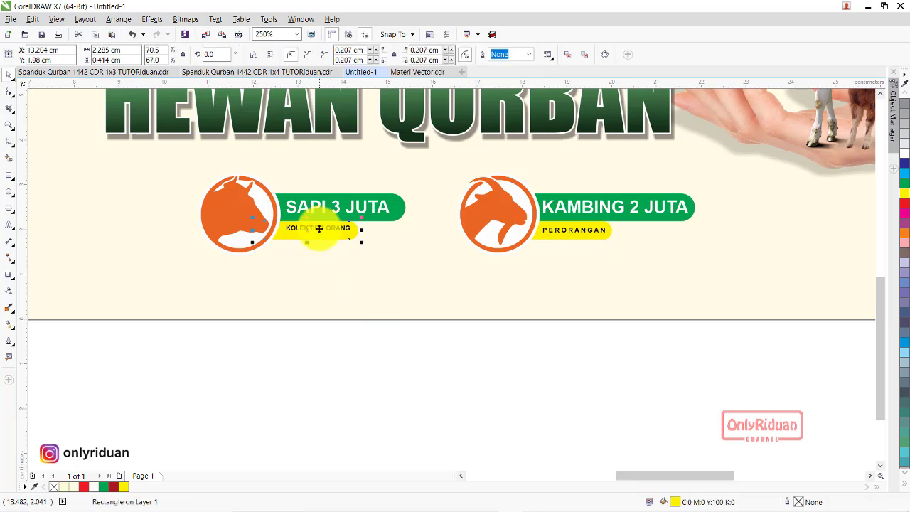
double_click(338, 231)
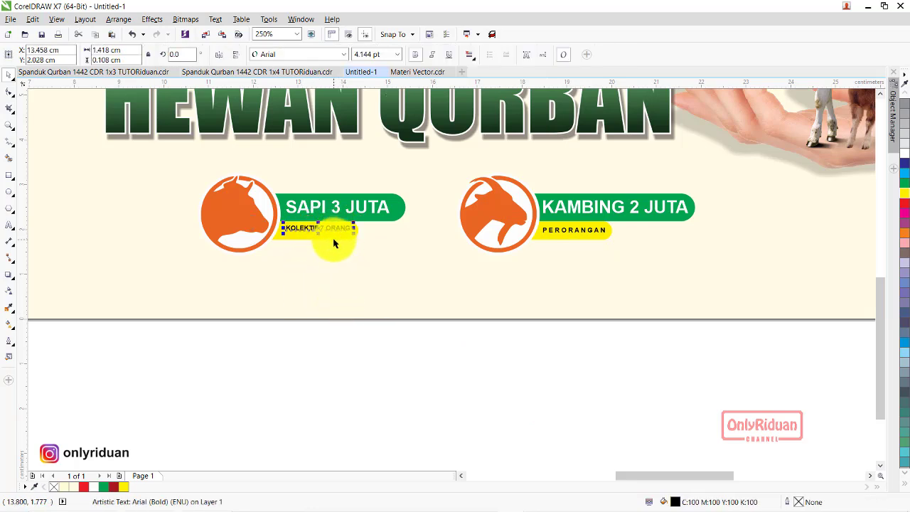
left_click(363, 342)
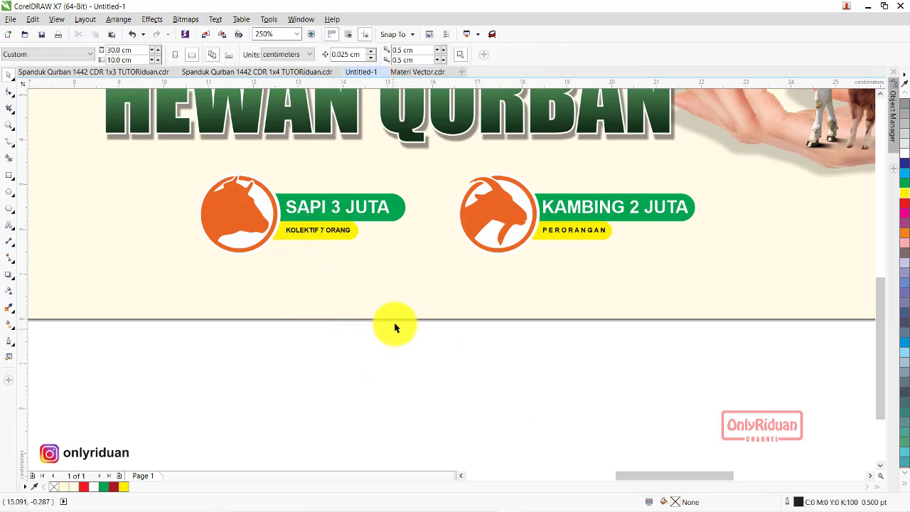
Centre both price badges horizontally on HEWAN QURBAN and nudge them upward.
scroll(396, 328, "down", 1)
left_click_drag(578, 376, 256, 229)
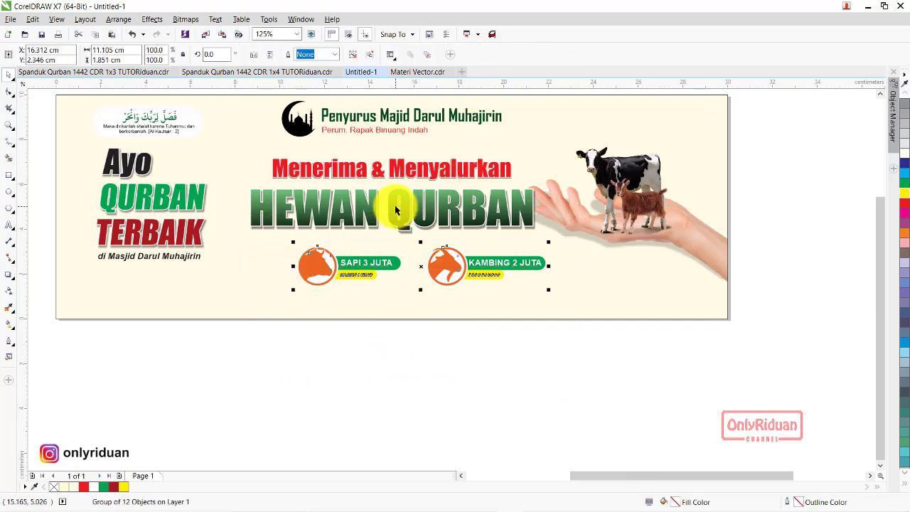
left_click(397, 309)
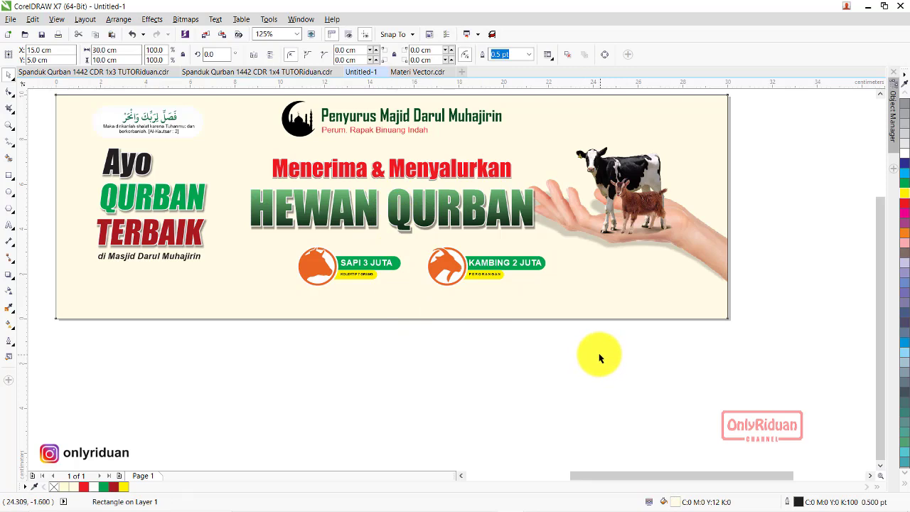
left_click_drag(600, 357, 254, 229)
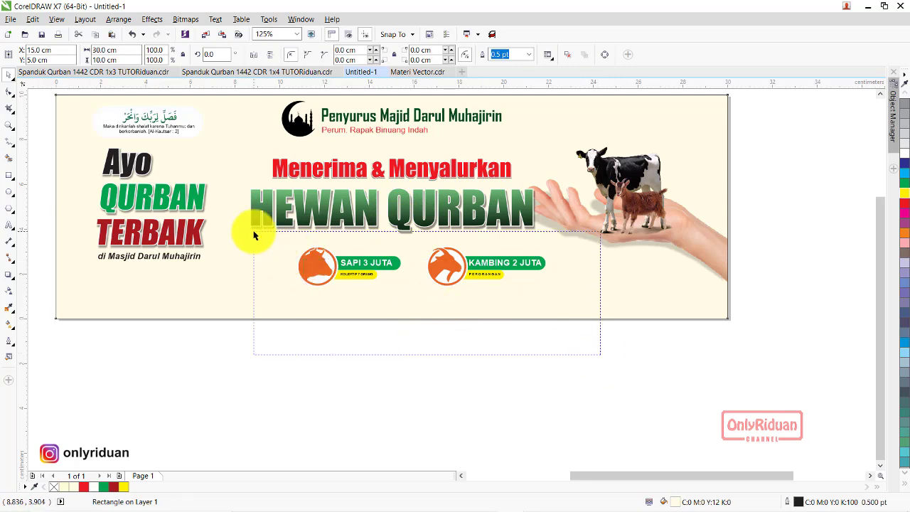
left_click(340, 204, "shift")
key("c")
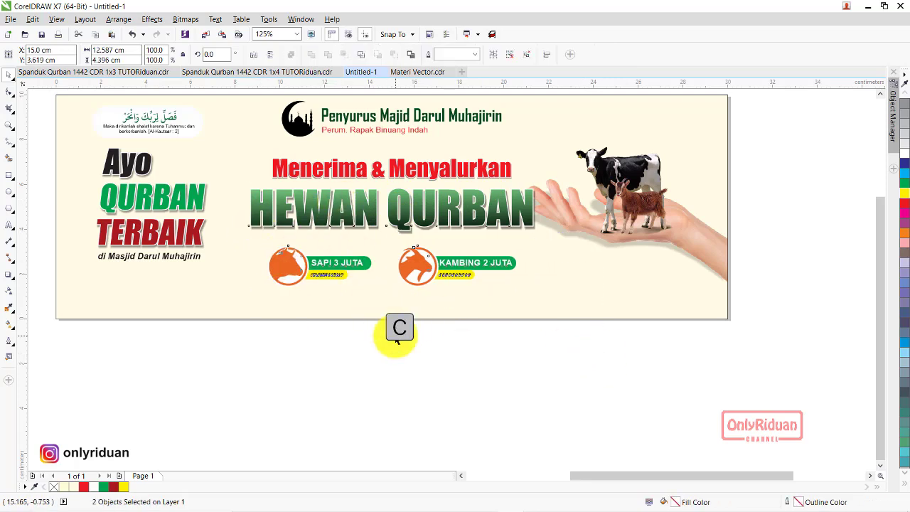
left_click(393, 334)
left_click_drag(560, 372, 234, 231)
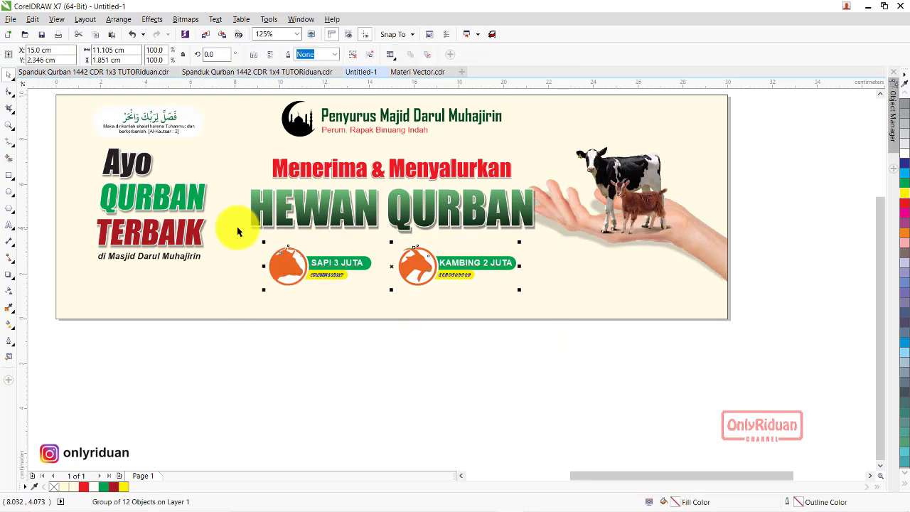
key("Up")
key("Up")
key("Up")
key("Up")
key("Up")
key("Up")
key("Up")
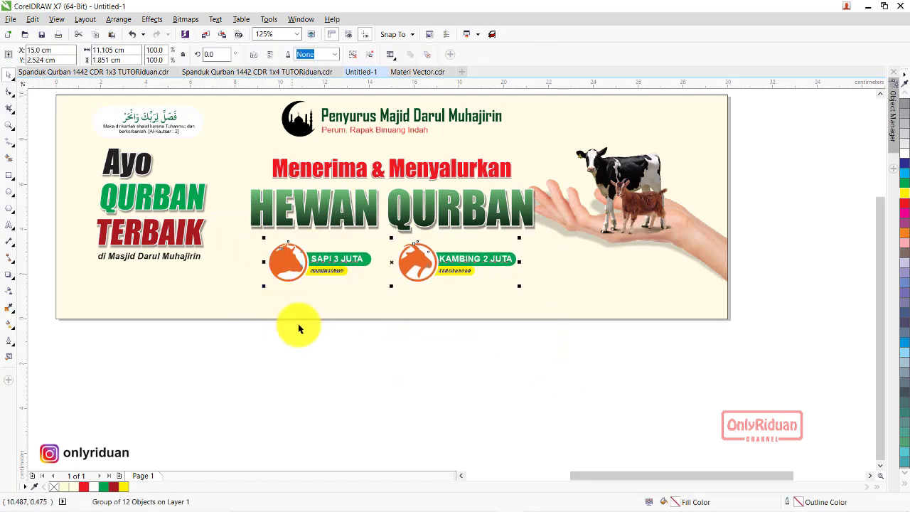
left_click(316, 356)
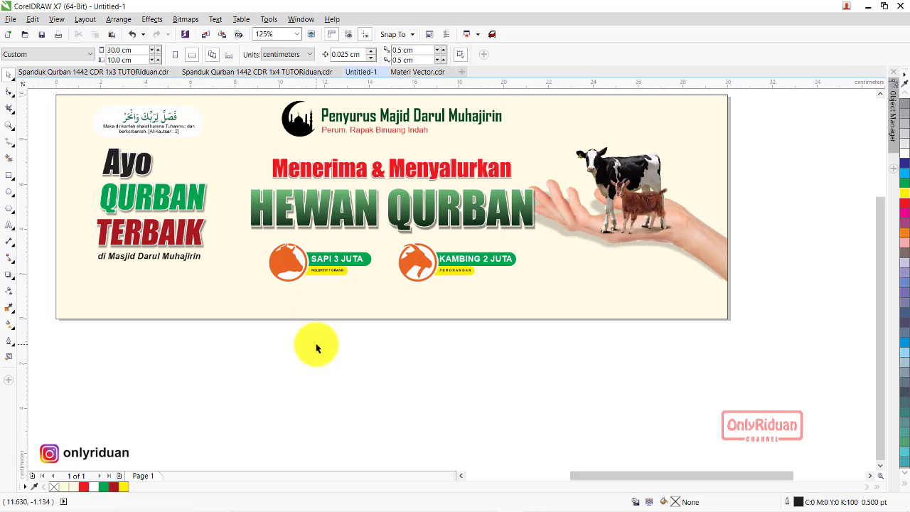
left_click(98, 72)
scroll(46, 202, "down", 2)
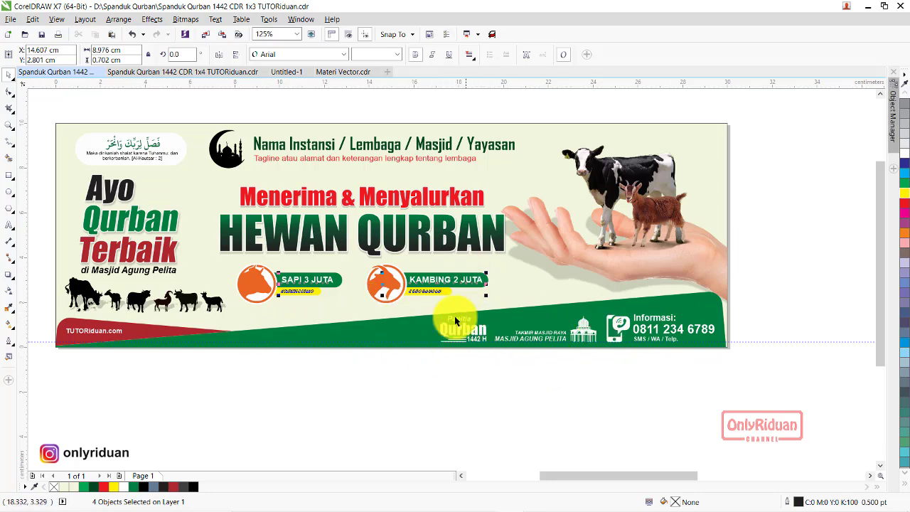
left_click(553, 307)
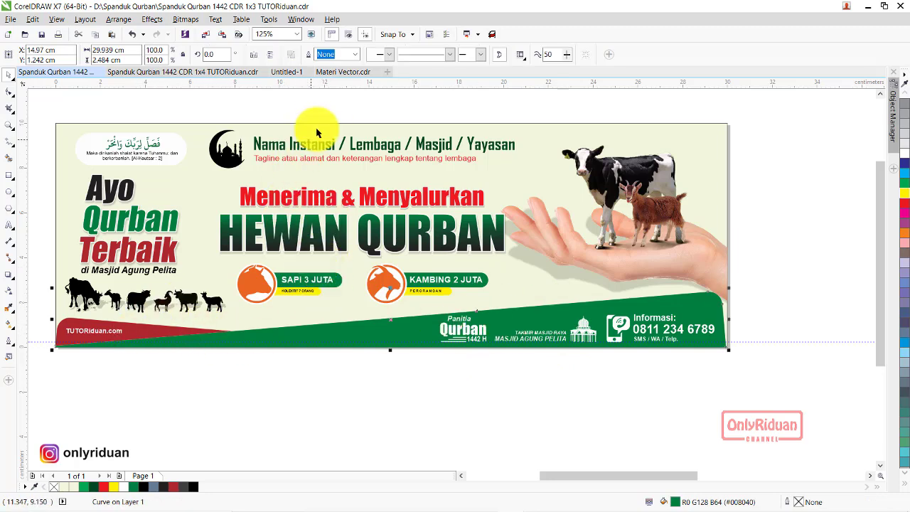
left_click(298, 74)
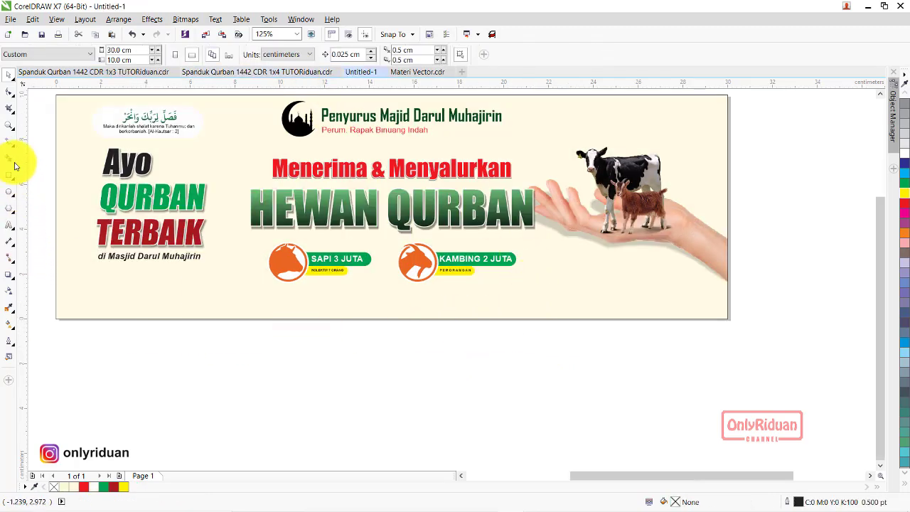
Draw a wide rectangle across the bottom of the banner and round its corners.
left_click(10, 174)
mouse_move(56, 328)
left_mouse_down()
mouse_move(736, 422)
mouse_move(727, 426)
left_mouse_up()
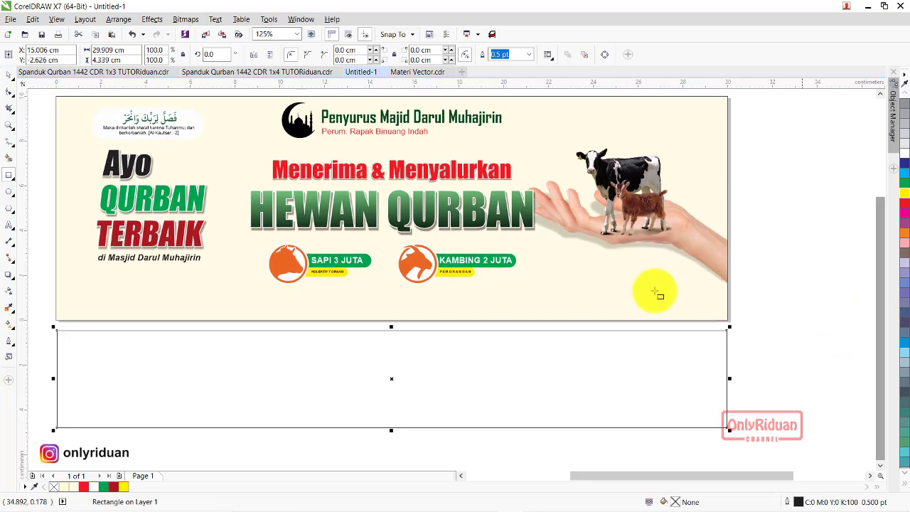
left_click(879, 469)
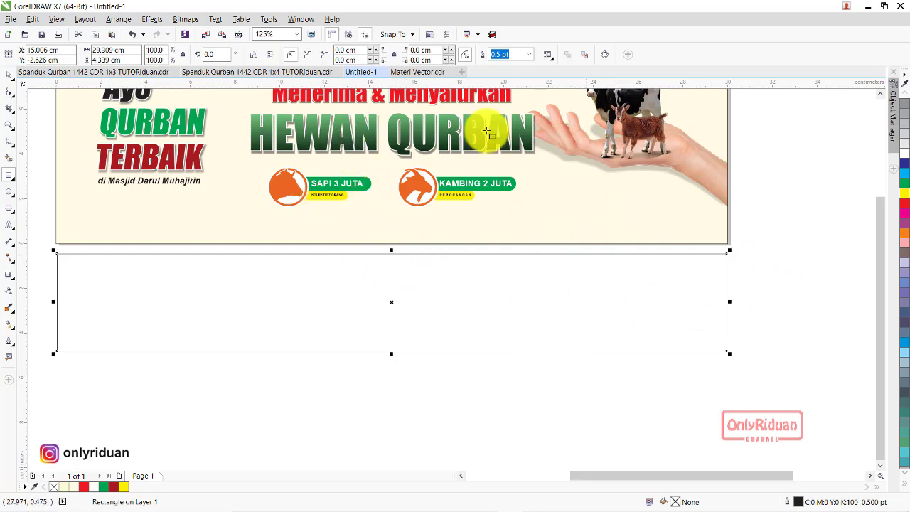
left_click(10, 91)
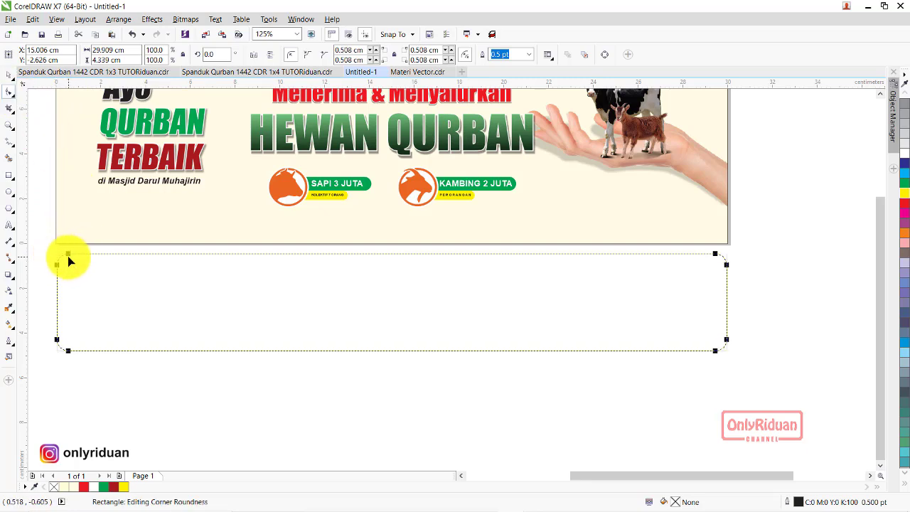
left_click_drag(68, 262, 77, 261)
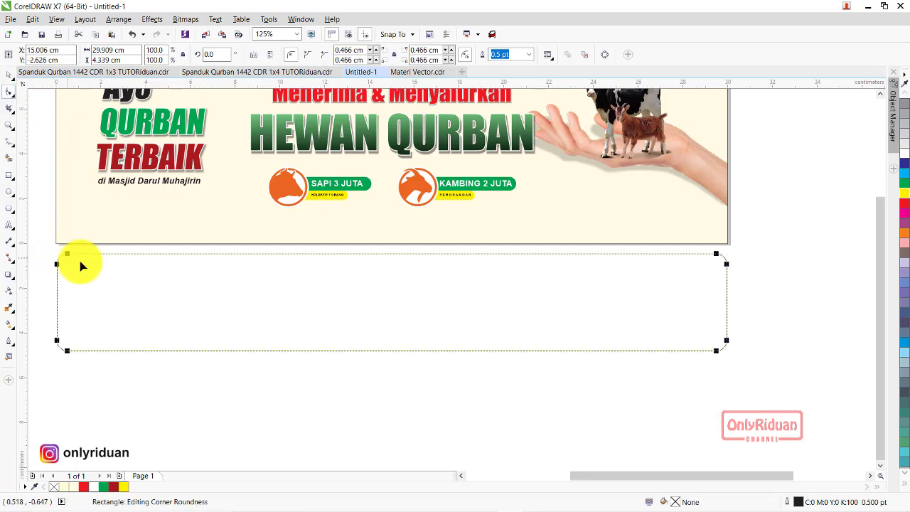
left_click(9, 76)
Fill the rounded rectangle green, tilt it about 2.5°, and move it over the banner's bottom edge.
left_click(103, 486)
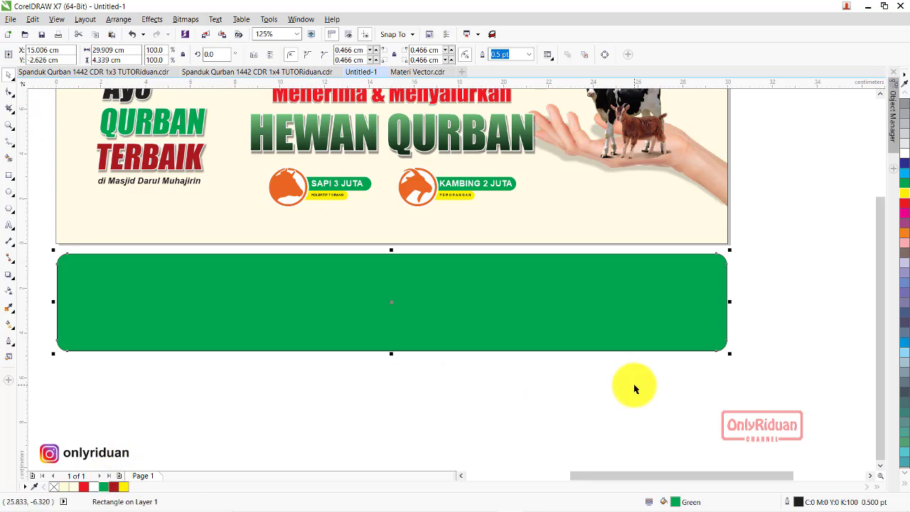
left_click(481, 288)
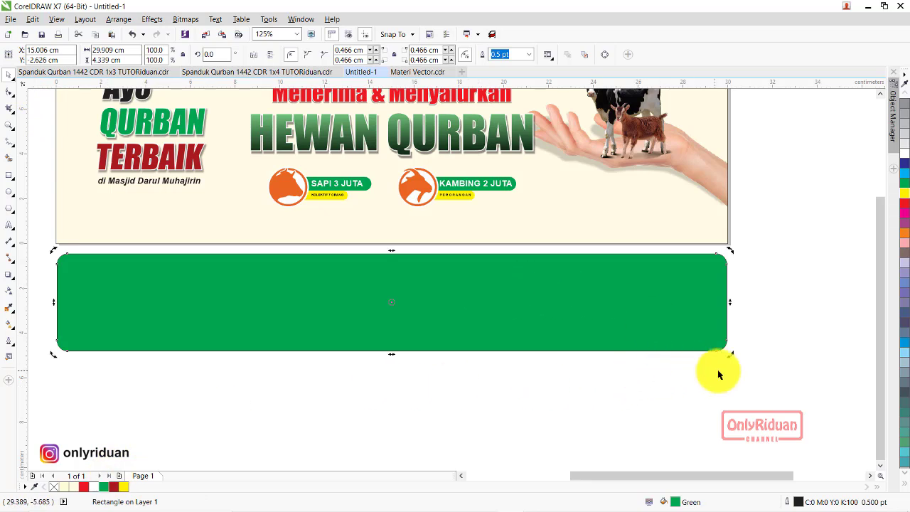
left_click_drag(731, 357, 739, 355)
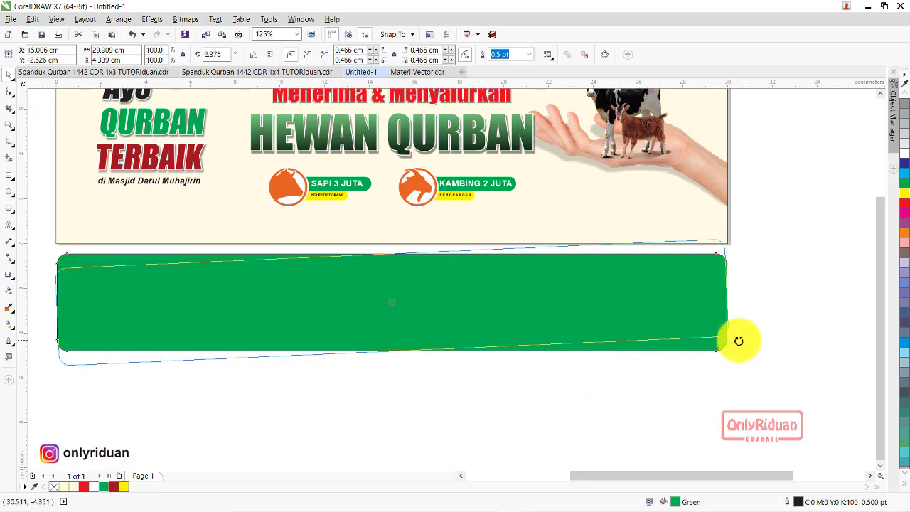
left_click_drag(642, 324, 642, 285)
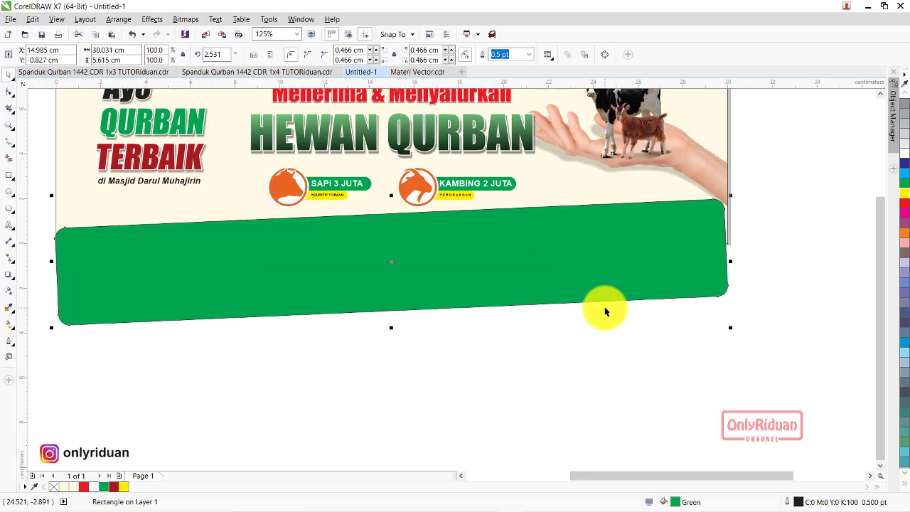
scroll(605, 311, "down", 2)
Place a copy of the green band below the banner.
left_click(668, 392)
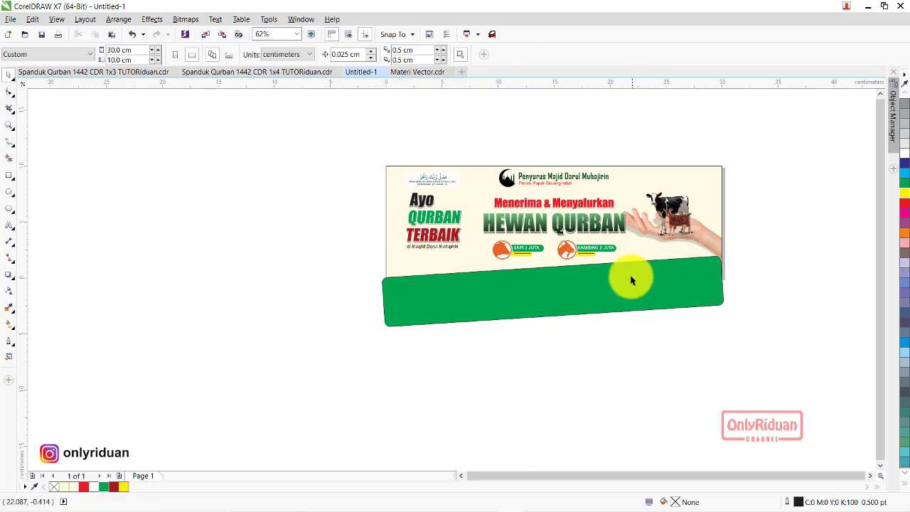
scroll(631, 280, "down", 1)
scroll(622, 292, "up", 2)
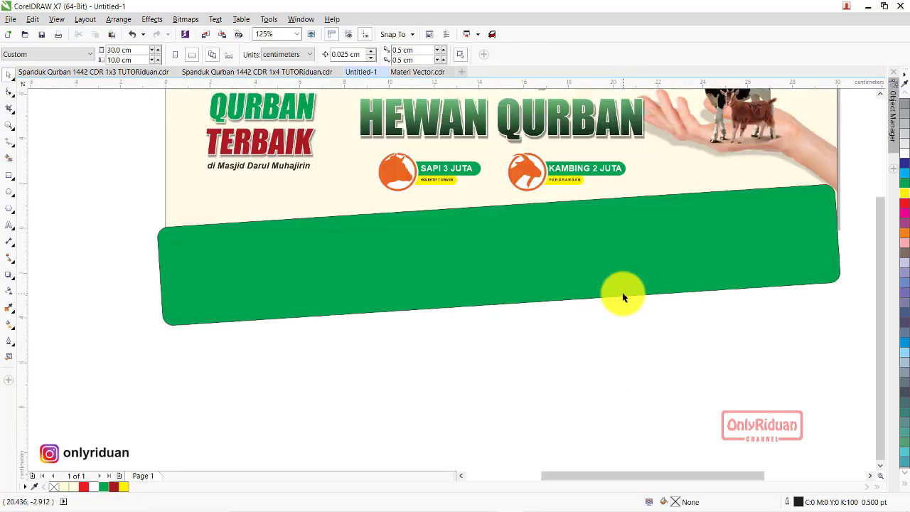
scroll(622, 292, "down", 1)
scroll(642, 248, "up", 1)
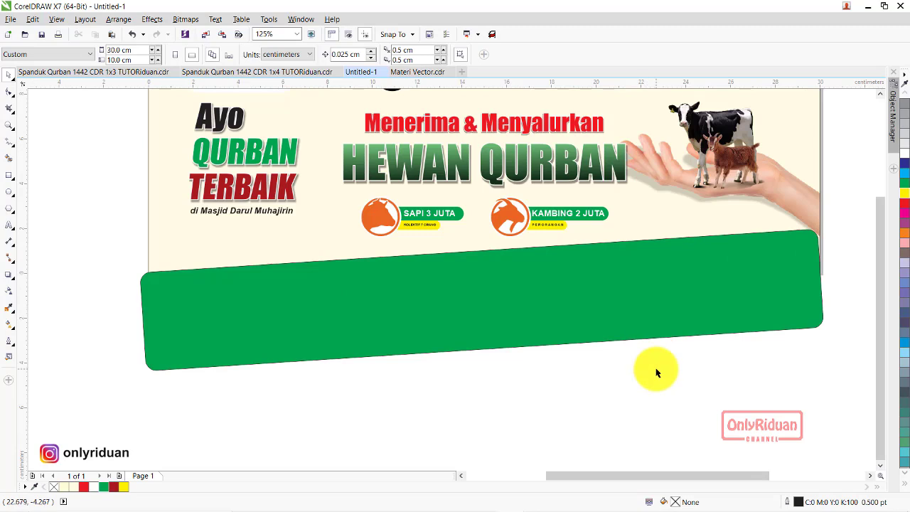
left_click(607, 268)
scroll(607, 267, "down", 1)
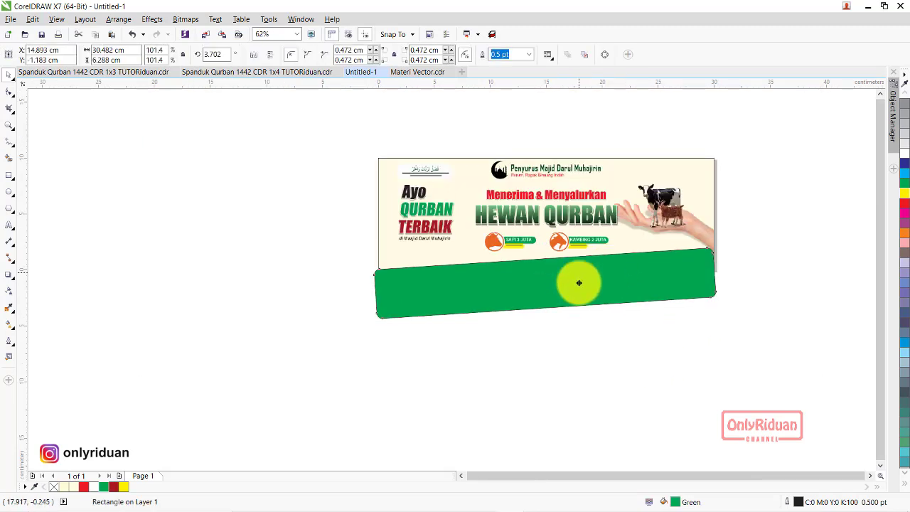
left_click_drag(578, 283, 562, 375)
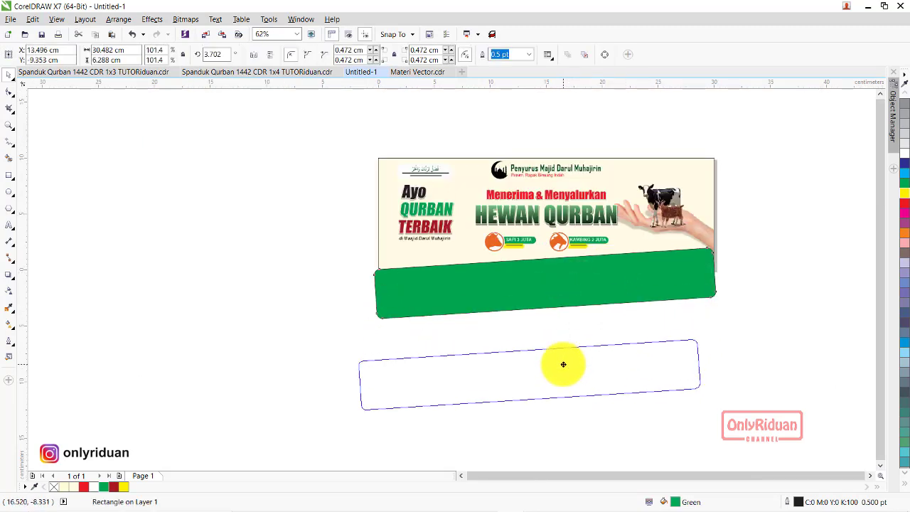
Try clipping the green band into the banner, then undo it and deselect.
right_click(583, 274)
key("Escape")
key("Escape")
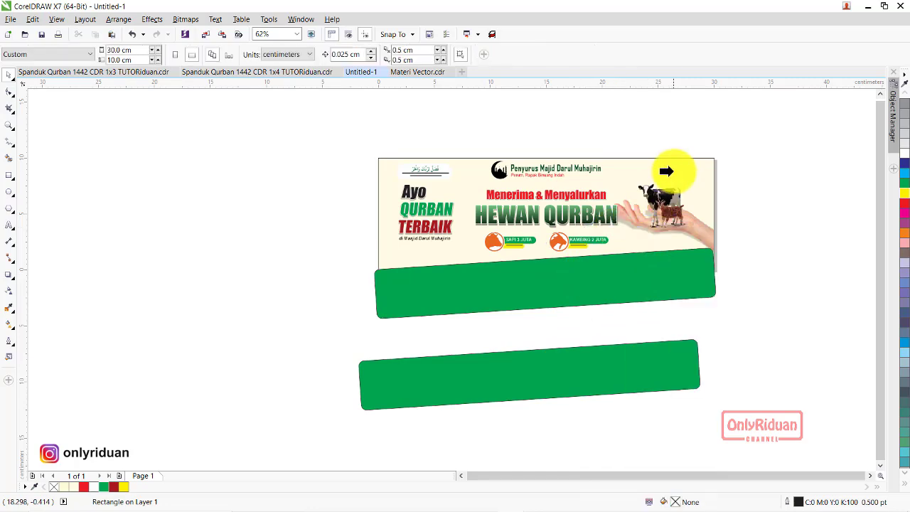
left_click(666, 171)
scroll(583, 260, "up", 2)
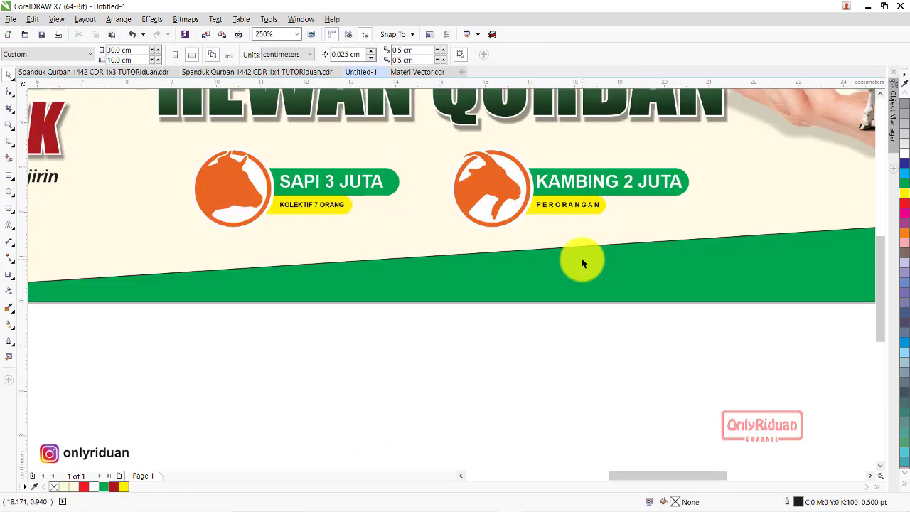
scroll(582, 263, "down", 2)
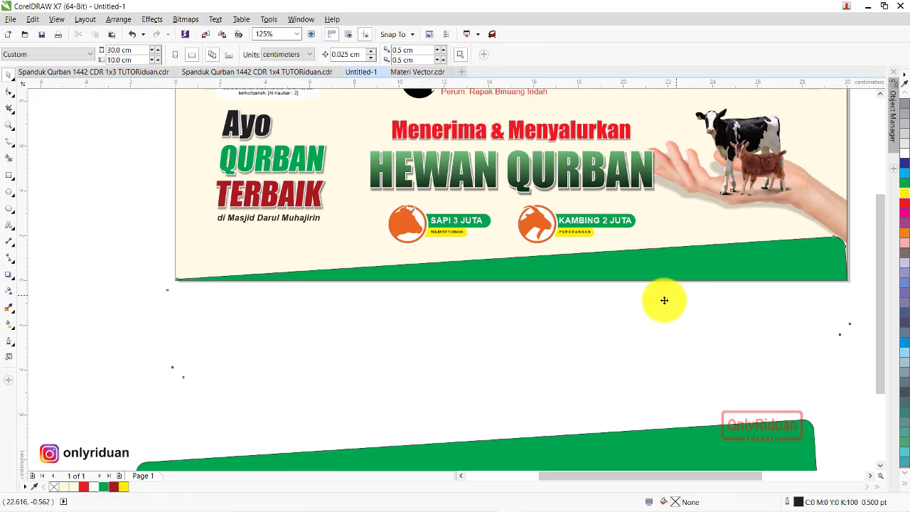
key("ctrl+z")
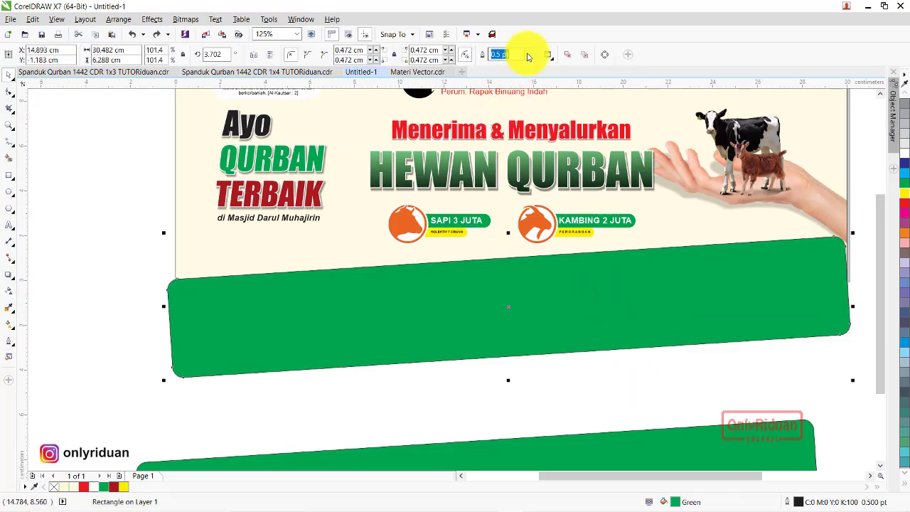
left_click(528, 57)
left_click(511, 77)
key("Escape")
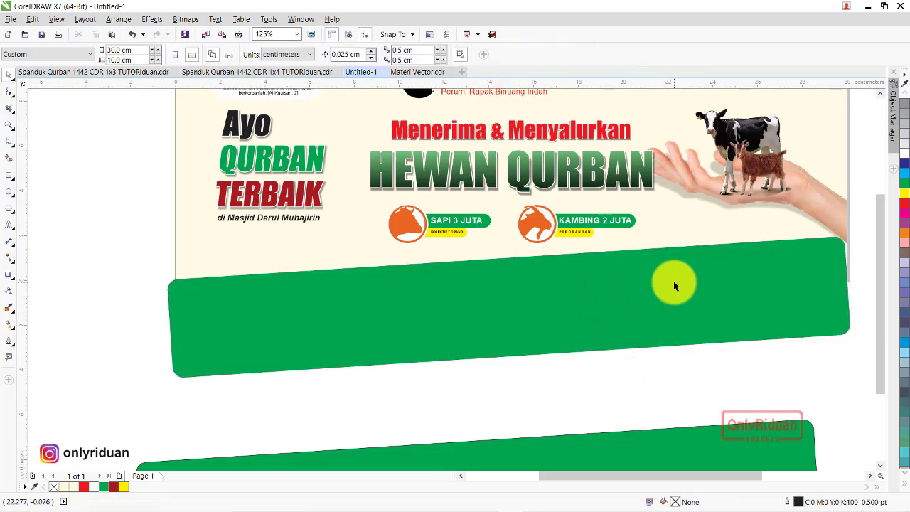
PowerClip the original green band inside the banner background as a slanted bottom strip.
right_click(675, 286)
left_click(701, 231)
left_click(790, 199)
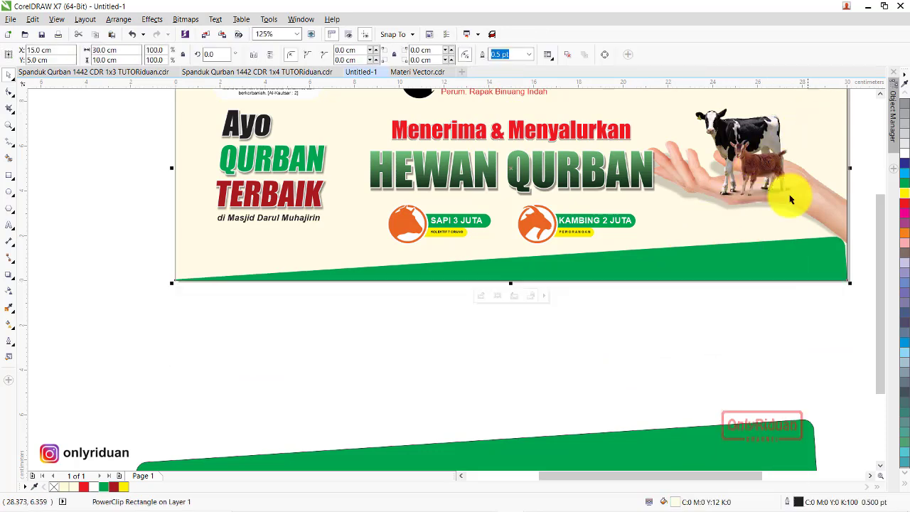
scroll(650, 325, "down", 2)
Straighten the spare band to 0° rotation, shrink it, and fill it dark red.
left_click_drag(583, 410, 575, 361)
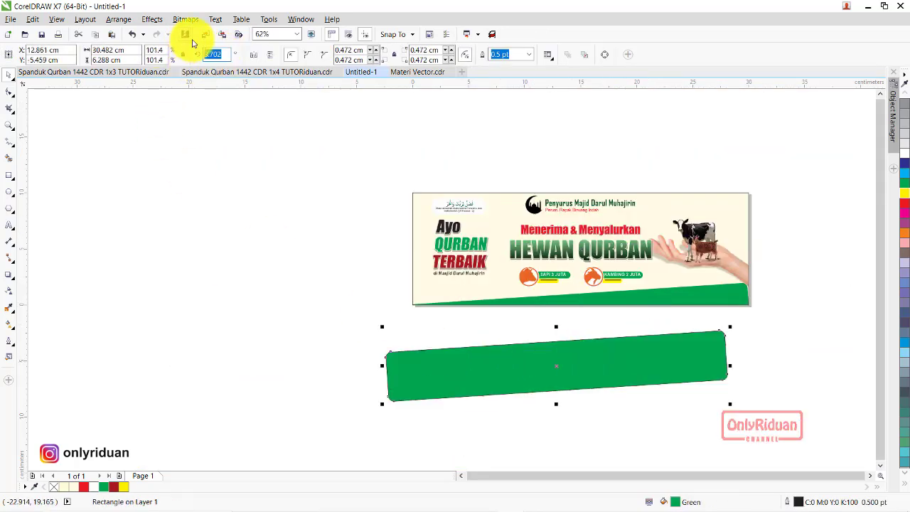
key("Return")
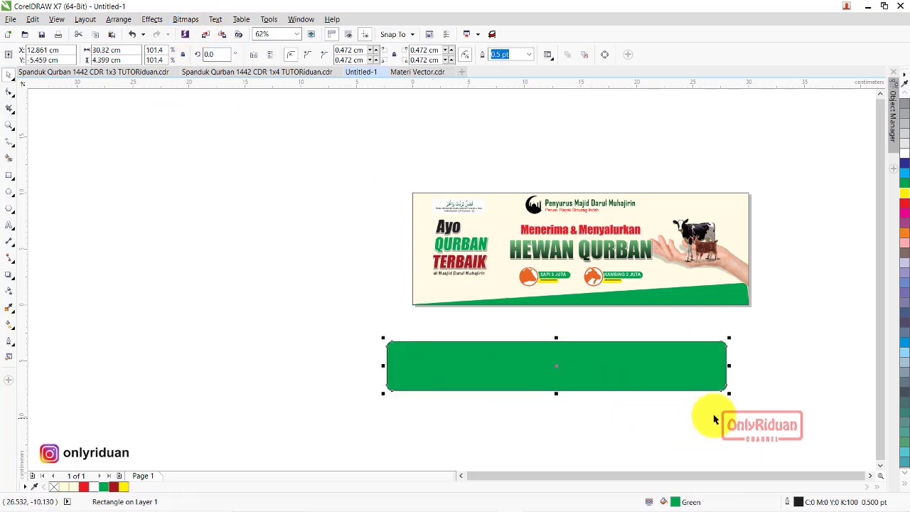
mouse_move(730, 393)
left_mouse_down()
mouse_move(575, 374)
mouse_move(509, 391)
mouse_move(519, 391)
left_mouse_up()
scroll(437, 352, "up", 2)
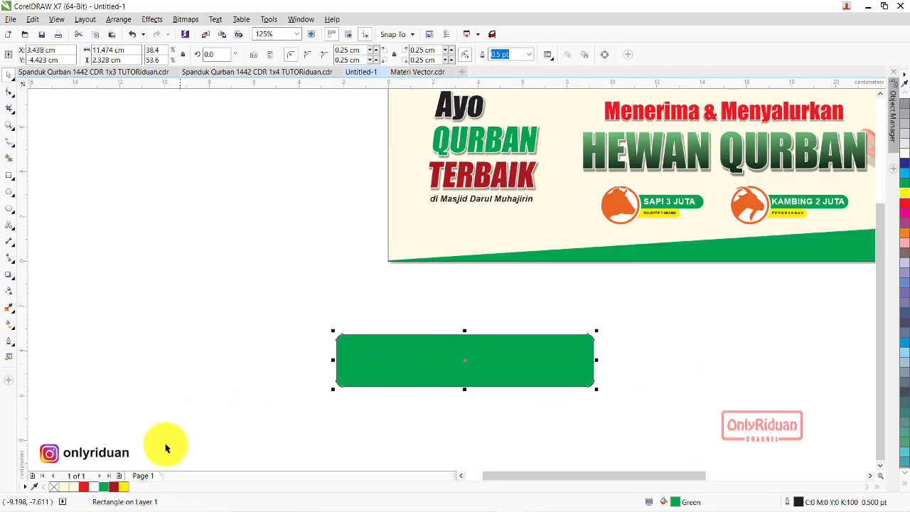
left_click(114, 487)
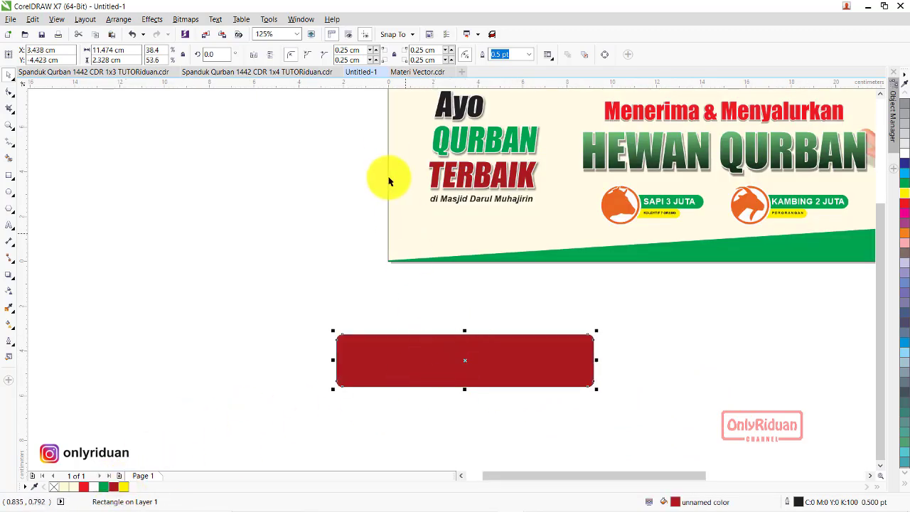
Tilt the dark red bar to about 353.4° and place it over the banner's bottom-left corner.
left_click_drag(395, 384, 436, 287)
left_click_drag(638, 292, 639, 310)
scroll(513, 263, "down", 1)
left_click_drag(516, 271, 521, 308)
left_click_drag(521, 309, 519, 269)
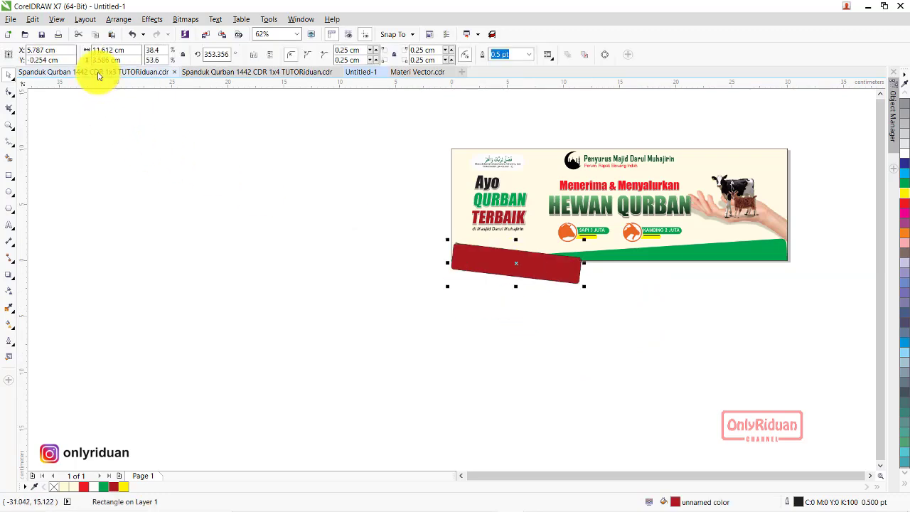
Check the 1x3 banner for reference, then set the red bar's outline width to None.
left_click(150, 71)
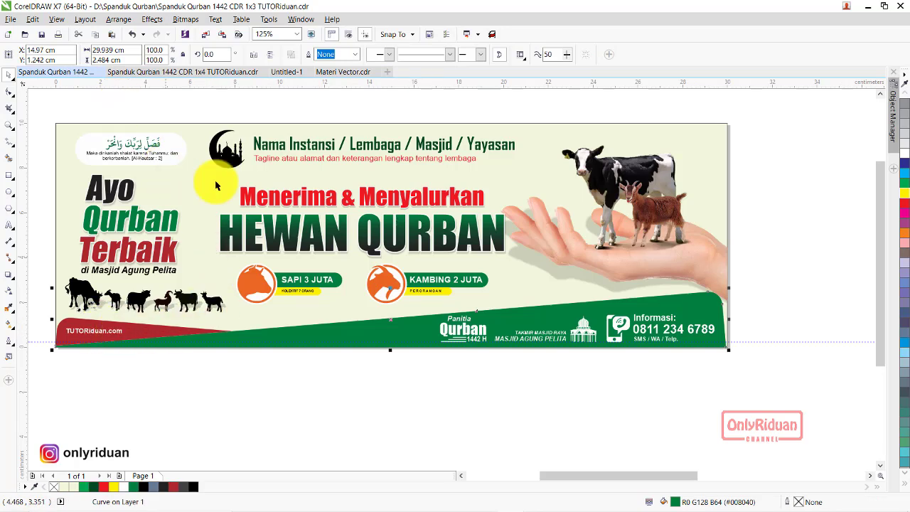
left_click(288, 72)
scroll(596, 294, "up", 2)
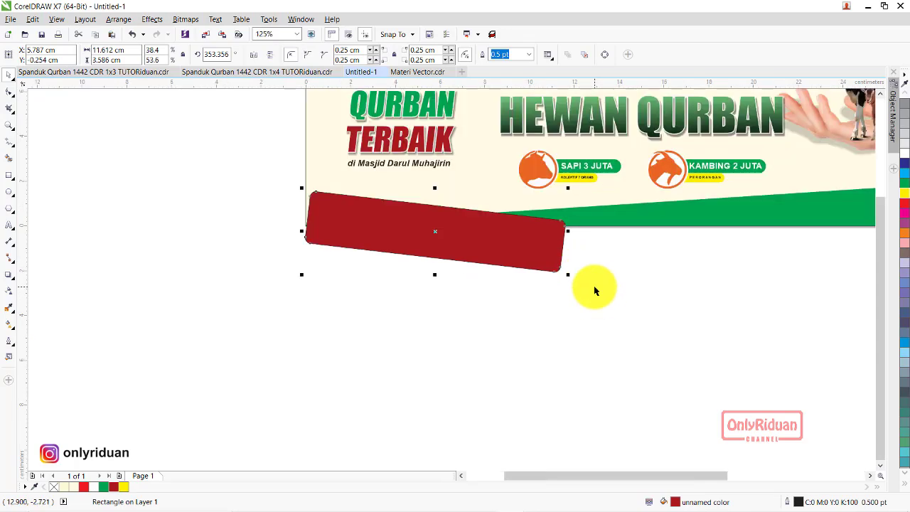
left_click(556, 318)
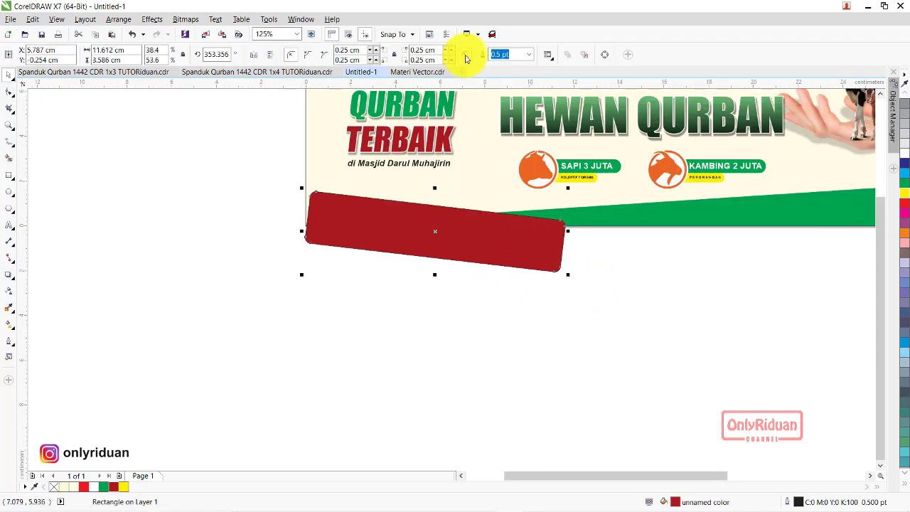
left_click(529, 54)
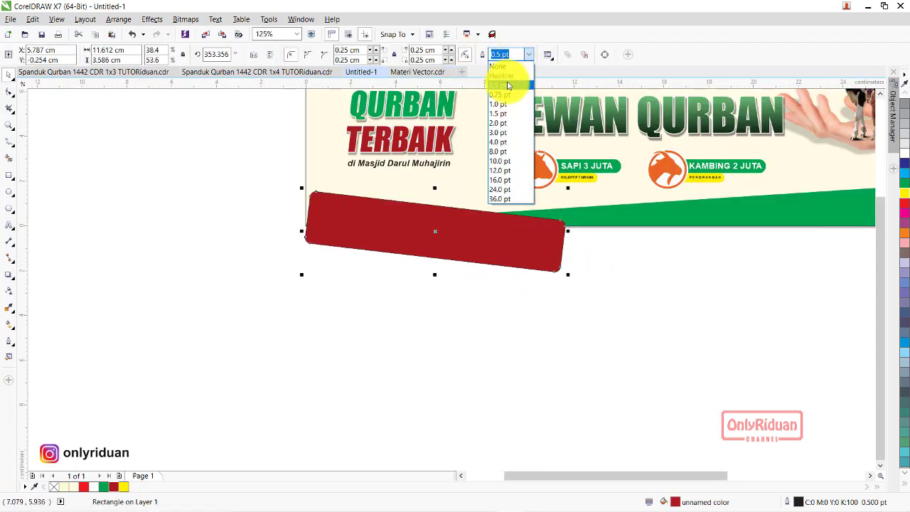
left_click(505, 67)
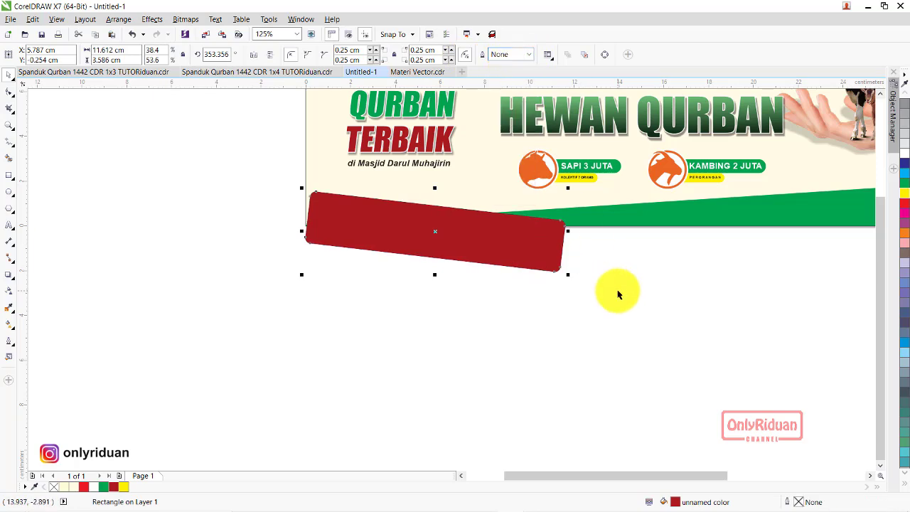
PowerClip the red bar inside the banner background and open the banner's PowerClip for editing.
right_click(540, 227)
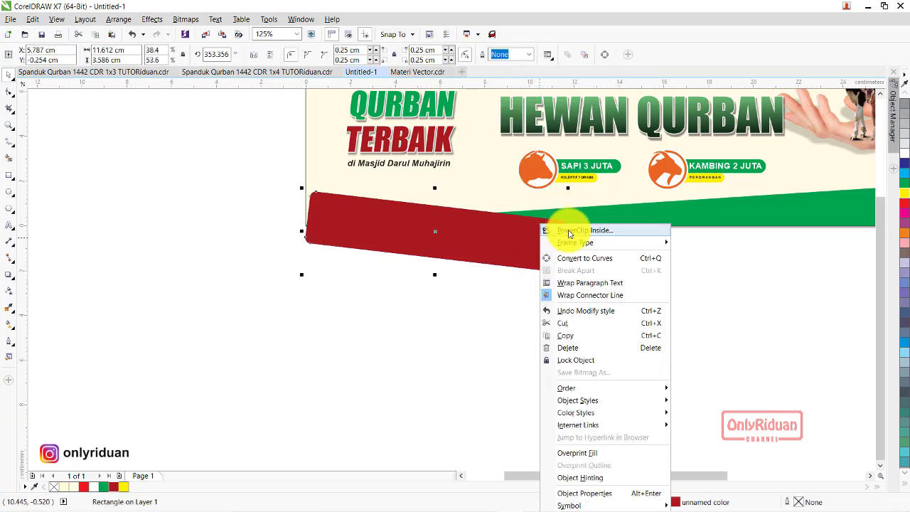
left_click(568, 229)
left_click(630, 209)
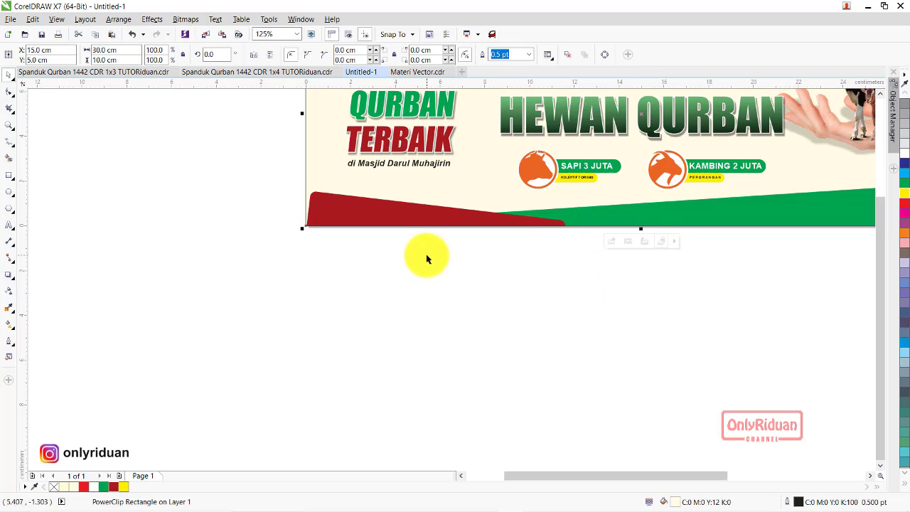
right_click(391, 212)
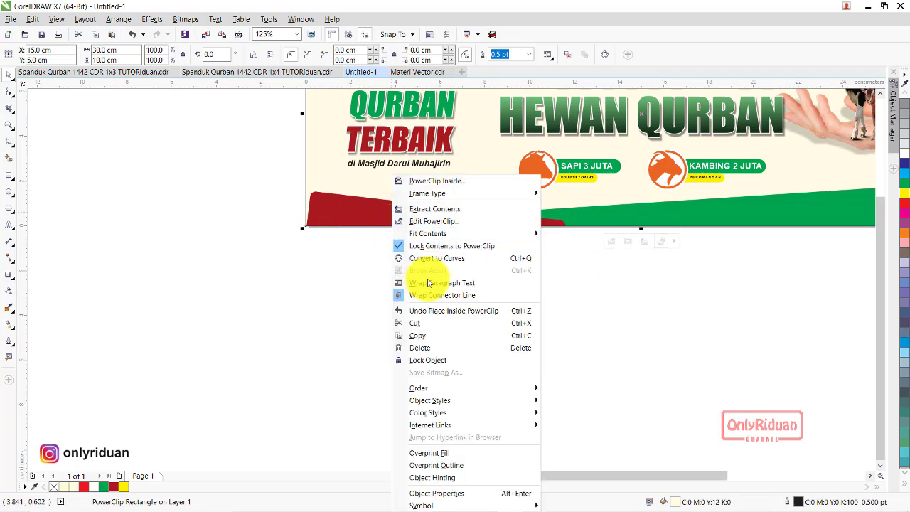
left_click(425, 216)
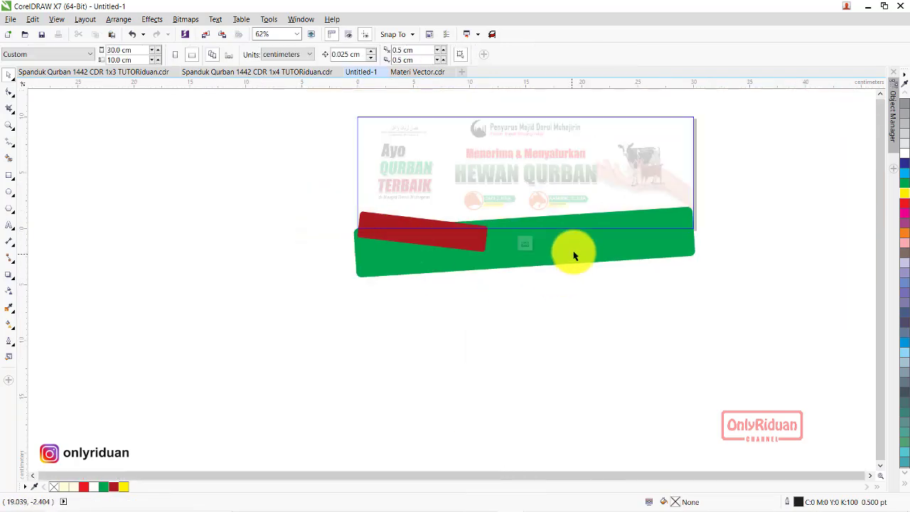
Move the green band in front of the red bar and finish editing the PowerClip.
left_click(573, 248)
right_click(573, 248)
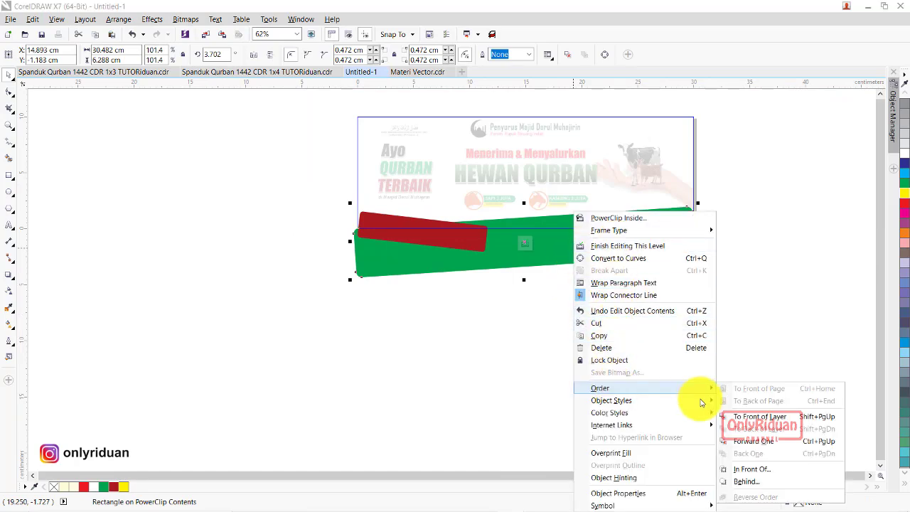
left_click(735, 421)
left_click(610, 354)
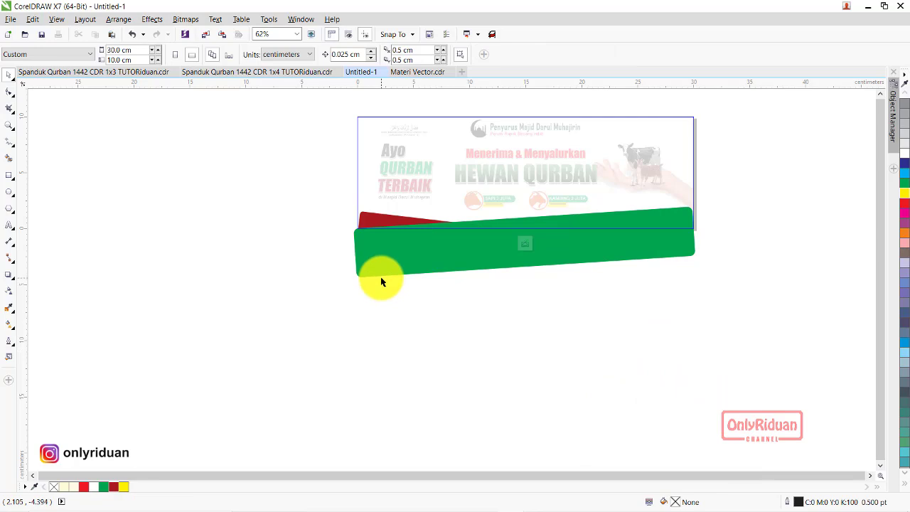
right_click(579, 249)
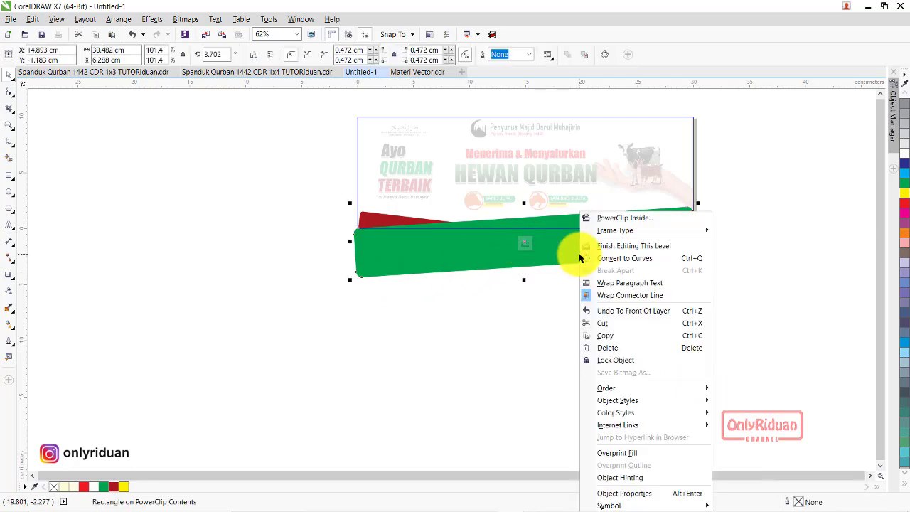
left_click(636, 246)
In Materi Vector.cdr, select the committee and contact info row.
scroll(518, 308, "up", 2)
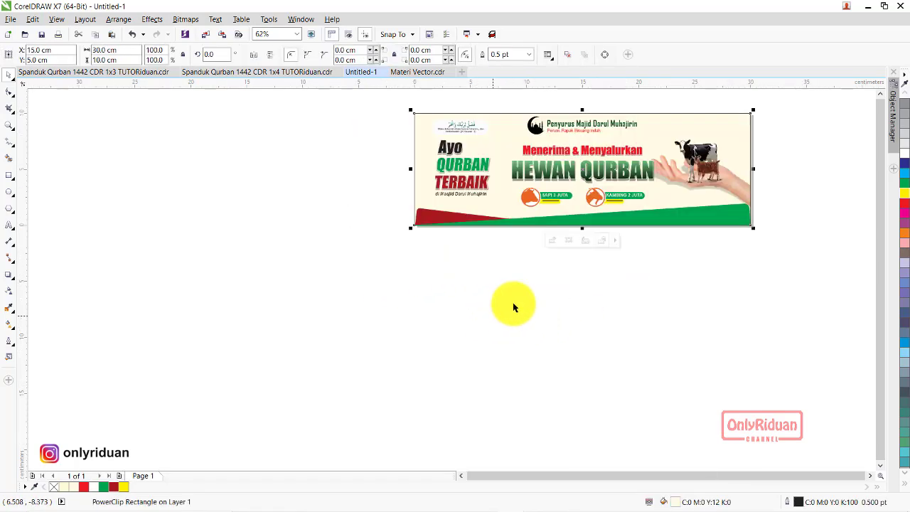
left_click(412, 72)
left_click_drag(508, 215, 169, 157)
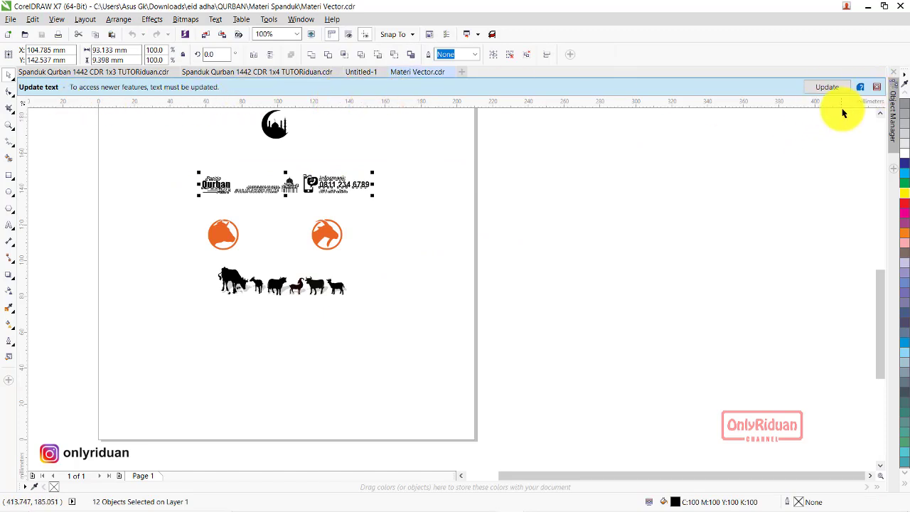
Paste the Panitia Qurban 1442 H footer group into Untitled-1 at the bottom-right green band.
left_click(878, 87)
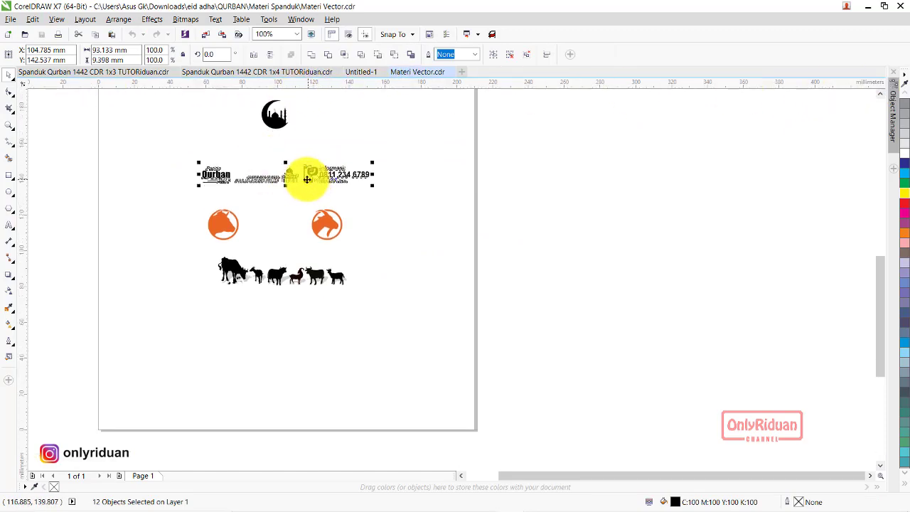
scroll(234, 152, "up", 2)
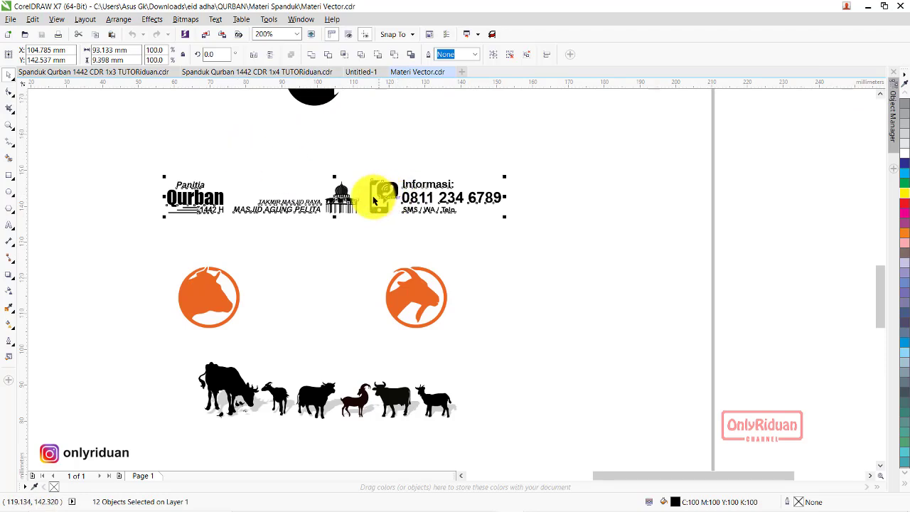
left_click(355, 72)
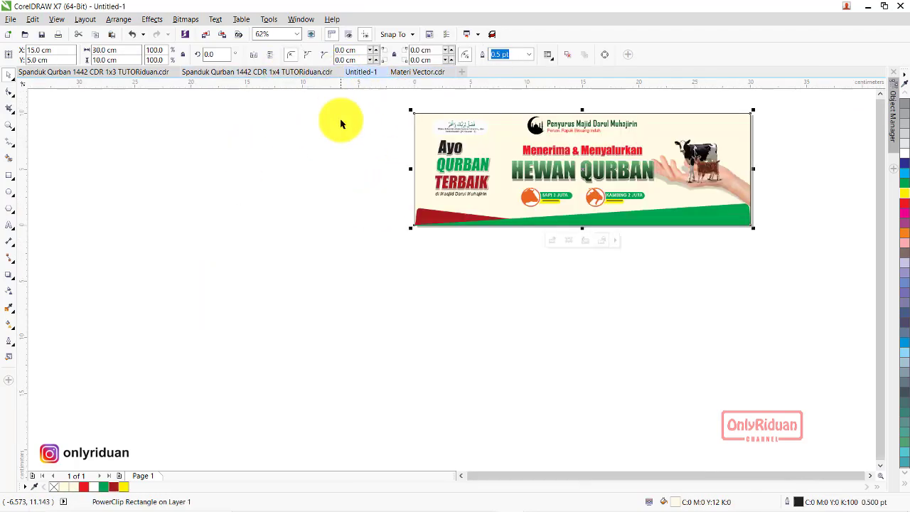
key("ctrl+u")
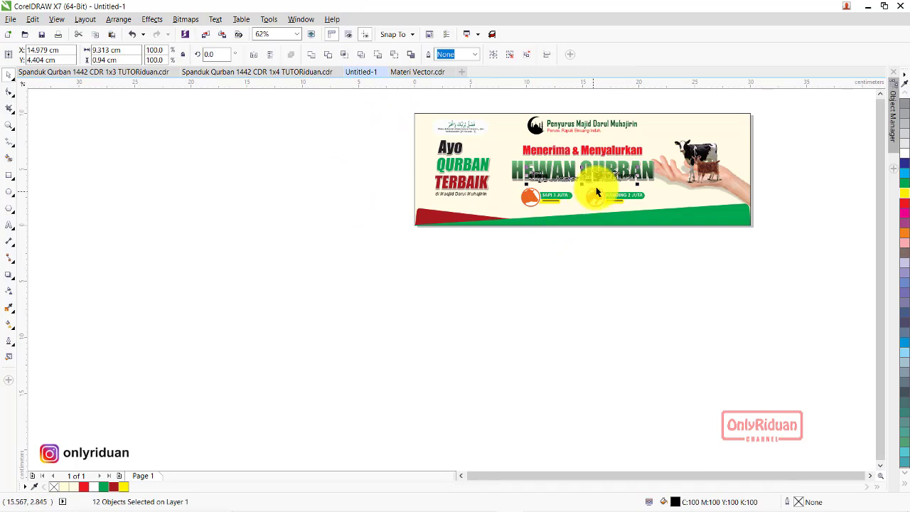
mouse_move(587, 178)
left_mouse_down()
mouse_move(603, 197)
mouse_move(695, 217)
left_mouse_up()
scroll(758, 234, "up", 2)
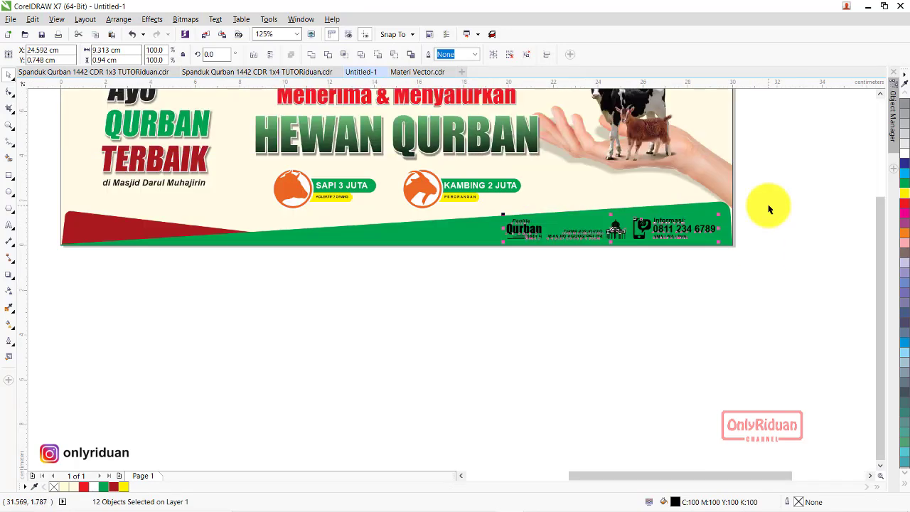
scroll(755, 229, "up", 2)
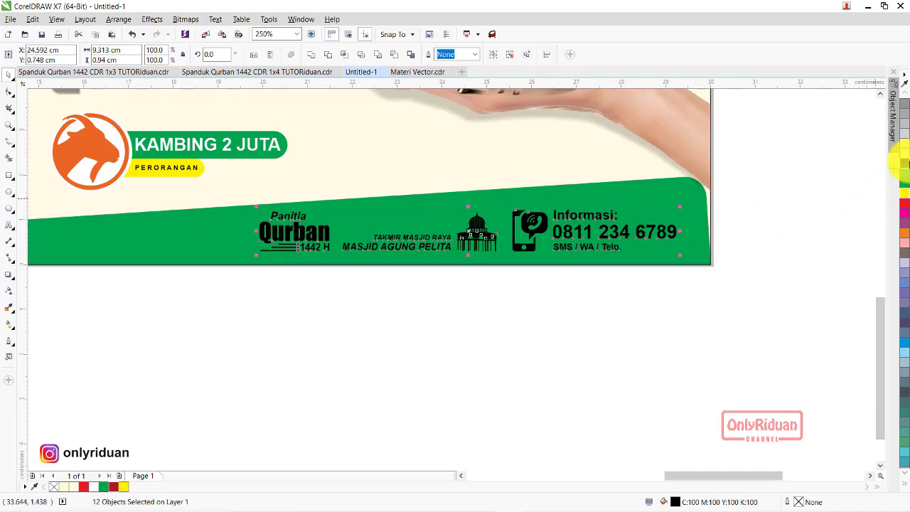
Make the footer text white and change the mosque name from MASJID AGUNG PELITA to MASJID DARUL MUHAJIRIN.
left_click(361, 337)
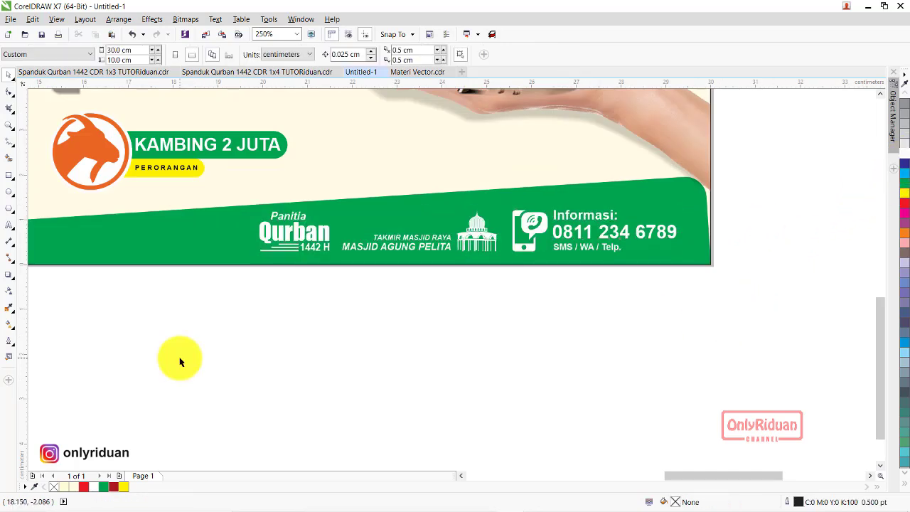
left_click(624, 239)
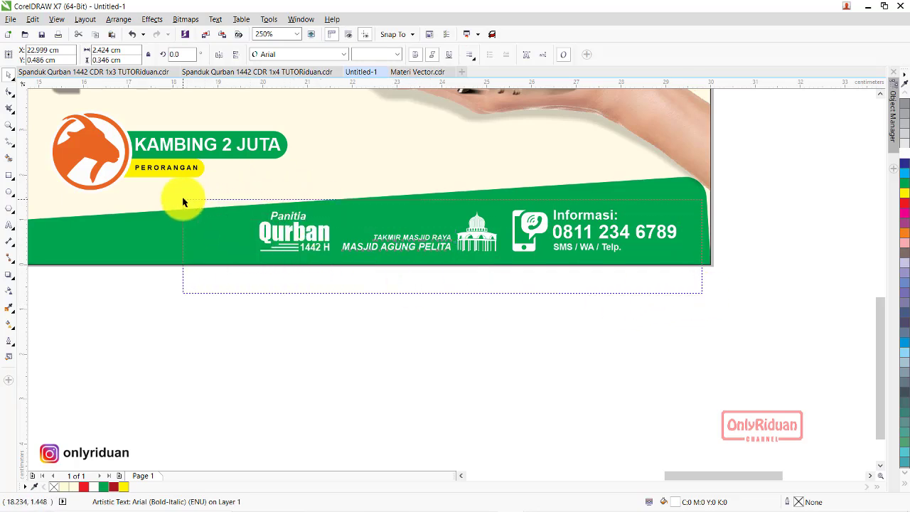
left_click(329, 320)
left_click(386, 249)
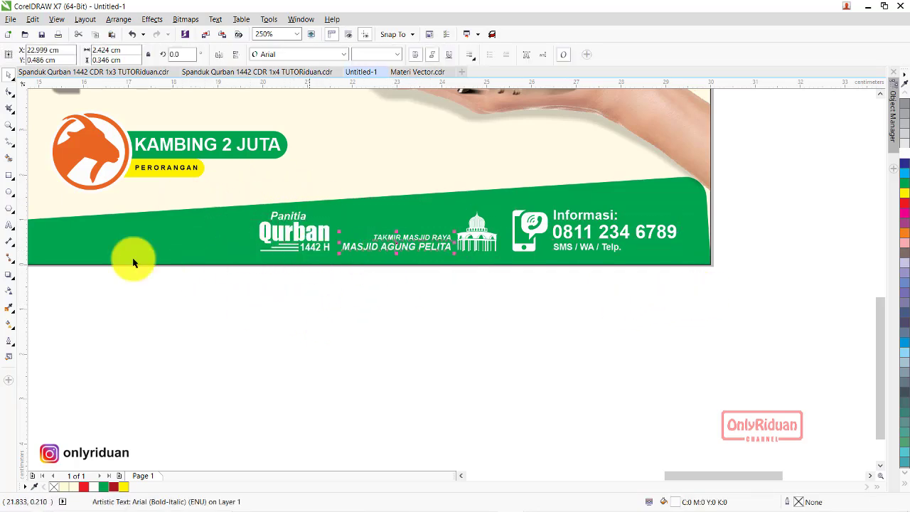
left_click(10, 226)
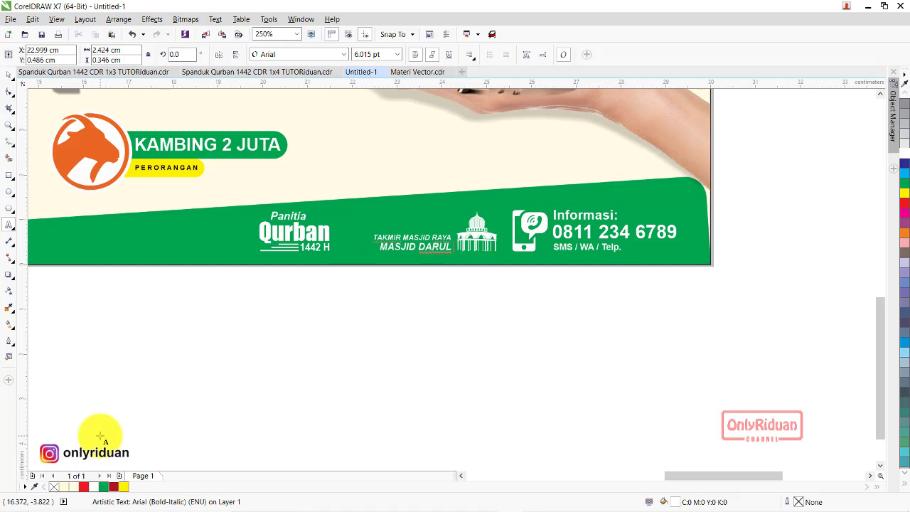
type("MUHAJ")
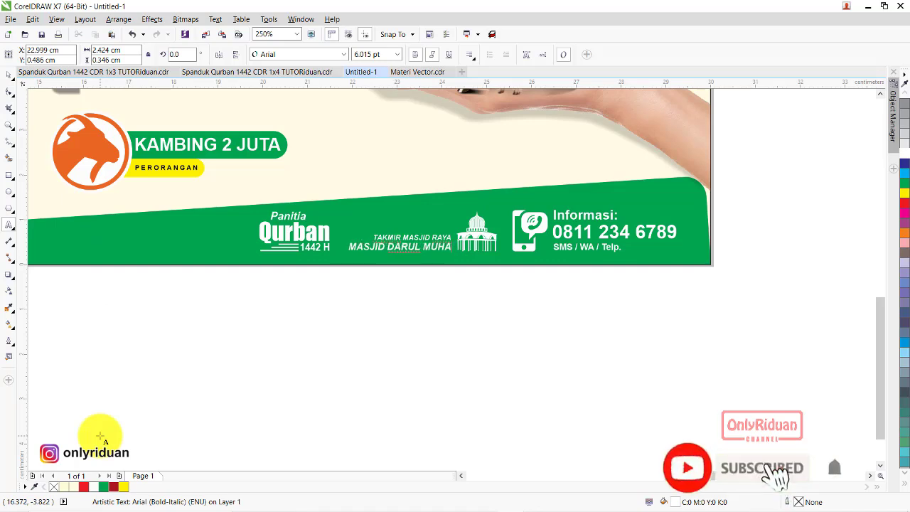
type("IRIN")
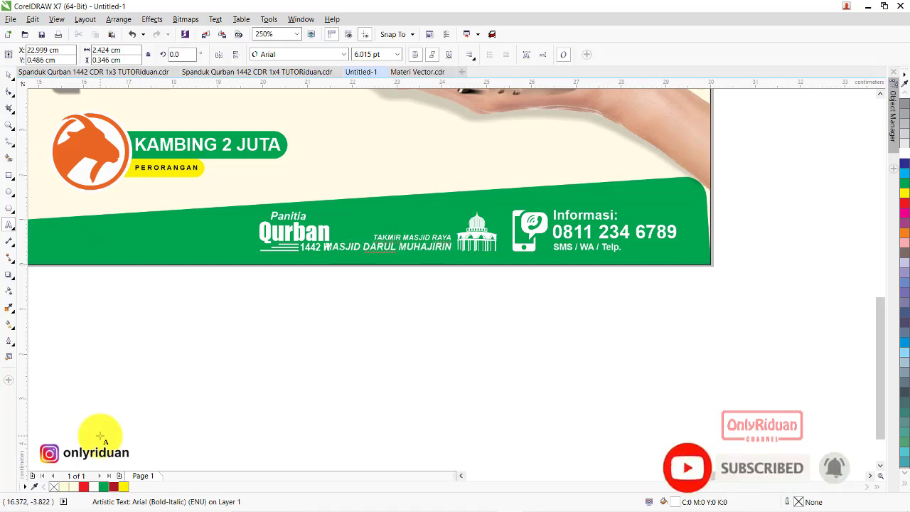
left_click(9, 76)
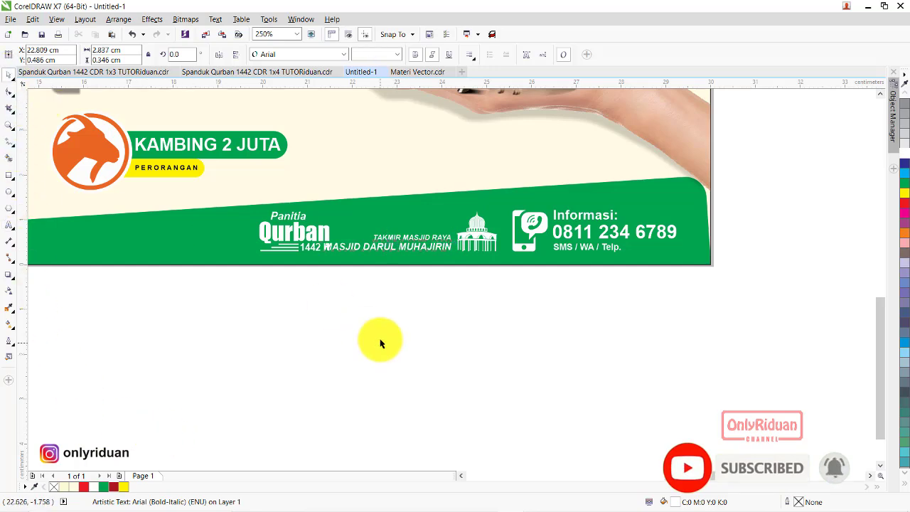
left_click_drag(380, 343, 216, 180)
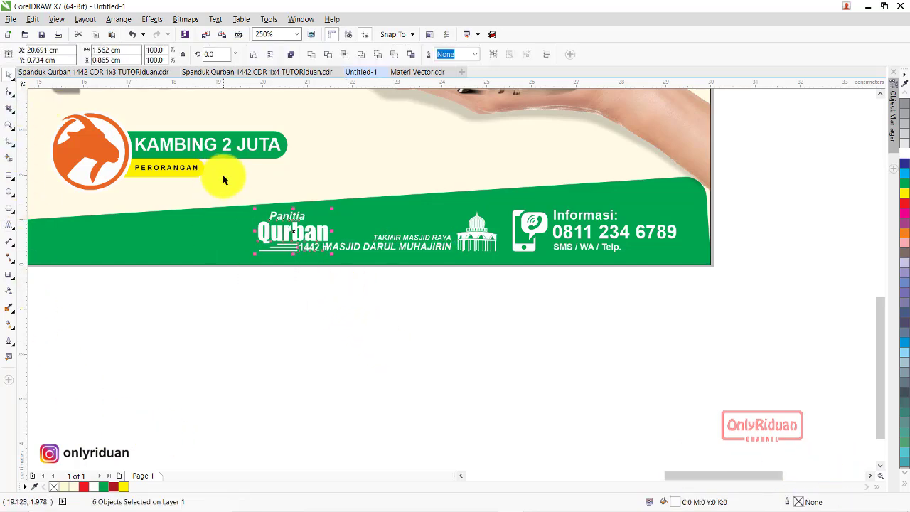
Nudge the Panitia Qurban block slightly left and zoom out to see the whole banner.
key("Left")
key("Left")
key("Left")
key("F3")
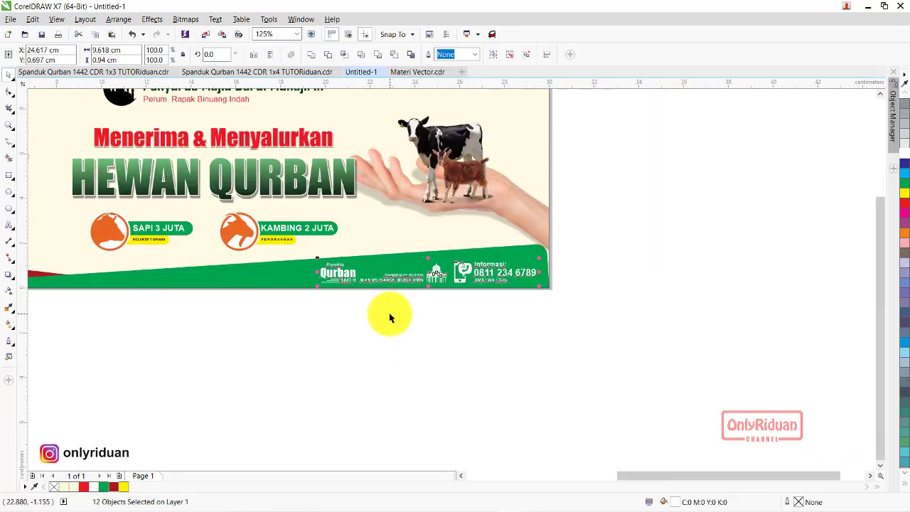
left_click(463, 477)
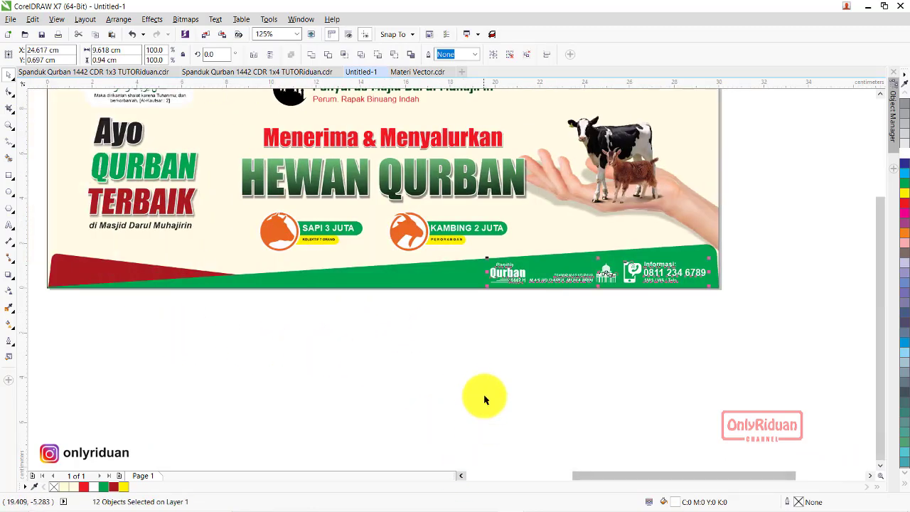
scroll(406, 325, "down", 1)
scroll(369, 315, "up", 1)
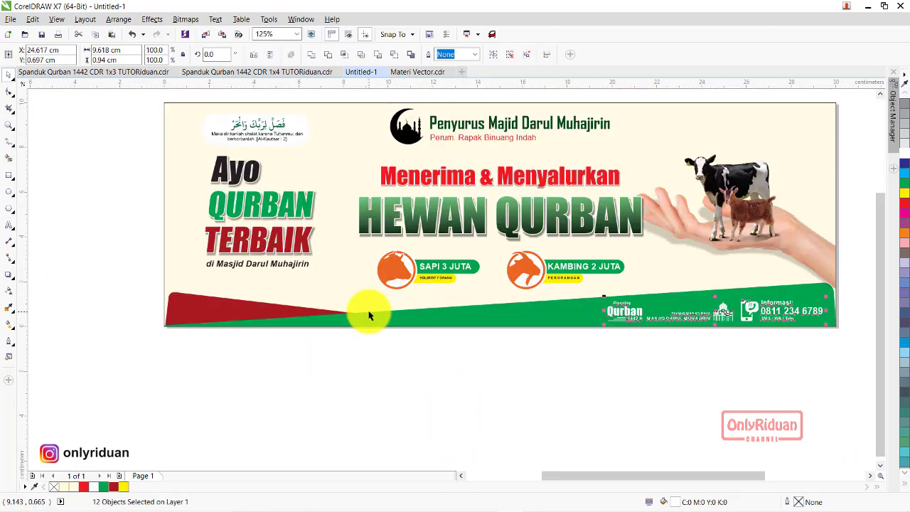
Copy the animal silhouettes from Materi Vector.cdr to the banner's lower left.
left_click(91, 77)
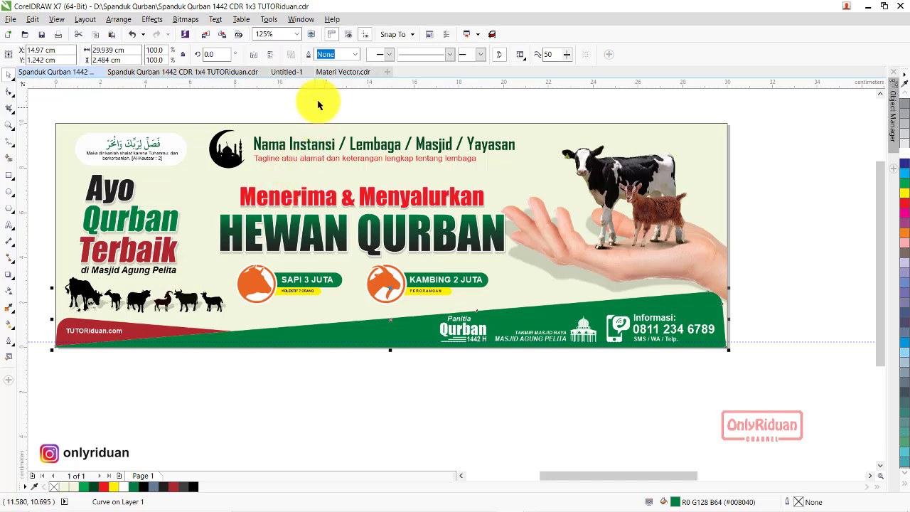
left_click(333, 72)
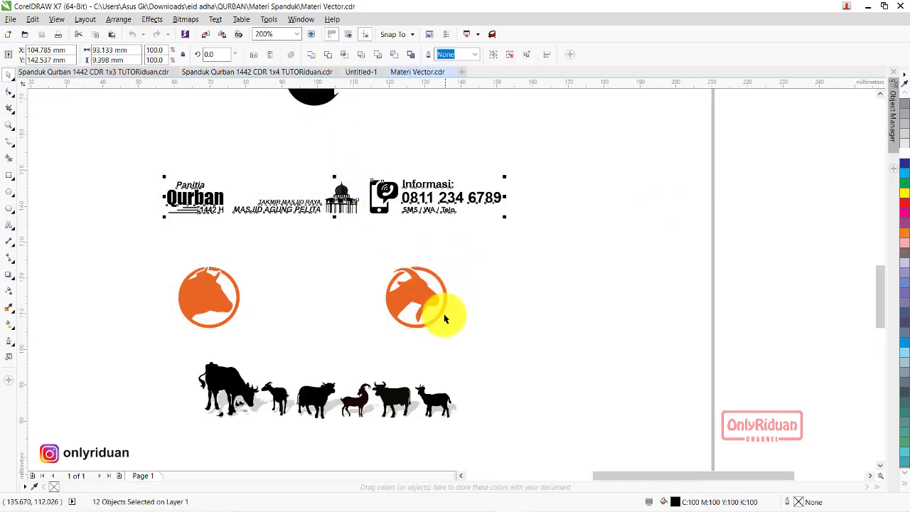
left_click_drag(525, 444, 142, 333)
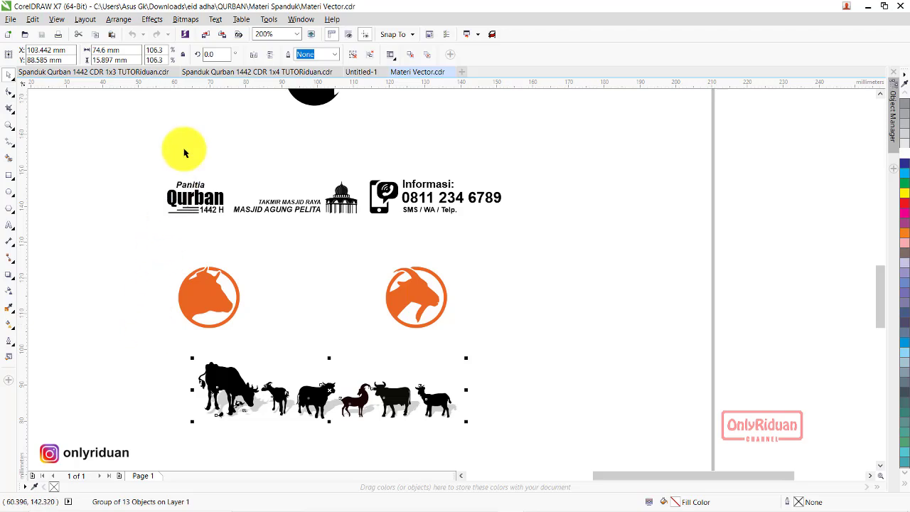
left_click(358, 72)
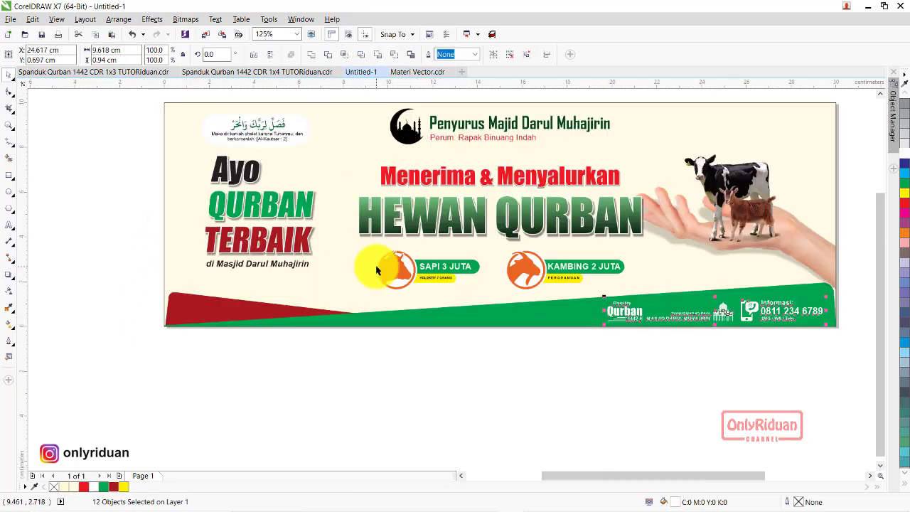
key("ctrl+v")
left_click_drag(478, 355, 239, 283)
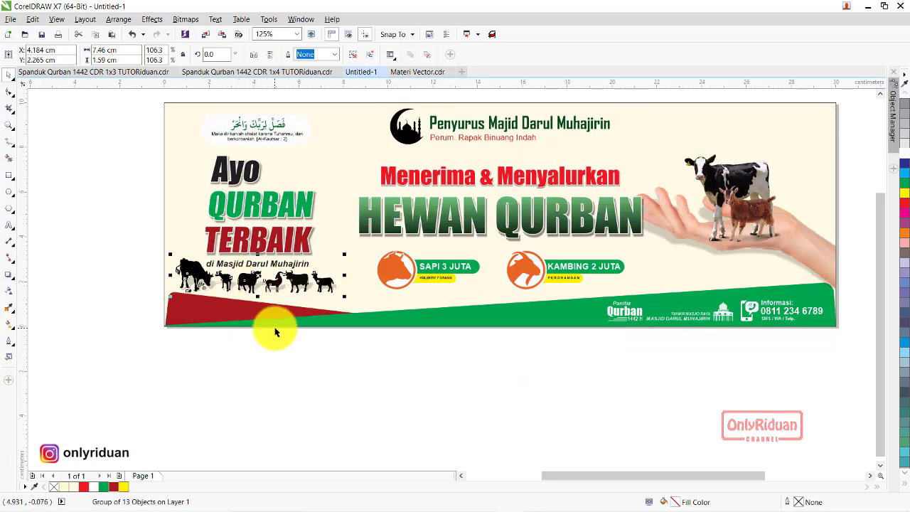
Nudge the Ayo QURBAN TERBAIK text slightly upward.
left_click_drag(126, 147, 346, 280)
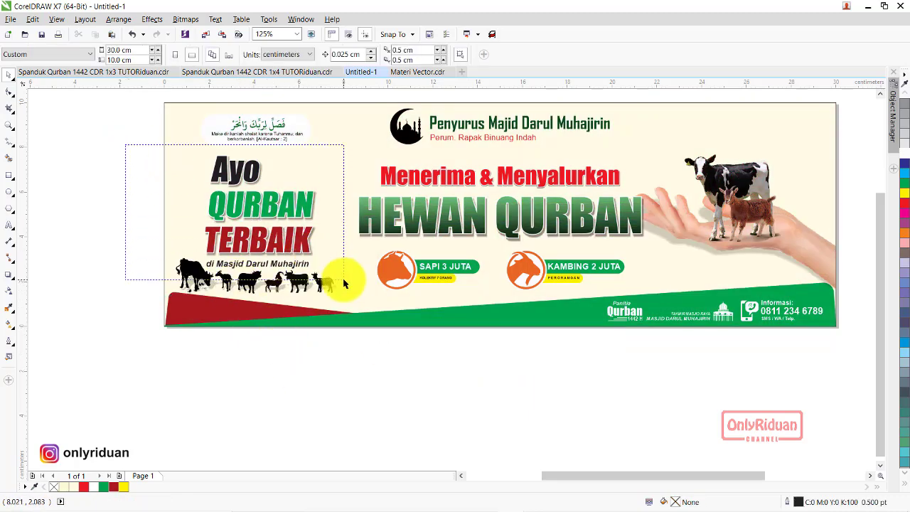
key("Up")
key("Up")
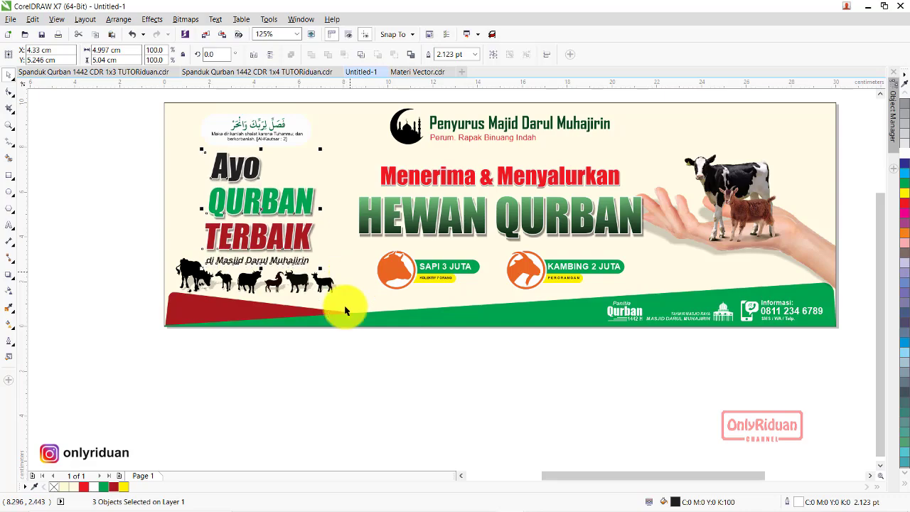
left_click(313, 366)
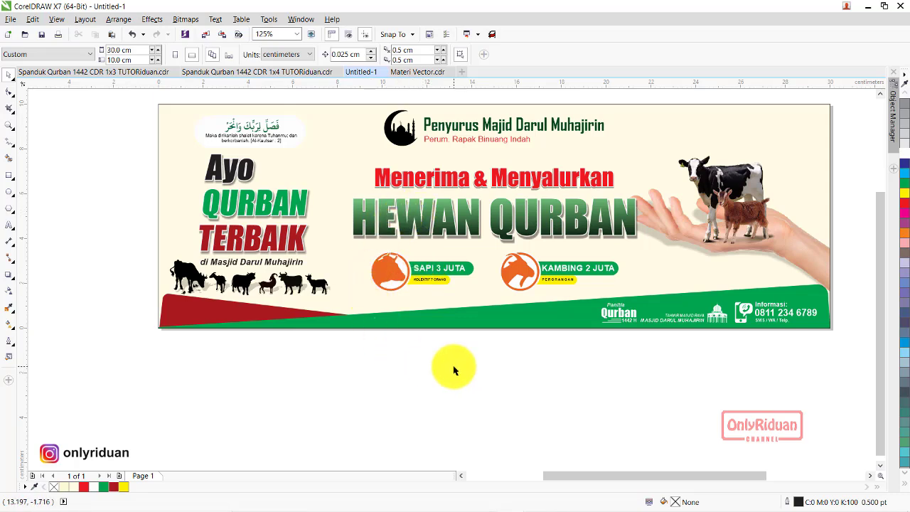
Bring up the Desain Spanduk Qurban 1442 PSD 1x3 design in Photoshop and compare it with the CorelDRAW banner.
left_click(542, 501)
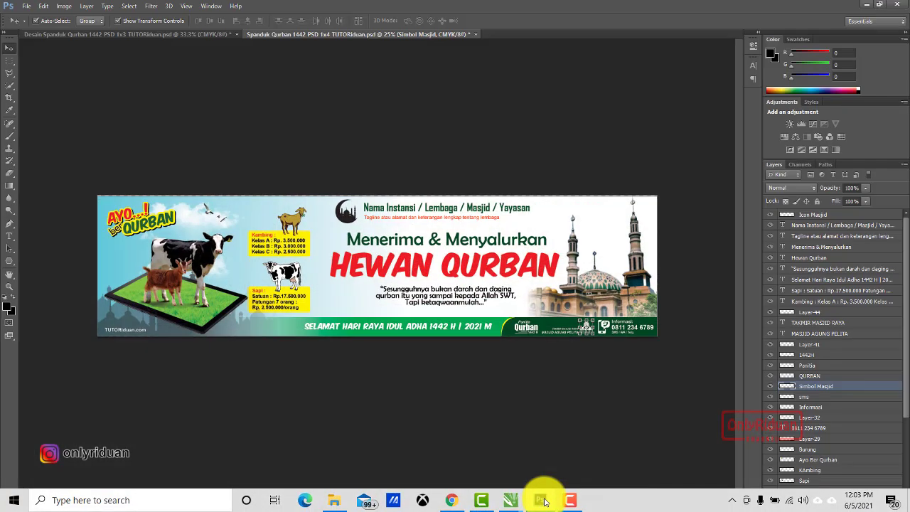
left_click(177, 35)
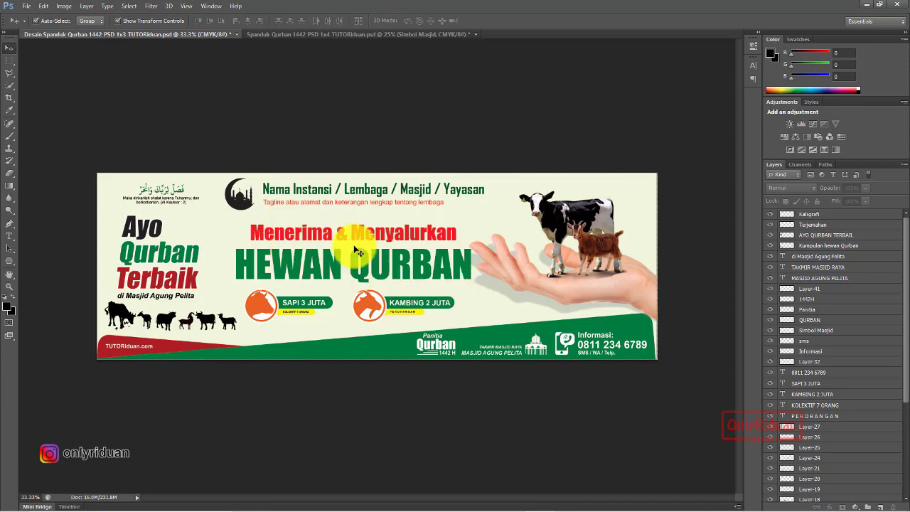
scroll(330, 252, "up", 1)
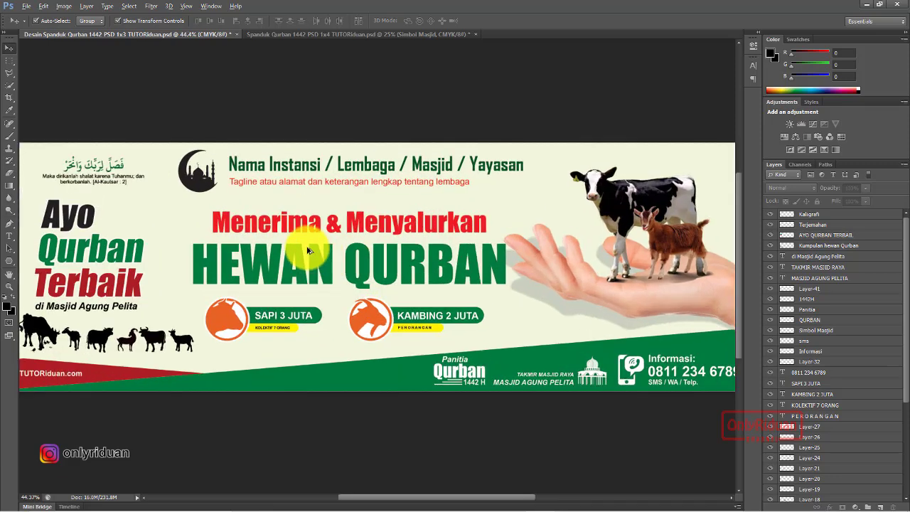
scroll(310, 242, "up", 1)
scroll(355, 239, "up", 1)
scroll(391, 248, "down", 1)
scroll(391, 248, "down", 1)
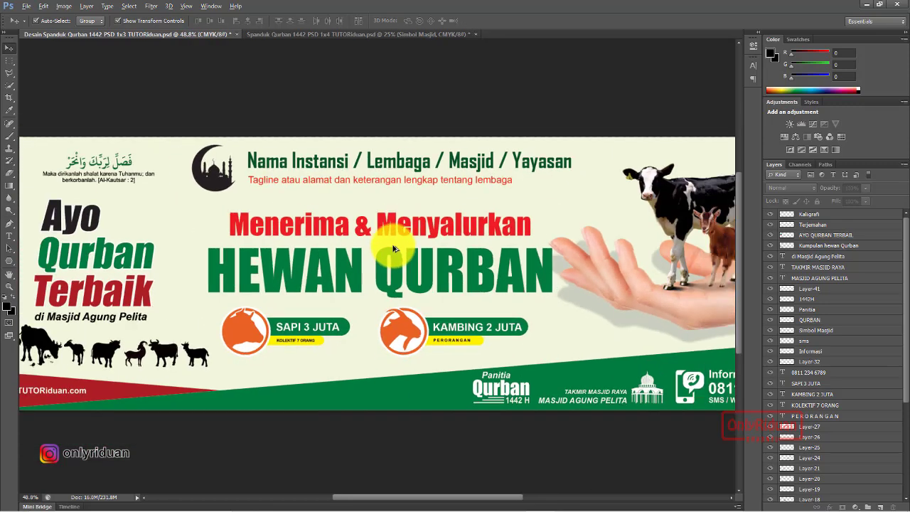
mouse_move(511, 500)
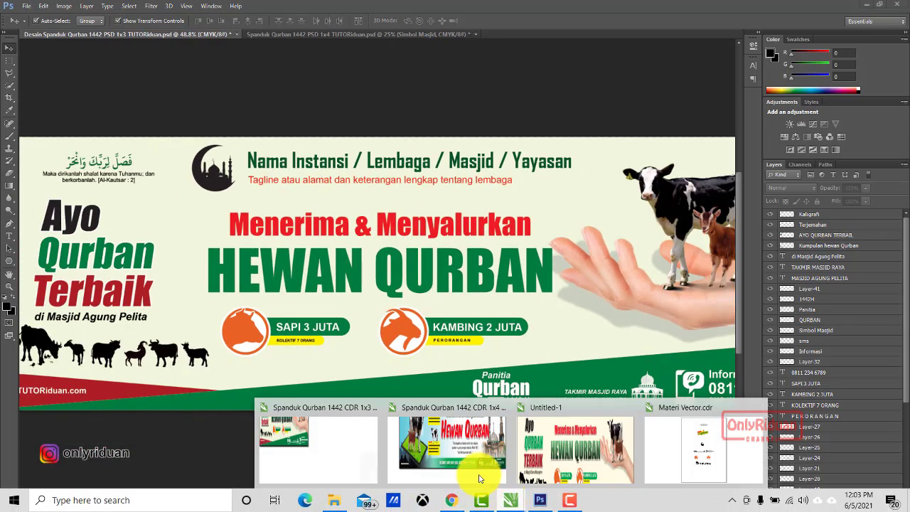
left_click(325, 446)
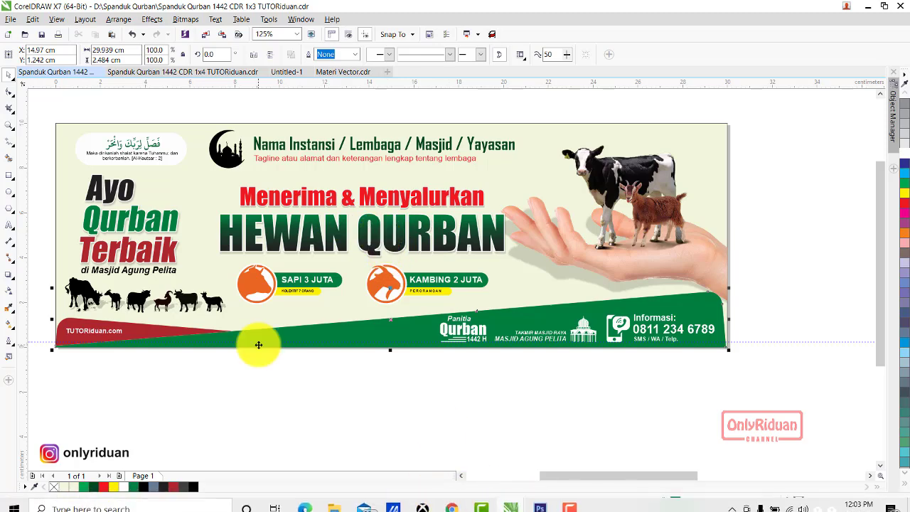
left_click(542, 501)
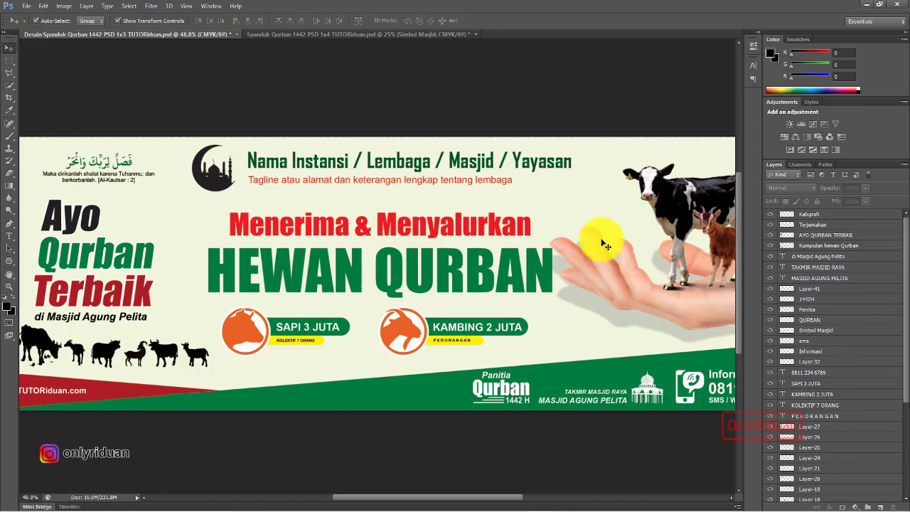
Change the Nama Instansi headline text to 'Masjid Darul Muhajirin'.
left_click(470, 171)
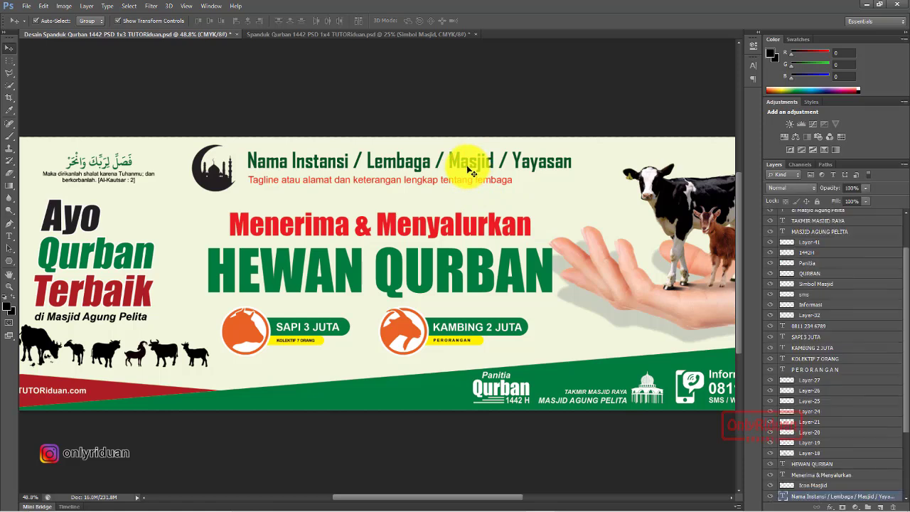
scroll(901, 324, "down", 1)
left_click_drag(904, 327, 894, 379)
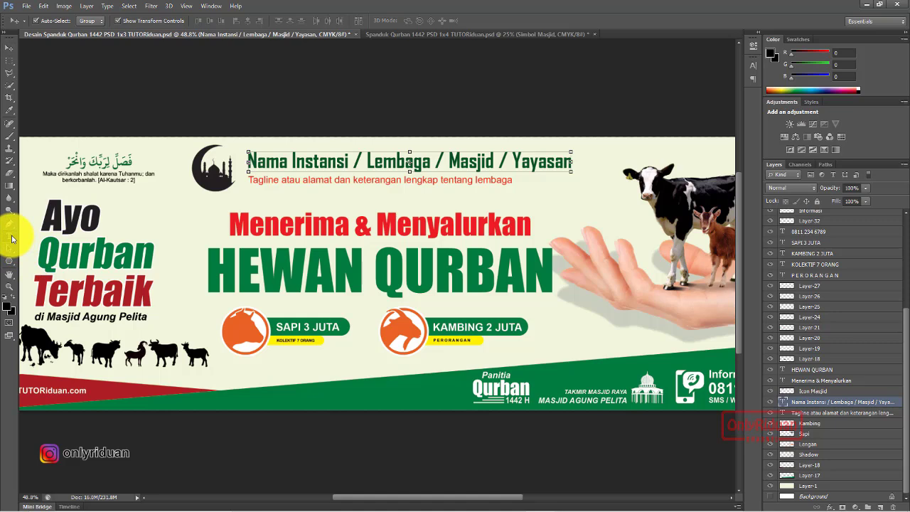
left_click(11, 237)
left_click(570, 160)
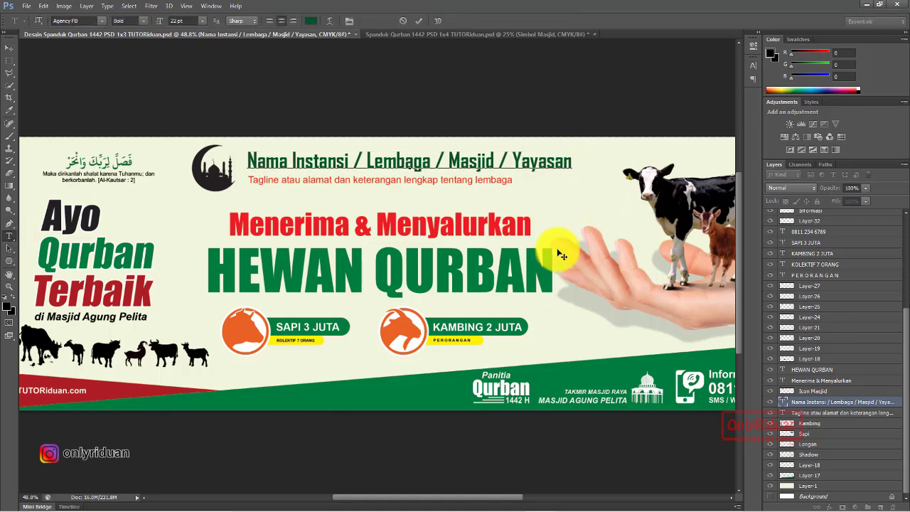
key("BackSpace")
key("BackSpace")
key("BackSpace")
key("BackSpace")
key("BackSpace")
key("BackSpace")
key("BackSpace")
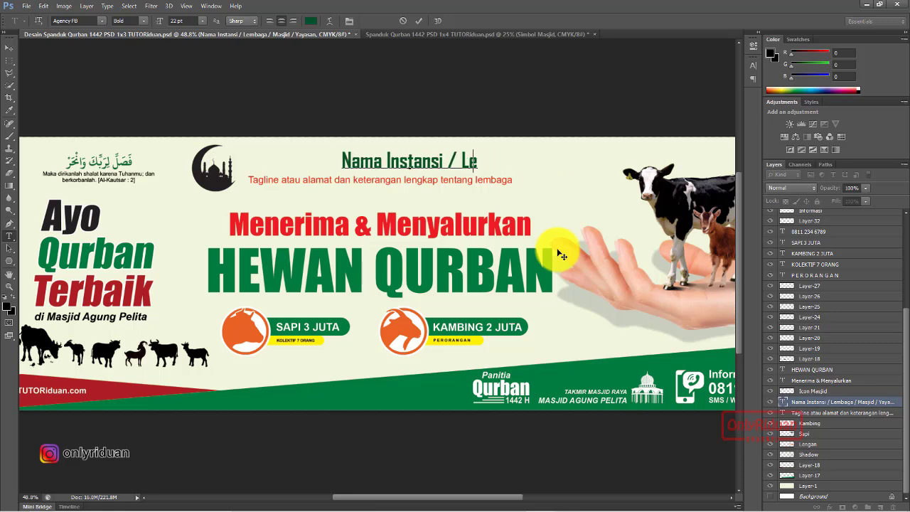
key("BackSpace")
key("BackSpace")
key("BackSpace")
key("BackSpace")
key("BackSpace")
key("BackSpace")
key("BackSpace")
key("BackSpace")
key("BackSpace")
key("BackSpace")
key("BackSpace")
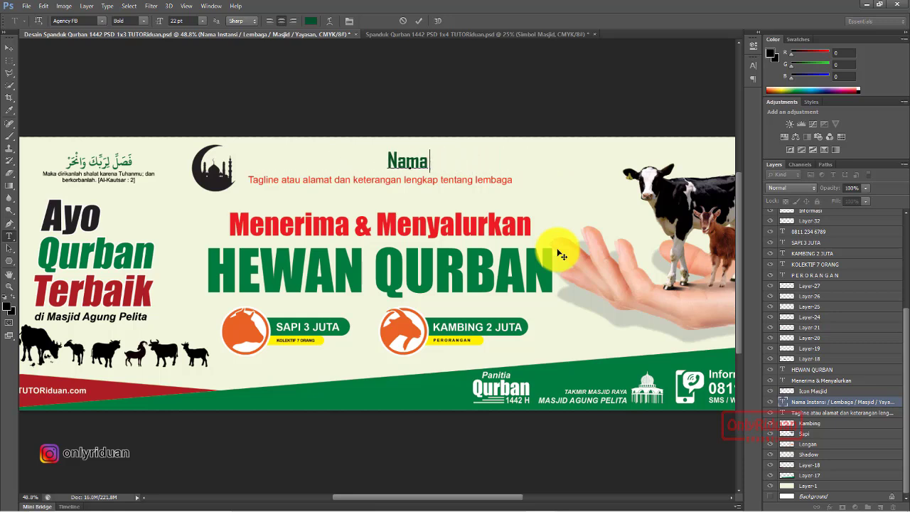
key("BackSpace")
key("BackSpace")
type("Mas")
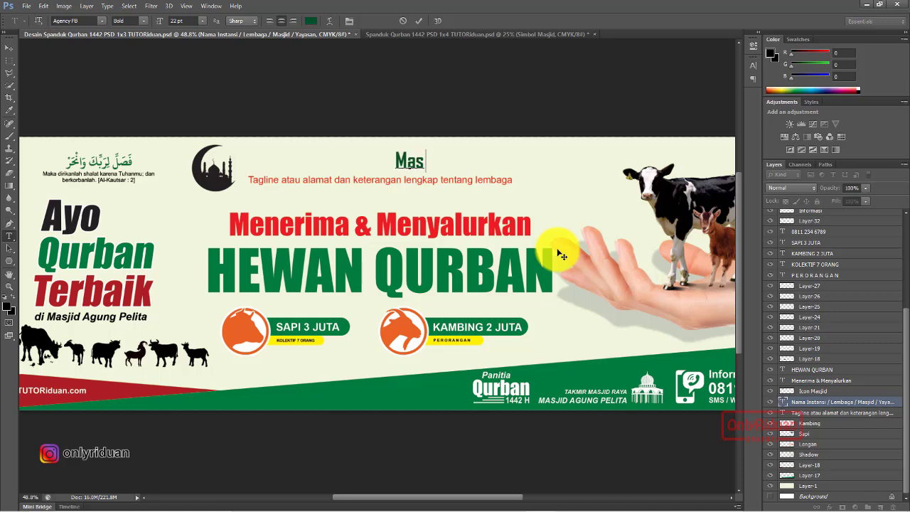
type("jid")
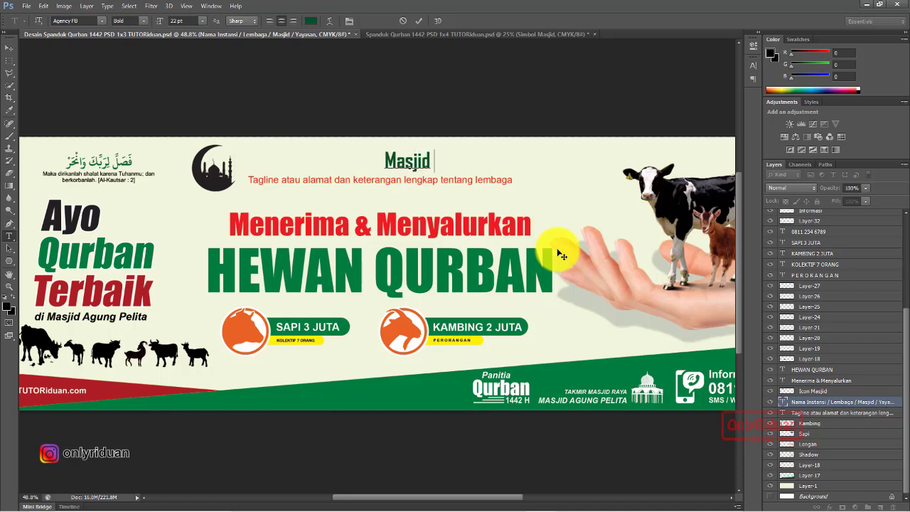
type(" Darul Muh")
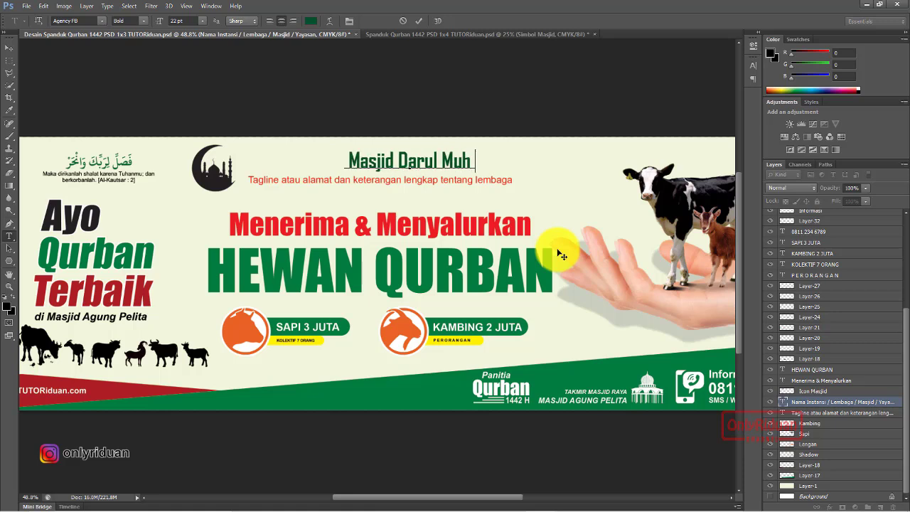
type("ajirn")
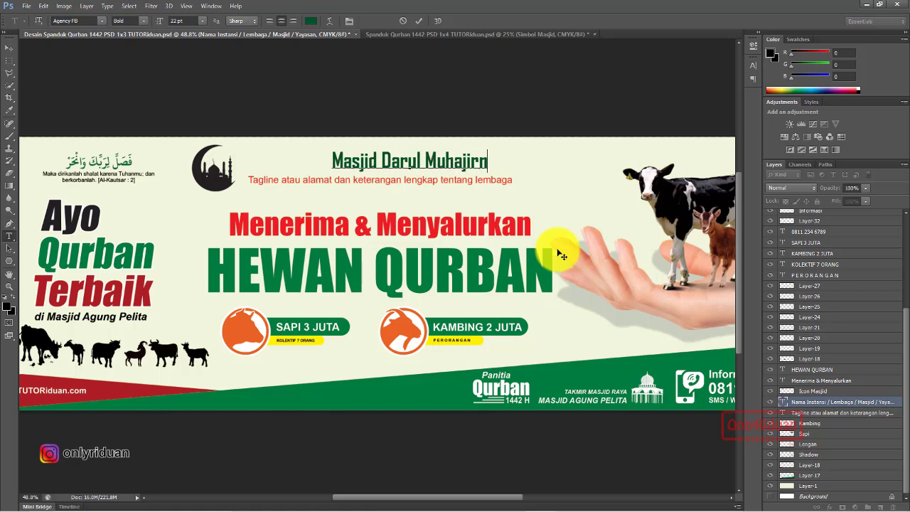
key("BackSpace")
type("in")
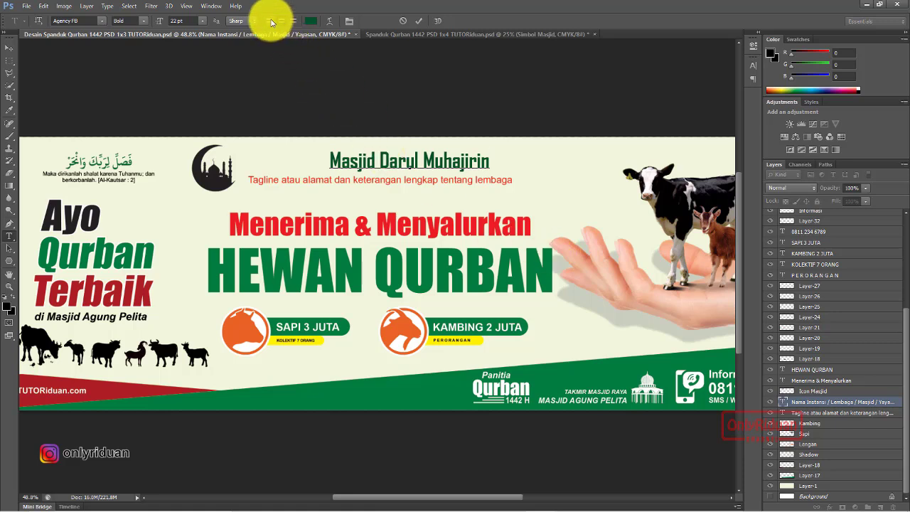
Left-align the masjid name and move it beside the mosque icon.
left_click(271, 21)
left_click(9, 48)
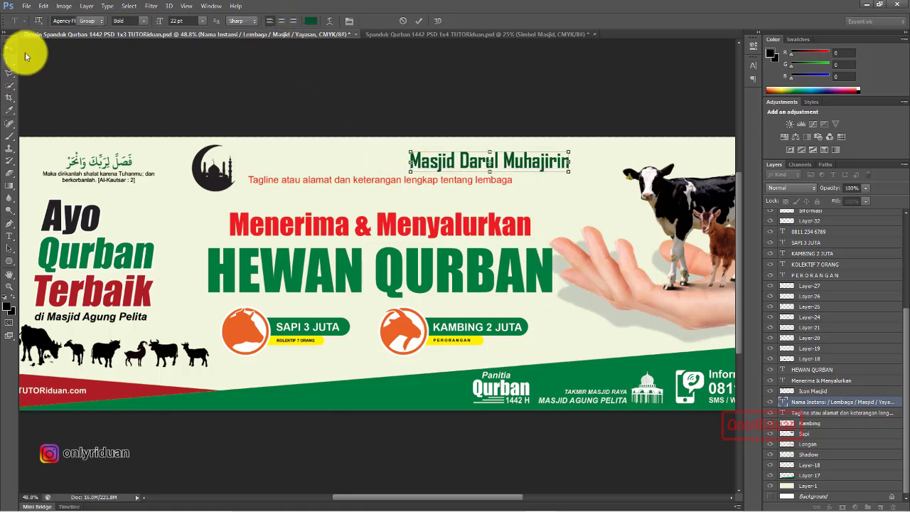
left_click_drag(514, 174, 337, 174)
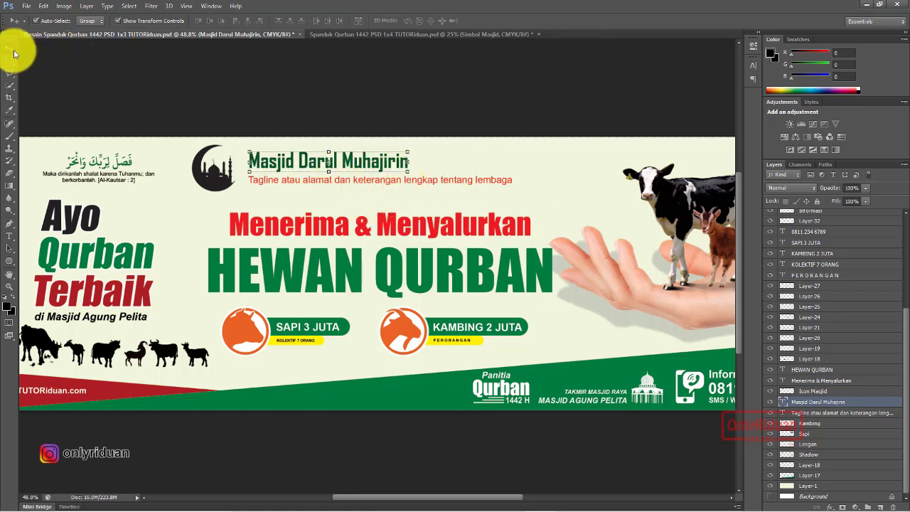
left_click(201, 81)
left_click(419, 185)
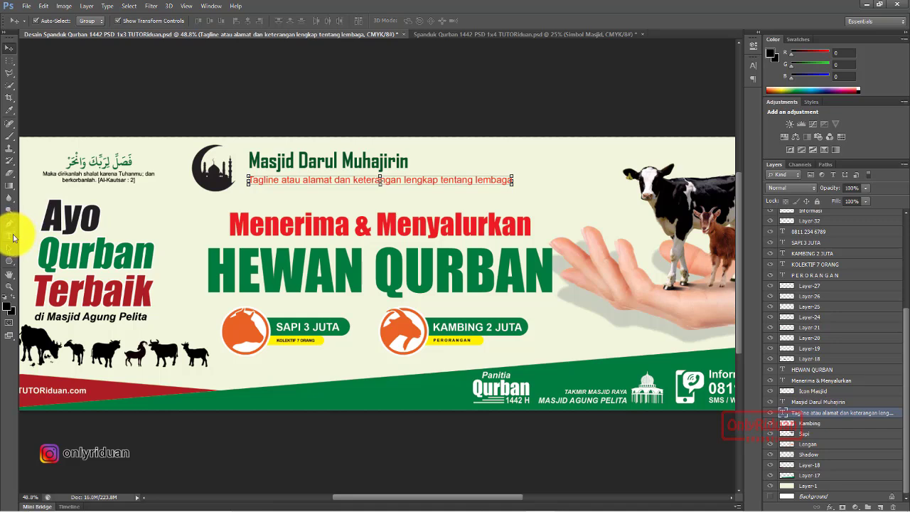
Left-align the tagline, retype it as 'Perum Rapak Binuang Indah', and place it under the masjid name.
left_click(10, 236)
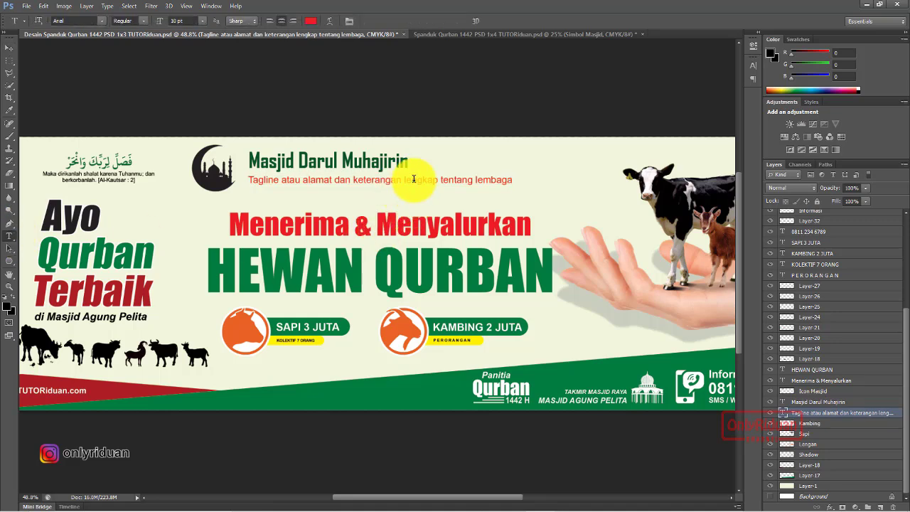
left_click(270, 22)
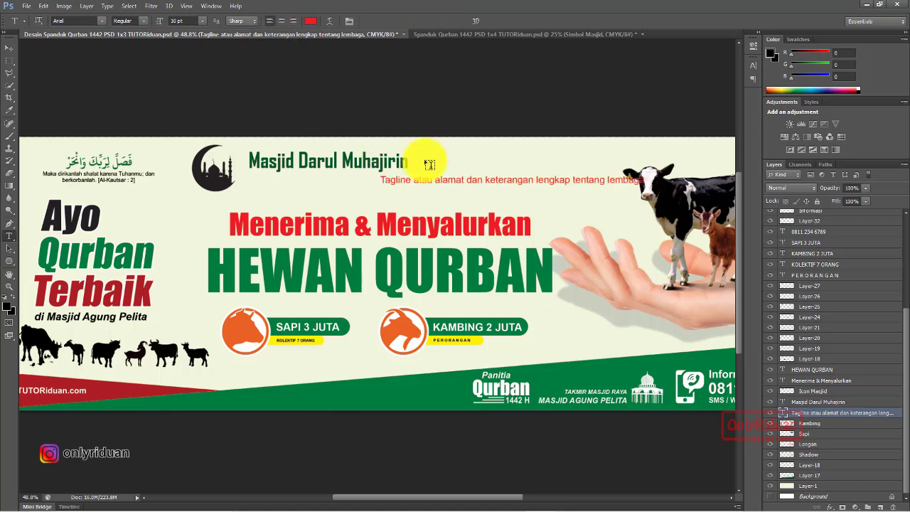
left_click(487, 181)
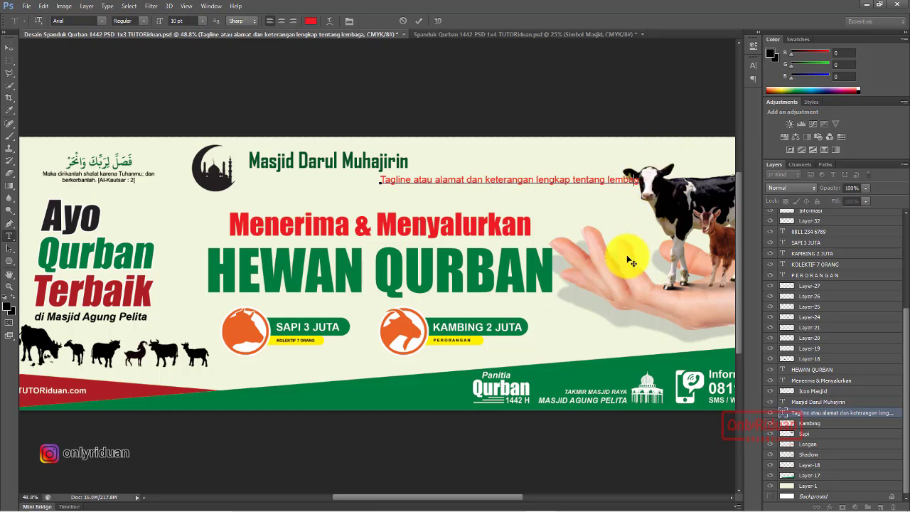
key("BackSpace")
key("BackSpace")
key("BackSpace")
key("BackSpace")
key("BackSpace")
key("BackSpace")
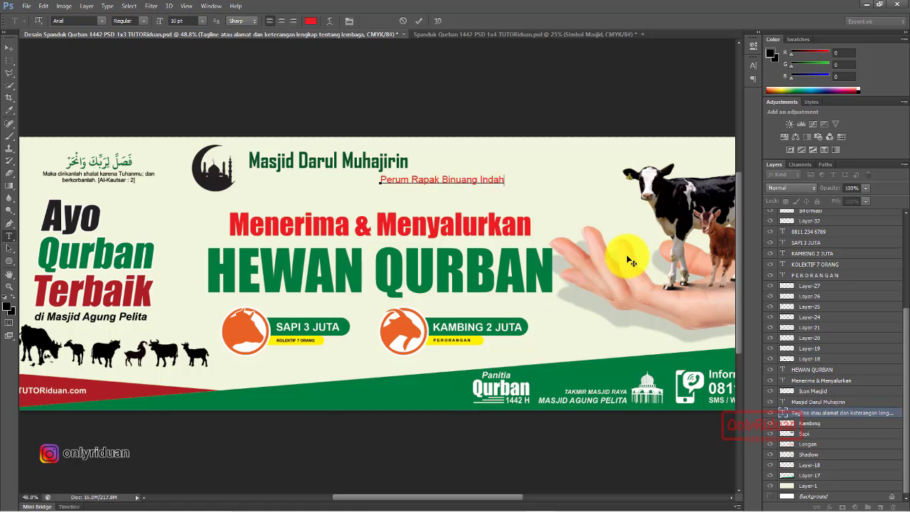
left_click(9, 48)
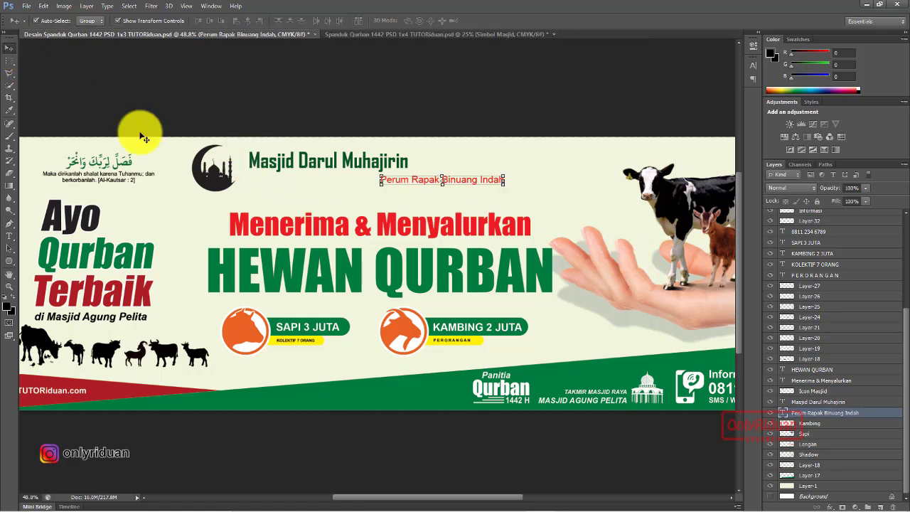
left_click(436, 183)
left_click(456, 197)
left_click_drag(465, 179, 337, 196)
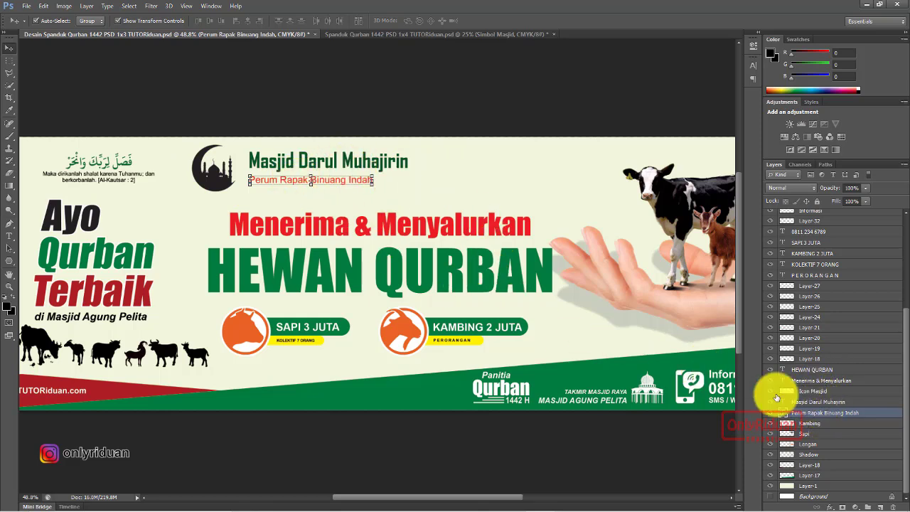
Shift the mosque icon and both name lines right, above 'Menerima & Menyalurkan'.
left_click(826, 403, "shift")
left_click(811, 391, "shift")
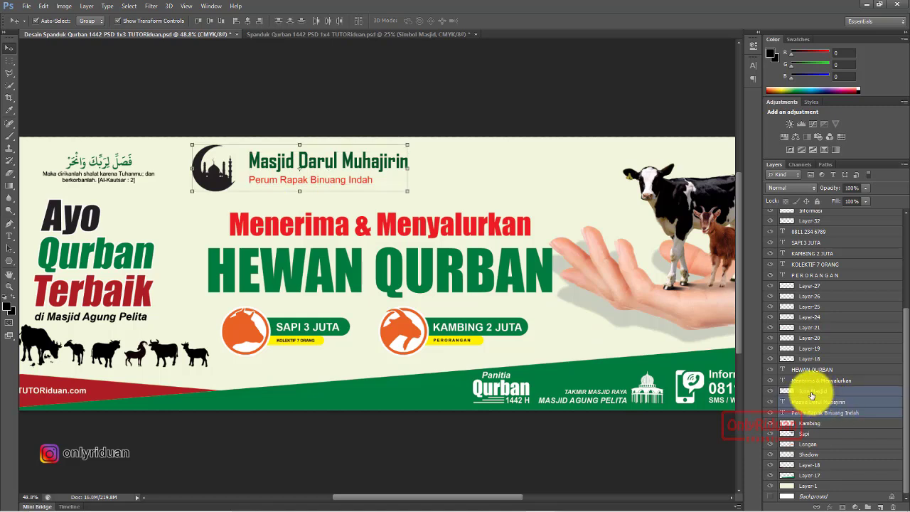
left_click_drag(319, 165, 397, 167)
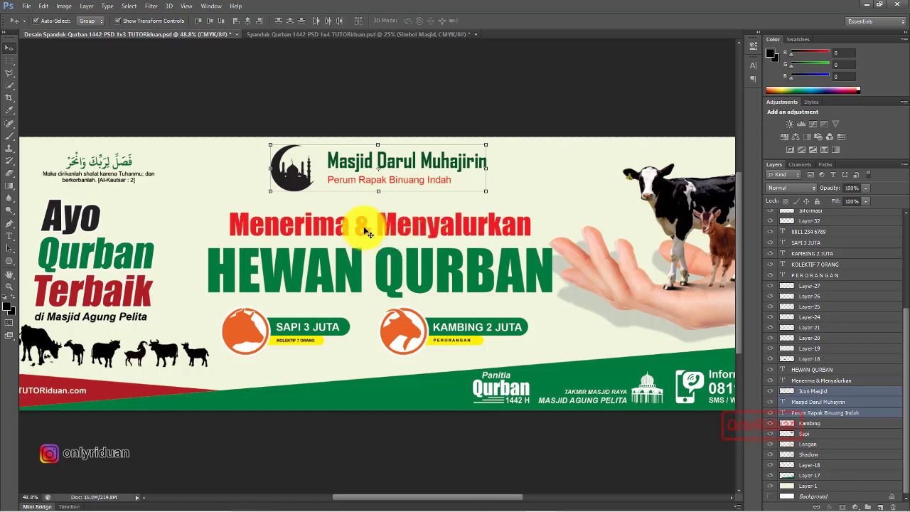
left_click(368, 232)
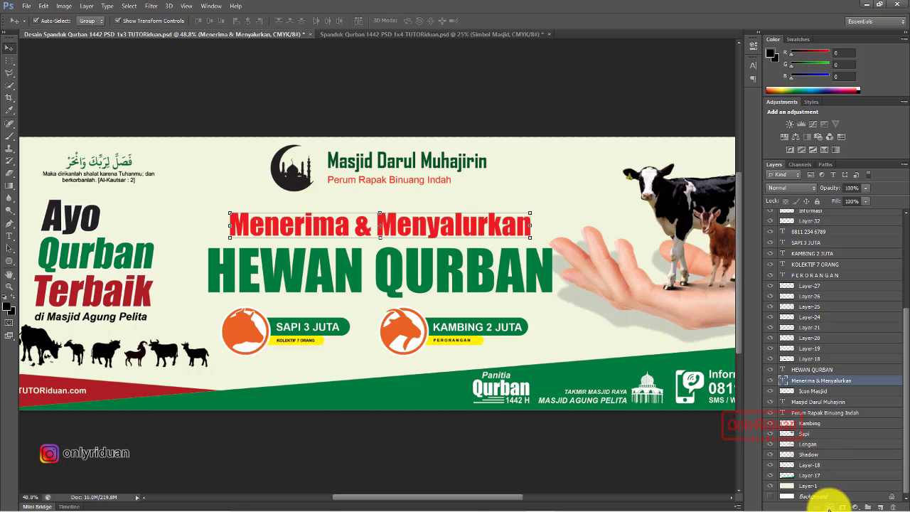
Add a 5 px white stroke to the 'Menerima & Menyalurkan' headline.
left_click(834, 506)
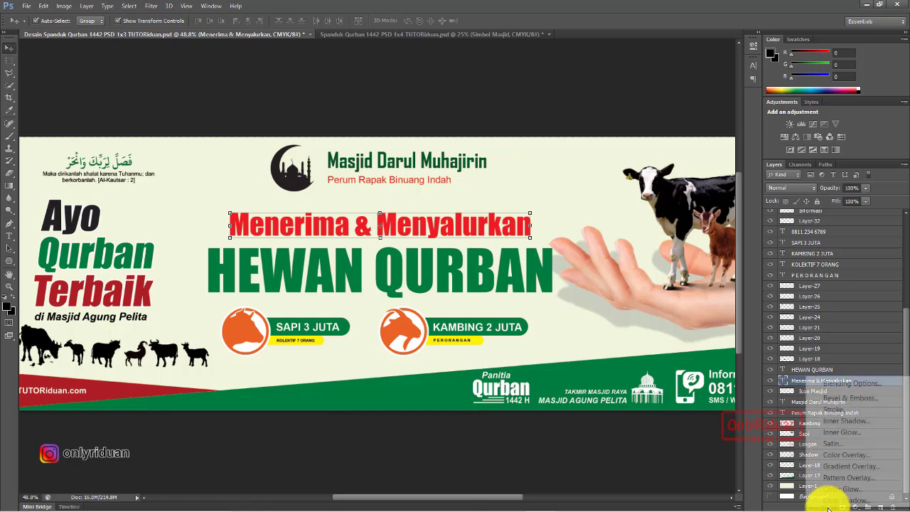
left_click(830, 412)
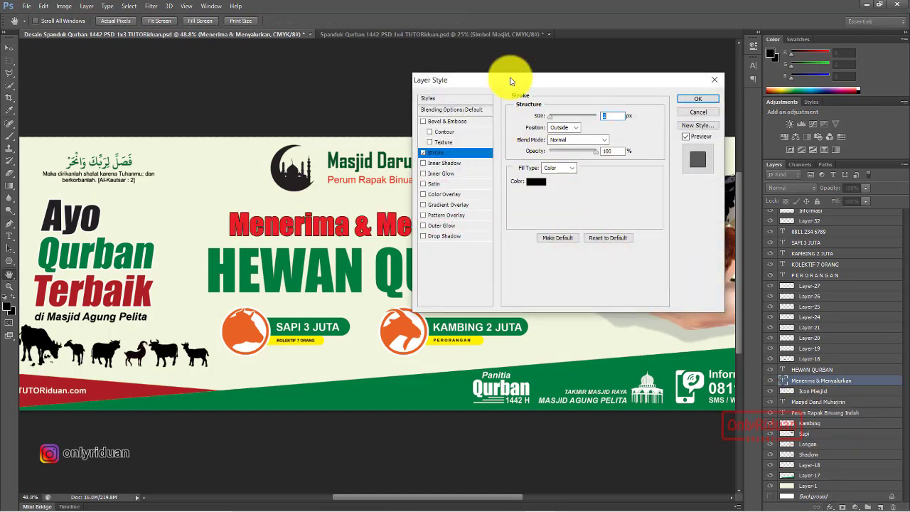
left_click_drag(508, 75, 615, 117)
left_click(638, 219)
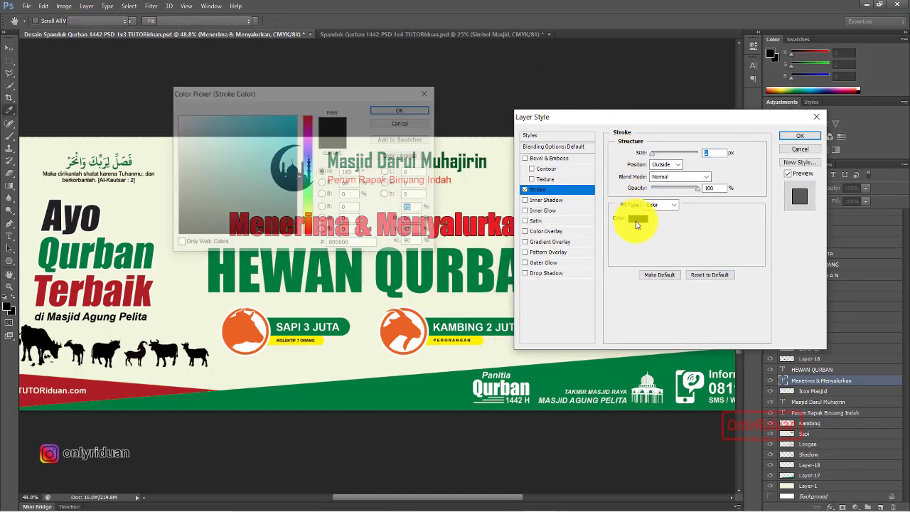
left_click_drag(257, 176, 116, 76)
left_click(403, 108)
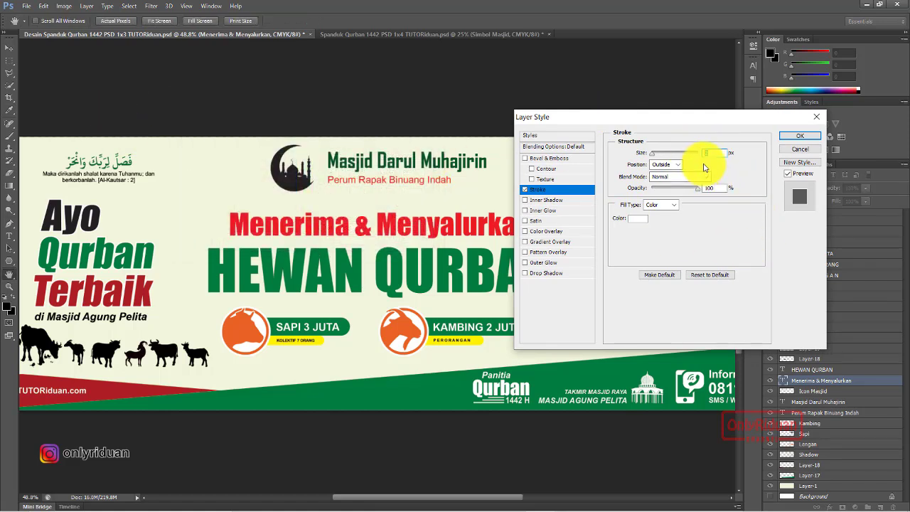
type("5")
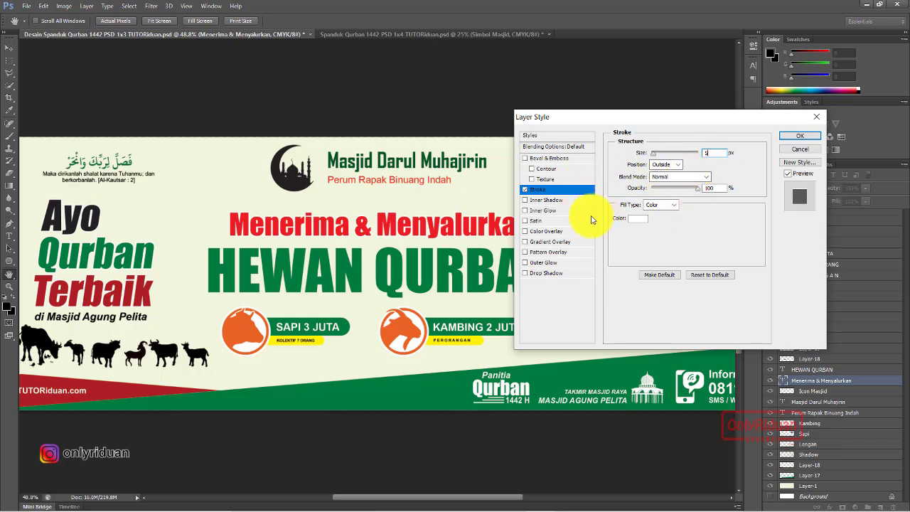
Give 'Menerima & Menyalurkan' a 75% opacity, 13 px drop shadow.
left_click(539, 275)
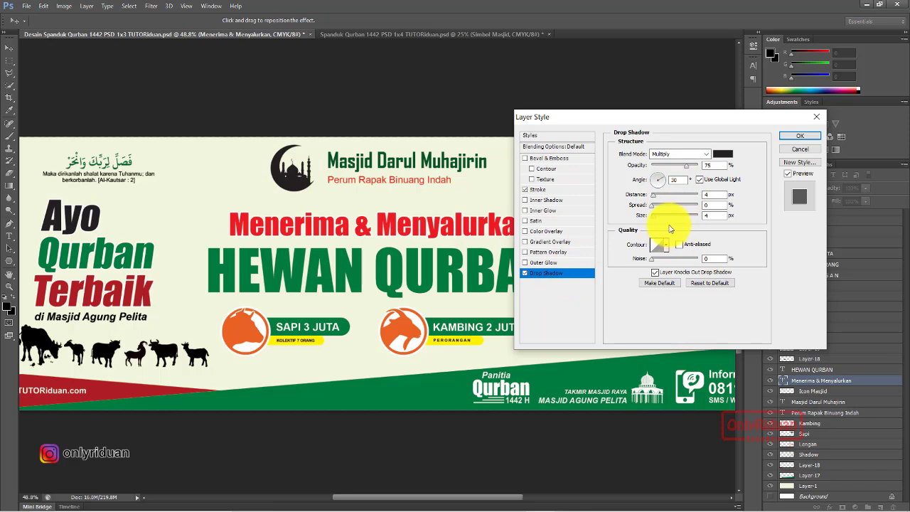
left_click_drag(655, 199, 658, 199)
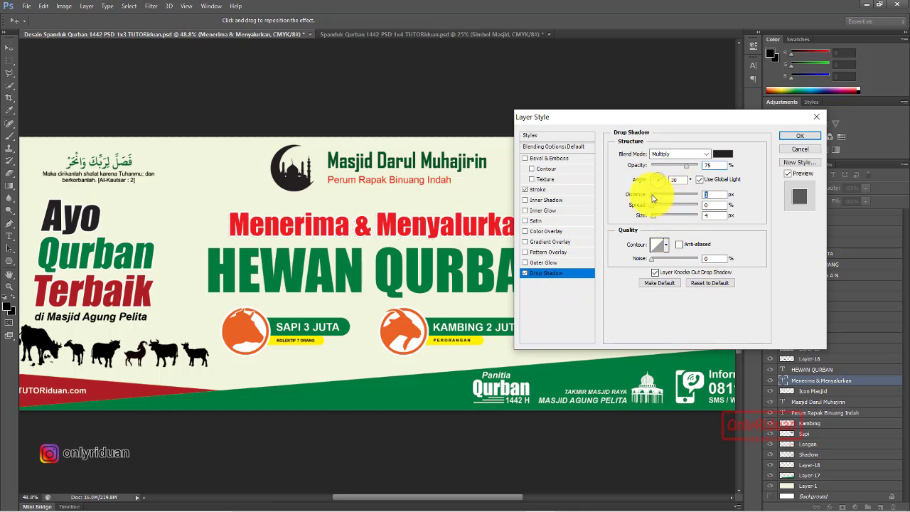
left_click_drag(656, 199, 657, 197)
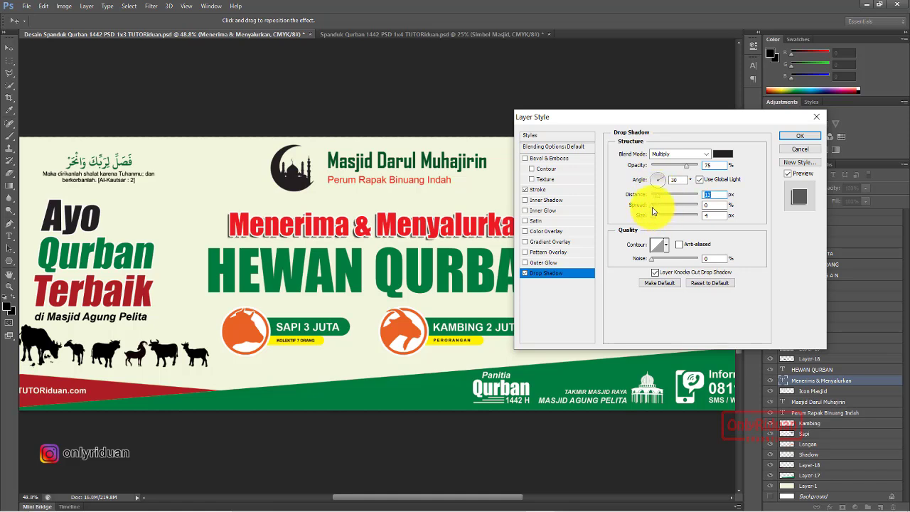
left_click_drag(652, 207, 662, 206)
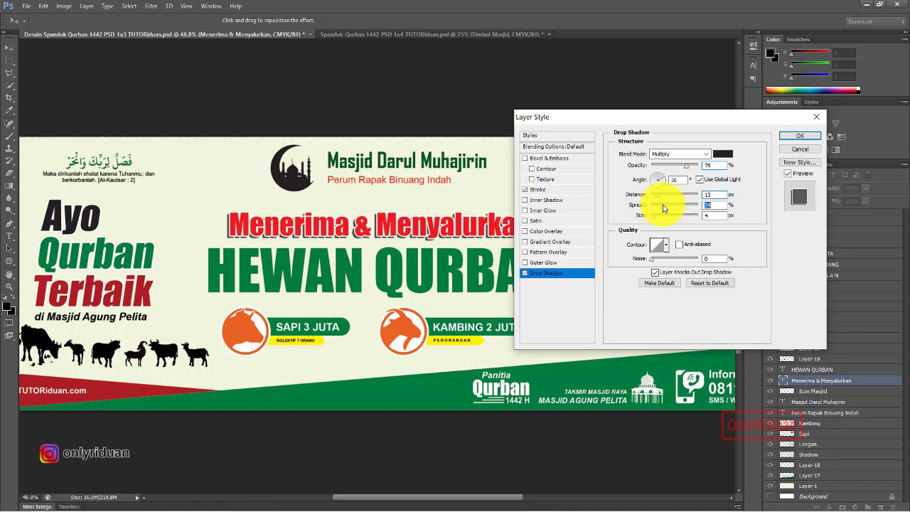
left_click_drag(653, 216, 656, 219)
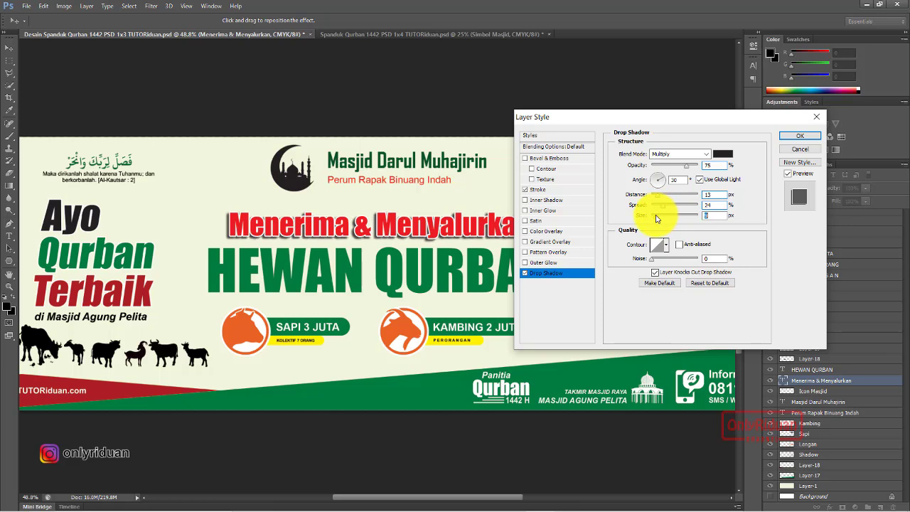
left_click_drag(652, 179, 654, 179)
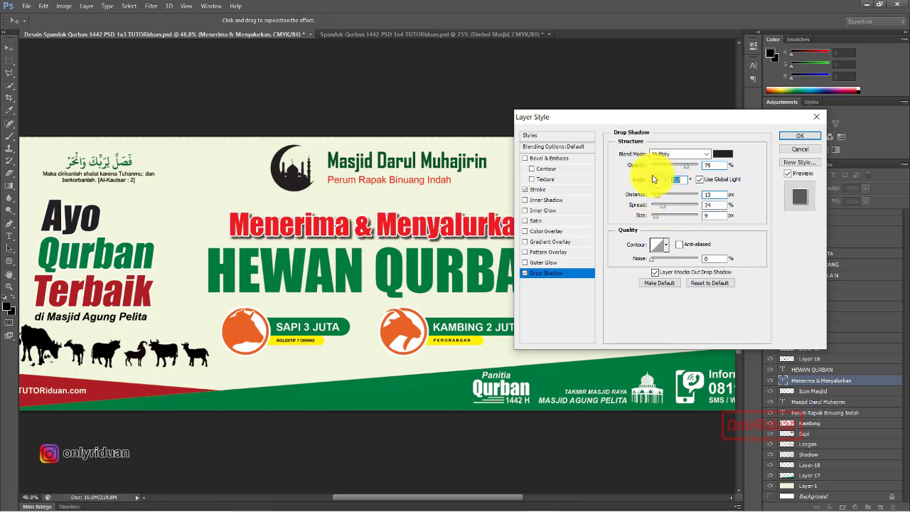
mouse_move(606, 111)
left_mouse_down()
mouse_move(576, 228)
mouse_move(570, 191)
left_mouse_up()
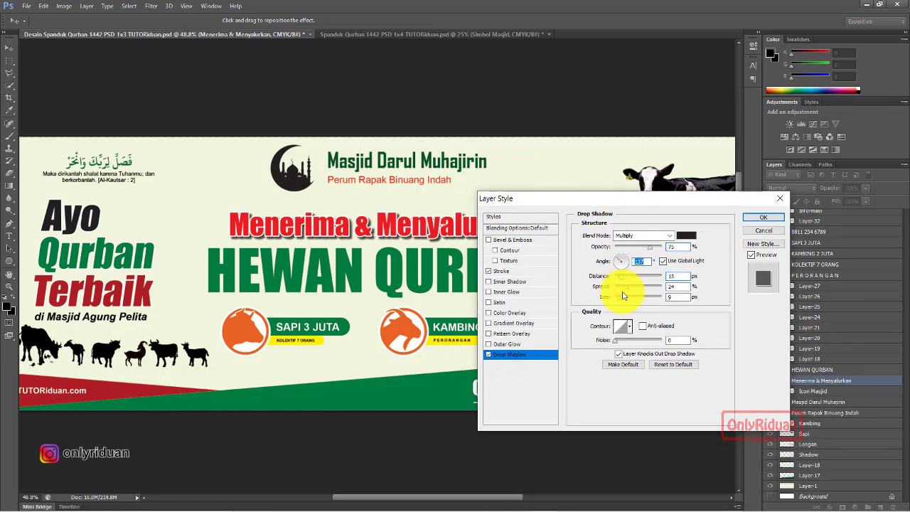
left_click_drag(623, 289, 616, 290)
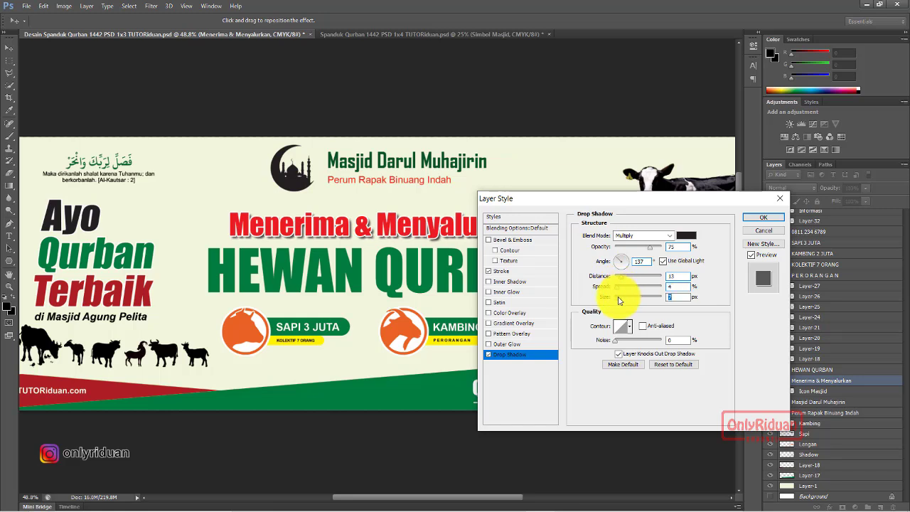
key("Down")
key("Down")
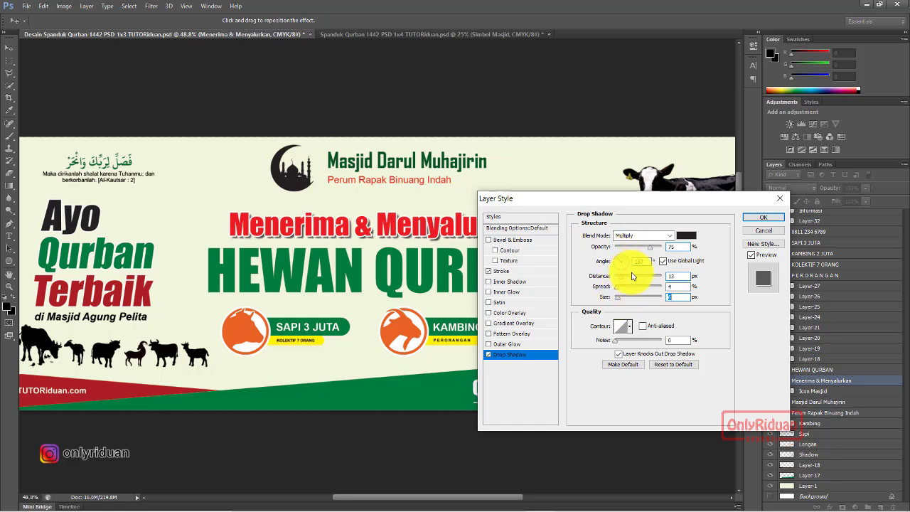
left_click_drag(623, 279, 620, 278)
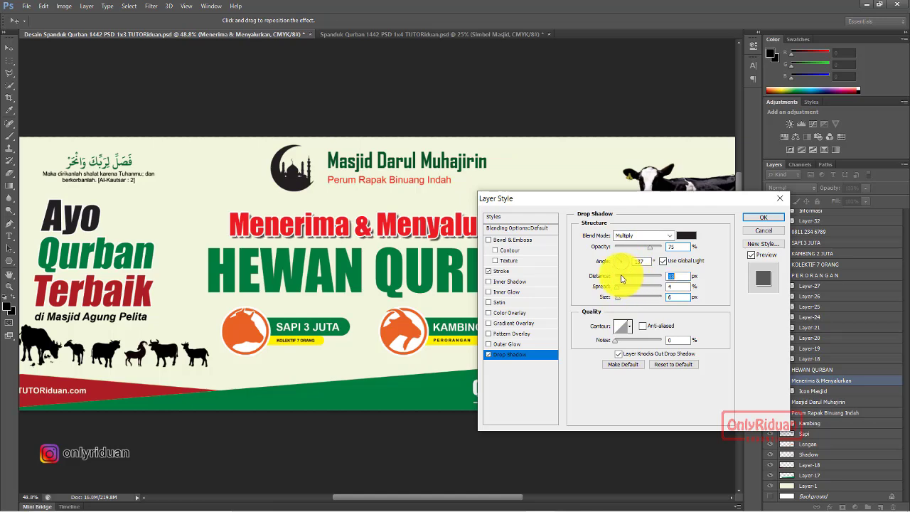
left_click(758, 219)
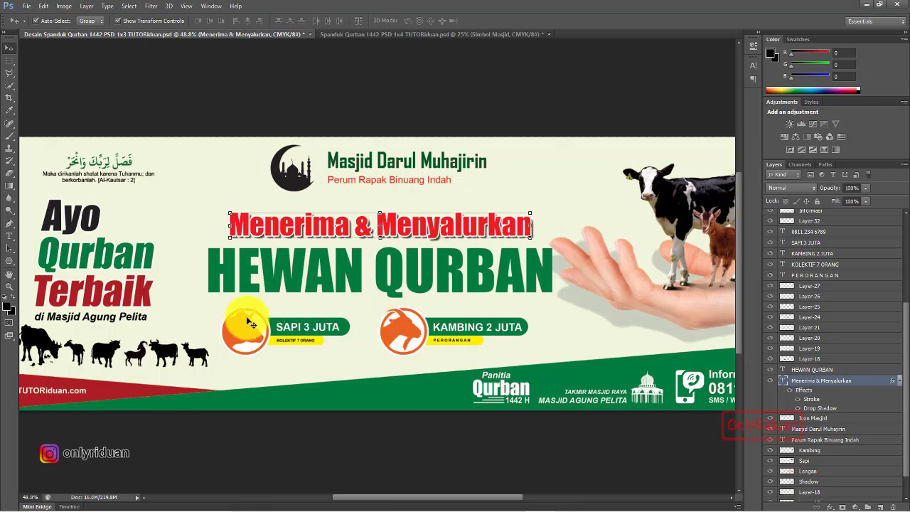
left_click(423, 269)
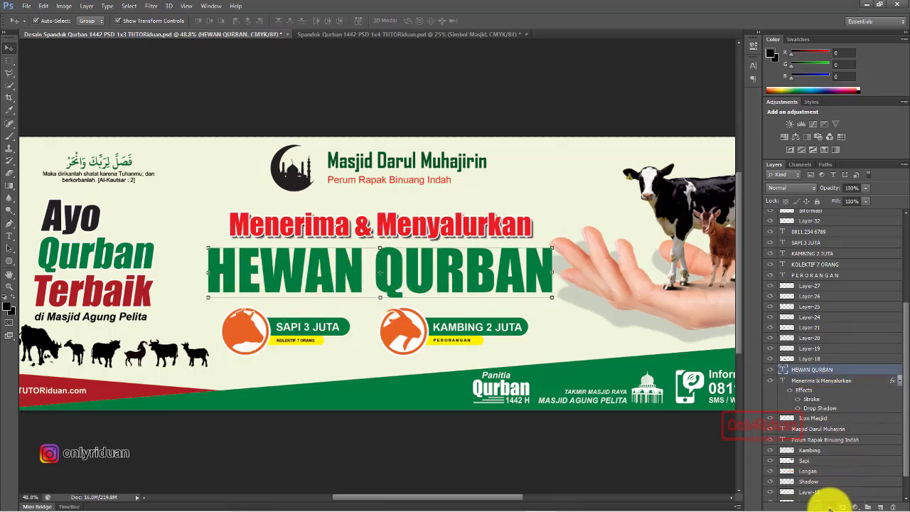
Add a 7 px white stroke to the HEWAN QURBAN headline.
left_click(839, 506)
double_click(845, 413)
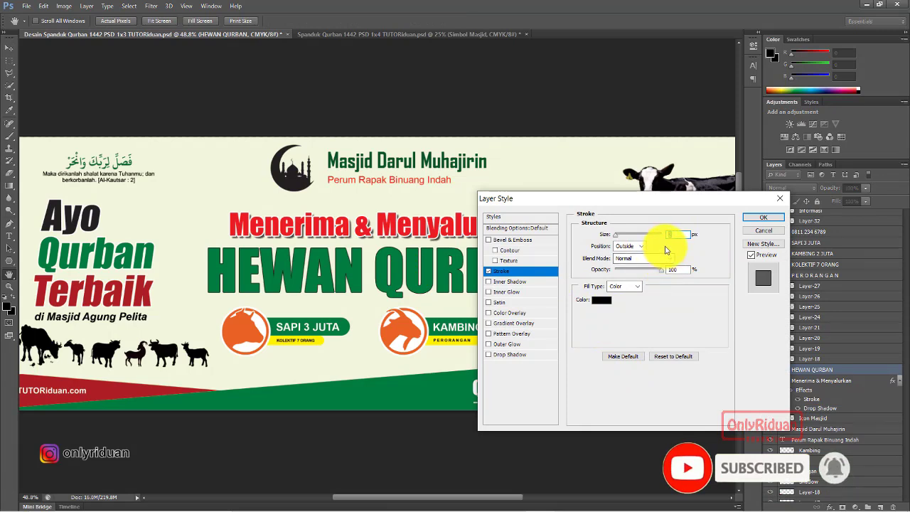
type("8")
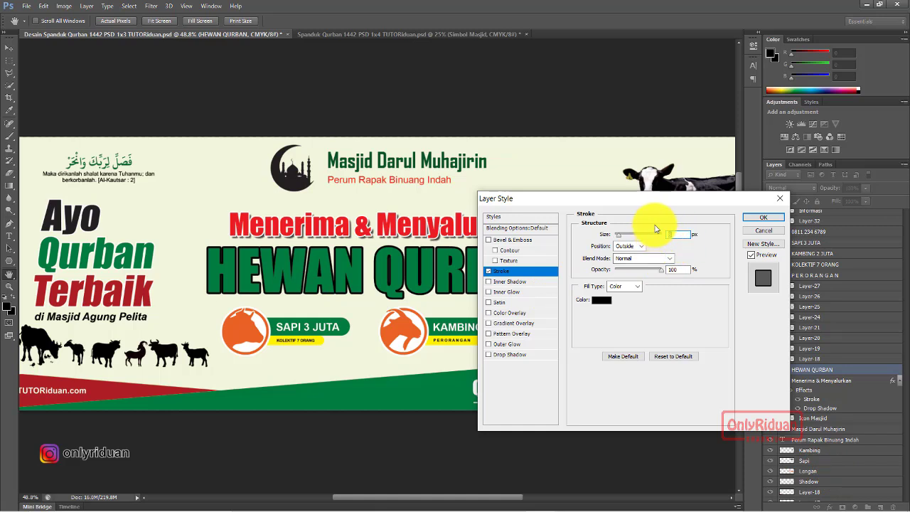
type("7")
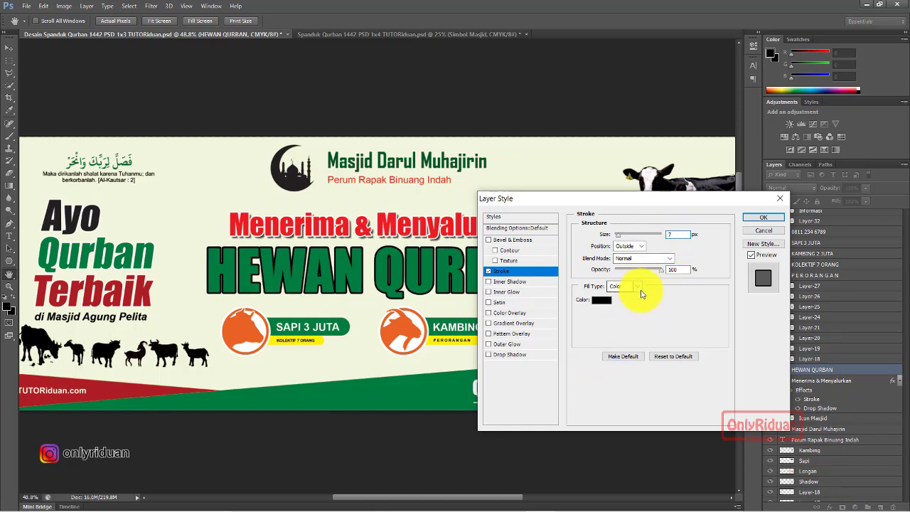
left_click(601, 300)
left_click_drag(254, 179, 137, 97)
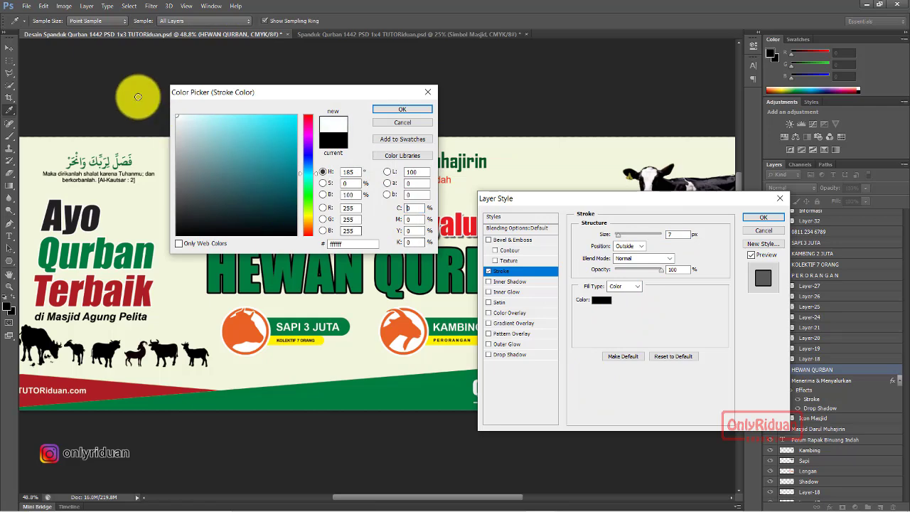
left_click(402, 109)
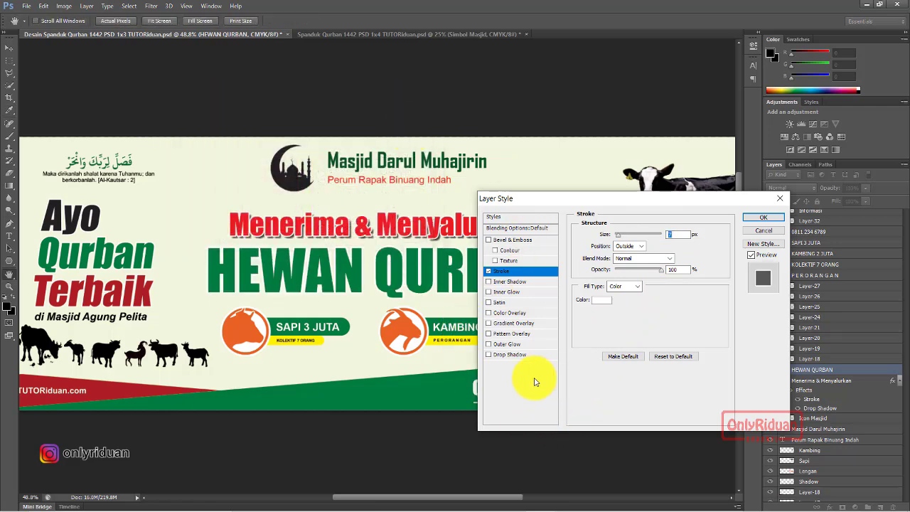
Give HEWAN QURBAN a drop shadow with distance 18 and size 10.
left_click_drag(553, 200, 575, 148)
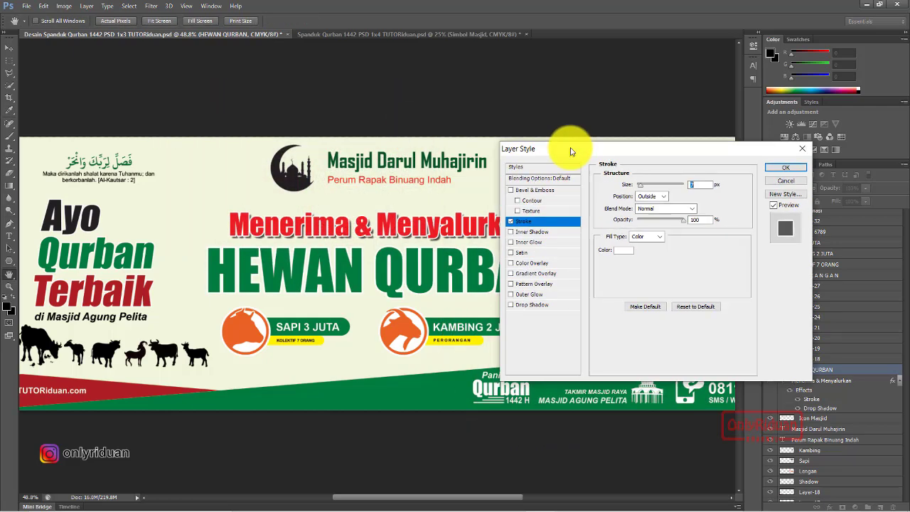
left_click(524, 304)
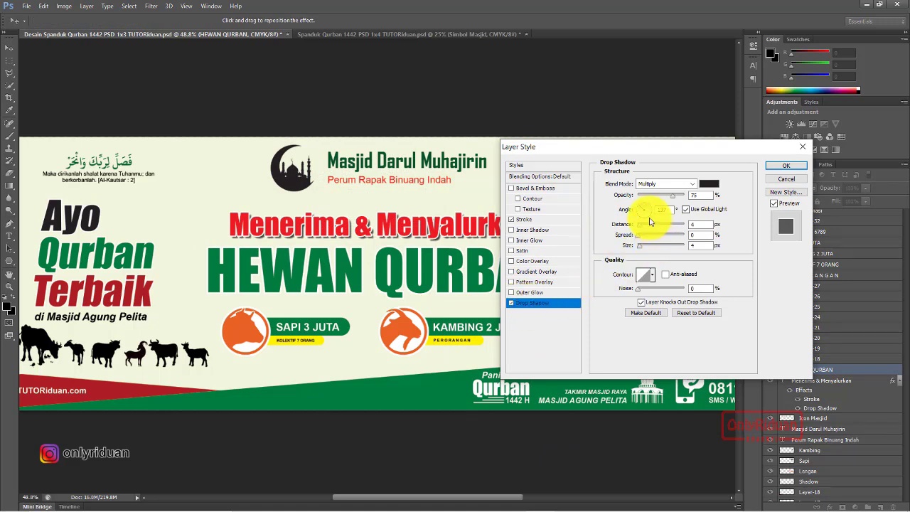
left_click_drag(642, 232, 647, 227)
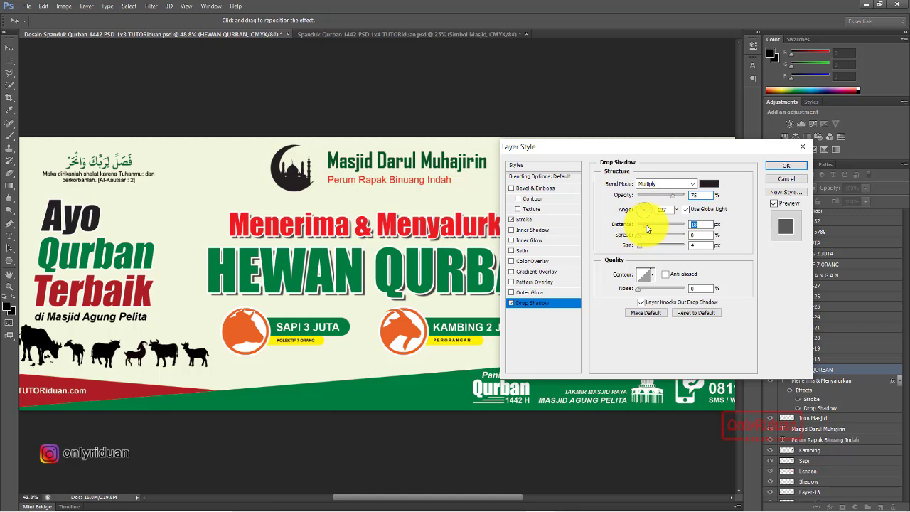
left_click_drag(640, 248, 644, 250)
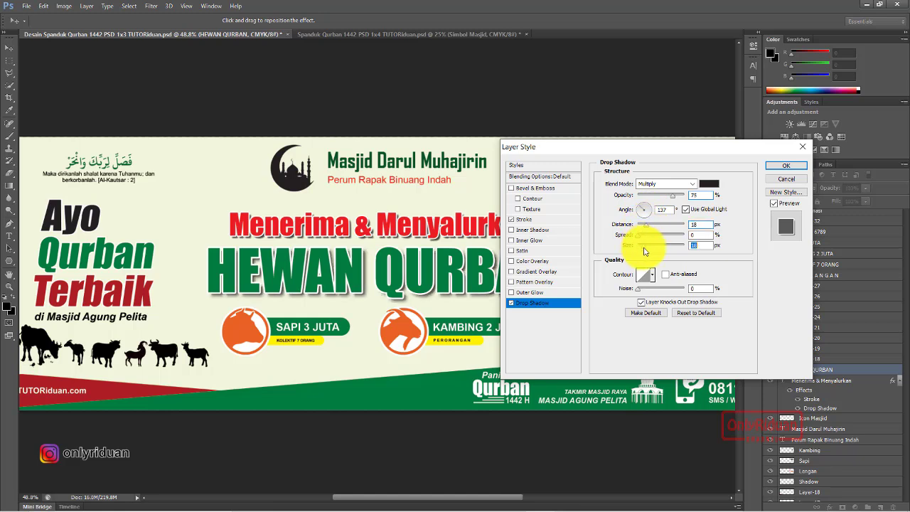
mouse_move(570, 151)
left_mouse_down()
mouse_move(642, 275)
mouse_move(664, 348)
left_mouse_up()
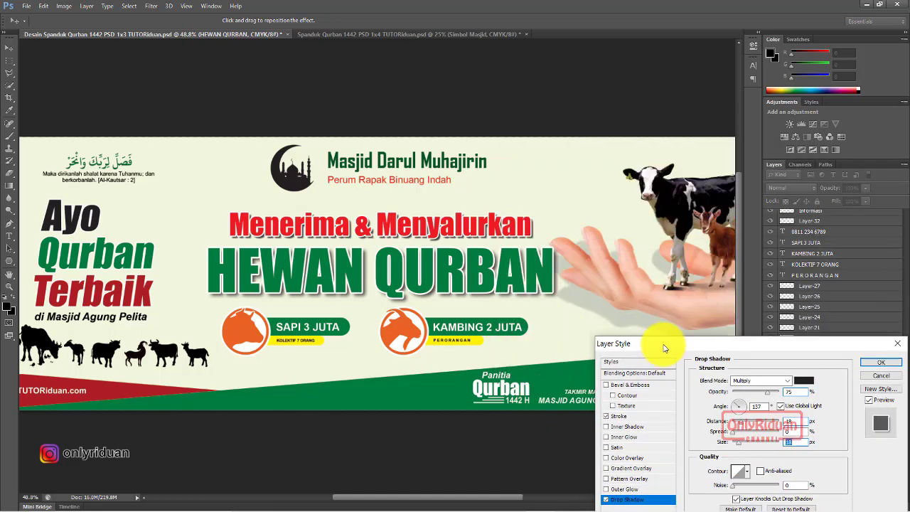
left_click_drag(664, 348, 387, 147)
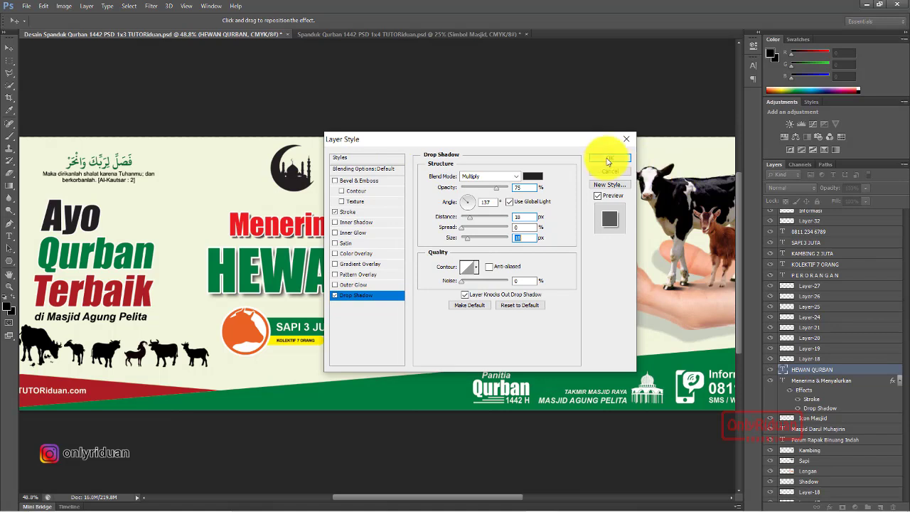
left_click(603, 164)
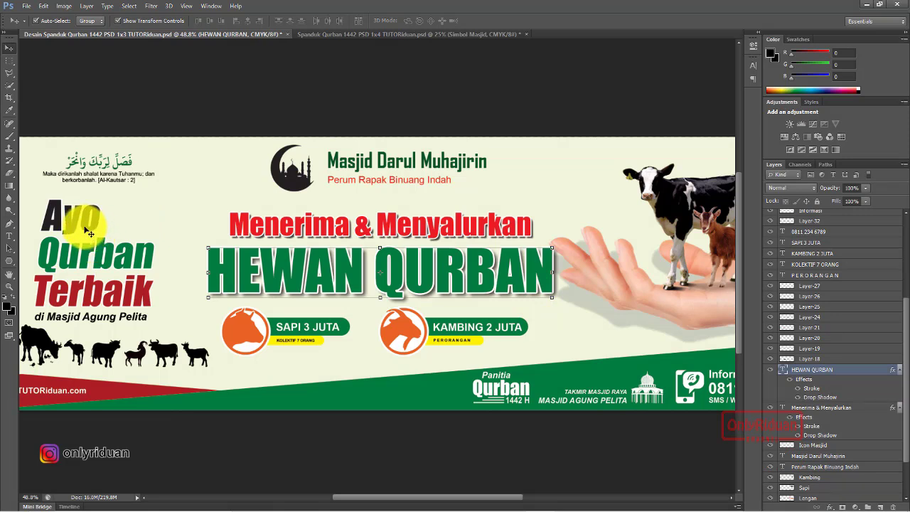
left_click(88, 234)
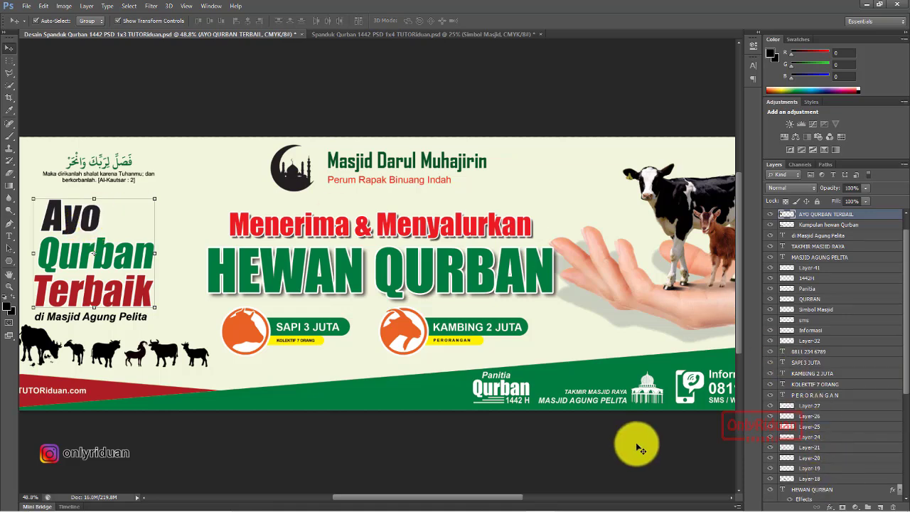
left_click(829, 507)
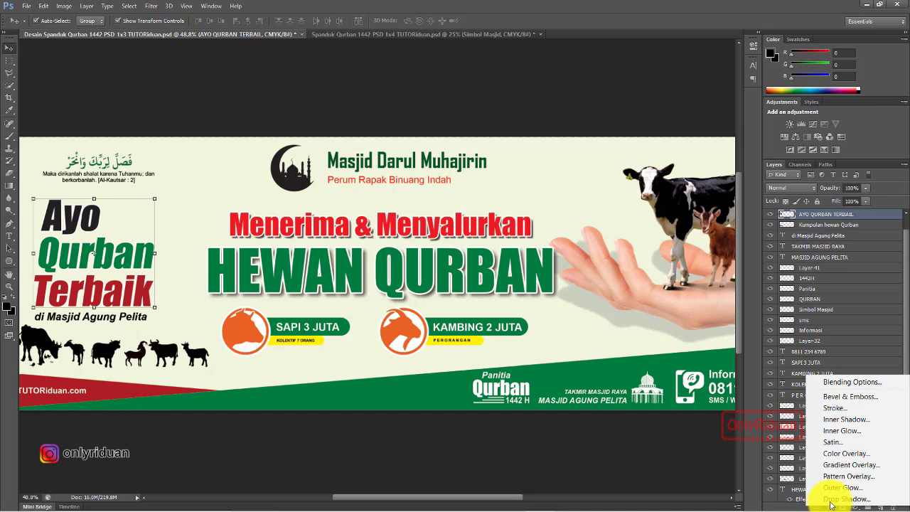
Add a 5 px white stroke to the 'Ayo Qurban Terbaik' text.
left_click(842, 412)
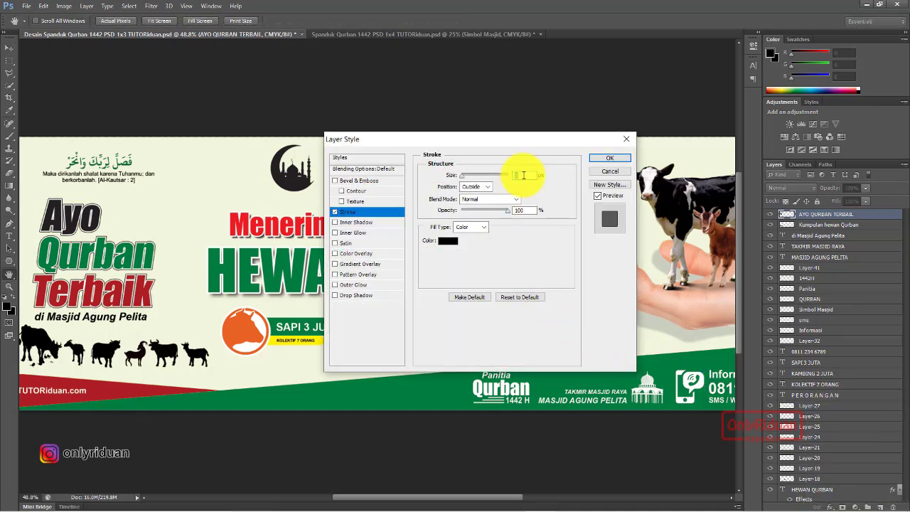
type("5")
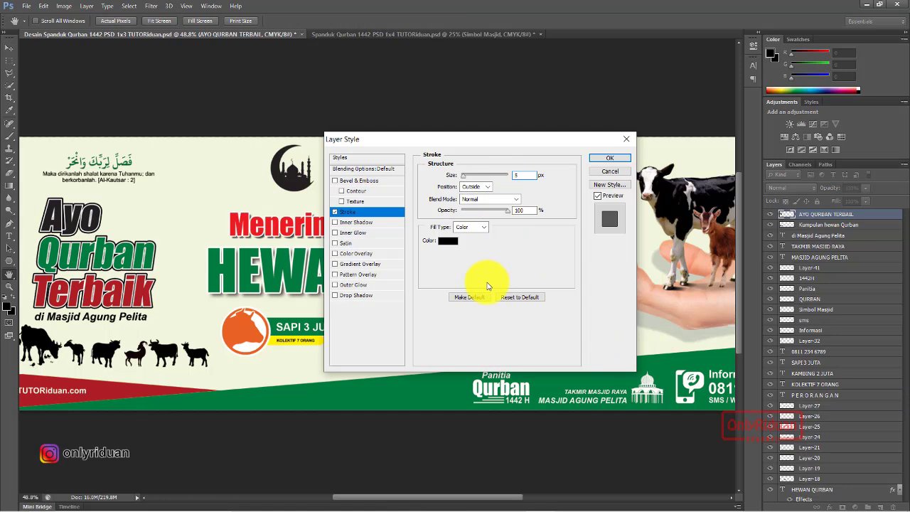
left_click(445, 242)
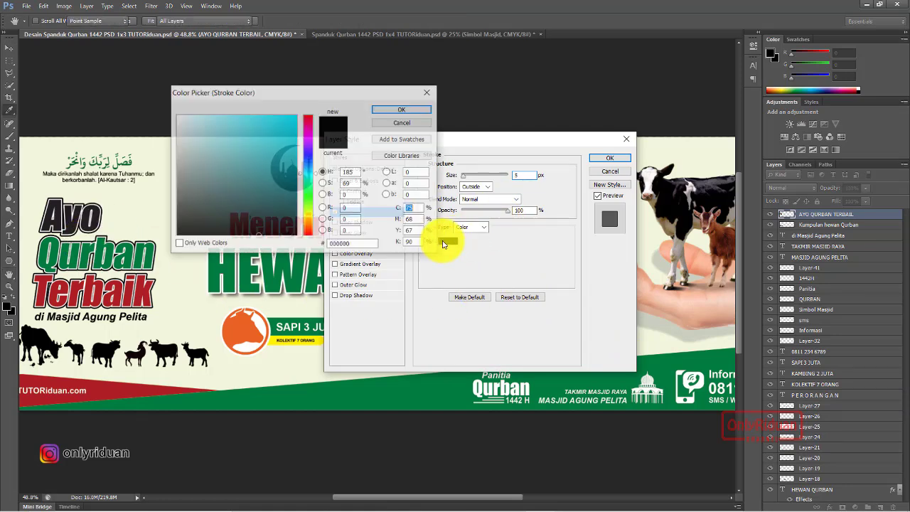
left_click(179, 115)
left_click(402, 110)
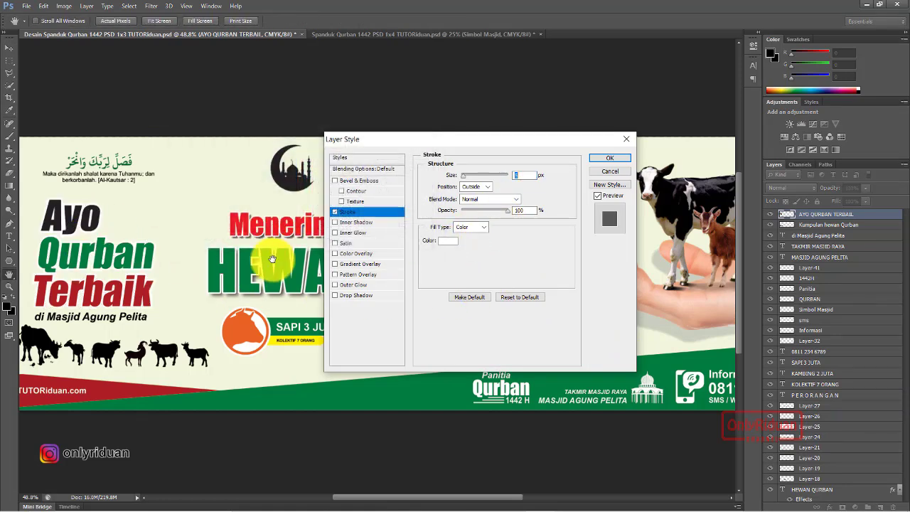
Give 'Ayo Qurban Terbaik' a 17 px drop shadow.
left_click(349, 298)
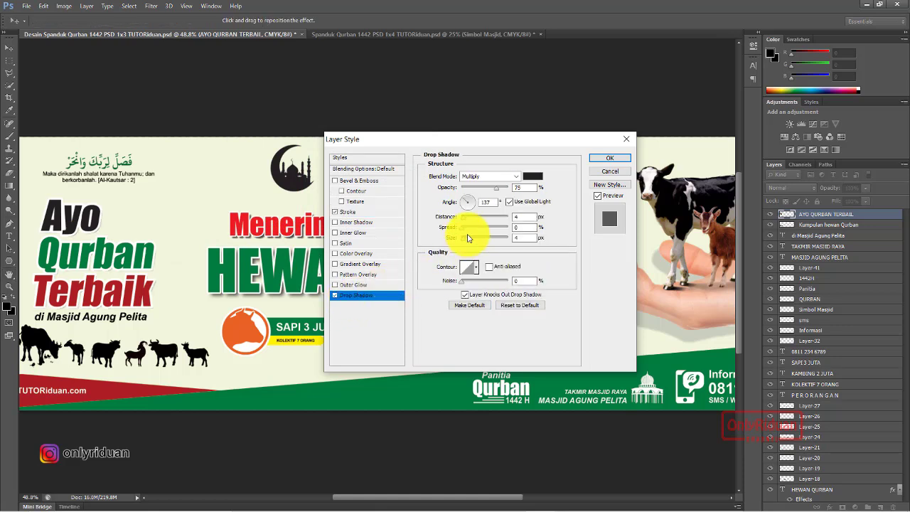
left_click_drag(465, 223, 469, 243)
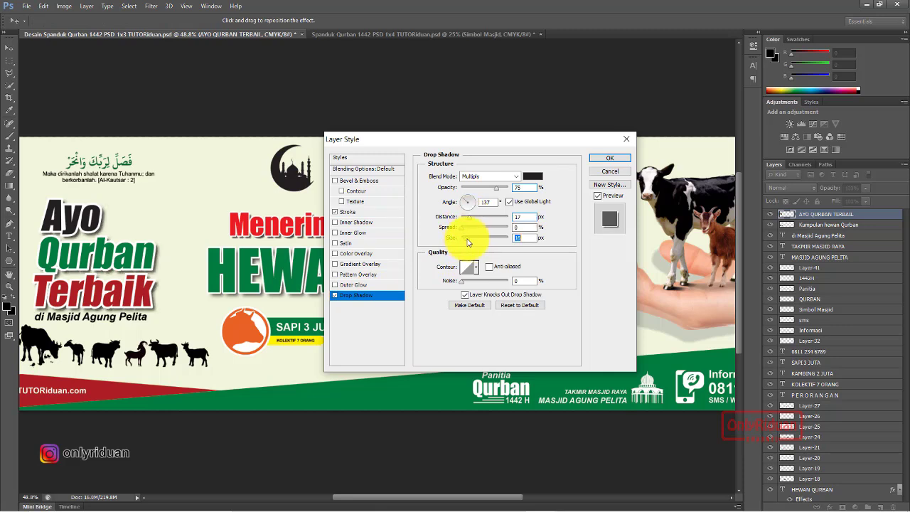
left_click(615, 157)
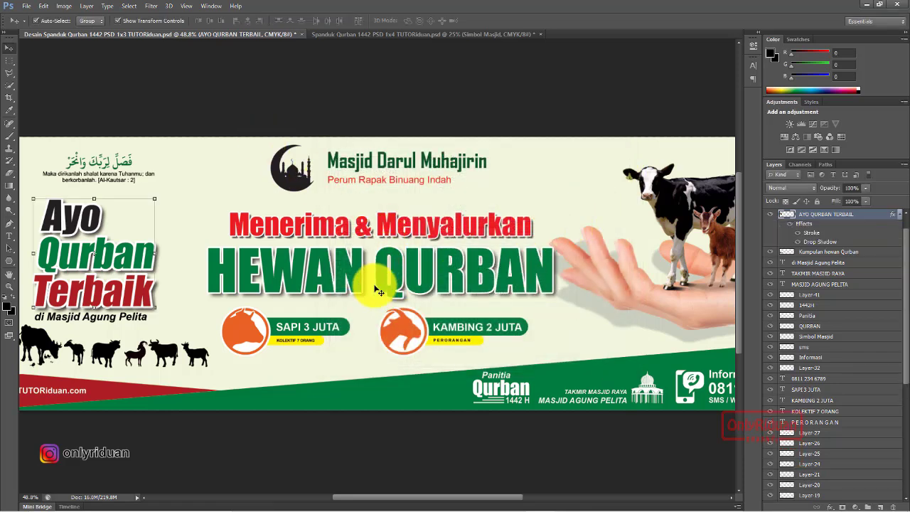
left_click(409, 268)
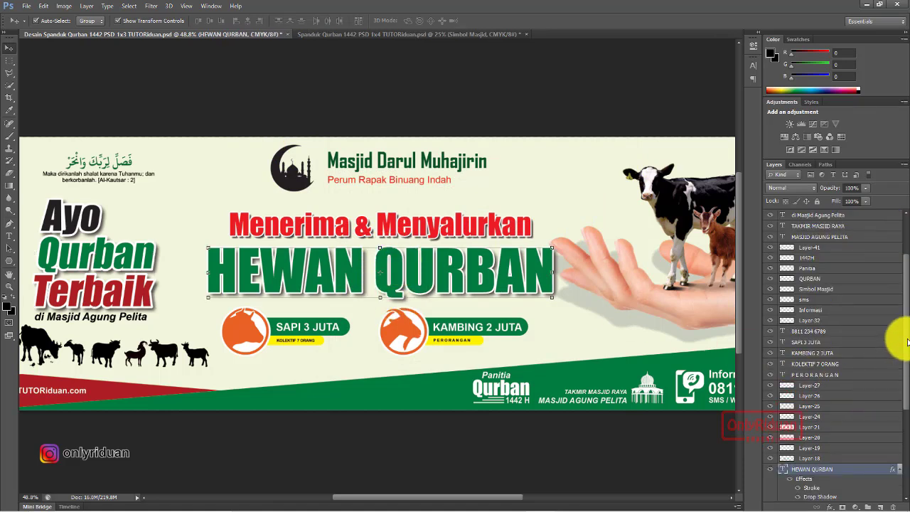
Add a gradient overlay to HEWAN QURBAN with a light green right-end stop.
scroll(894, 366, "down", 5)
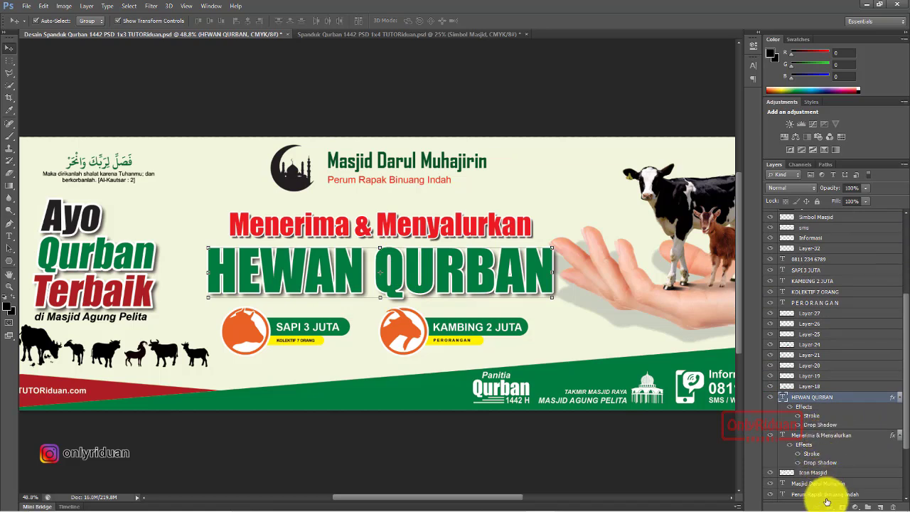
left_click(830, 507)
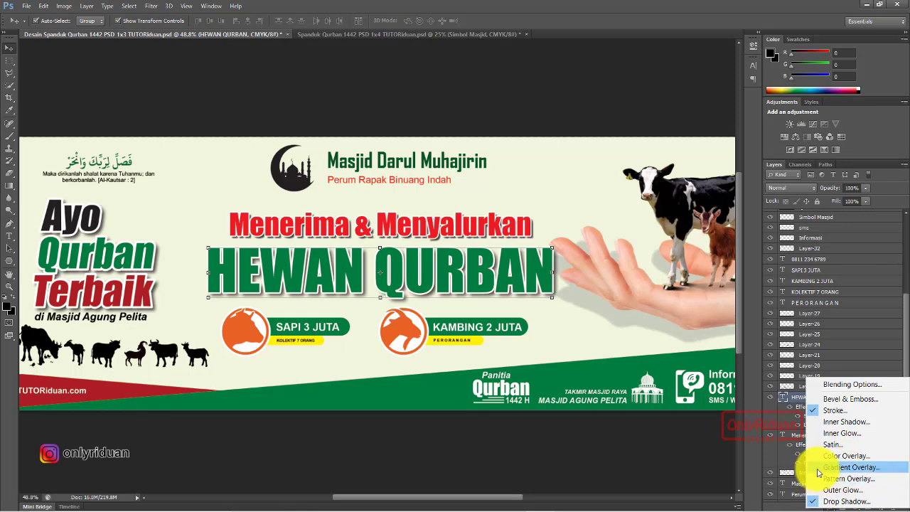
left_click(827, 468)
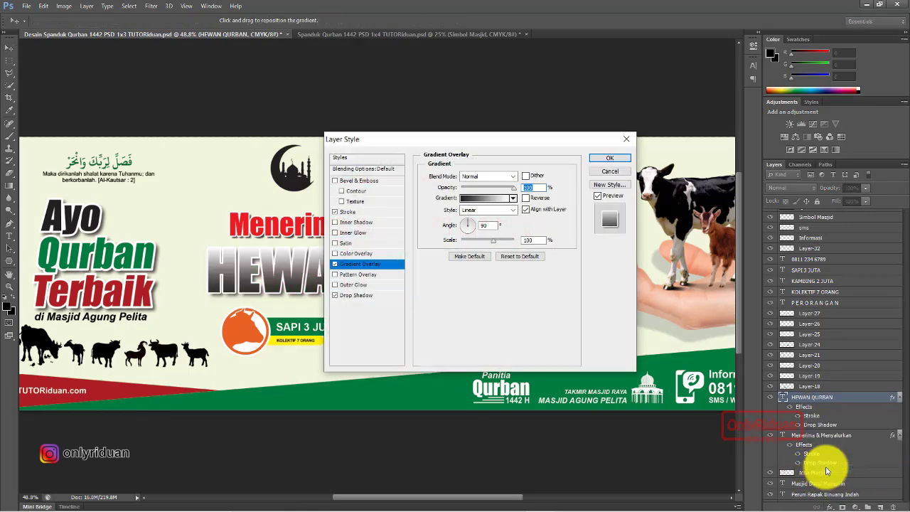
mouse_move(463, 142)
left_mouse_down()
mouse_move(685, 228)
mouse_move(678, 162)
left_mouse_up()
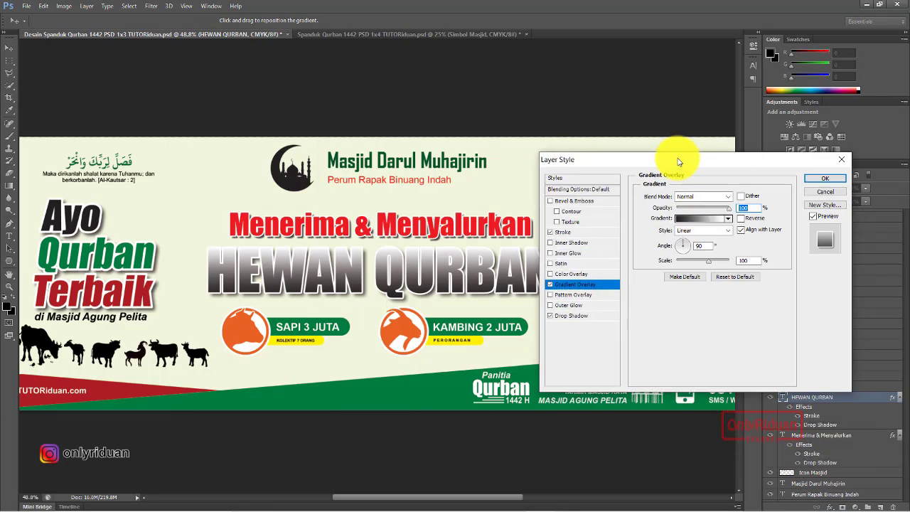
left_click(704, 224)
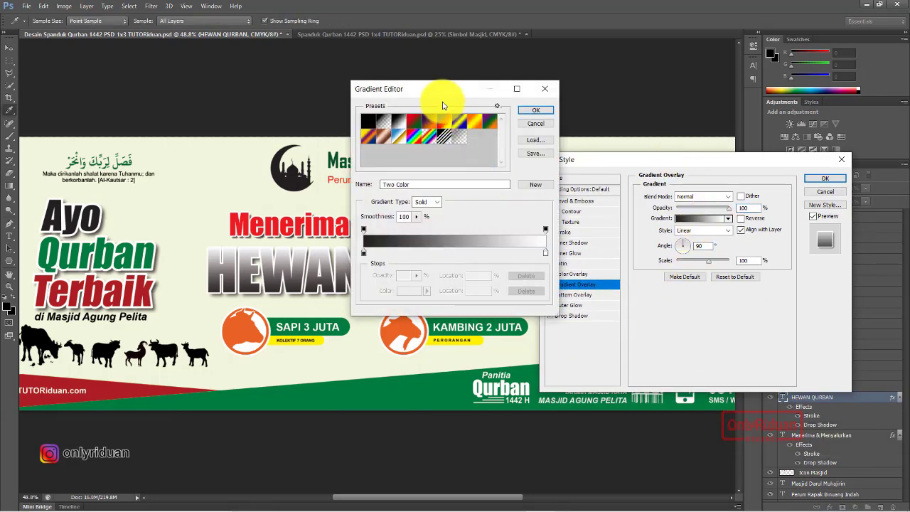
left_click_drag(443, 92, 432, 87)
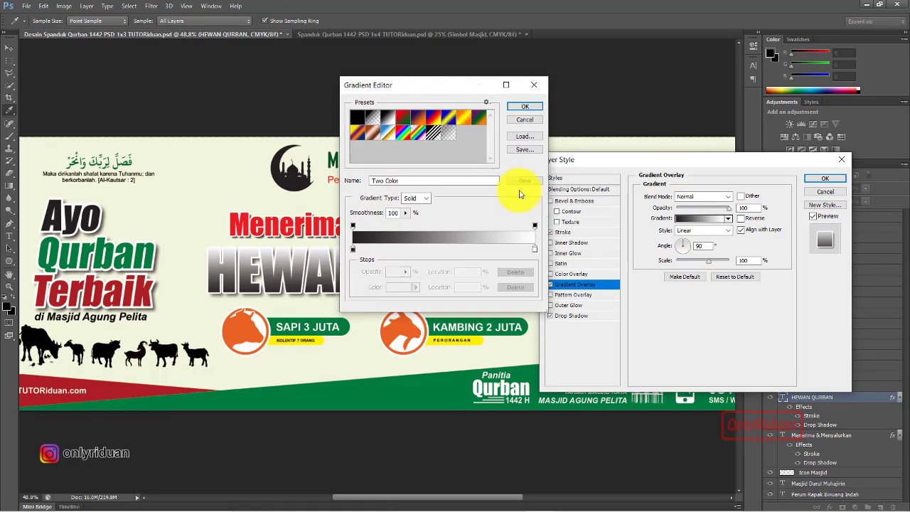
left_click(536, 252)
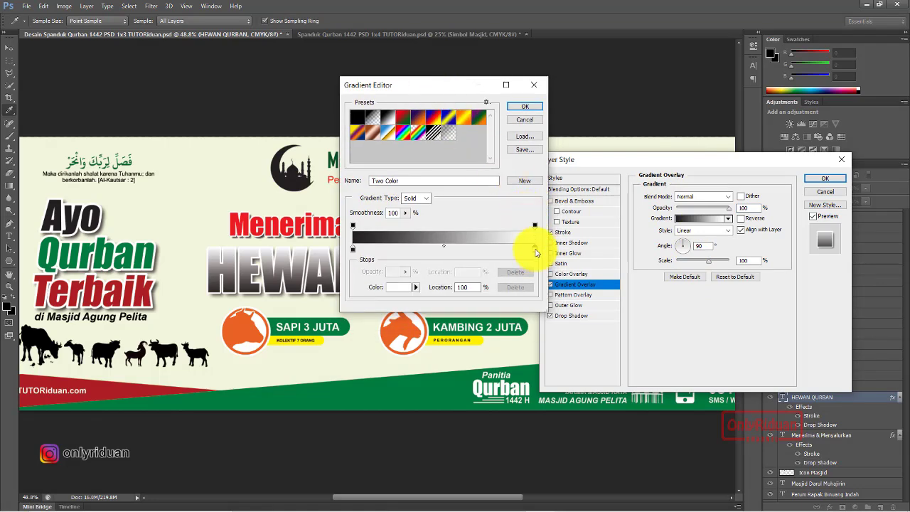
left_click(400, 288)
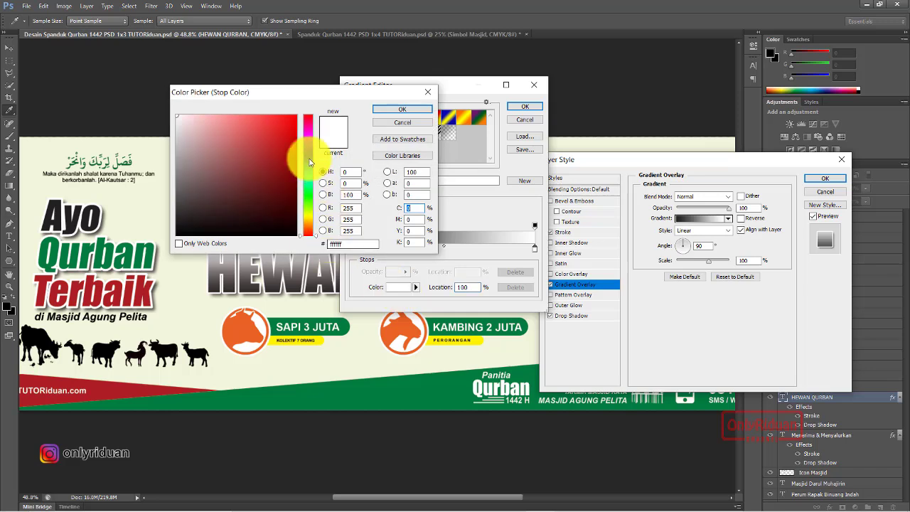
left_click_drag(313, 230, 320, 192)
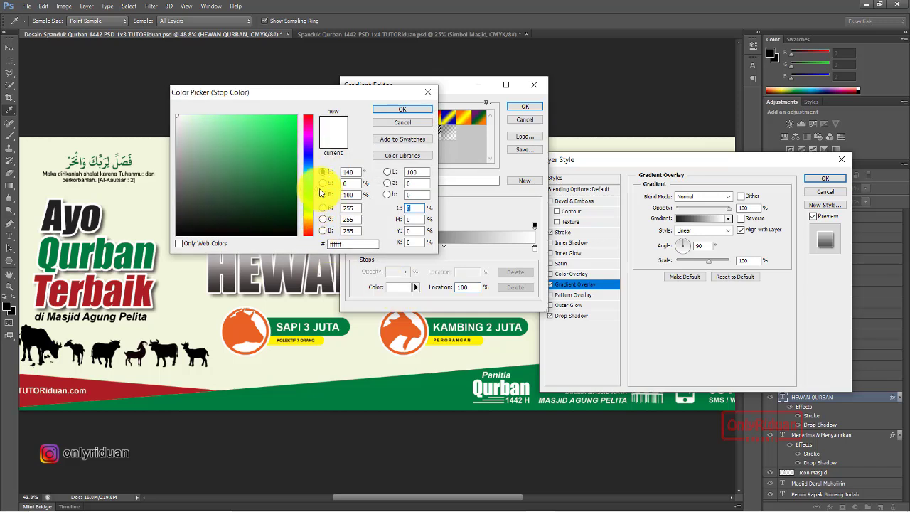
left_click(251, 119)
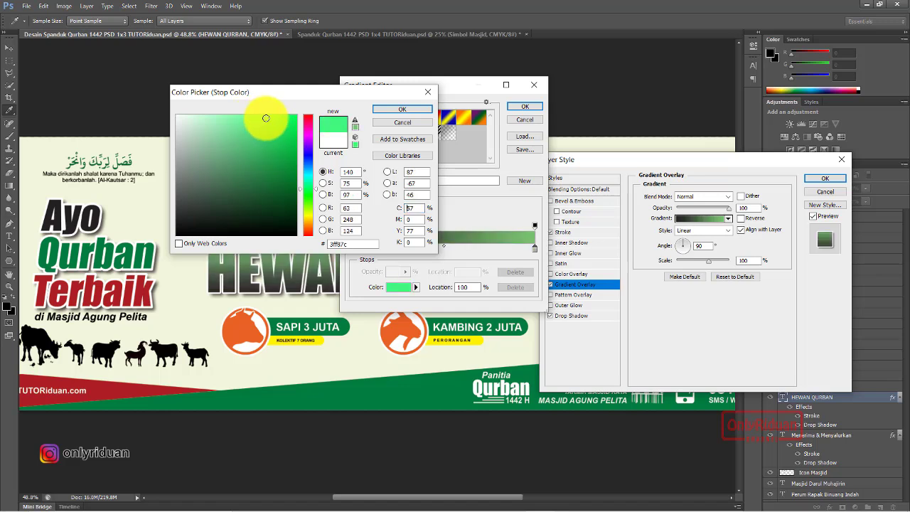
left_click(401, 109)
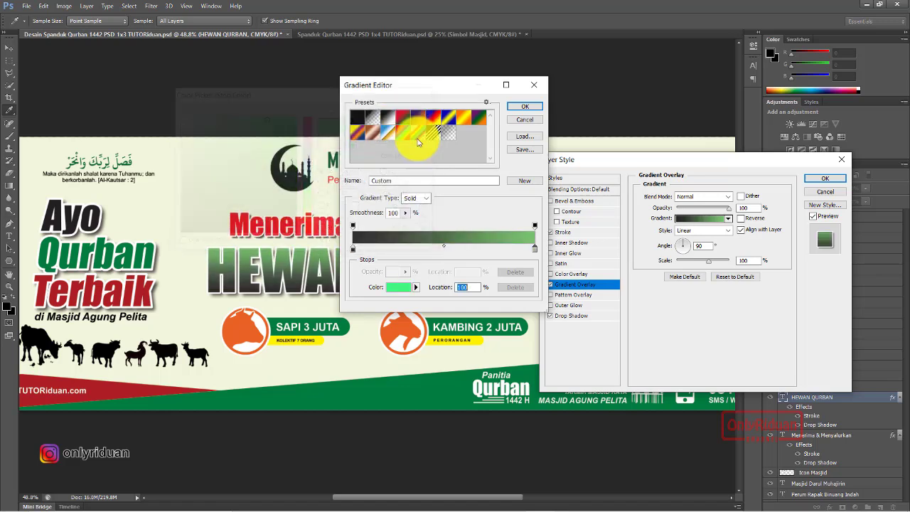
Set the gradient's left stop to very dark green and apply the overlay.
left_click(354, 250)
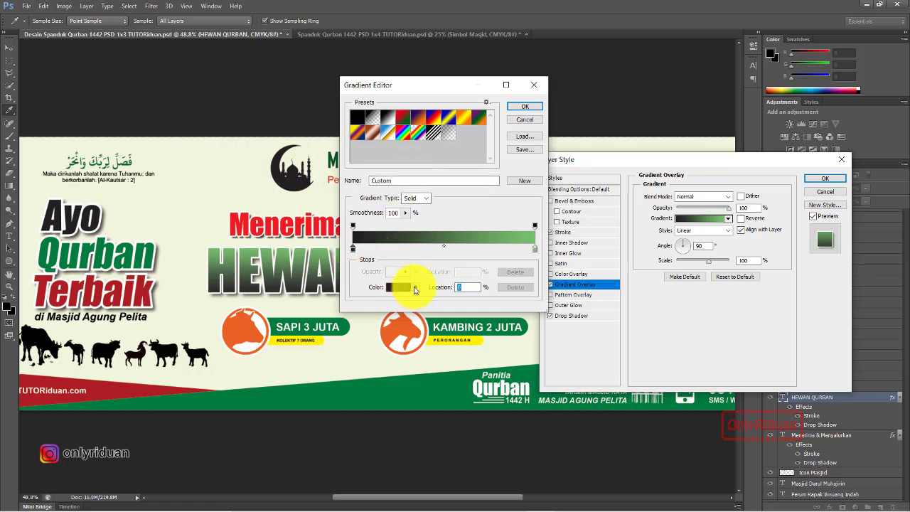
left_click(405, 287)
left_click_drag(307, 187, 313, 205)
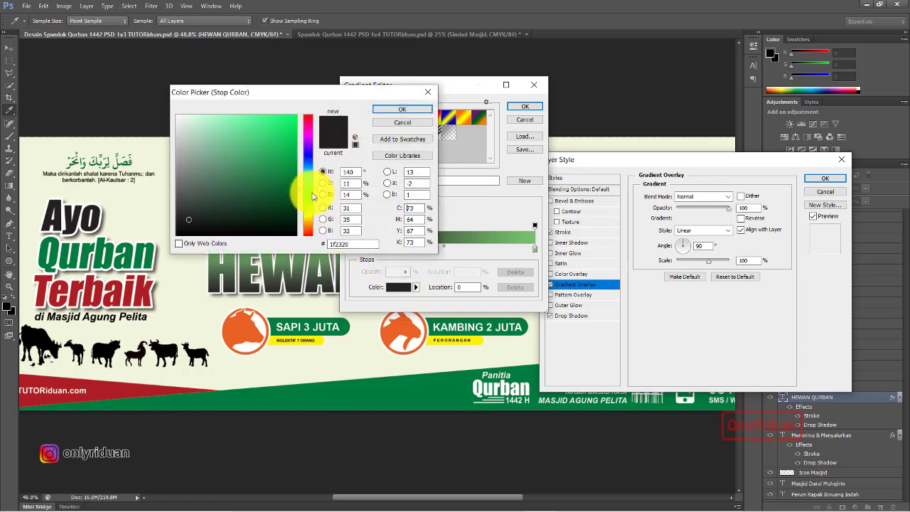
left_click(292, 194)
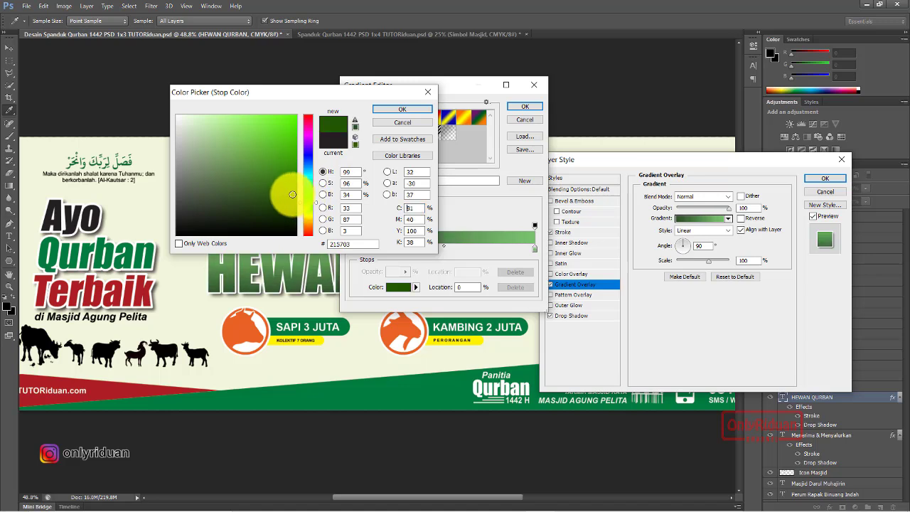
left_click_drag(292, 194, 295, 224)
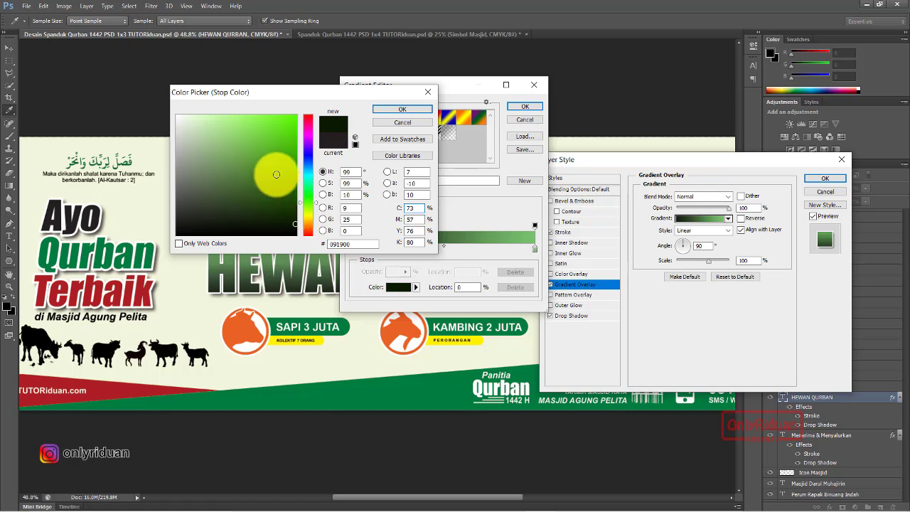
left_click(403, 109)
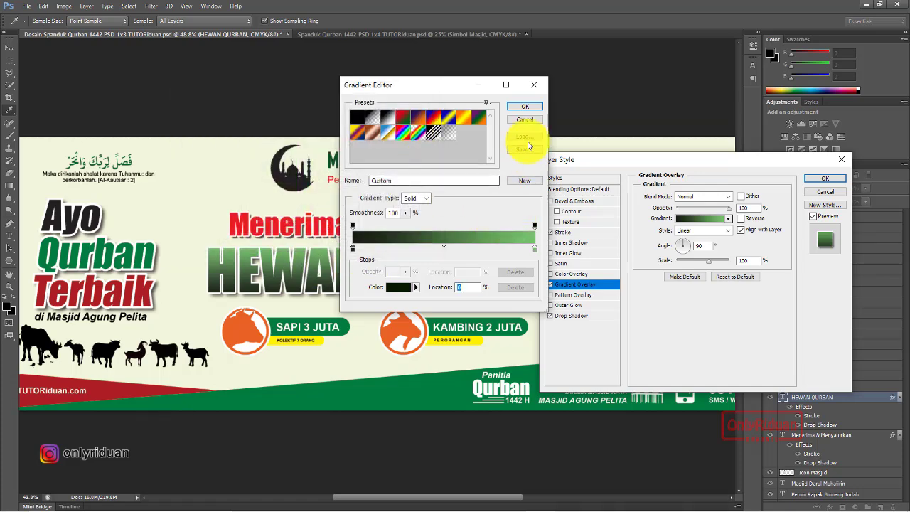
left_click(523, 108)
left_click(828, 178)
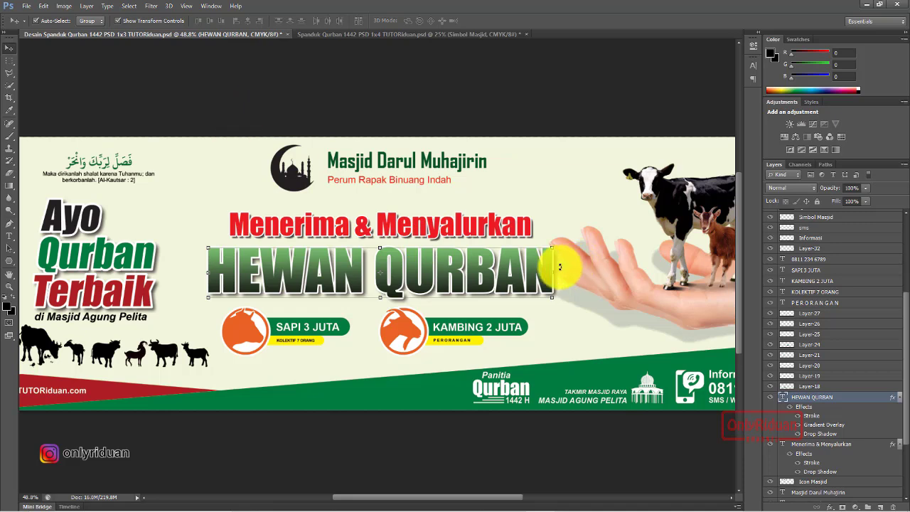
Scroll the canvas sideways and select the 'di Masjid Agung Pelita' subtitle layer.
left_click_drag(483, 496, 525, 497)
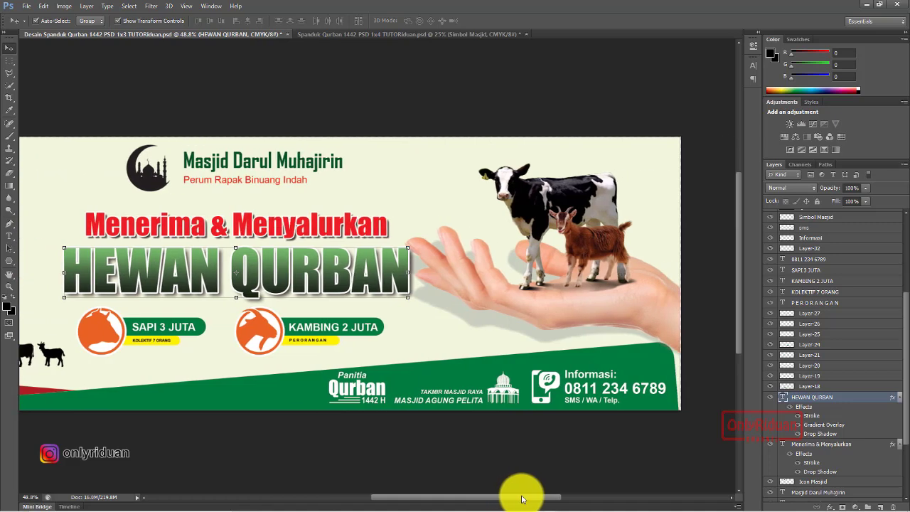
left_click(609, 398)
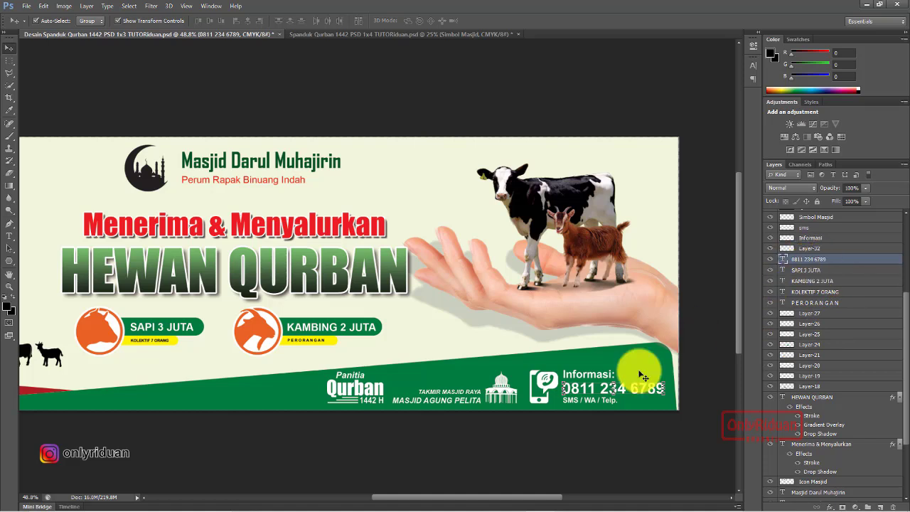
left_click_drag(494, 496, 395, 497)
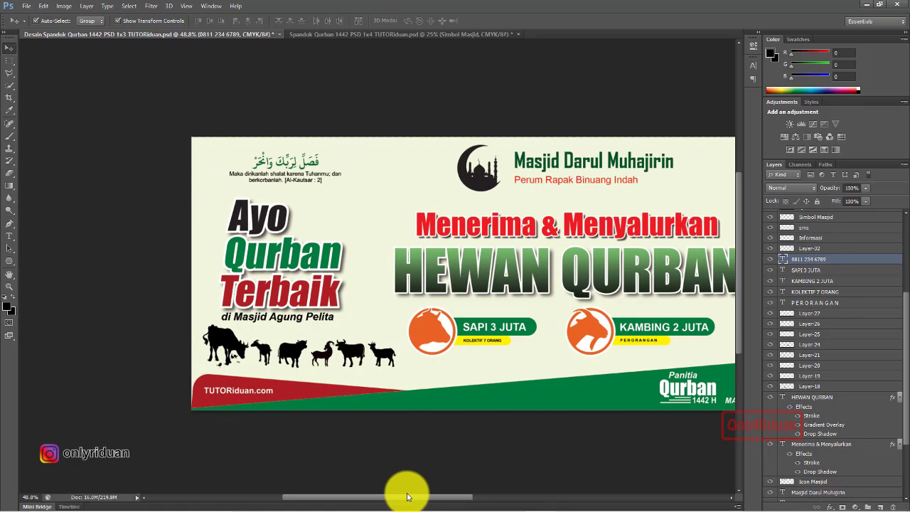
left_click(300, 324)
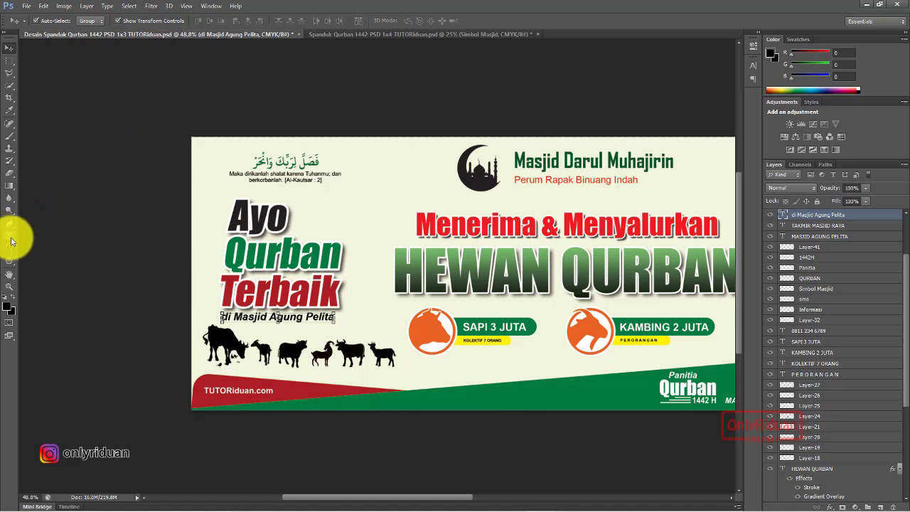
Left-align the subtitle, retype it as 'di Masjid Darul Muhajirin', and nudge it left.
left_click(9, 236)
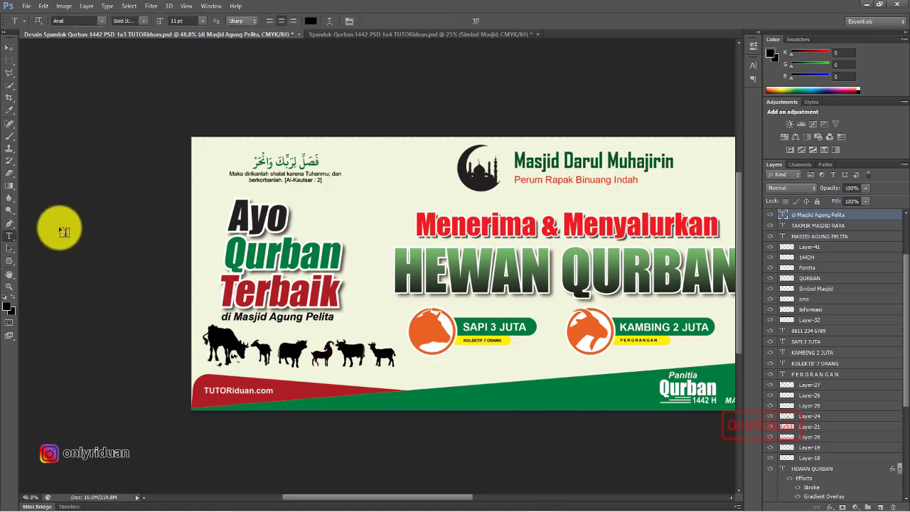
left_click(271, 22)
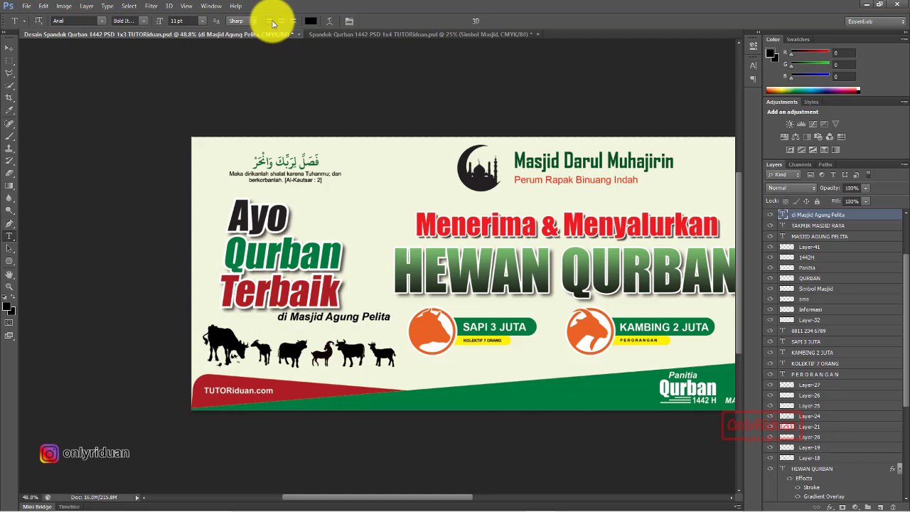
left_click(377, 317)
type("Darul Muhajiri")
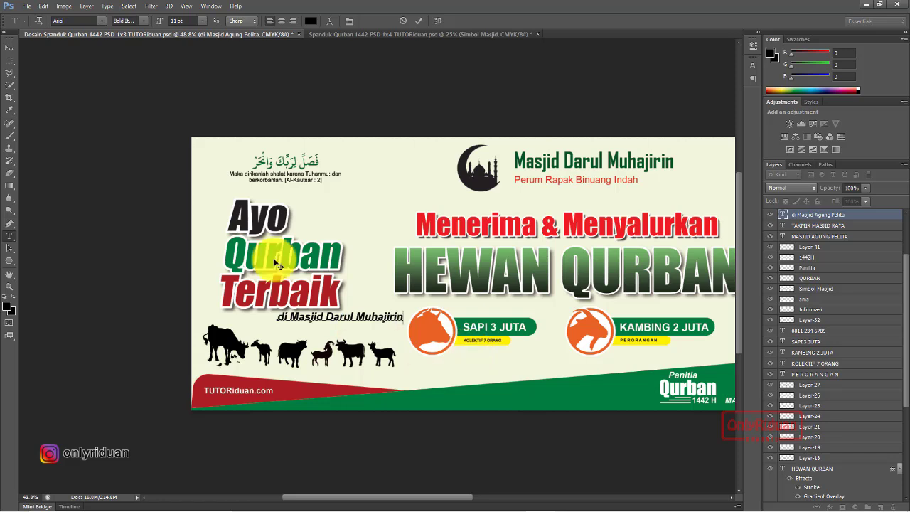
left_click(9, 47)
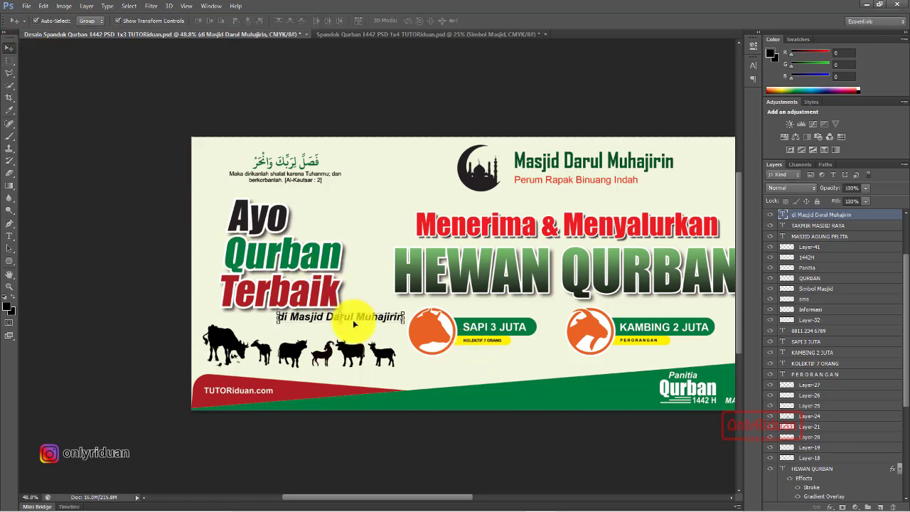
left_click_drag(347, 321, 299, 320)
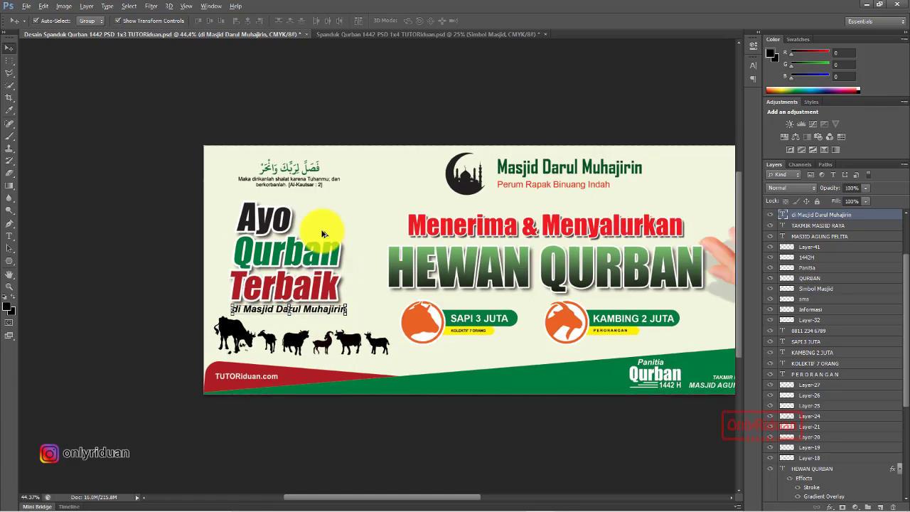
key("ctrl+minus")
scroll(327, 232, "up", 1)
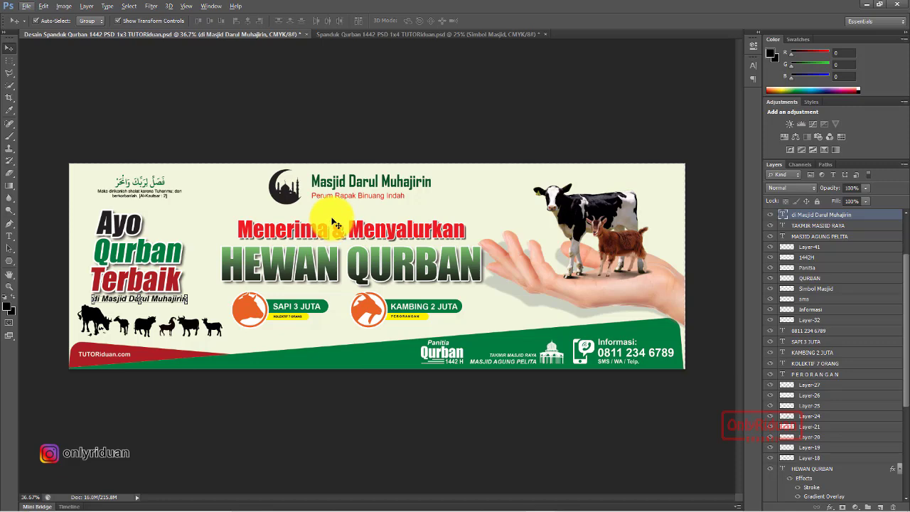
From the 'Spanduk Qurban 1442 CDR 1x4' file in CorelDRAW, start a new document and select Width.
left_click(867, 5)
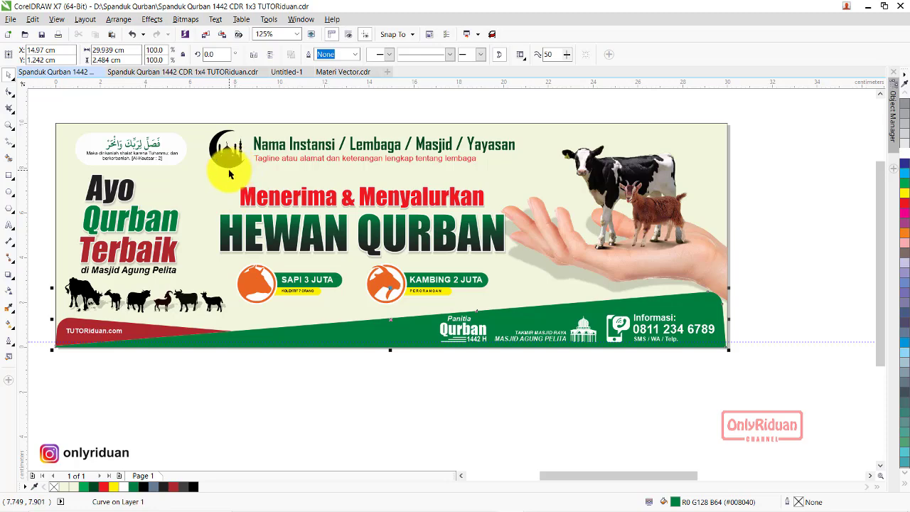
left_click(185, 72)
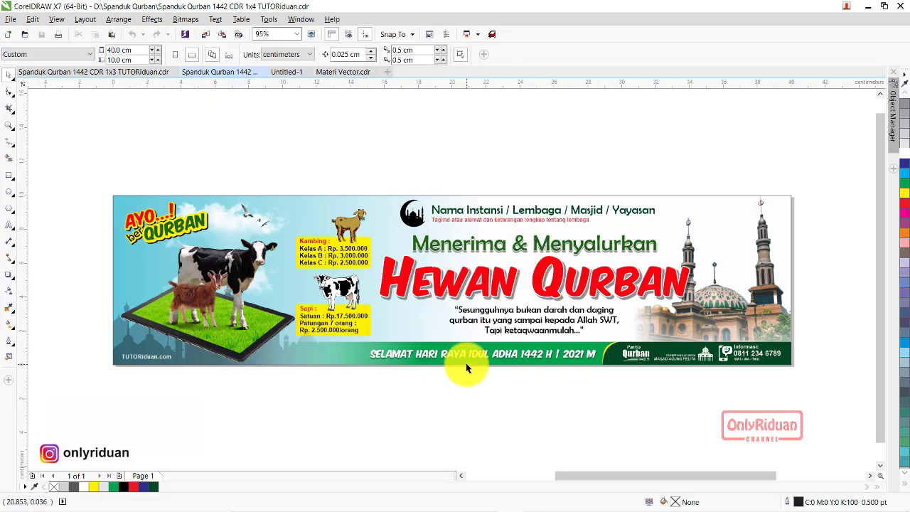
left_click(10, 19)
left_click(28, 28)
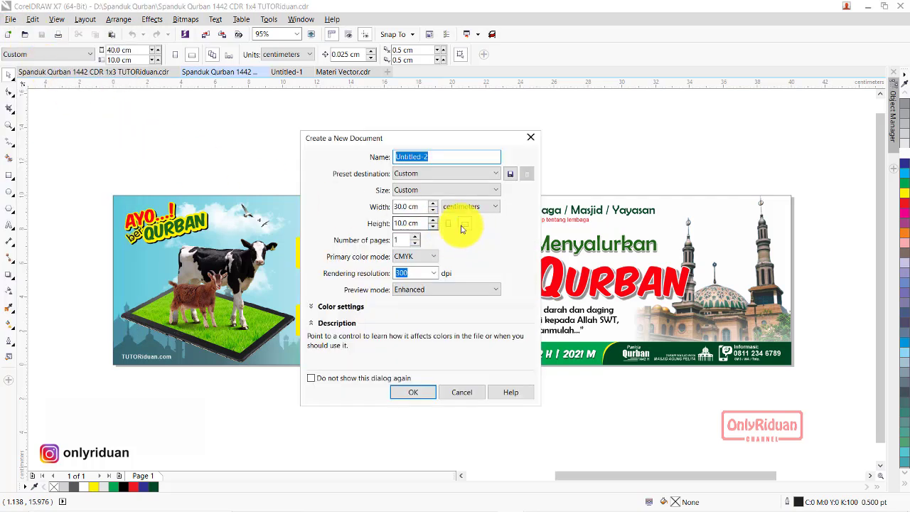
mouse_move(409, 206)
left_click_drag(408, 206, 381, 207)
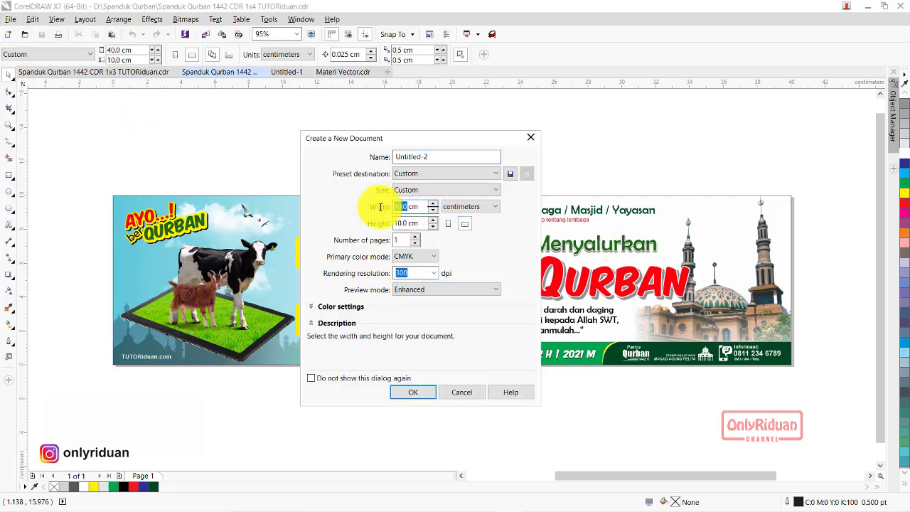
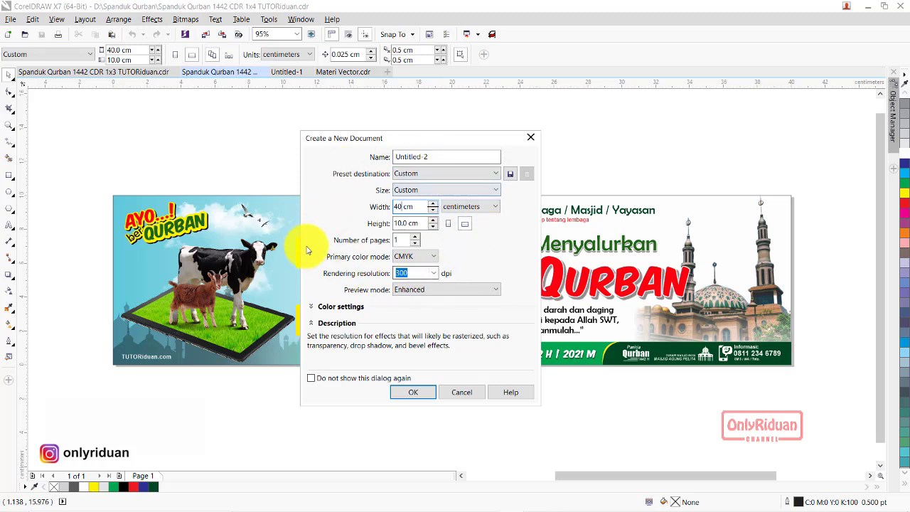
Create a 40 × 10 cm document and add a page-sized frame rectangle.
left_click(408, 392)
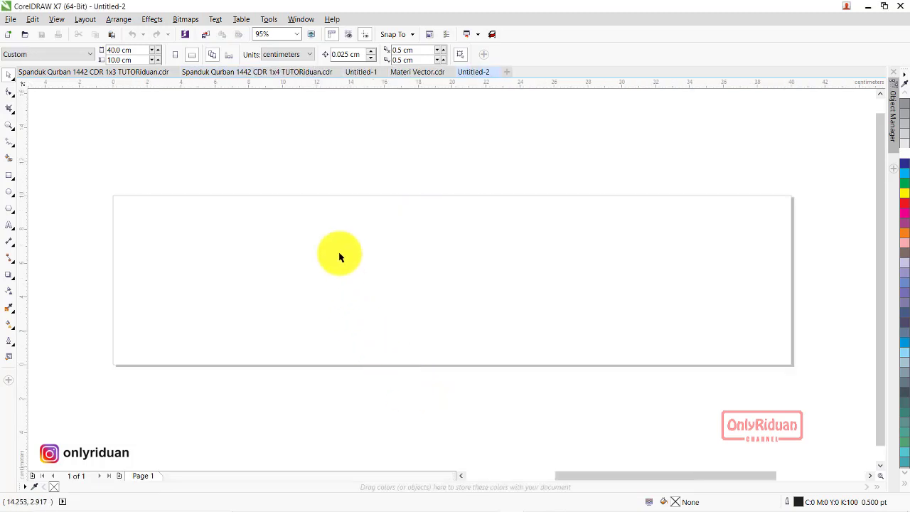
double_click(11, 176)
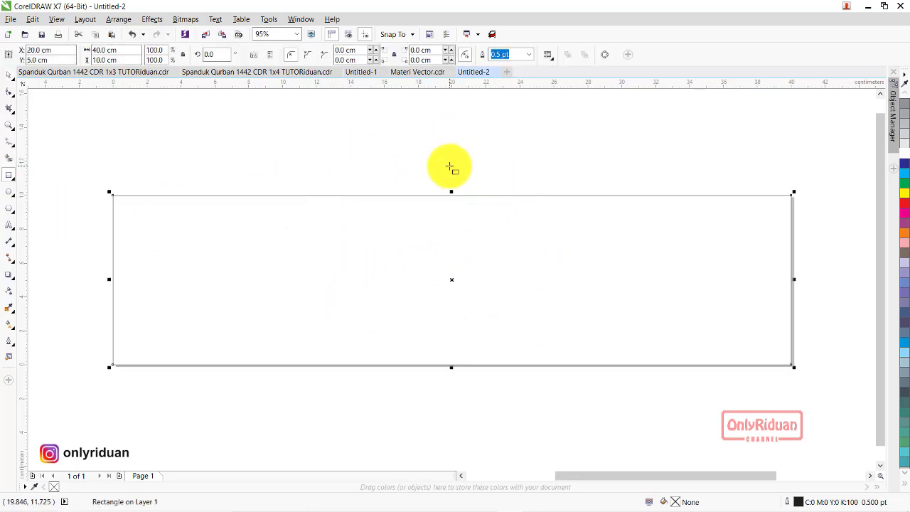
left_click(12, 76)
left_click(213, 121)
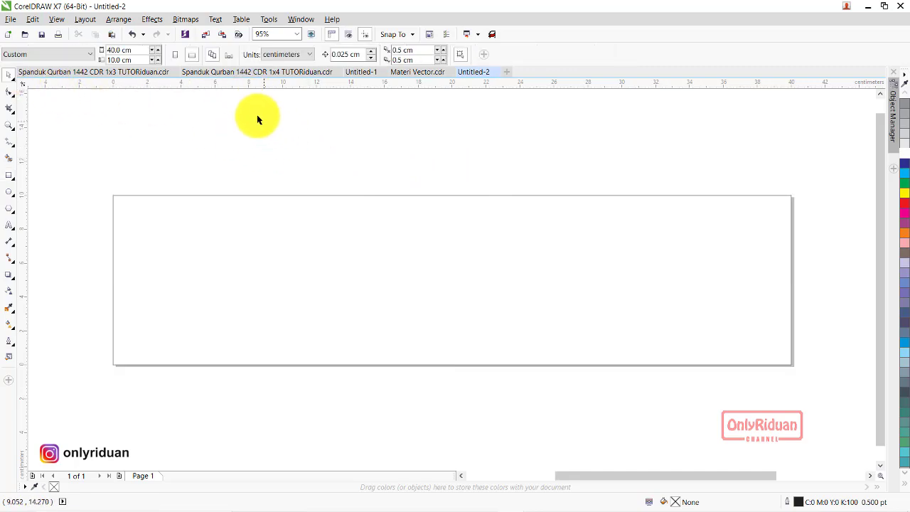
View the finished Qurban banner for reference, then return to Untitled-2.
left_click(247, 74)
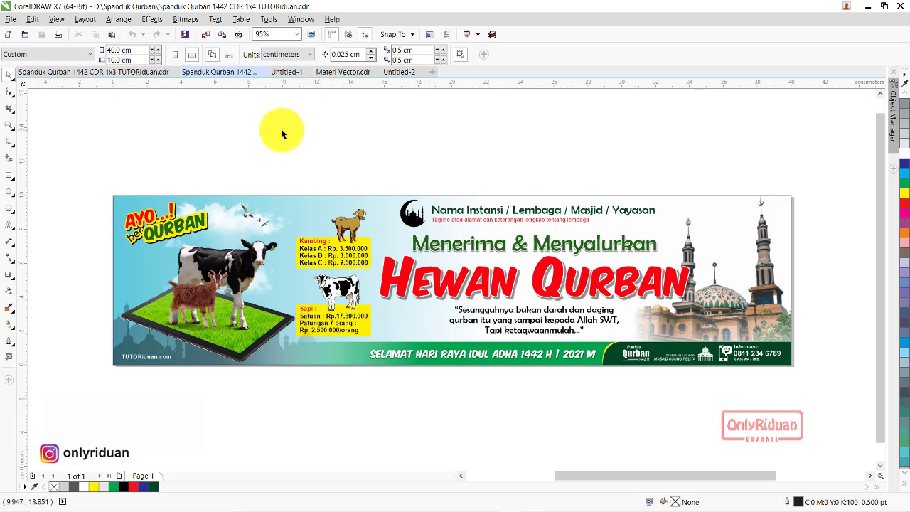
left_click(398, 72)
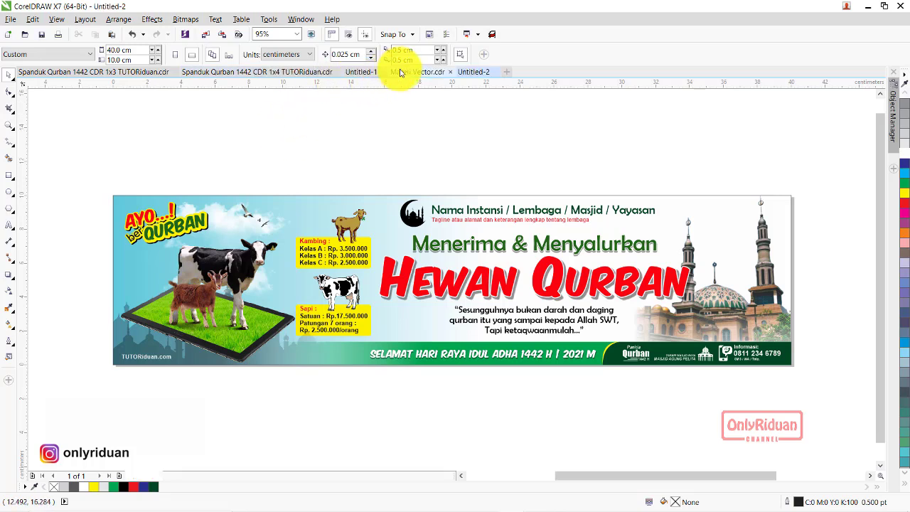
left_click(10, 19)
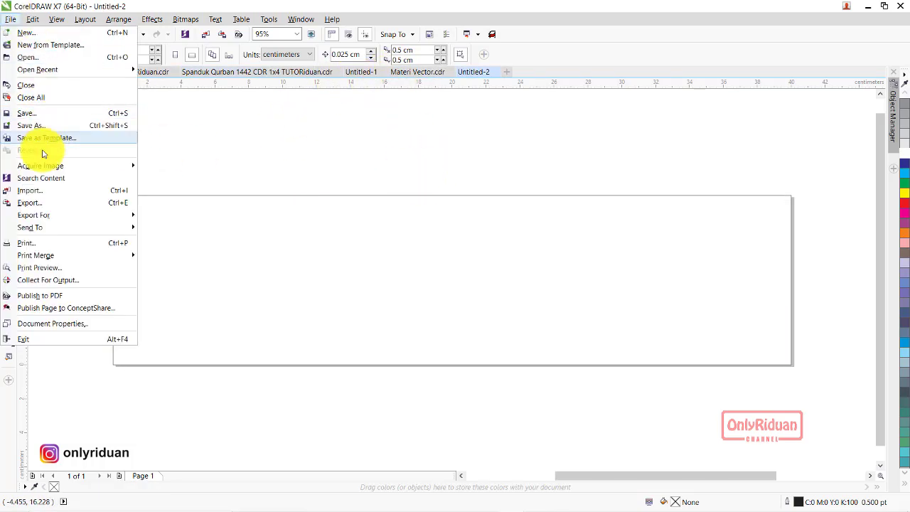
Import lenovo-smart-tab-p10 and place the tablet photo on the page.
left_click(41, 191)
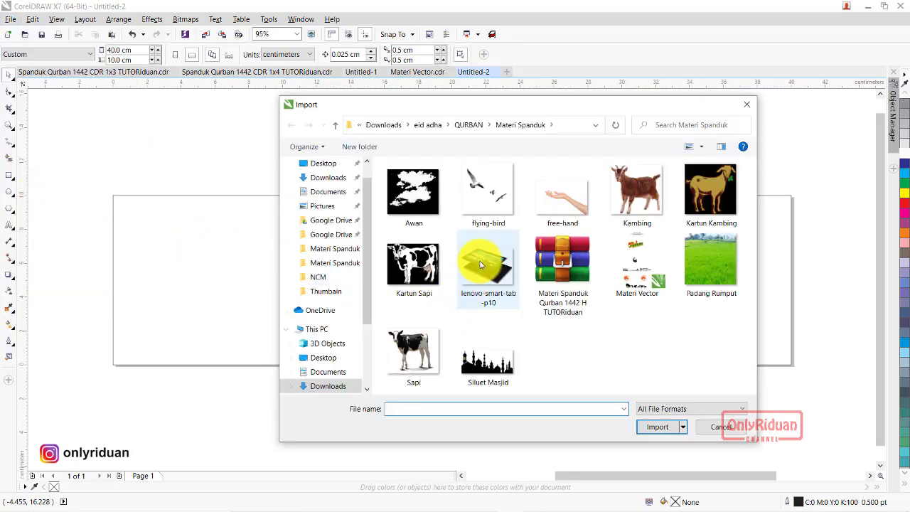
left_click(489, 267)
left_click(657, 427)
left_click_drag(325, 220, 509, 384)
scroll(416, 254, "up", 3)
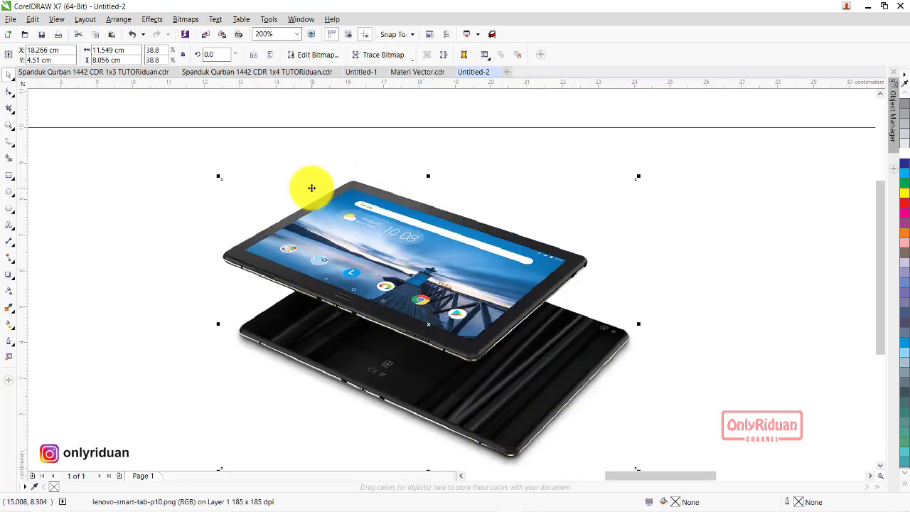
scroll(310, 188, "up", 3)
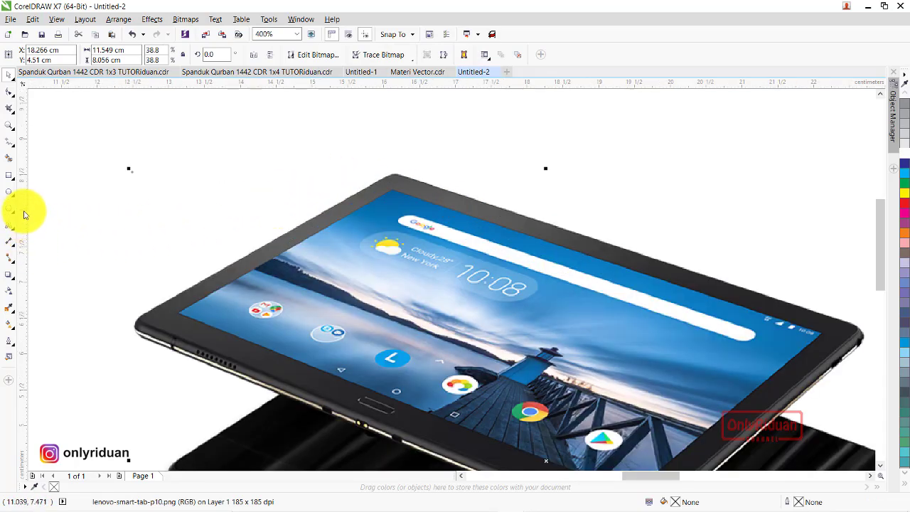
Start a Pen path at the tablet's left corner along its upper-left edge.
left_click(11, 149)
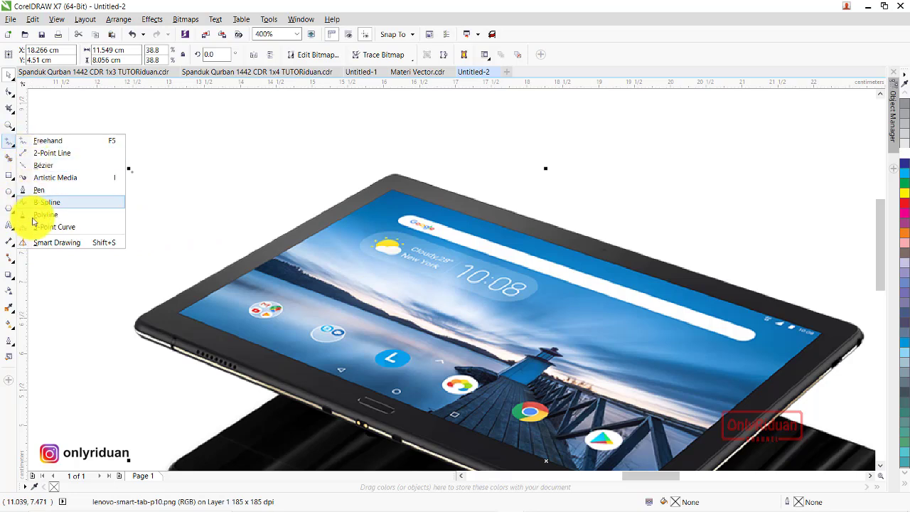
left_click(38, 191)
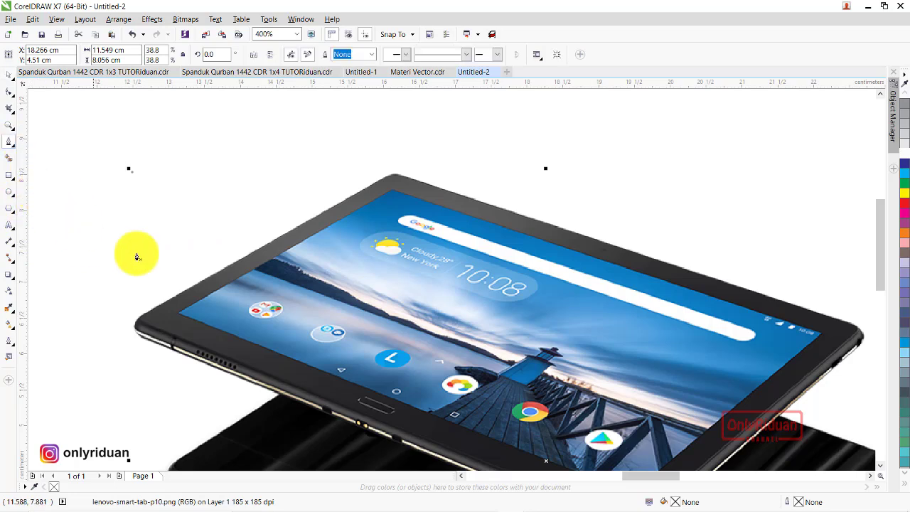
scroll(140, 343, "up", 2)
left_click(133, 329)
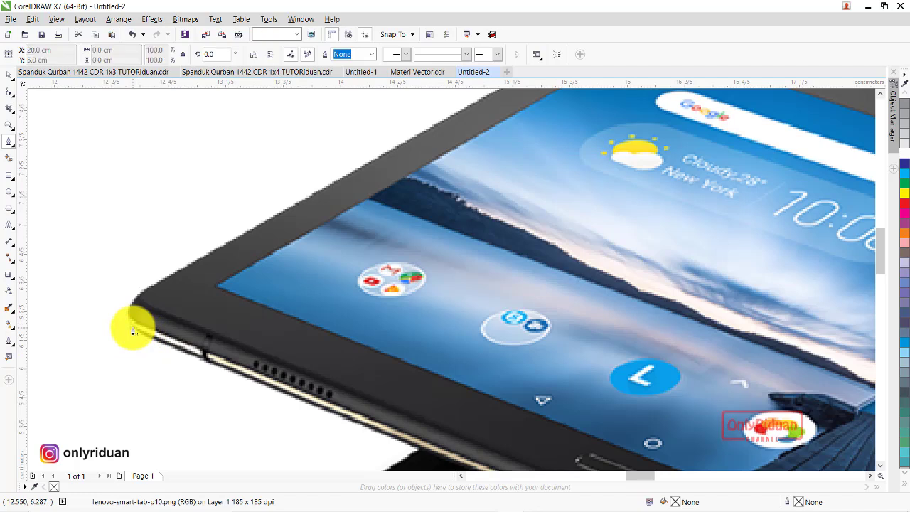
double_click(134, 291)
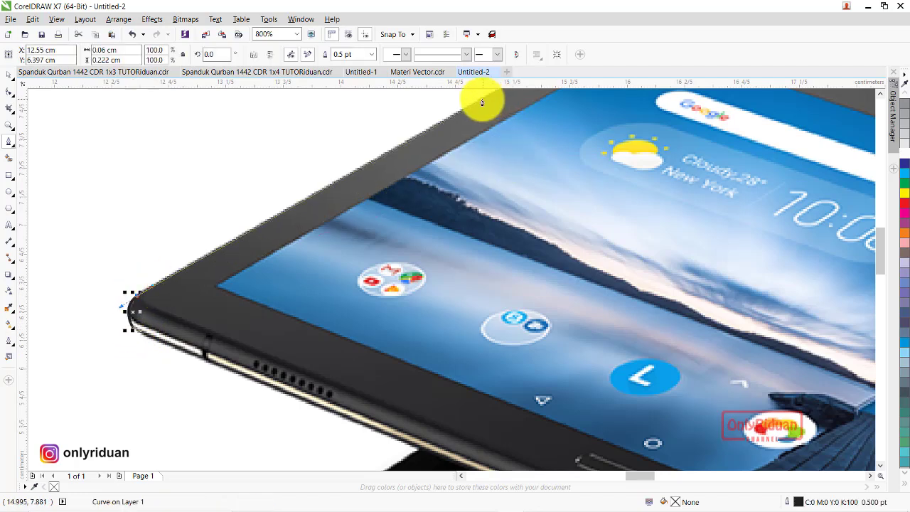
left_click(483, 97)
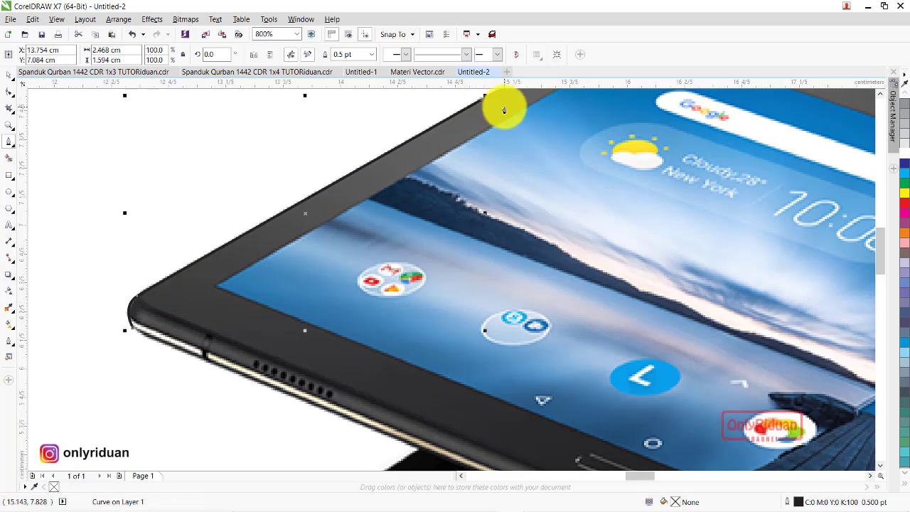
Extend the path to the tablet's top corner, curving around its rounded edge.
scroll(504, 110, "down", 1)
scroll(509, 107, "down", 1)
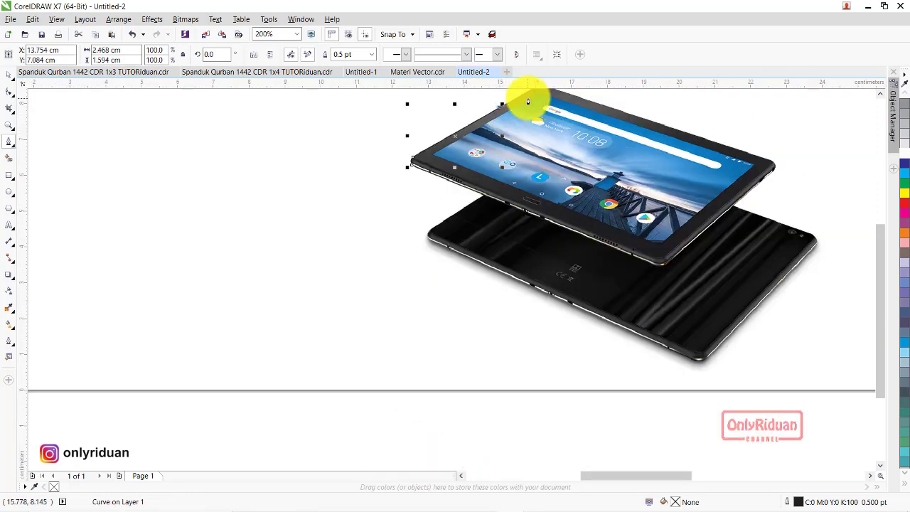
scroll(524, 97, "down", 1)
scroll(530, 106, "up", 2)
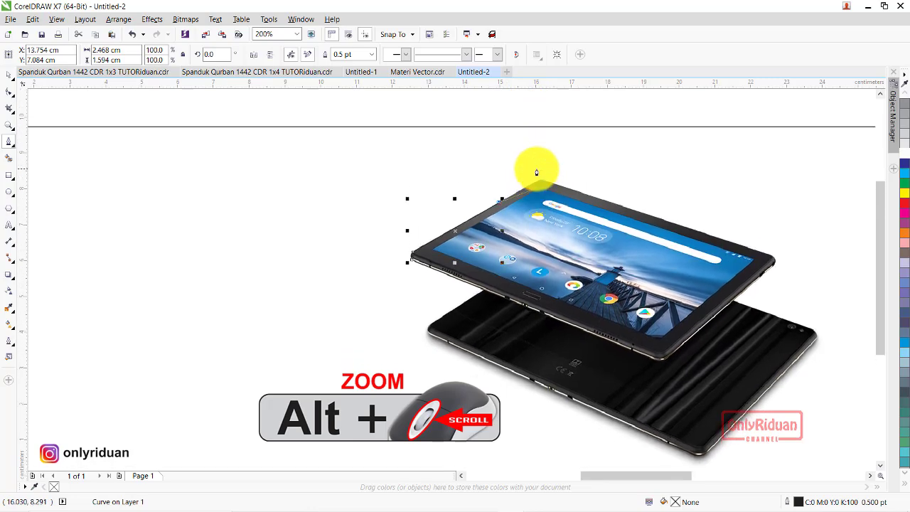
scroll(534, 166, "up", 1)
scroll(536, 172, "down", 1)
scroll(538, 165, "down", 1)
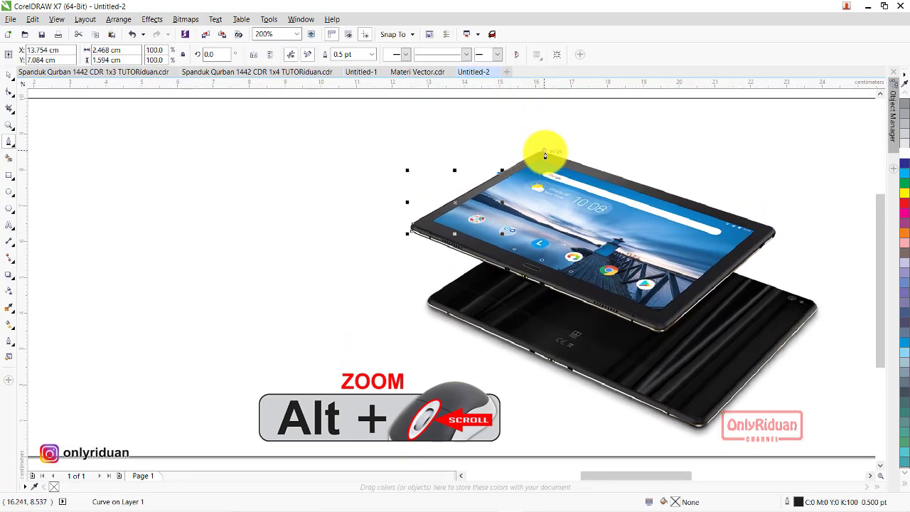
scroll(544, 149, "up", 2)
scroll(526, 158, "up", 1)
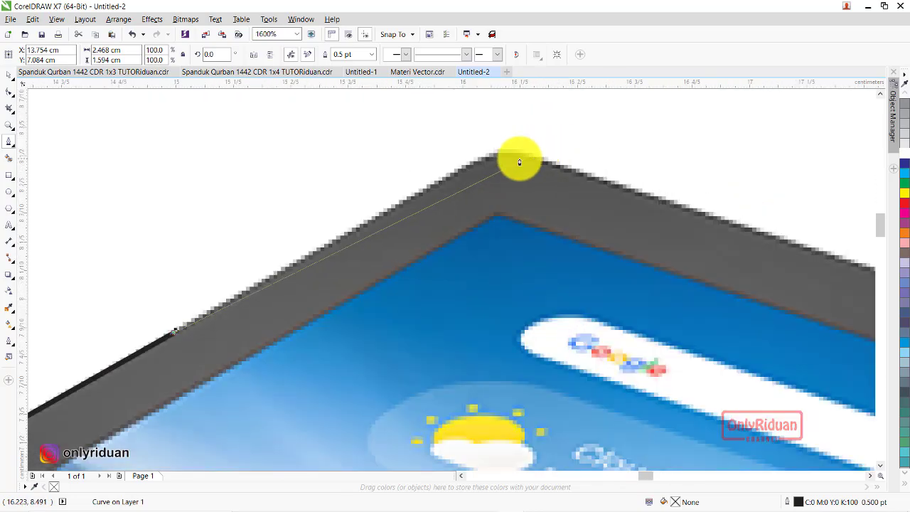
left_click(486, 155)
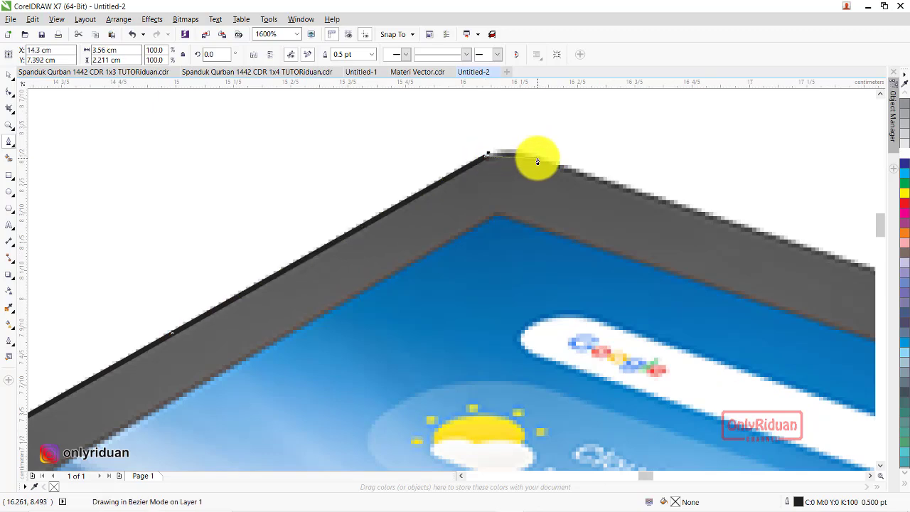
left_click_drag(537, 161, 570, 175)
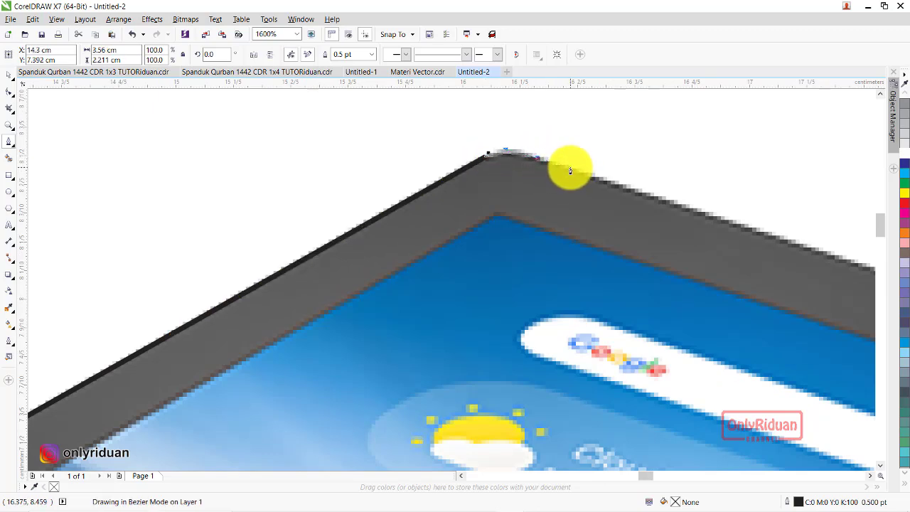
Continue the path to the tablet's right corner and bend it around.
scroll(570, 171, "down", 2)
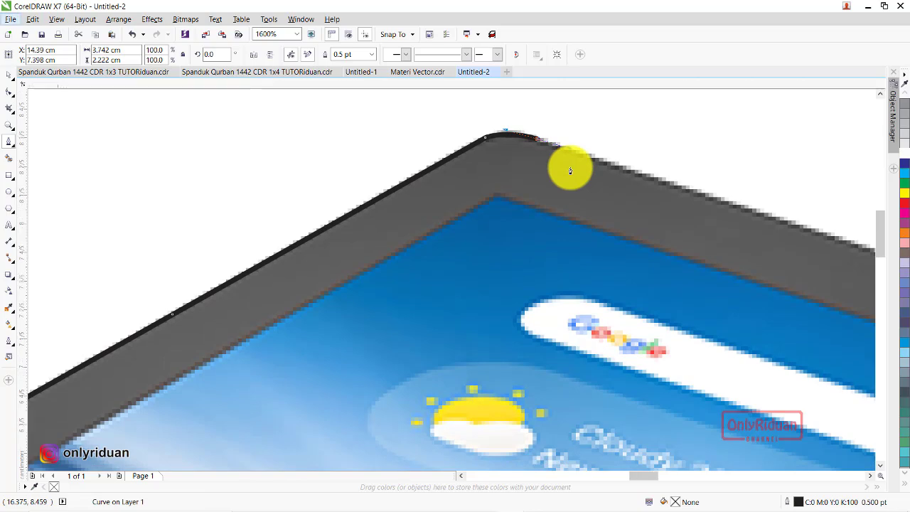
scroll(569, 168, "down", 3)
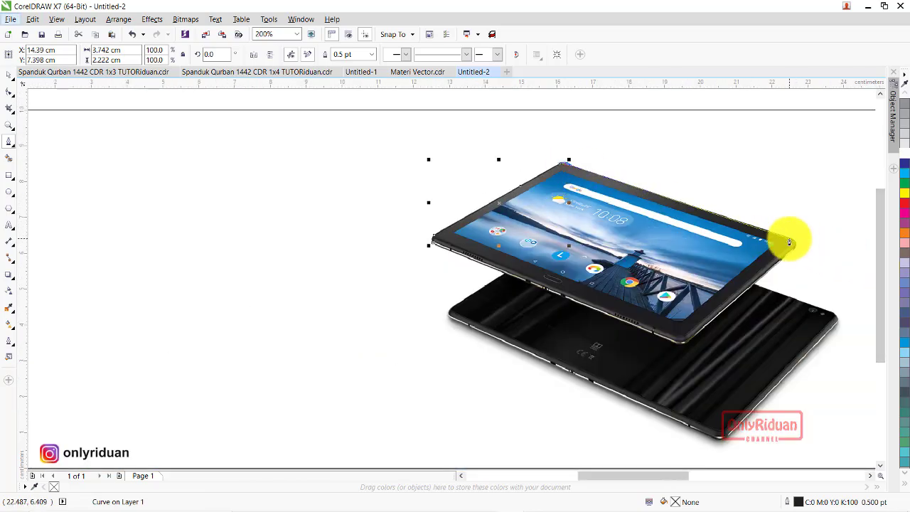
scroll(793, 242, "up", 2)
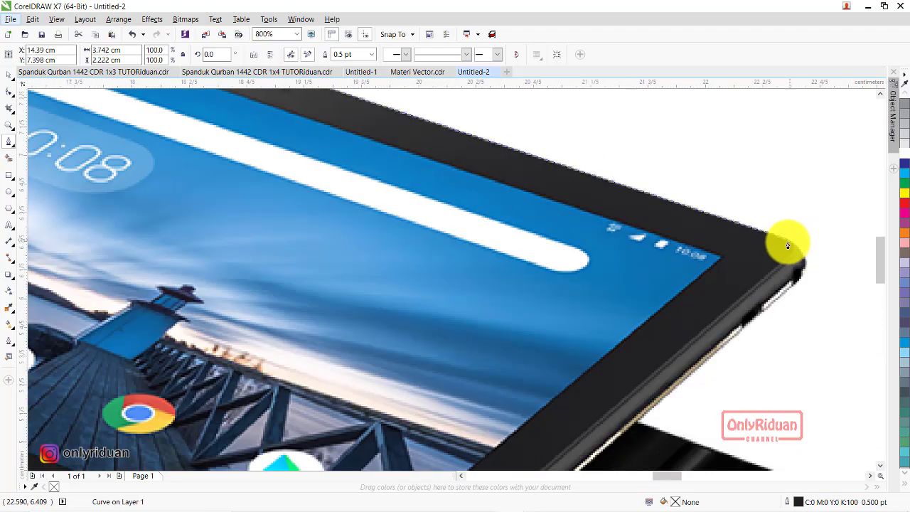
scroll(787, 246, "up", 1)
left_click(784, 242)
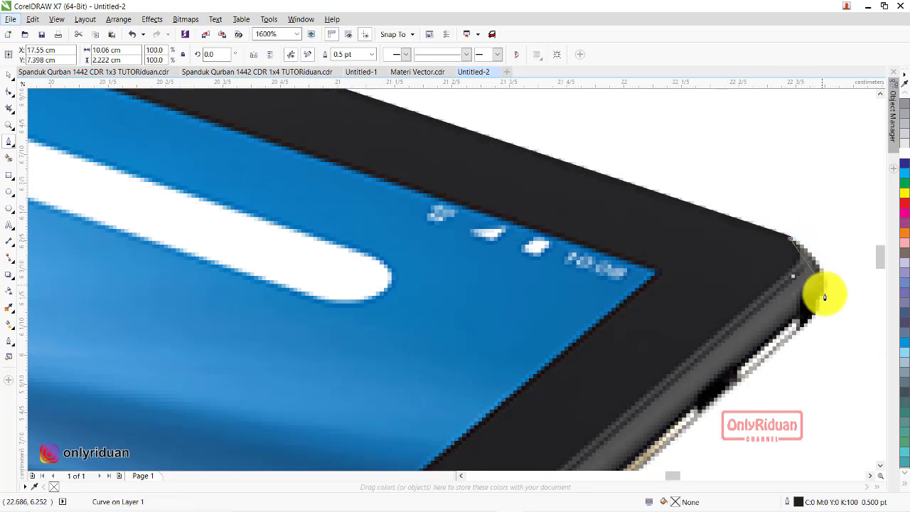
left_click_drag(809, 321, 788, 338)
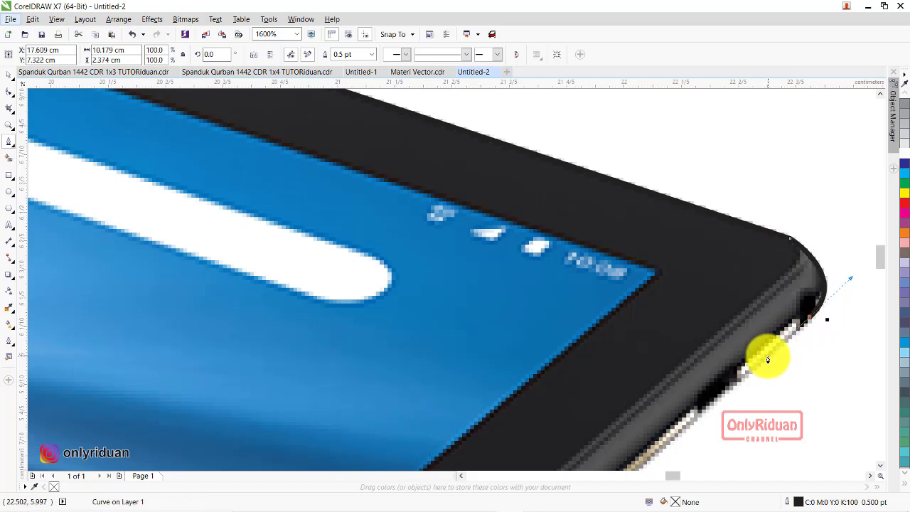
scroll(769, 355, "down", 2)
scroll(769, 355, "down", 2)
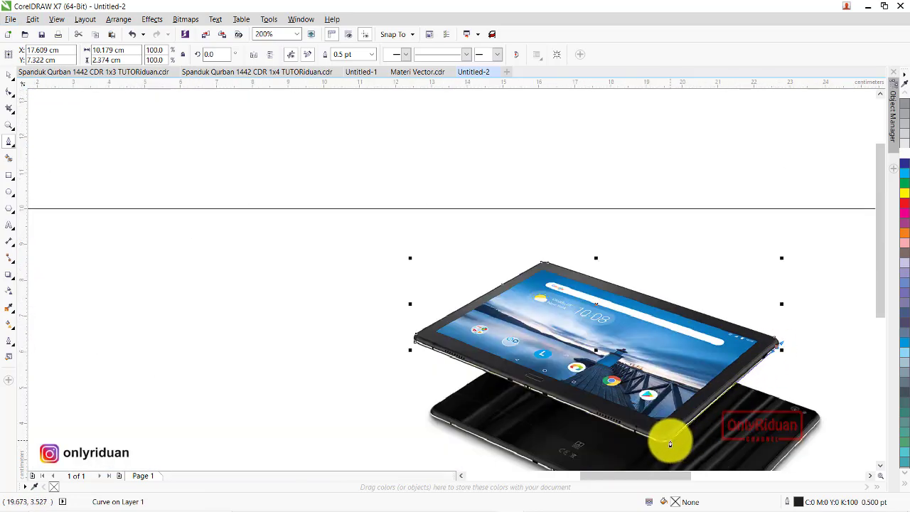
Curve the outline around the tablet's bottom-right corner and along its bottom edge.
scroll(671, 444, "up", 2)
scroll(670, 440, "up", 1)
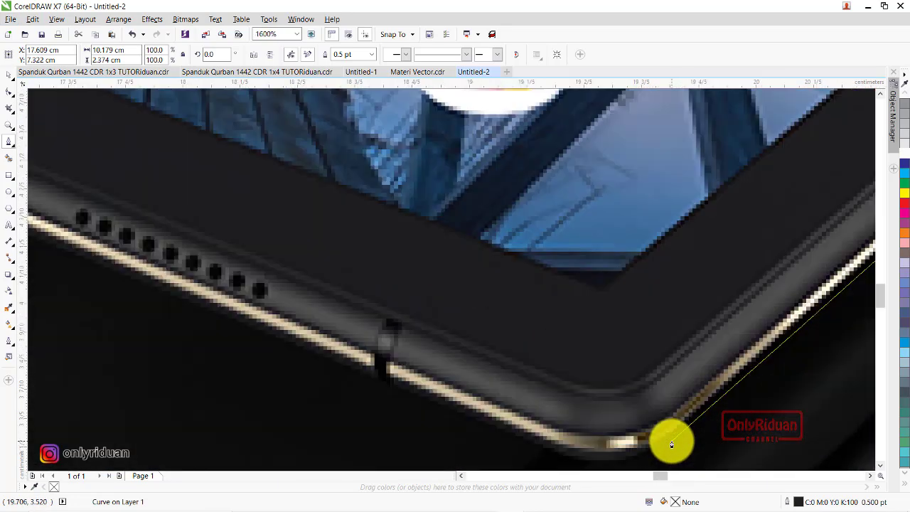
left_click(668, 435)
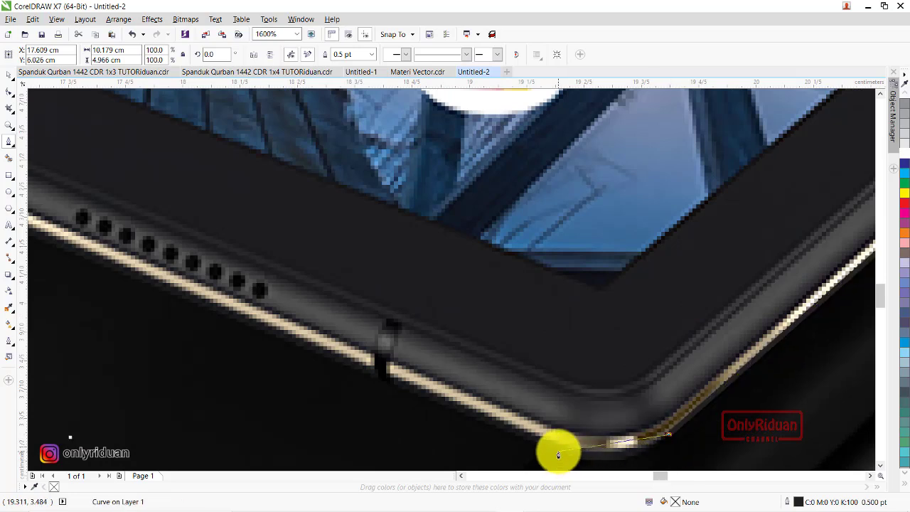
left_click_drag(557, 451, 501, 432)
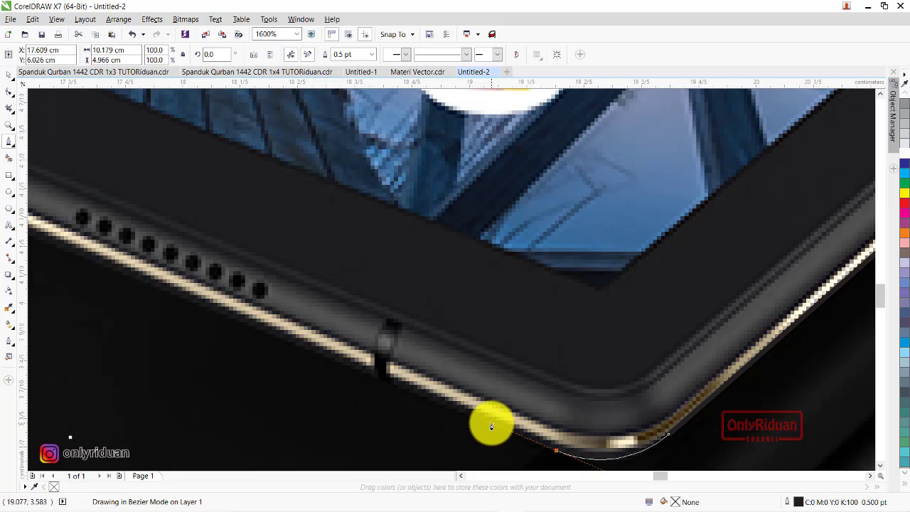
scroll(496, 425, "down", 1)
scroll(498, 420, "down", 1)
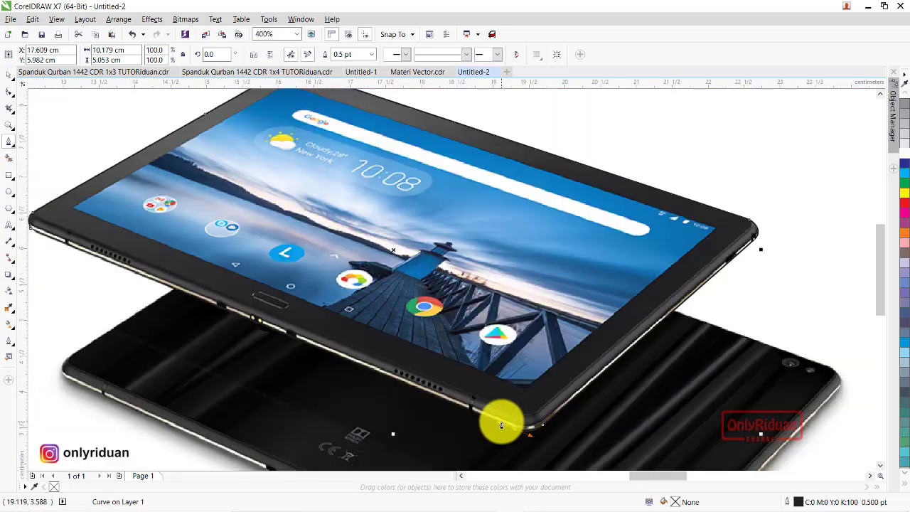
left_click(32, 235)
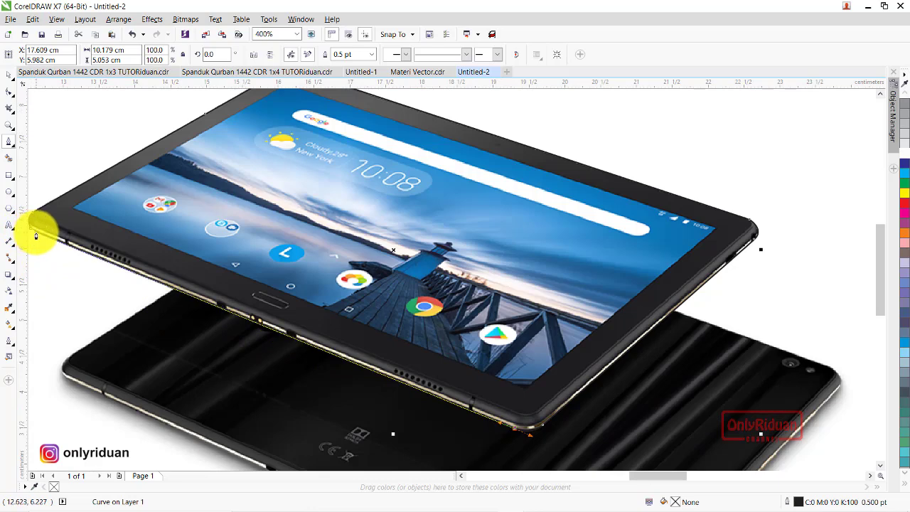
scroll(36, 235, "up", 2)
scroll(36, 227, "up", 1)
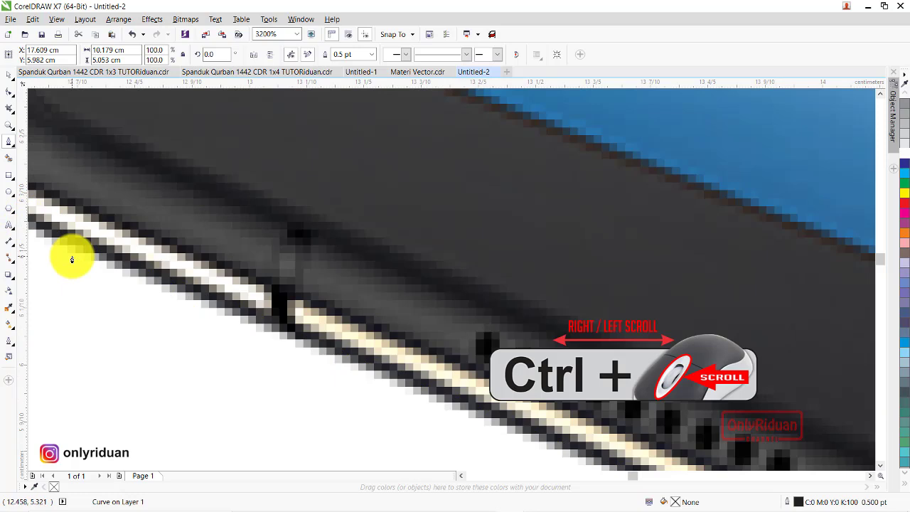
Close the outline at the tablet's left edge and zoom back out.
scroll(72, 260, "left", 1)
scroll(73, 259, "left", 1)
scroll(76, 257, "left", 1)
scroll(79, 256, "left", 1)
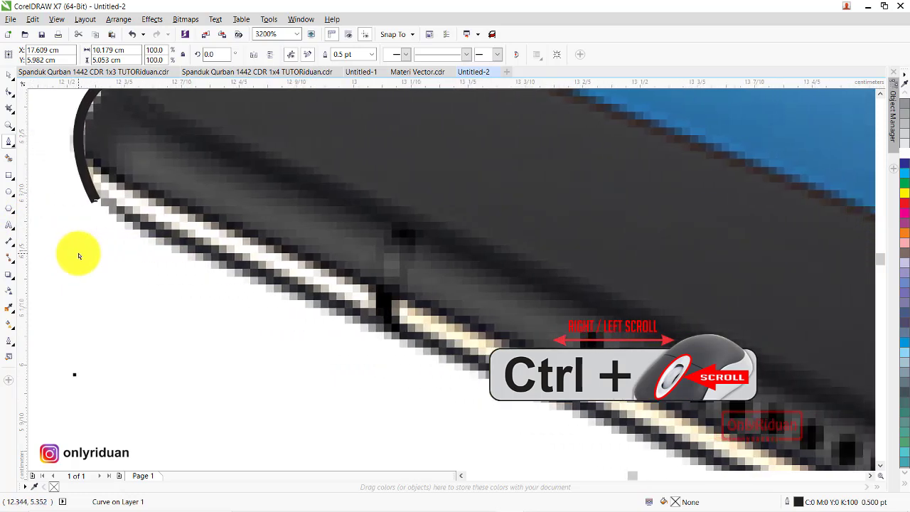
scroll(126, 236, "down", 1)
scroll(130, 235, "down", 1)
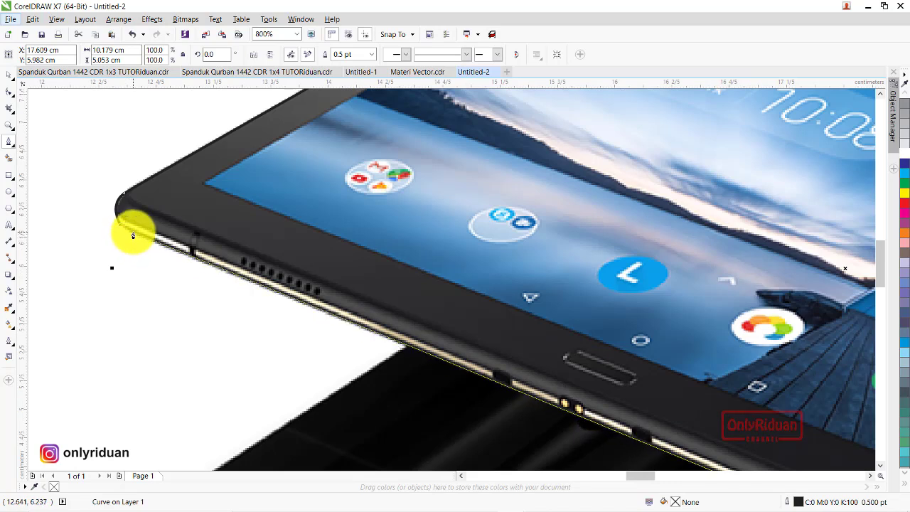
left_click(130, 235)
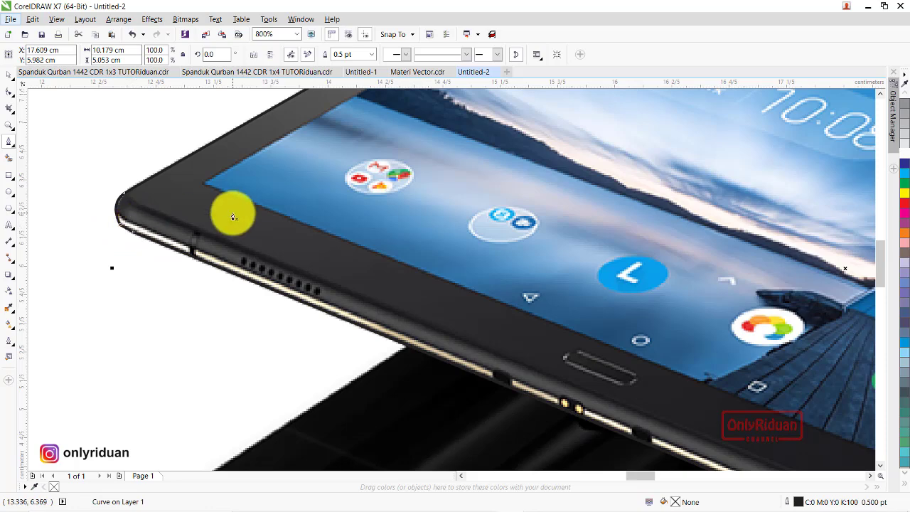
scroll(263, 219, "down", 1)
scroll(313, 219, "down", 3)
scroll(331, 203, "up", 1)
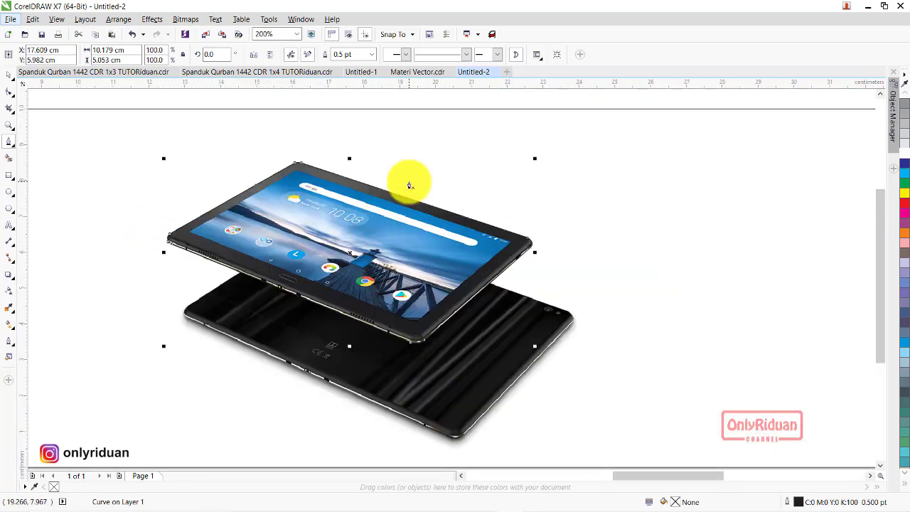
scroll(412, 183, "down", 1)
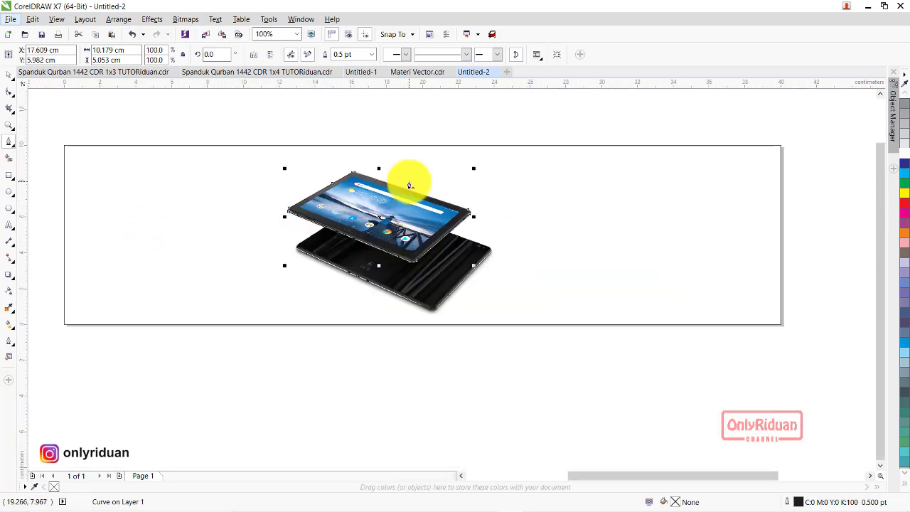
Intersect the outline with the photo and move the cut-out tablet to the banner's left.
left_click(9, 74)
left_click(138, 105)
mouse_move(372, 213)
left_mouse_down()
mouse_move(223, 212)
mouse_move(400, 207)
left_mouse_up()
left_click_drag(243, 107, 534, 346)
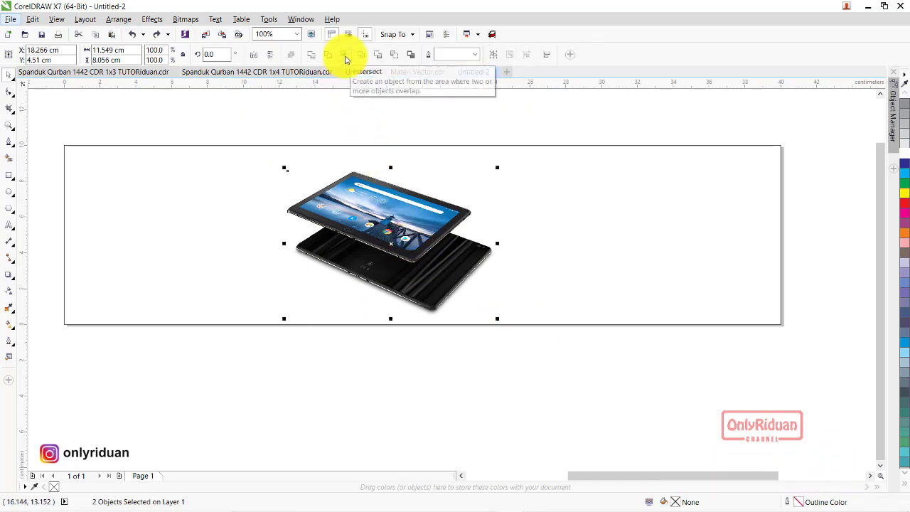
left_click(346, 57)
mouse_move(443, 253)
left_mouse_down()
mouse_move(635, 307)
mouse_move(758, 305)
left_mouse_up()
mouse_move(386, 213)
left_mouse_down()
mouse_move(193, 220)
mouse_move(562, 410)
mouse_move(174, 254)
mouse_move(184, 261)
left_mouse_up()
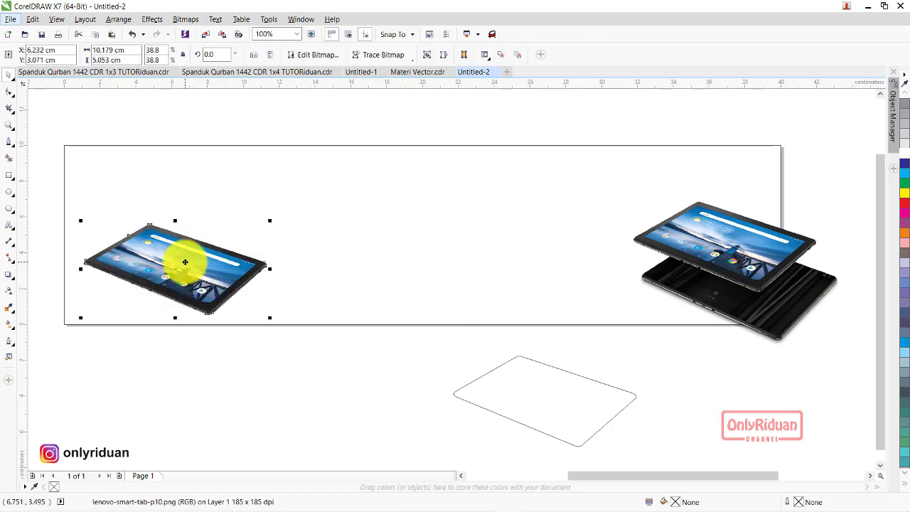
Delete the leftover outline and the original two-tablet photo.
left_click(582, 412)
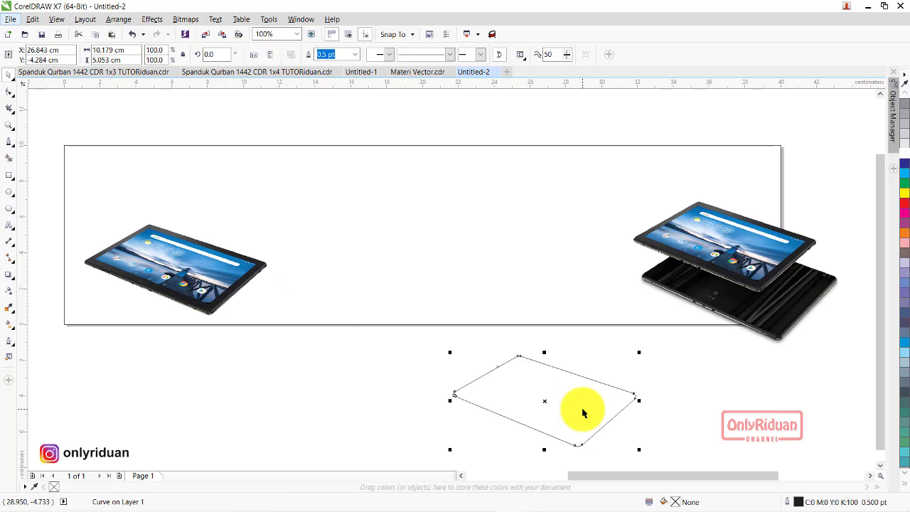
left_click_drag(560, 419, 544, 273)
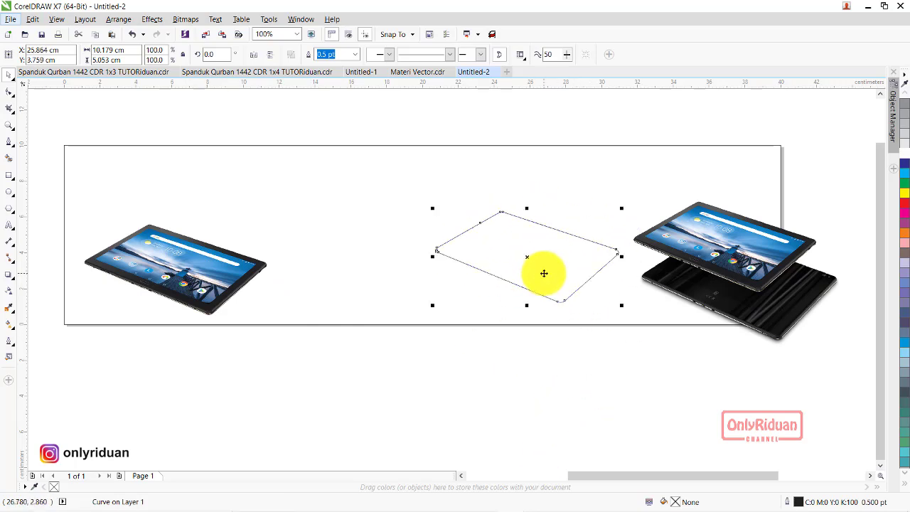
key("Delete")
left_click(738, 279)
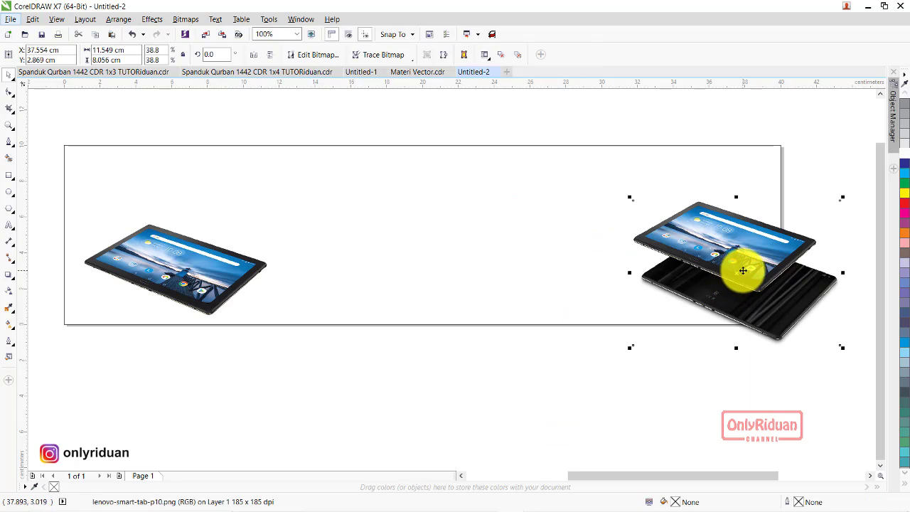
key("Delete")
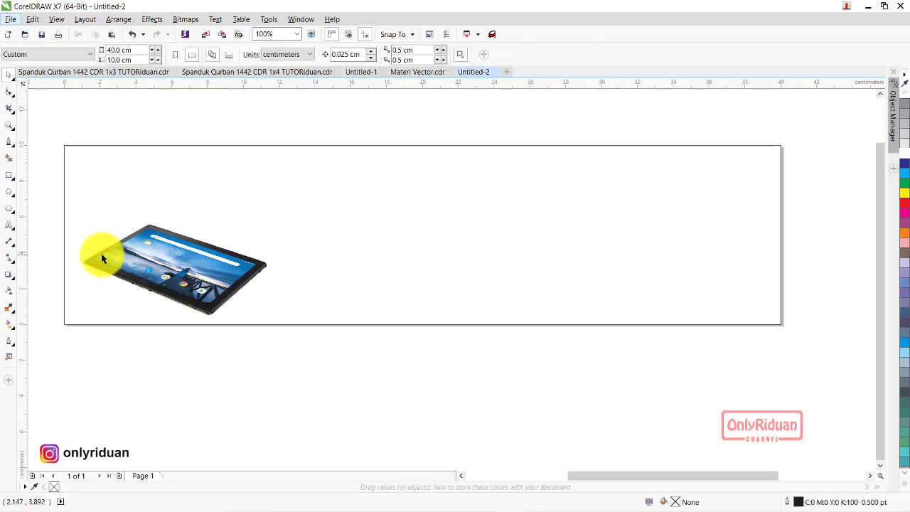
scroll(102, 258, "up", 4)
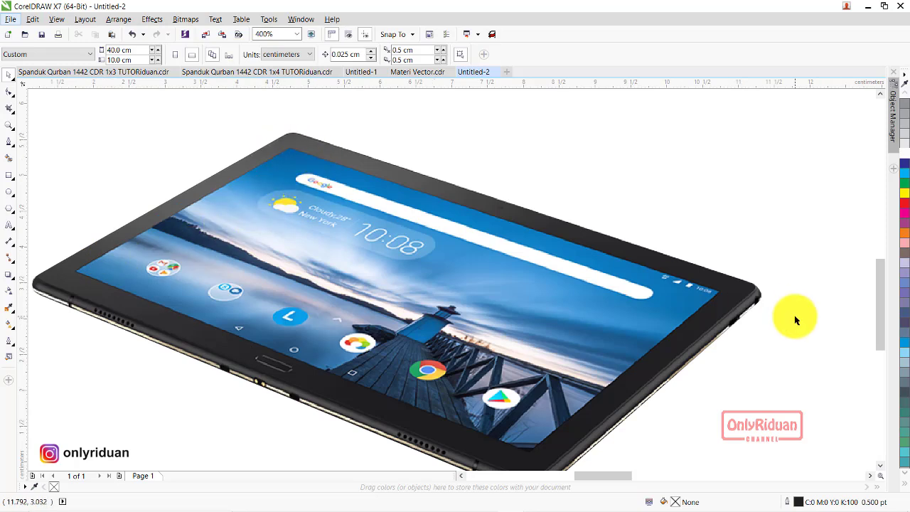
Draw a closed Pen outline through the tablet's four corners.
left_click(10, 145)
left_click(36, 190)
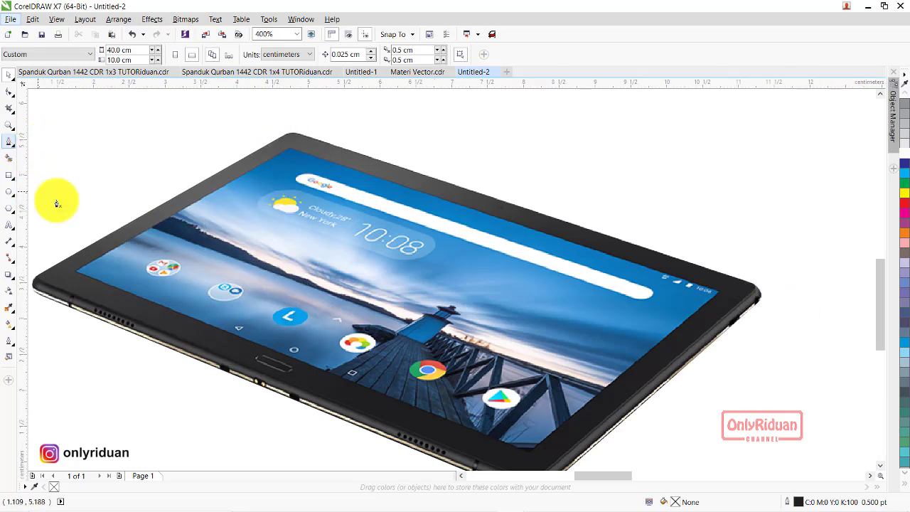
left_click(76, 276)
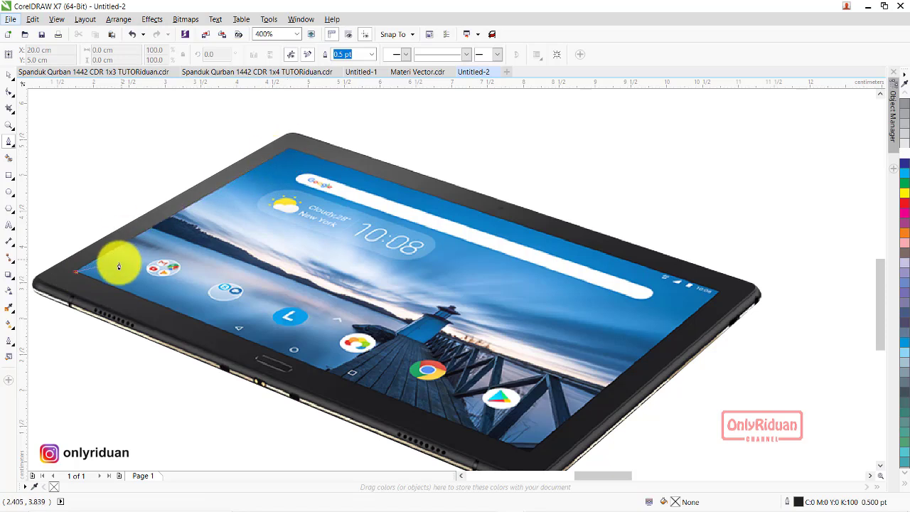
double_click(80, 278)
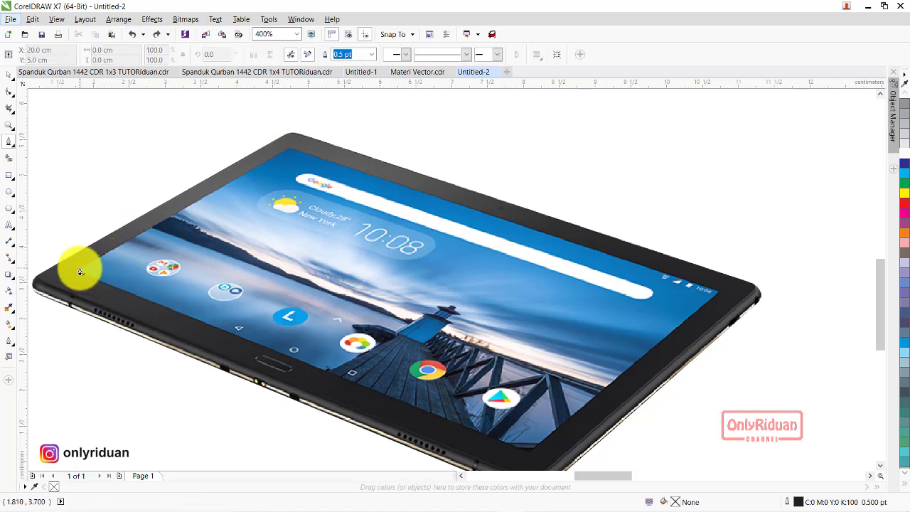
scroll(74, 277, "up", 1)
scroll(71, 277, "down", 1)
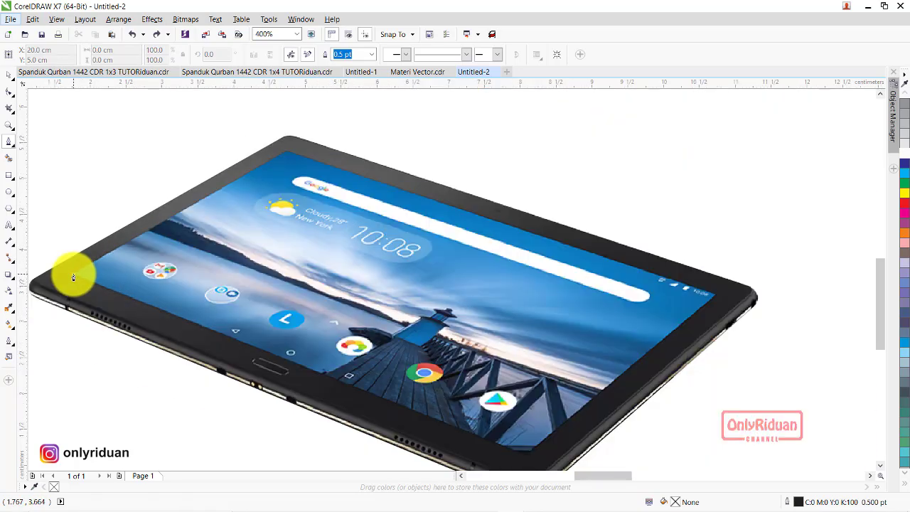
left_click(285, 151)
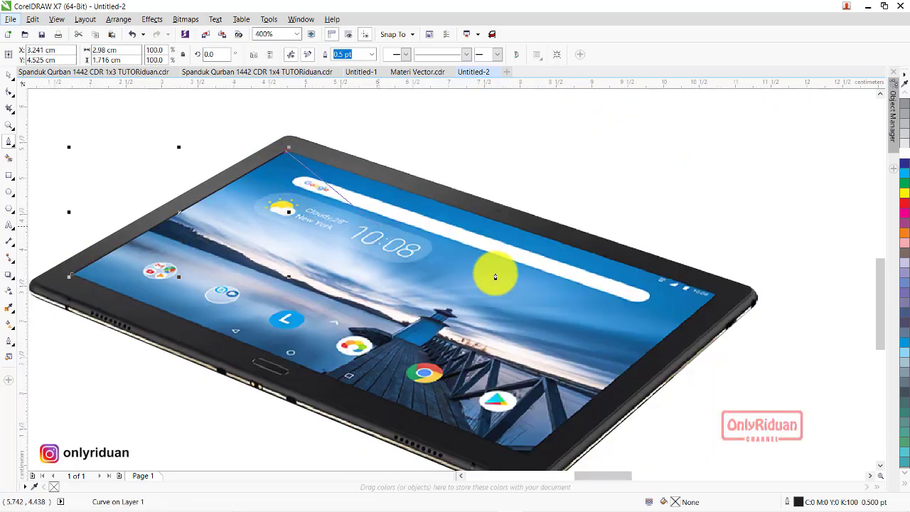
left_click(717, 298)
left_click(527, 456)
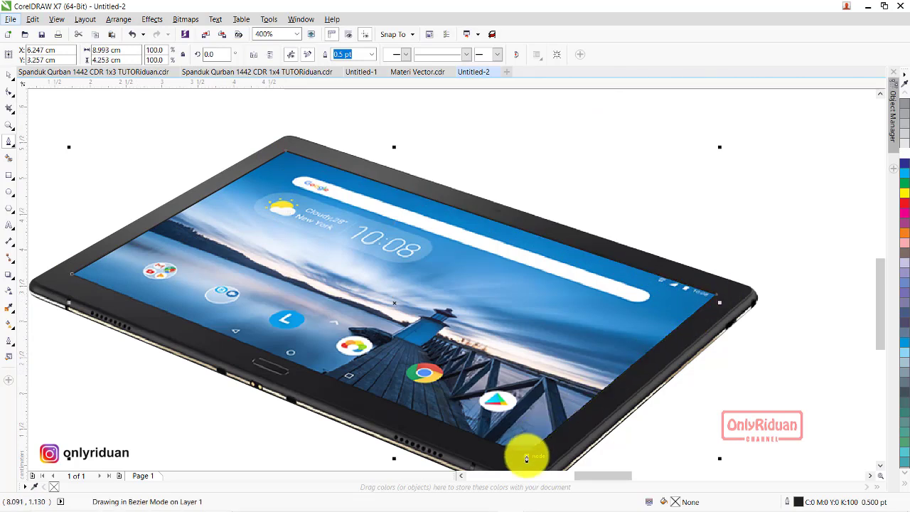
left_click(80, 281)
Move the outline aside to check its fit, then undo to restore it.
scroll(467, 227, "down", 2)
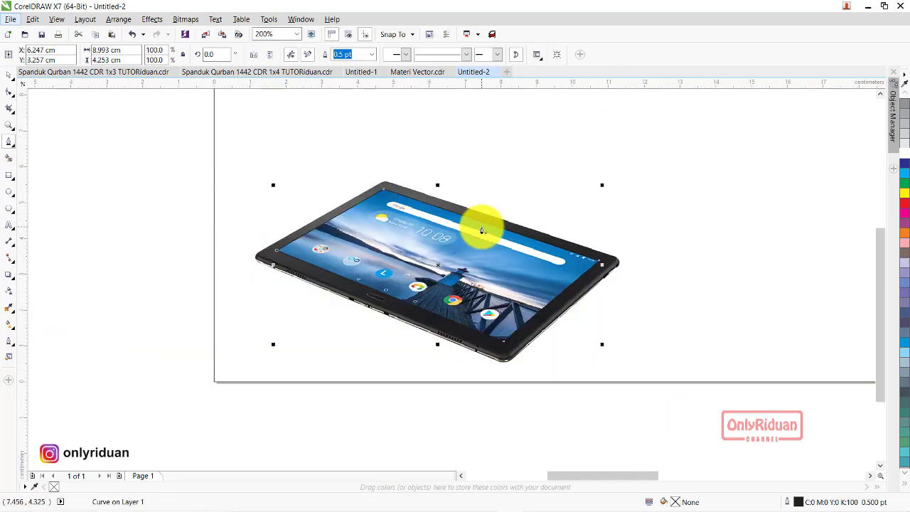
scroll(467, 227, "down", 2)
scroll(553, 252, "up", 1)
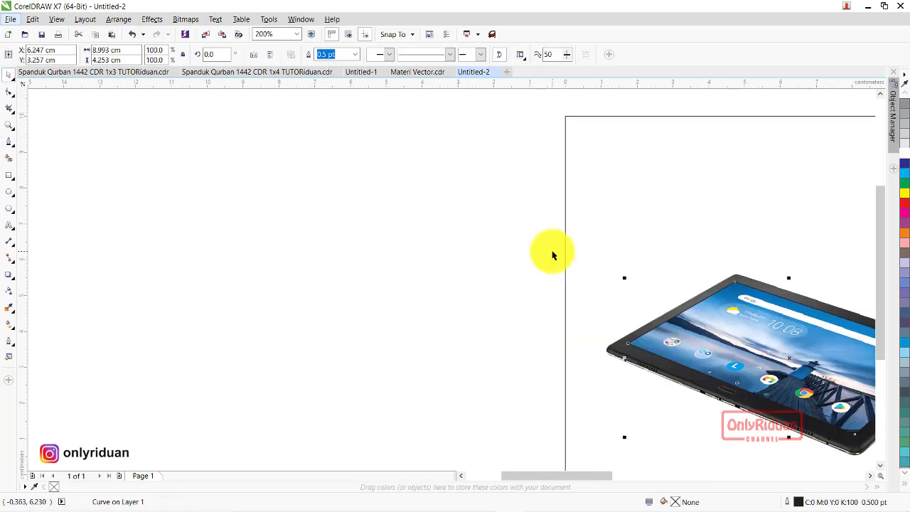
scroll(553, 252, "down", 1)
scroll(775, 303, "down", 2)
scroll(858, 325, "up", 2)
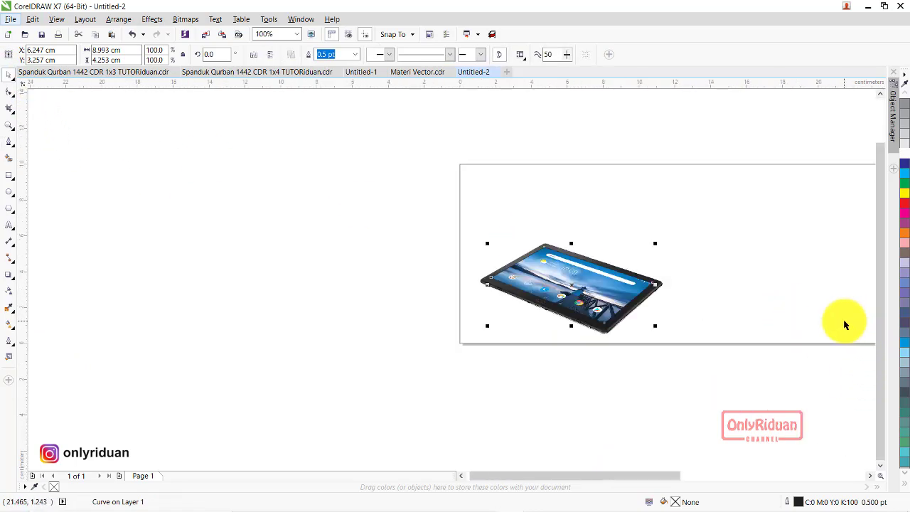
scroll(843, 321, "up", 2)
left_click_drag(385, 258, 772, 258)
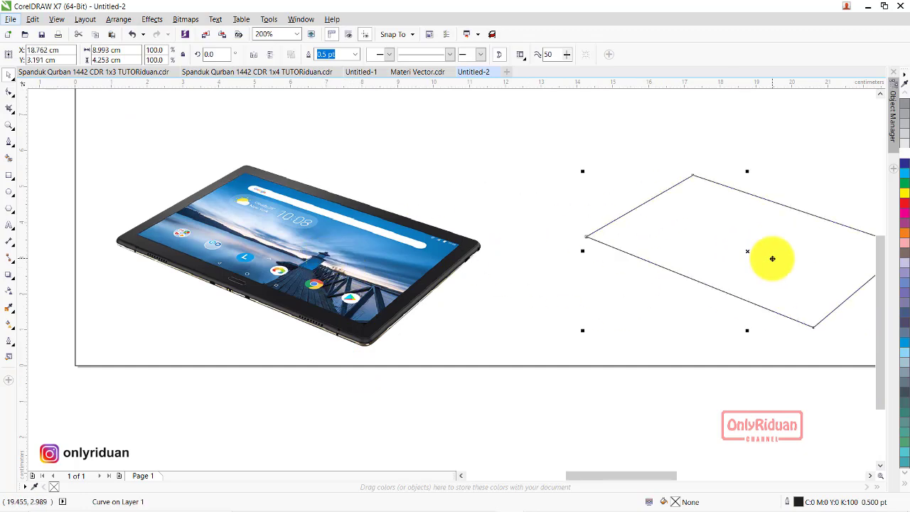
key("ctrl+z")
scroll(569, 246, "down", 2)
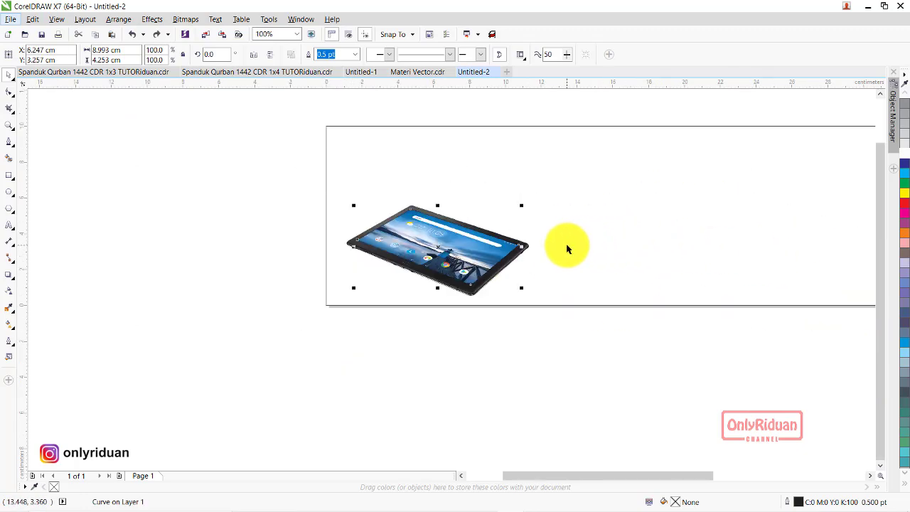
left_click(870, 475)
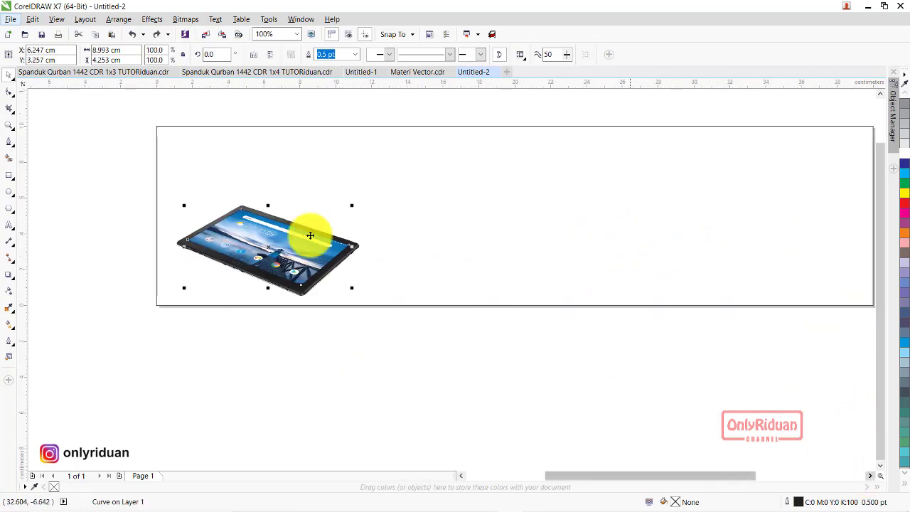
Import the Padang Rumput grass photo and place it at the page's right.
left_click(11, 19)
left_click(32, 191)
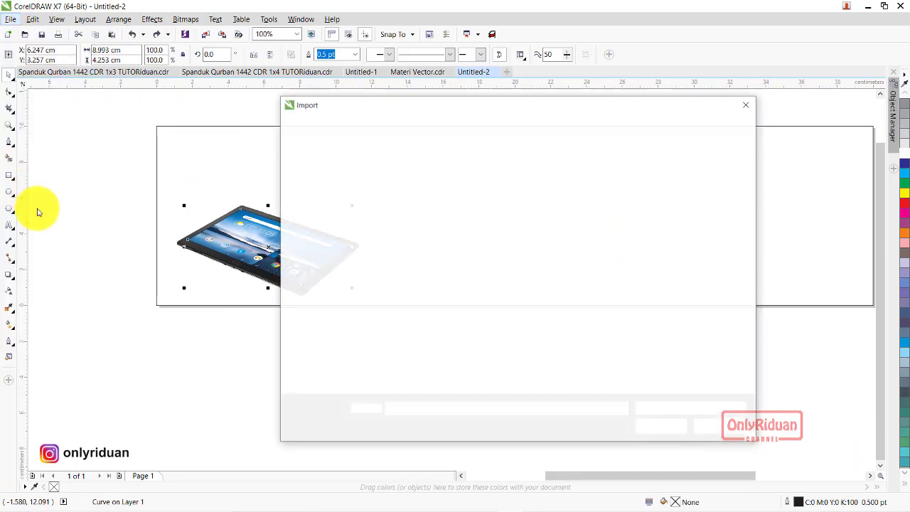
left_click(721, 269)
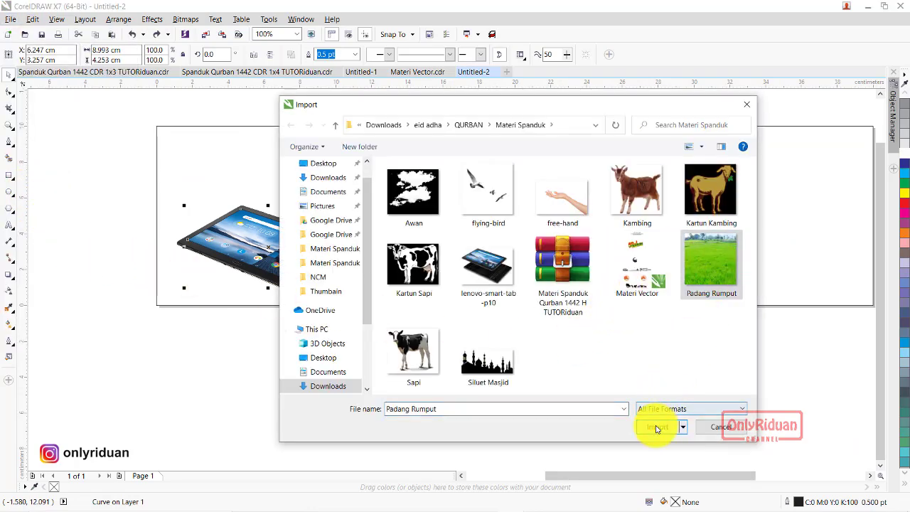
left_click(656, 426)
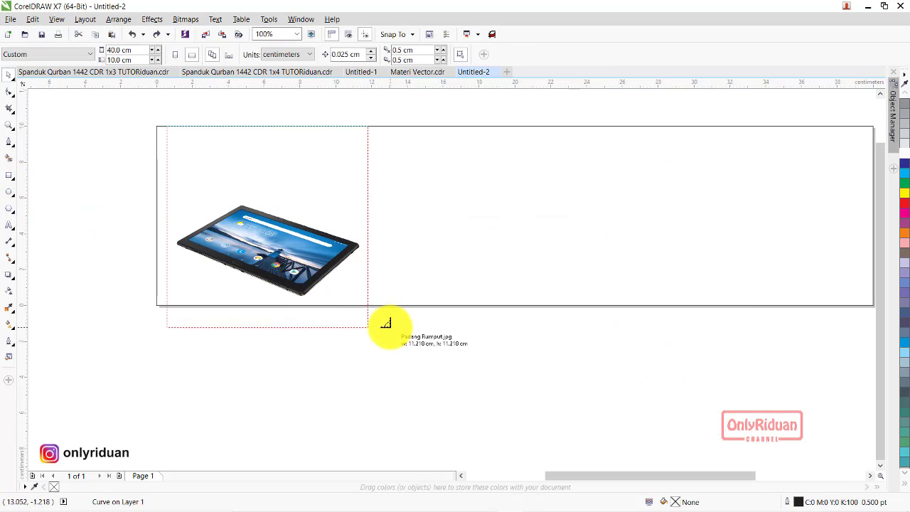
left_click_drag(268, 231, 369, 323)
left_click_drag(431, 234, 559, 219)
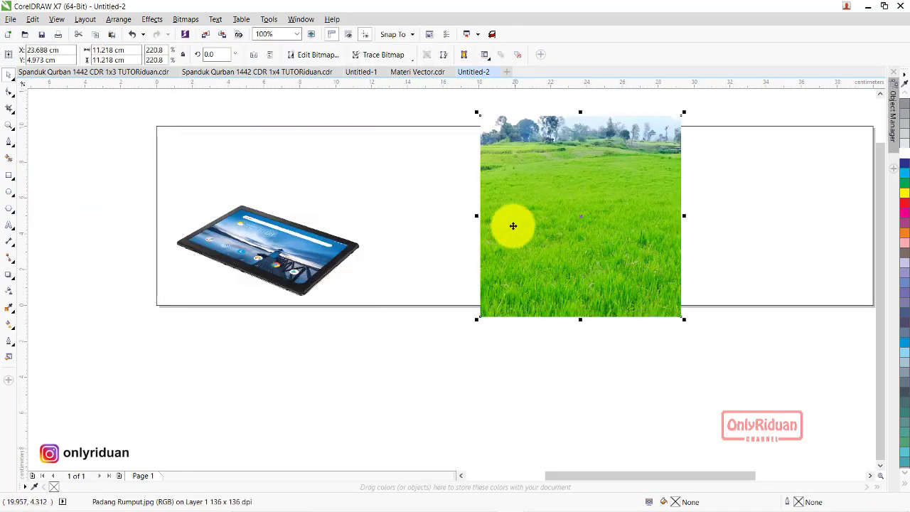
PowerClip the grass photo inside the tablet outline and check its outline width.
left_click(282, 252)
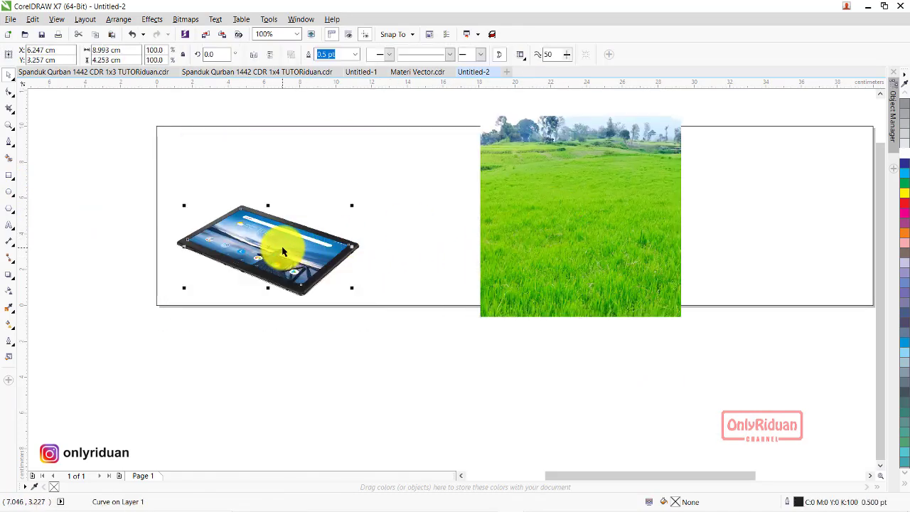
left_click(561, 214)
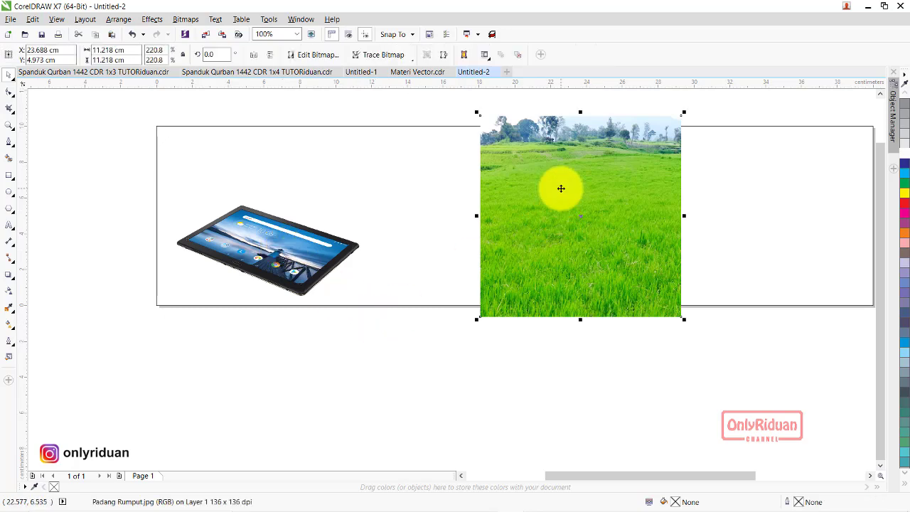
right_click(561, 188)
left_click(609, 192)
left_click(336, 230)
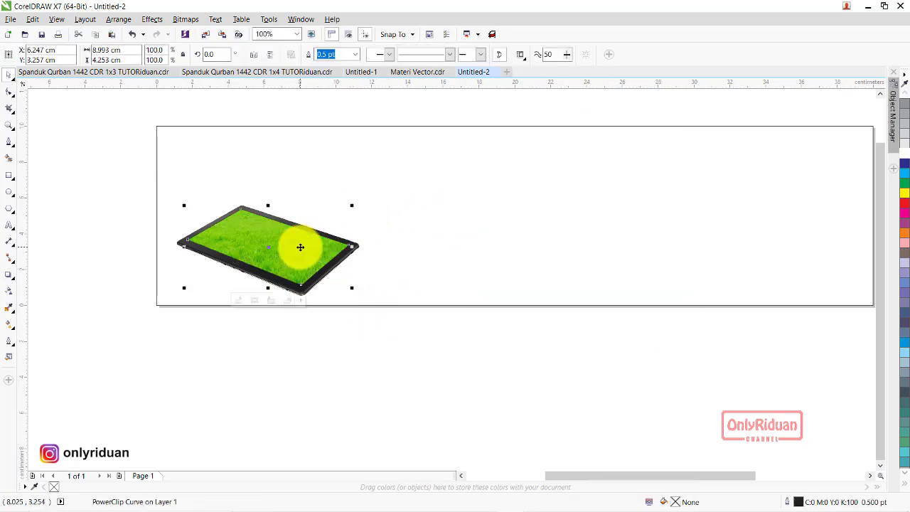
left_click(339, 352)
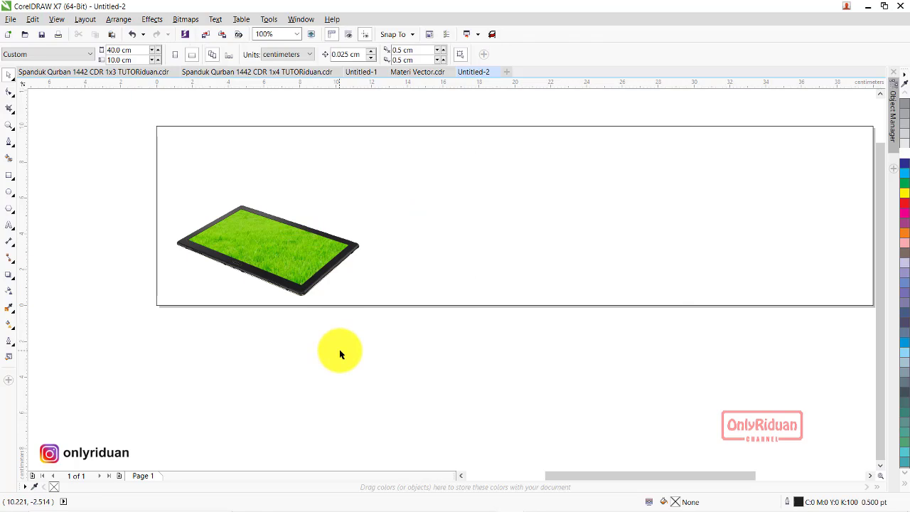
left_click(294, 259)
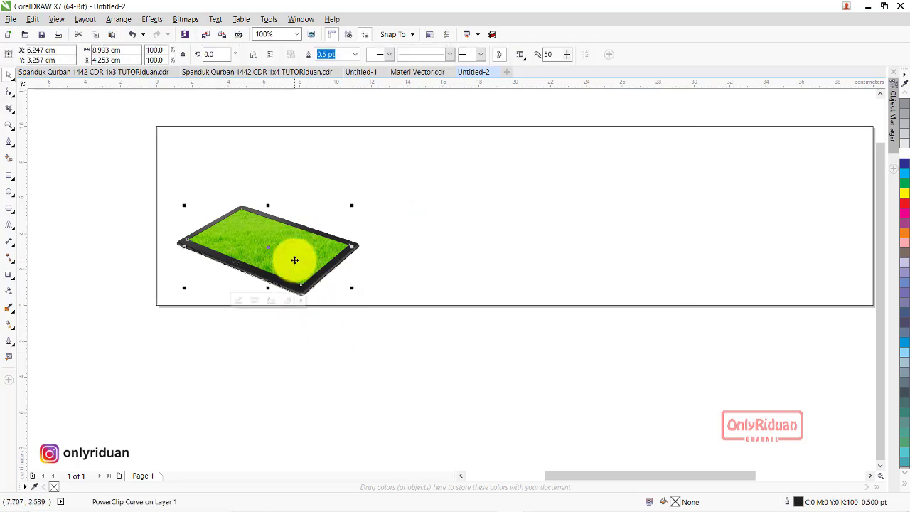
left_click(345, 64)
left_click(337, 317)
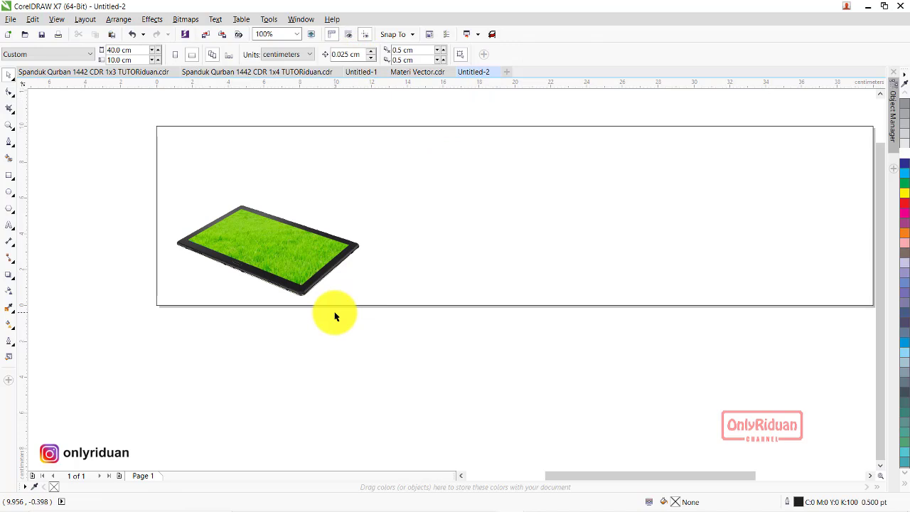
Import Sapi and Kambing together and place the goat and cow side by side.
left_click(11, 19)
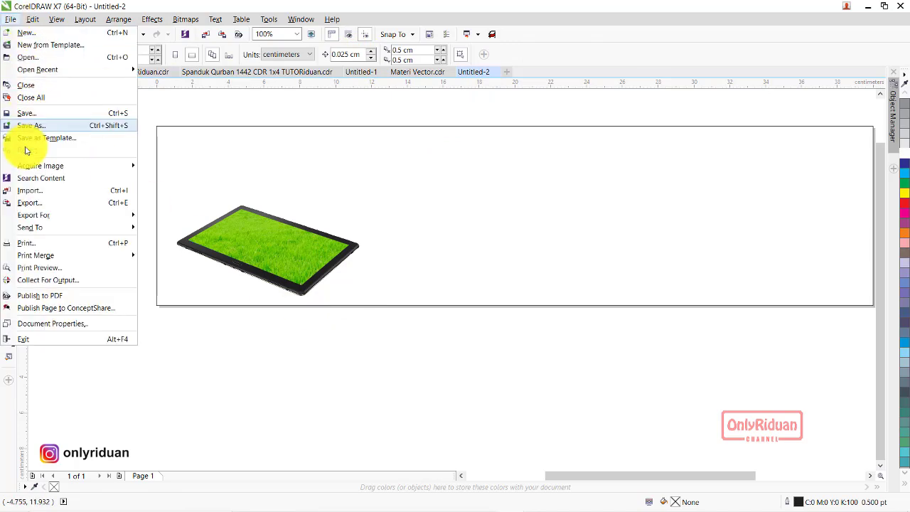
left_click(30, 193)
left_click(390, 346)
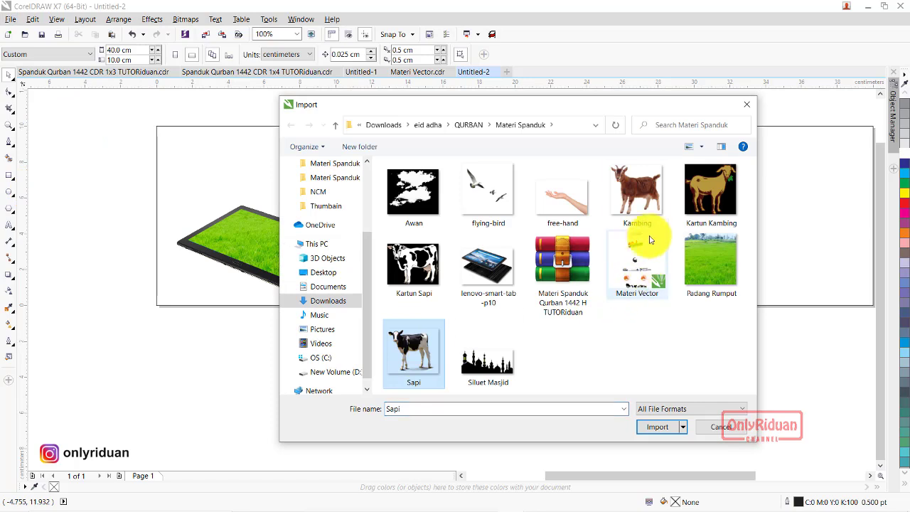
left_click(636, 188, "ctrl")
left_click(655, 426)
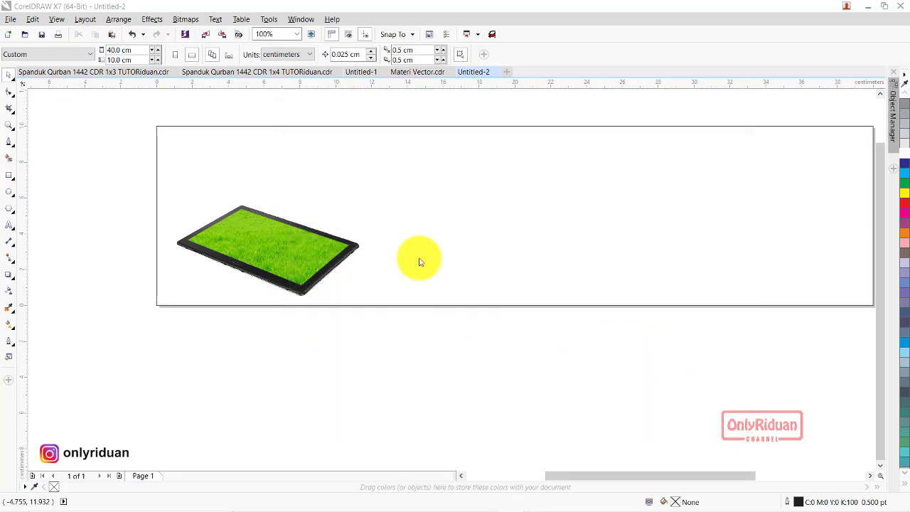
left_click_drag(416, 181, 509, 273)
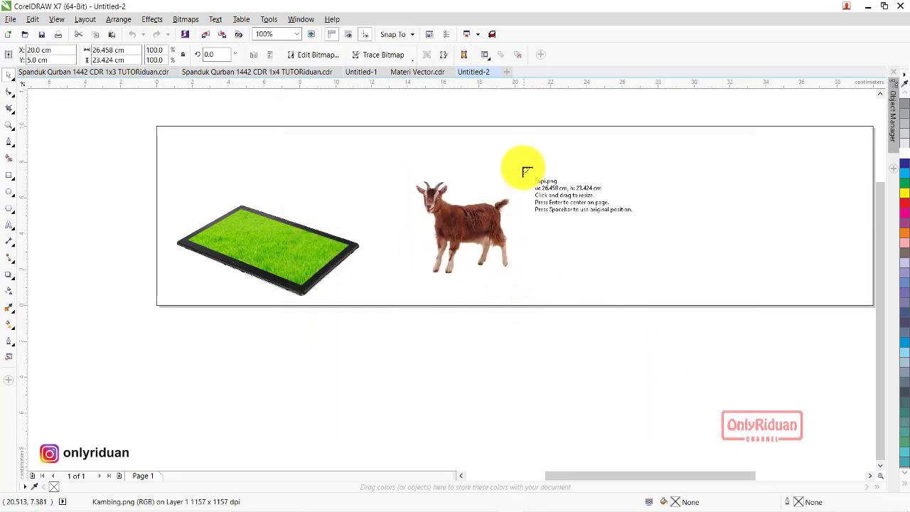
left_click_drag(522, 163, 681, 303)
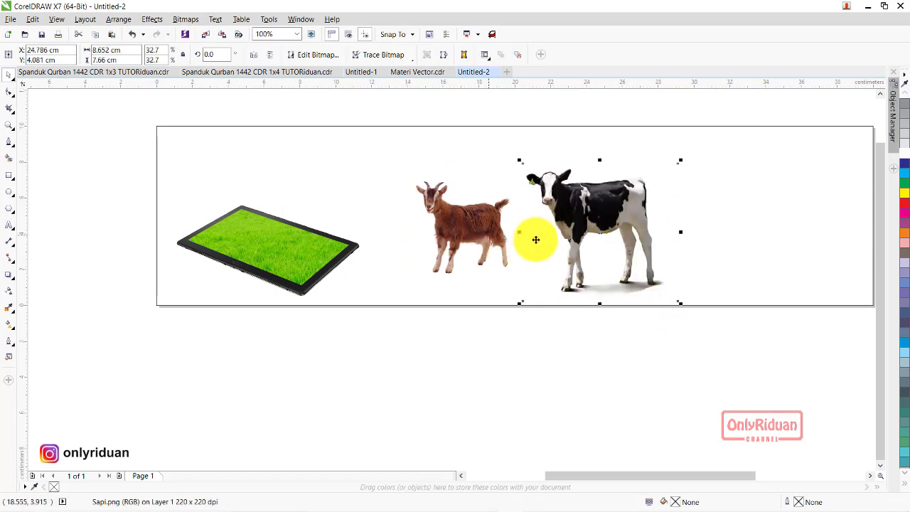
Shrink the cow onto the grass tablet and open the goat's arrangement options.
left_click(598, 221)
left_click(607, 216)
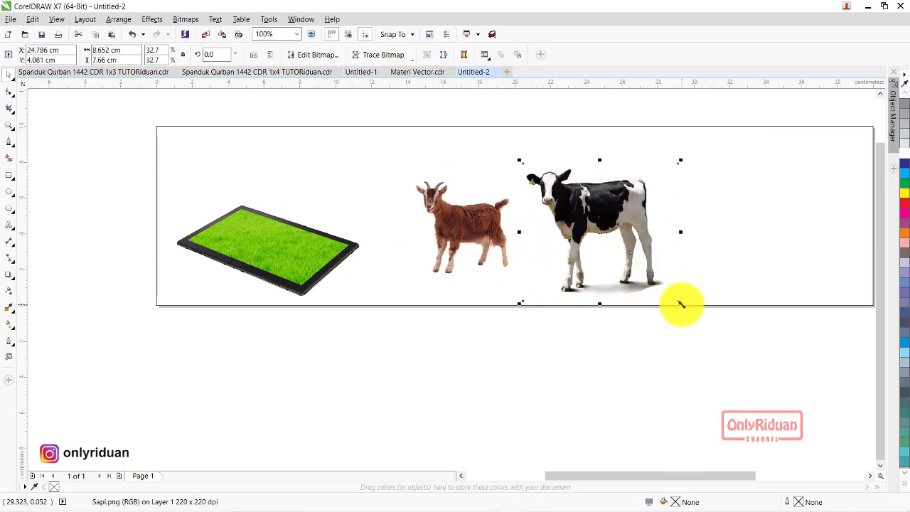
left_click_drag(681, 305, 640, 269)
mouse_move(589, 219)
left_mouse_down()
mouse_move(280, 210)
mouse_move(263, 193)
left_mouse_up()
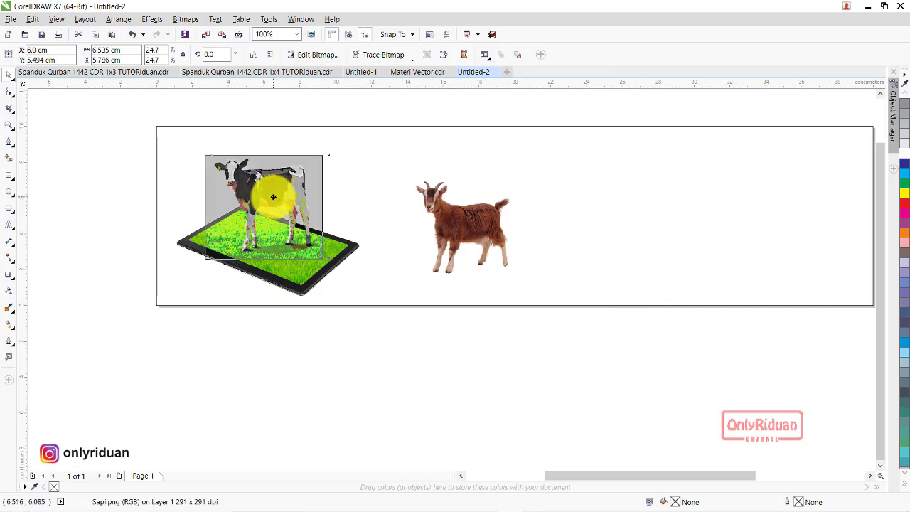
left_click(468, 224)
right_click(468, 225)
mouse_move(497, 400)
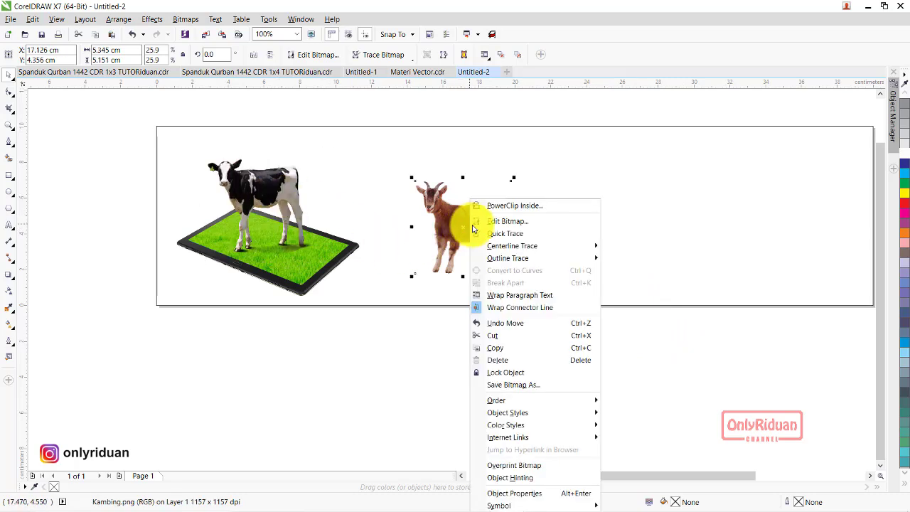
left_click(632, 409)
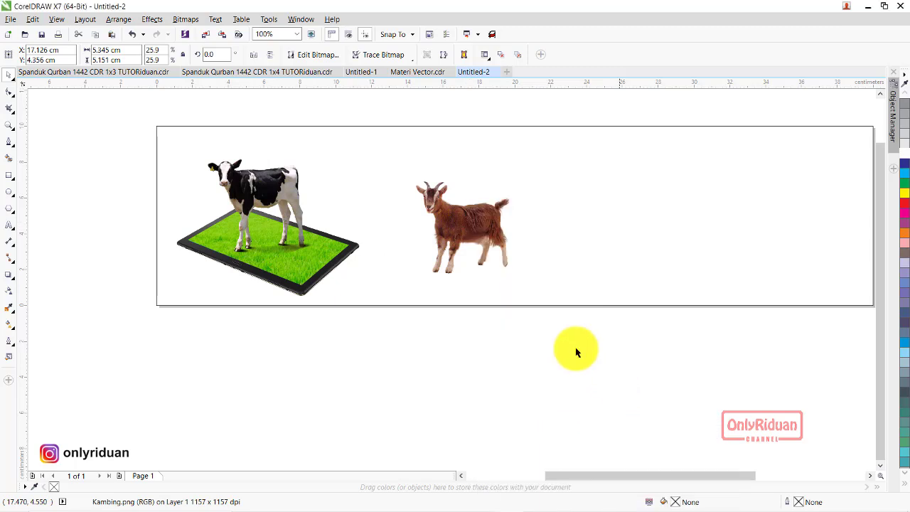
Shrink the goat and stand it on the grass in front of the cow.
mouse_move(513, 178)
left_mouse_down()
mouse_move(475, 217)
mouse_move(303, 230)
left_mouse_up()
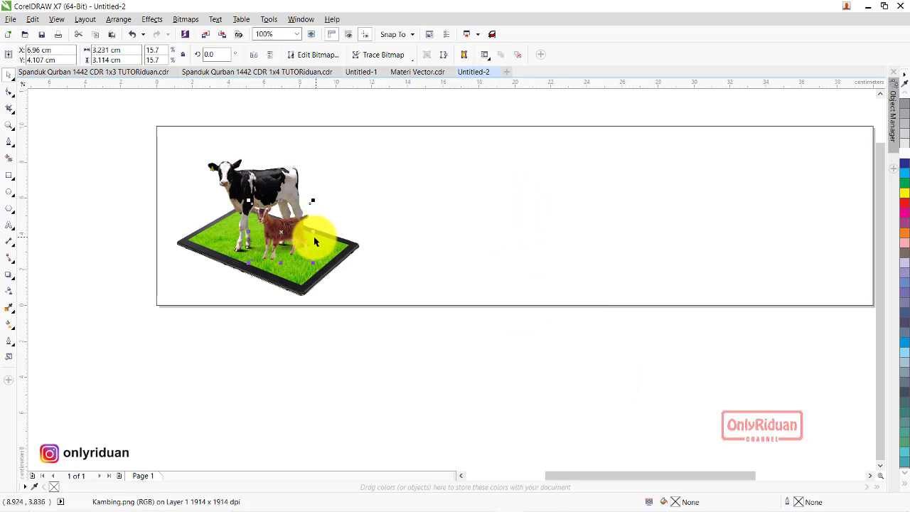
scroll(306, 214, "up", 1)
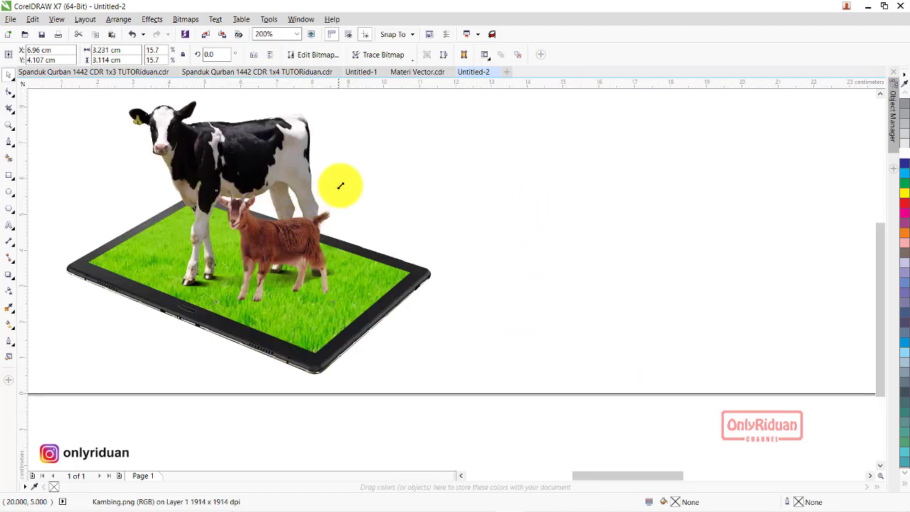
left_click_drag(341, 186, 344, 182)
scroll(341, 183, "down", 1)
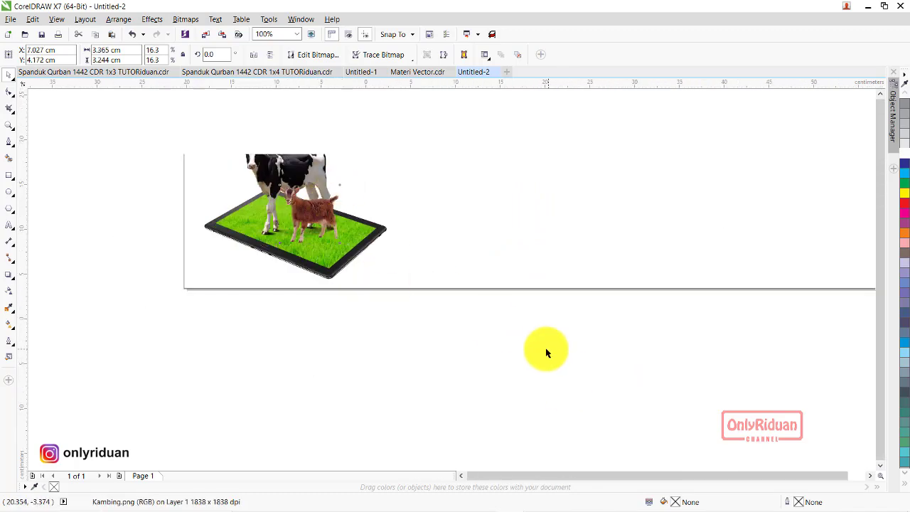
scroll(546, 352, "down", 1)
scroll(743, 252, "up", 1)
scroll(744, 252, "down", 1)
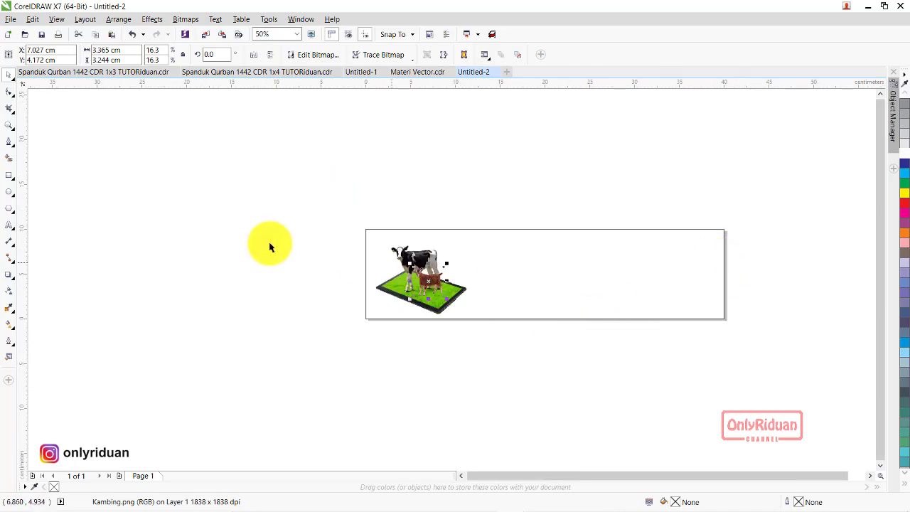
Zoom to fit the whole banner and select the background rectangle.
left_click(10, 125)
left_click_drag(327, 211, 783, 358)
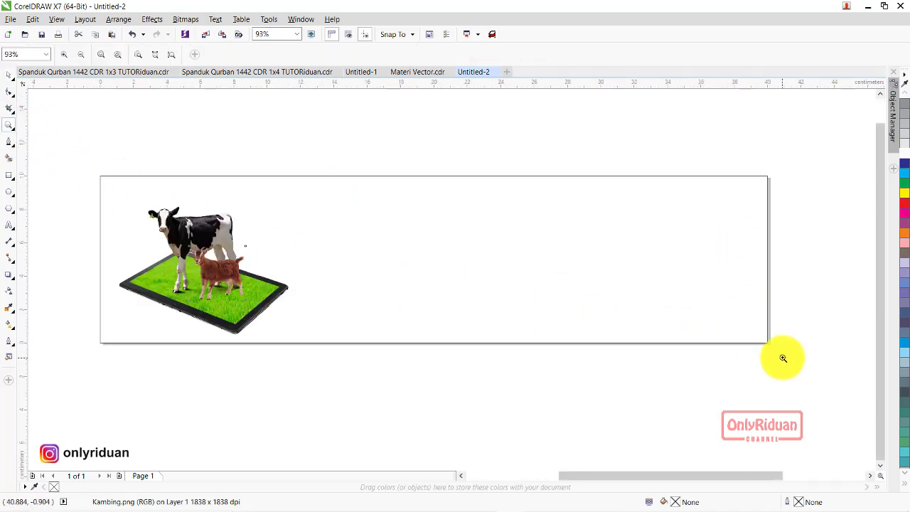
left_click(8, 74)
left_click(490, 242)
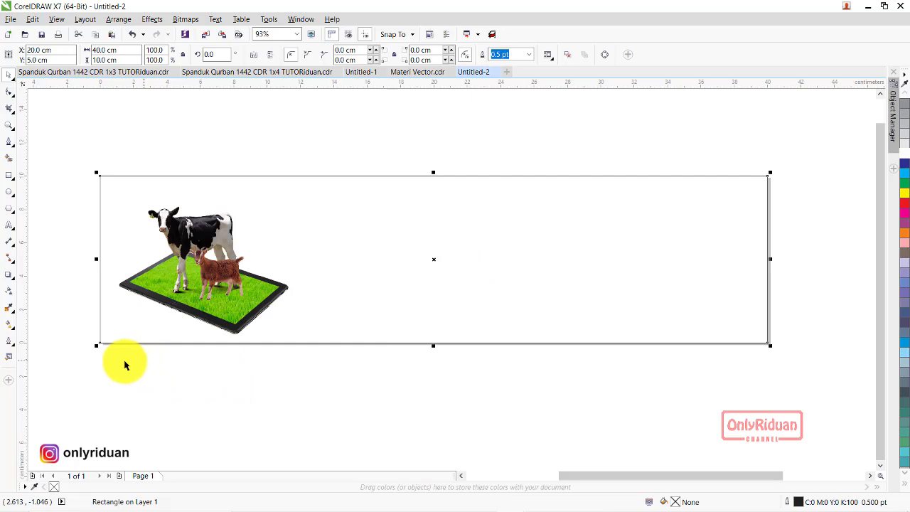
Give the background rectangle a fountain fill with a pale cyan (C44 M0 Y5 K0) start colour.
left_click(40, 325)
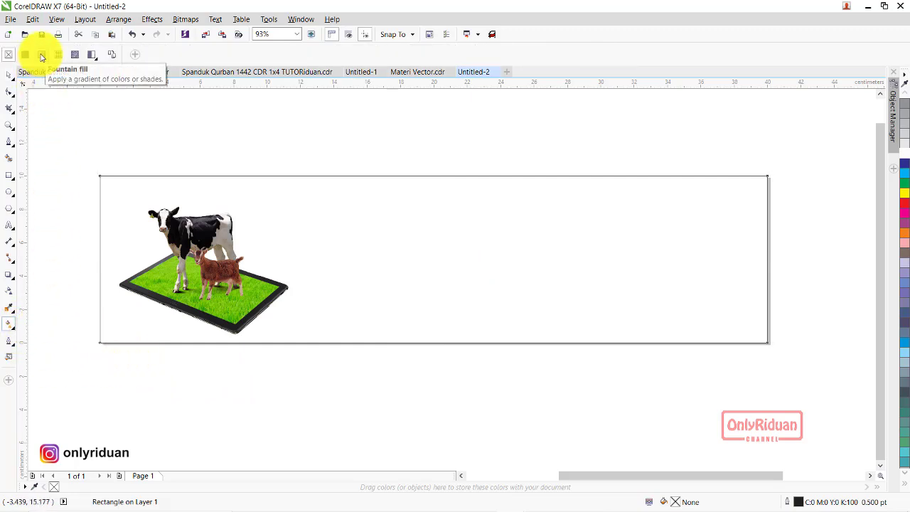
left_click(41, 56)
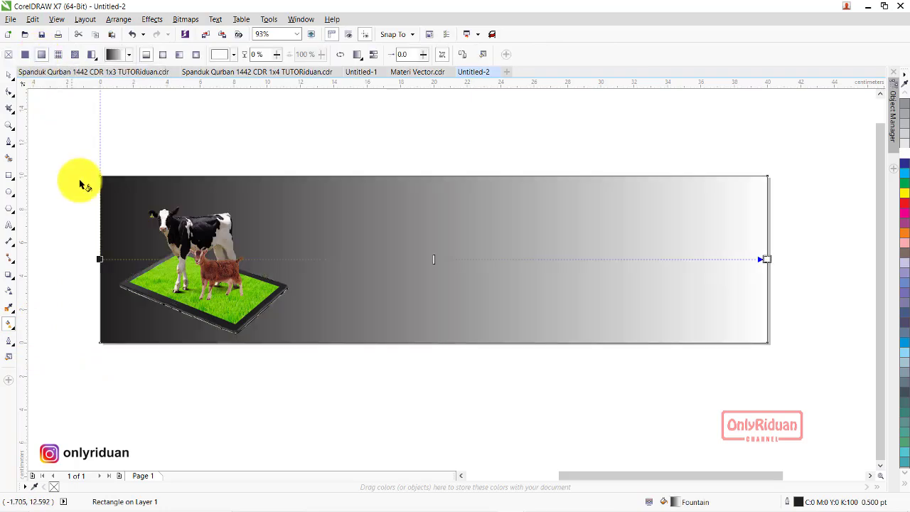
left_click(99, 259)
left_click(80, 282)
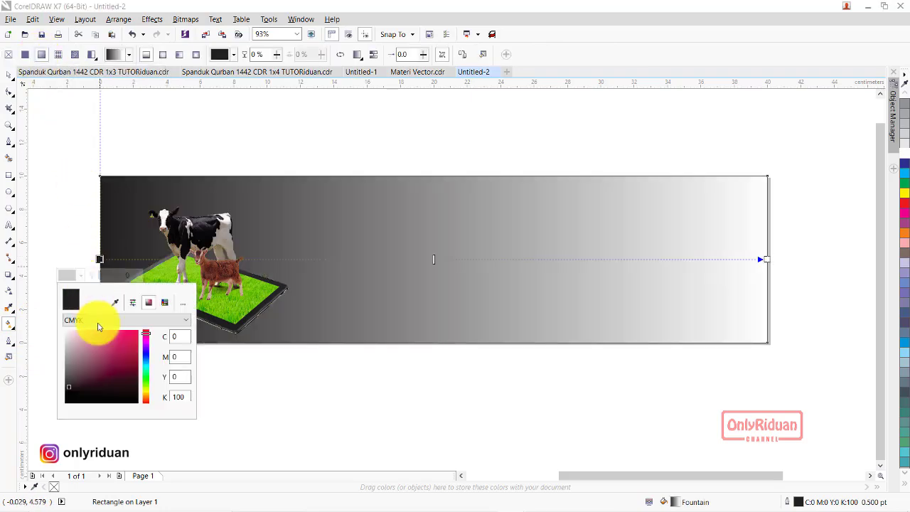
left_click_drag(150, 338, 147, 366)
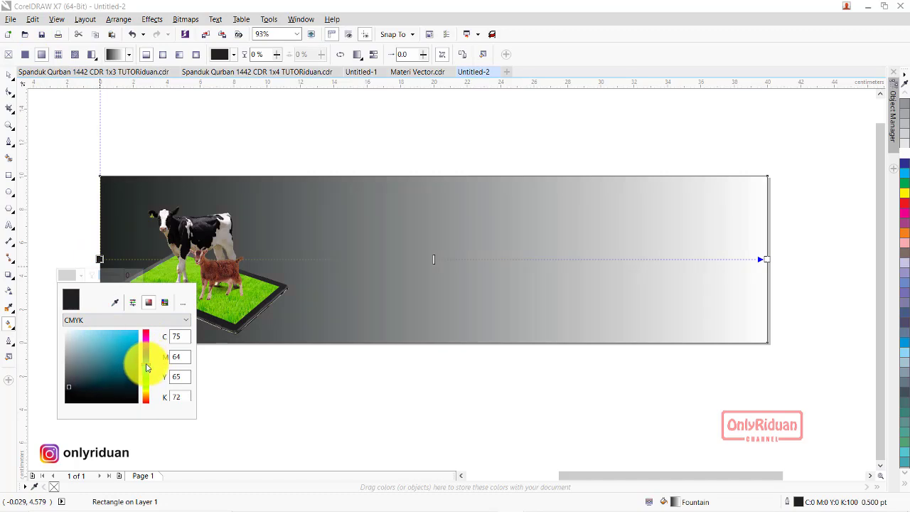
left_click(130, 338)
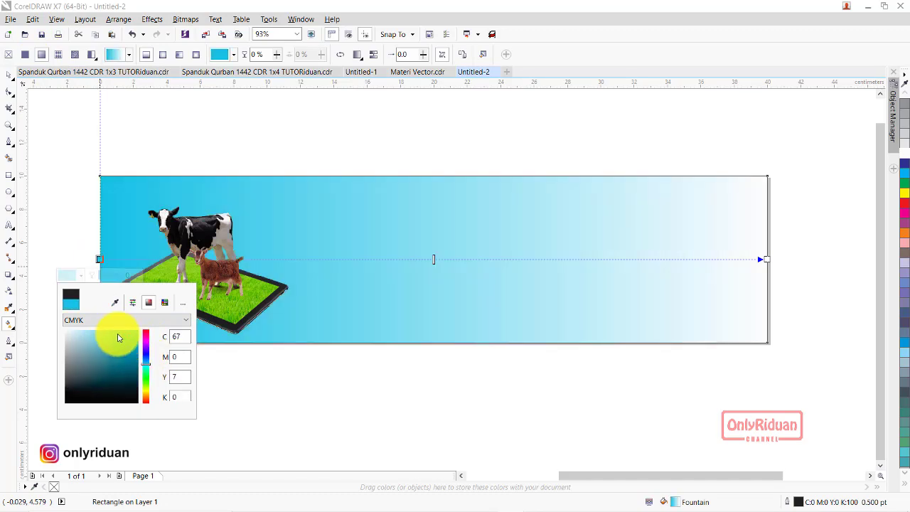
left_click_drag(108, 337, 108, 332)
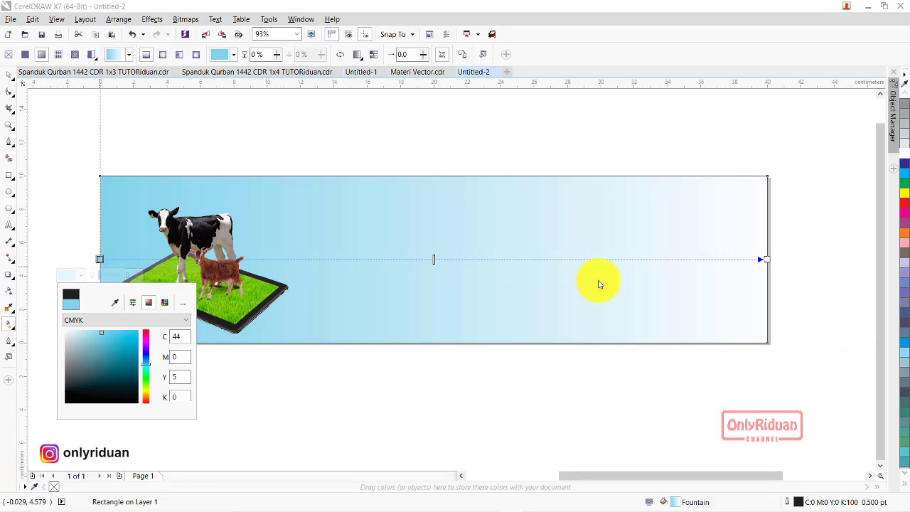
Drag the white end node left so the gradient fades out before mid-banner.
left_click(763, 260)
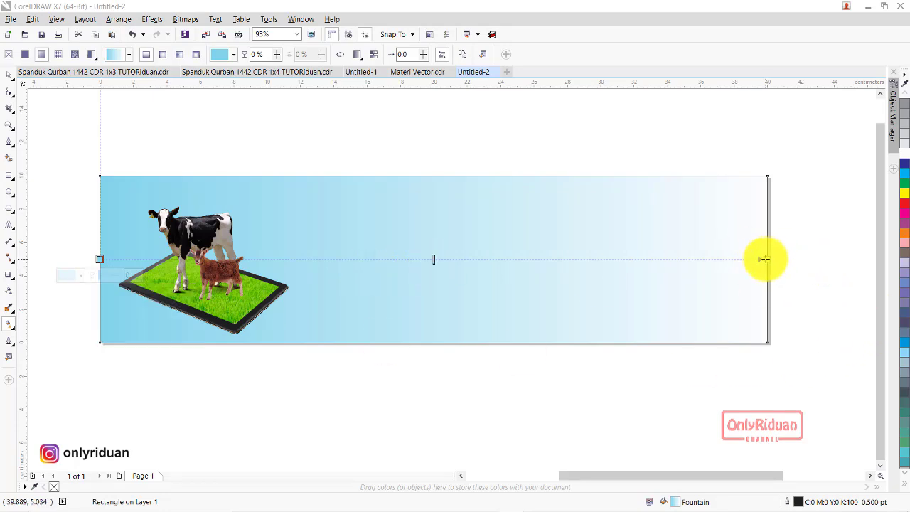
left_click_drag(763, 259, 430, 260)
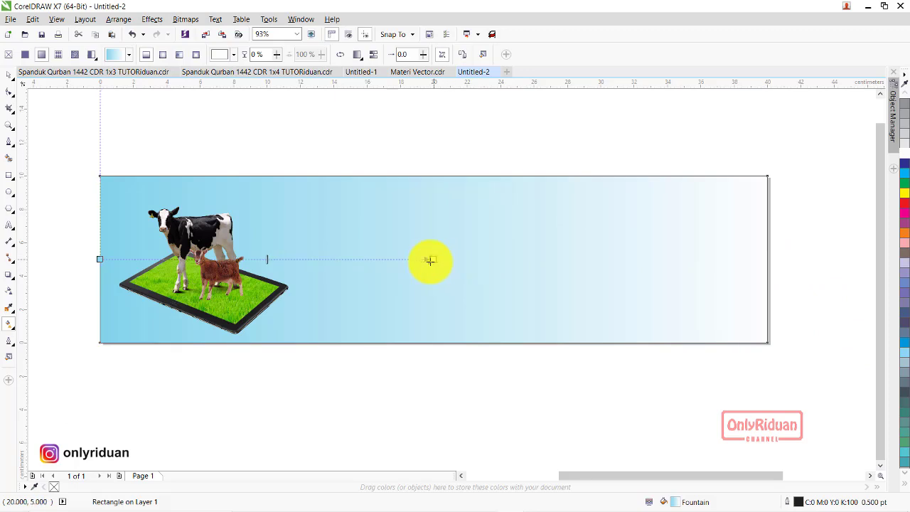
left_click_drag(396, 262, 422, 262)
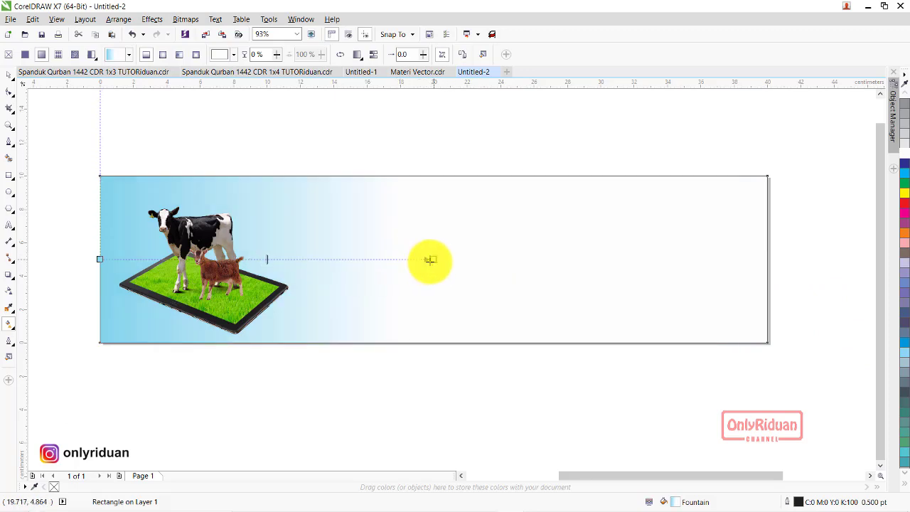
Import Awan.png and place it, slightly enlarged, above the cow near the top-left.
left_click(9, 75)
left_click(170, 113)
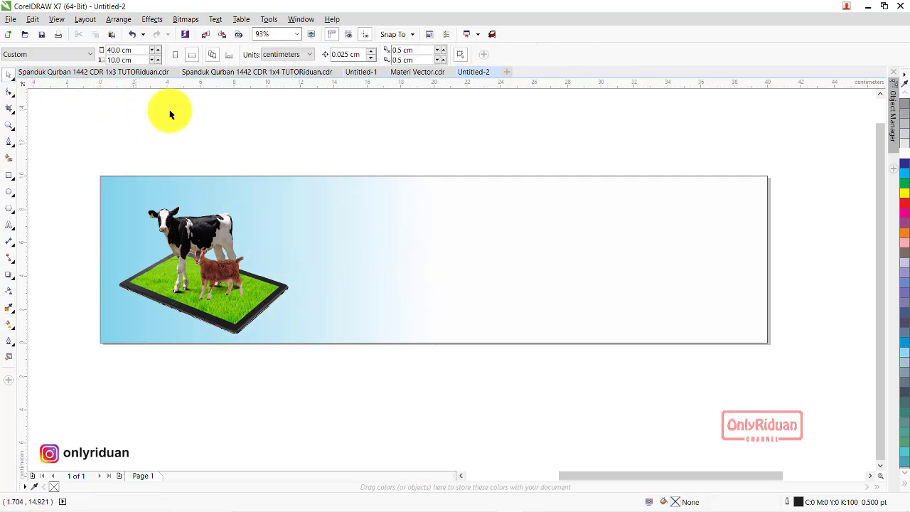
scroll(174, 139, "down", 2)
scroll(132, 112, "up", 2)
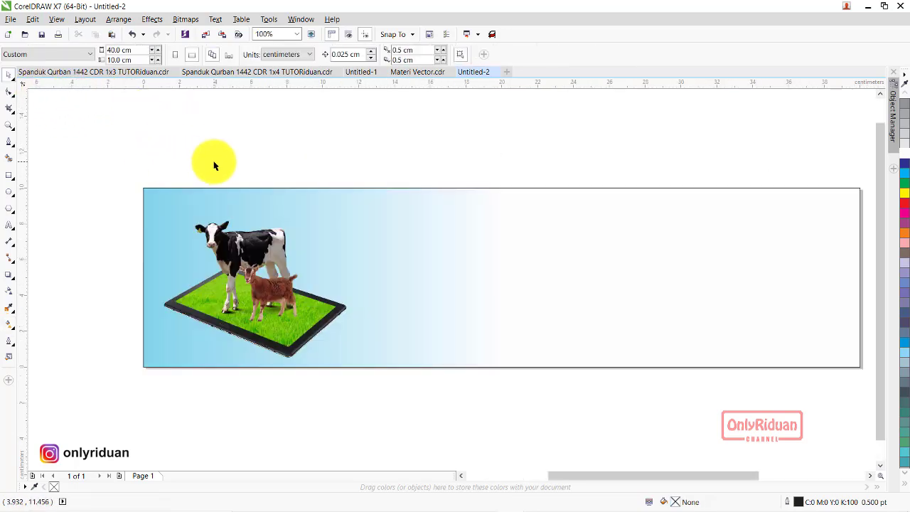
left_click(12, 19)
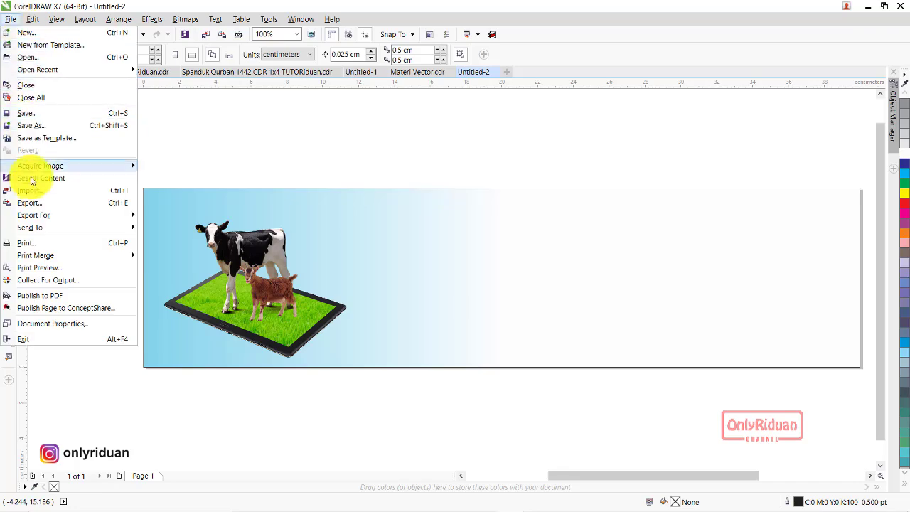
left_click(35, 189)
left_click(407, 184)
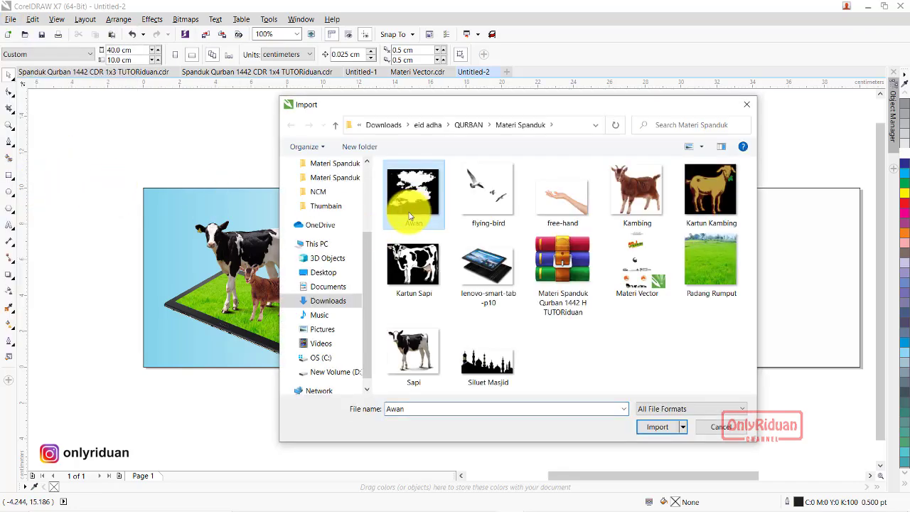
left_click(652, 426)
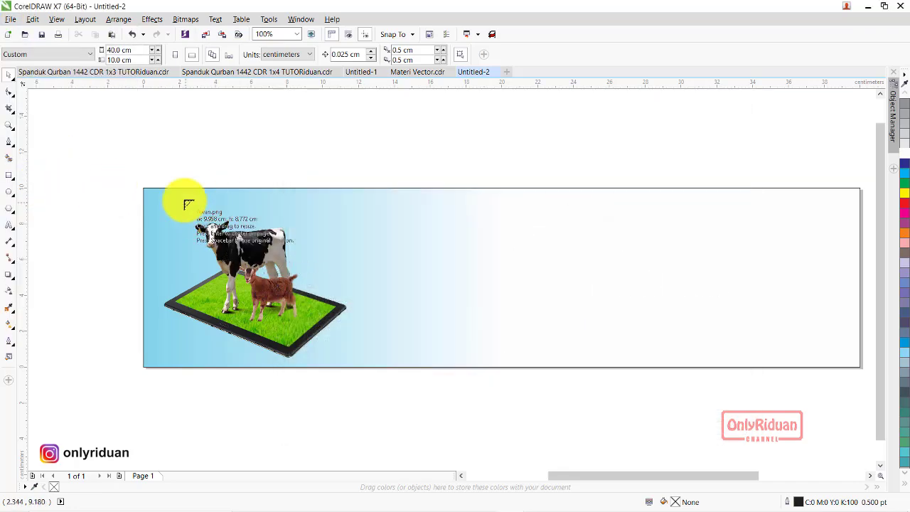
left_click_drag(192, 202, 360, 328)
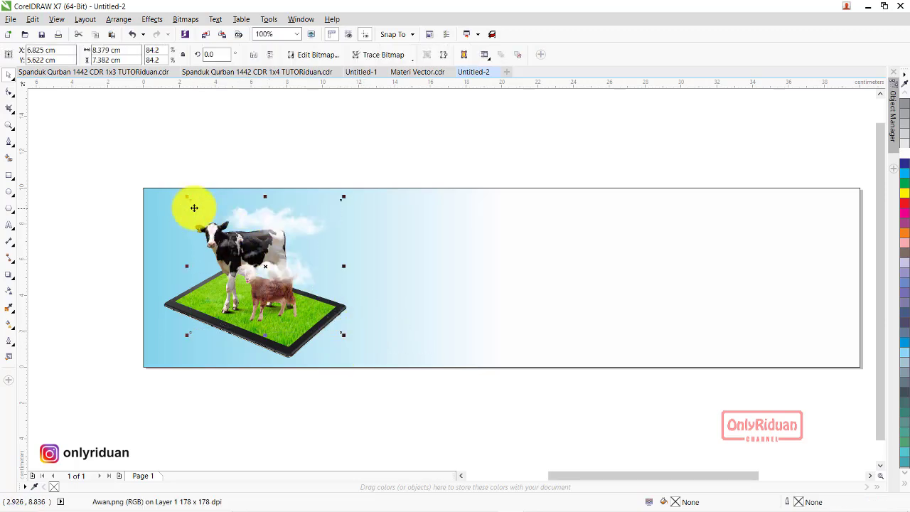
left_click_drag(188, 197, 174, 184)
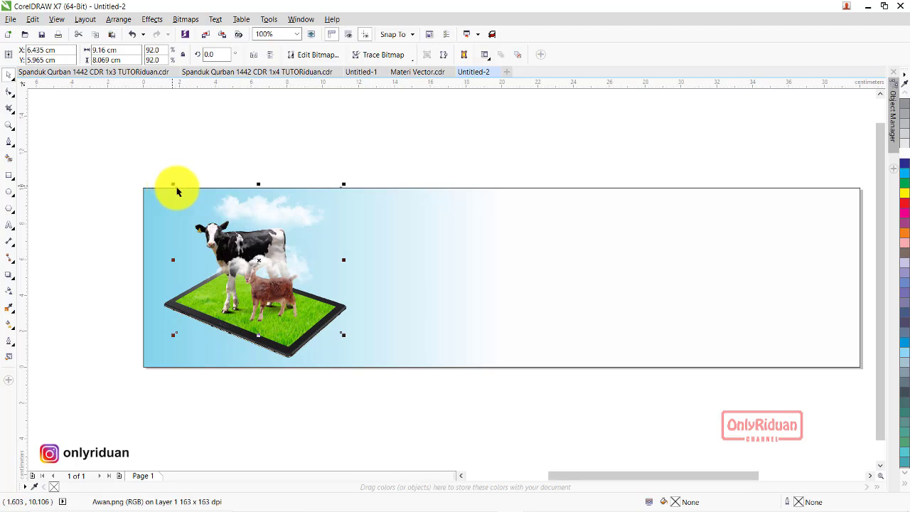
Bring the four animal artwork objects in front of the cloud with Ctrl+Home.
left_click(352, 393)
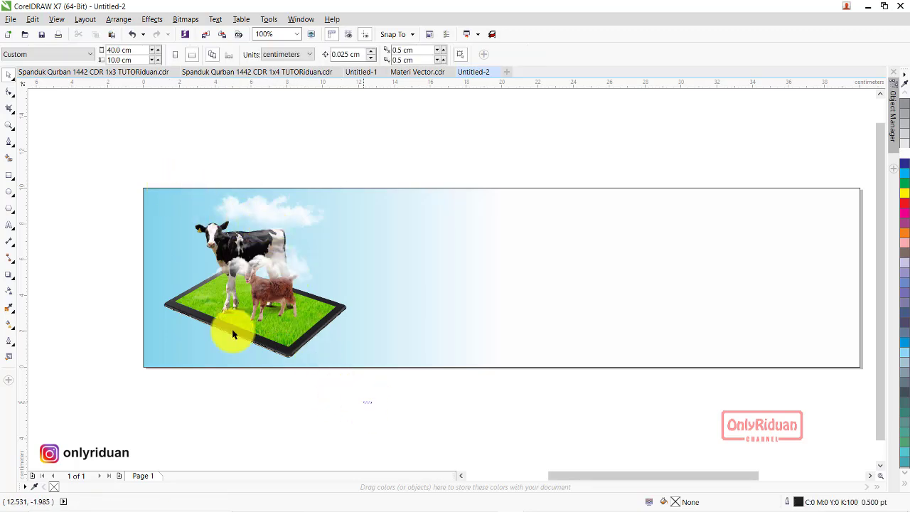
left_click_drag(371, 403, 125, 212)
right_click(258, 285)
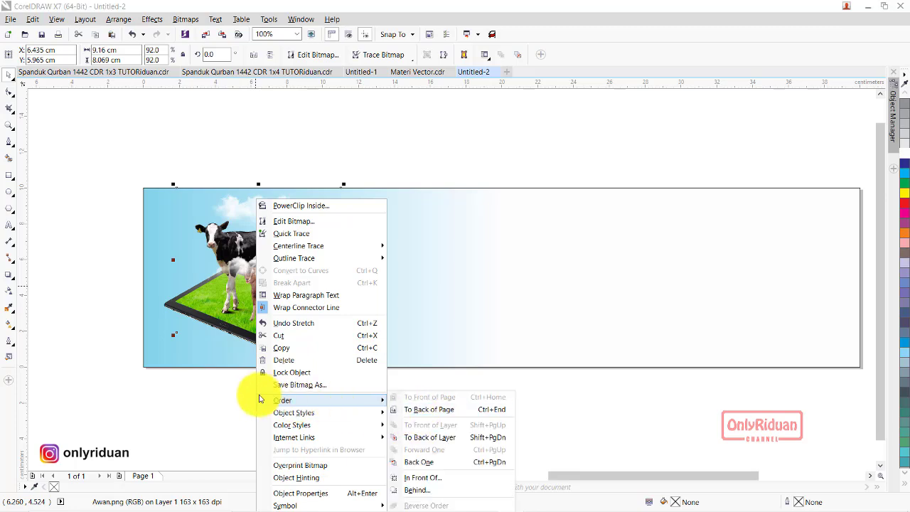
left_click(222, 414)
left_click(372, 403)
left_click_drag(372, 404, 97, 206)
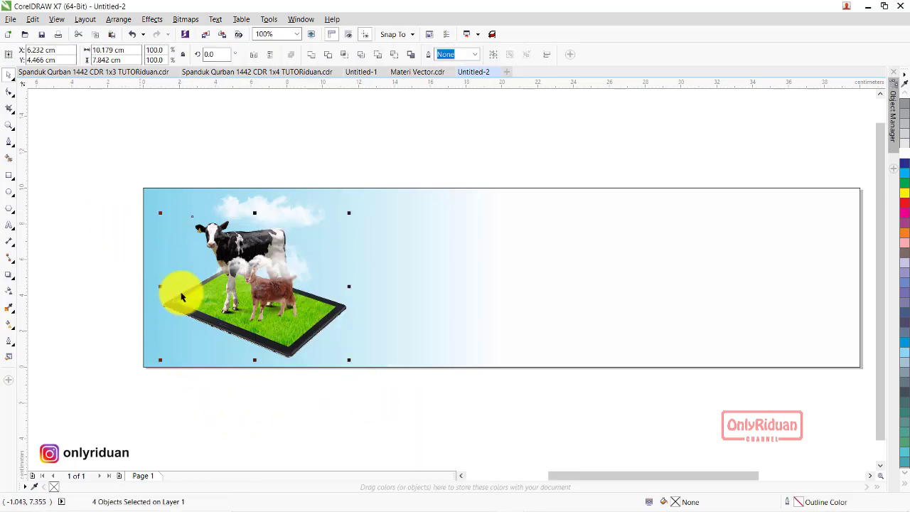
left_click(255, 288)
right_click(254, 286)
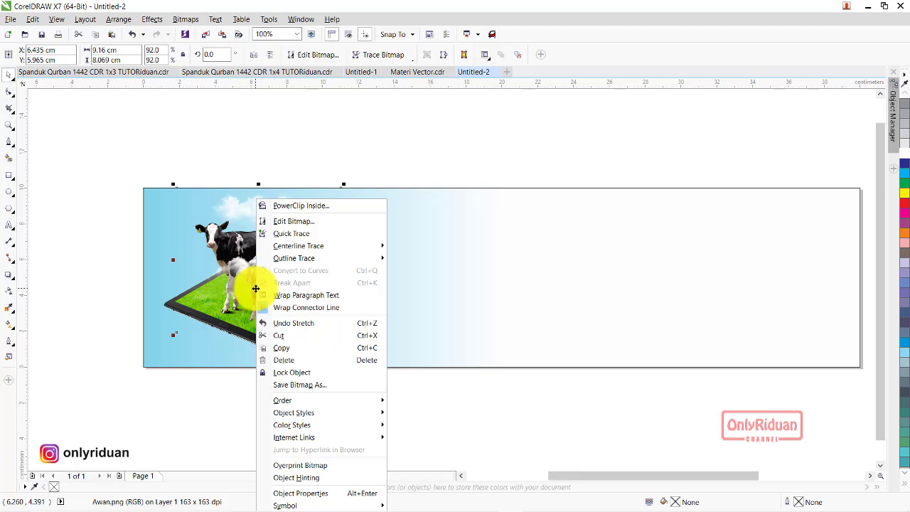
left_click(219, 388)
left_click(297, 384)
left_click(285, 209)
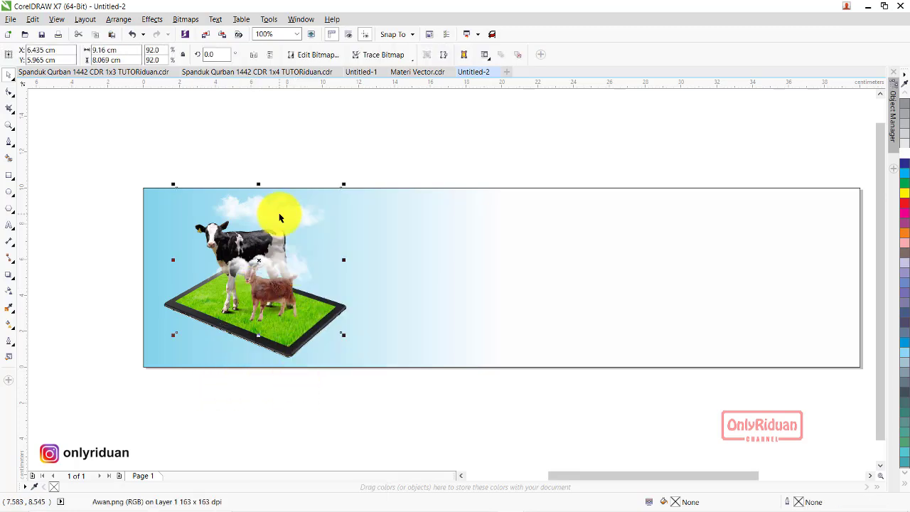
mouse_move(375, 389)
left_mouse_down()
mouse_move(180, 276)
mouse_move(125, 213)
left_mouse_up()
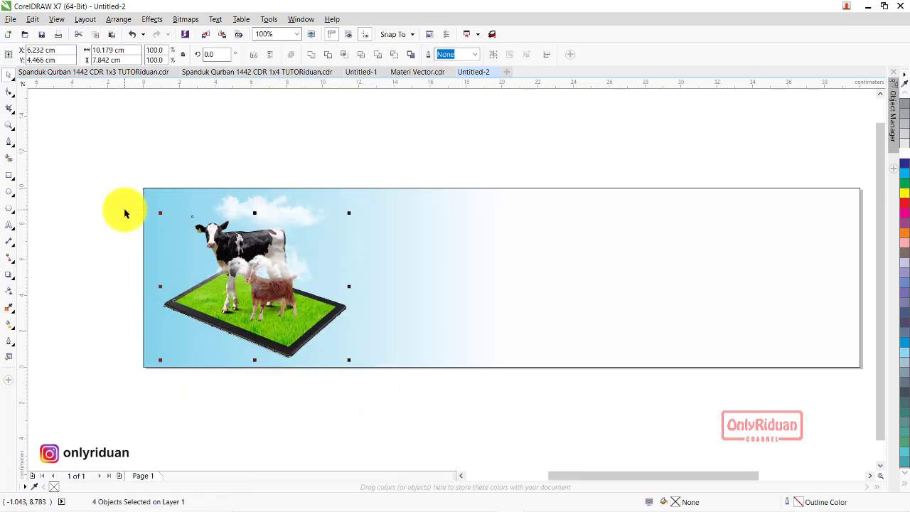
key("ctrl+Home")
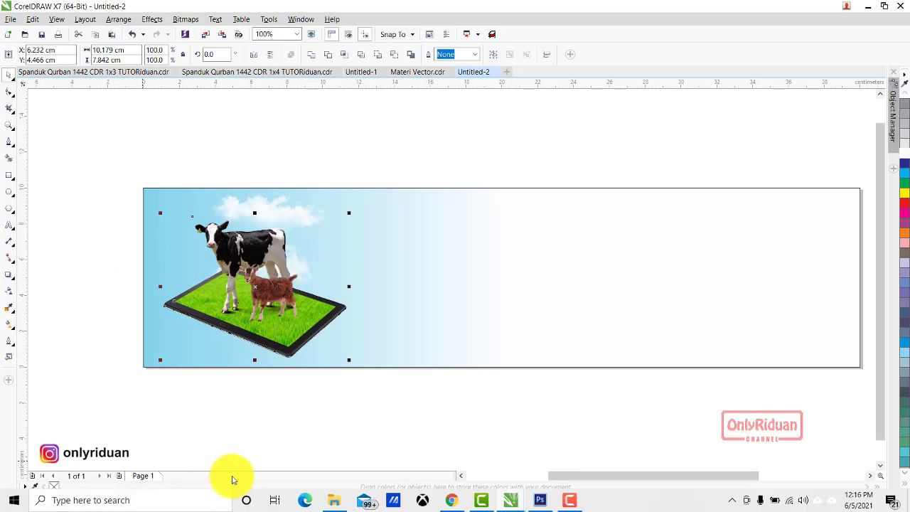
Nudge the cloud image slightly into final position.
left_click(278, 203)
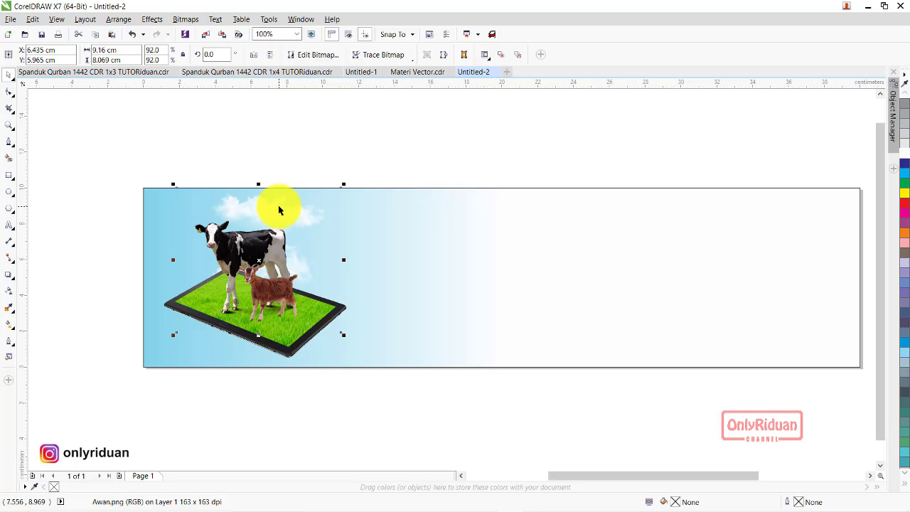
left_click_drag(279, 210, 279, 201)
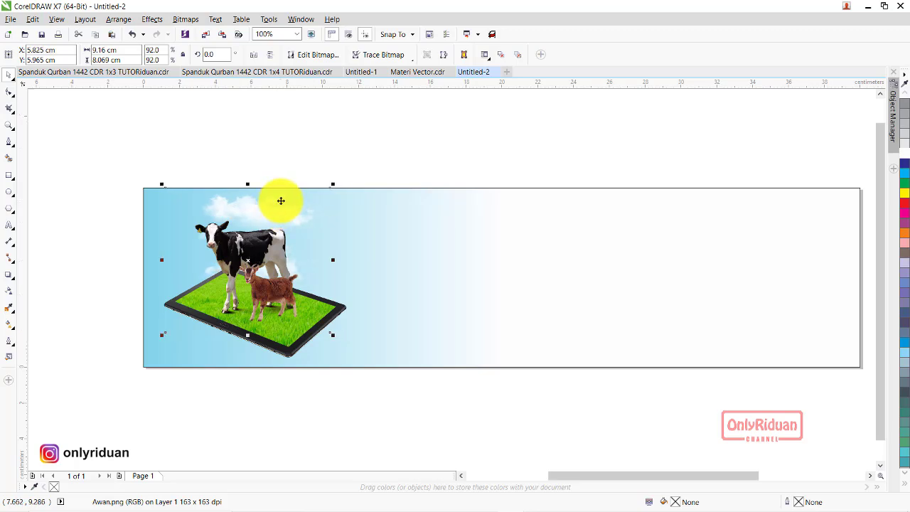
left_click(310, 406)
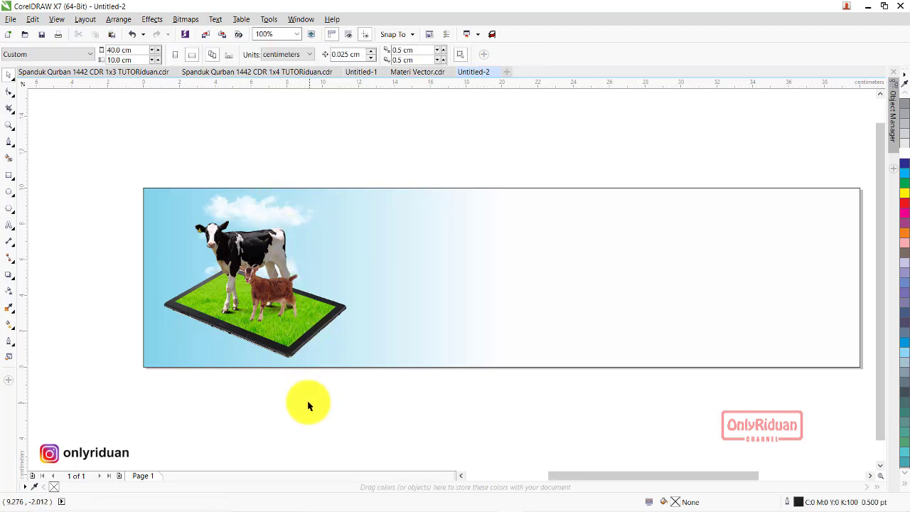
Import flying-bird.png above the cow, enlarge it slightly, then view the Spanduk Qurban 1x4 reference.
left_click(11, 19)
left_click(45, 191)
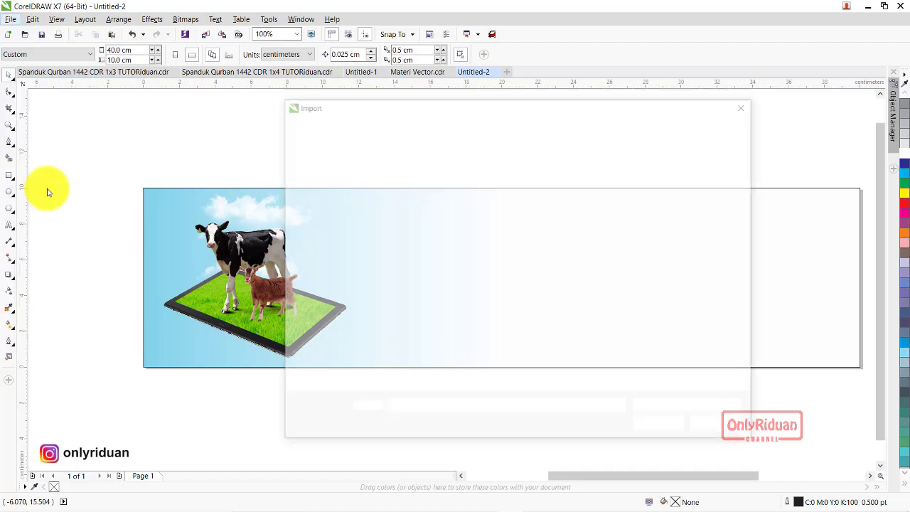
left_click(489, 196)
left_click(629, 425)
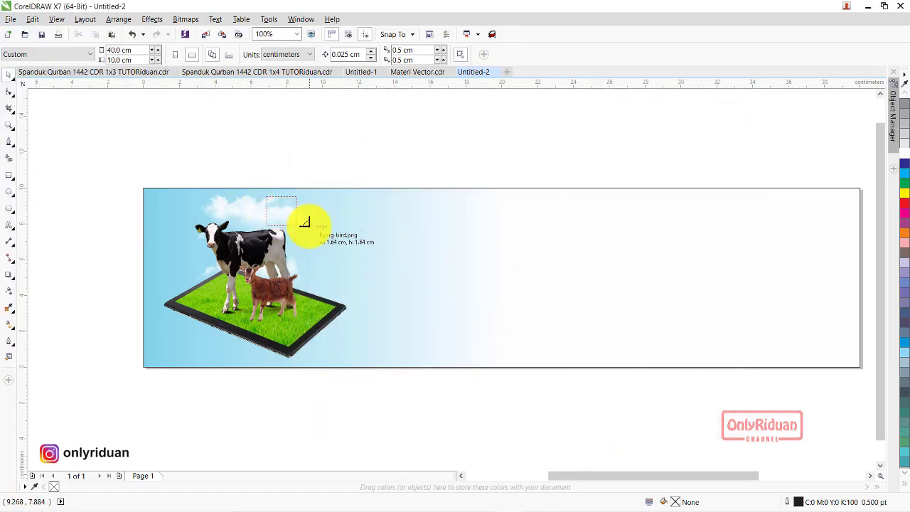
left_click(308, 228)
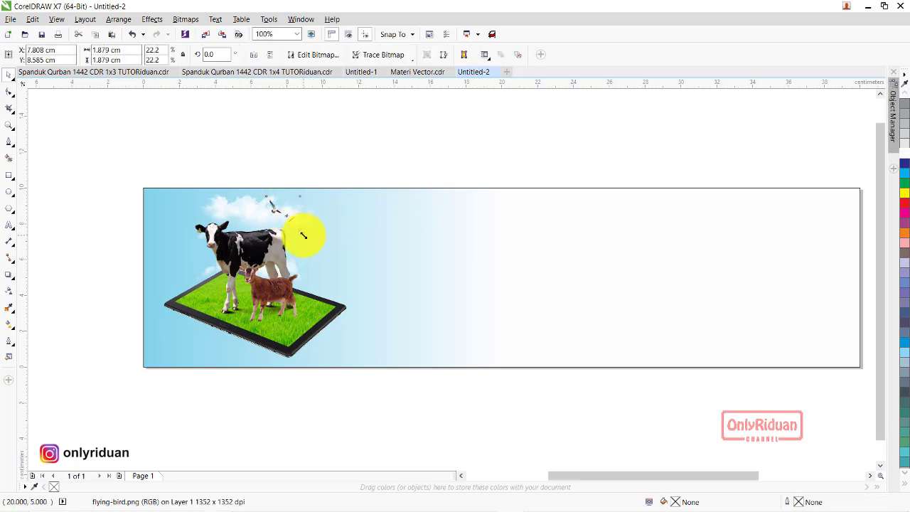
left_click_drag(303, 236, 308, 240)
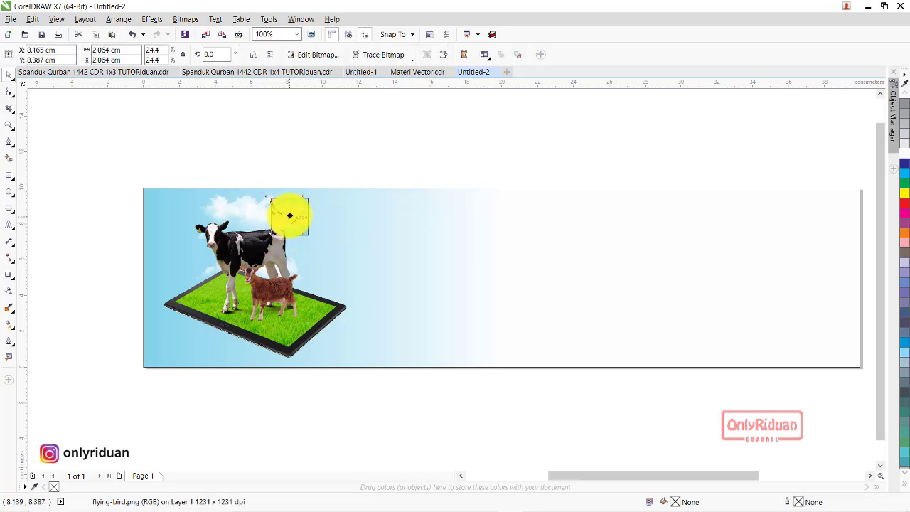
left_click(199, 71)
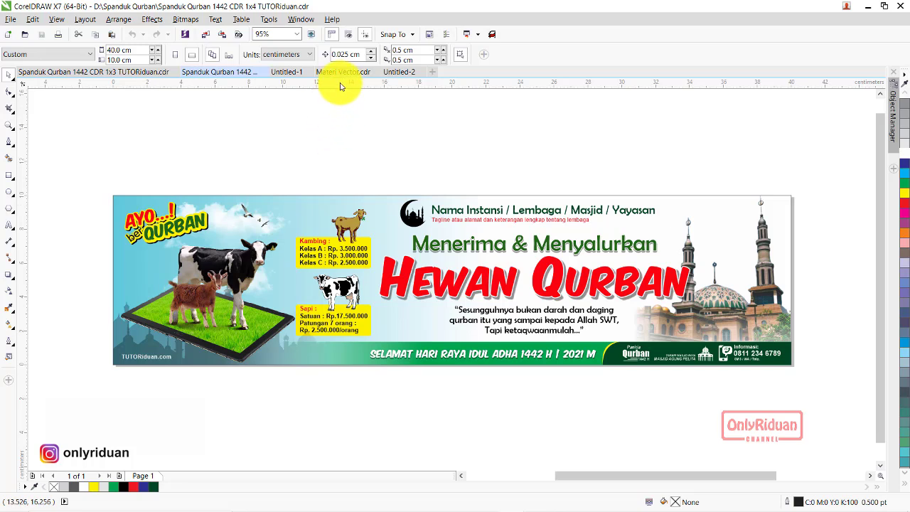
Back in Untitled-2, mirror the cow and goat horizontally and nudge them right.
left_click(399, 72)
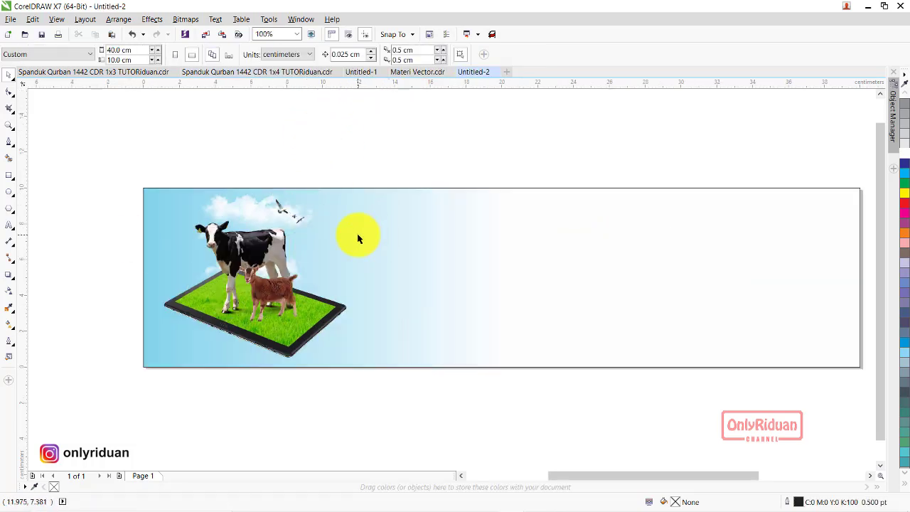
left_click_drag(119, 213, 261, 281)
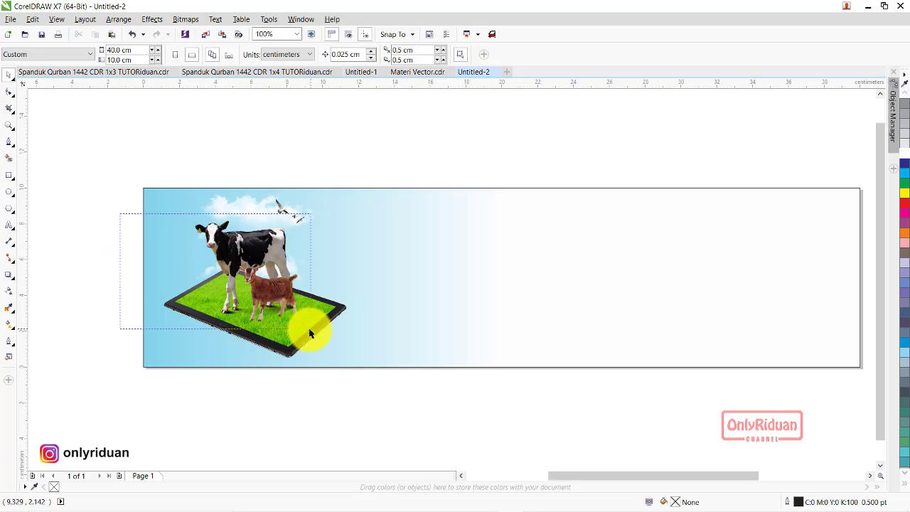
left_click_drag(309, 332, 308, 327)
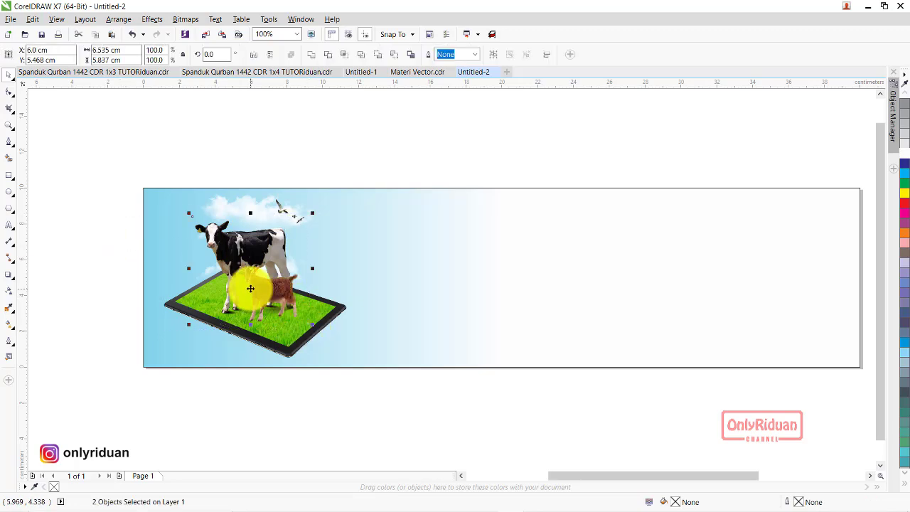
left_click(254, 57)
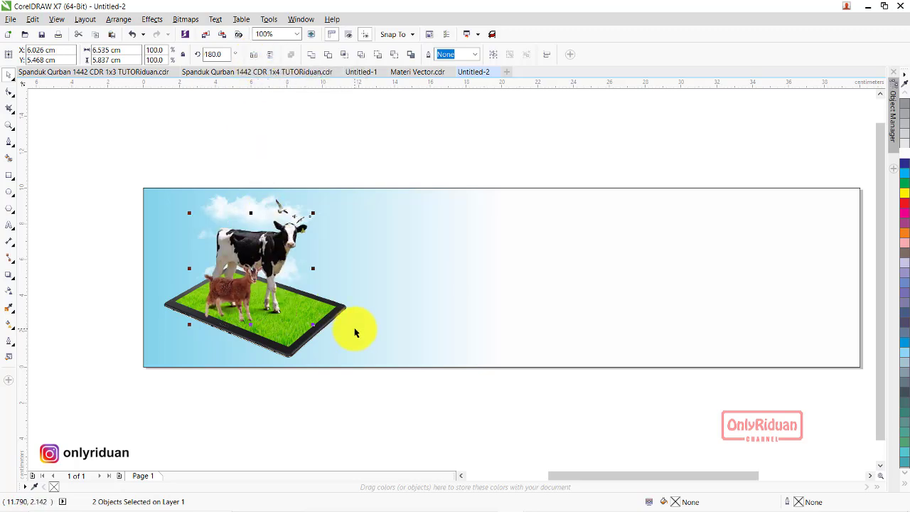
key("Right")
key("Right")
key("Right")
key("Right")
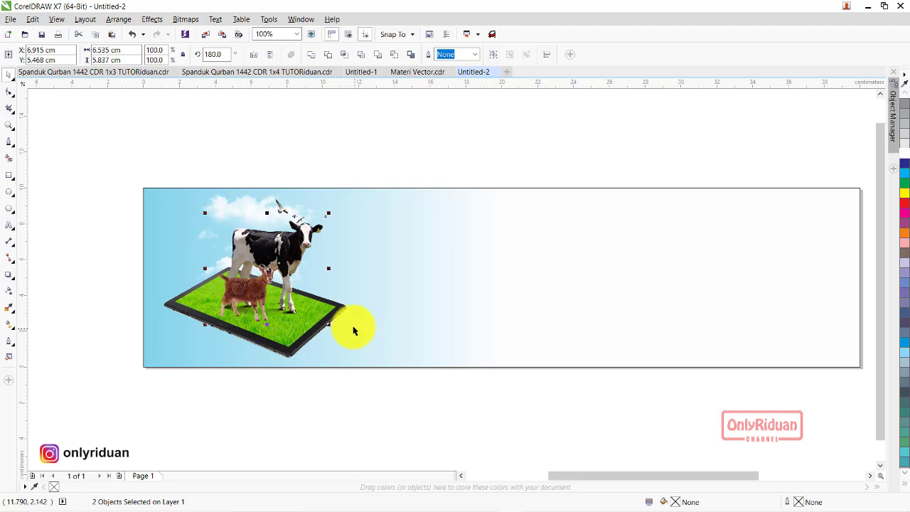
Enlarge the cloud slightly and shift all four animal artwork objects left.
left_click(223, 205)
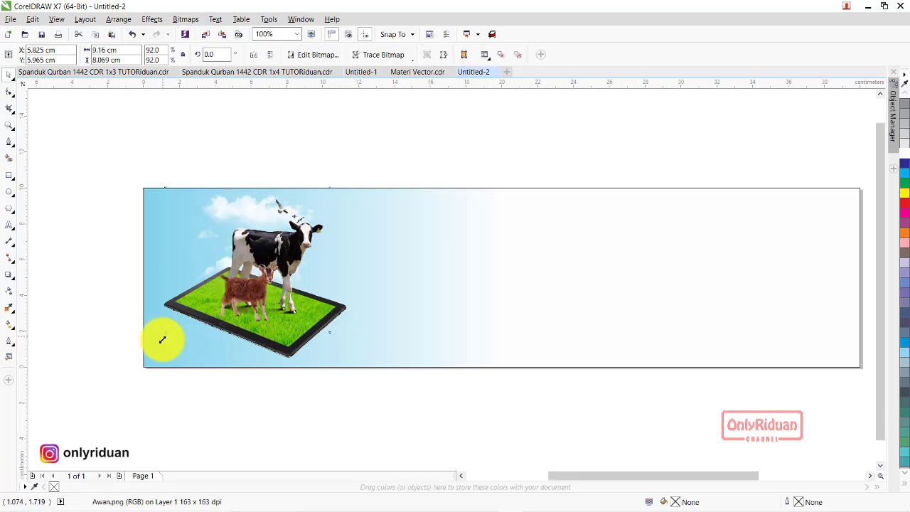
left_click_drag(162, 339, 152, 344)
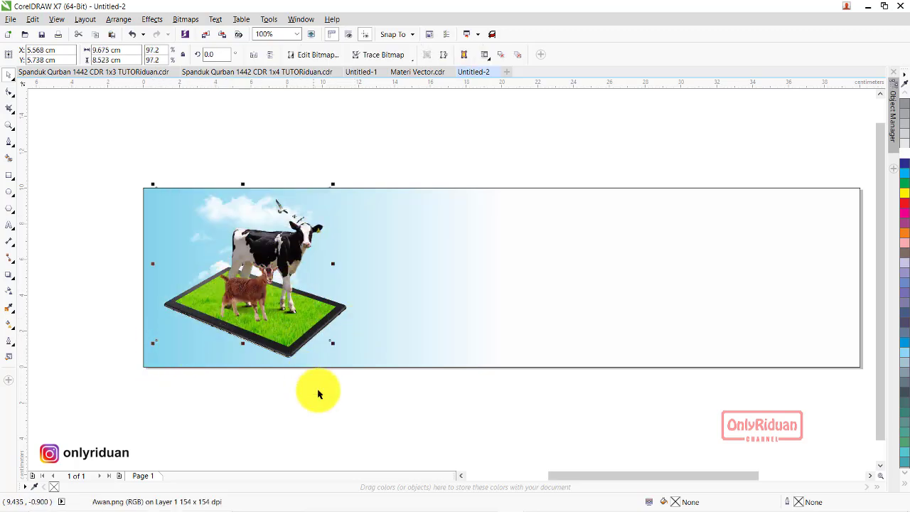
left_click_drag(389, 406, 153, 215)
key("Left")
key("Left")
key("Left")
key("Left")
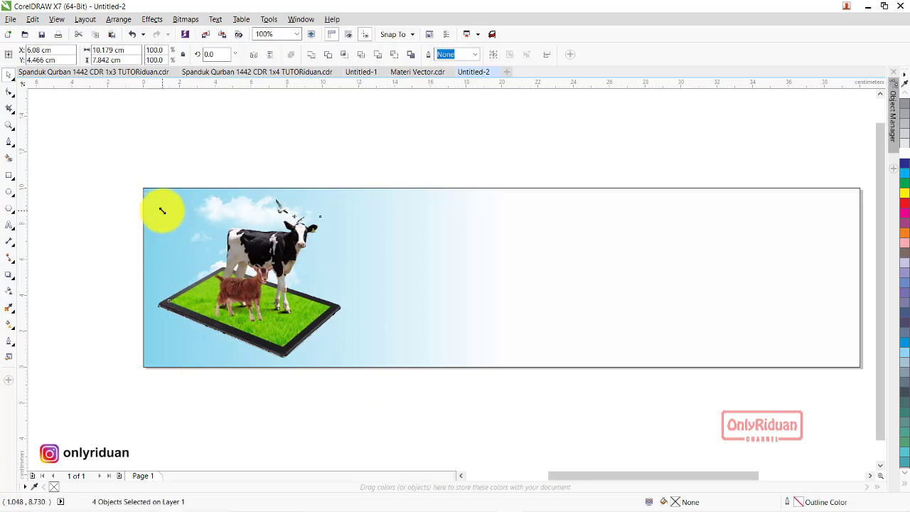
key("Left")
key("Left")
key("Left")
left_click(285, 154)
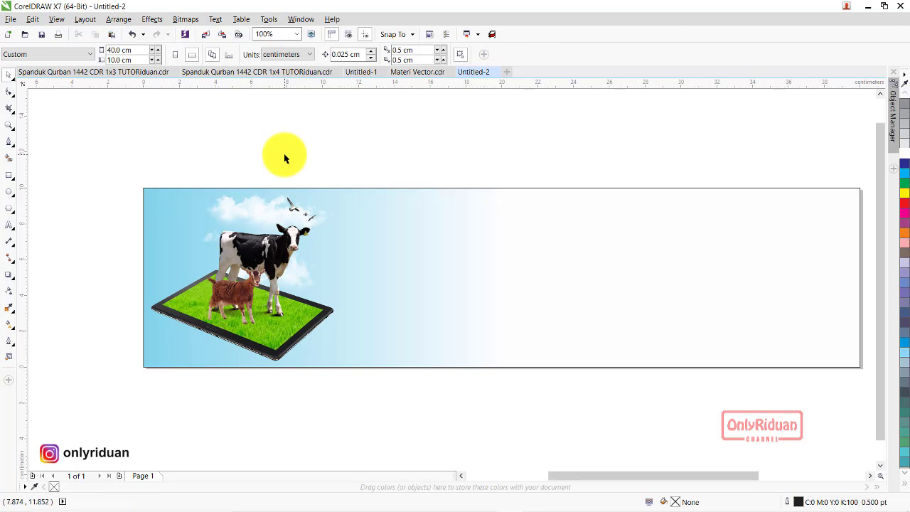
In Materi Vector.cdr, select the AYO QURBAN logo artwork for copying.
left_click(410, 74)
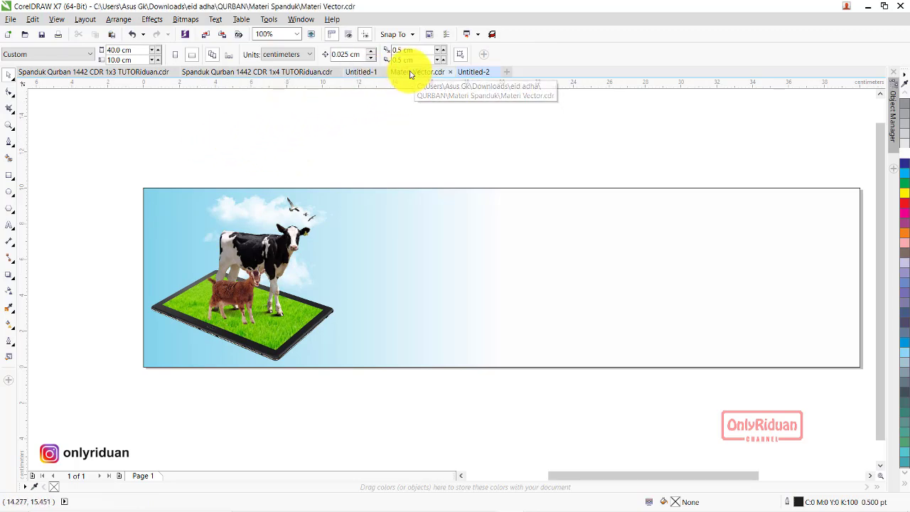
scroll(526, 273, "down", 2)
scroll(534, 277, "down", 2)
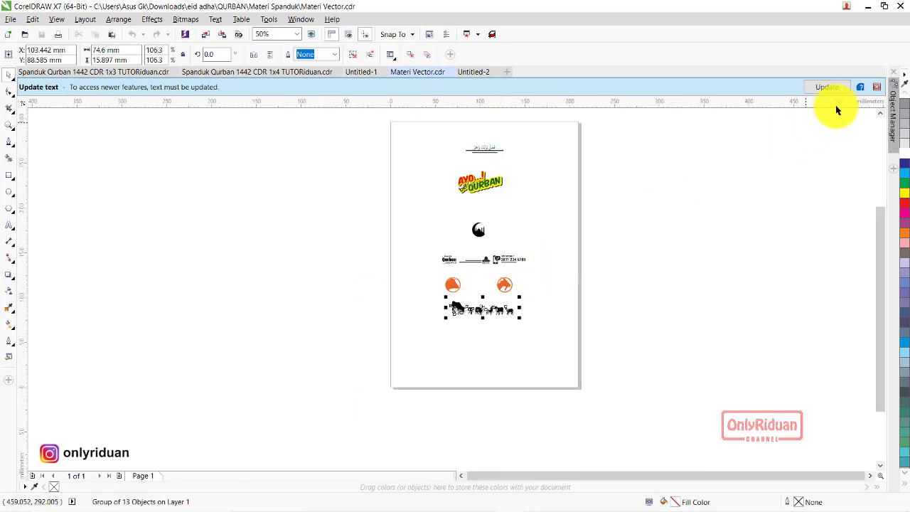
left_click(876, 88)
mouse_move(345, 131)
left_mouse_down()
mouse_move(587, 206)
mouse_move(388, 155)
left_mouse_up()
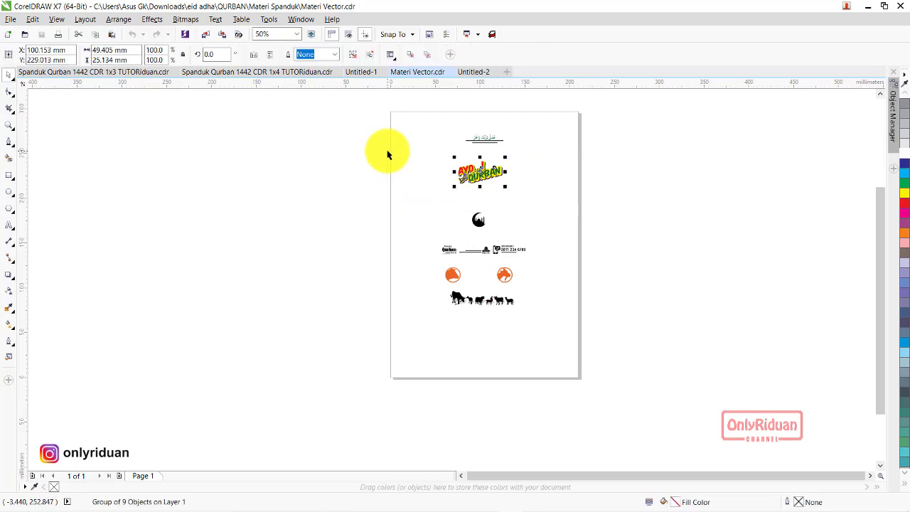
Paste the AYO QURBAN logo into Untitled-2 and position it in the banner's top-left corner.
left_click(472, 71)
key("ctrl+v")
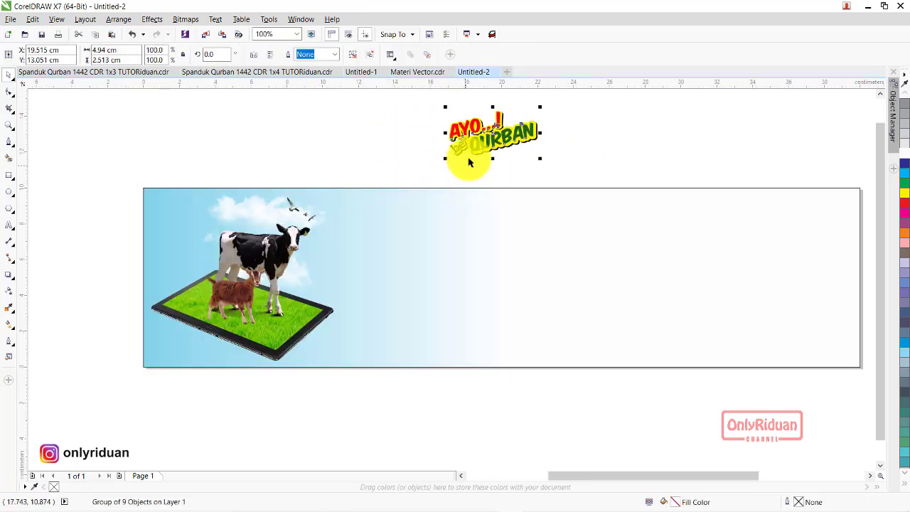
left_click_drag(467, 158, 182, 216)
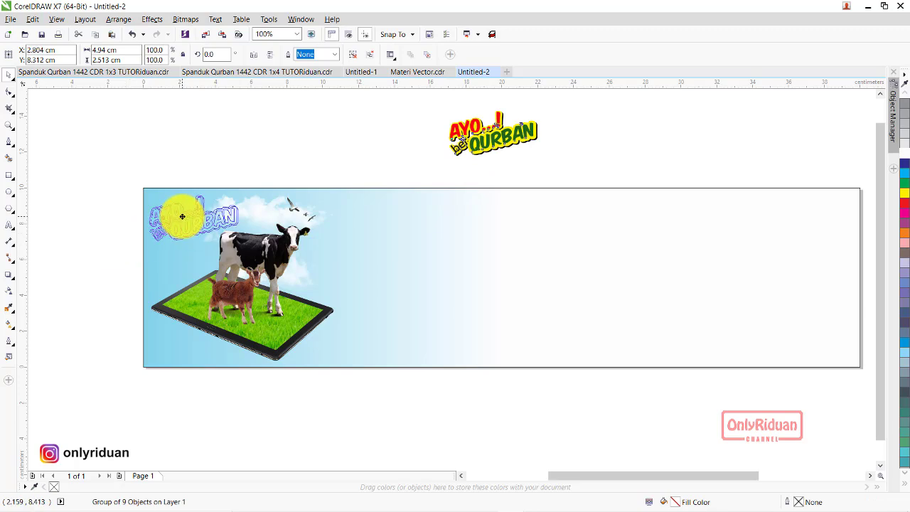
left_click(178, 155)
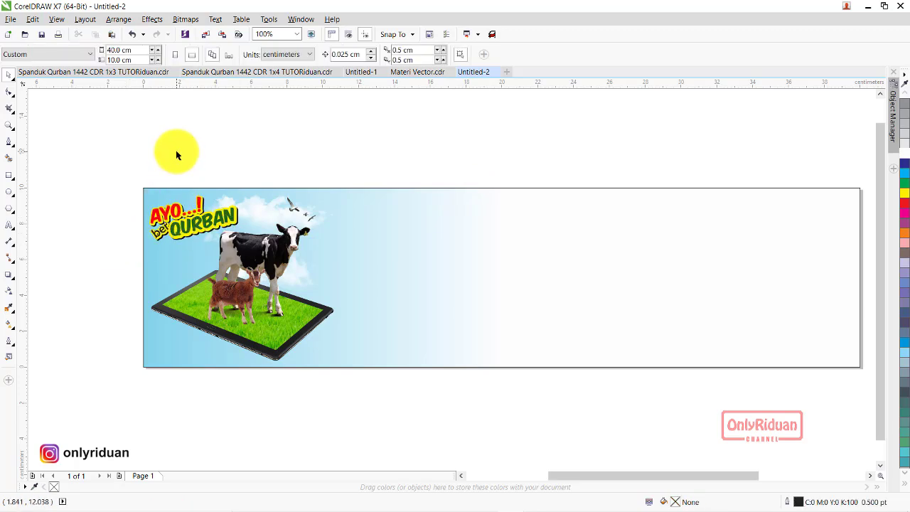
left_click(174, 254)
mouse_move(89, 138)
left_mouse_down()
mouse_move(267, 245)
mouse_move(228, 234)
left_mouse_up()
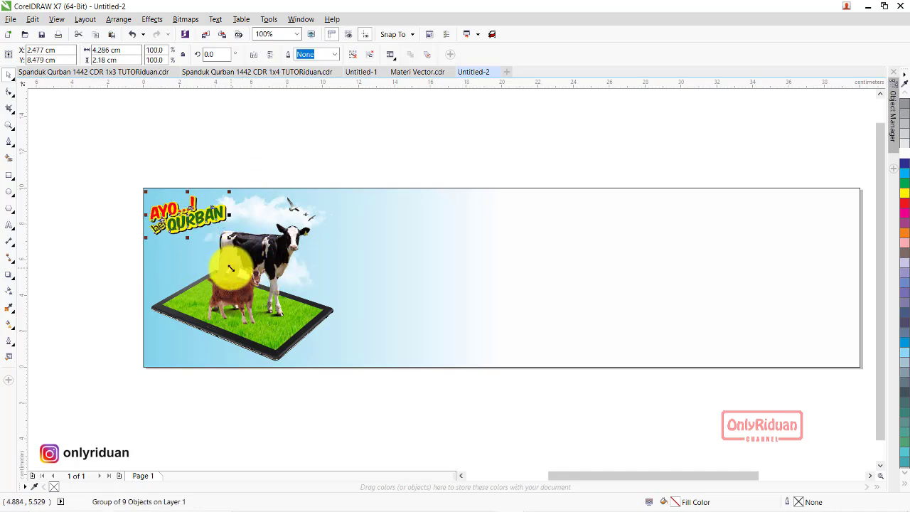
left_click(256, 72)
left_click(398, 72)
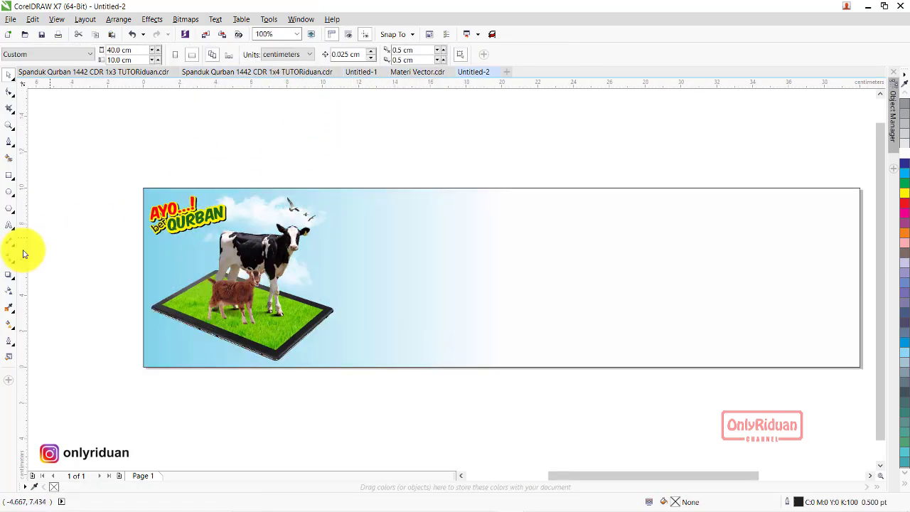
Add a 'Masjid Agung Pelita' text line in Berlin Sans FB 20 pt above the banner.
left_click(8, 227)
left_click(446, 163)
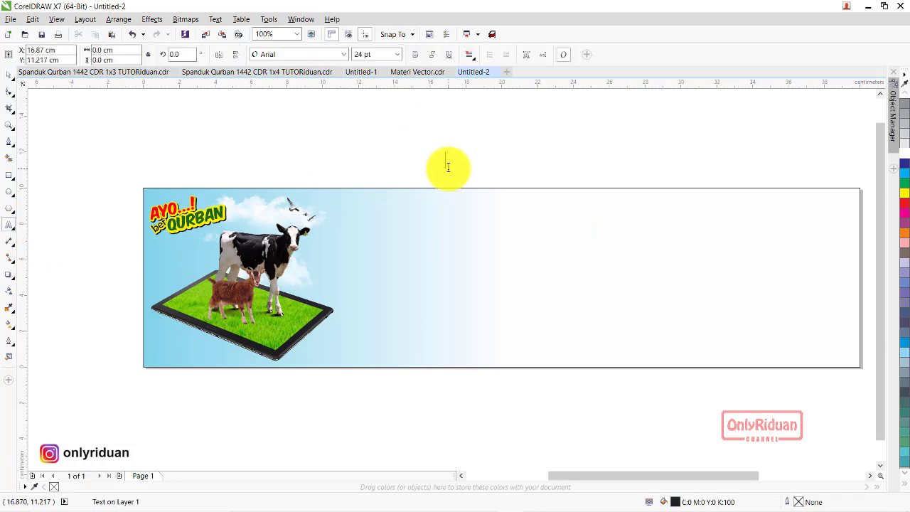
left_click(344, 54)
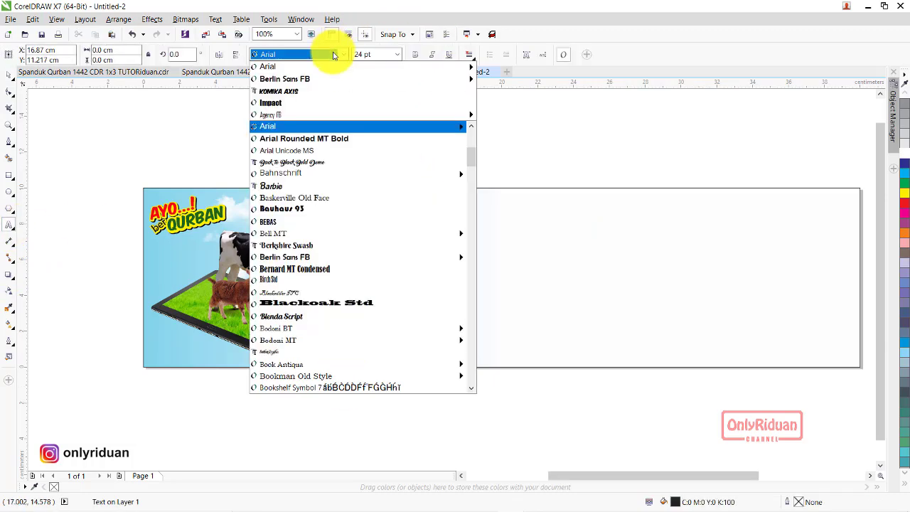
left_click(366, 79)
left_click(379, 56)
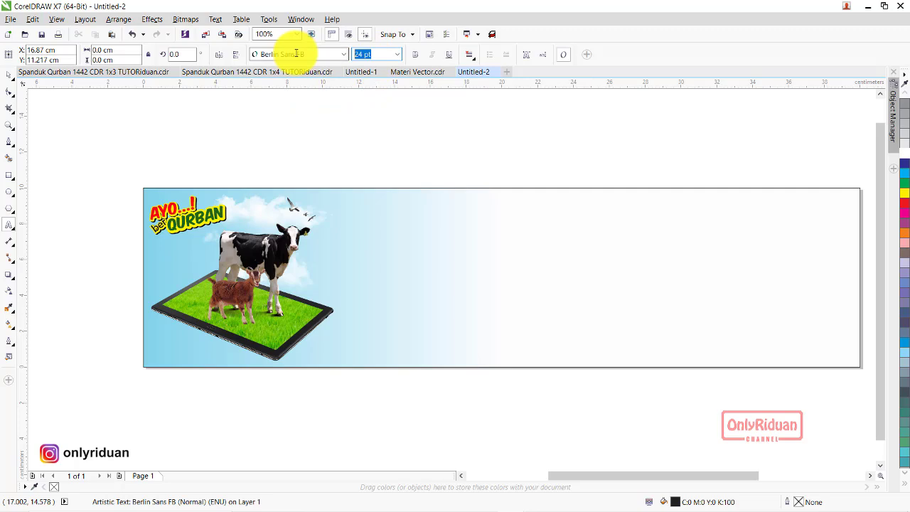
type("20")
key("Return")
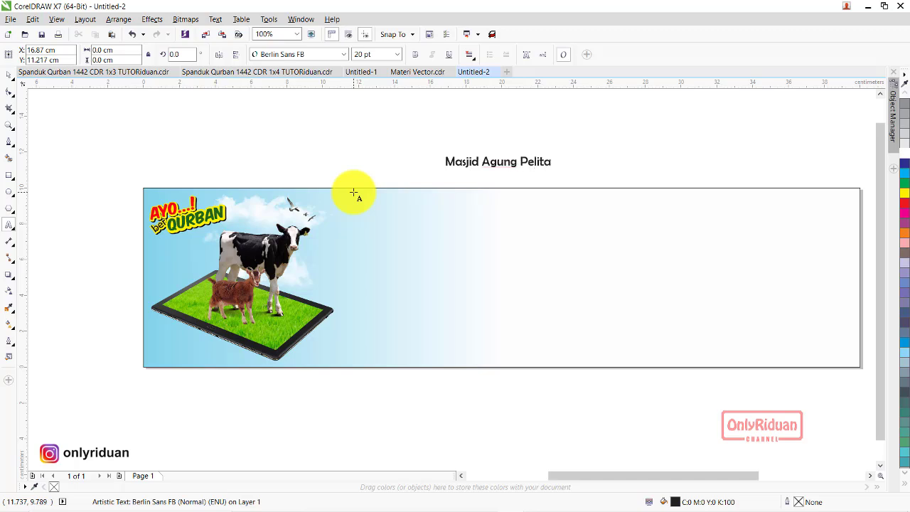
left_click(10, 75)
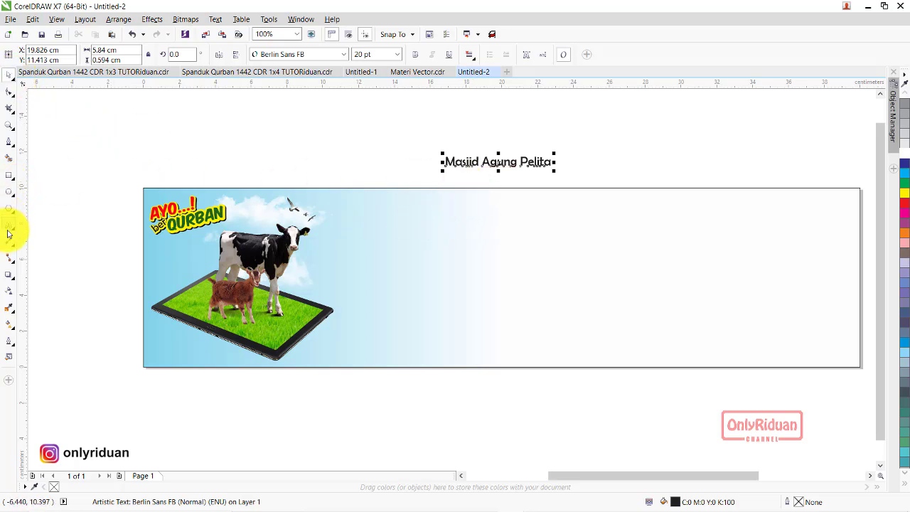
Prefix the line with 'Pengurus' and move it into the banner's upper right.
left_click(445, 160)
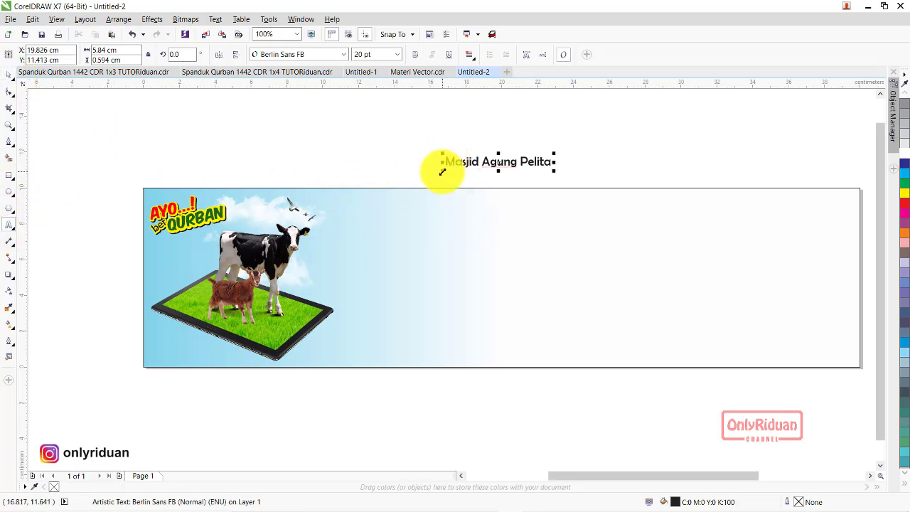
type("Pengurus")
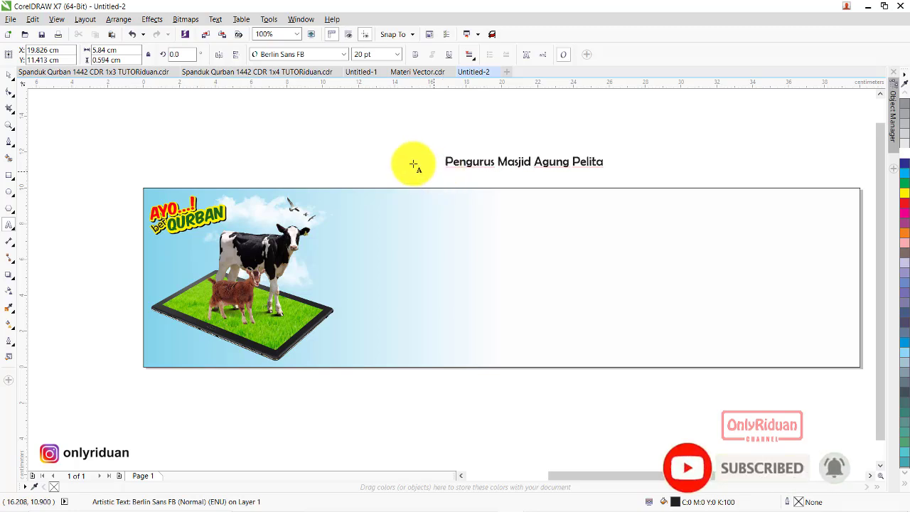
left_click(9, 76)
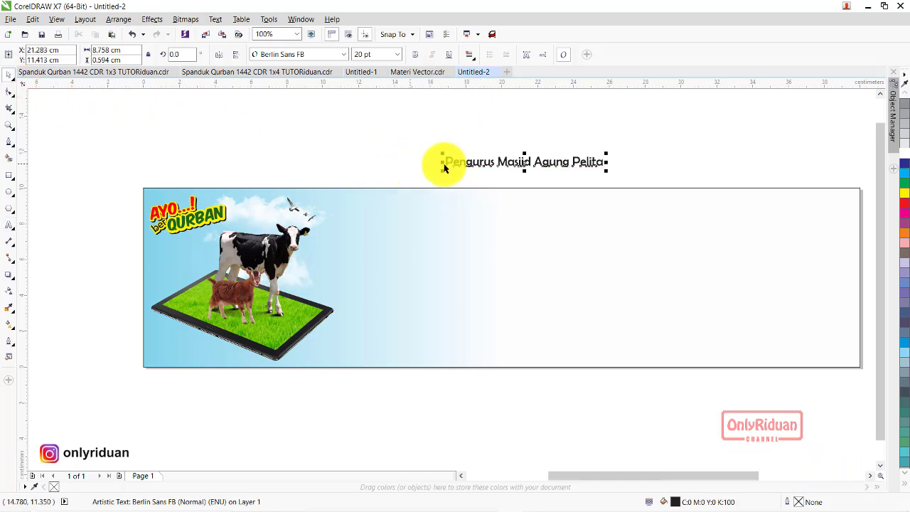
left_click_drag(524, 162, 568, 211)
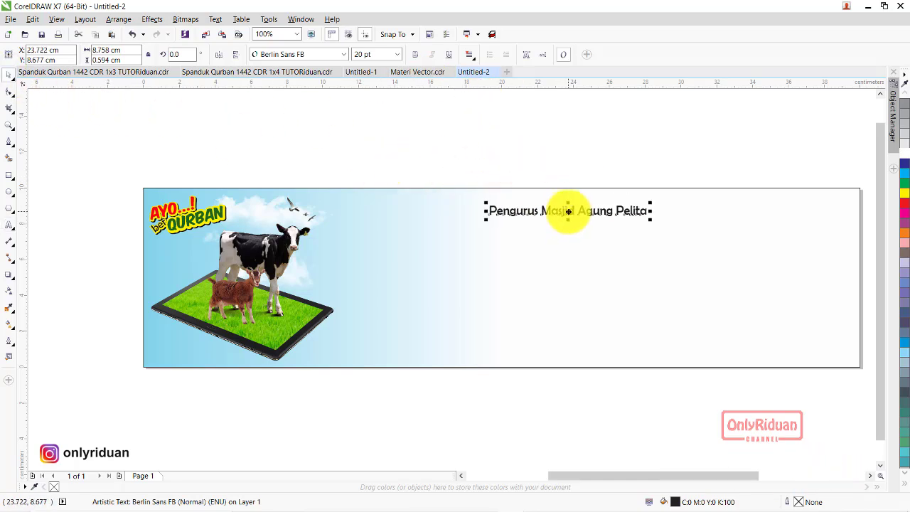
In Materi Vector, select the black moon-and-mosque icon on its own.
left_click(415, 74)
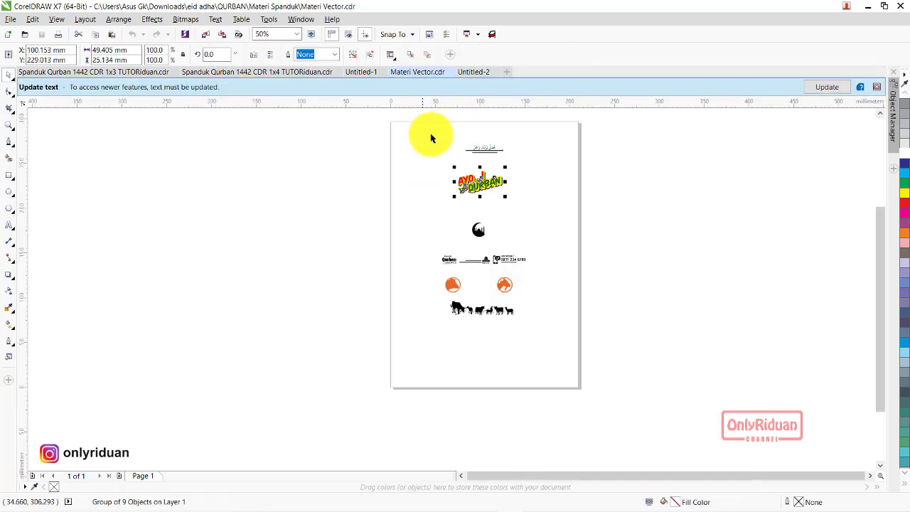
left_click_drag(609, 265, 462, 213)
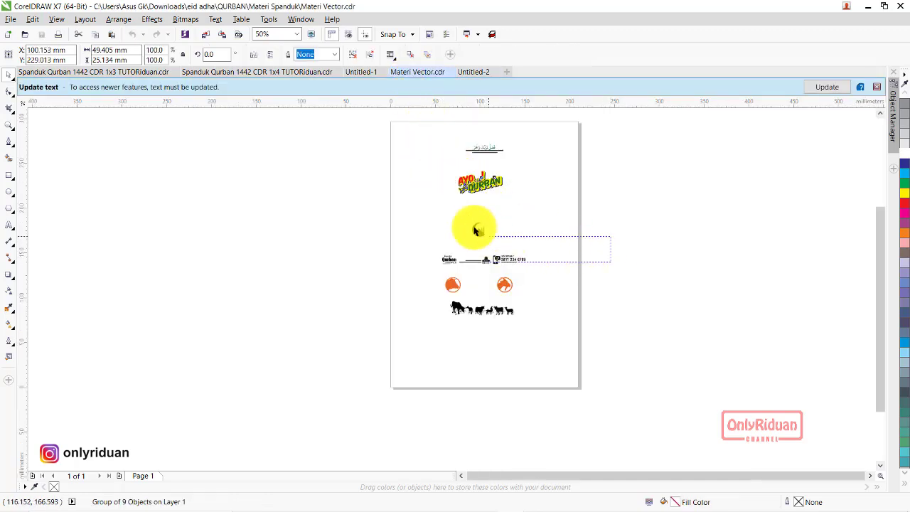
left_click(876, 86)
left_click(787, 190)
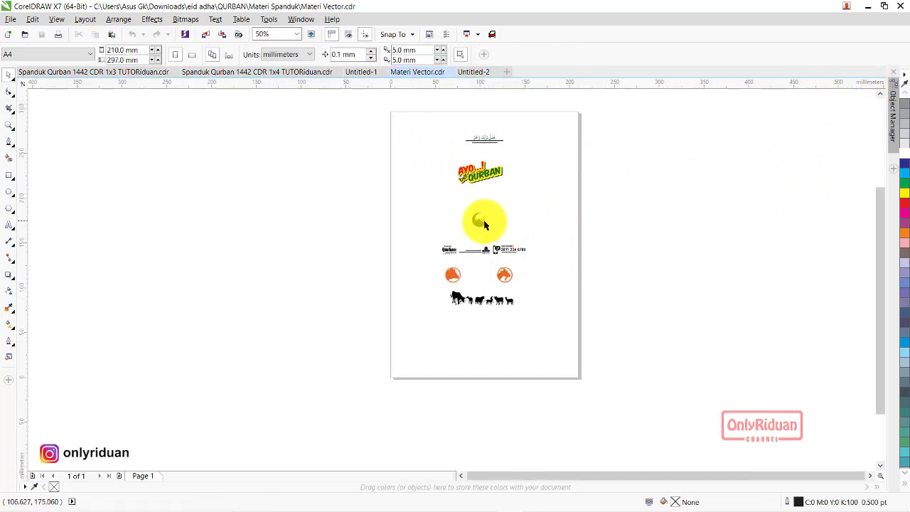
left_click(483, 225)
Place the moon-and-mosque icon in Untitled-2 just left of the Pengurus heading.
left_click(471, 72)
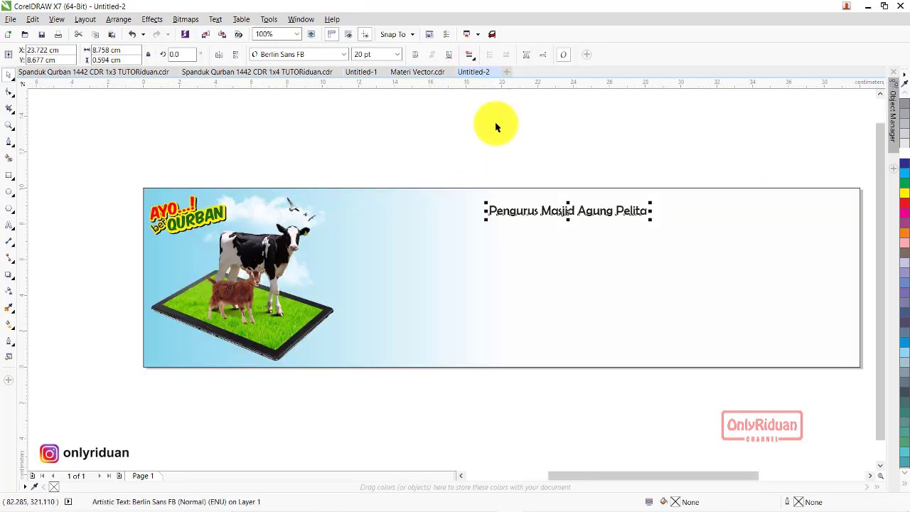
mouse_move(496, 127)
left_mouse_down()
mouse_move(498, 227)
mouse_move(466, 212)
left_mouse_up()
left_click(474, 159)
left_click_drag(422, 138, 669, 267)
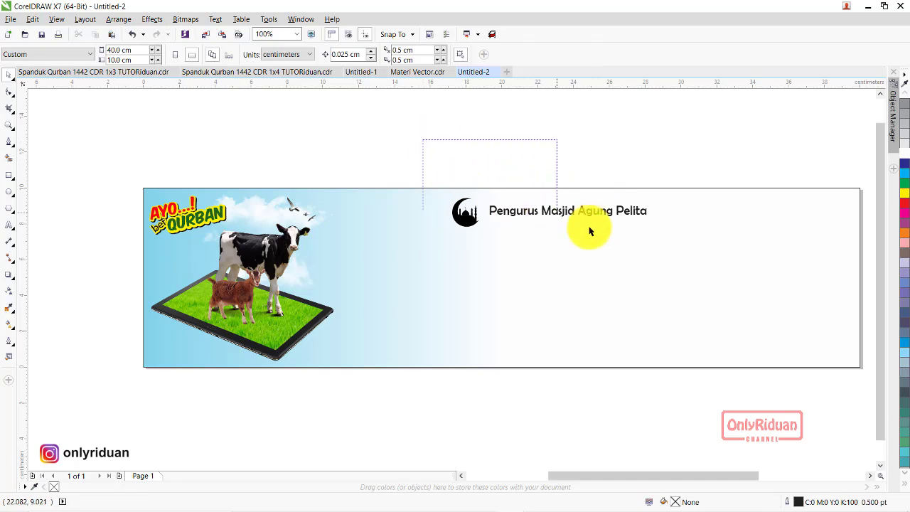
left_click(633, 151)
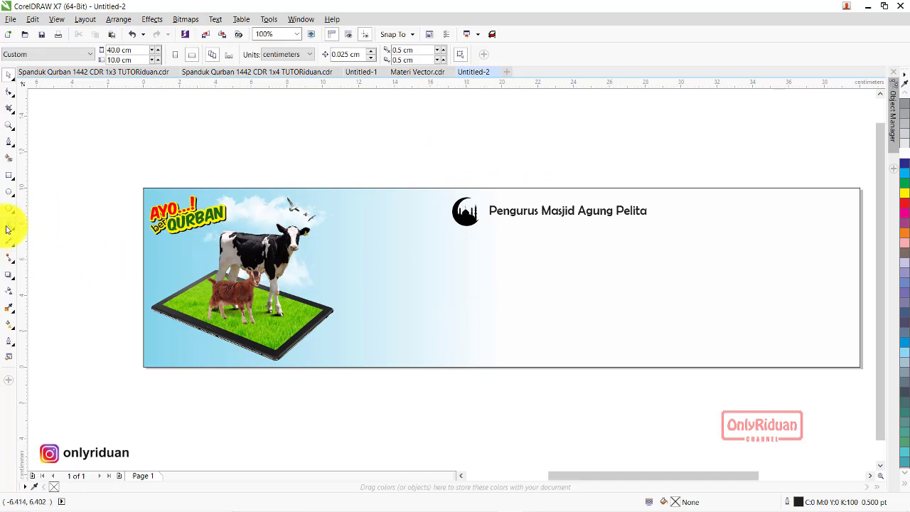
left_click(9, 226)
Type 'Menerima & Menyalurkan' in Berlin Sans FB 37 pt, centred below the mosque heading.
left_click(474, 269)
type("Menerima & Menyalurkan")
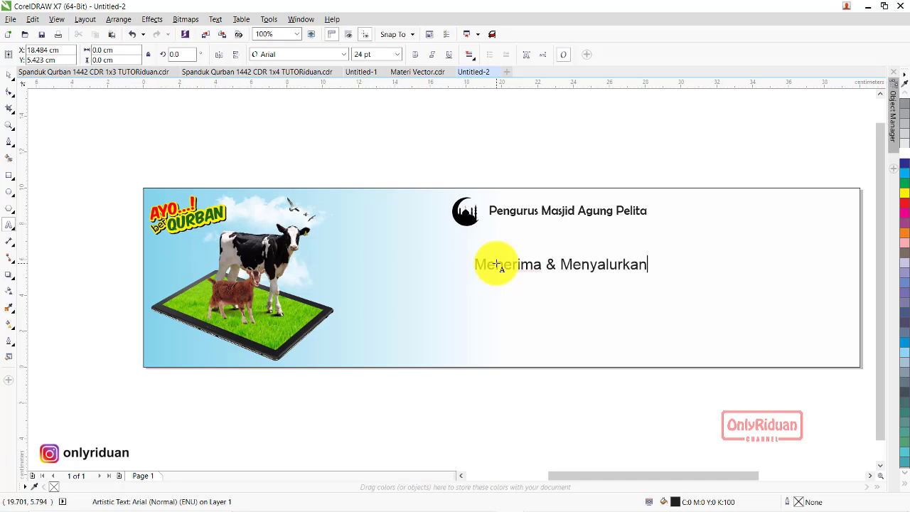
left_click(9, 75)
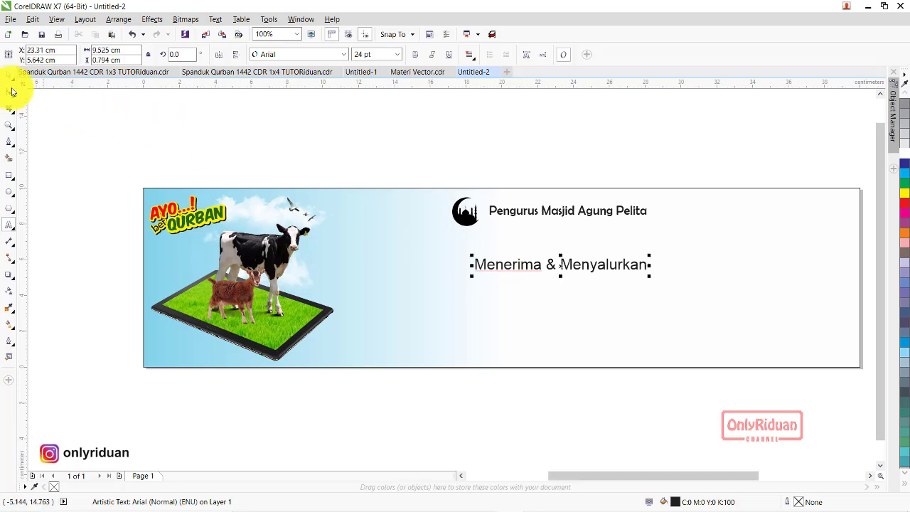
left_click(315, 55)
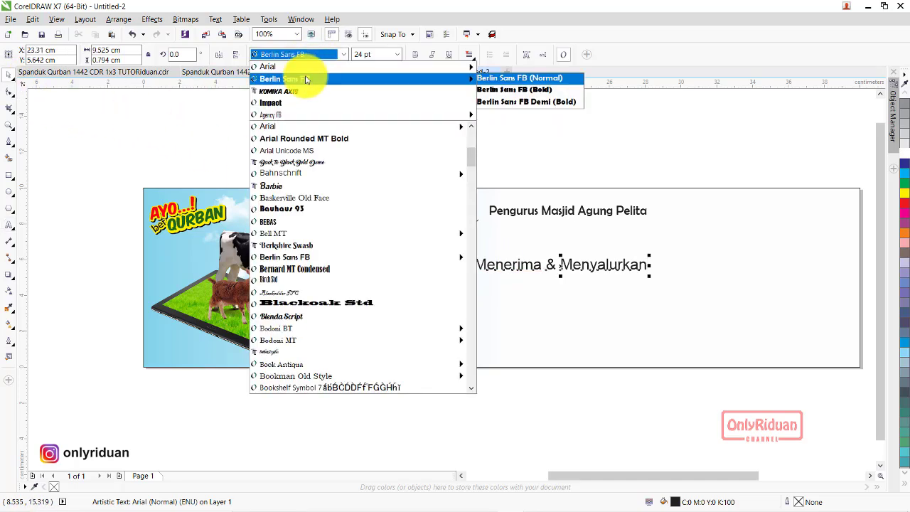
left_click(300, 81)
left_click(387, 55)
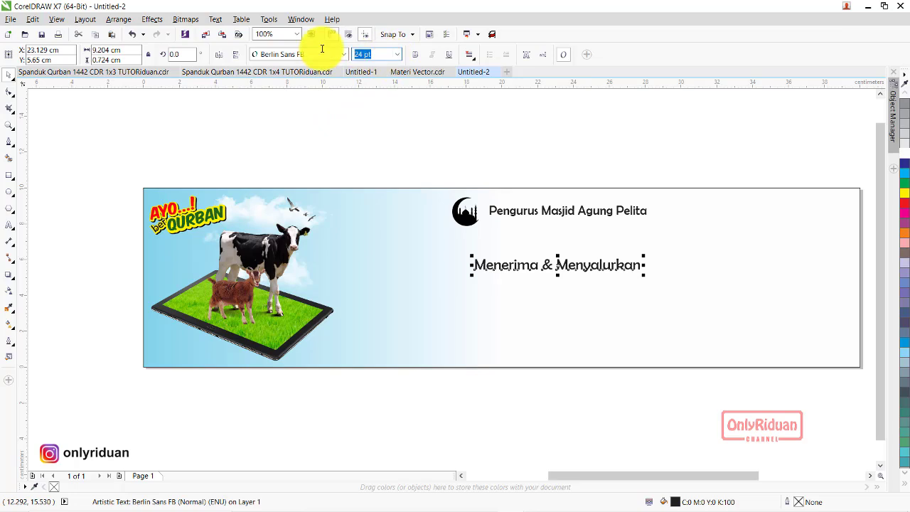
type("37")
key("Return")
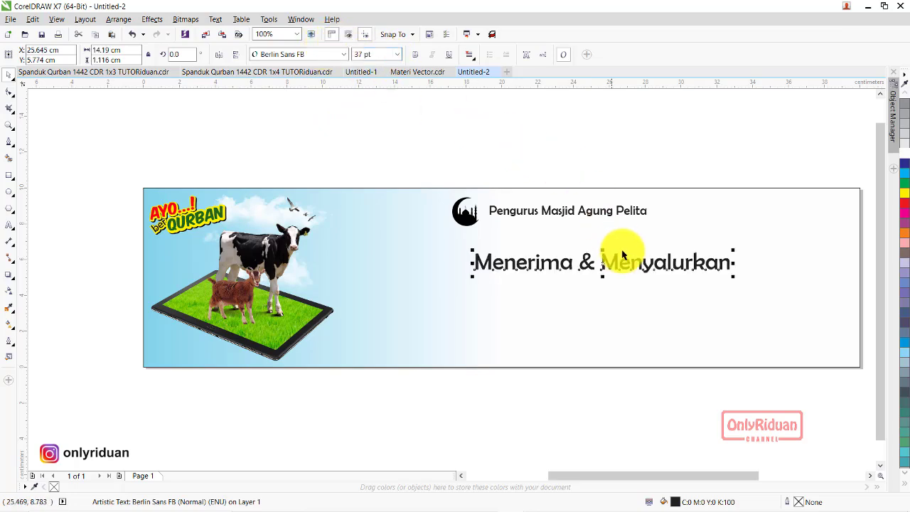
left_click_drag(564, 264, 550, 254)
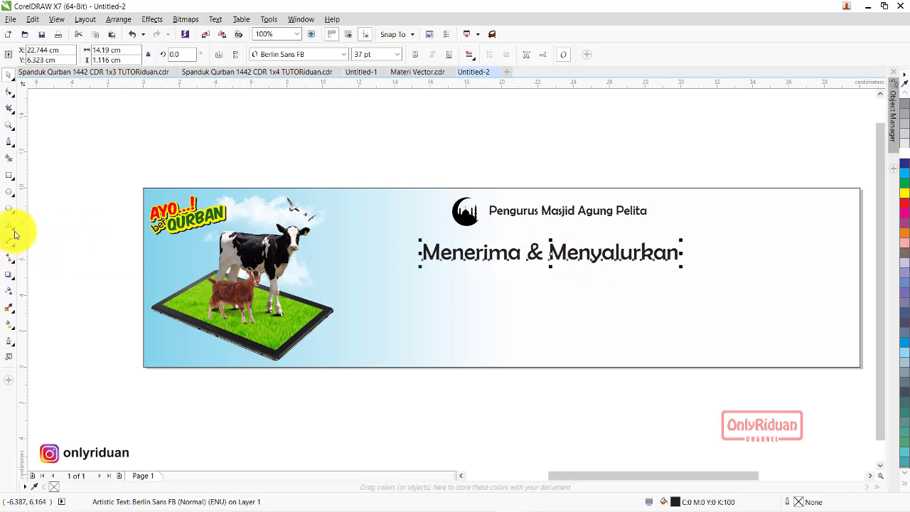
left_click(43, 223)
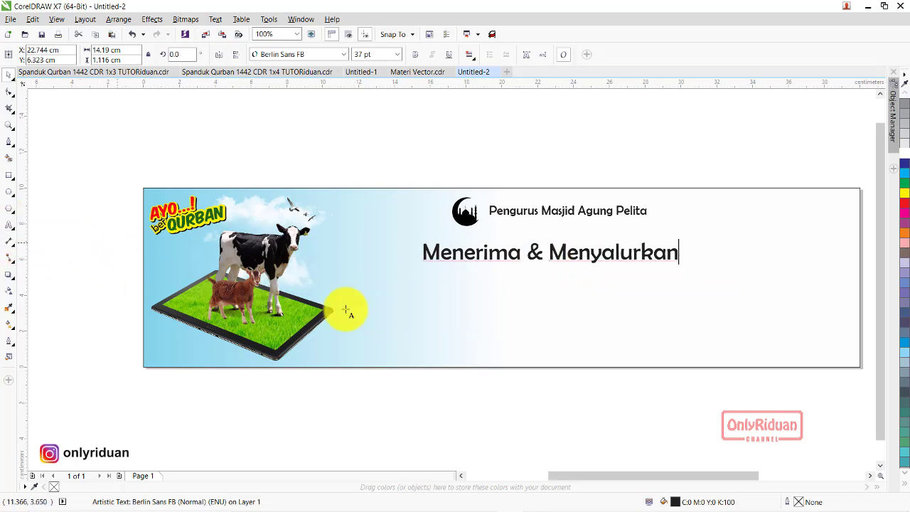
Type 'HEWAN QURBAN' in Komika Axis, scale it up and place it under the tagline.
left_click(471, 311)
type("HEWAN QURBAN")
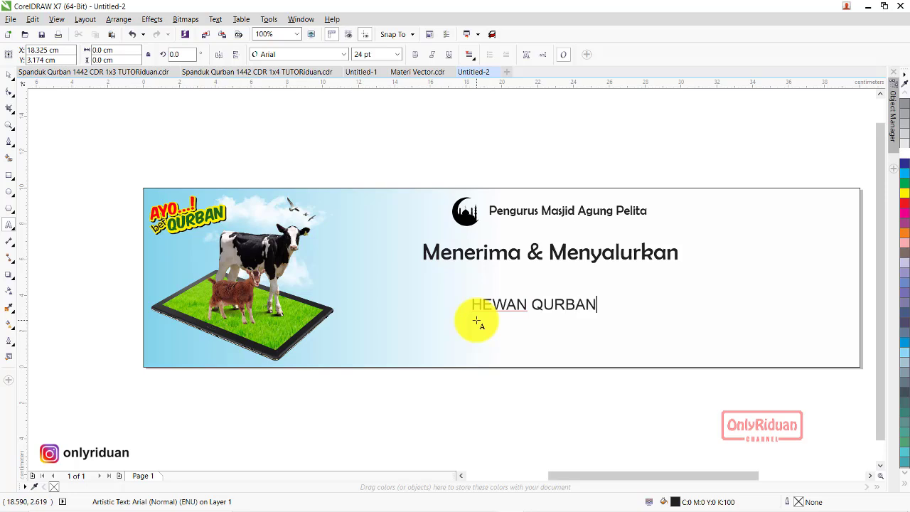
key("ctrl+space")
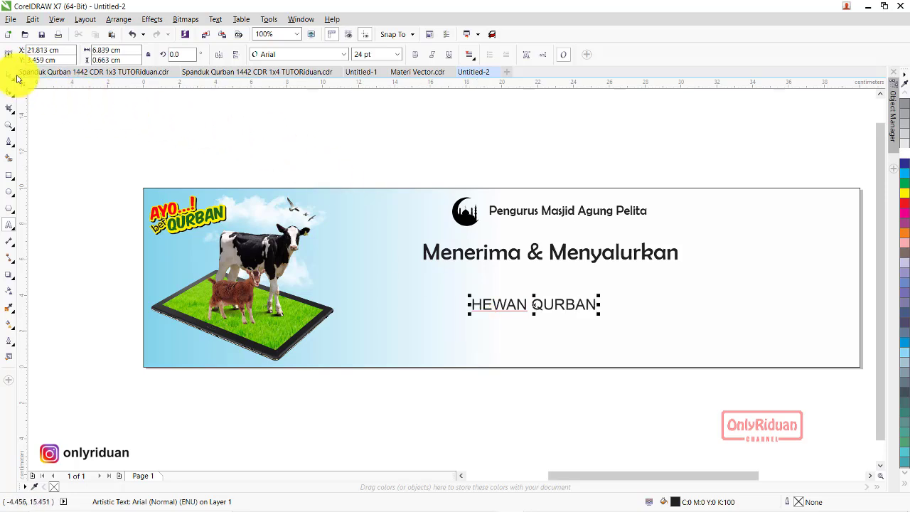
left_click(343, 54)
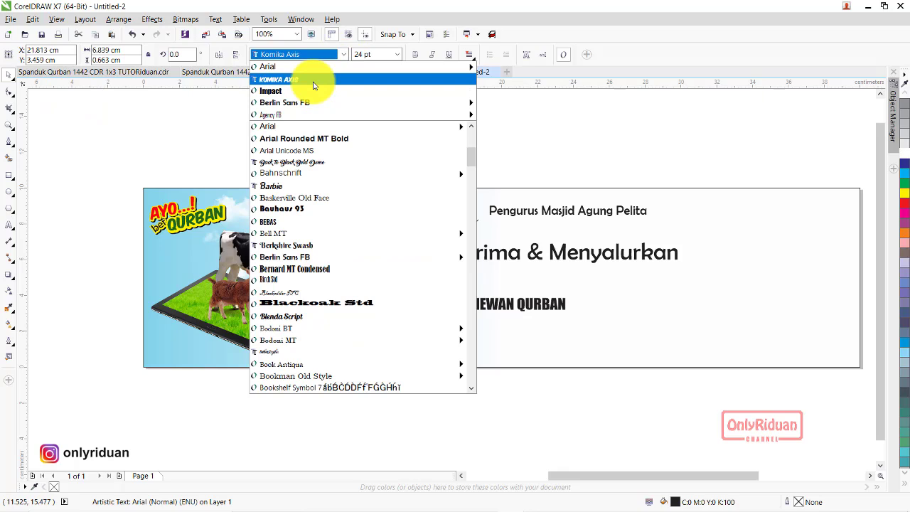
left_click(306, 80)
left_click_drag(600, 292, 778, 260)
left_click_drag(605, 297, 555, 290)
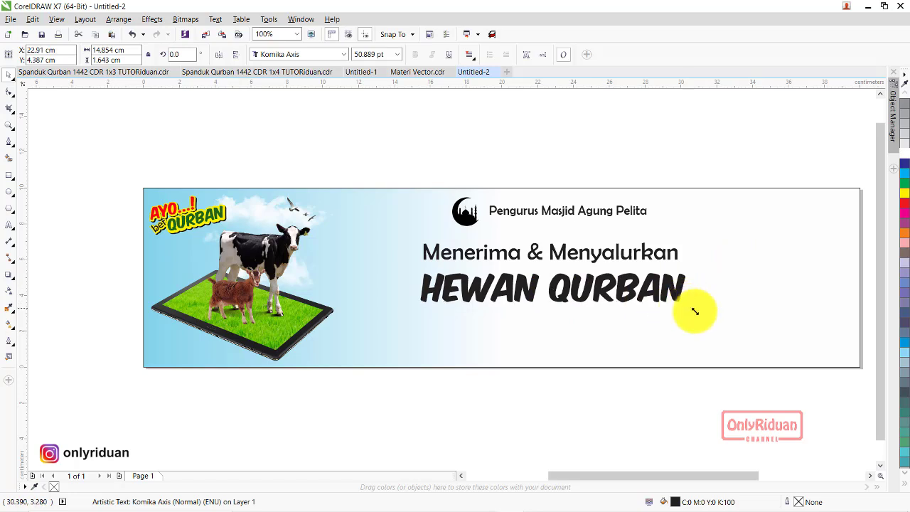
left_click_drag(695, 311, 735, 329)
mouse_move(590, 286)
left_mouse_down()
mouse_move(553, 286)
mouse_move(558, 280)
left_mouse_up()
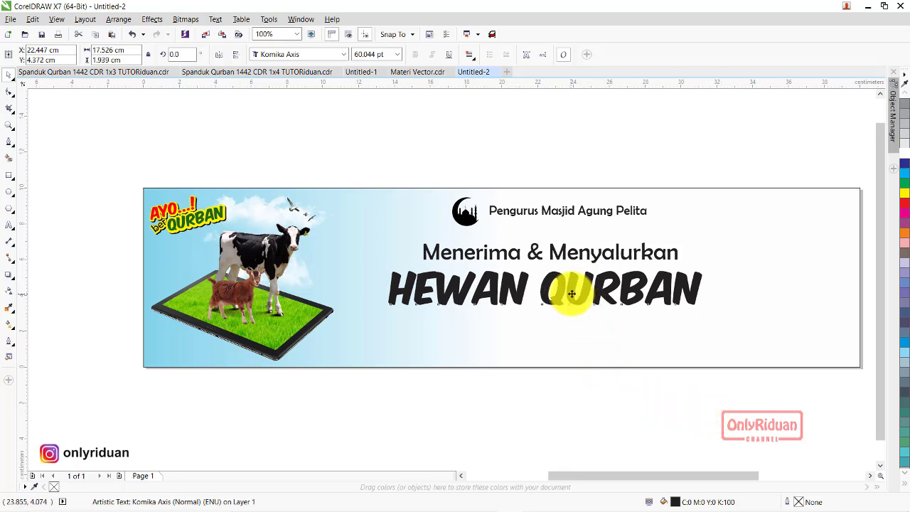
left_click_drag(571, 293, 576, 296)
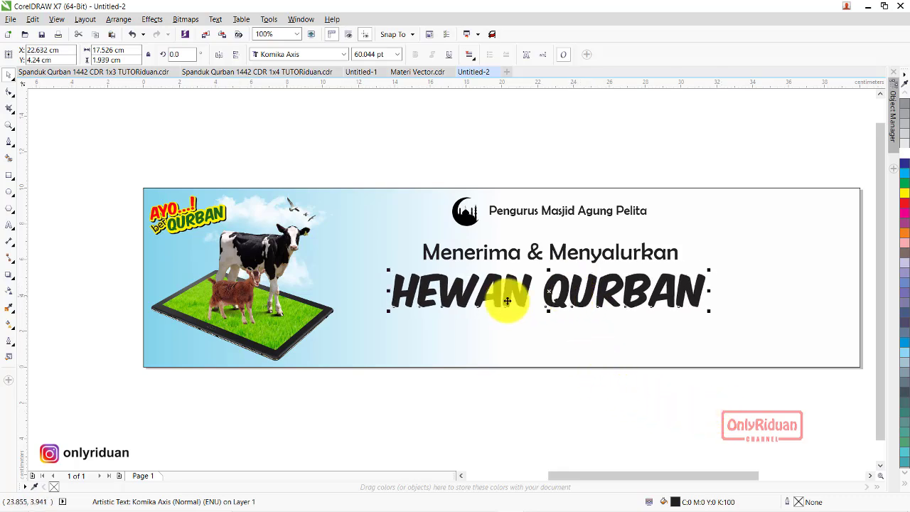
Raise the font size of the initial H and Q letters in HEWAN QURBAN.
left_click(10, 225)
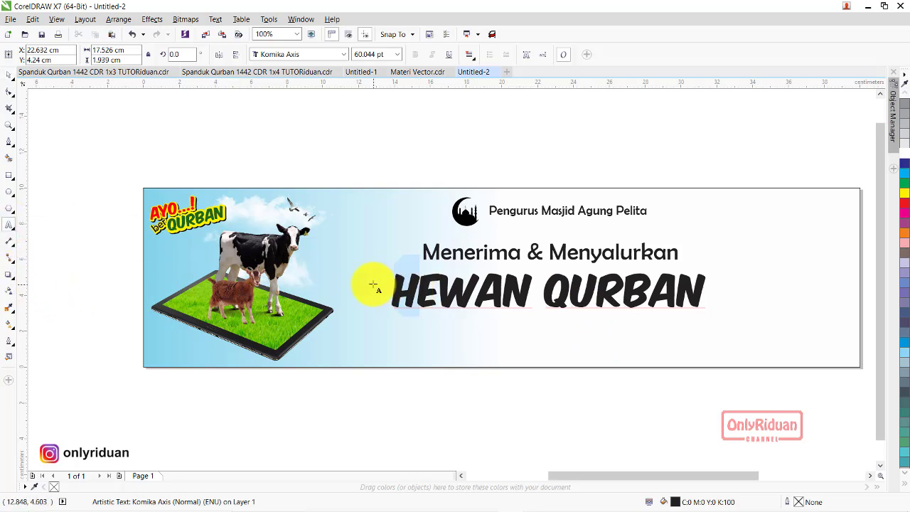
left_click(398, 54)
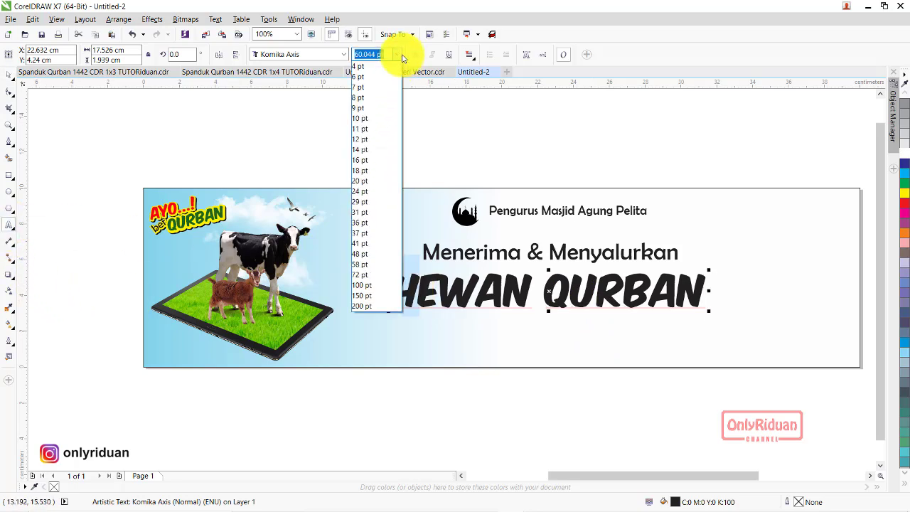
left_click(365, 284)
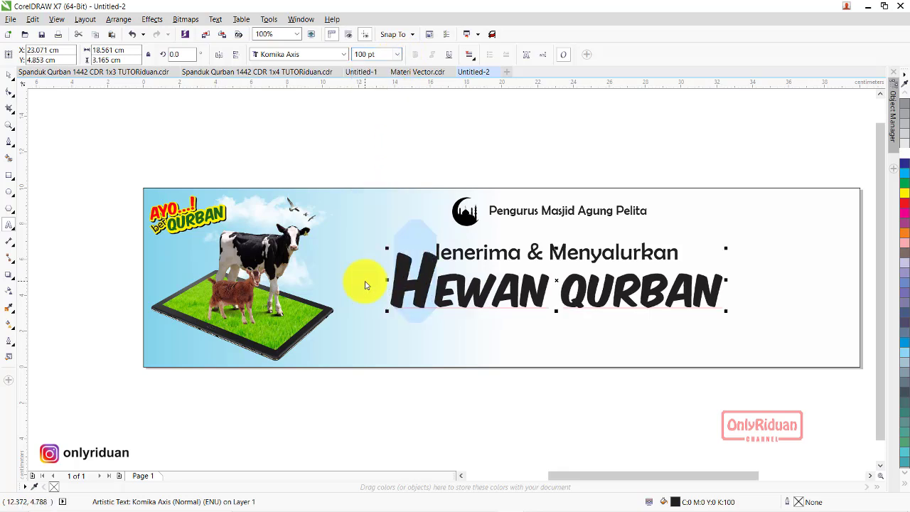
left_click(353, 54)
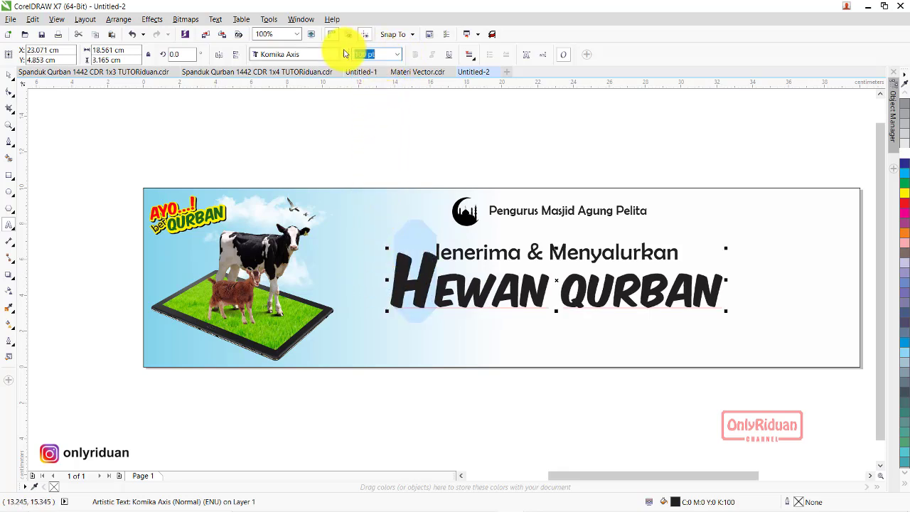
type("80")
key("Return")
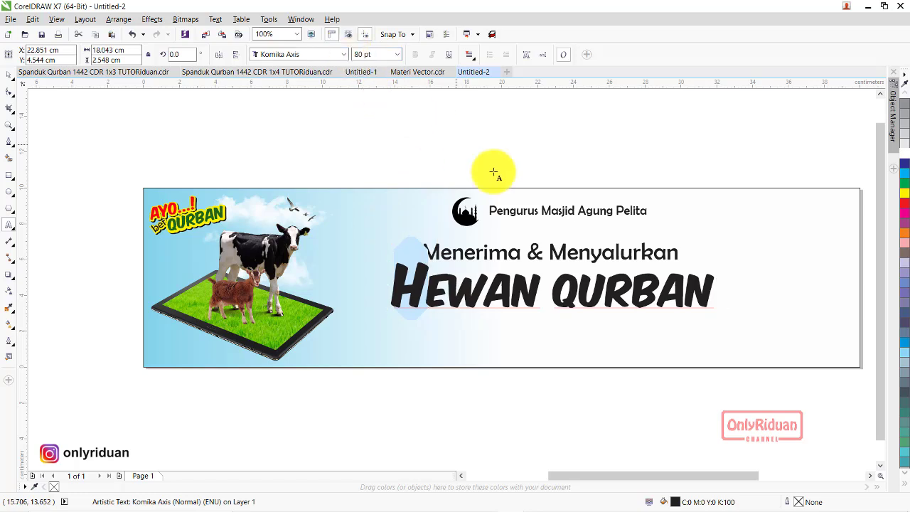
left_click_drag(576, 291, 556, 288)
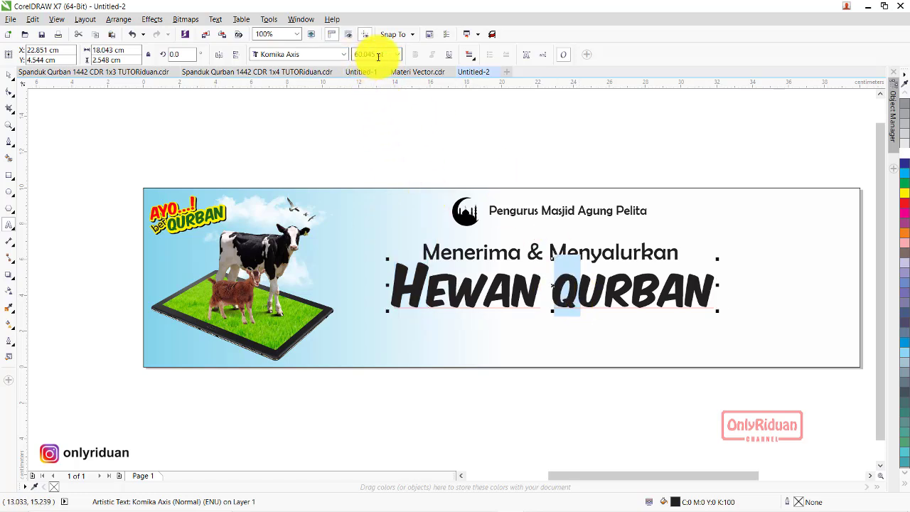
left_click(346, 57)
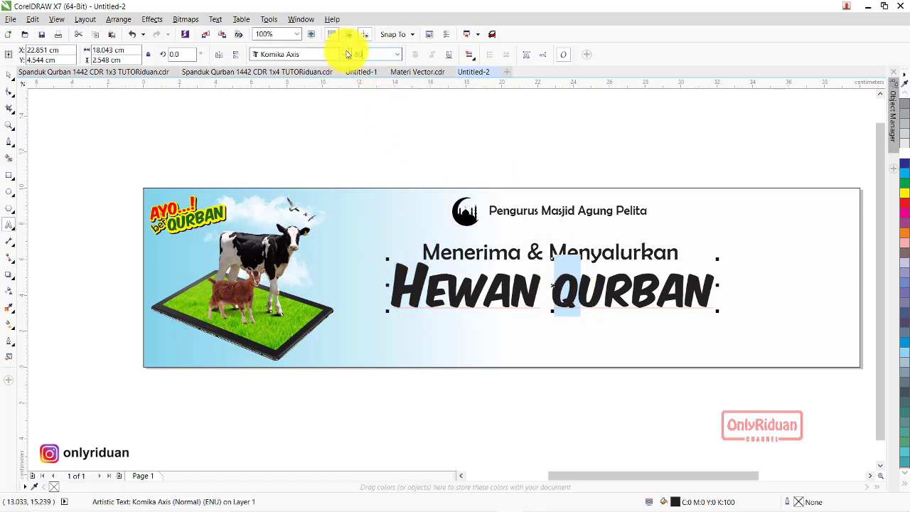
key("Return")
left_click(10, 101)
Shift the headline slightly left and select the Pengurus Masjid Agung Pelita line.
left_click(360, 138)
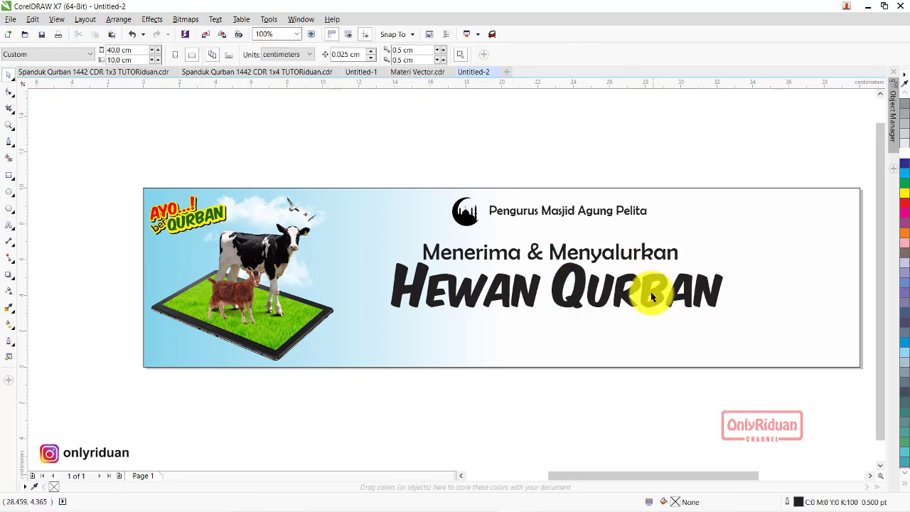
left_click_drag(588, 301, 573, 302)
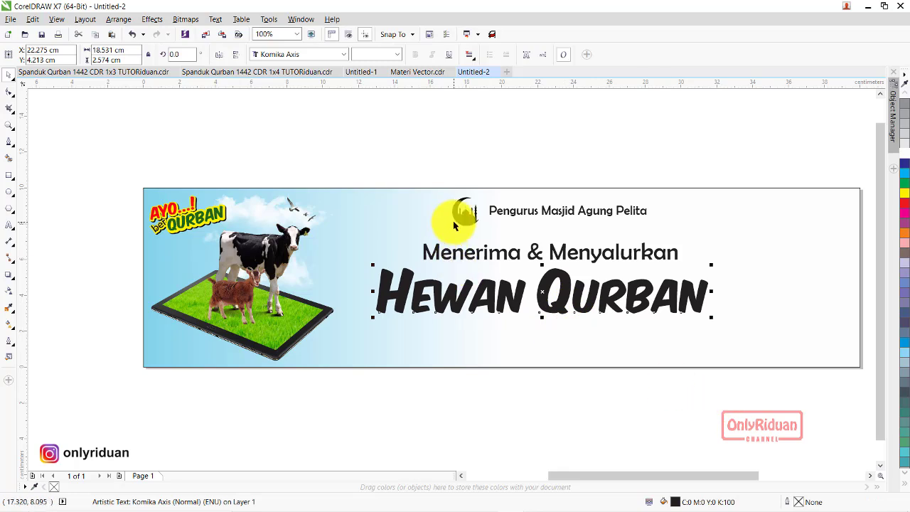
left_click_drag(416, 141, 668, 231)
left_click(609, 201)
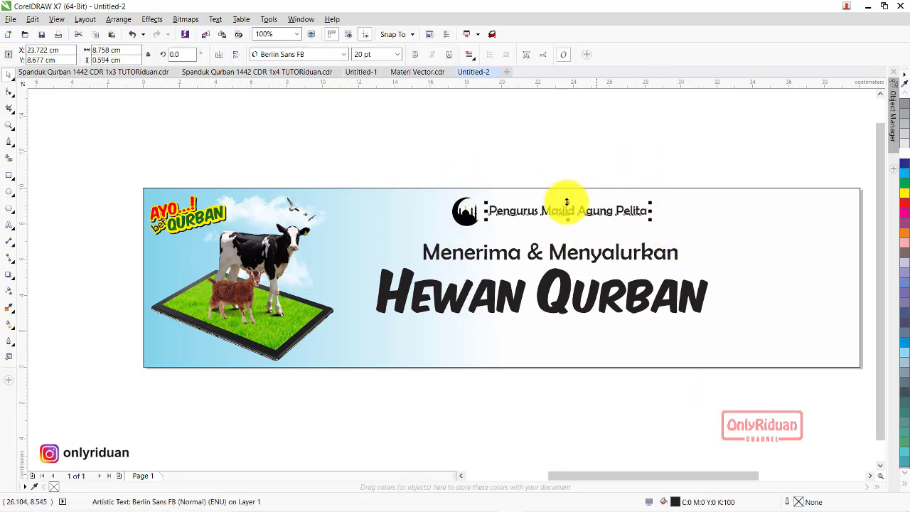
Colour the Pengurus Masjid Agung Pelita and Menerima & Menyalurkan lines dark teal.
left_click(903, 489)
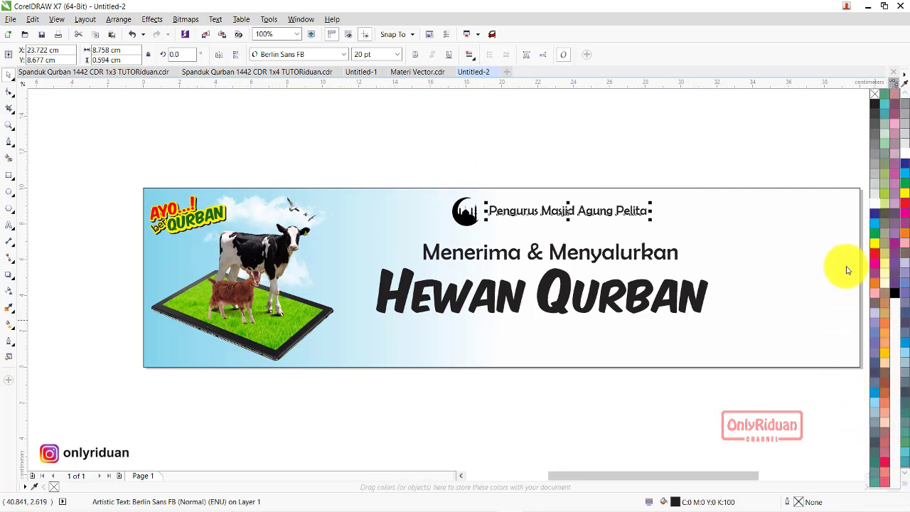
left_click(876, 235)
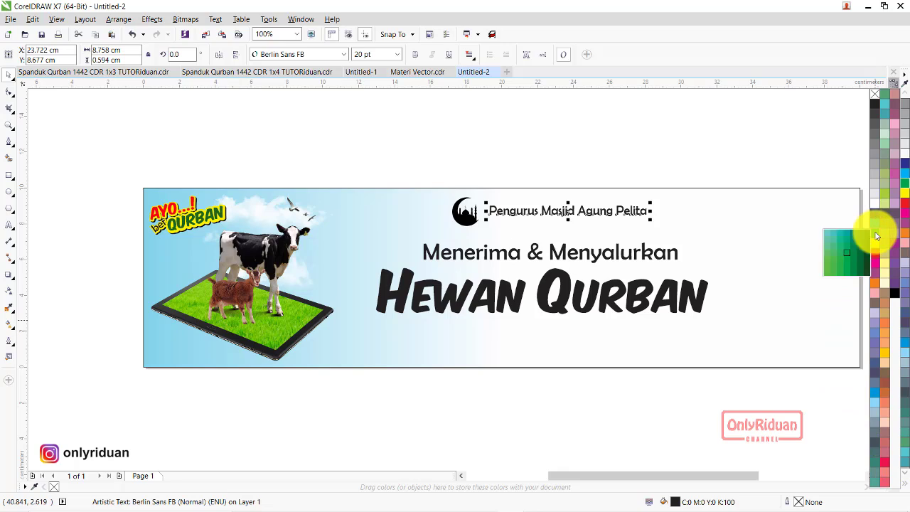
left_click(860, 255)
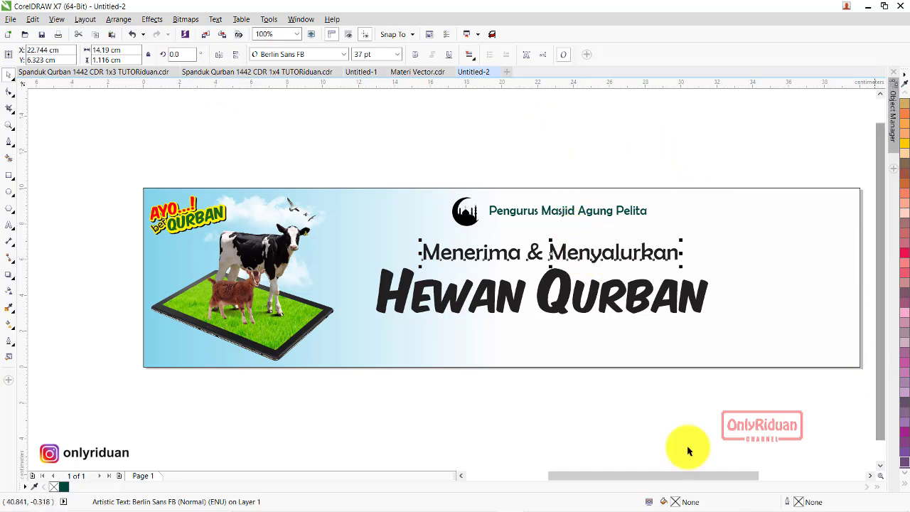
left_click(63, 488)
left_click(498, 361)
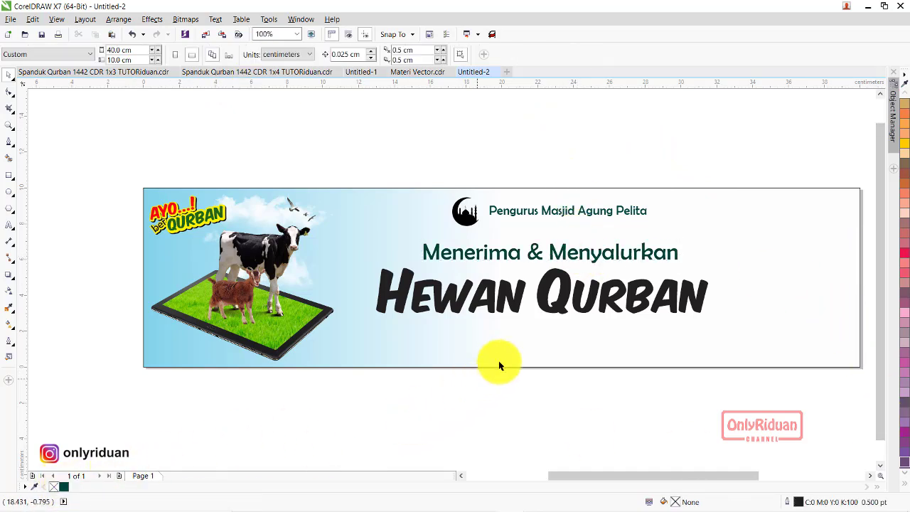
Fill the HEWAN QURBAN headline red.
left_click(533, 297)
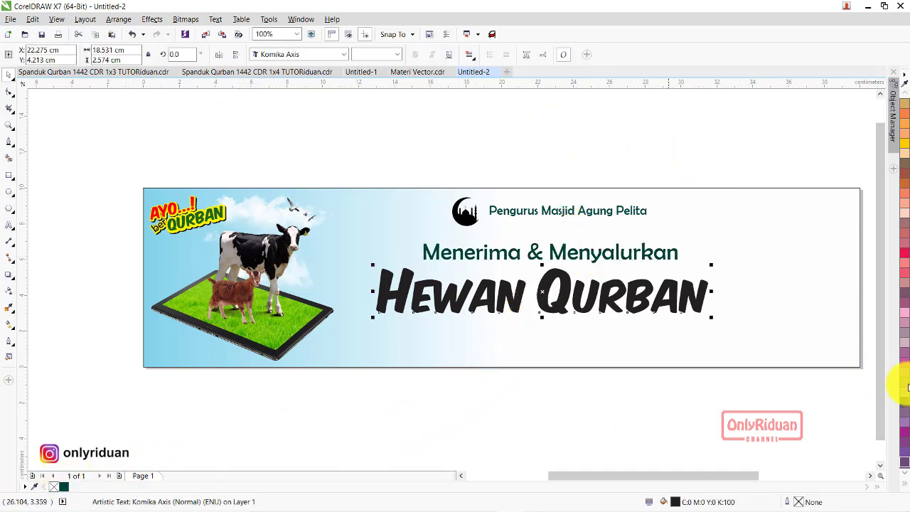
left_click(907, 486)
left_click(877, 257)
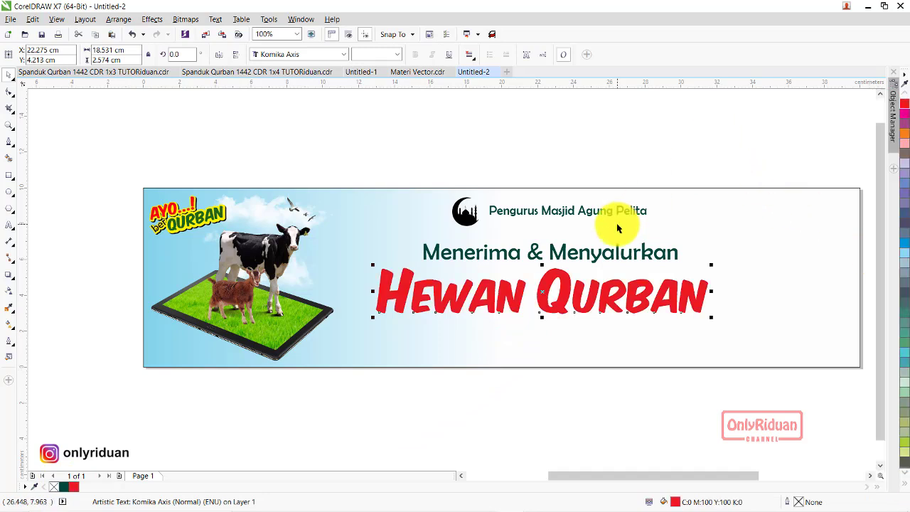
left_click(645, 421)
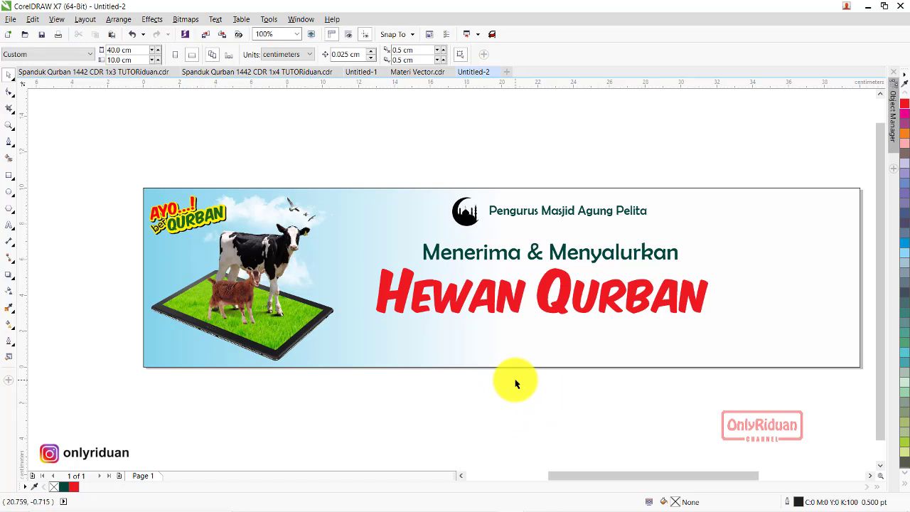
Copy the quote from the reference banner and place it below the HEWAN QURBAN headline.
left_click(258, 72)
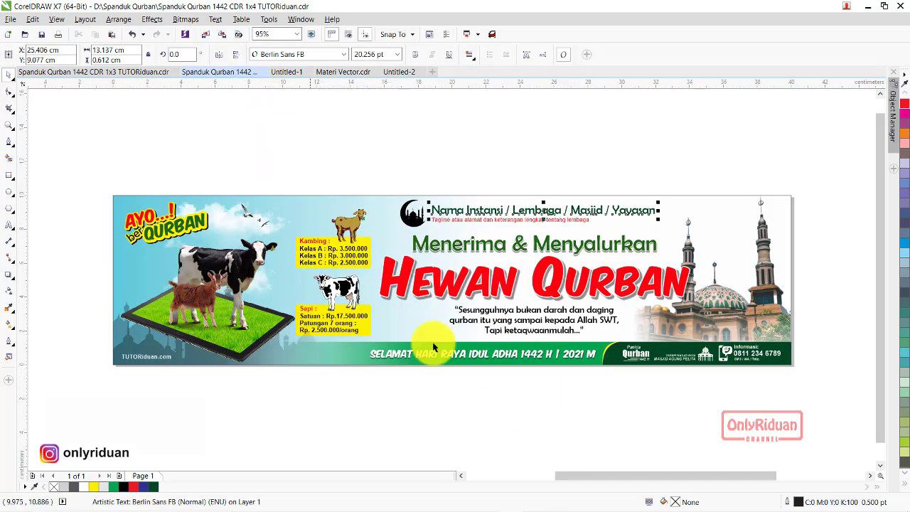
left_click(541, 325)
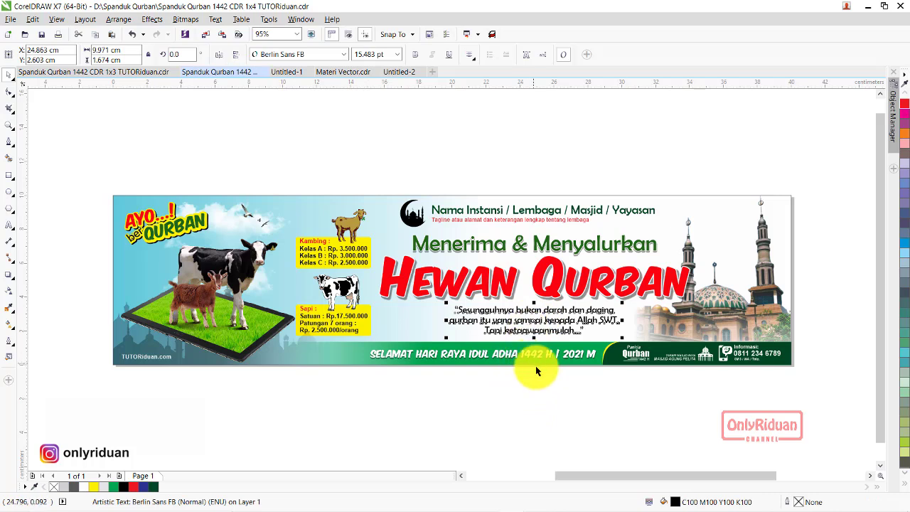
left_click(398, 72)
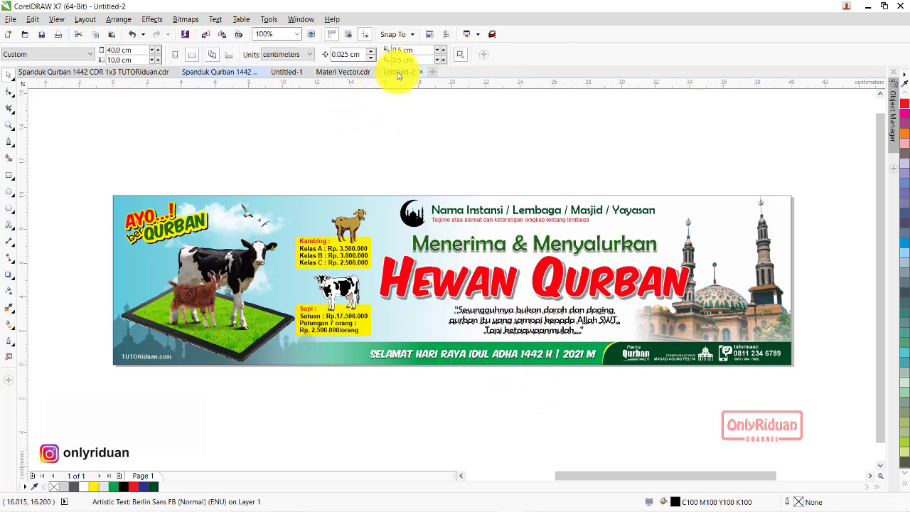
key("ctrl+v")
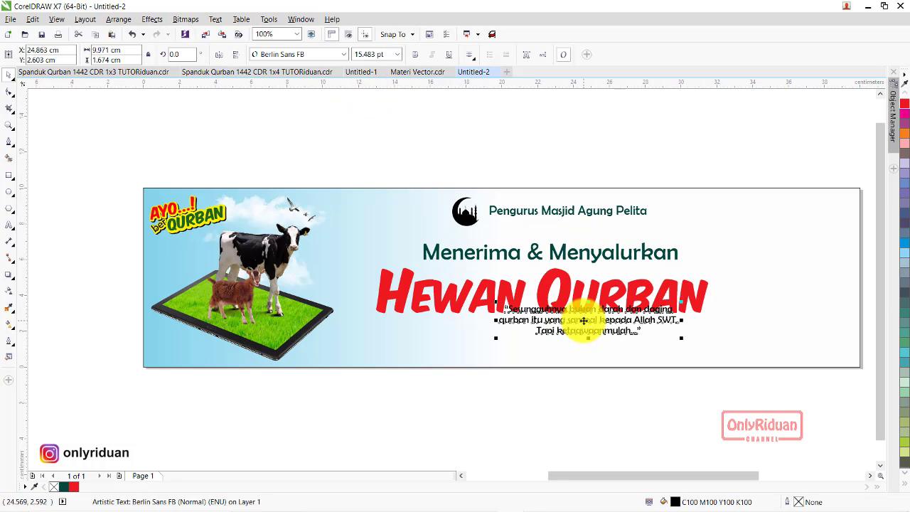
left_click_drag(583, 321, 570, 339)
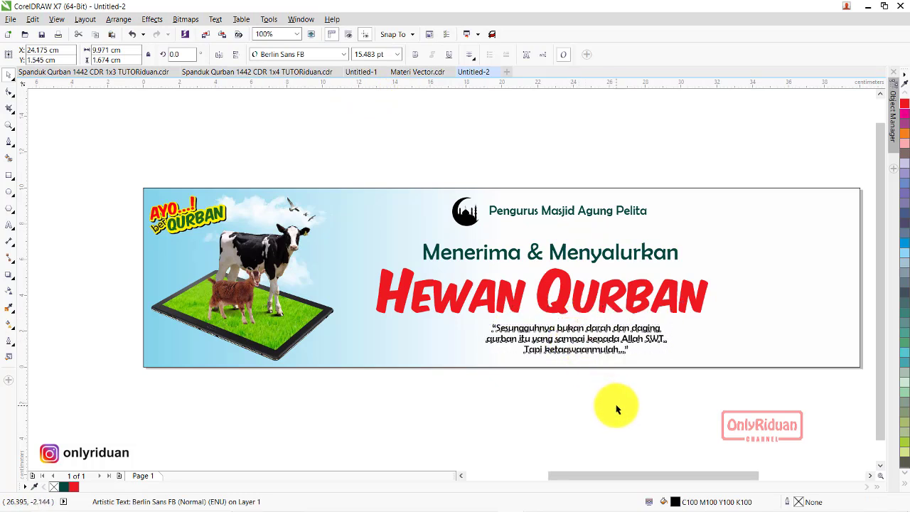
left_click(647, 450)
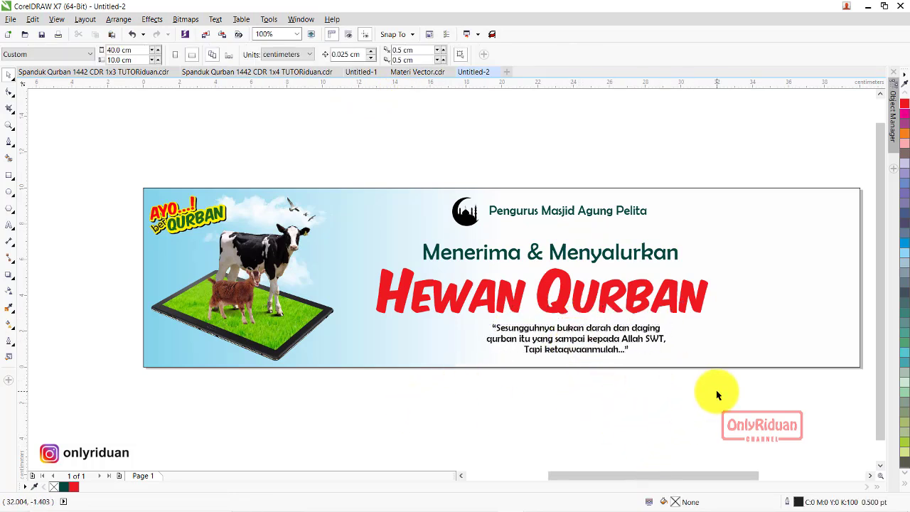
Group the mosque logo with the organisation name and centre the header, headlines and quote.
left_click_drag(747, 437, 424, 255)
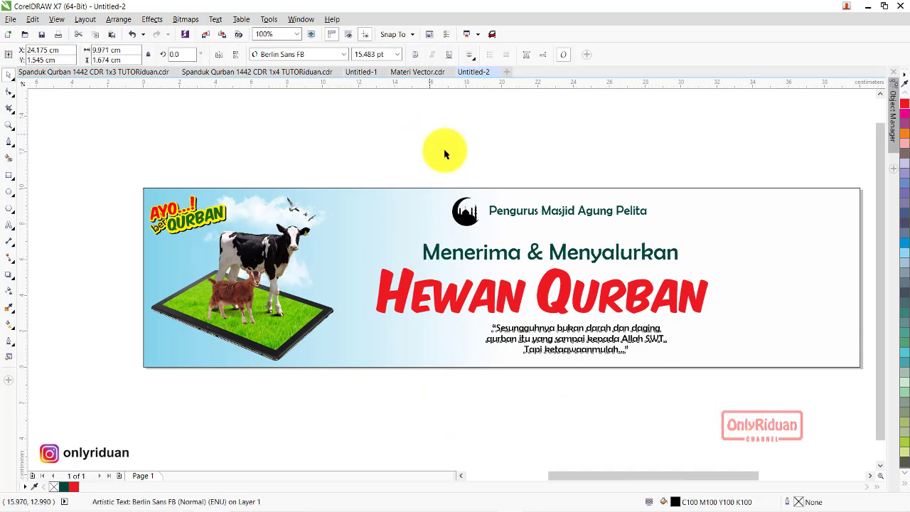
left_click_drag(429, 133, 670, 238)
left_click(483, 52)
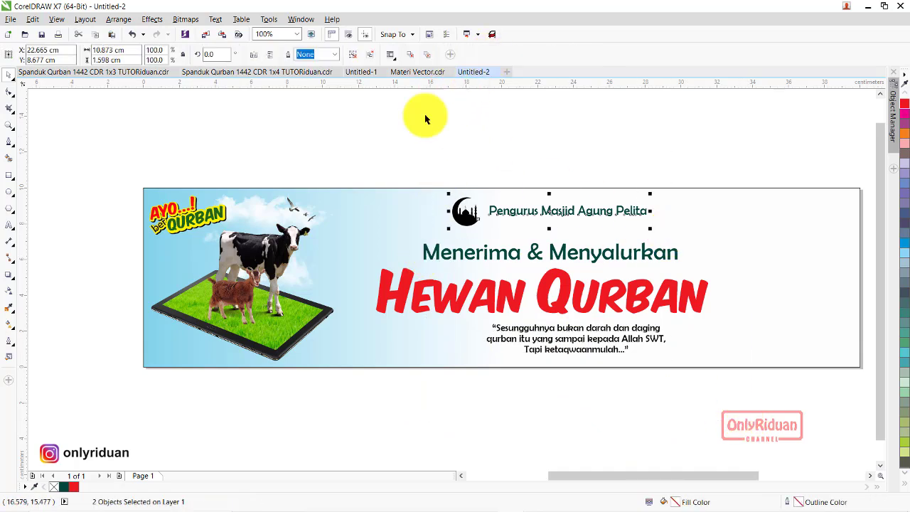
left_click_drag(660, 334, 753, 400)
key("c")
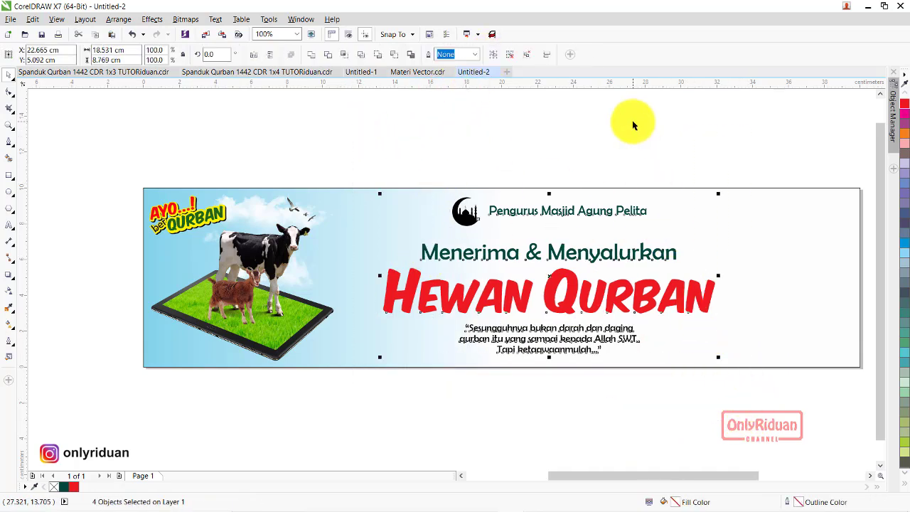
left_click(638, 375)
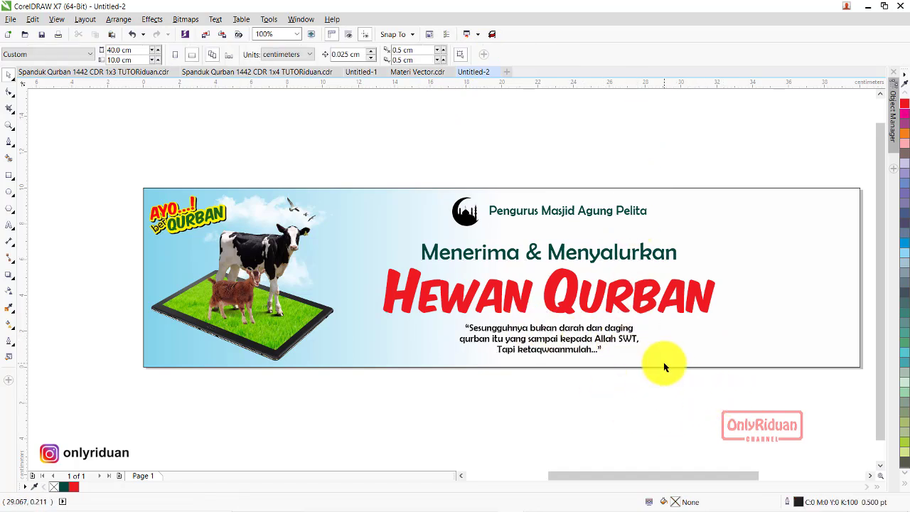
Nudge the three main text lines up slightly.
left_click_drag(774, 421, 357, 227)
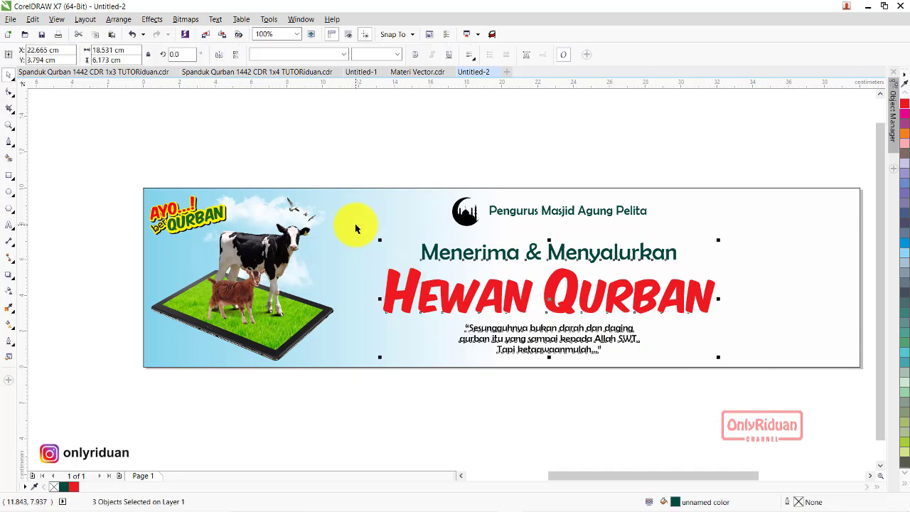
key("Up")
key("Up")
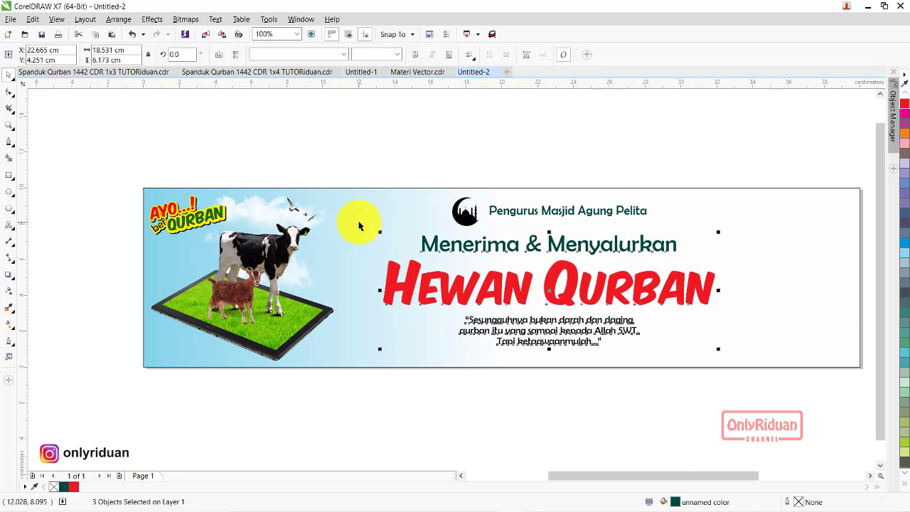
key("Up")
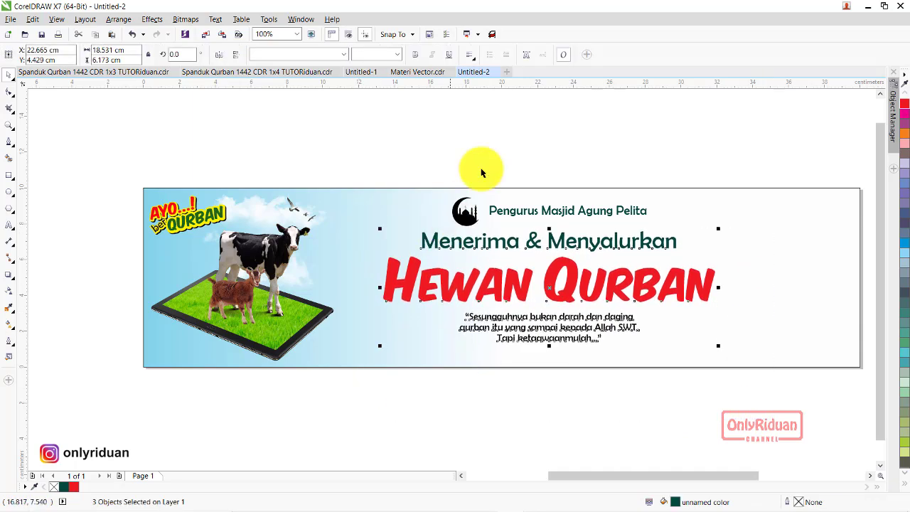
left_click(553, 235)
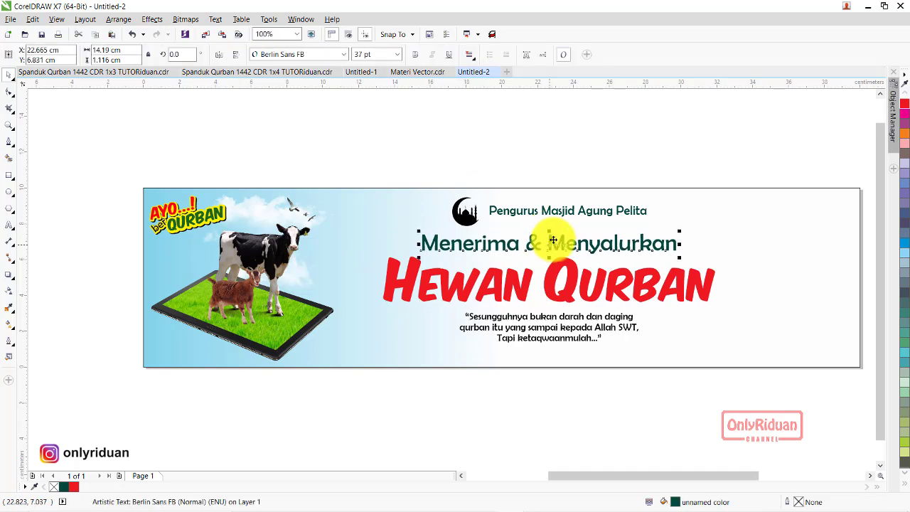
left_click(546, 170)
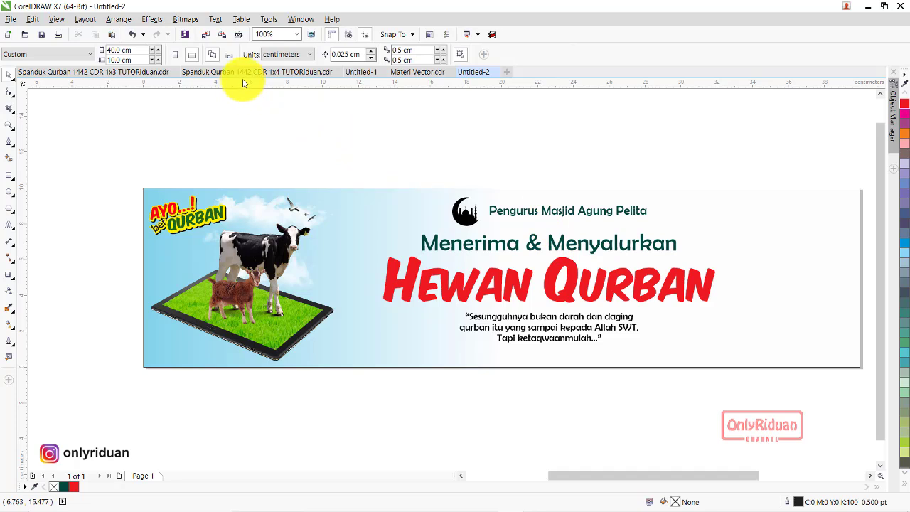
Bring the mosque picture from the reference 1x4 file into the Untitled-2 banner.
left_click(285, 73)
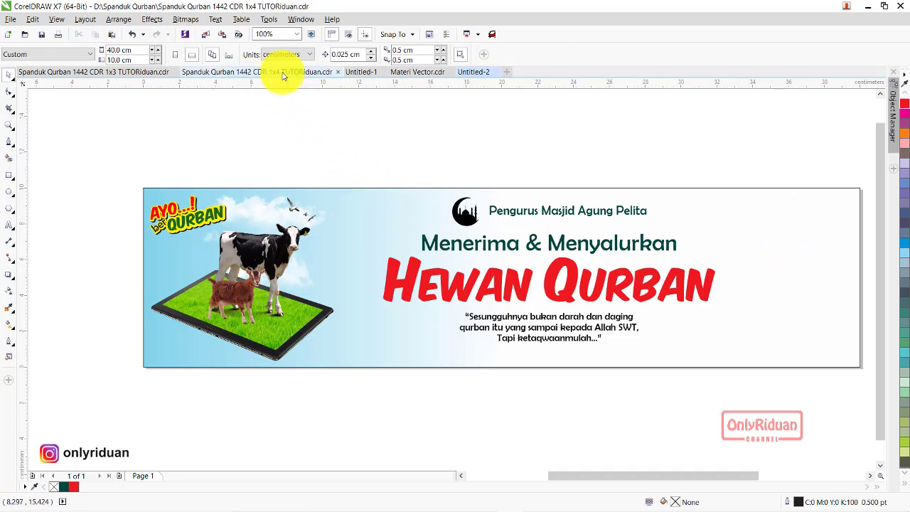
left_click(731, 318)
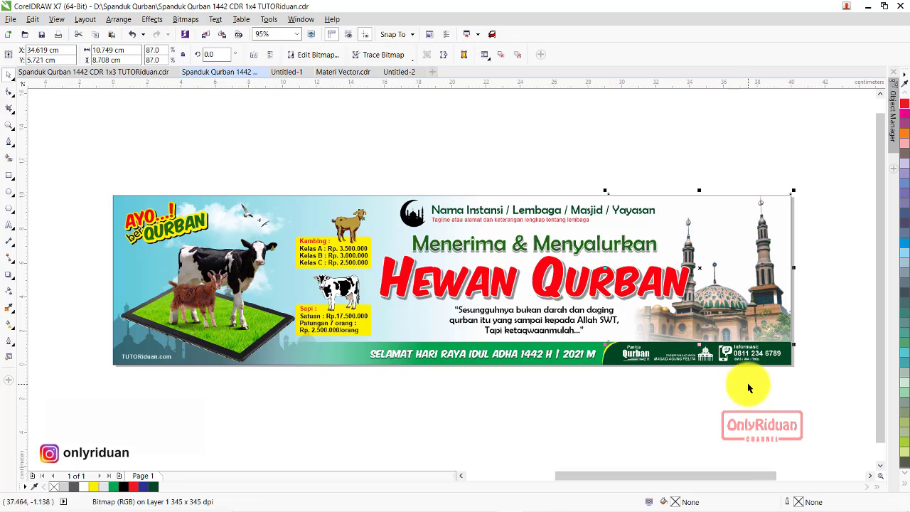
left_click(397, 73)
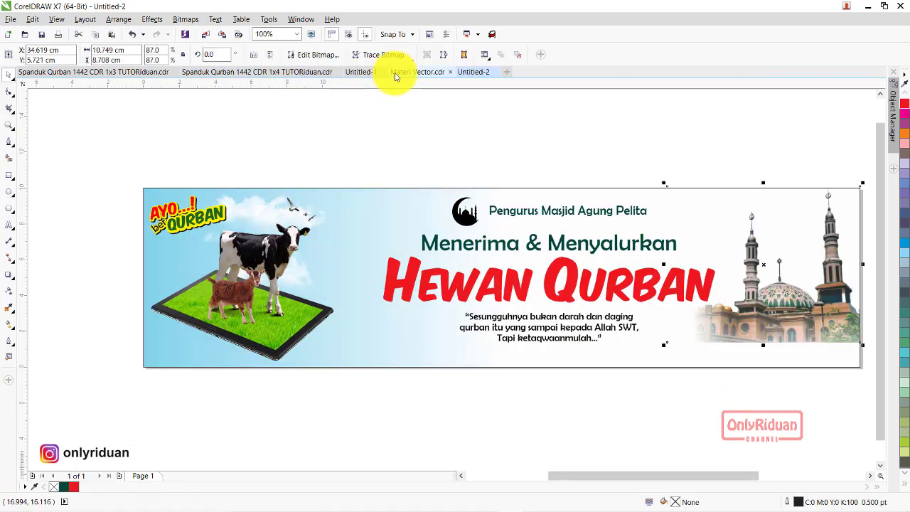
left_click(697, 416)
left_click(679, 320)
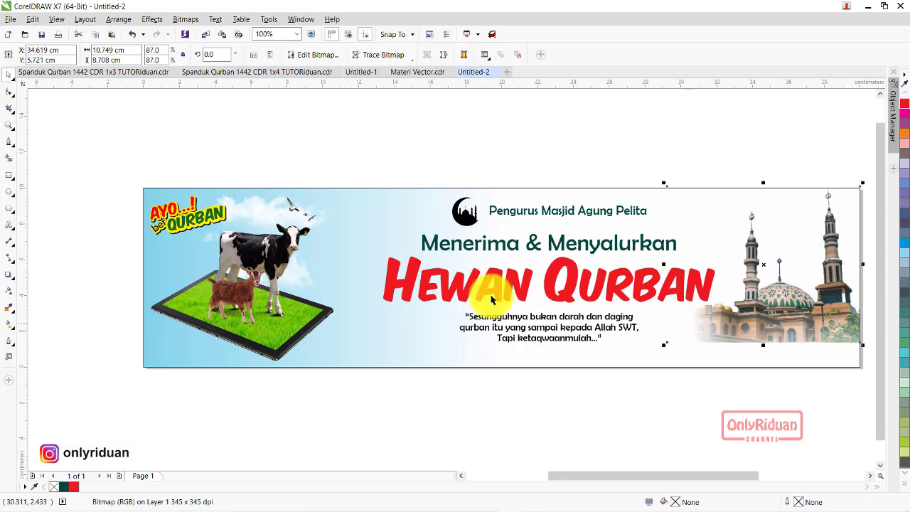
Fade the mosque picture's left side with a linear transparency.
left_click(10, 290)
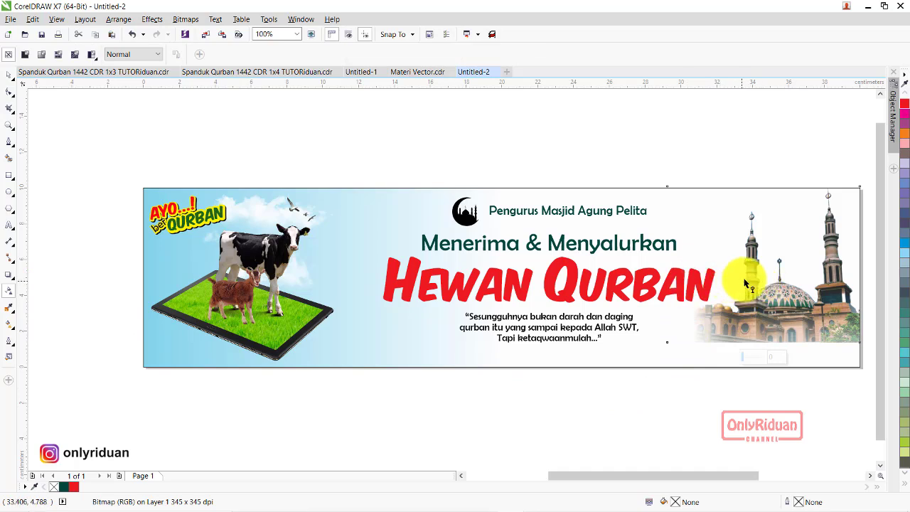
left_click(670, 274)
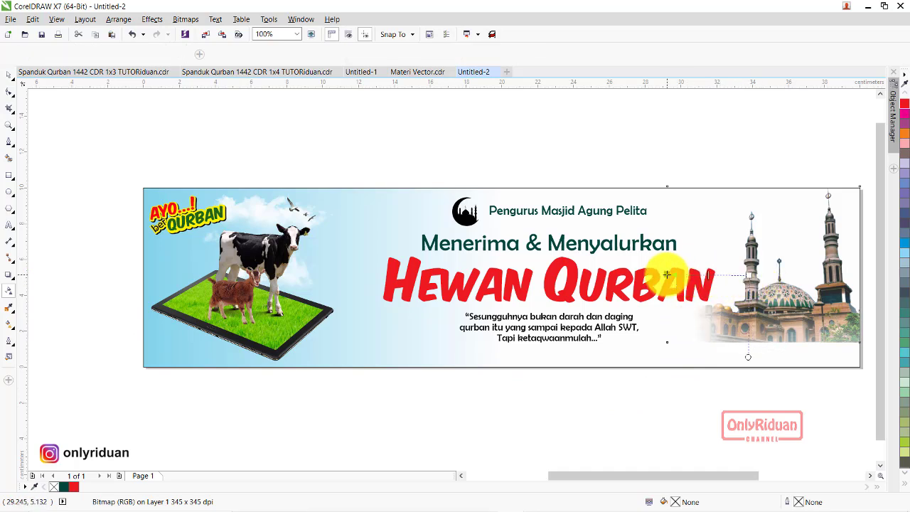
left_click(8, 74)
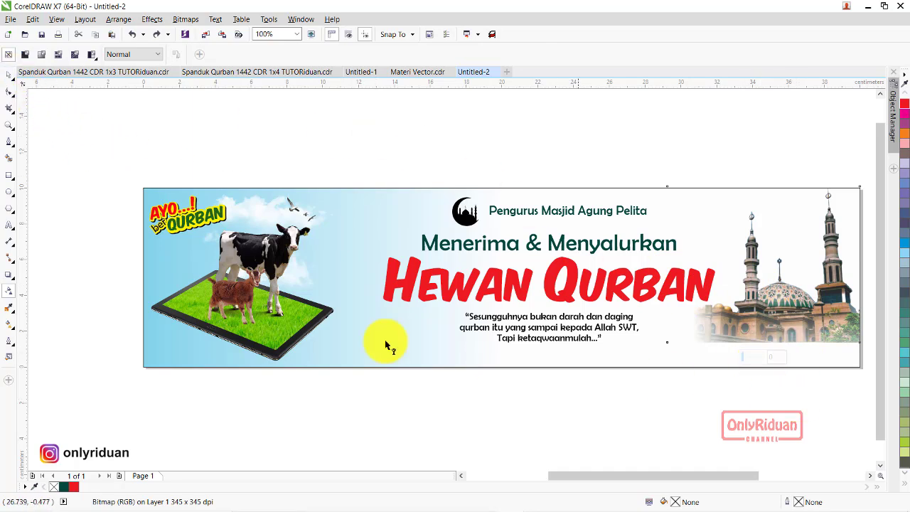
key("F6")
Draw a 40 cm-wide strip along the banner bottom and nudge the four central objects up.
left_click_drag(863, 369, 143, 343)
left_click(9, 73)
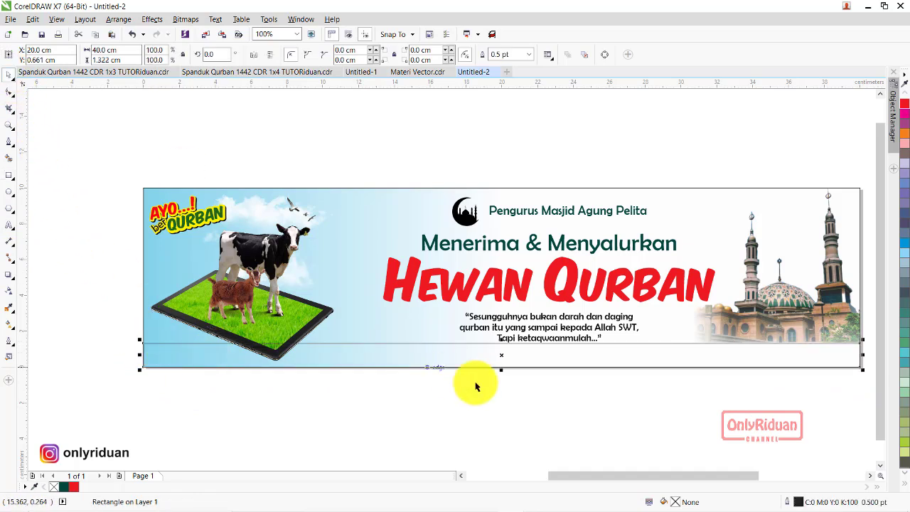
left_click(532, 397)
left_click(545, 335)
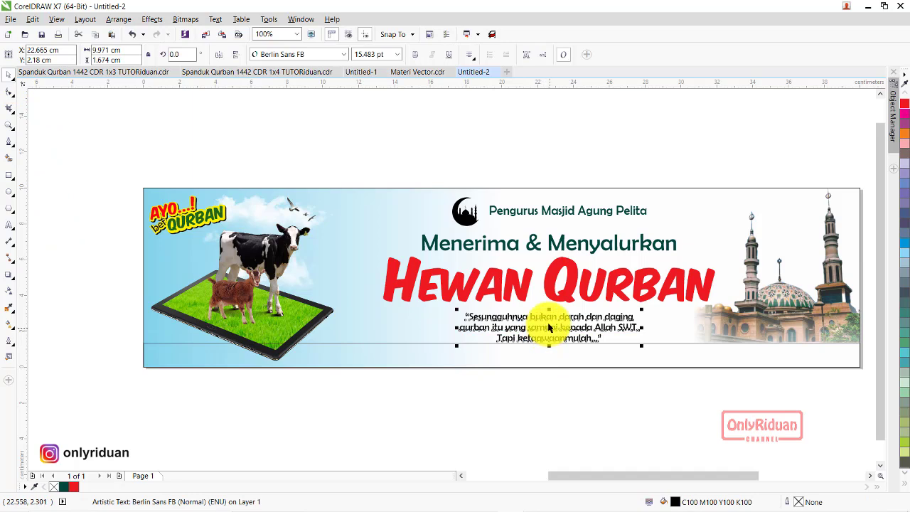
left_click(566, 292)
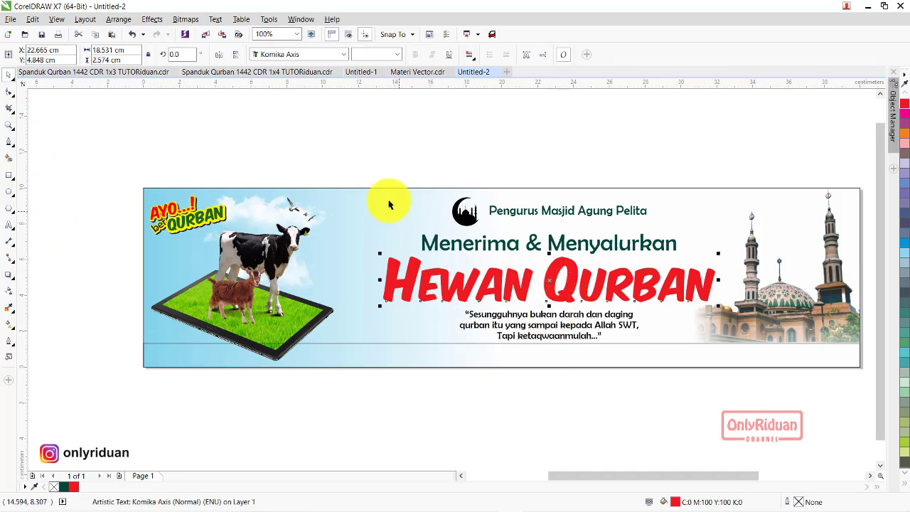
left_click_drag(354, 155, 725, 377)
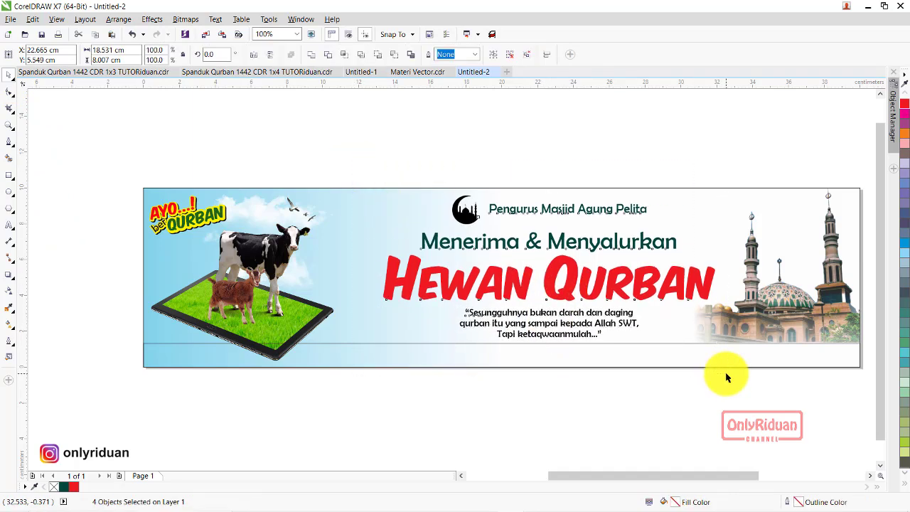
key("Up")
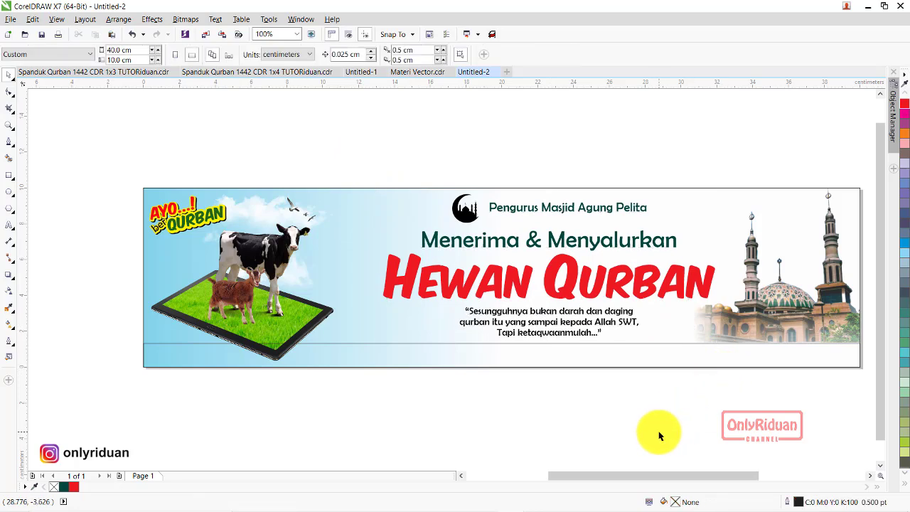
Raise the strip's top edge slightly, making it 1.362 cm tall.
scroll(713, 374, "up", 1)
left_click(715, 368)
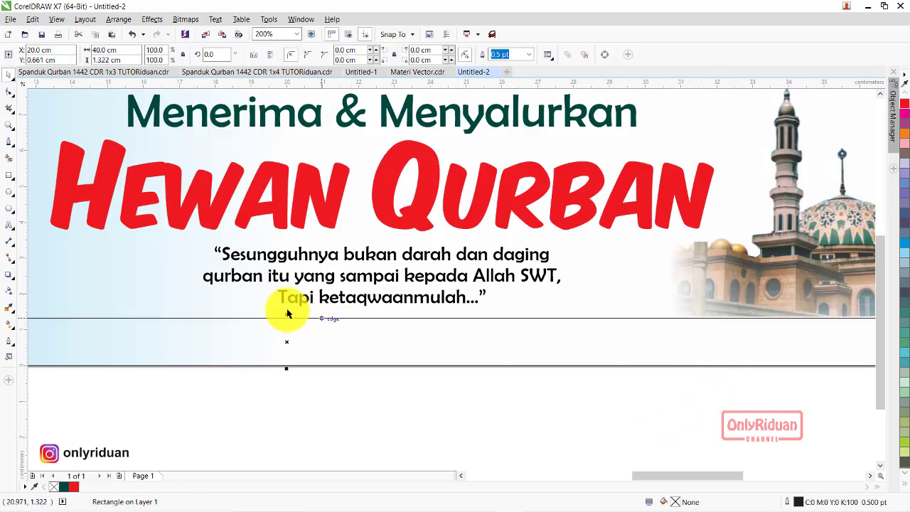
scroll(291, 329, "up", 1)
left_click_drag(285, 306, 308, 304)
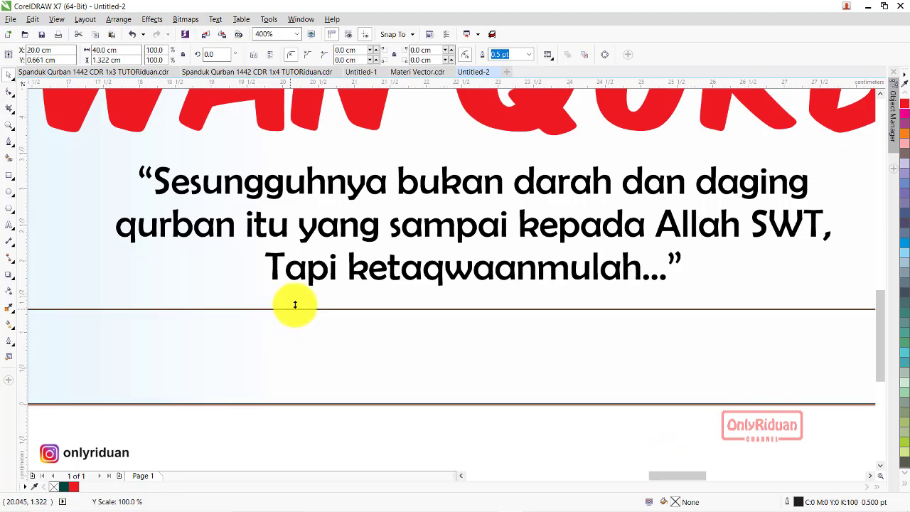
scroll(437, 345, "down", 3)
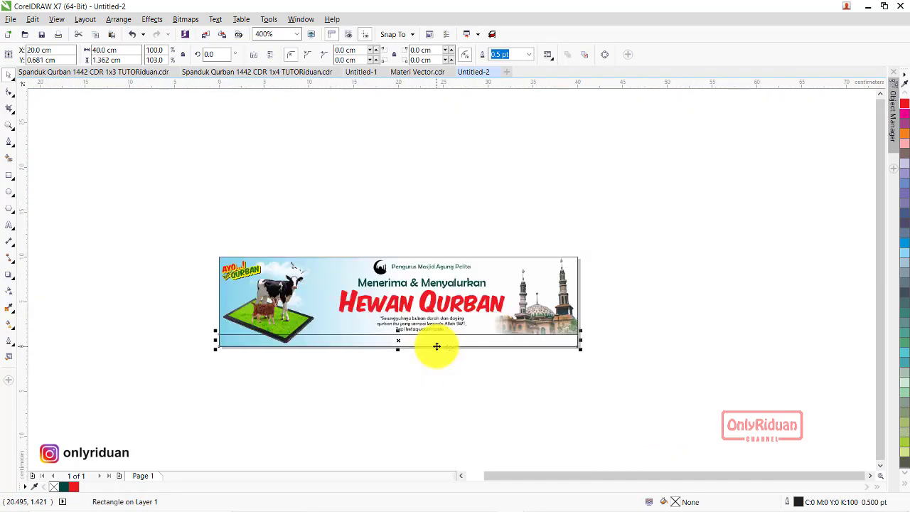
scroll(315, 367, "up", 1)
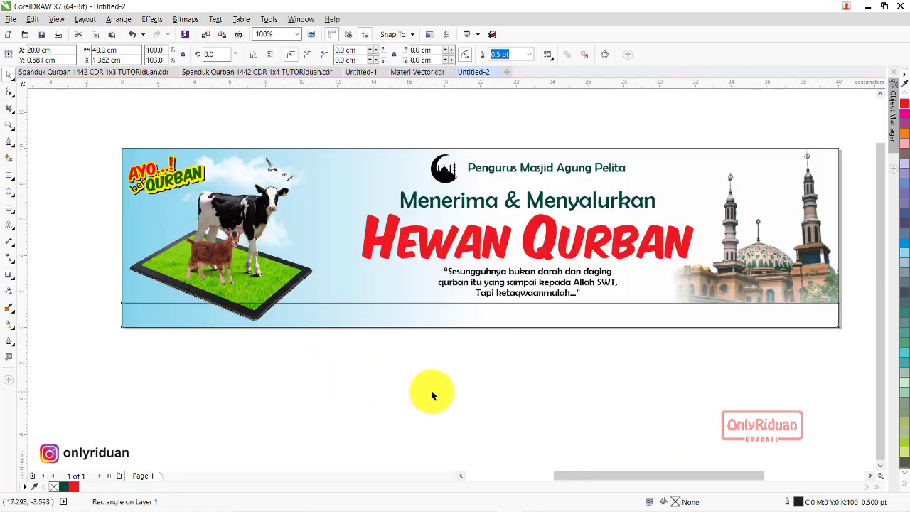
Fill the bottom strip rectangle with green.
left_click(240, 73)
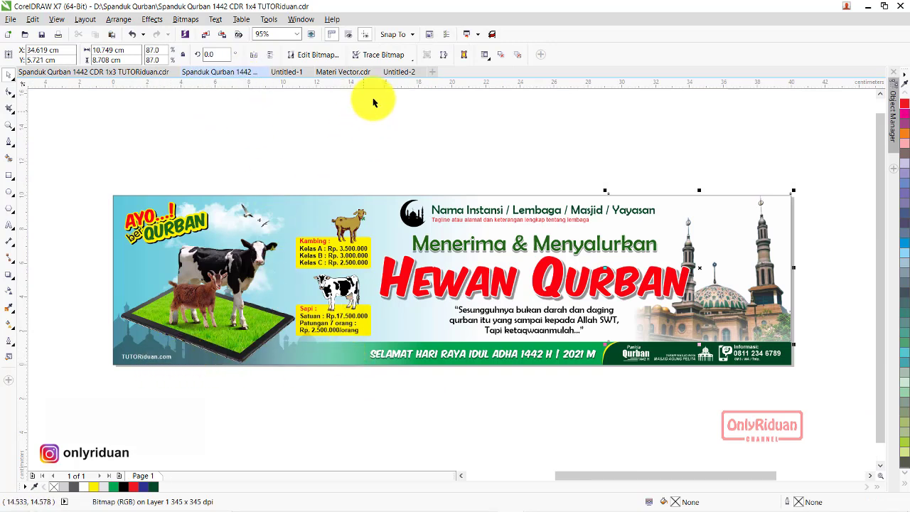
left_click(397, 72)
left_click(423, 317)
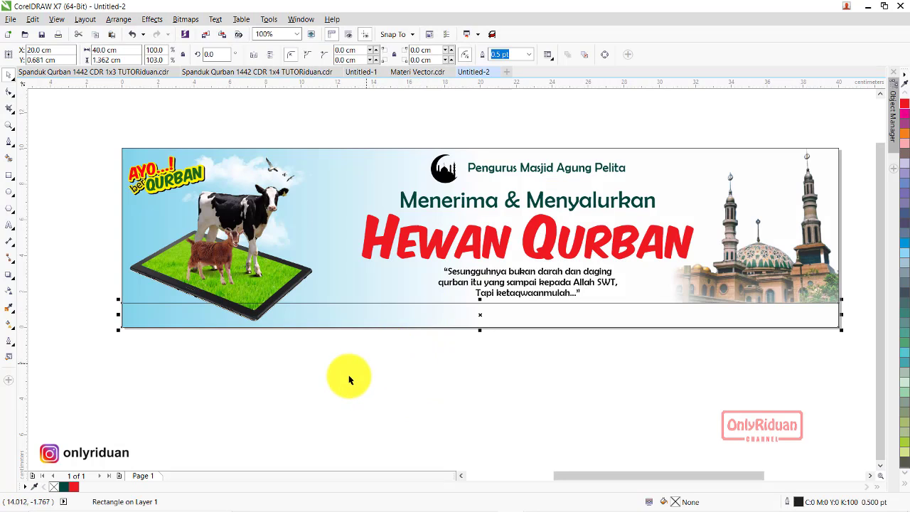
left_click(906, 487)
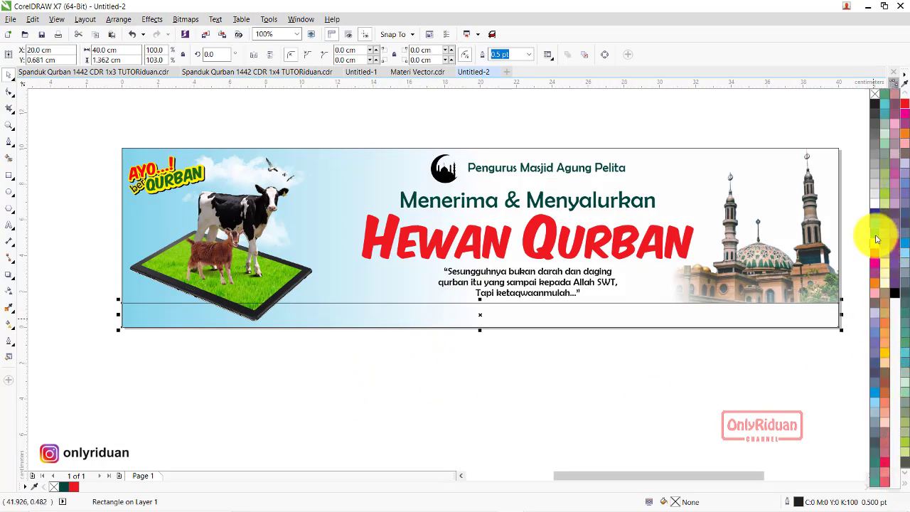
left_click(877, 239)
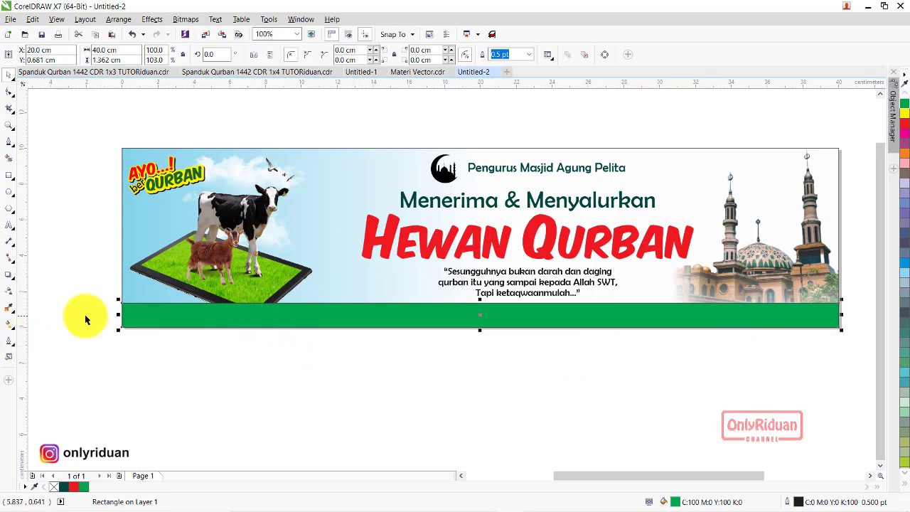
Fade the green strip toward its left end with linear transparency and remove its outline.
left_click(10, 292)
left_click_drag(502, 313, 172, 313)
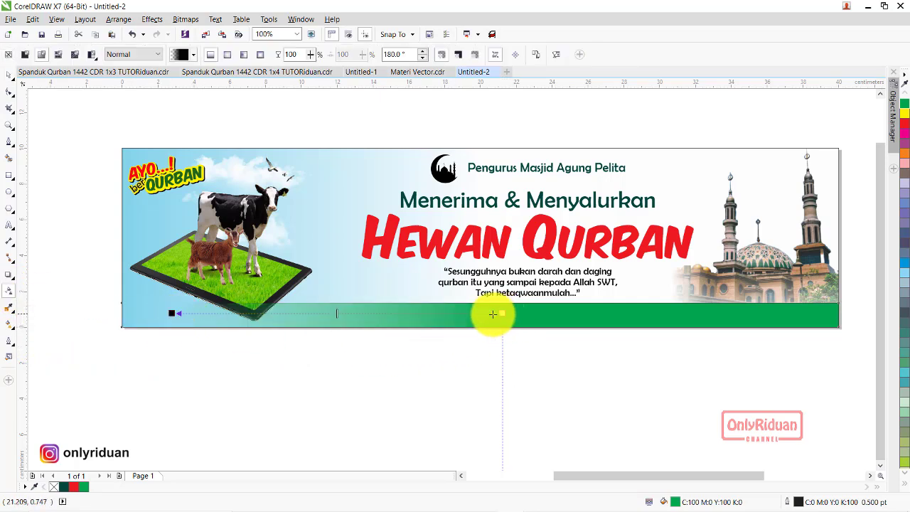
mouse_move(493, 313)
left_mouse_down()
mouse_move(479, 314)
mouse_move(527, 313)
mouse_move(503, 314)
left_mouse_up()
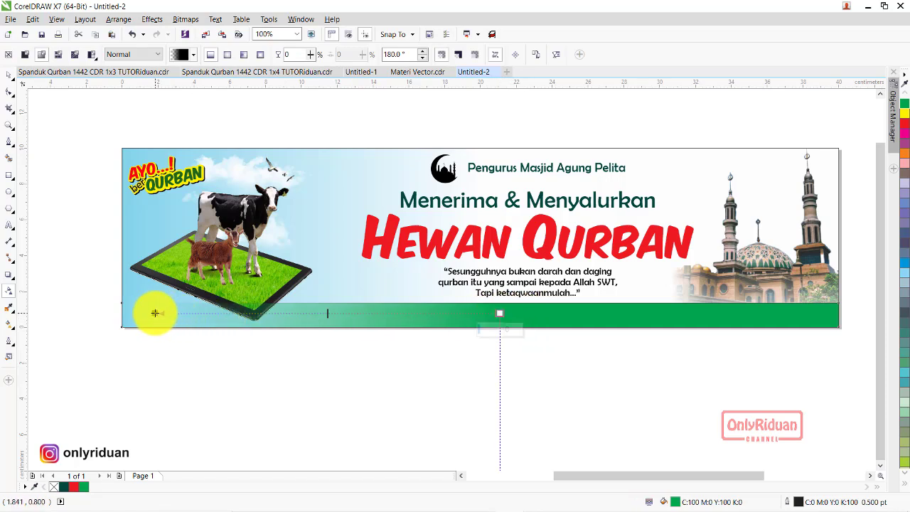
left_click(8, 74)
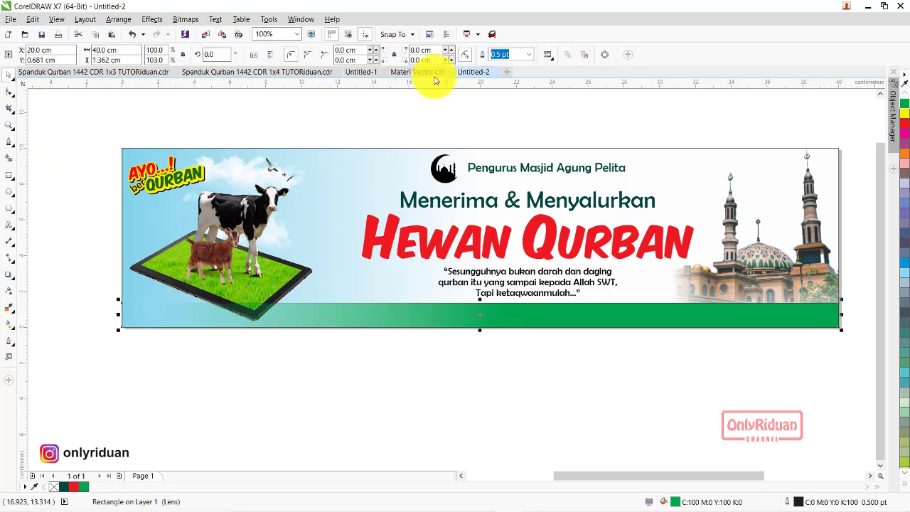
left_click(528, 55)
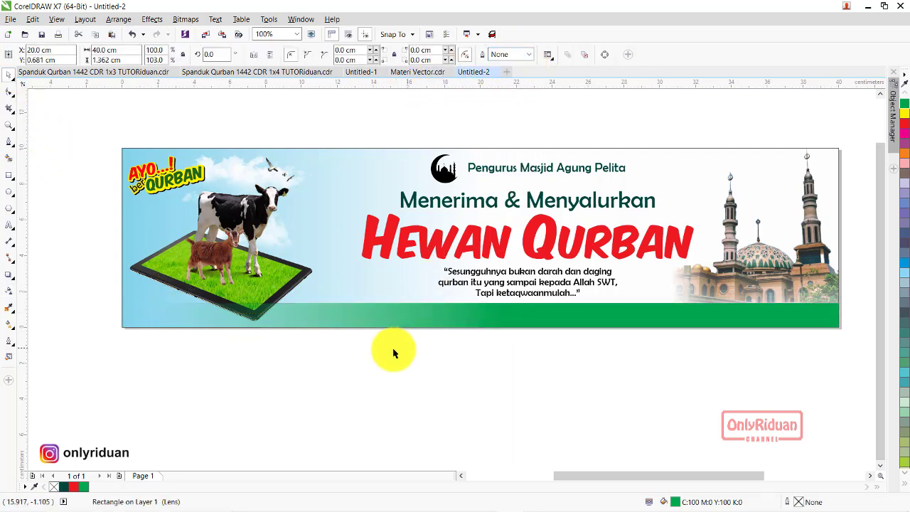
Bring the goat in front of the cow.
left_click(340, 364)
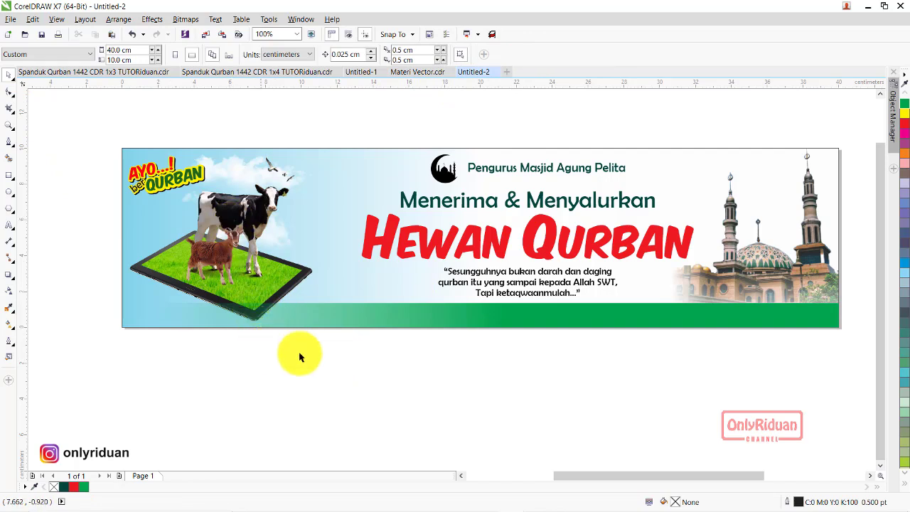
mouse_move(358, 362)
left_mouse_down()
mouse_move(120, 200)
mouse_move(76, 112)
left_mouse_up()
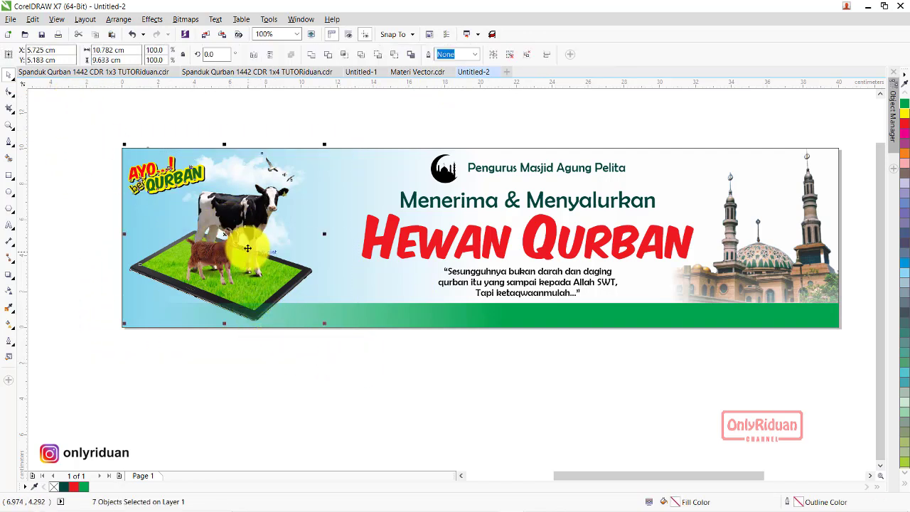
right_click(227, 235)
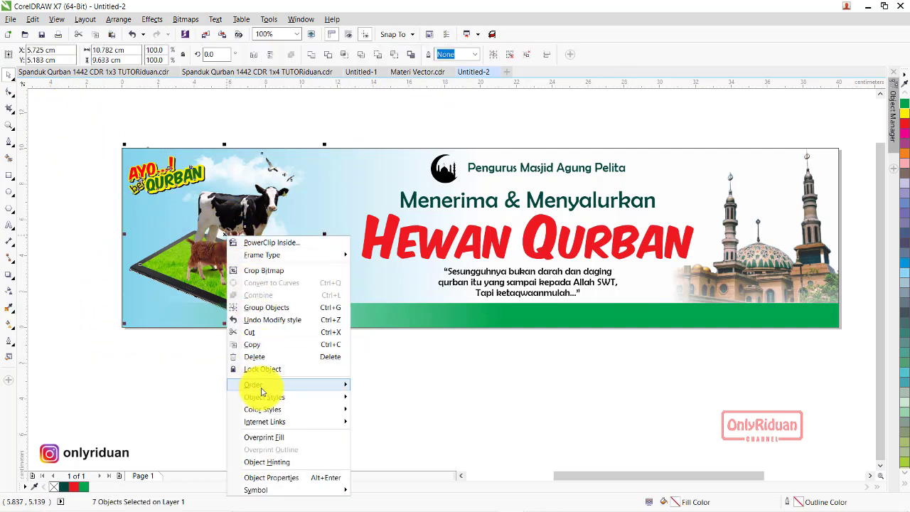
left_click(375, 389)
left_click(274, 376)
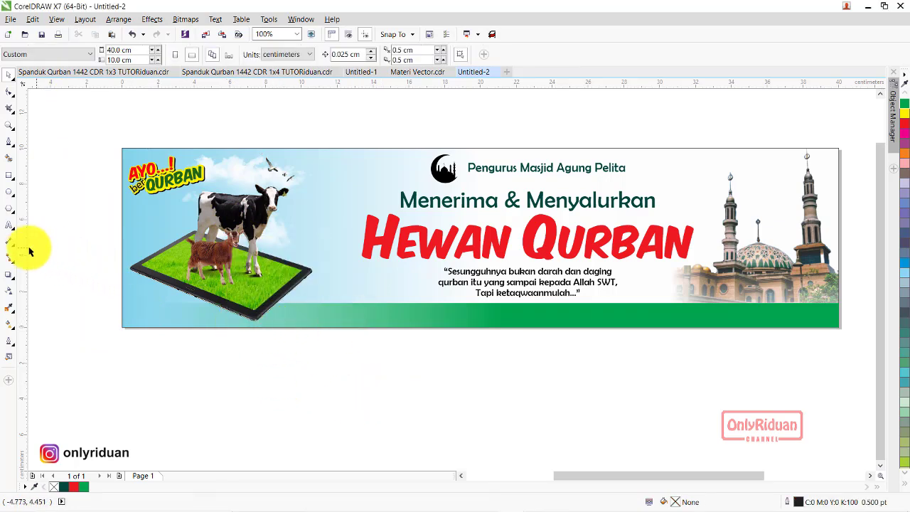
Draw a block over the strip's right end and fill it dark green.
left_click(9, 176)
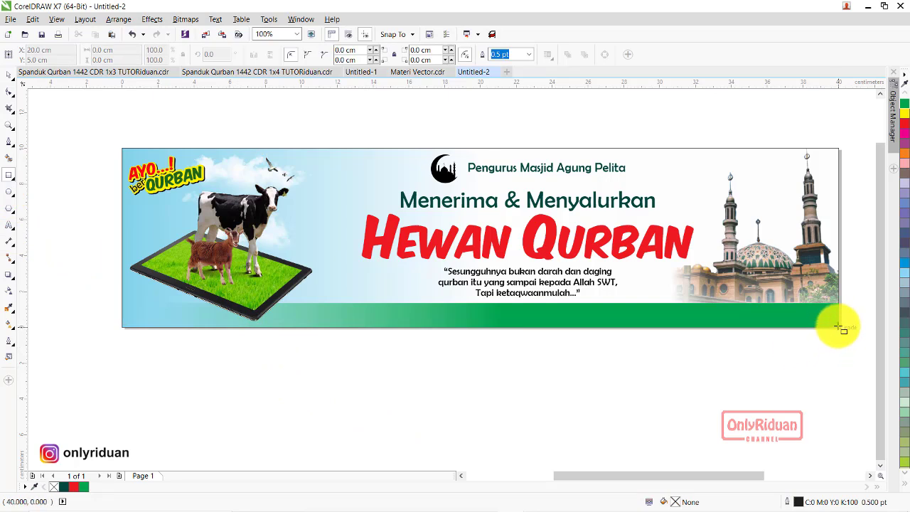
left_click_drag(839, 327, 603, 301)
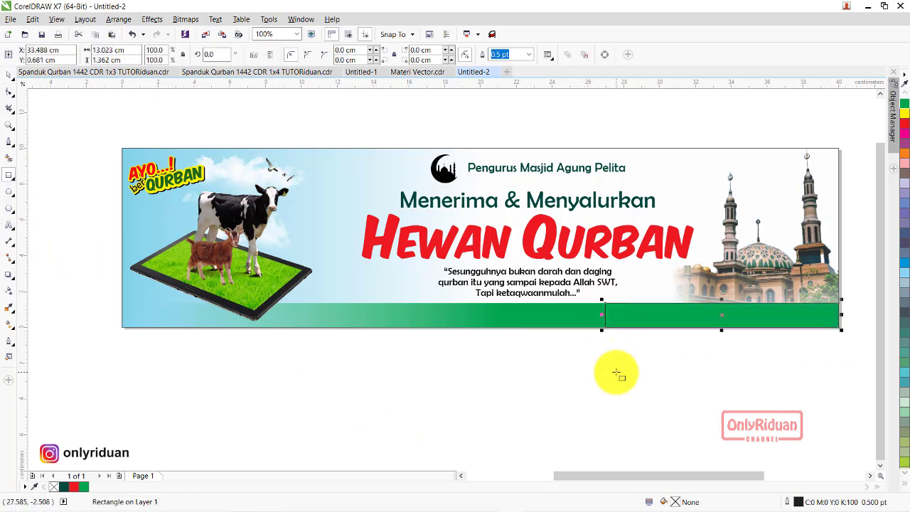
left_click(905, 487)
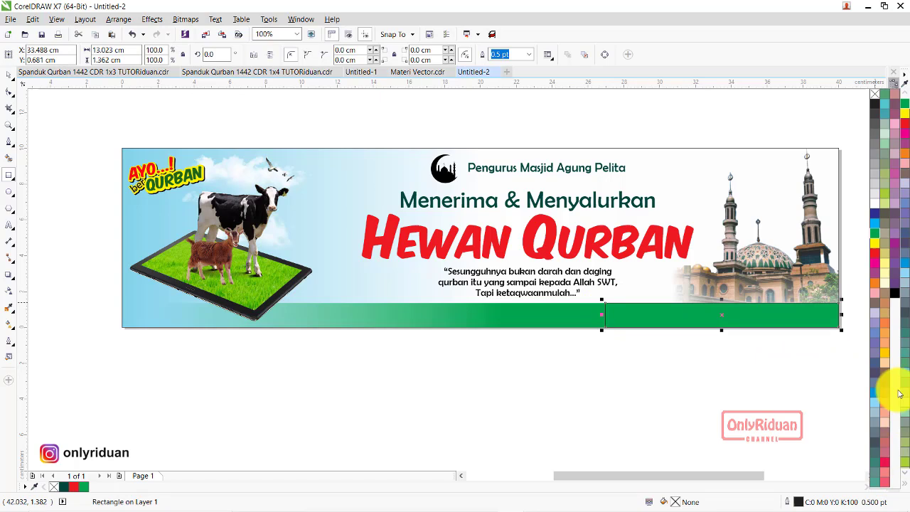
left_click(874, 237)
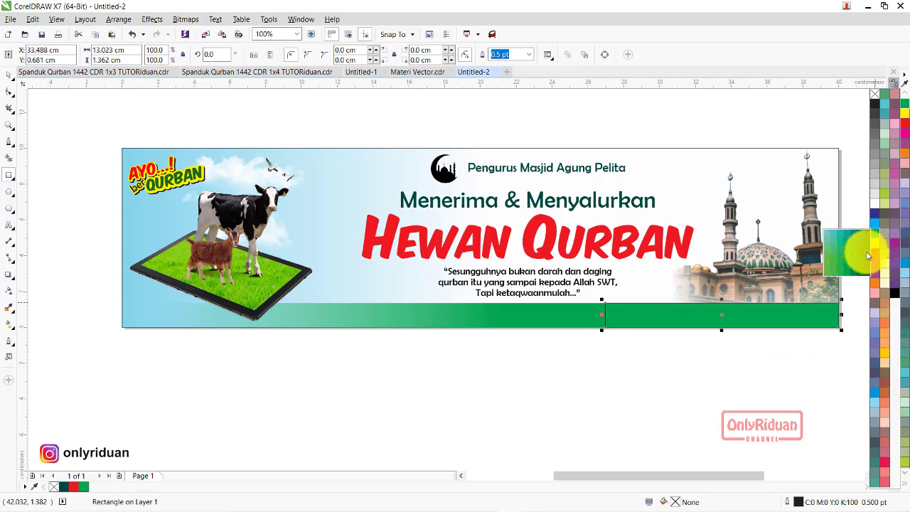
left_click(868, 256)
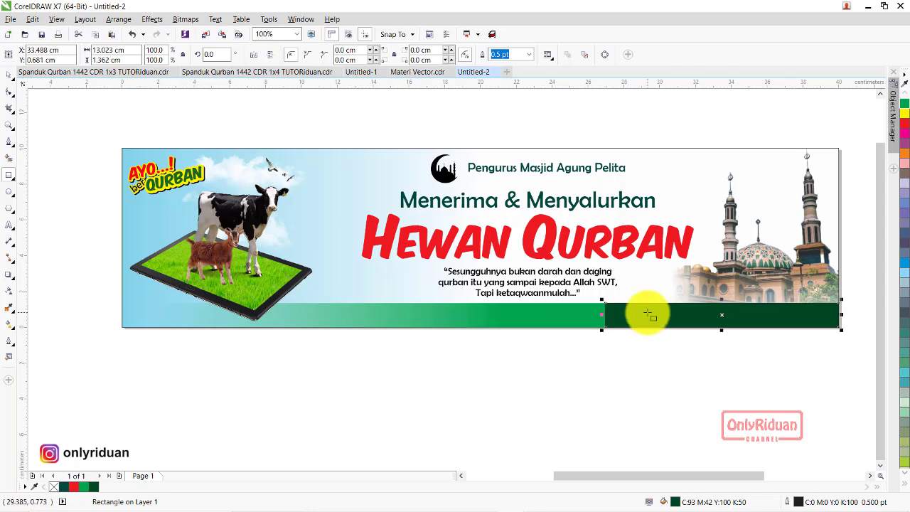
scroll(647, 313, "up", 2)
scroll(599, 309, "down", 1)
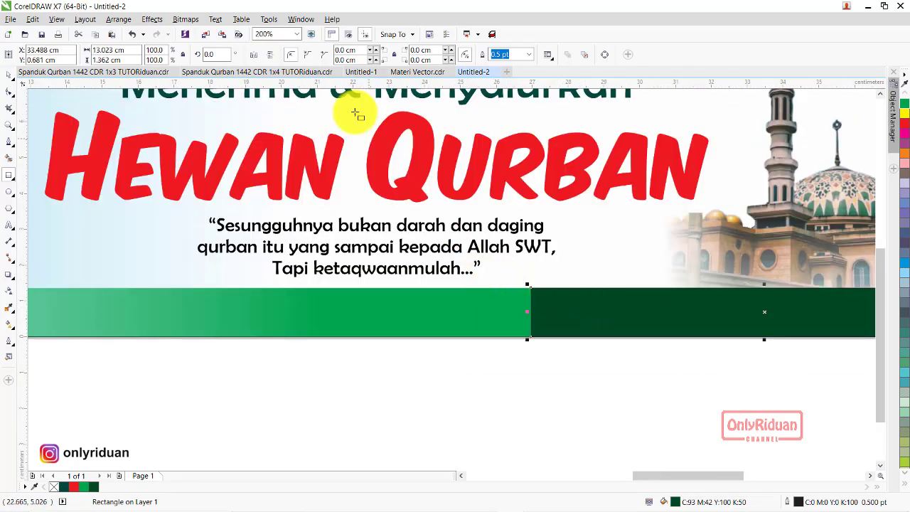
Round the block's top-left corner by 1.0 cm and view the 1x4 reference banner.
left_click(345, 50)
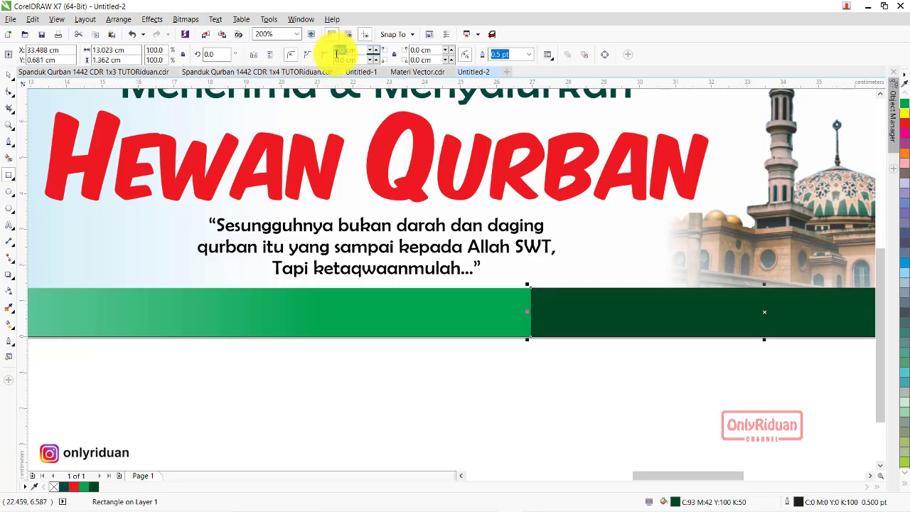
type("1")
key("Return")
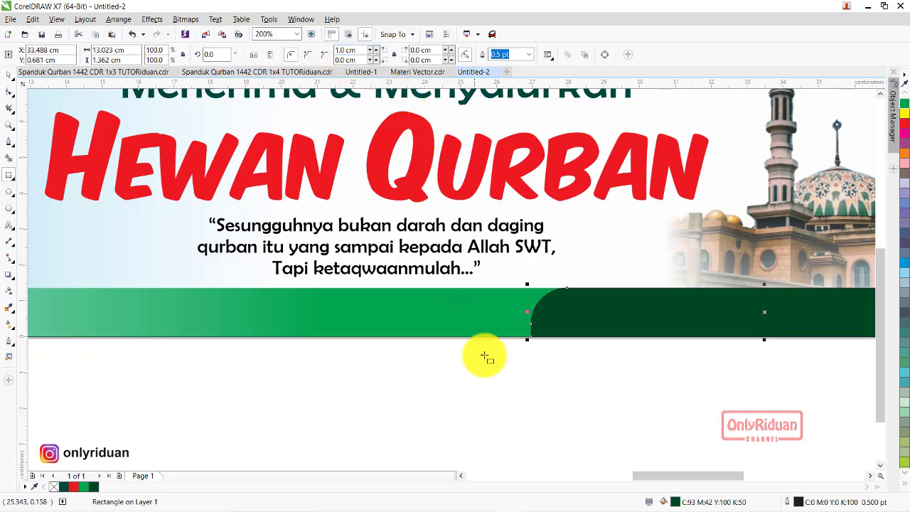
scroll(553, 345, "down", 3)
scroll(579, 356, "up", 2)
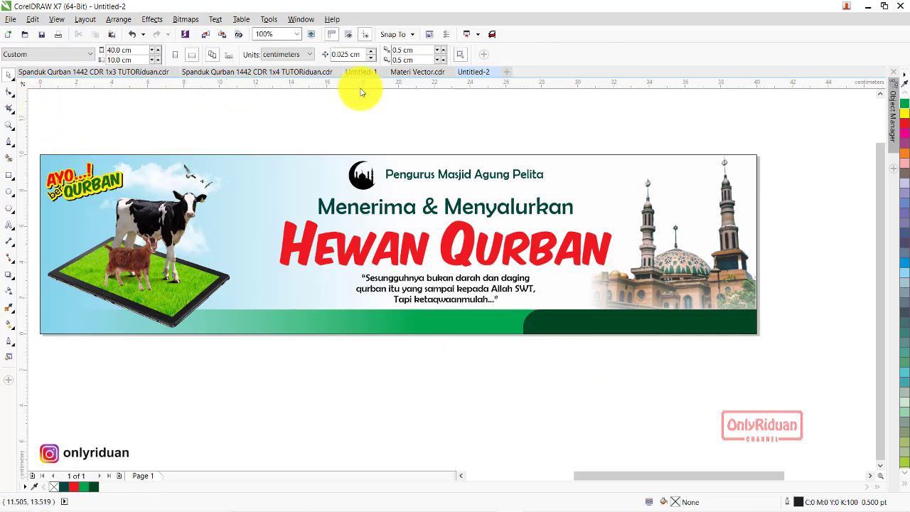
left_click(294, 72)
scroll(604, 398, "up", 4)
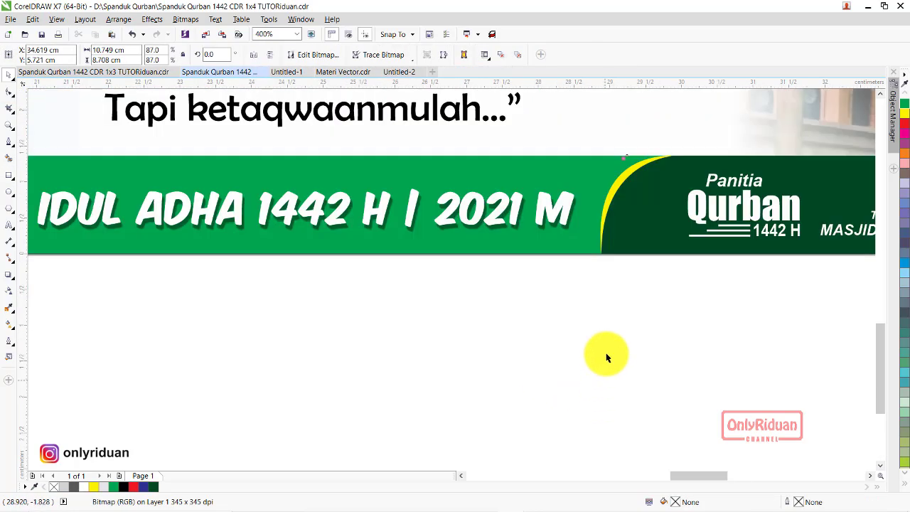
Remove the dark green block's outline.
left_click(395, 76)
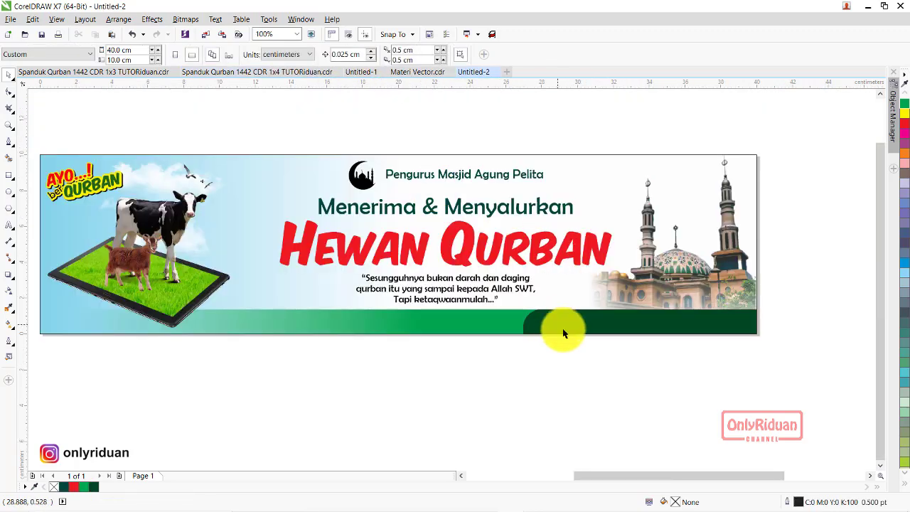
scroll(563, 332, "up", 2)
left_click(525, 318)
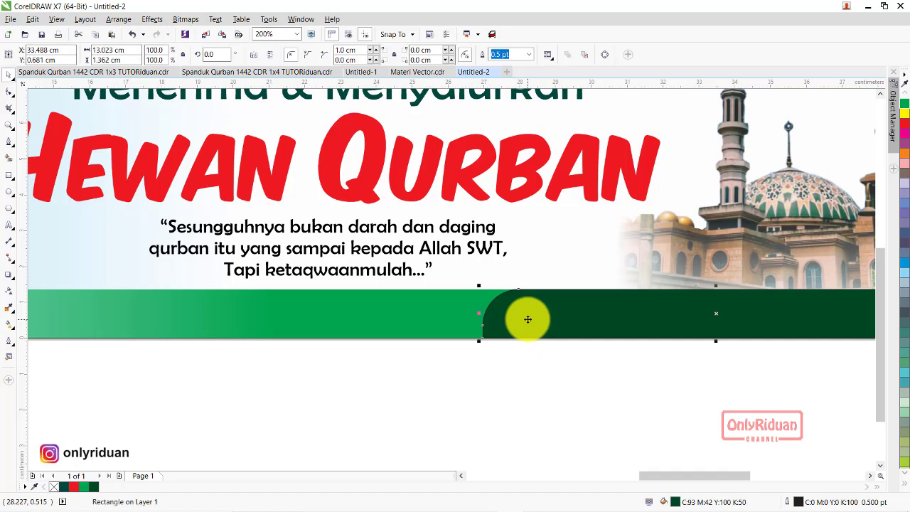
left_click(532, 56)
left_click(517, 65)
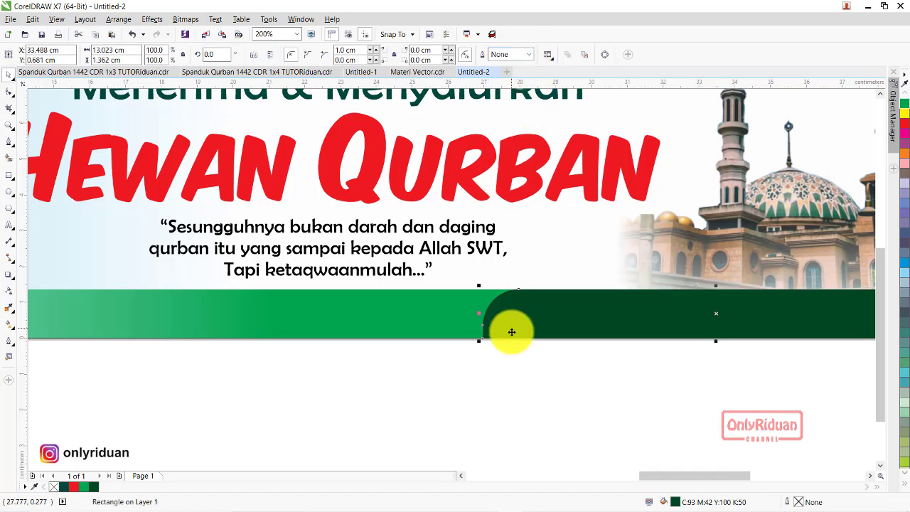
scroll(509, 329, "up", 2)
Draw a thin curved sliver along the block's rounded edge with the 3-Point Curve tool.
left_click(8, 140)
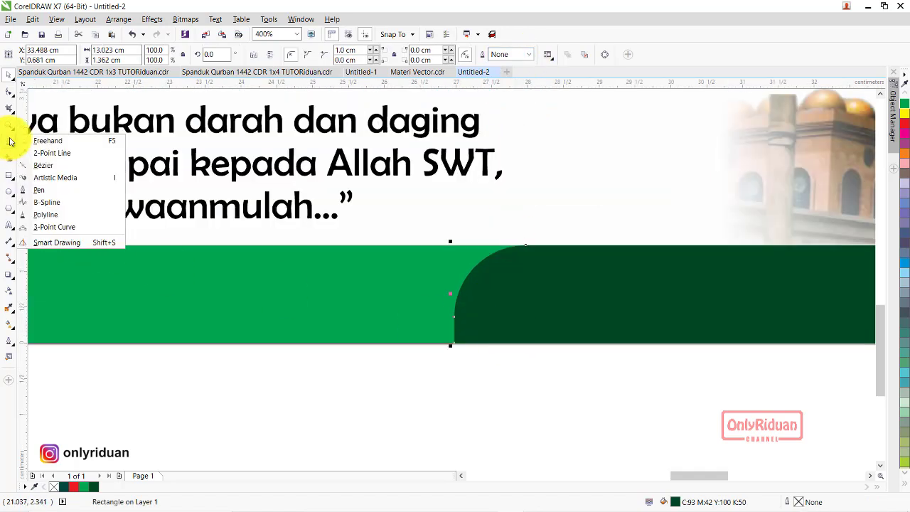
left_click(71, 227)
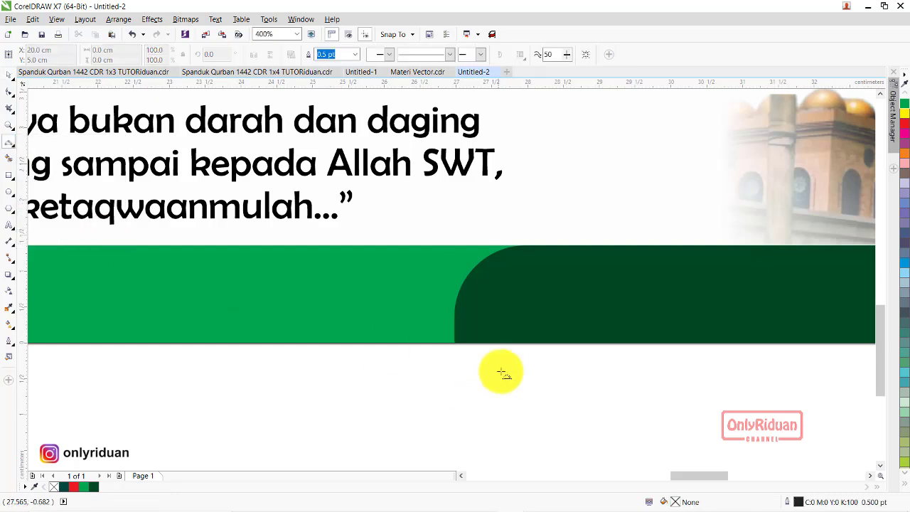
scroll(490, 366, "up", 2)
left_click_drag(409, 317, 544, 121)
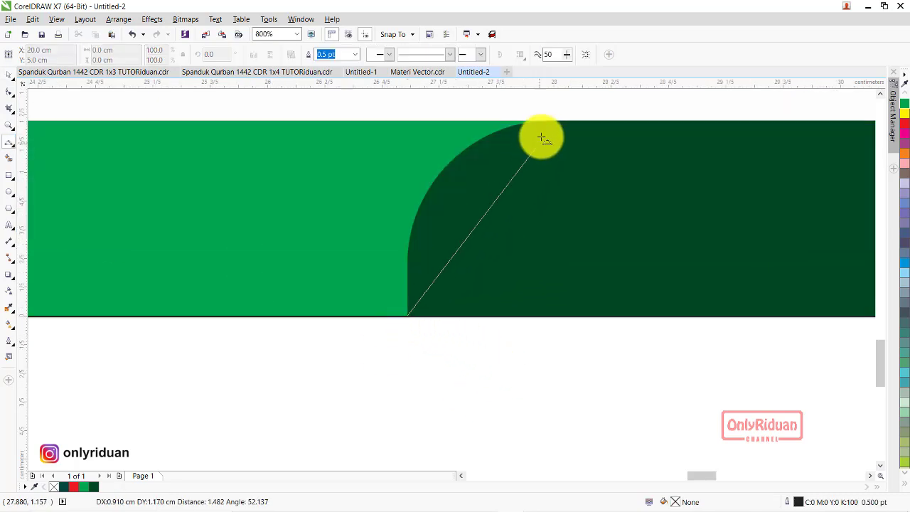
left_click(452, 182)
left_click_drag(544, 122, 413, 315)
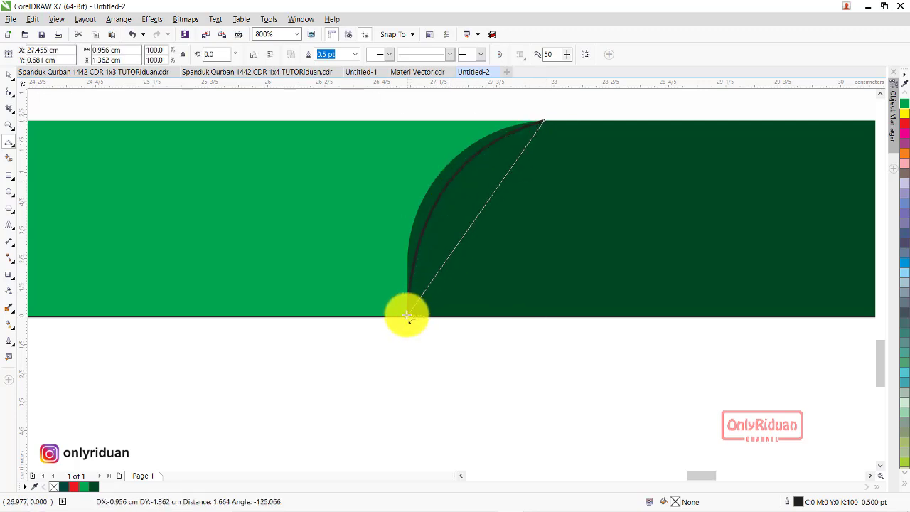
left_click(437, 178)
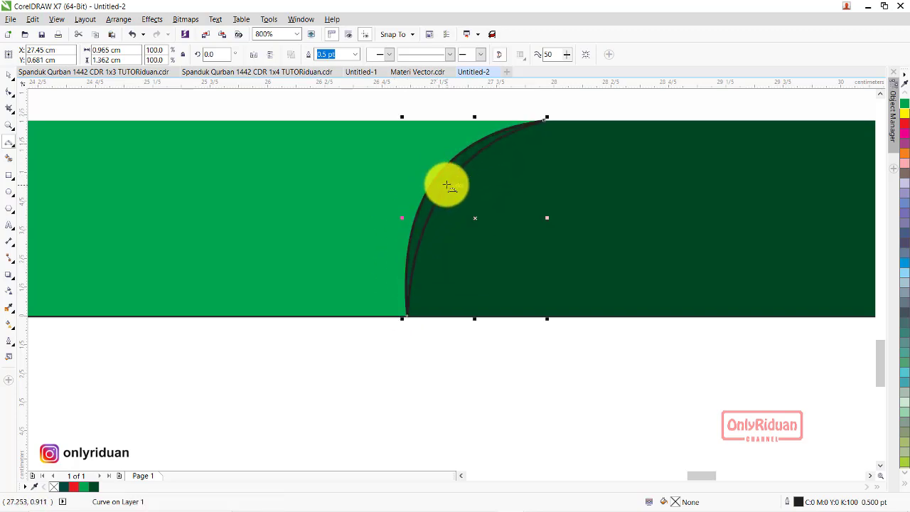
Fill the curved sliver yellow and remove its outline.
left_click(905, 116)
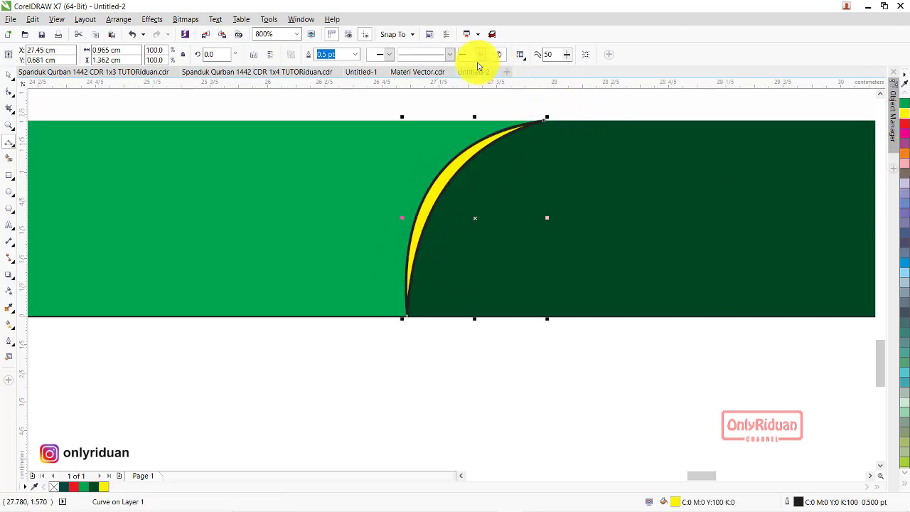
left_click(354, 55)
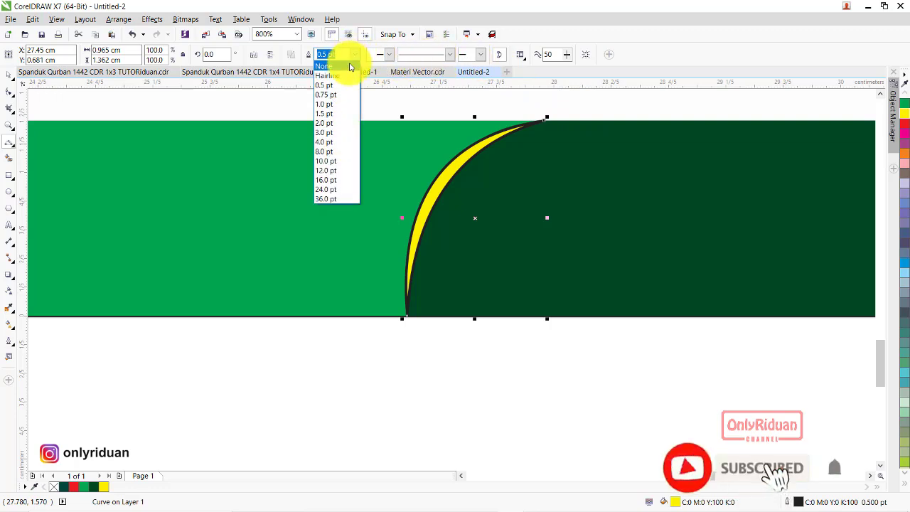
left_click(345, 64)
scroll(560, 171, "down", 1)
scroll(560, 171, "down", 1)
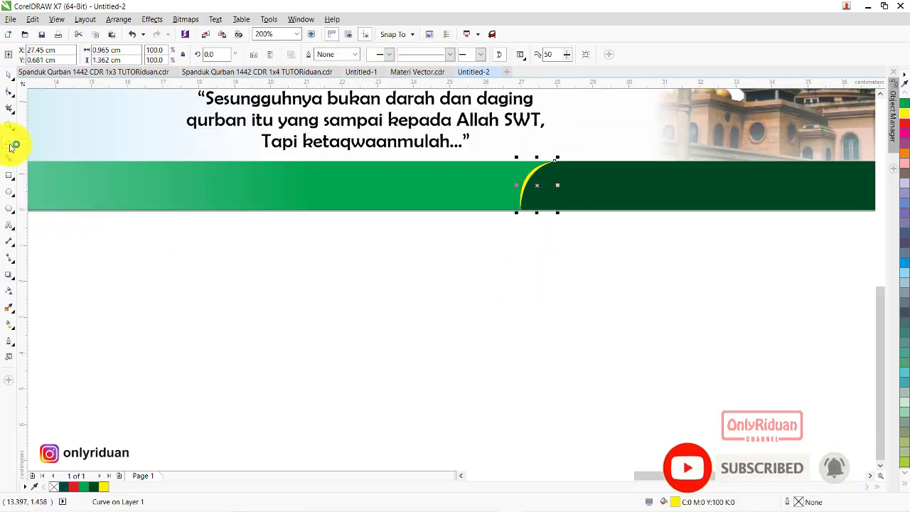
left_click(492, 293)
scroll(494, 295, "down", 1)
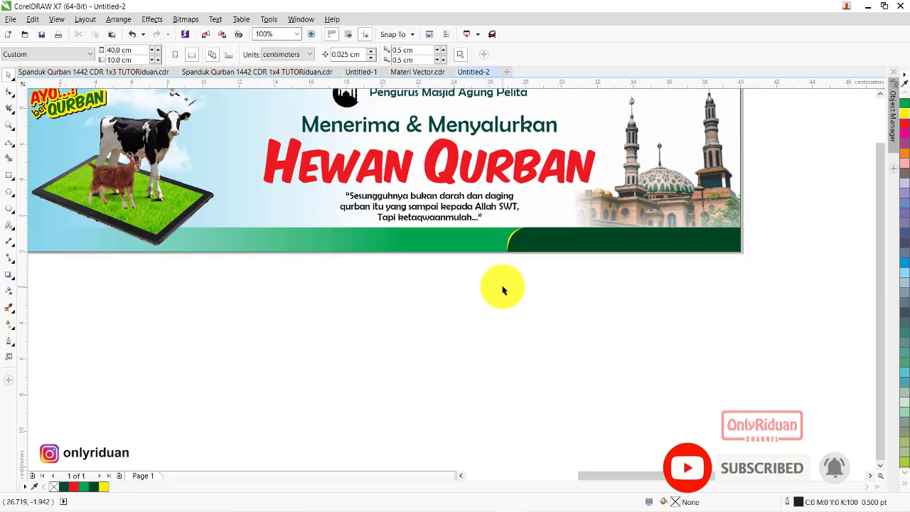
Copy the contact-info row from Materi Vector.cdr onto the banner's dark green block.
left_click(416, 72)
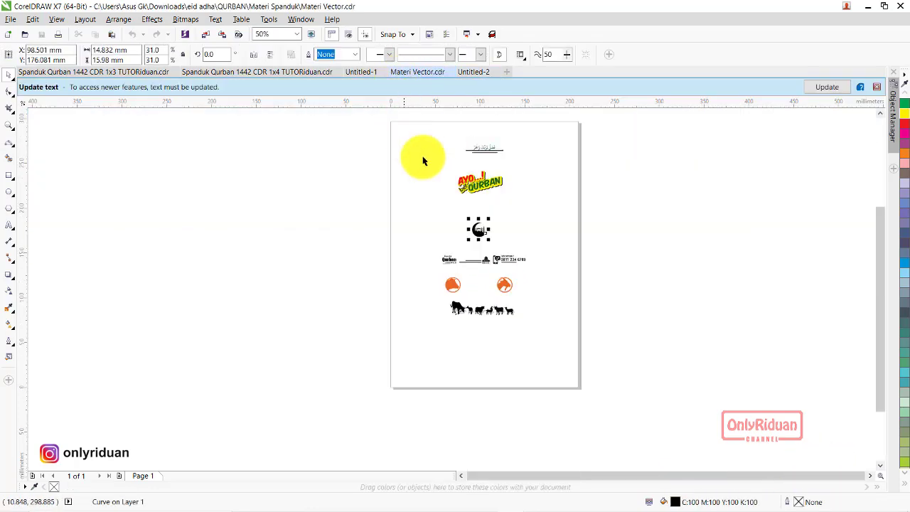
left_click_drag(381, 249, 375, 246)
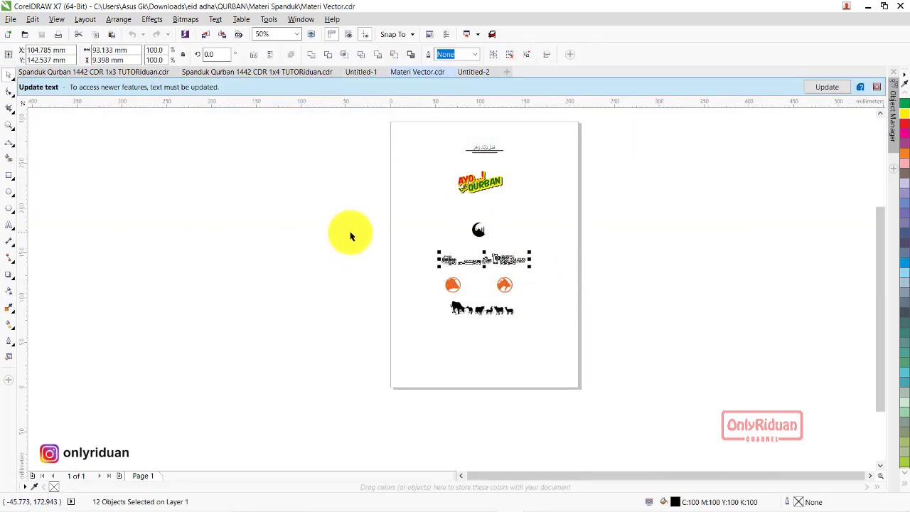
left_click(473, 72)
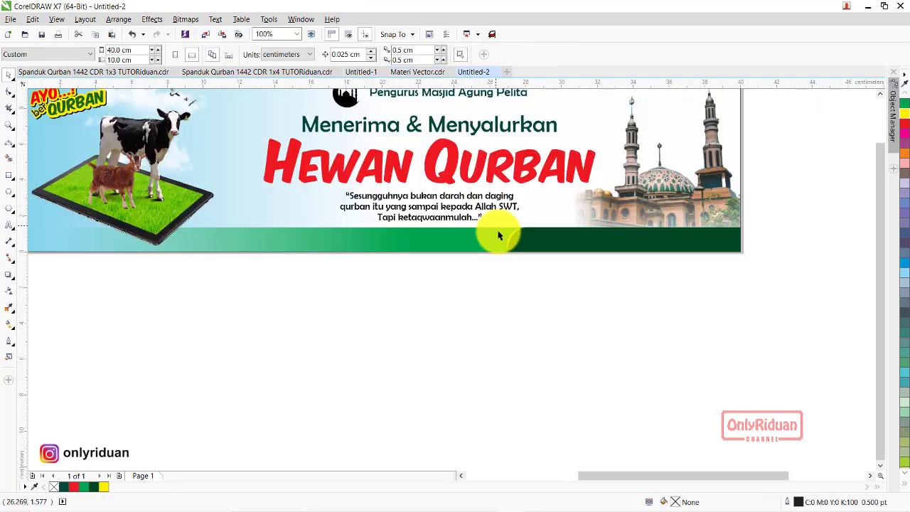
key("ctrl+v")
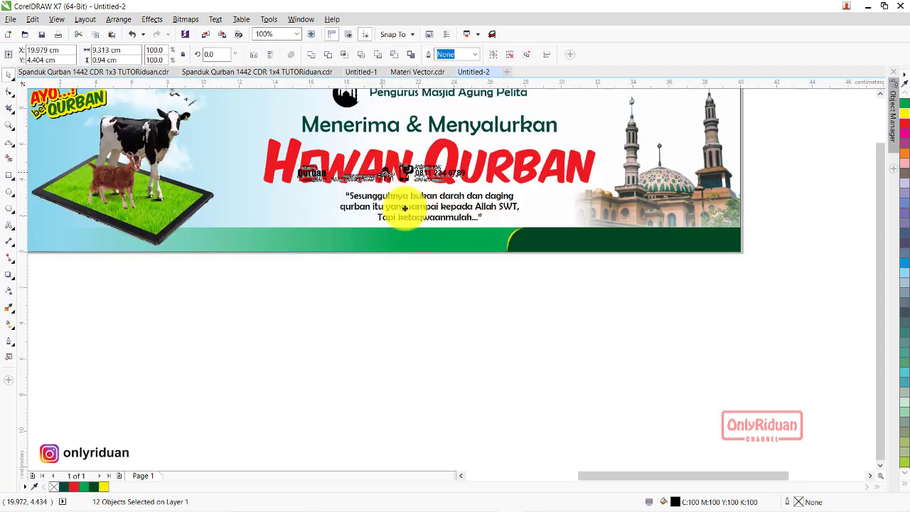
left_click_drag(413, 170, 641, 238)
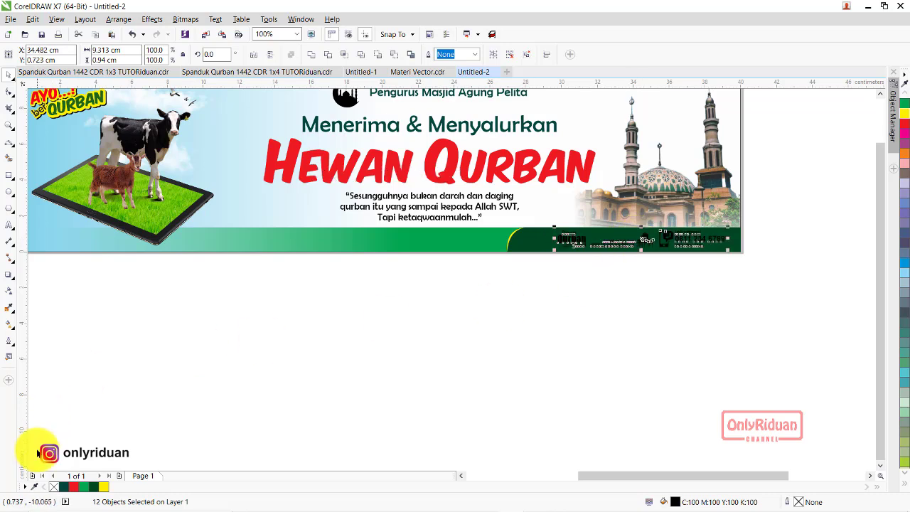
left_click(907, 489)
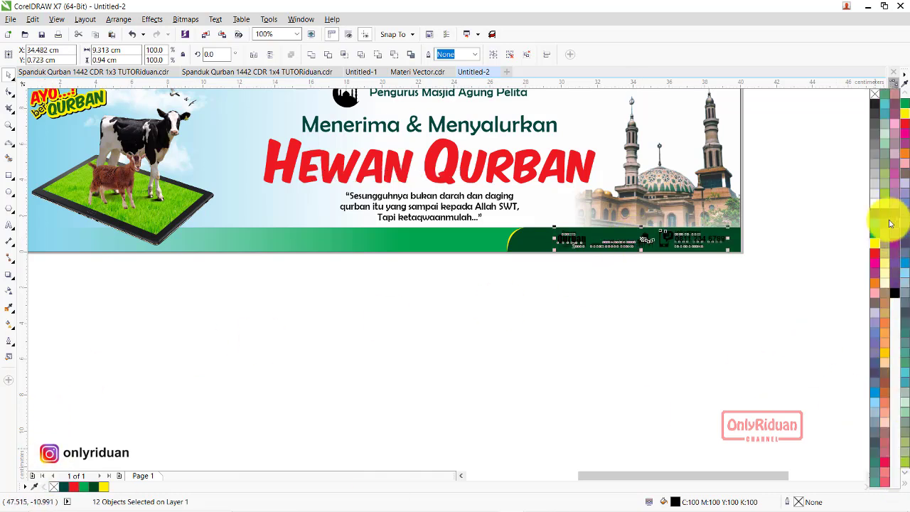
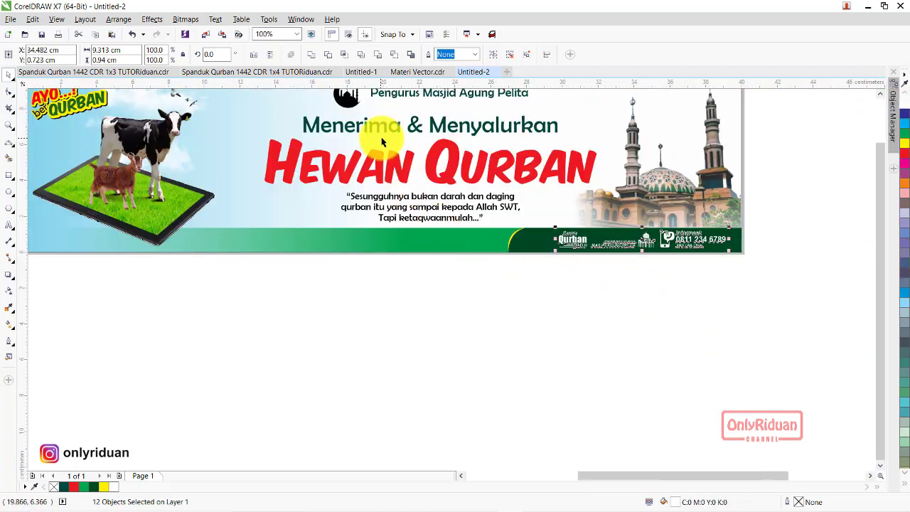
Copy the 'SELAMAT HARI RAYA IDUL ADHA 1442 H | 2021 M' greeting from the 1x4 banner into Untitled-2's green footer.
left_click(298, 72)
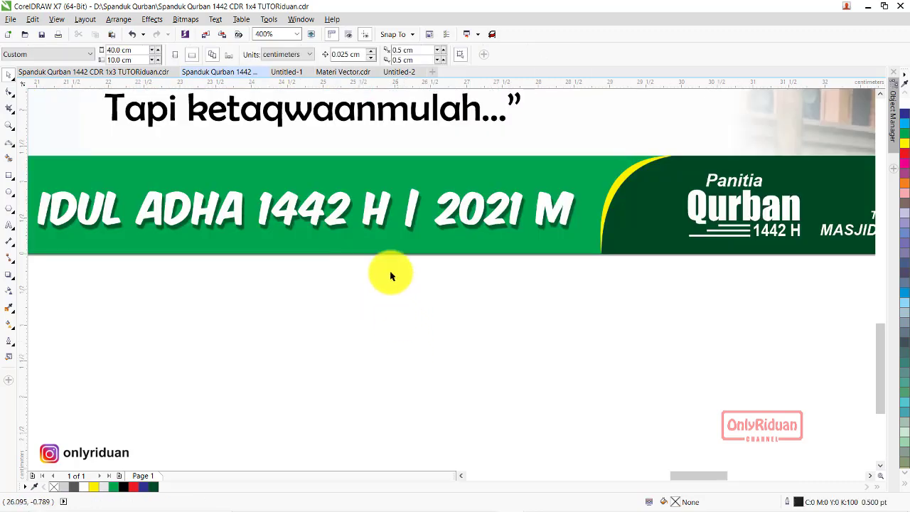
left_click(375, 215)
scroll(174, 258, "down", 2)
scroll(176, 260, "down", 2)
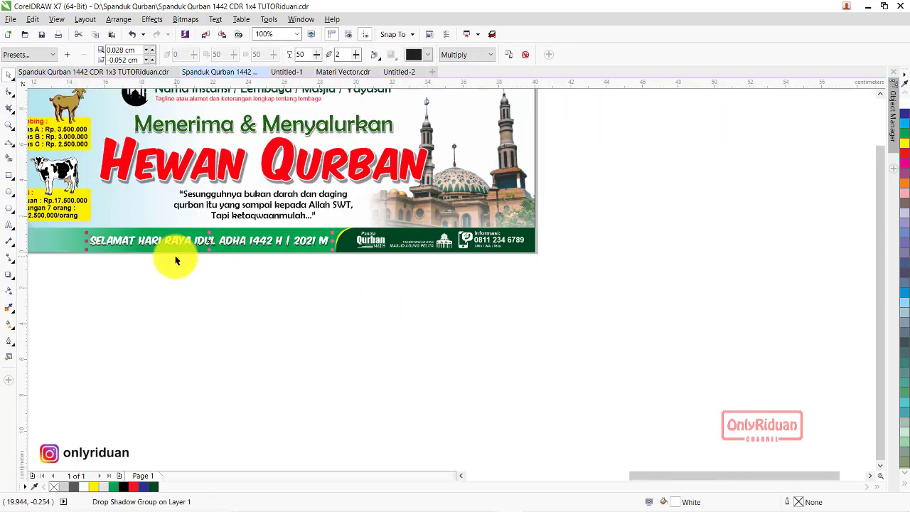
left_click(394, 73)
left_click(456, 235)
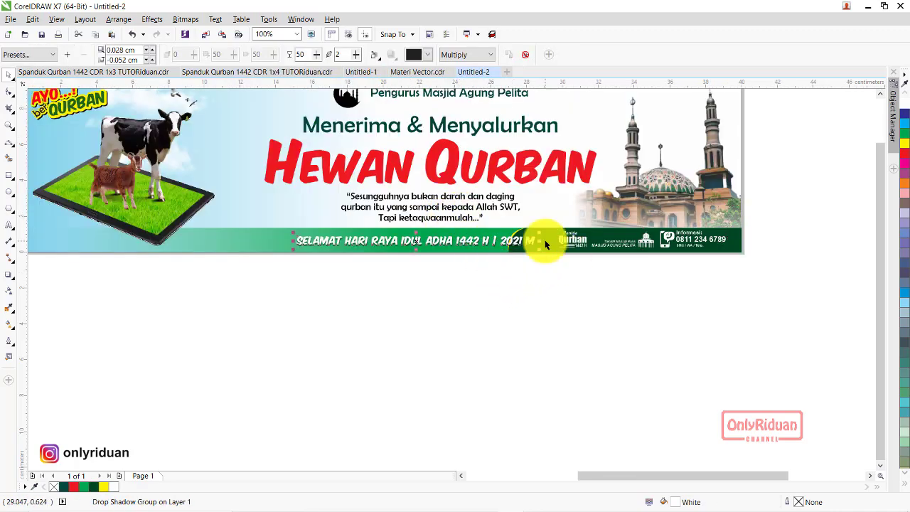
scroll(546, 244, "up", 1)
scroll(552, 246, "down", 1)
left_click(558, 284)
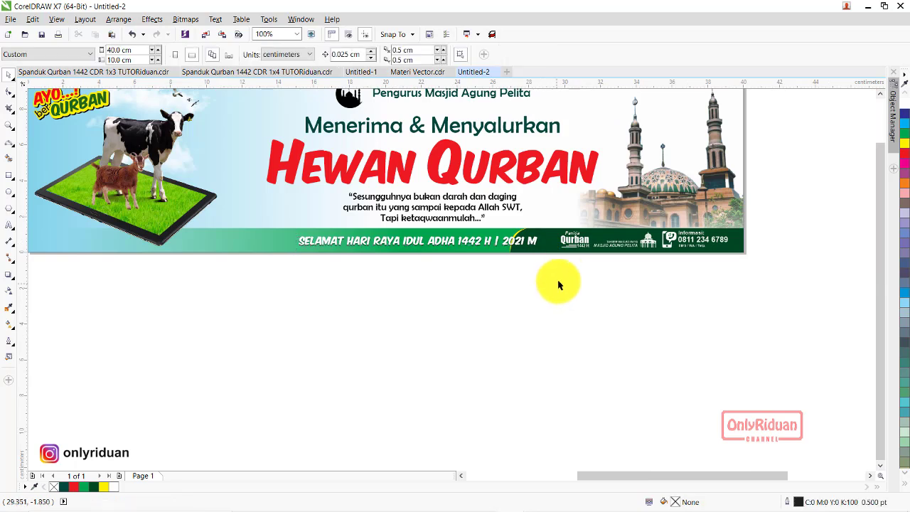
scroll(731, 288, "up", 1)
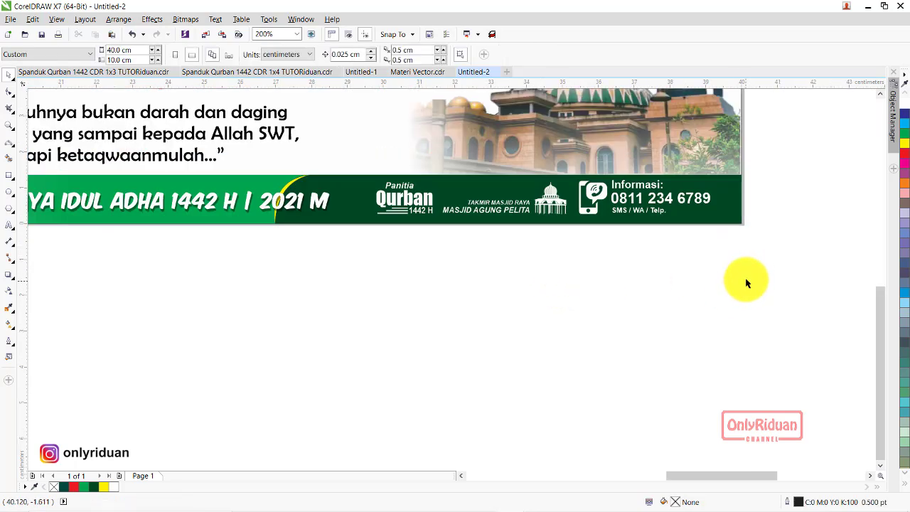
Slide the dark green contact panel and the yellow curve to the right.
left_click(733, 200)
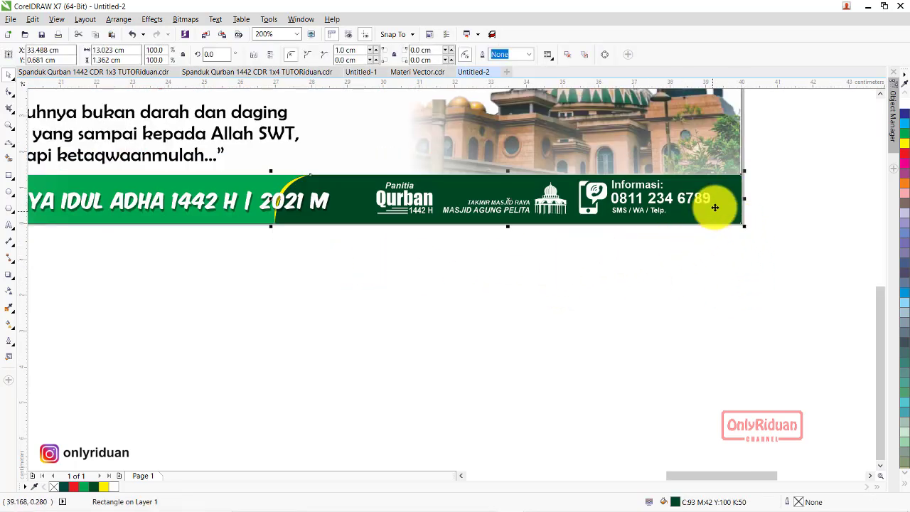
left_click_drag(348, 200, 404, 200)
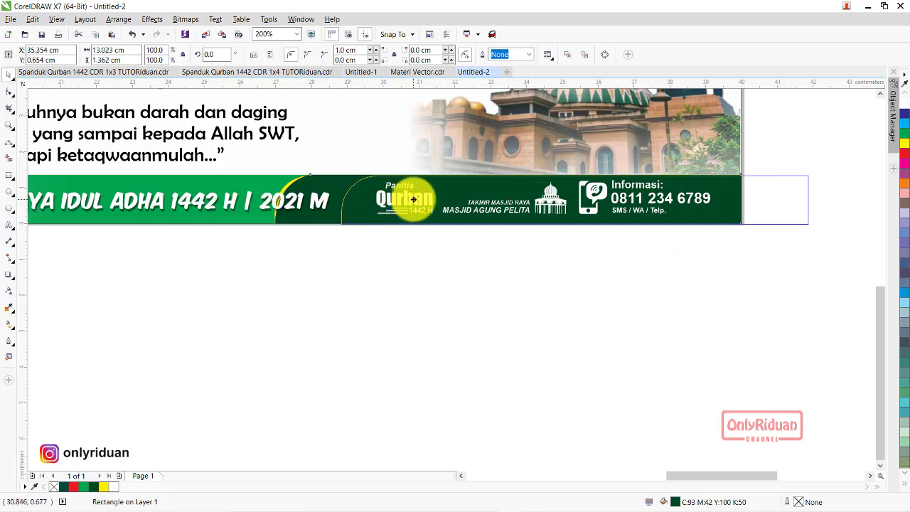
left_click_drag(418, 199, 418, 200)
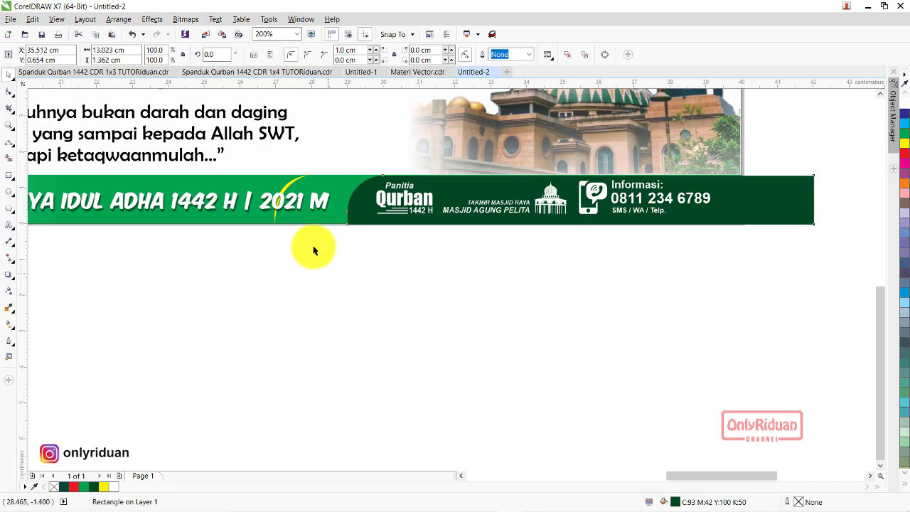
left_click(292, 181)
mouse_move(309, 175)
left_mouse_down()
mouse_move(391, 182)
mouse_move(384, 180)
left_mouse_up()
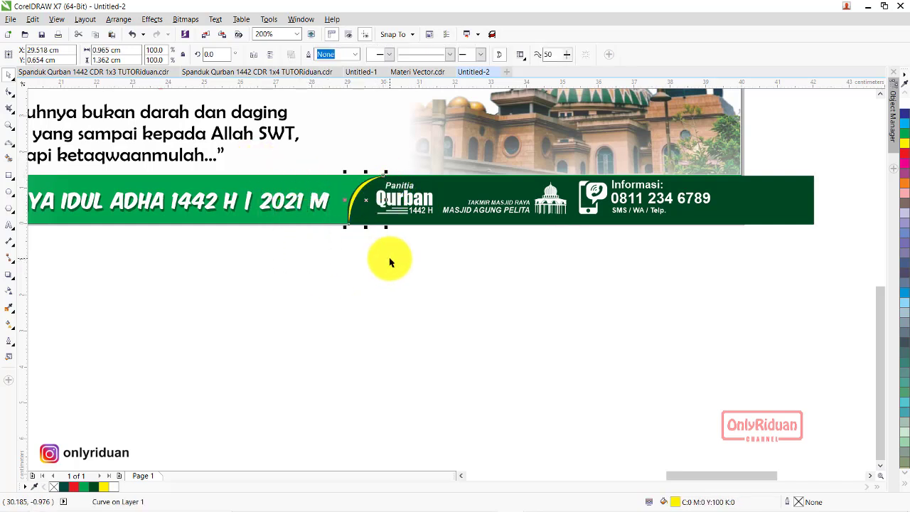
Trim the dark green contact panel so it ends at the banner's 40 cm right edge.
left_click(725, 199)
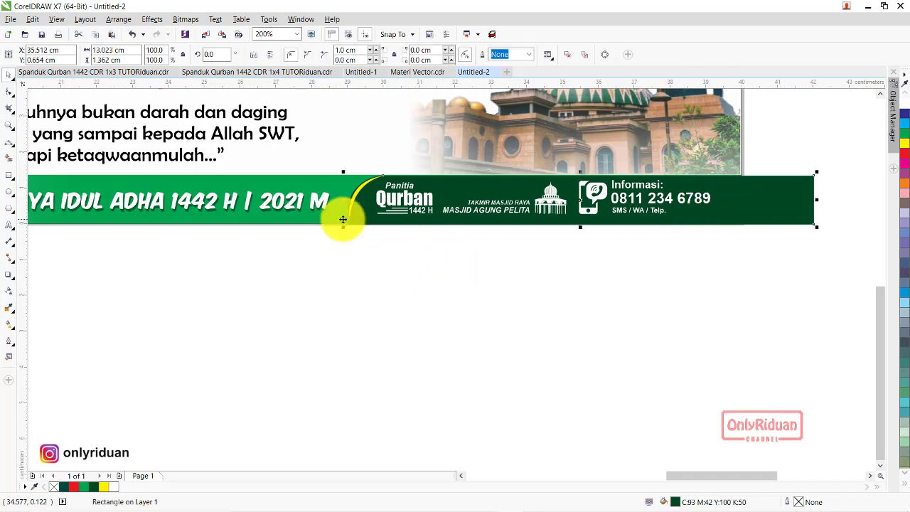
left_click(276, 184, "shift")
left_click(329, 296)
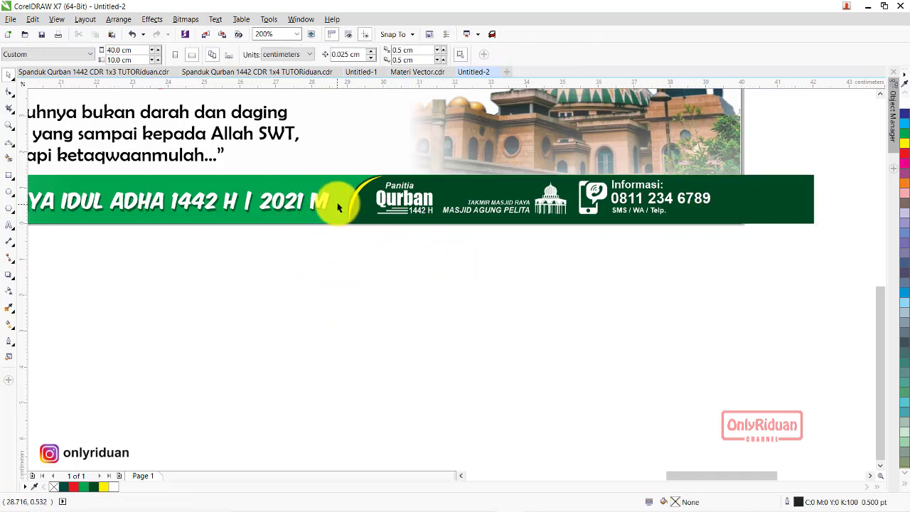
scroll(346, 196, "up", 1)
left_click(372, 195)
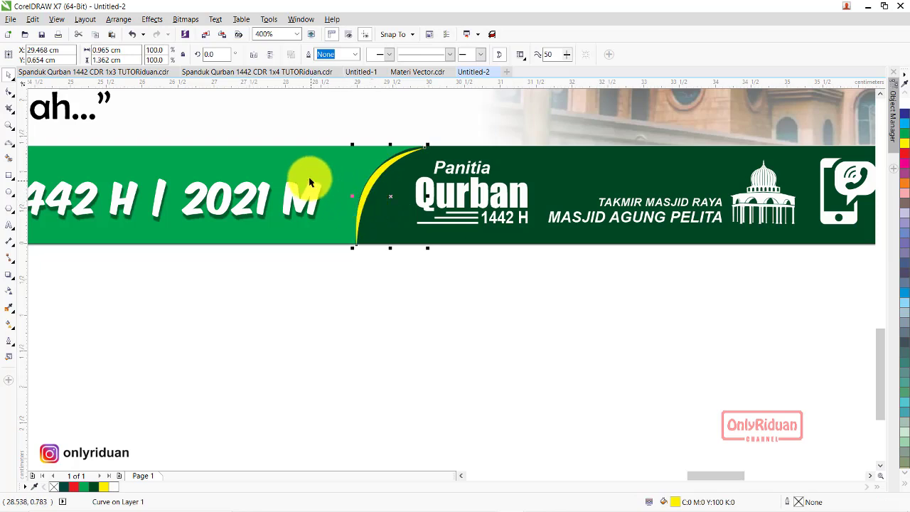
left_click(306, 154, "shift")
scroll(364, 313, "down", 1)
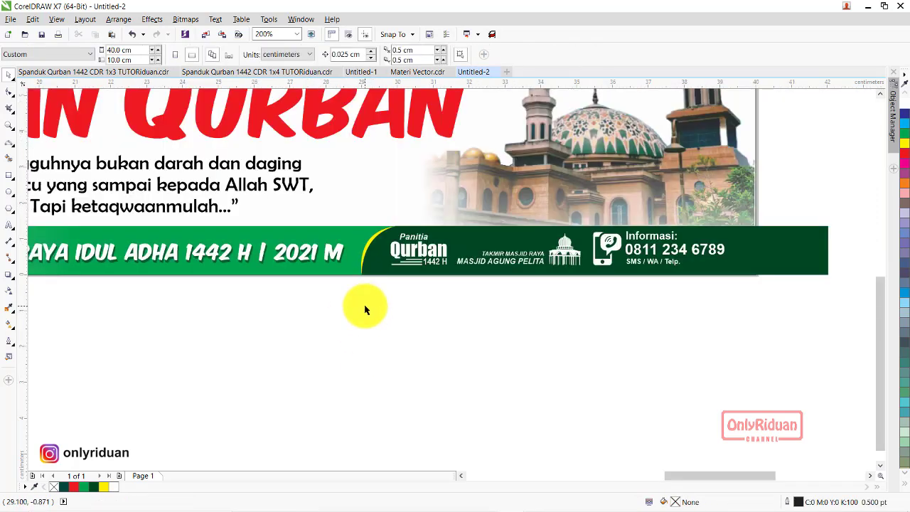
left_click(782, 250)
left_click_drag(832, 250, 760, 232)
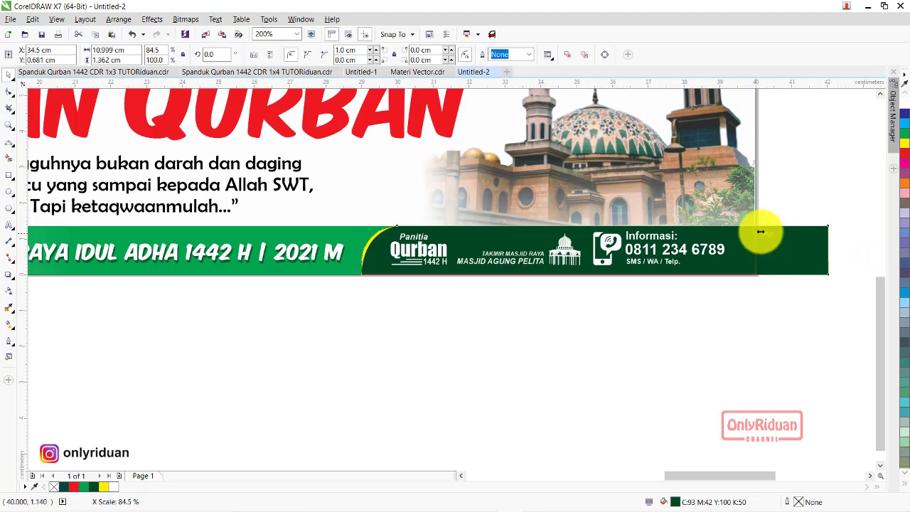
left_click(745, 309)
scroll(746, 308, "down", 2)
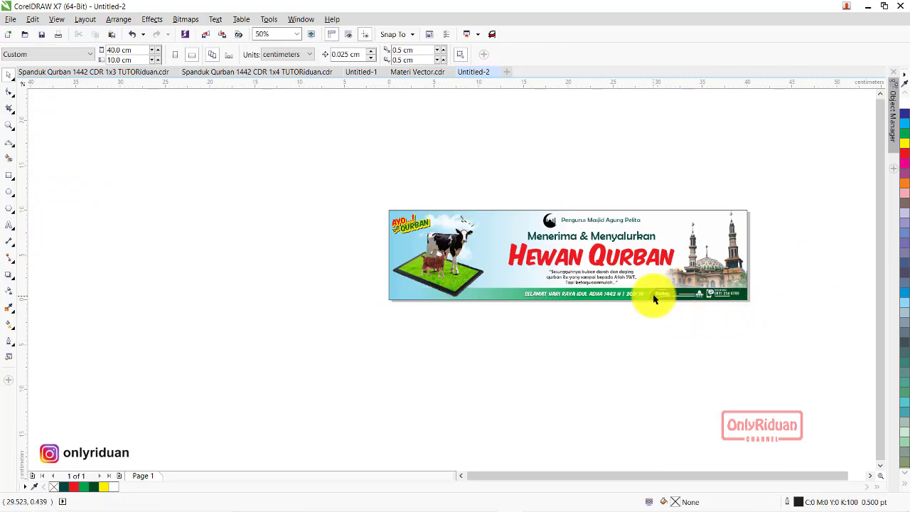
Check the 1x4 banner's layout, including its yellow Kambing price box, for comparison.
scroll(654, 299, "up", 1)
scroll(538, 319, "up", 1)
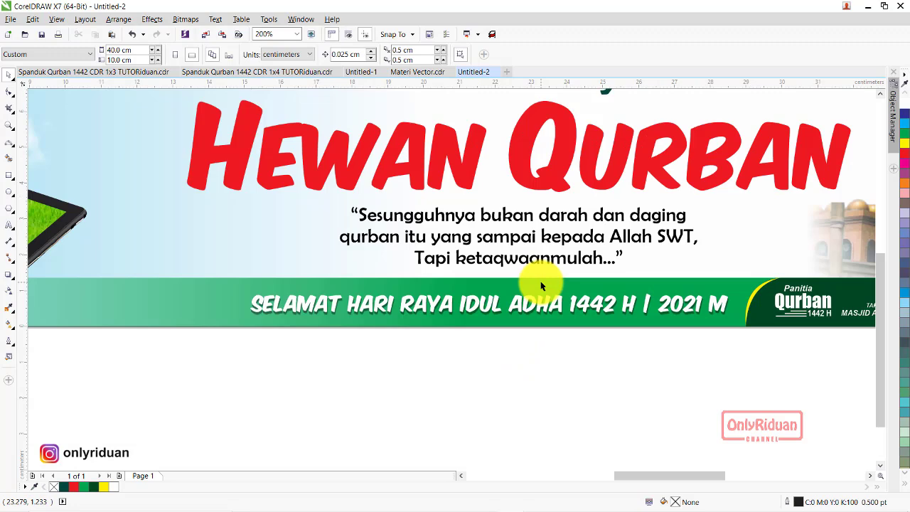
scroll(542, 286, "down", 1)
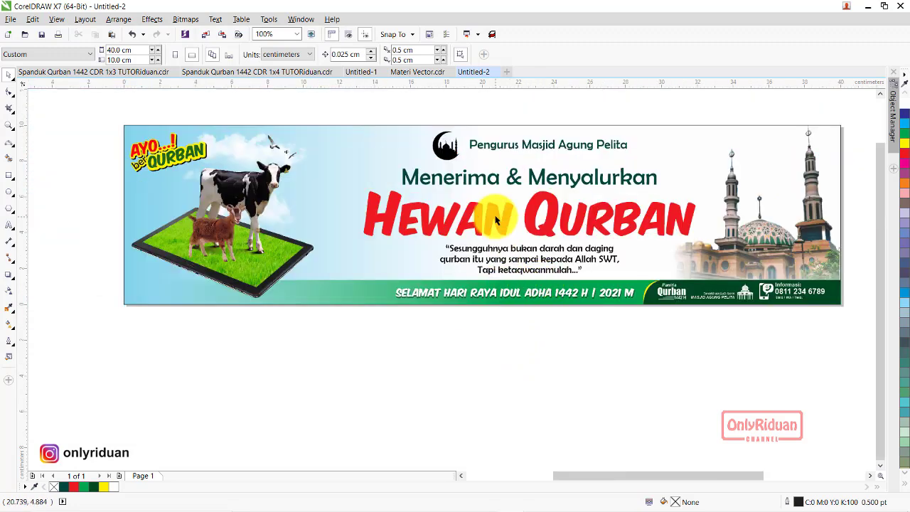
left_click(242, 74)
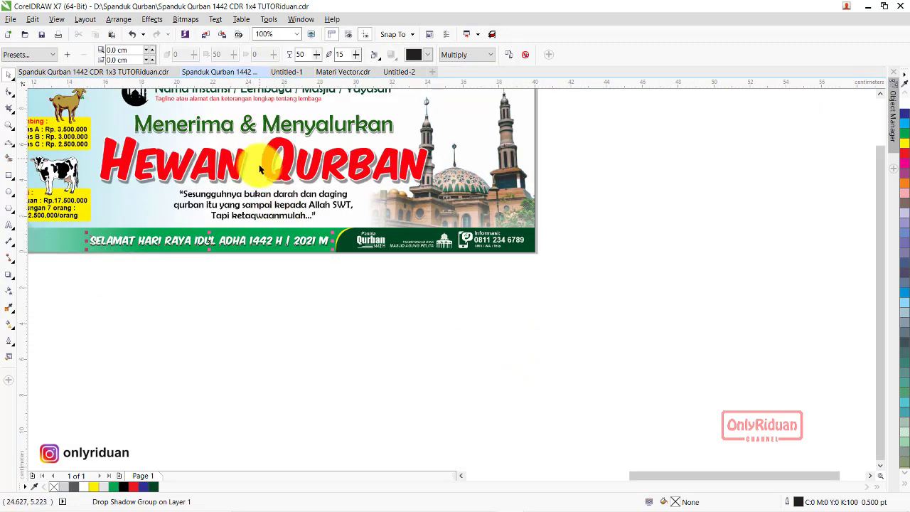
scroll(357, 186, "down", 1)
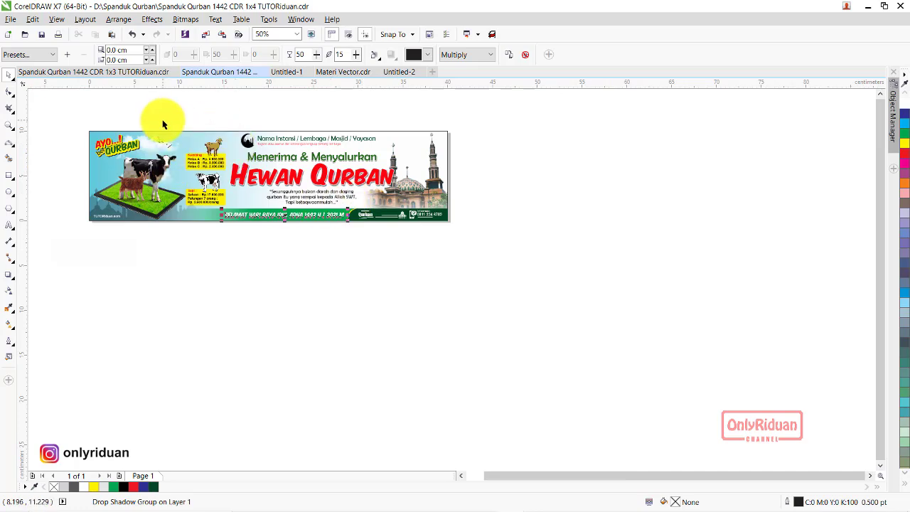
scroll(197, 149, "up", 1)
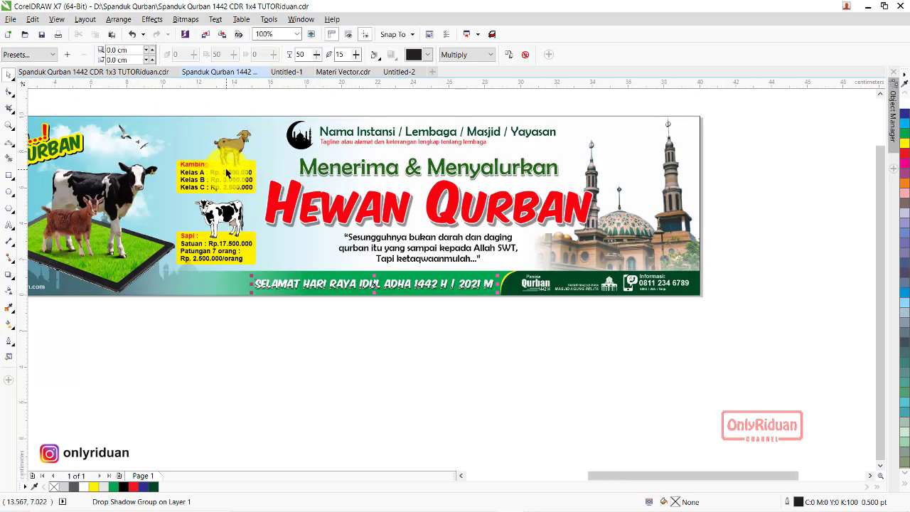
scroll(226, 173, "up", 1)
left_click(283, 175)
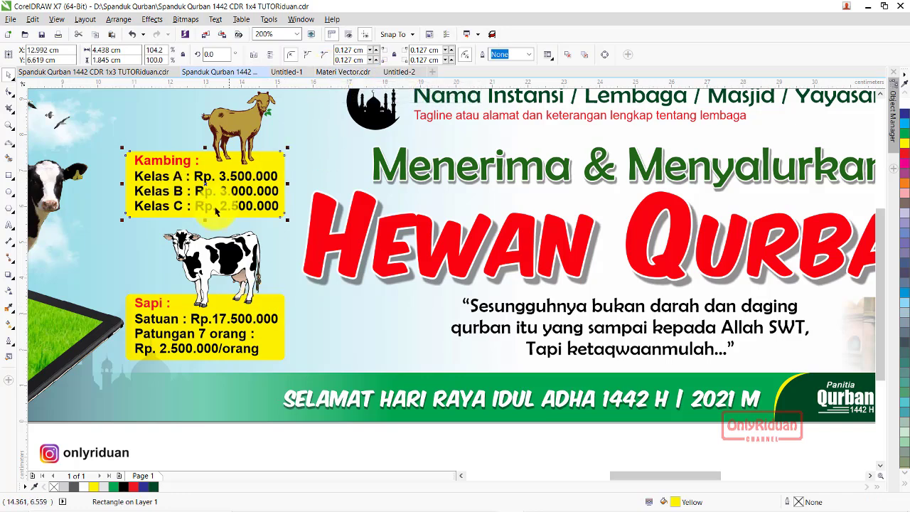
left_click(396, 72)
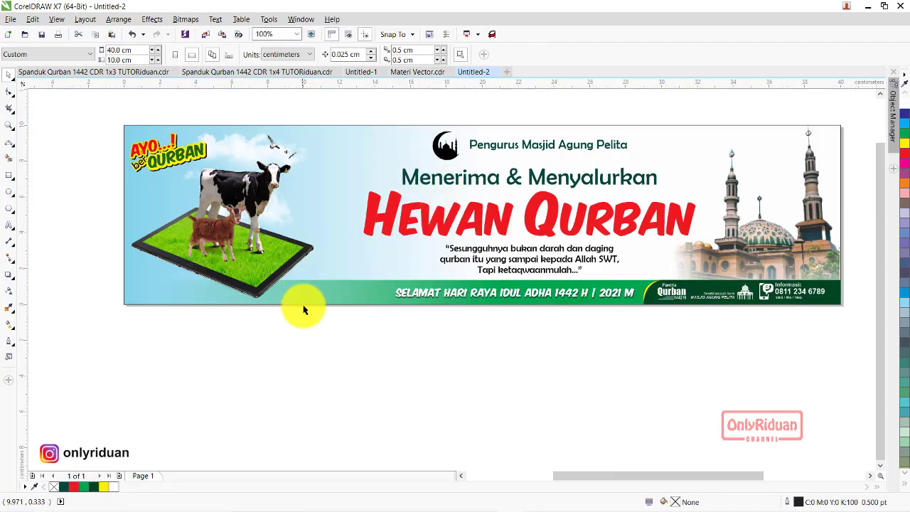
Scale the cow, goat and grass tablet group down to about 87.7% (8.9 cm wide).
scroll(320, 184, "up", 2)
scroll(326, 179, "down", 1)
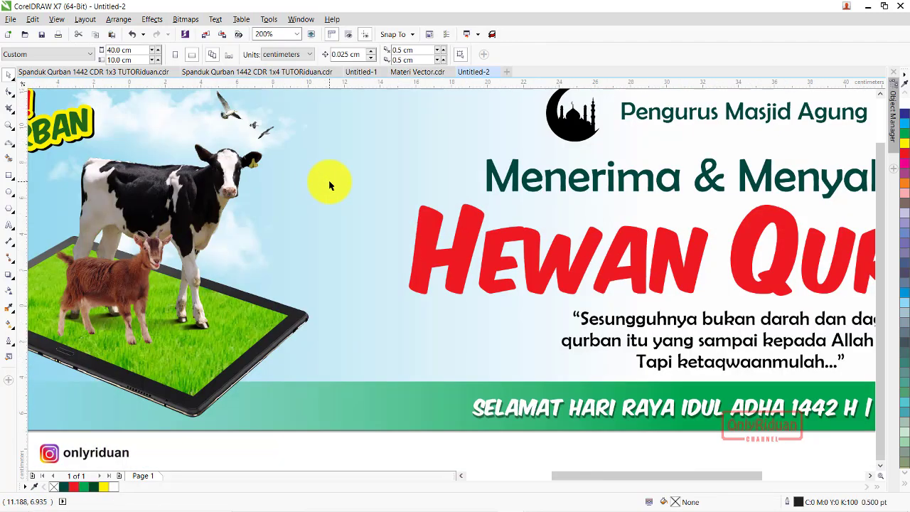
scroll(325, 183, "down", 1)
mouse_move(343, 347)
left_mouse_down()
mouse_move(126, 177)
mouse_move(116, 156)
left_mouse_up()
mouse_move(323, 156)
left_mouse_down()
mouse_move(301, 153)
mouse_move(299, 172)
left_mouse_up()
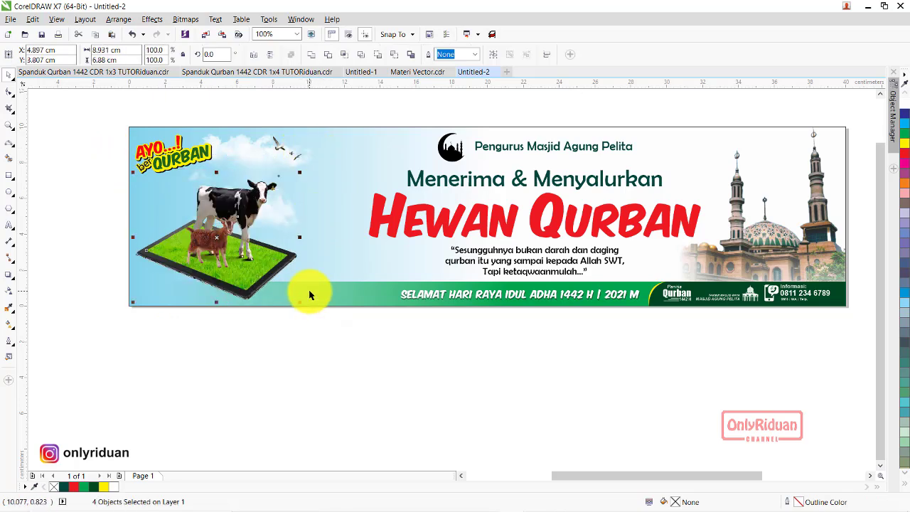
Draw a rounded rectangle in the sky to the right of the cow.
left_click(10, 175)
scroll(320, 184, "up", 1)
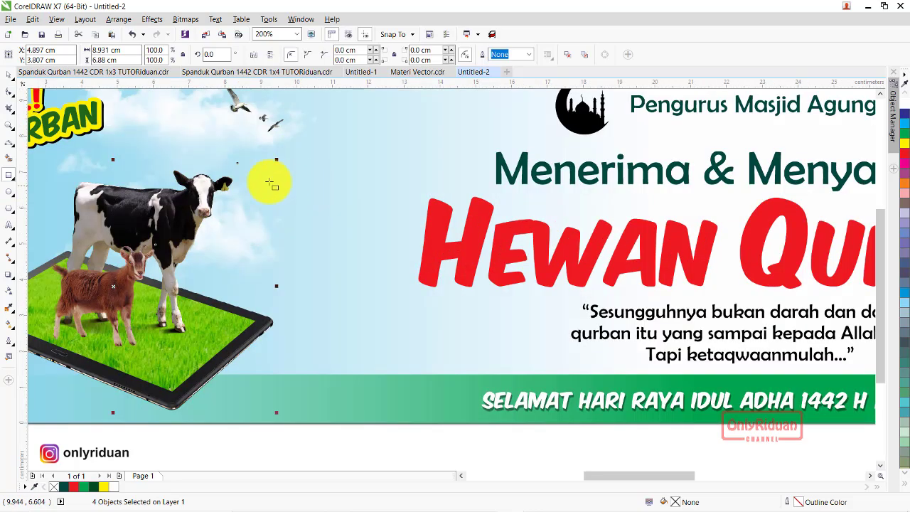
mouse_move(266, 169)
left_mouse_down()
mouse_move(410, 232)
mouse_move(402, 232)
left_mouse_up()
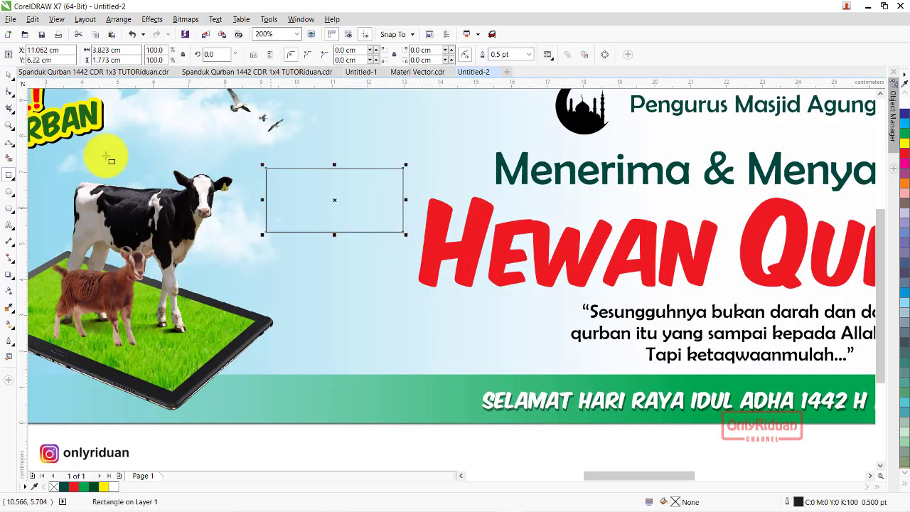
left_click(9, 91)
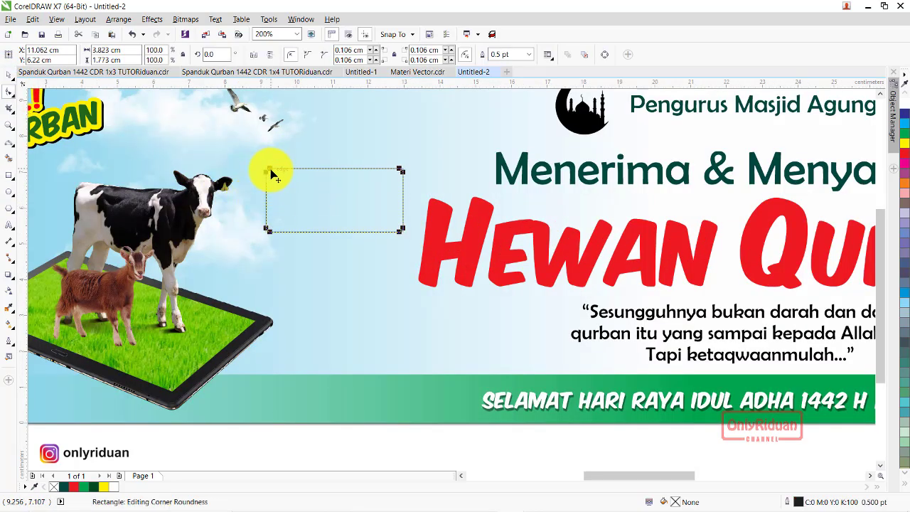
left_click(9, 74)
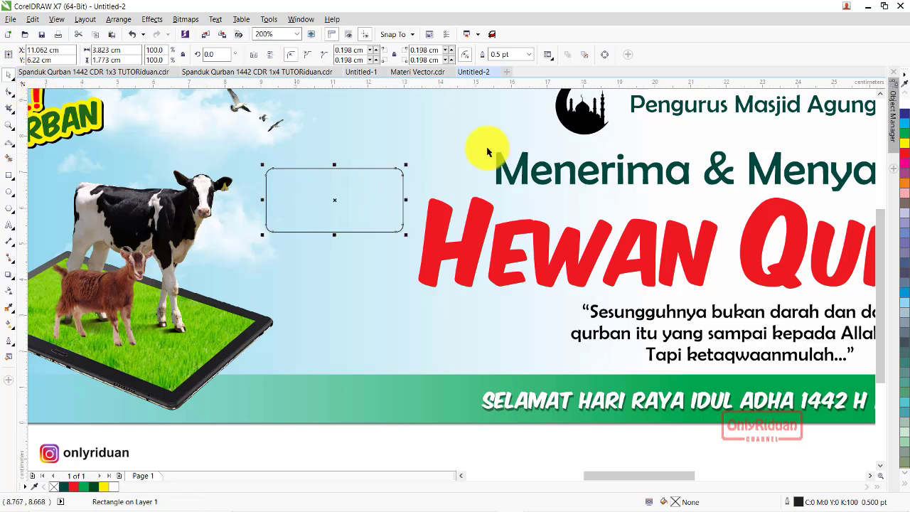
Select the Kambing price text on the 1x4 Qurban banner for copying.
left_click(337, 207)
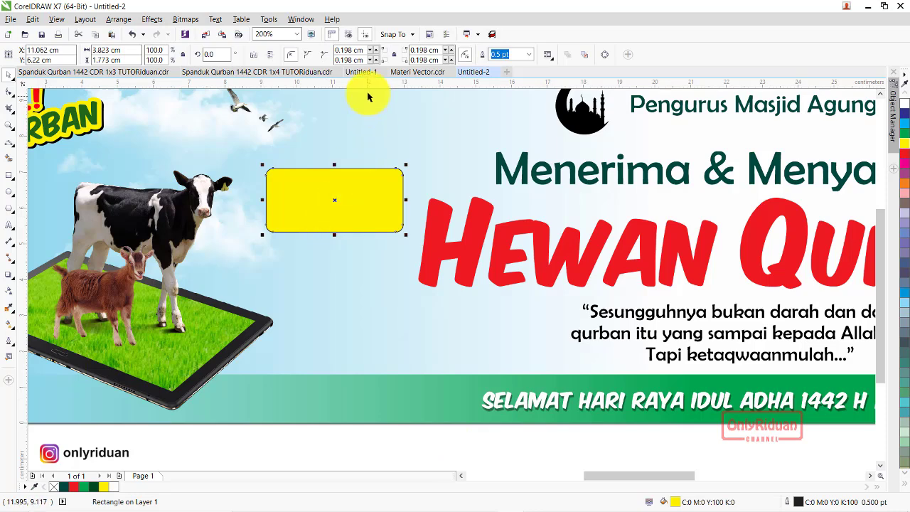
left_click(293, 73)
left_click(241, 190)
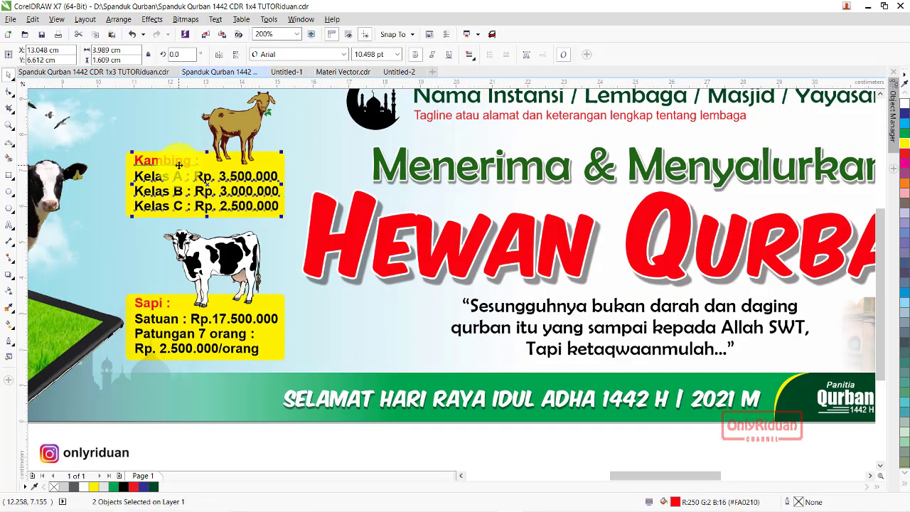
Paste the Kambing price text onto the yellow rectangle and widen the rectangle to fit.
left_click(396, 72)
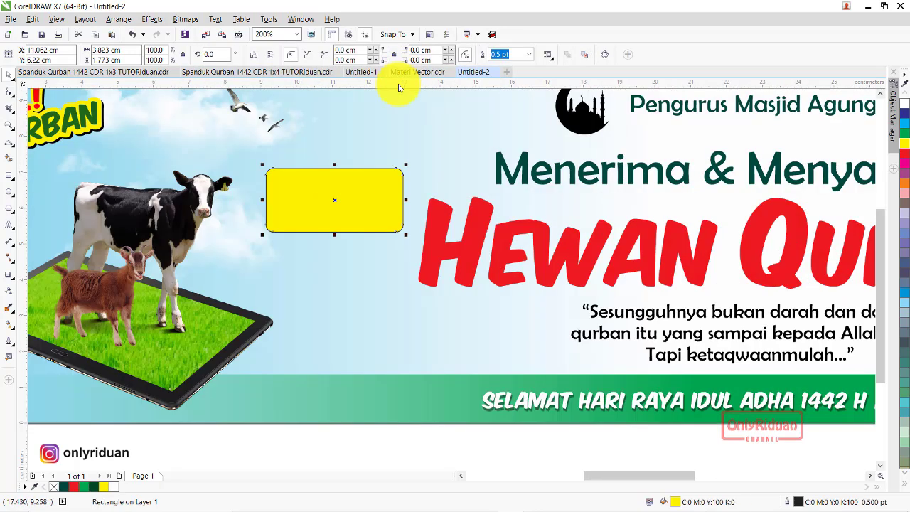
key("ctrl+v")
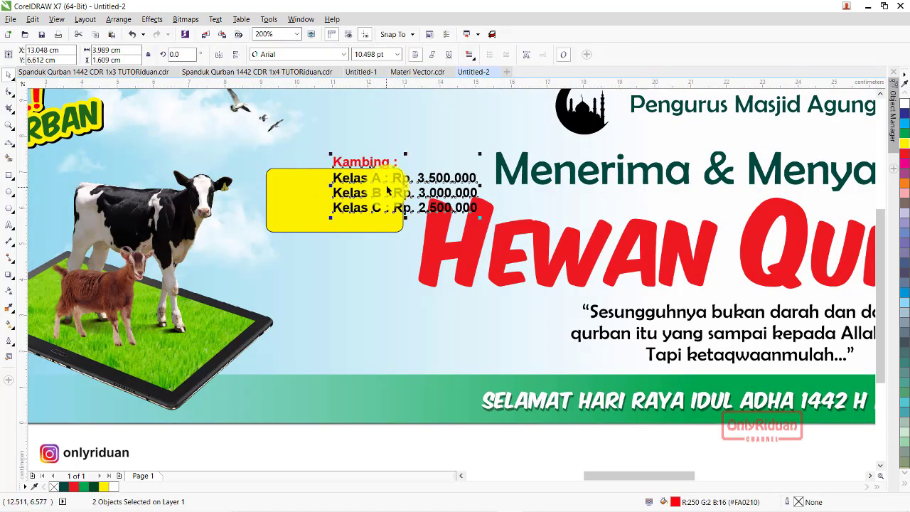
left_click_drag(404, 188, 359, 209)
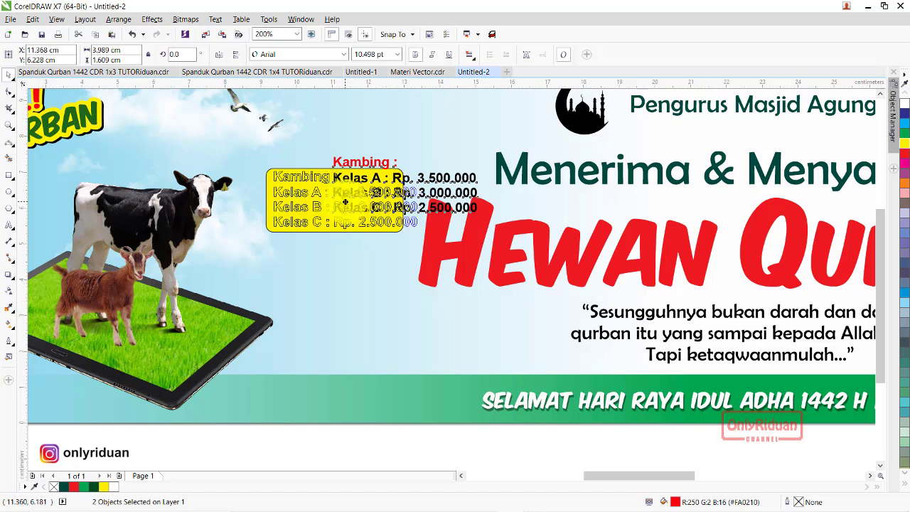
left_click(383, 175)
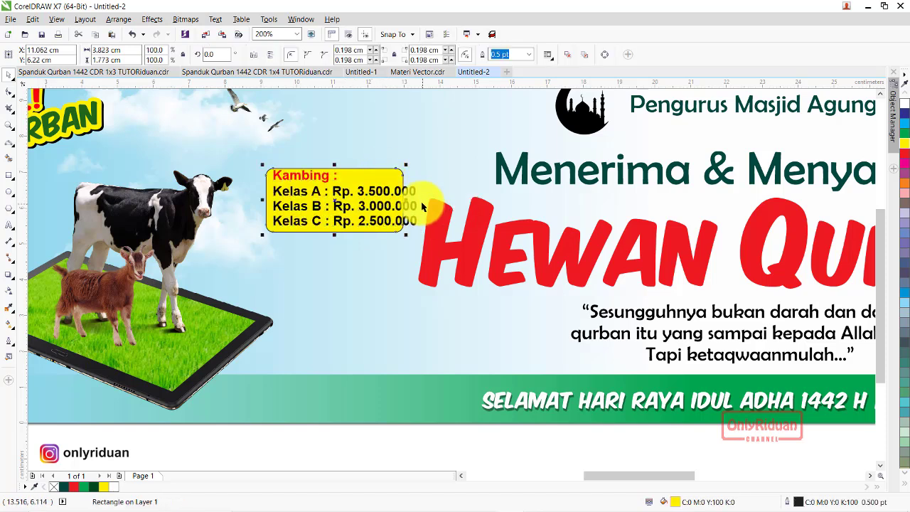
left_click_drag(405, 203, 426, 212)
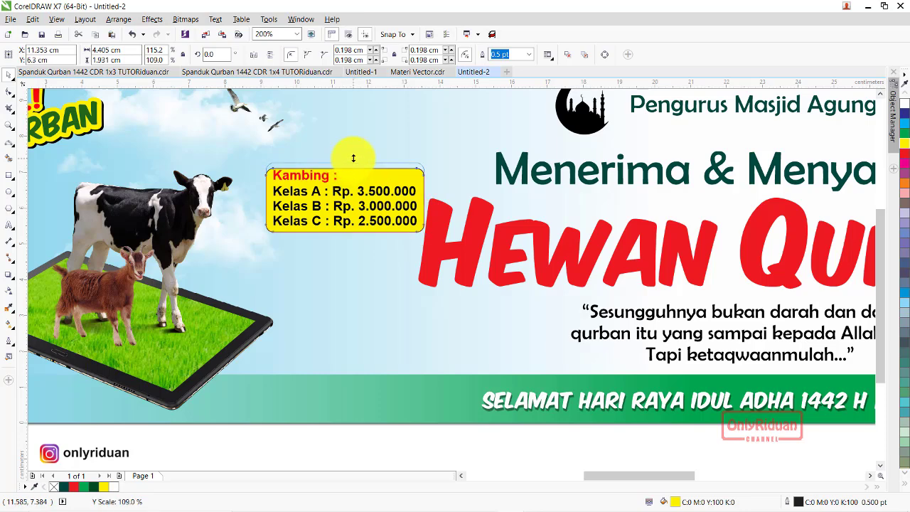
scroll(357, 164, "down", 3)
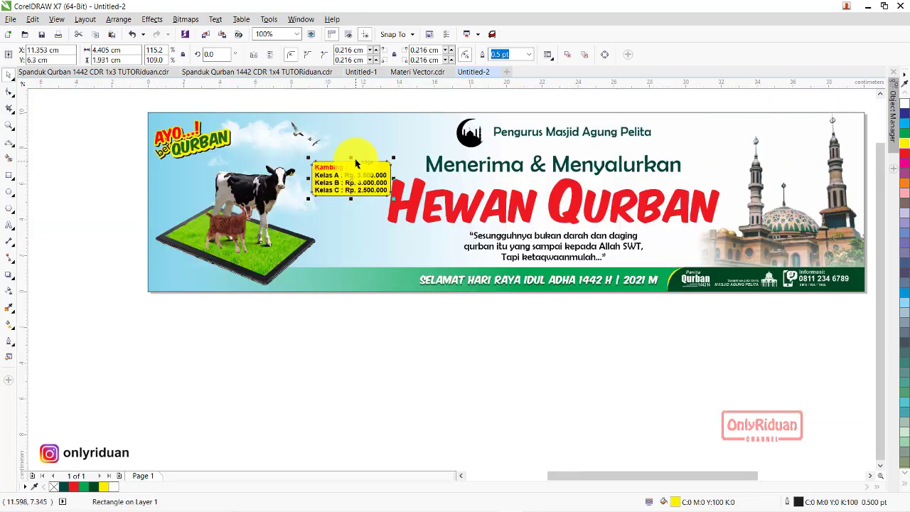
scroll(355, 159, "up", 3)
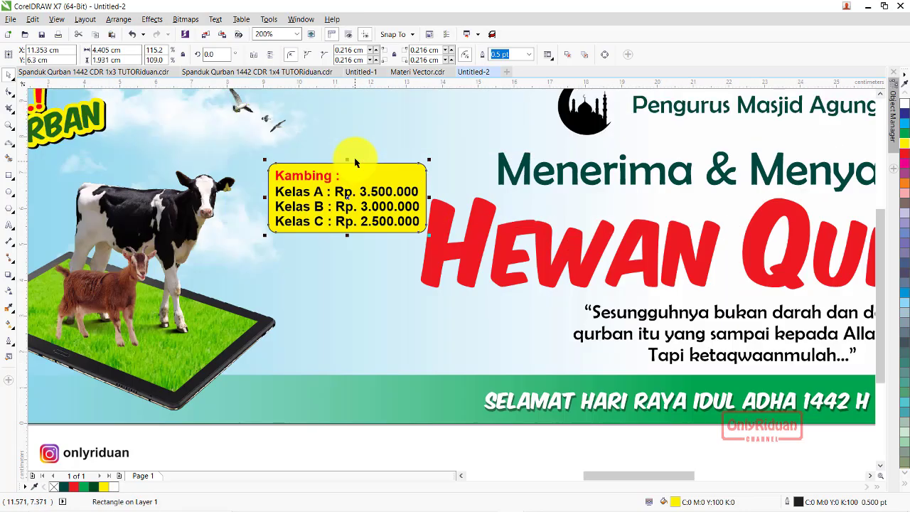
Copy the Sapi price box group from the 1x4 banner and place it below the Kambing box.
left_click(303, 73)
scroll(263, 313, "down", 2)
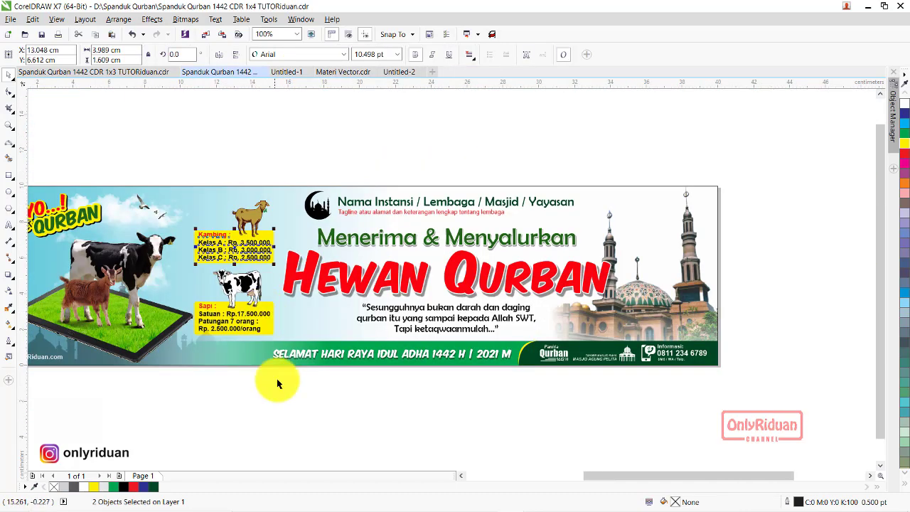
left_click_drag(278, 380, 186, 294)
key("ctrl+c")
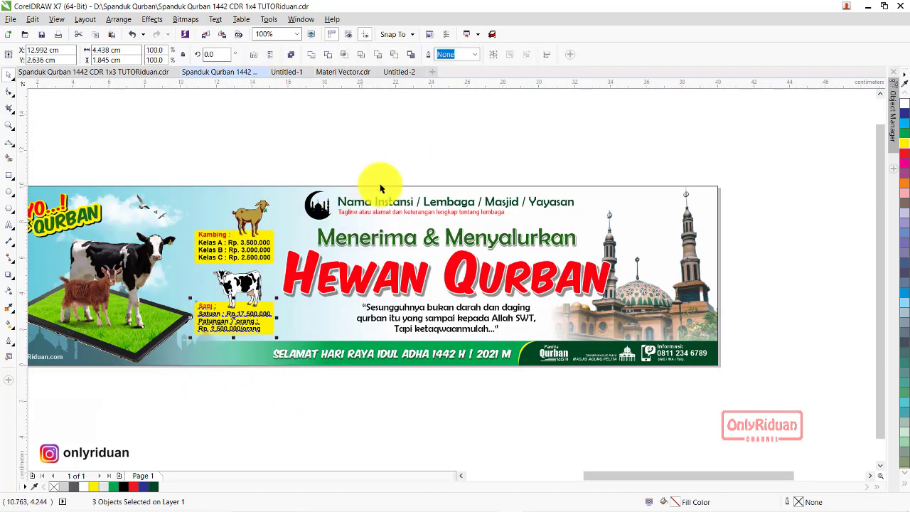
left_click(395, 72)
key("ctrl+v")
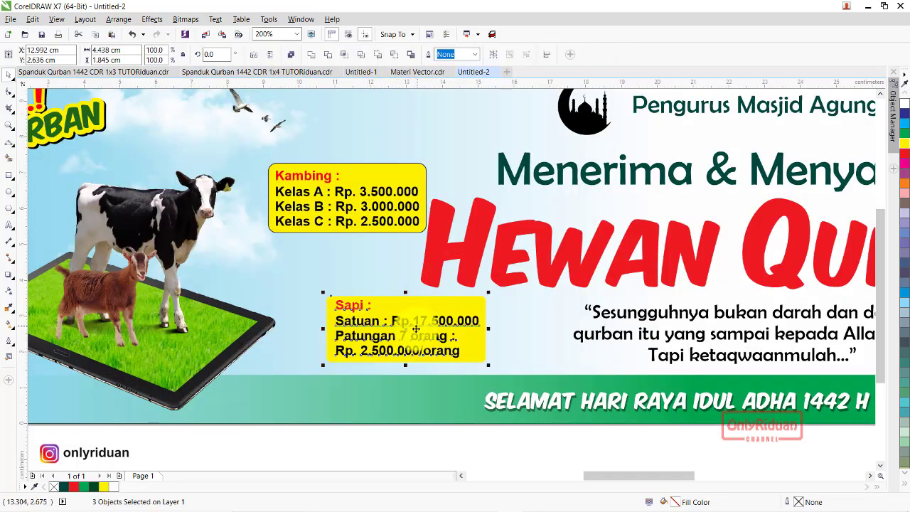
left_click_drag(410, 333, 357, 309)
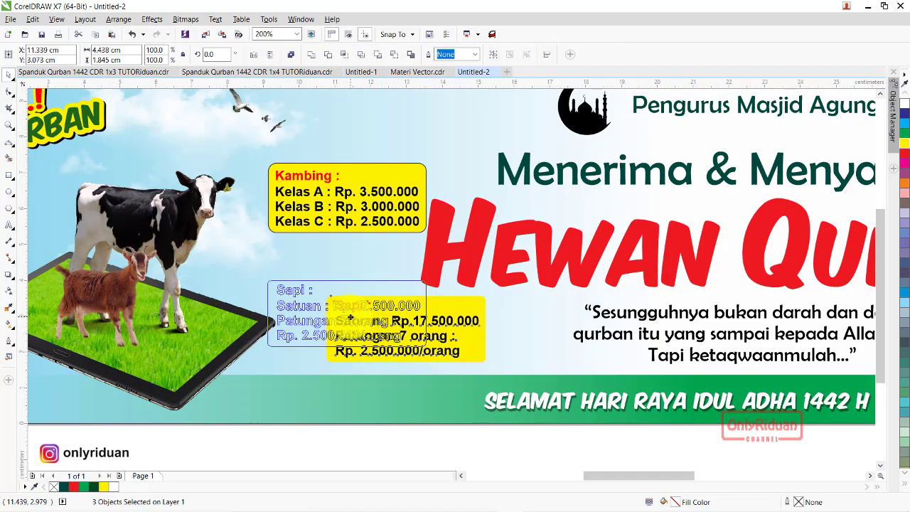
Set the Kambing yellow rectangle's outline width to None.
scroll(357, 309, "down", 1)
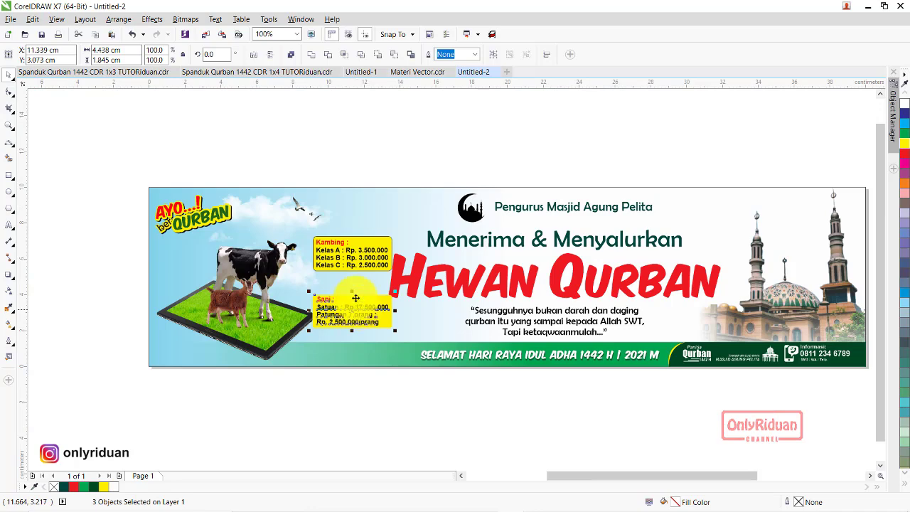
scroll(362, 243, "up", 1)
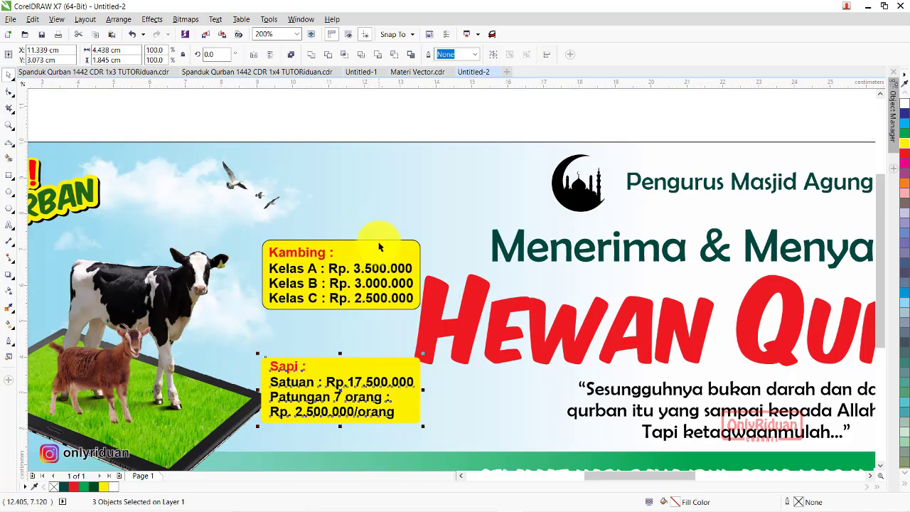
left_click(379, 246)
left_click(529, 54)
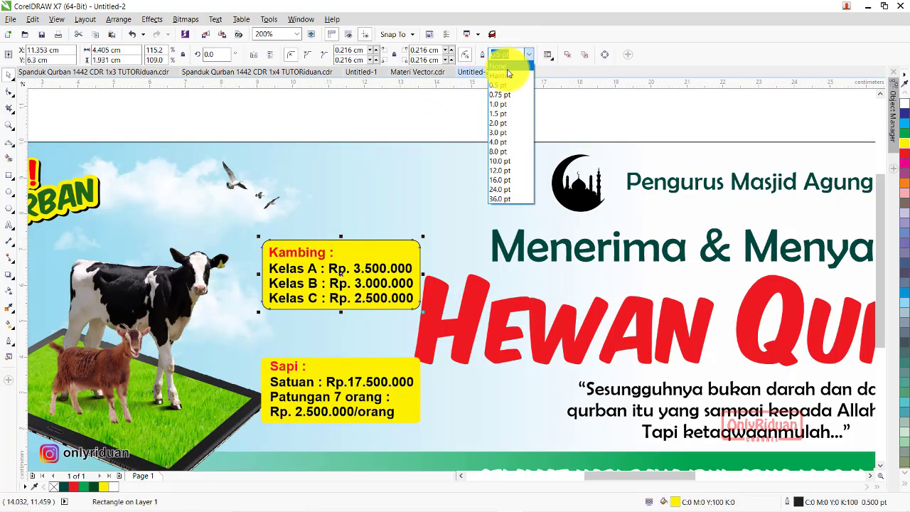
left_click(507, 68)
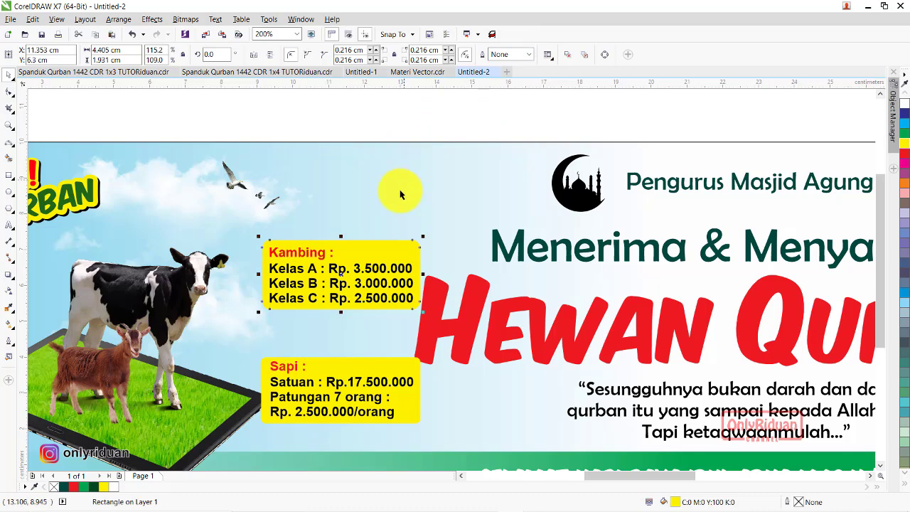
left_click(11, 19)
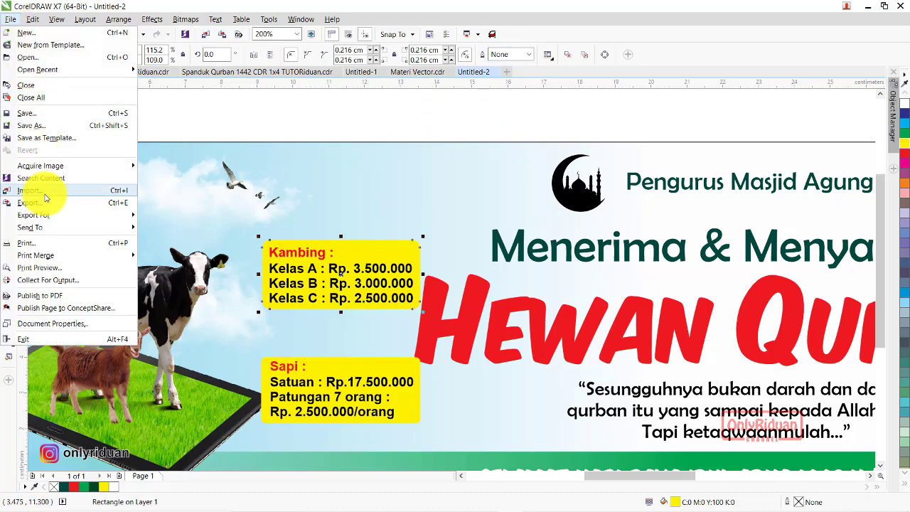
Import the Kartun Sapi and Kartun Kambing cartoon images.
left_click(43, 184)
left_click(421, 351)
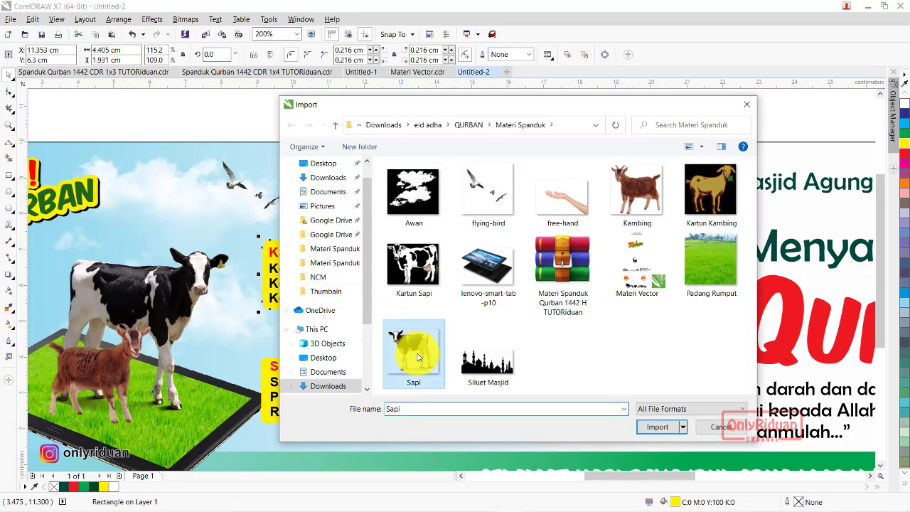
left_click(416, 269)
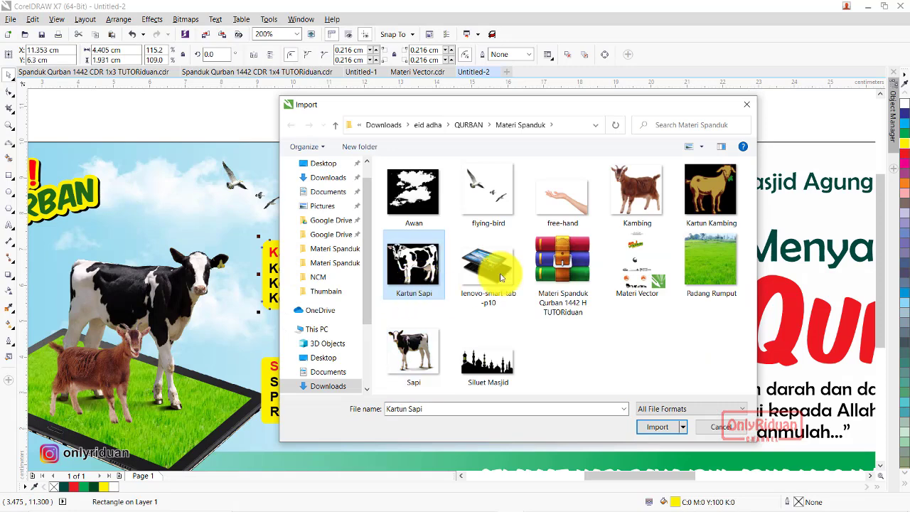
left_click(702, 184, "ctrl")
left_click(651, 426)
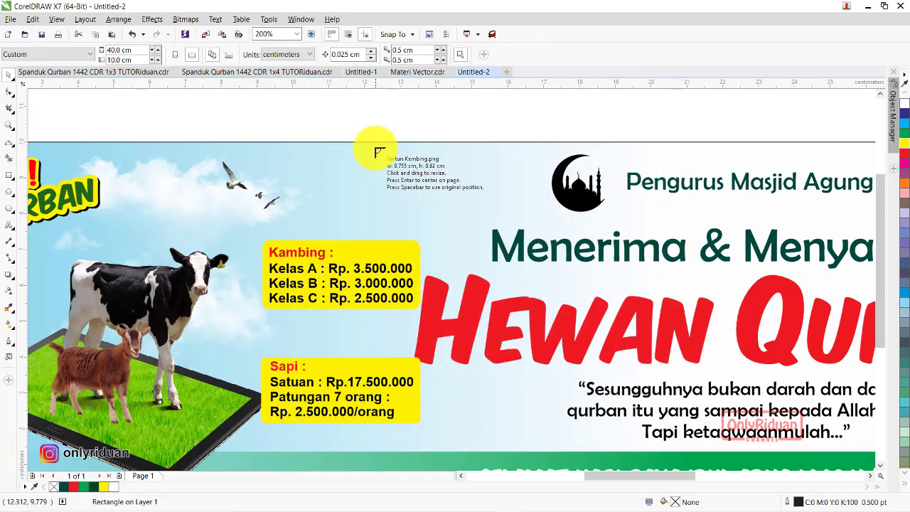
Place and shrink the cartoon cow between the price boxes and the goat above the Kambing box.
left_click_drag(377, 148, 435, 223)
left_click_drag(420, 101, 514, 209)
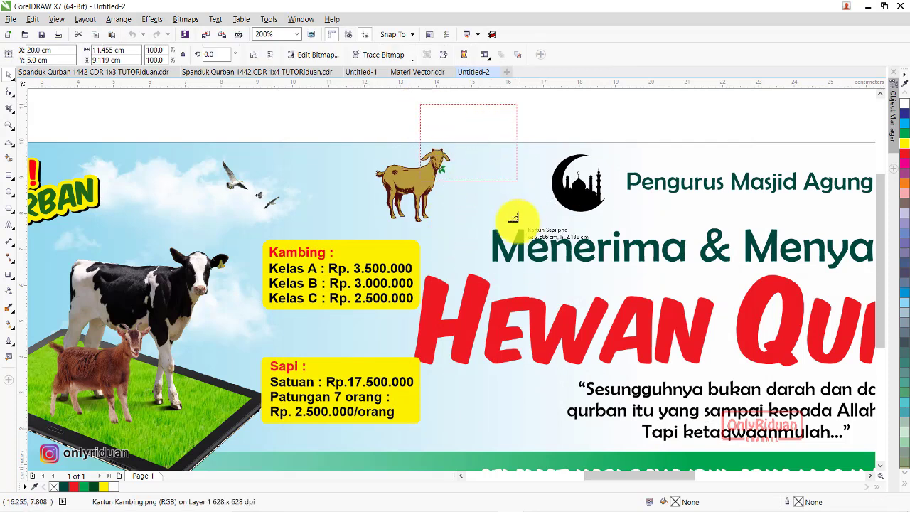
mouse_move(483, 136)
left_mouse_down()
mouse_move(341, 317)
mouse_move(368, 329)
left_mouse_up()
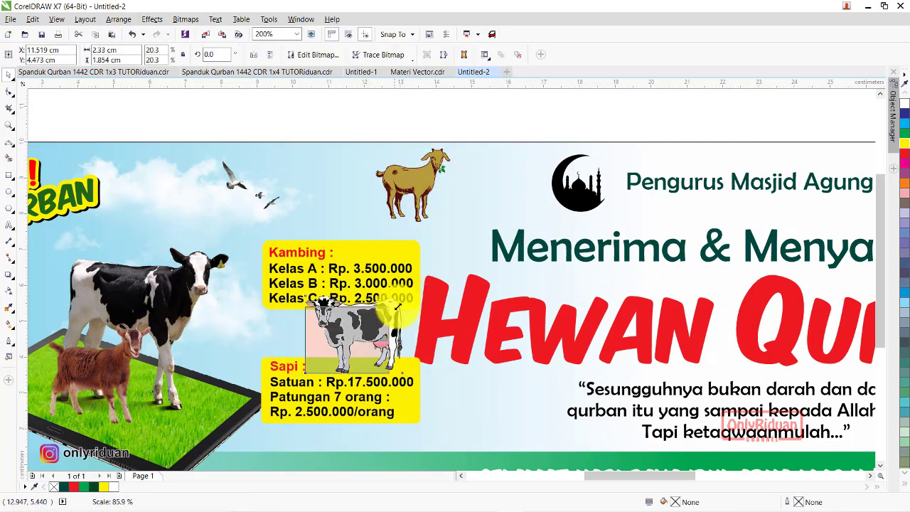
left_click_drag(406, 294, 384, 314)
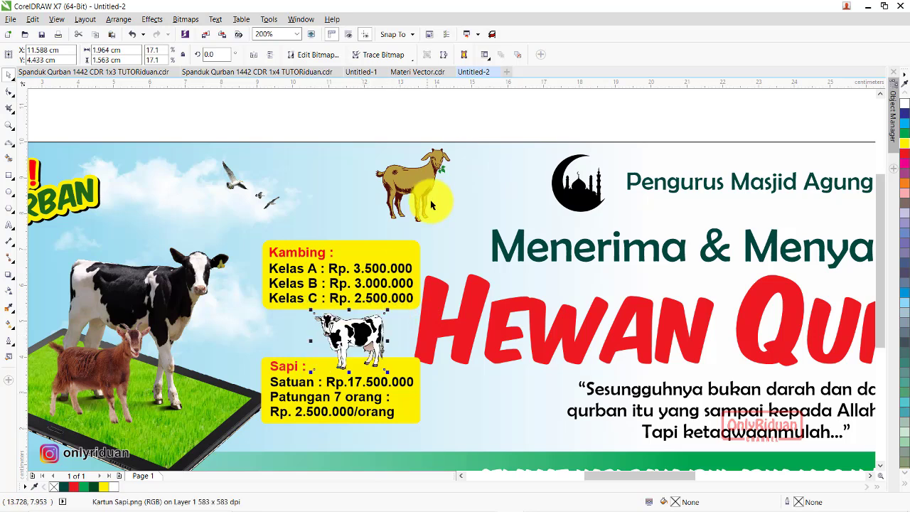
left_click_drag(418, 177, 385, 209)
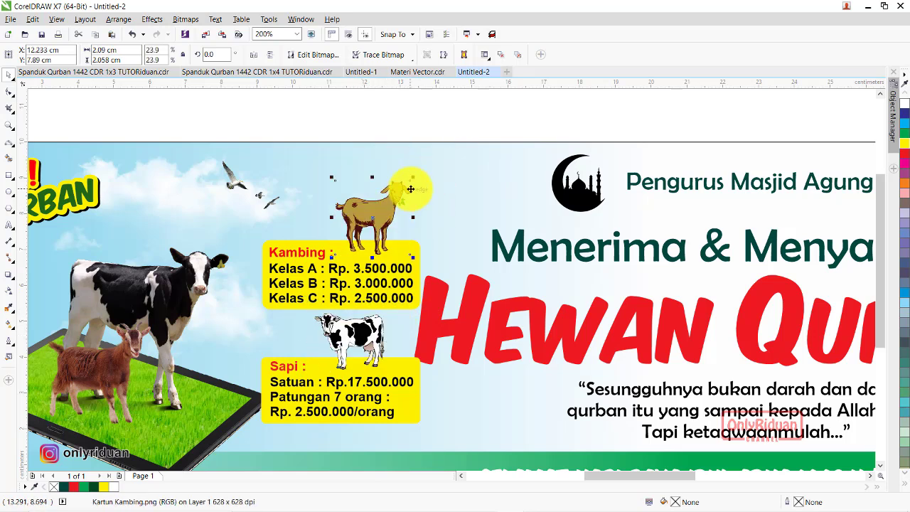
left_click_drag(412, 178, 406, 185)
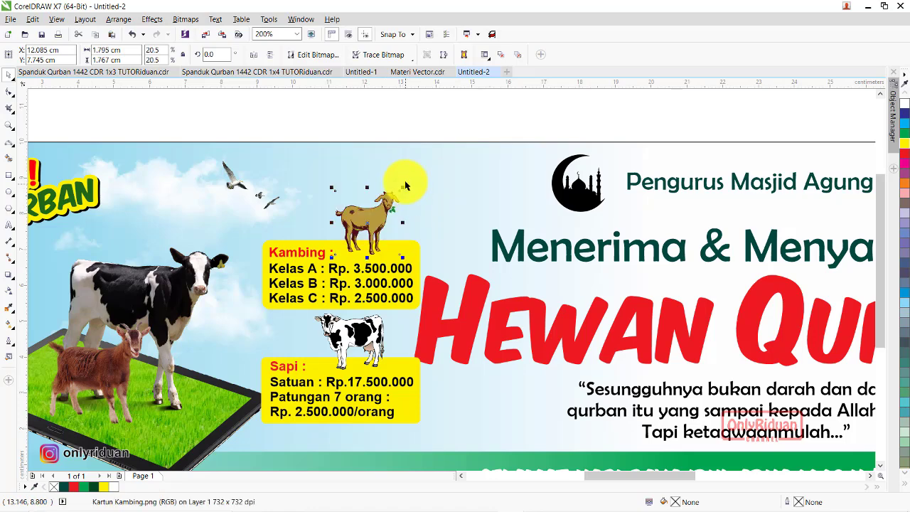
Scale the HEWAN QURBAN title slightly smaller.
scroll(402, 198, "down", 1)
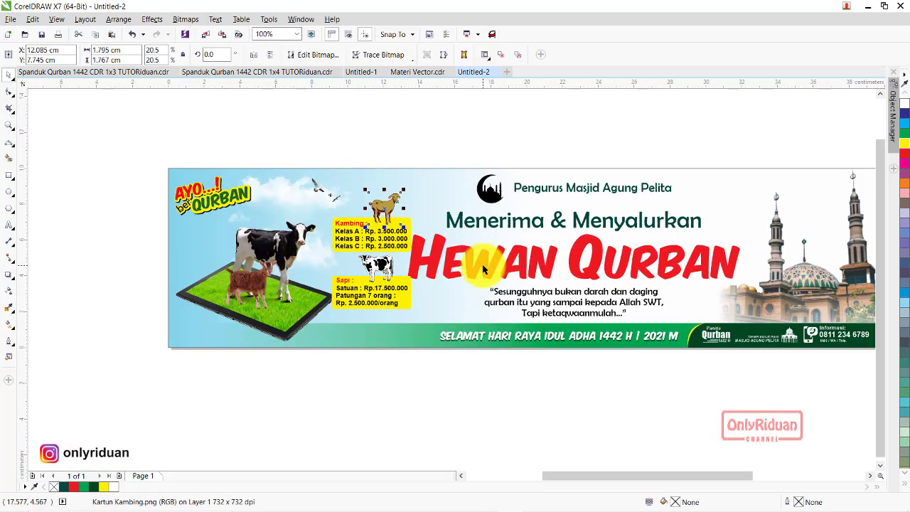
left_click(483, 269)
left_click_drag(745, 283, 738, 298)
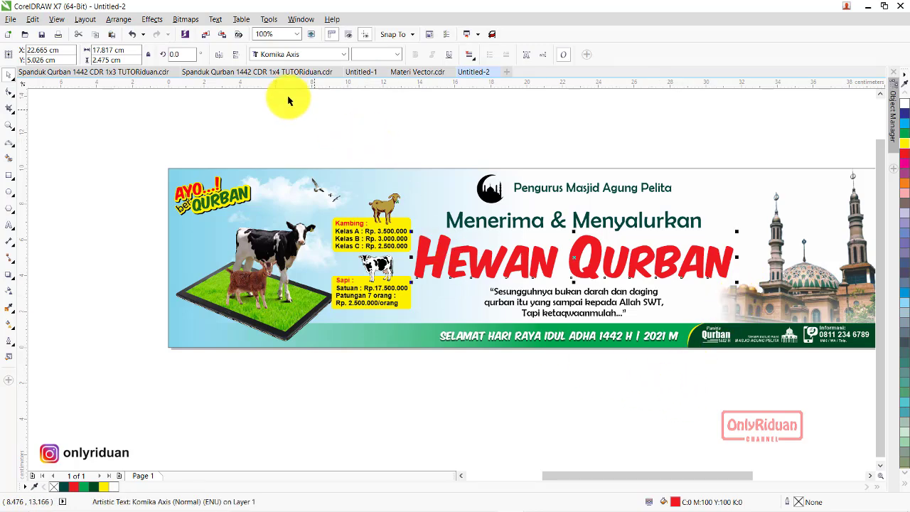
Apply a 1.5 pt white outline to Untitled-2's 'Menerima & Menyalurkan' heading.
left_click(285, 73)
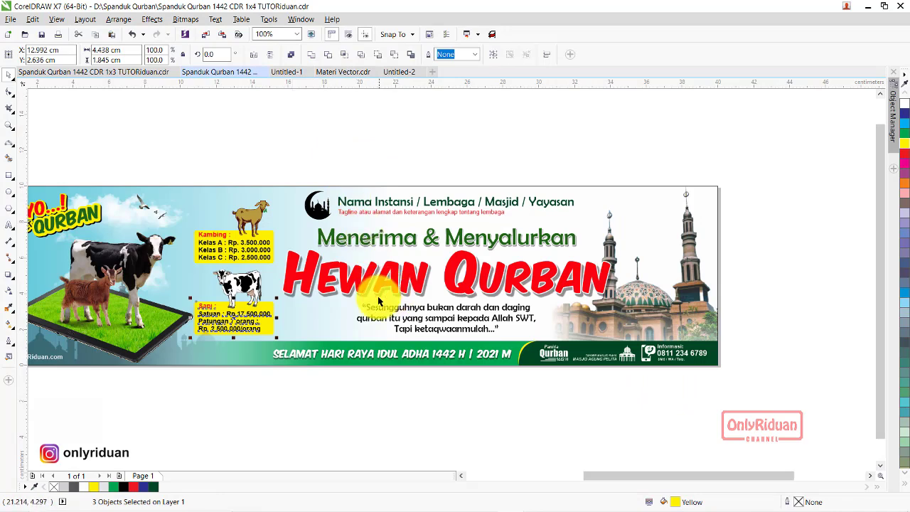
scroll(390, 256, "up", 2)
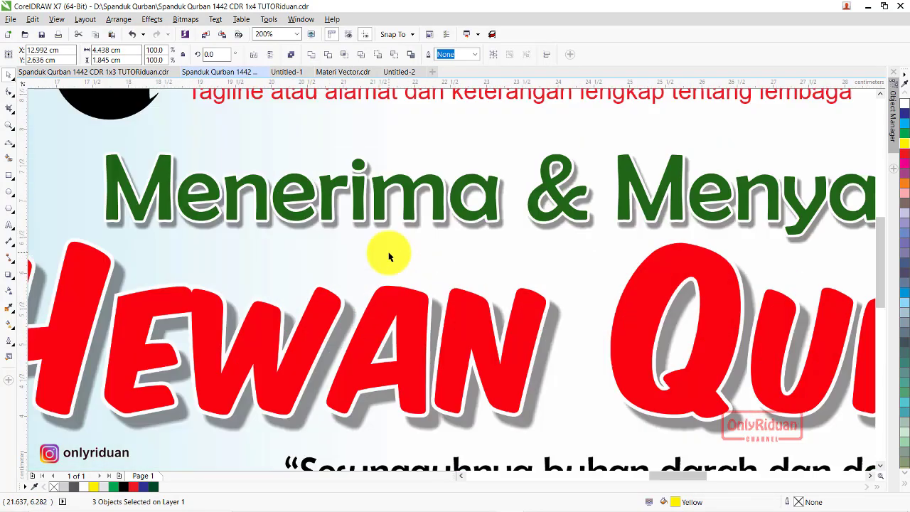
scroll(389, 256, "down", 2)
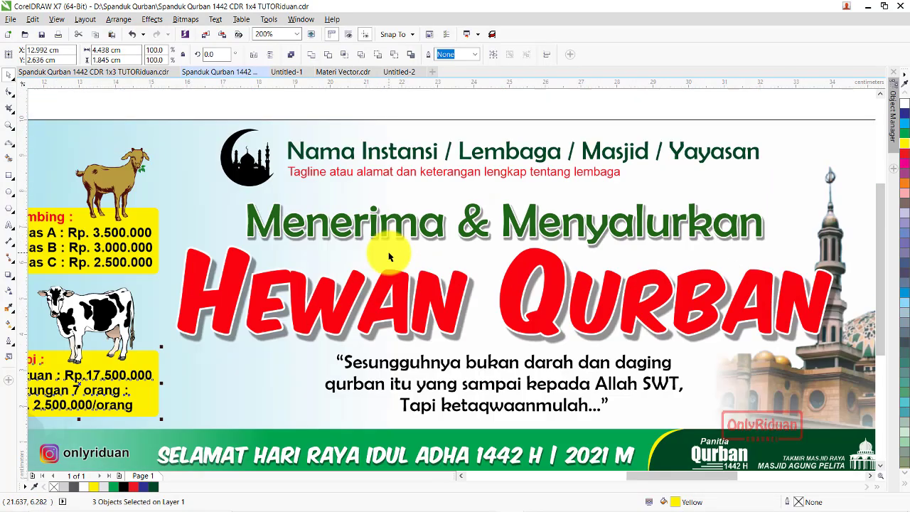
left_click(403, 72)
scroll(541, 151, "up", 2)
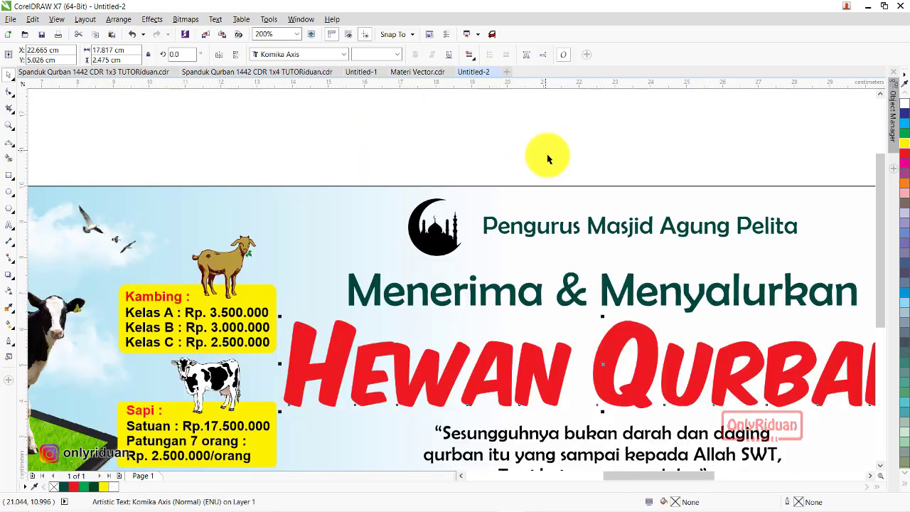
left_click(610, 286)
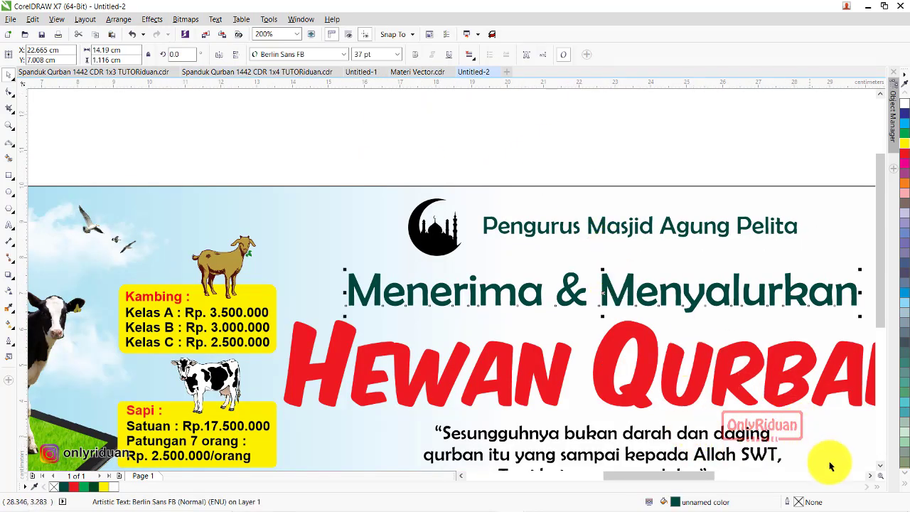
double_click(799, 503)
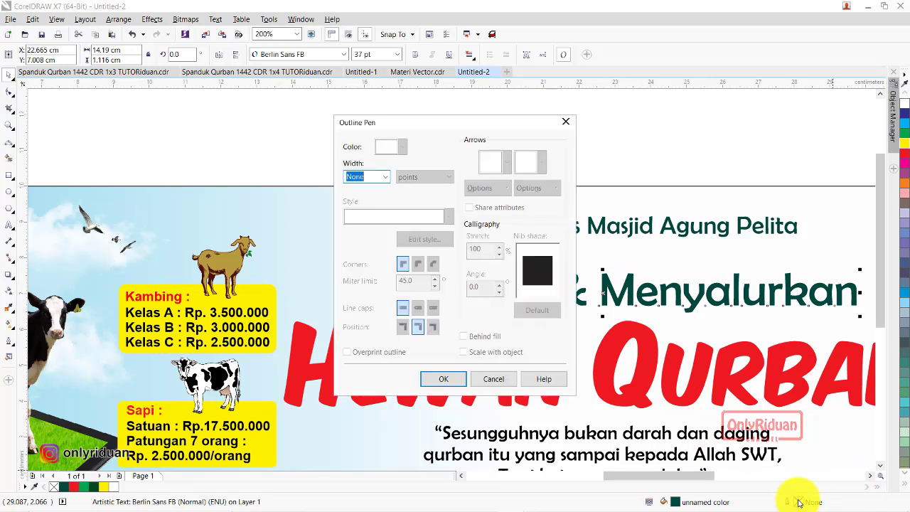
left_click(388, 177)
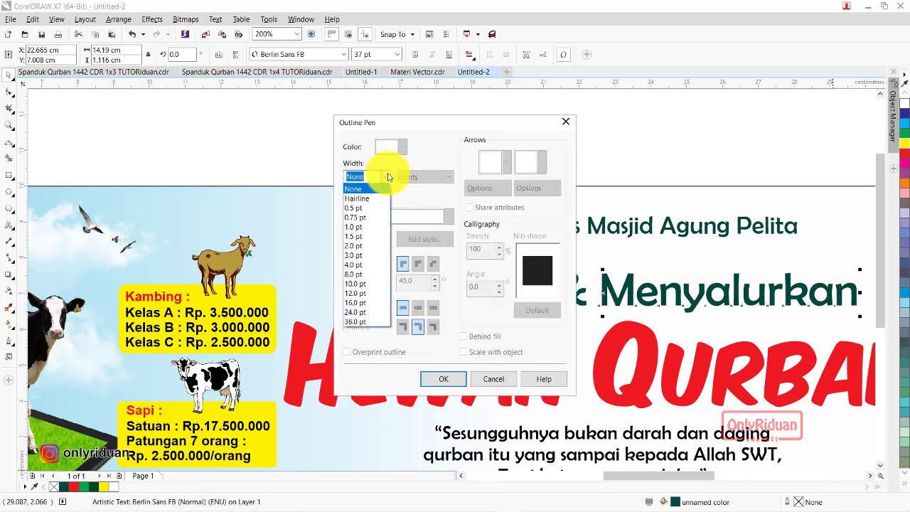
left_click(353, 236)
left_click(404, 147)
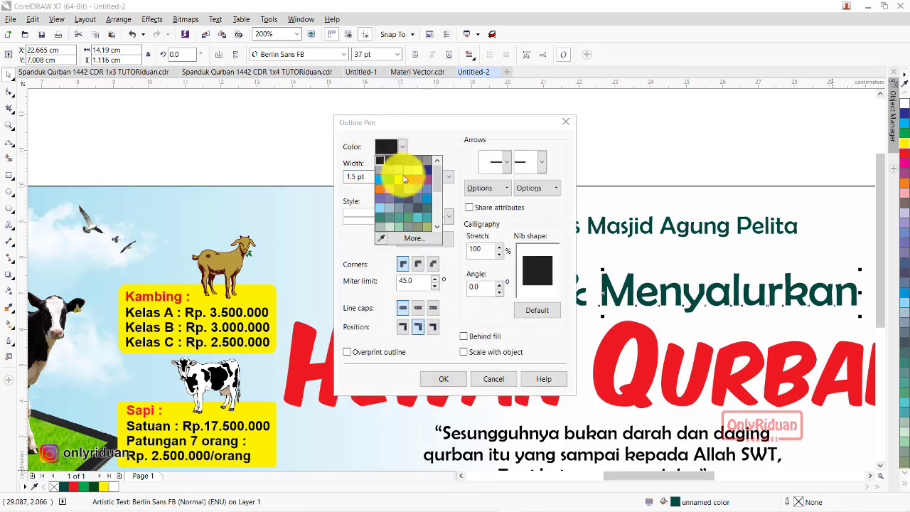
left_click(417, 172)
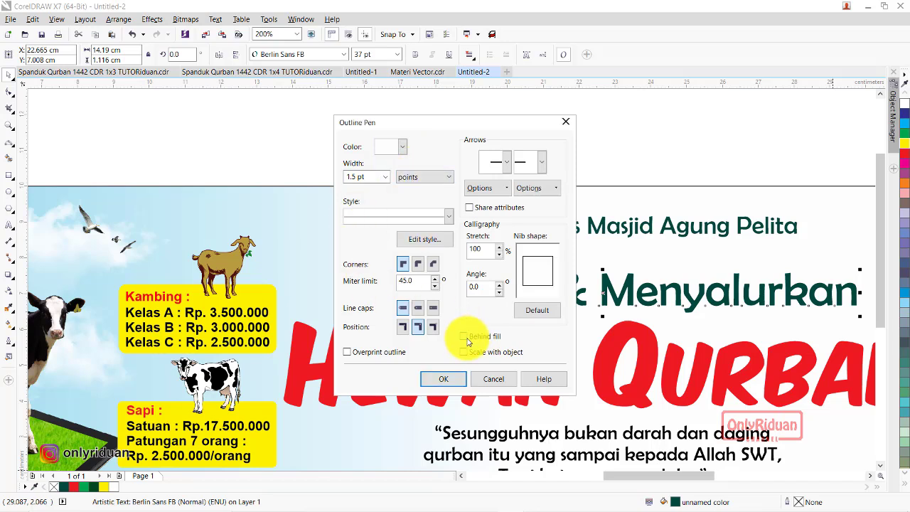
left_click(443, 378)
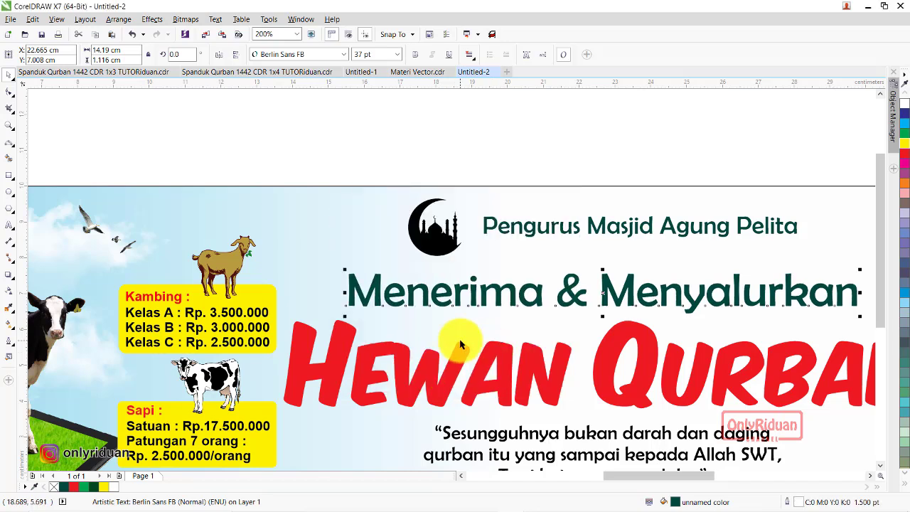
Add a Flat Bottom Right drop shadow below the 'Menerima & Menyalurkan' heading.
left_click(9, 278)
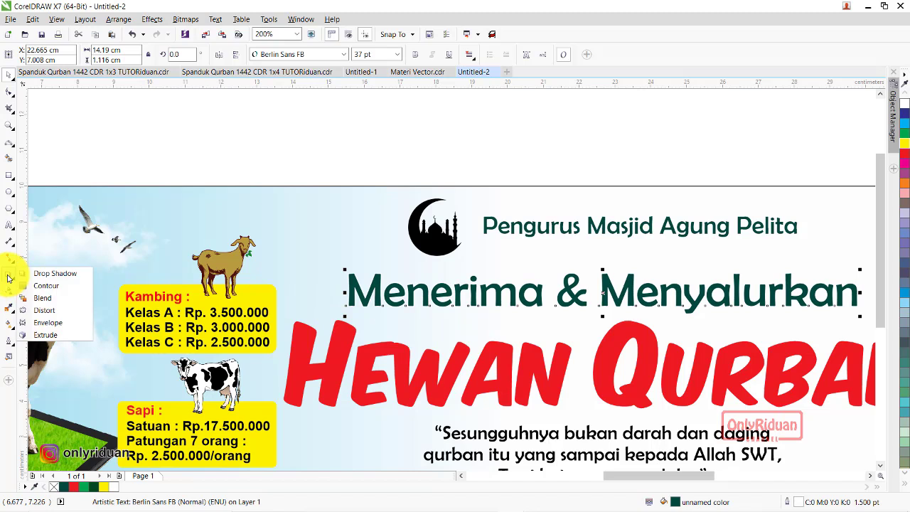
left_click(36, 269)
left_click(47, 54)
mouse_move(30, 76)
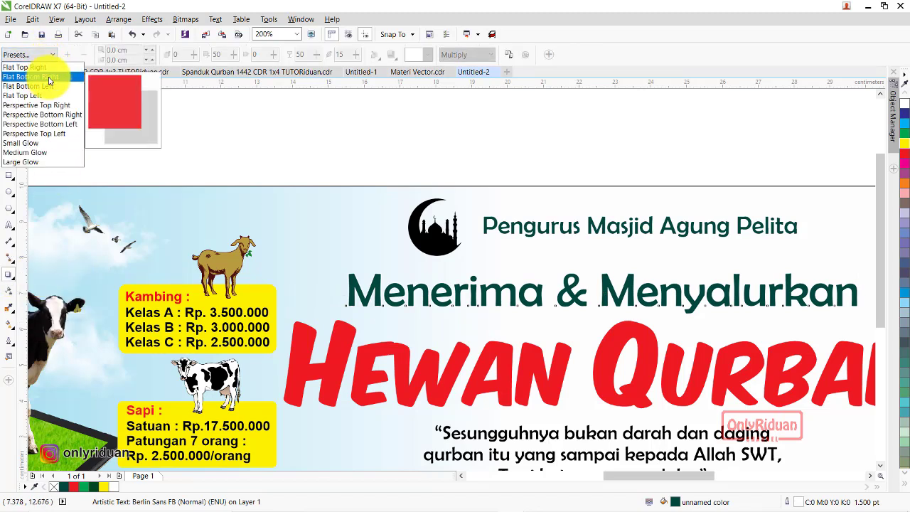
left_click(48, 77)
mouse_move(602, 292)
left_mouse_down()
mouse_move(745, 384)
mouse_move(653, 315)
left_mouse_up()
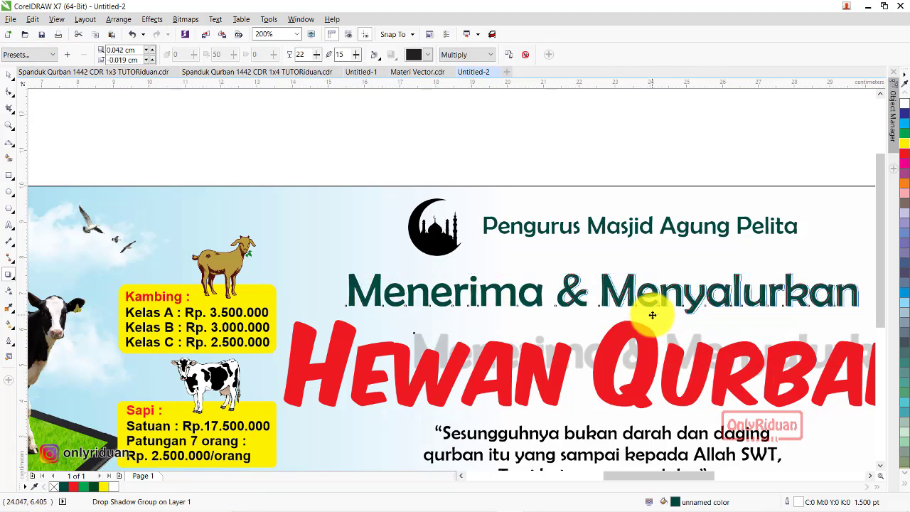
scroll(686, 322, "up", 2)
scroll(687, 322, "up", 2)
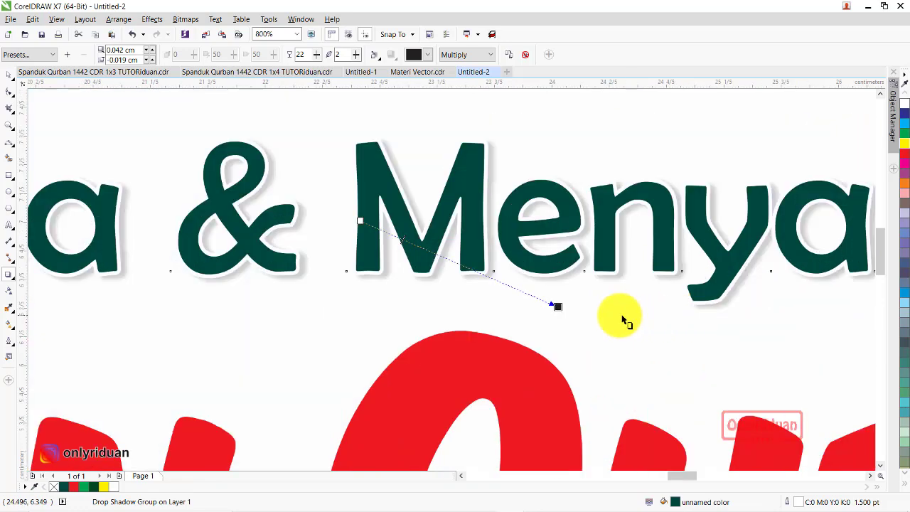
mouse_move(553, 305)
left_mouse_down()
mouse_move(557, 313)
mouse_move(543, 312)
mouse_move(575, 305)
left_mouse_up()
Set the heading's shadow opacity to 50 and pull it to a small offset.
scroll(574, 305, "down", 2)
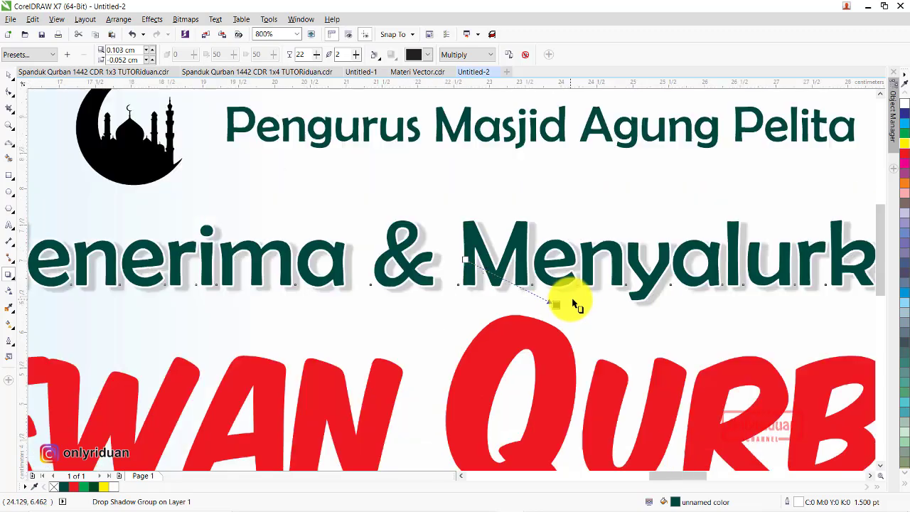
double_click(301, 55)
type("50")
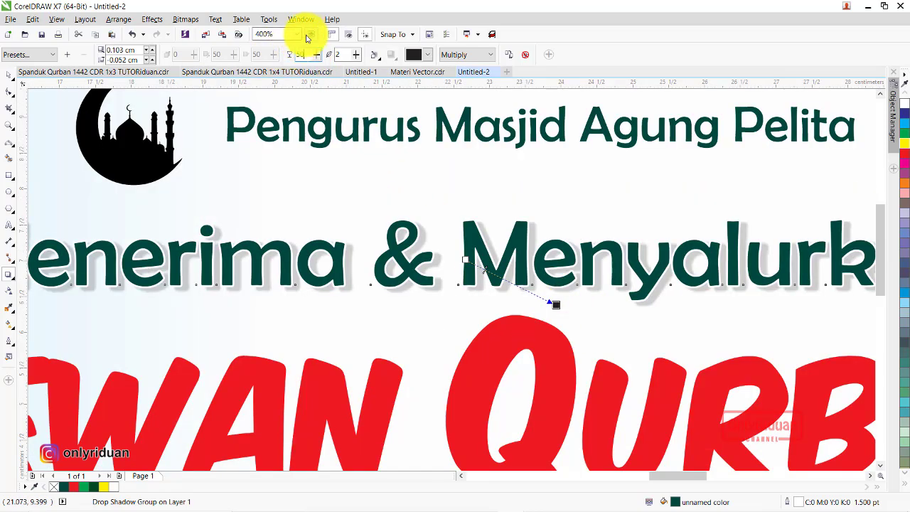
scroll(488, 175, "down", 2)
scroll(555, 234, "up", 2)
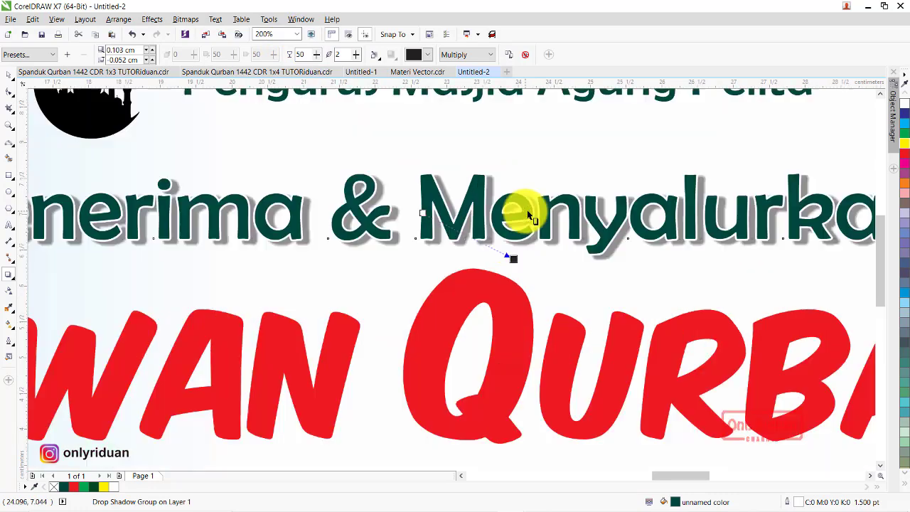
left_click_drag(514, 260, 501, 258)
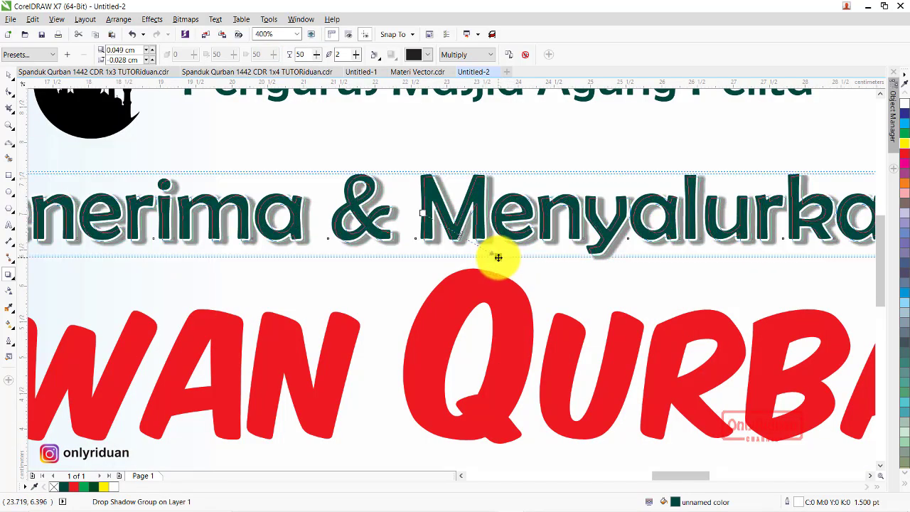
left_click_drag(501, 258, 498, 256)
scroll(541, 242, "down", 2)
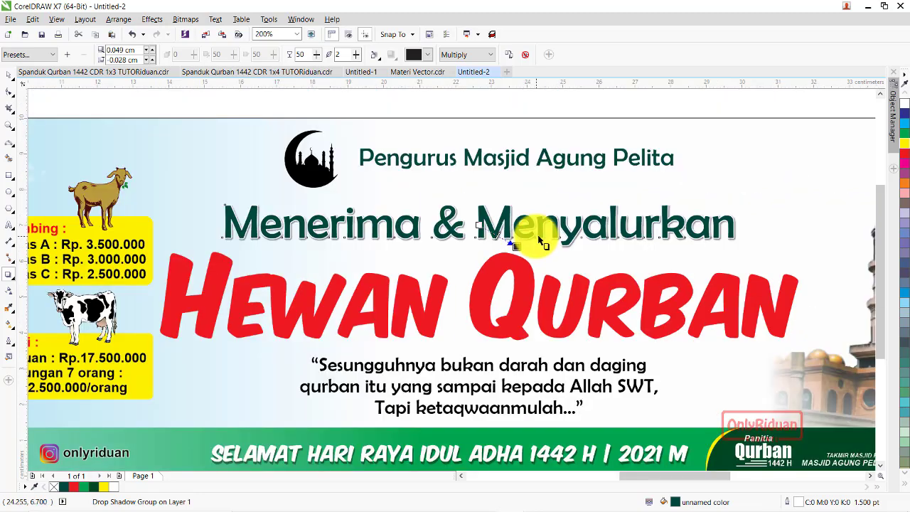
left_click(530, 272)
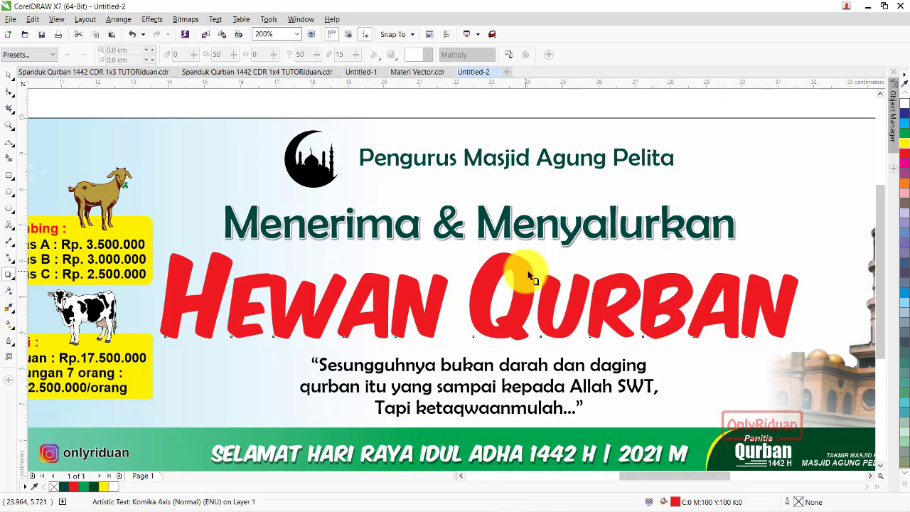
Set the red HEWAN QURBAN text's outline pen to 3.0 pt width in white.
double_click(798, 502)
left_click(385, 177)
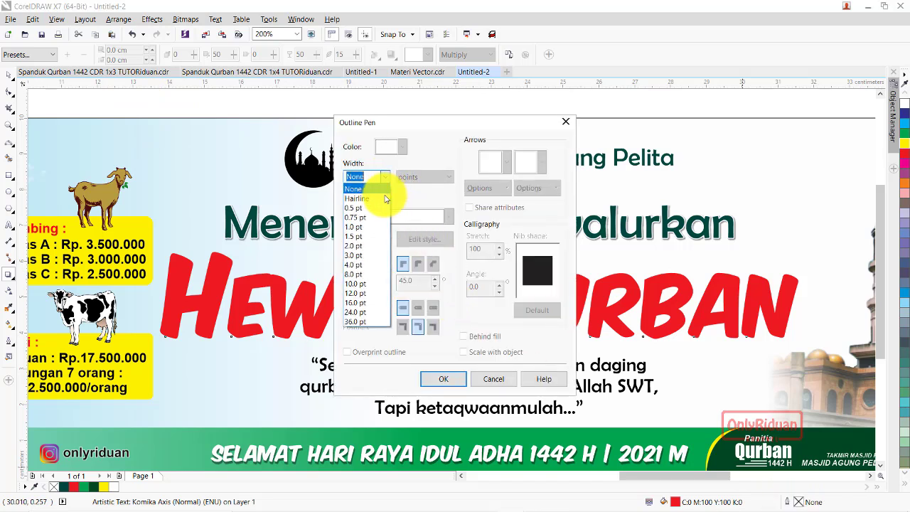
left_click(362, 255)
left_click(401, 147)
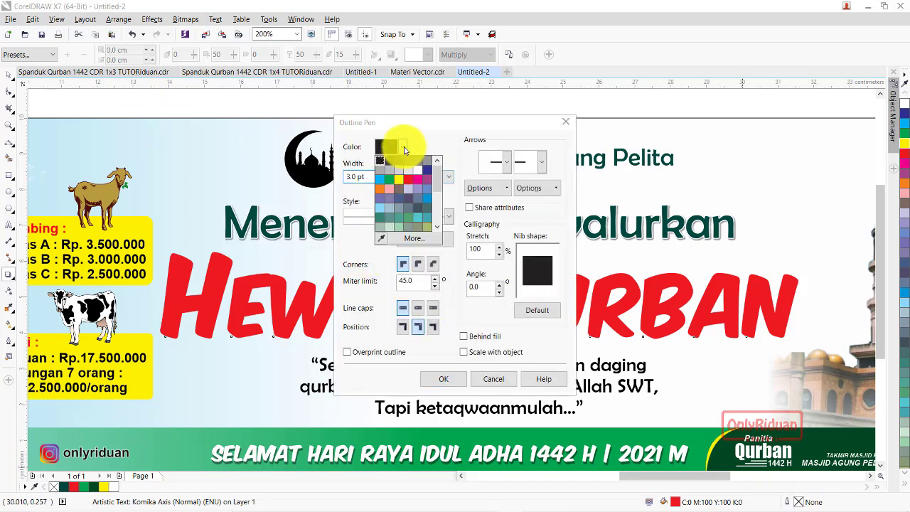
left_click(416, 199)
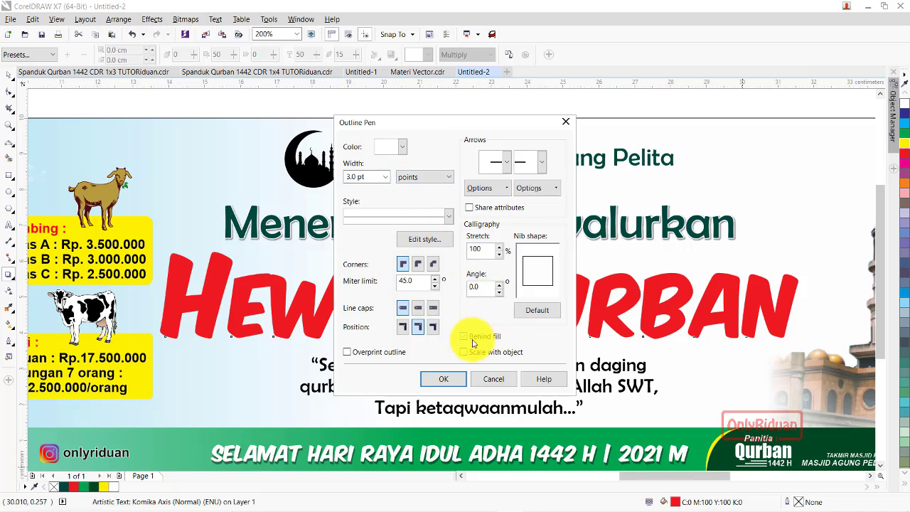
Confirm HEWAN QURBAN's white outline and add a Flat Bottom Right drop shadow.
left_click(443, 379)
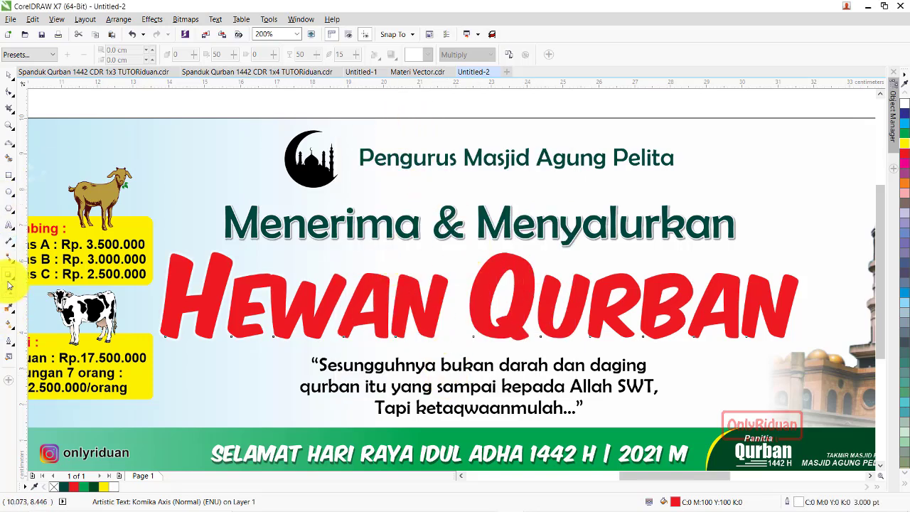
left_click(40, 55)
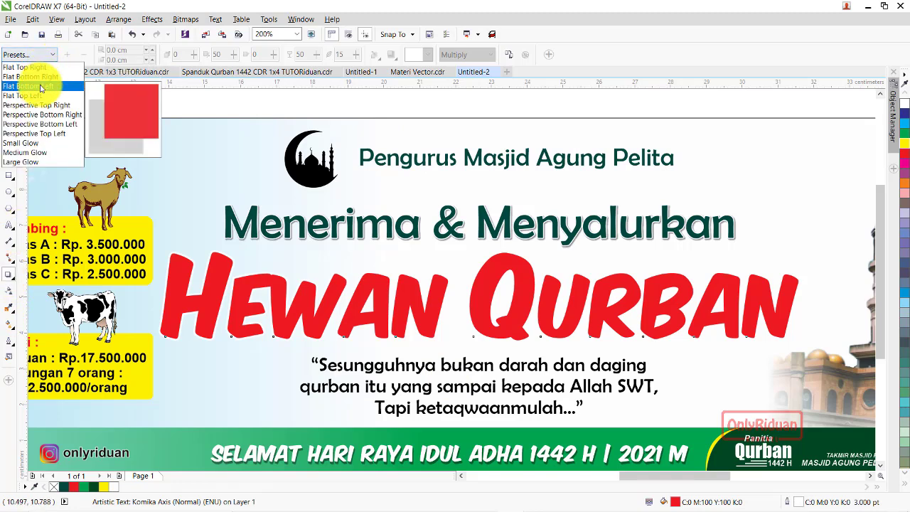
left_click(42, 77)
mouse_move(574, 335)
left_mouse_down()
mouse_move(616, 411)
mouse_move(562, 354)
mouse_move(544, 347)
left_mouse_up()
Pull the HEWAN QURBAN shadow closer to the text, then return to the 1x4 banner.
scroll(573, 347, "down", 2)
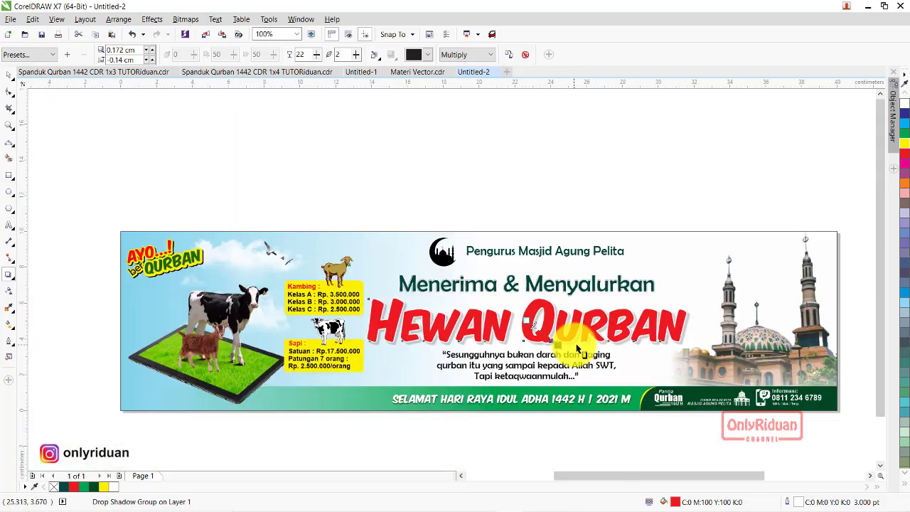
scroll(578, 348, "up", 2)
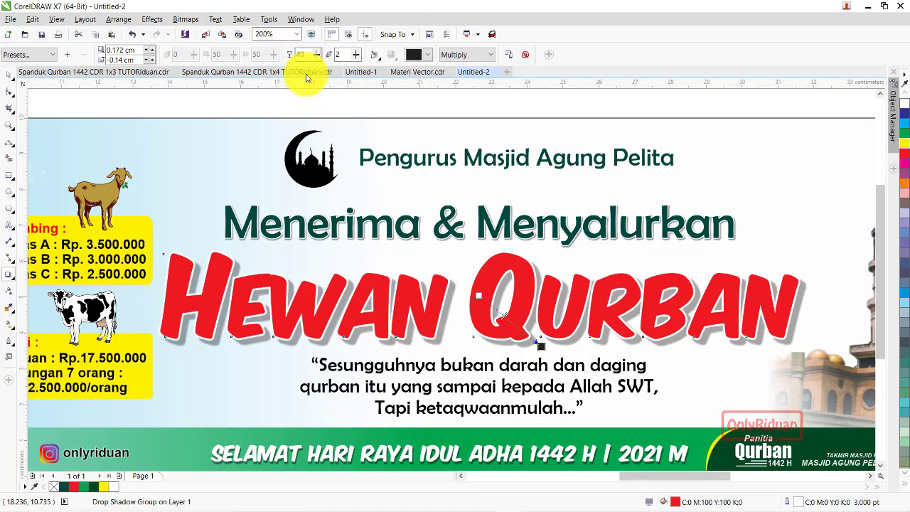
scroll(528, 197, "down", 2)
scroll(543, 260, "up", 2)
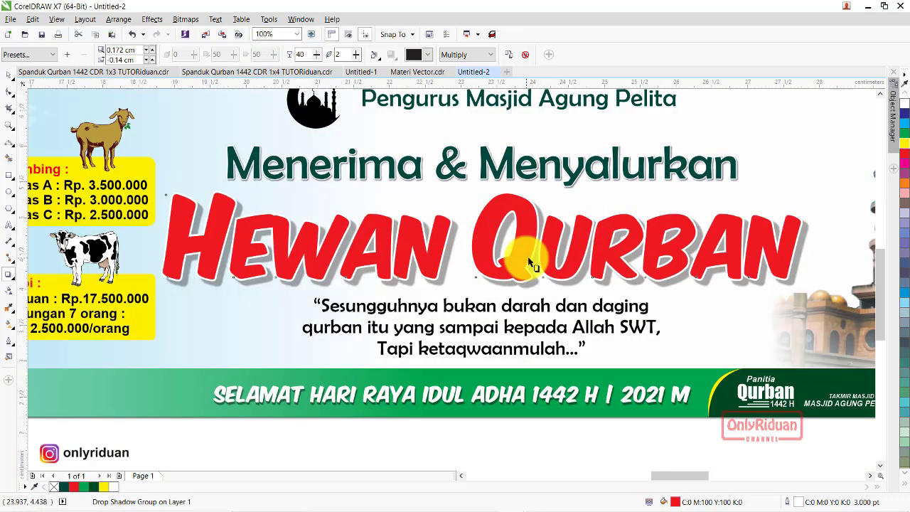
scroll(582, 389, "up", 4)
mouse_move(596, 377)
left_mouse_down()
mouse_move(583, 371)
mouse_move(589, 360)
left_mouse_up()
scroll(590, 359, "down", 3)
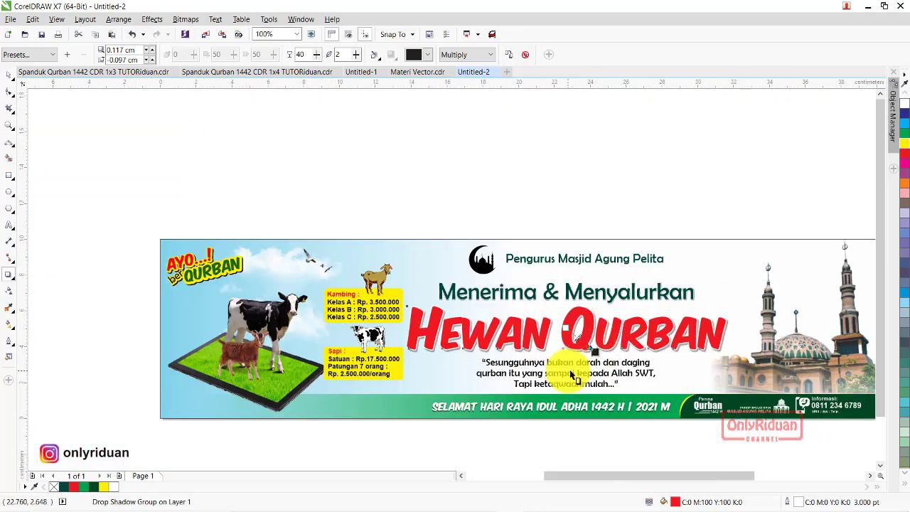
left_click(292, 71)
scroll(427, 206, "down", 1)
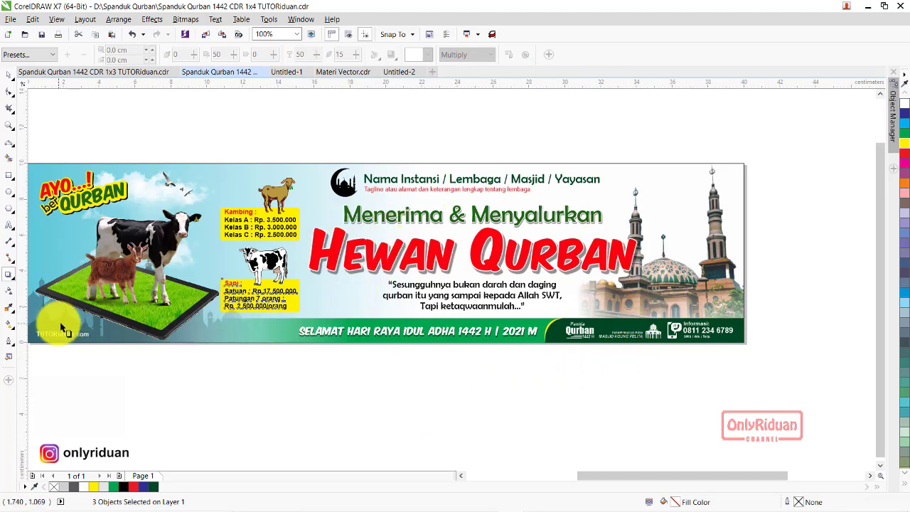
Import the Siluet Masjid image into Untitled-2 and place it, slightly enlarged, at bottom-left.
left_click(392, 72)
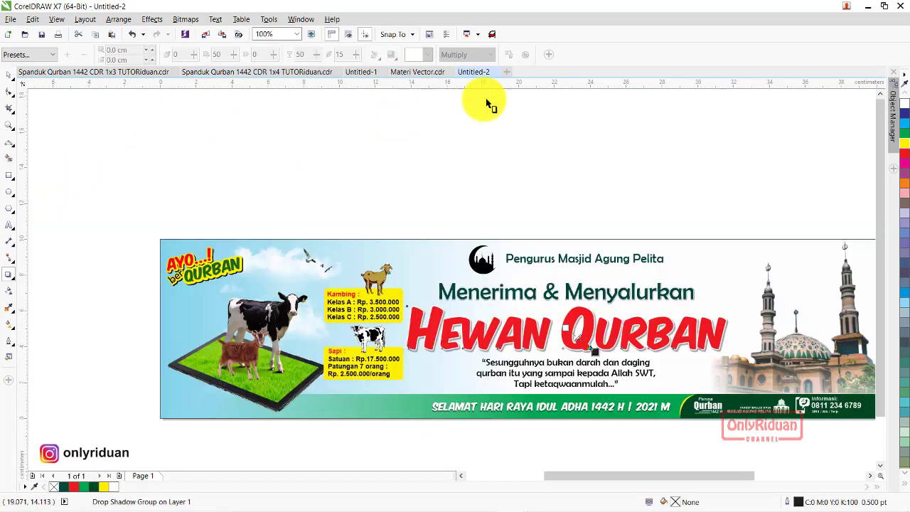
left_click(11, 22)
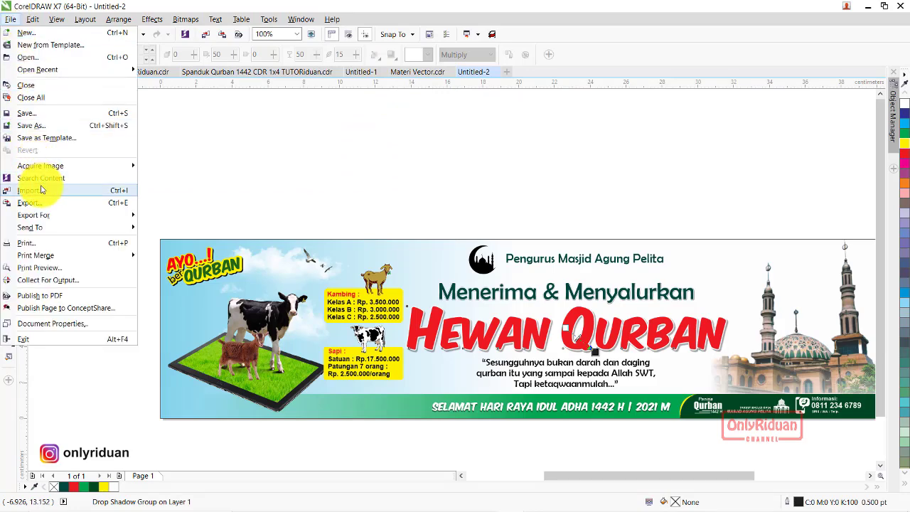
left_click(40, 187)
left_click(487, 361)
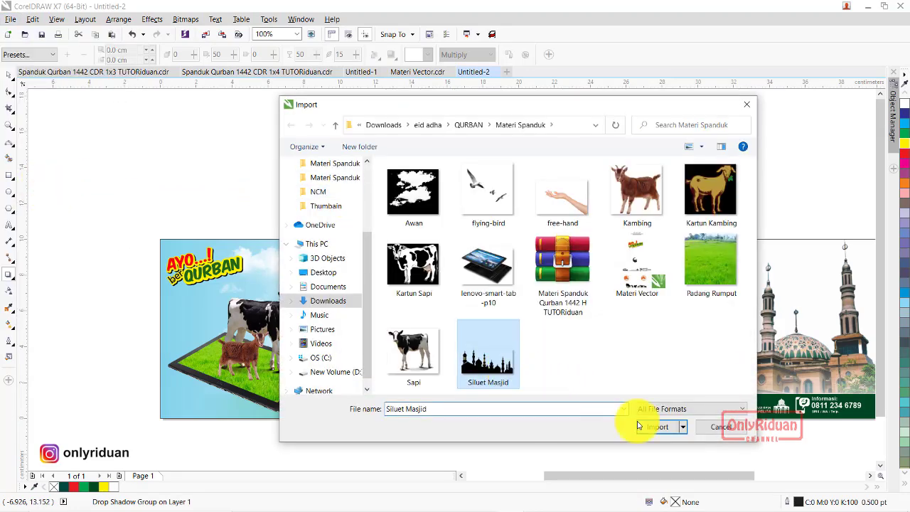
left_click(649, 425)
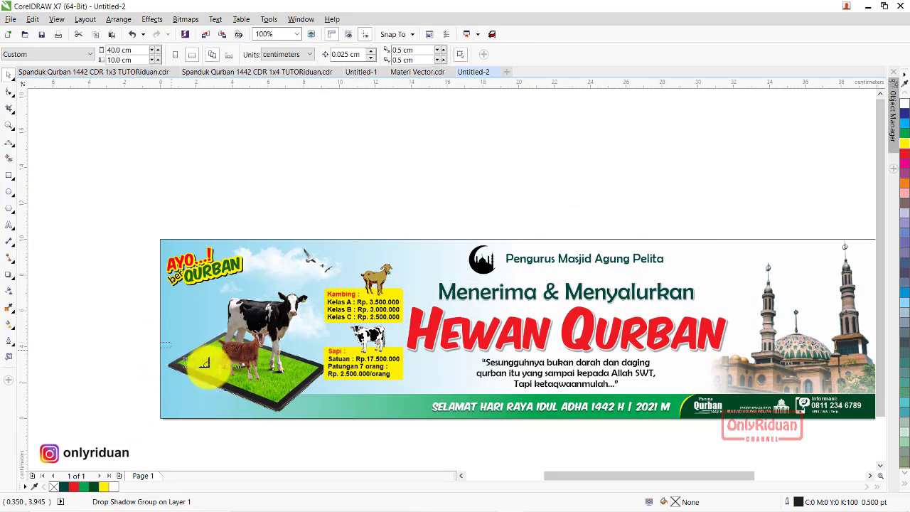
left_click_drag(162, 345, 336, 413)
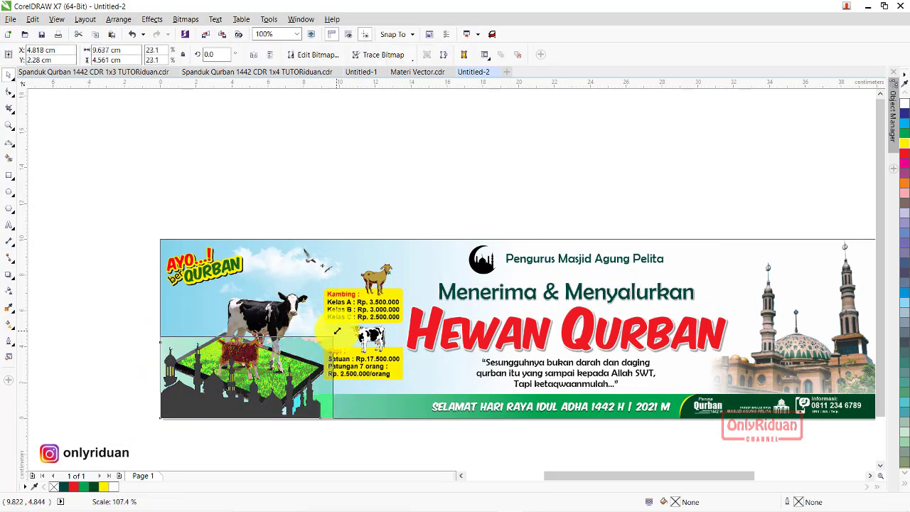
left_click_drag(323, 340, 336, 331)
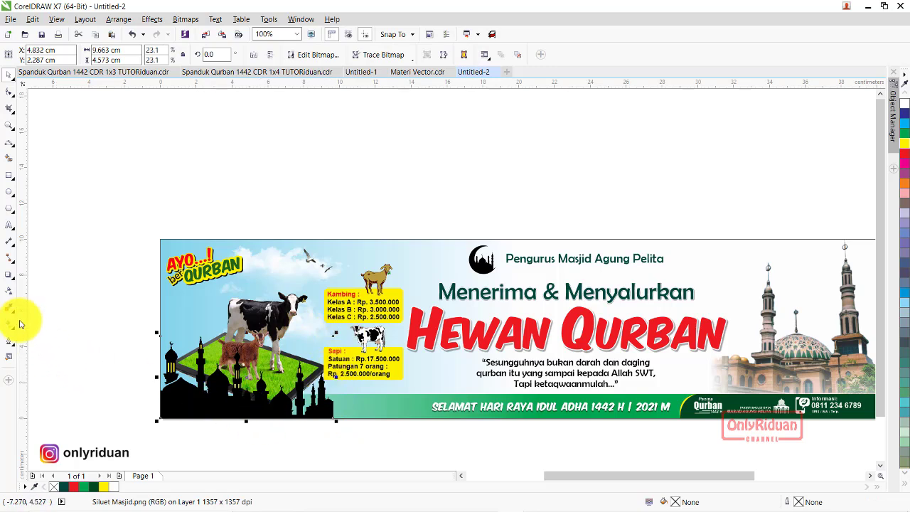
Fade the mosque silhouette out with a gradient (fountain) transparency.
left_click(9, 292)
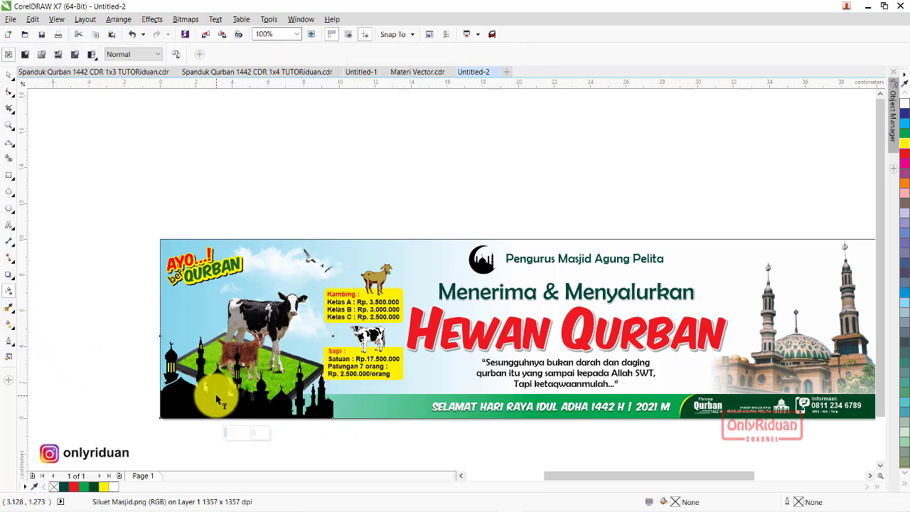
left_click_drag(239, 399, 321, 400)
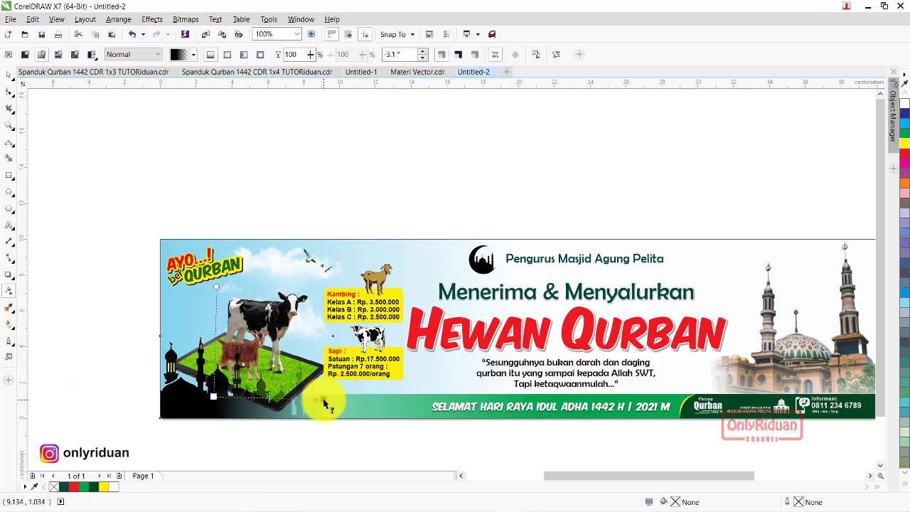
left_click_drag(213, 396, 192, 393)
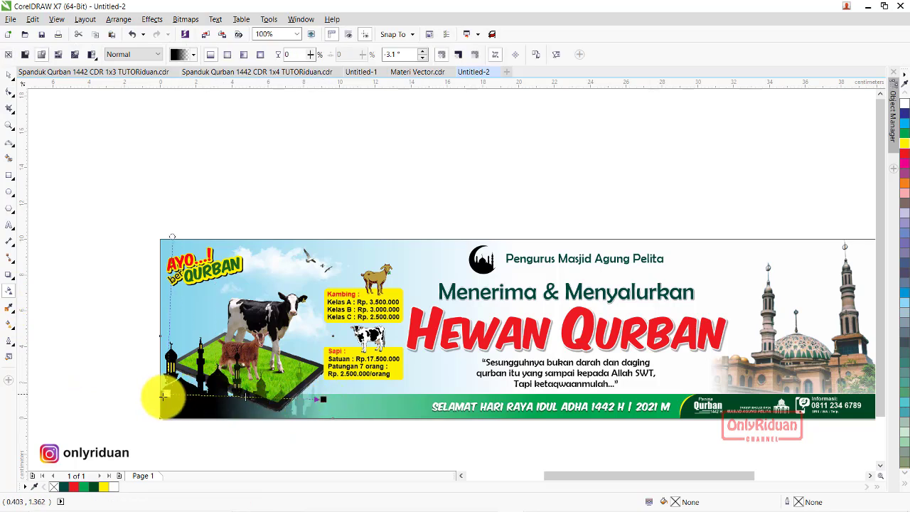
key("space")
left_click(187, 238)
left_click_drag(100, 219, 335, 417)
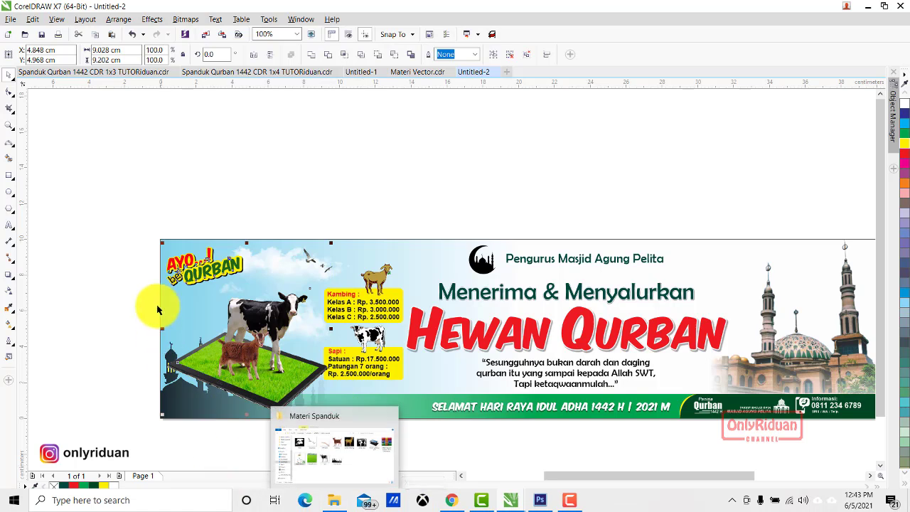
left_click(83, 189)
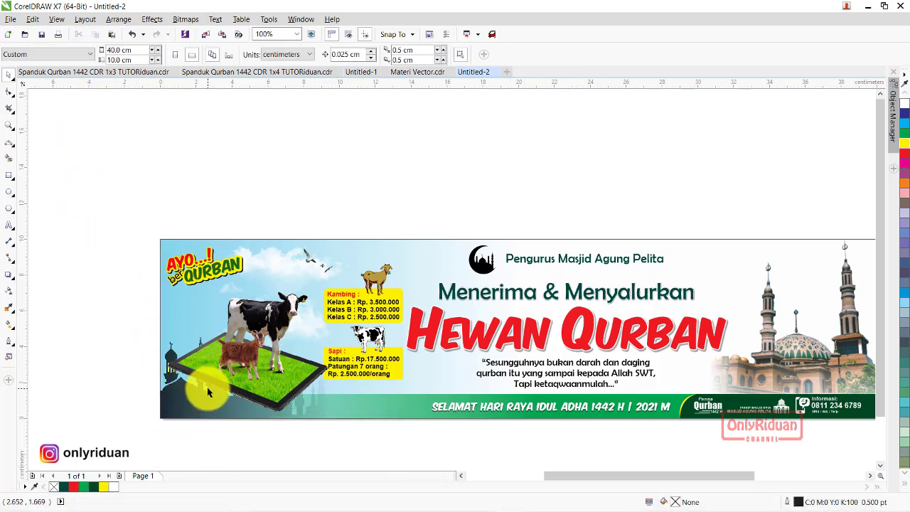
scroll(236, 278, "down", 1)
scroll(359, 275, "up", 1)
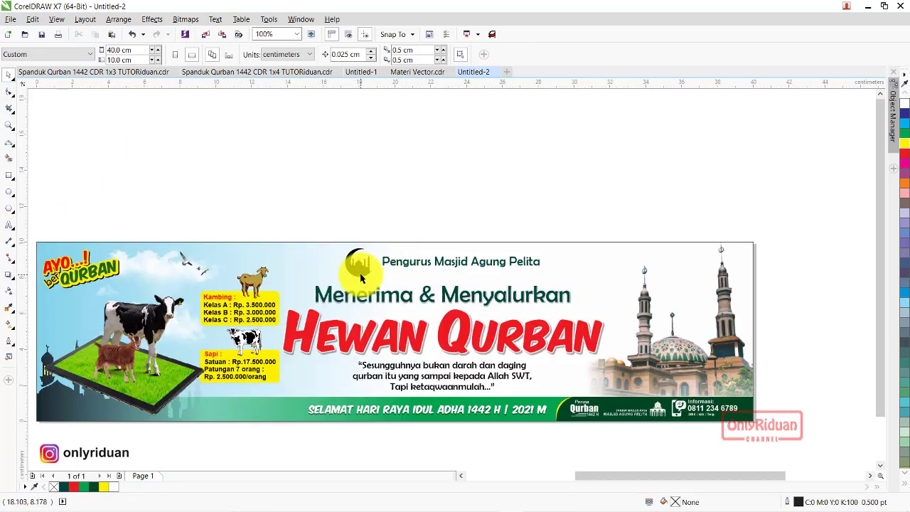
left_click(619, 420)
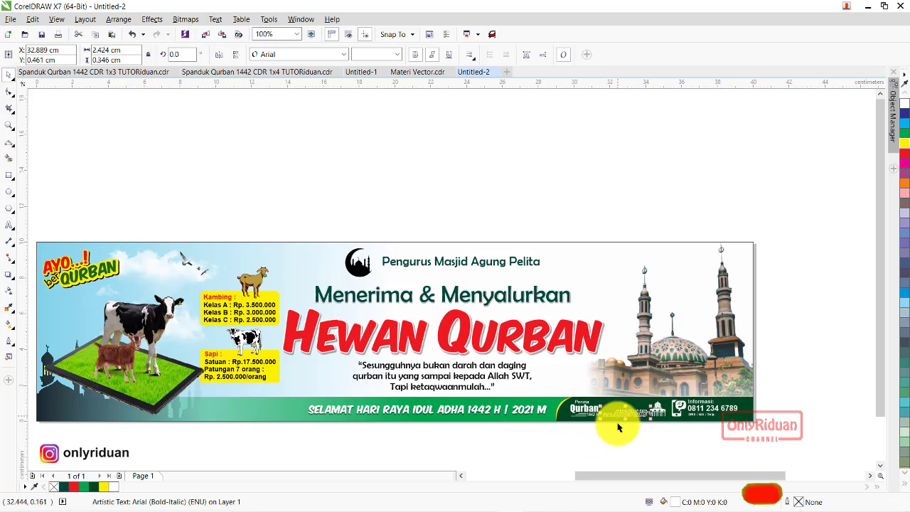
left_click(698, 420)
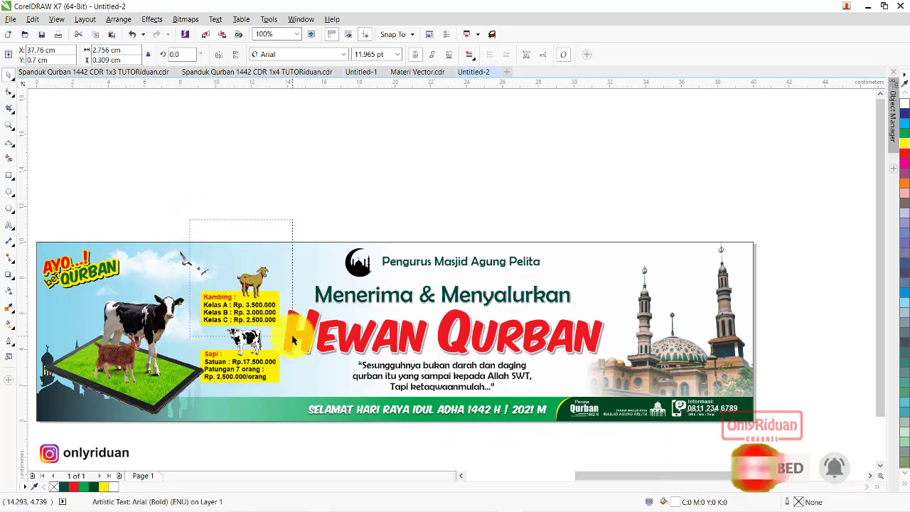
left_click_drag(258, 284, 294, 333)
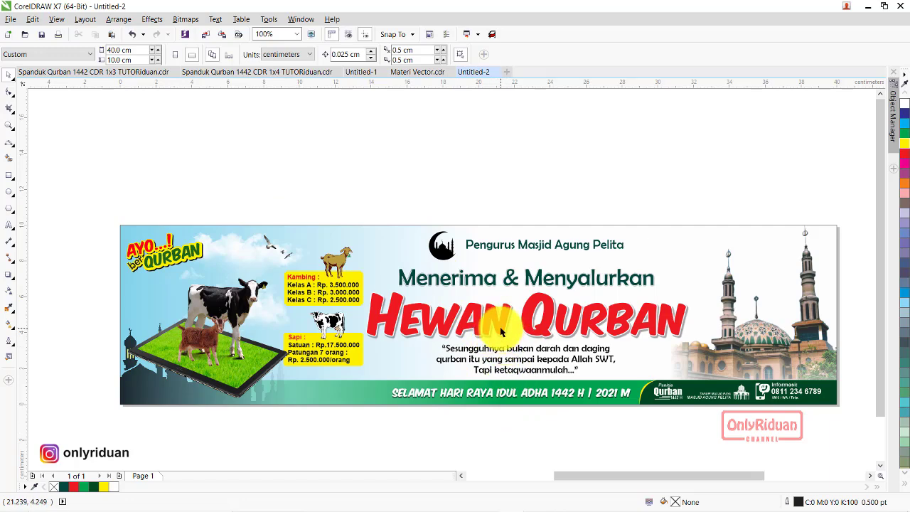
On the 1x4 PSD, give the Hewan Qurban title a stroke and a 75%, 132°, distance-31 drop shadow.
left_click(539, 503)
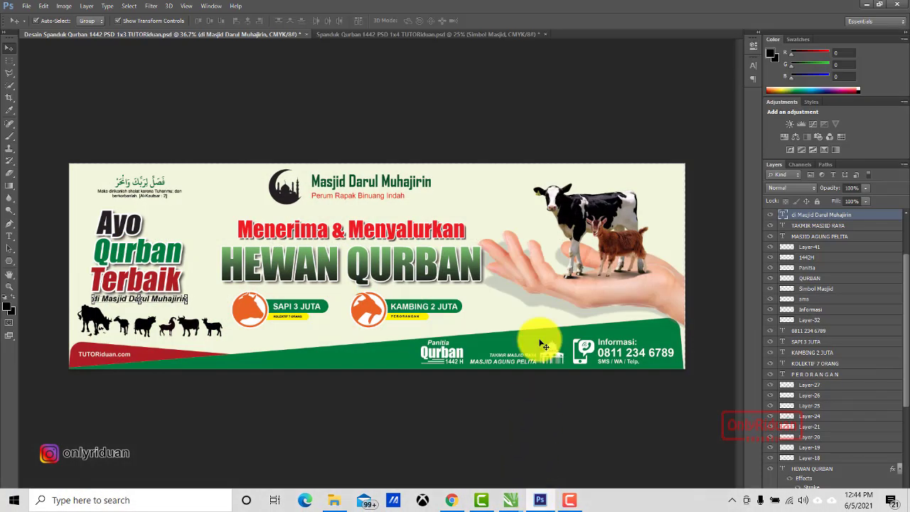
left_click(401, 34)
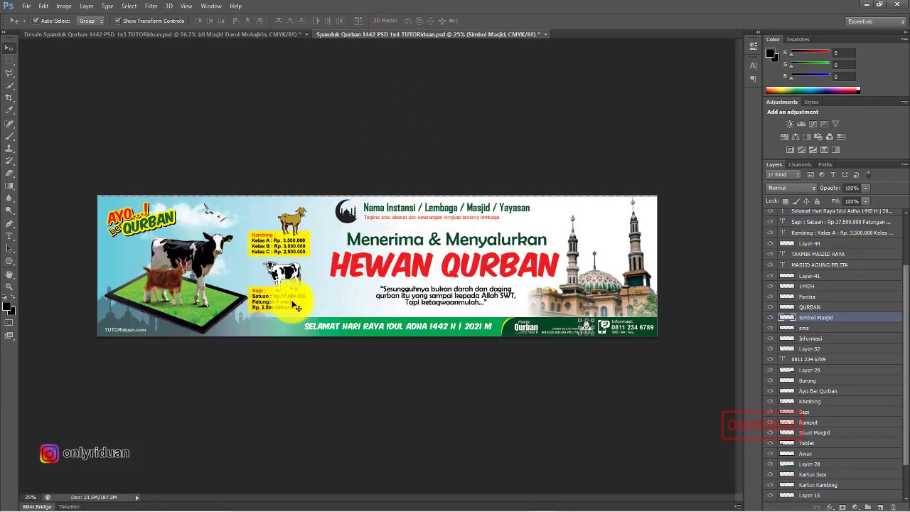
left_click(470, 267)
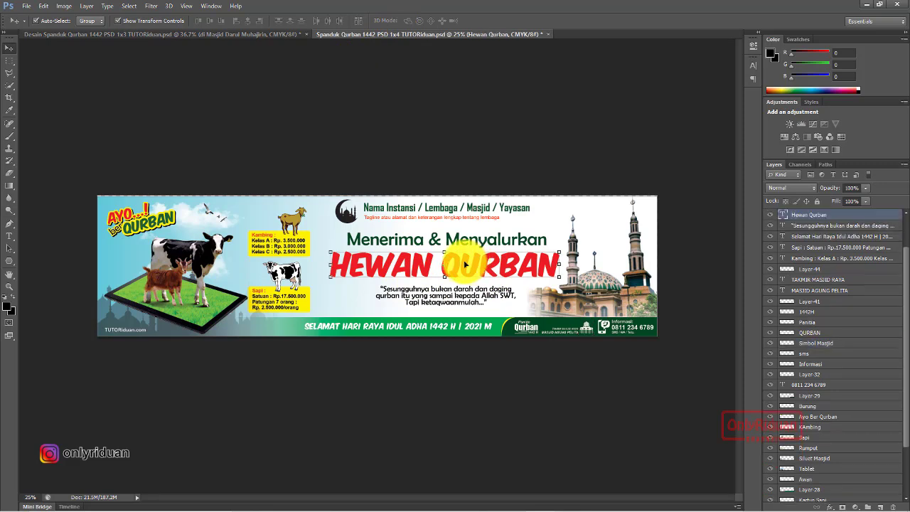
left_click(831, 507)
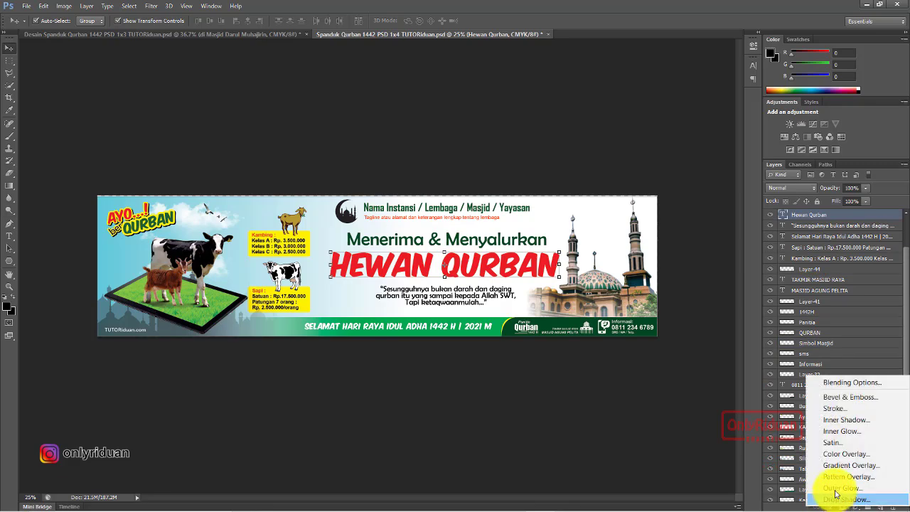
left_click(835, 409)
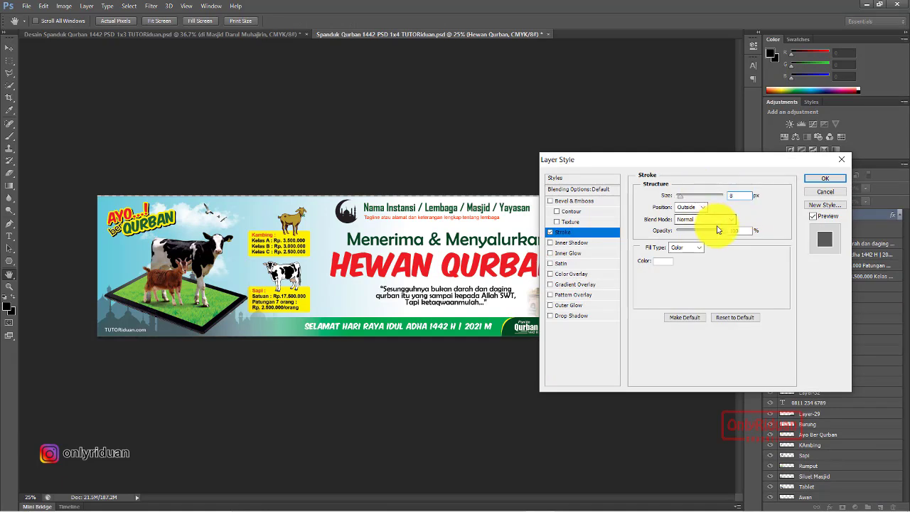
left_click(561, 315)
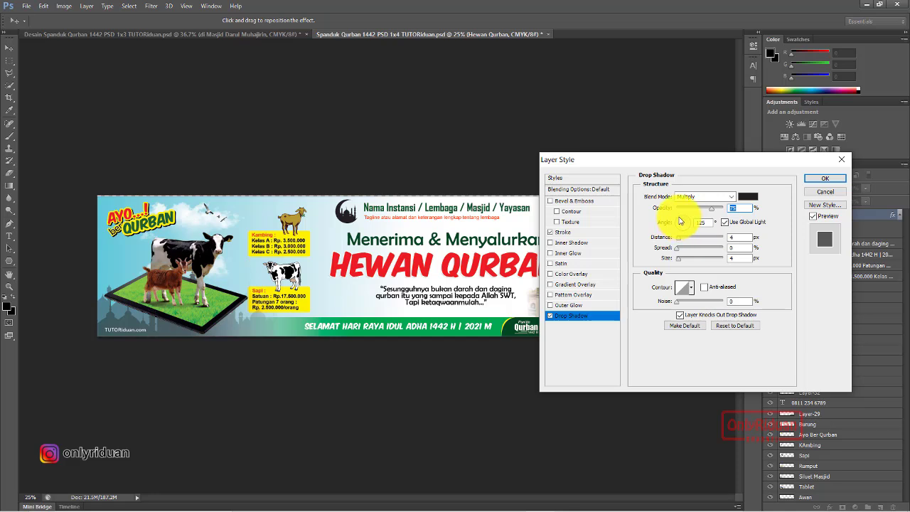
key("Tab")
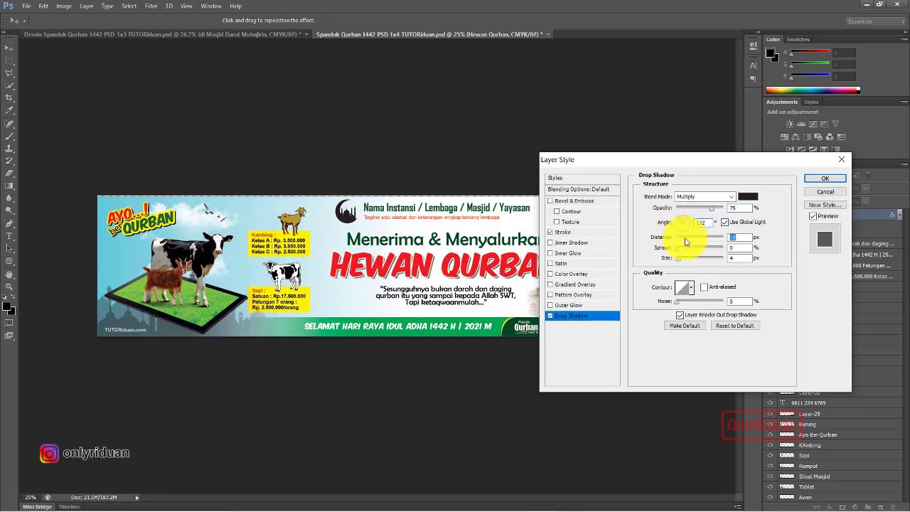
type("13")
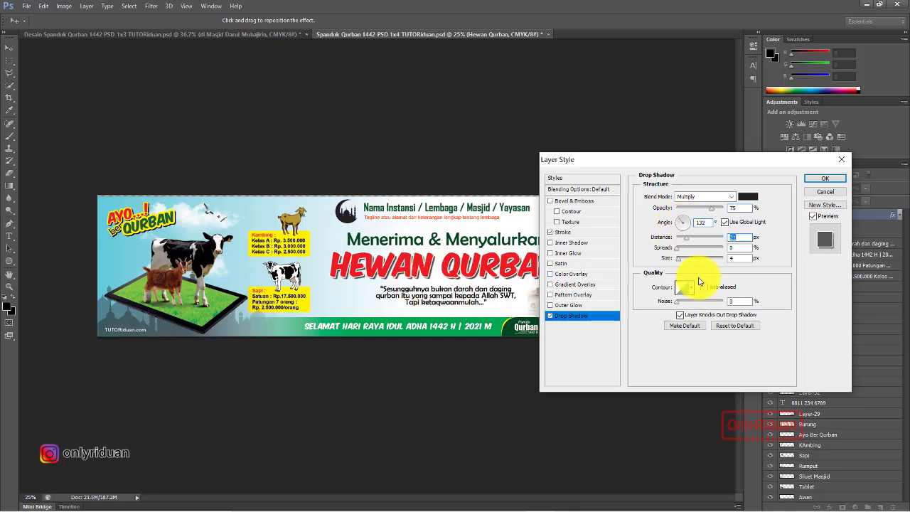
left_click_drag(688, 241, 688, 261)
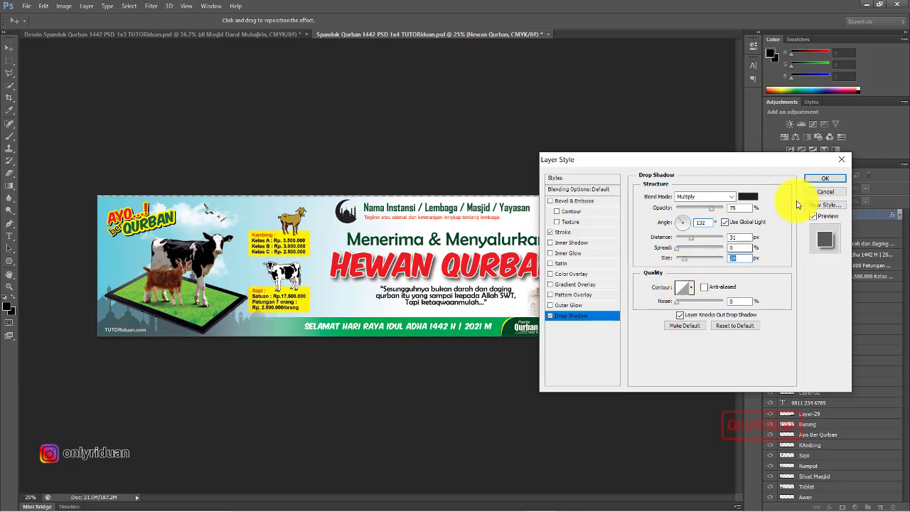
left_click(825, 178)
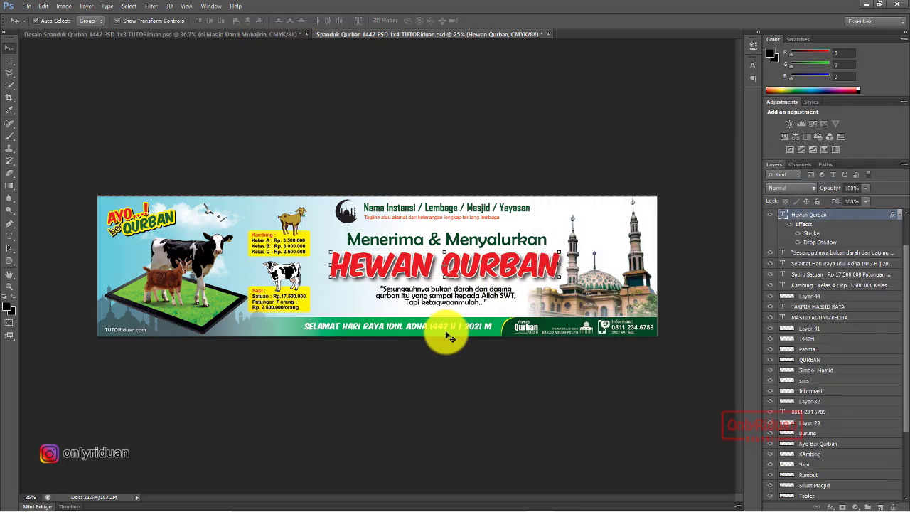
Give the Menerima & Menyalurkan text layer a white 5 px stroke.
left_click(454, 244)
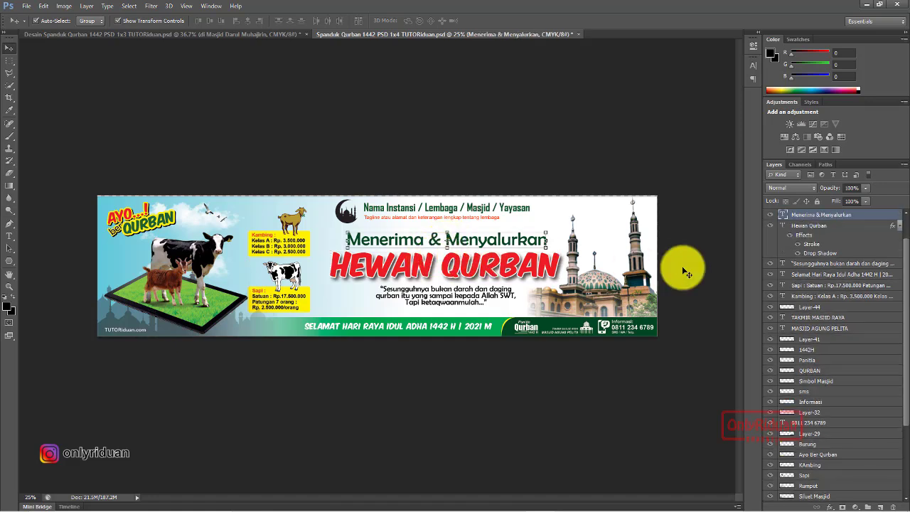
left_click(833, 503)
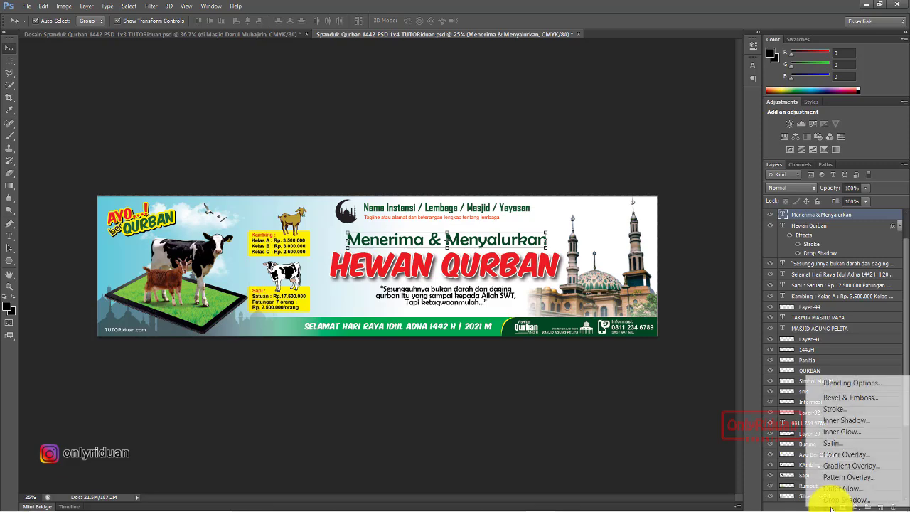
left_click(841, 410)
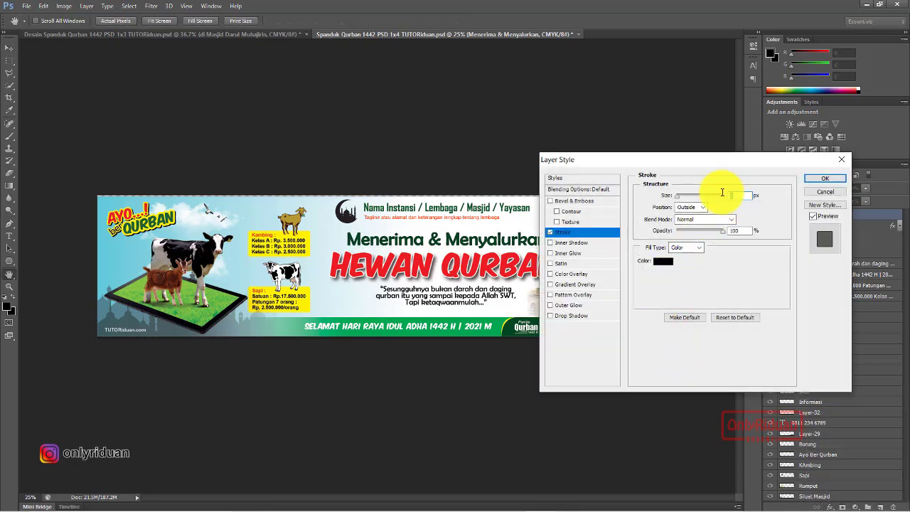
left_click(663, 261)
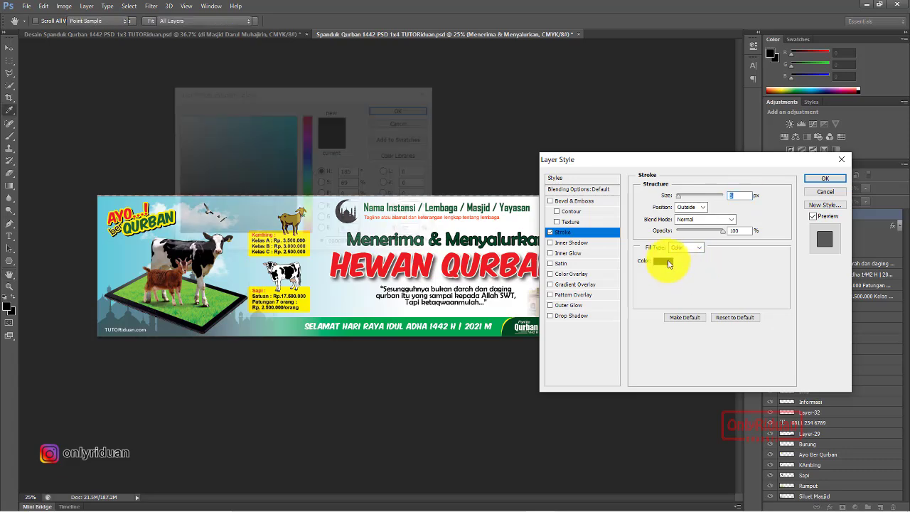
left_click_drag(270, 141, 132, 102)
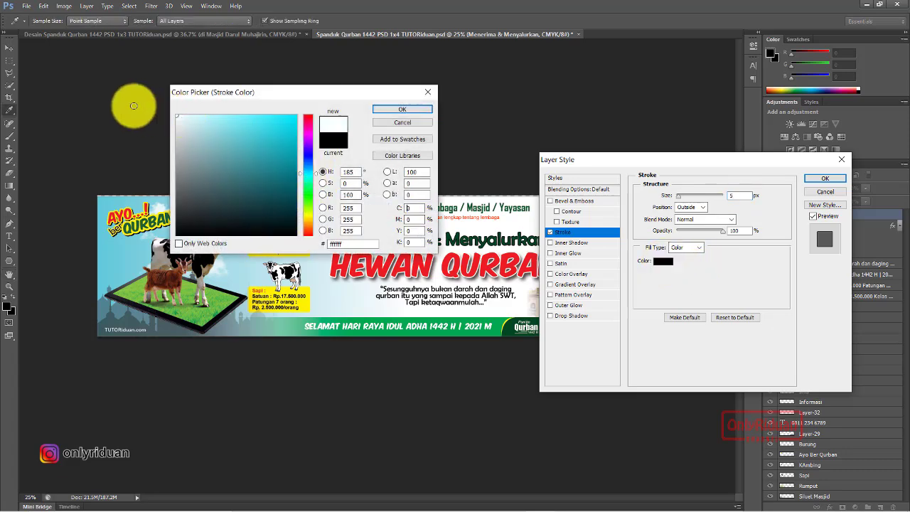
left_click(402, 109)
left_click_drag(669, 160, 625, 126)
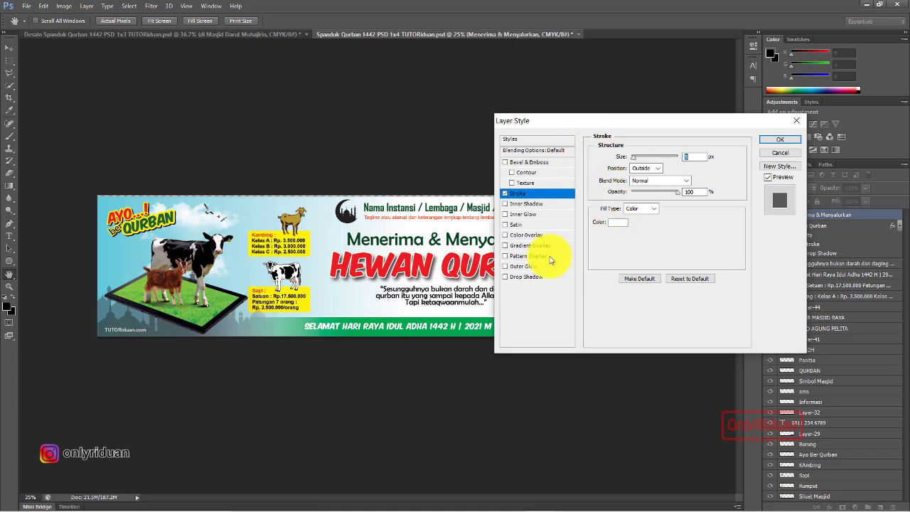
Add a 75% drop shadow with increased distance and 13 px size, and apply the style.
left_click(517, 277)
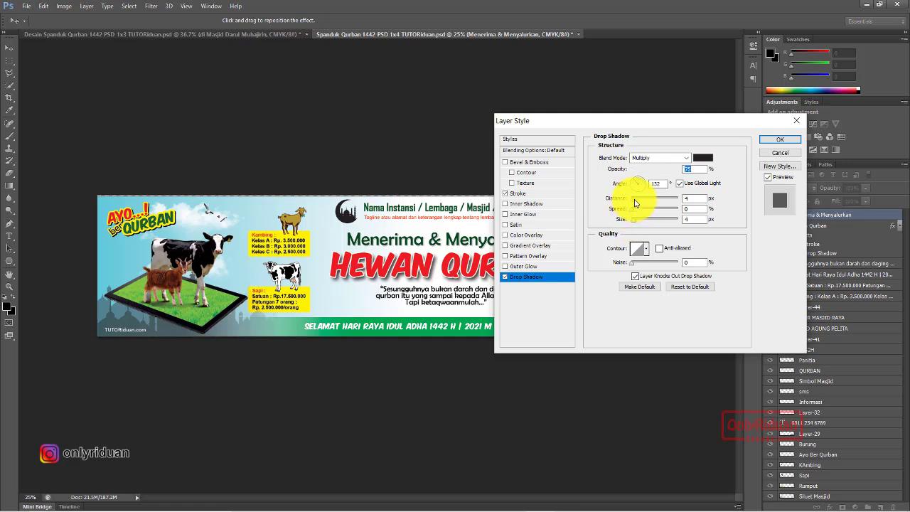
key("Tab")
left_click_drag(633, 219, 640, 223)
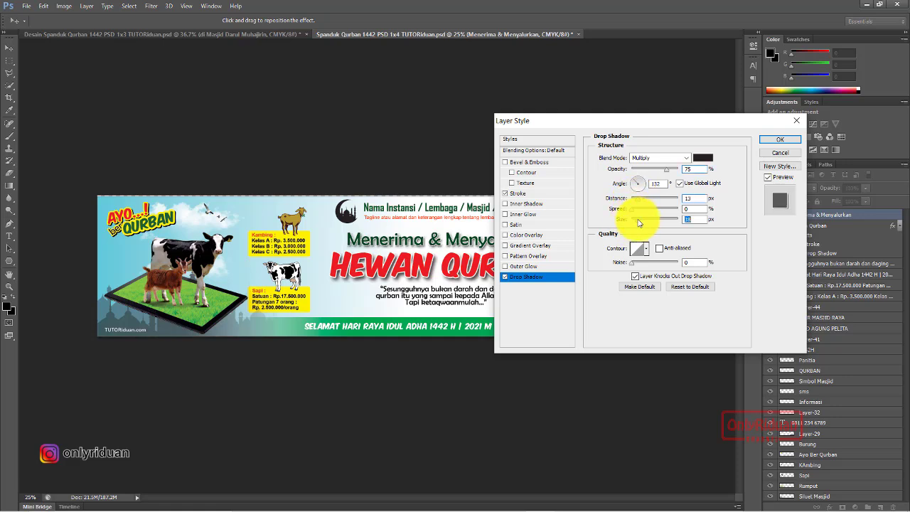
left_click(775, 139)
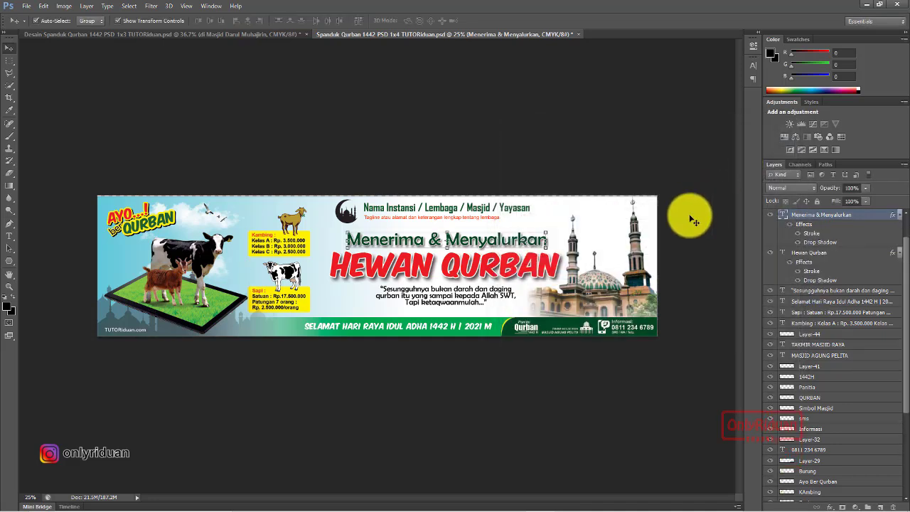
Right-align the heading, retype it as 'Pengurus Masjid Agung Pelita', and shift it left beside the logo.
left_click(491, 217)
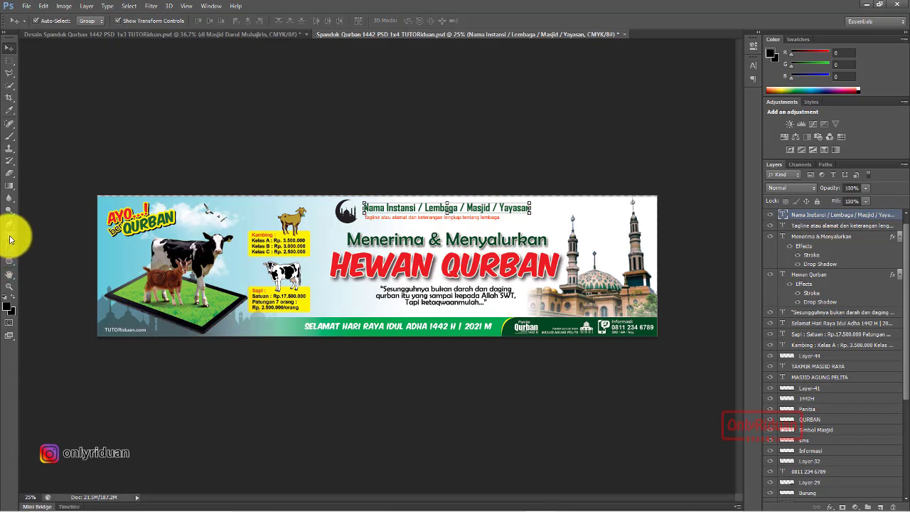
left_click(9, 235)
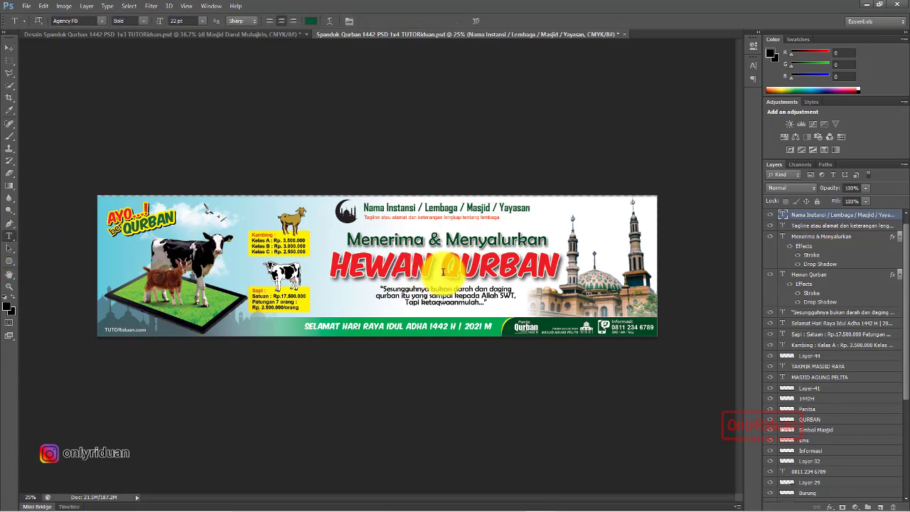
left_click(293, 20)
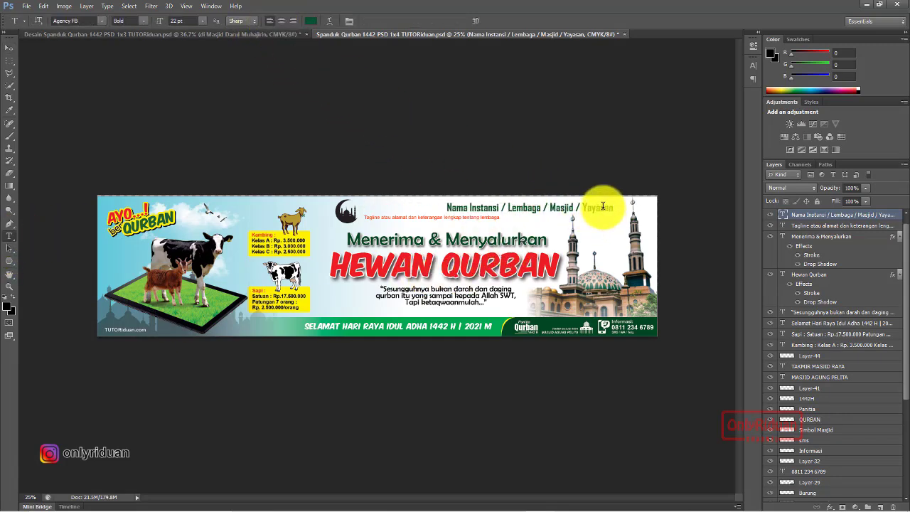
left_click(558, 208)
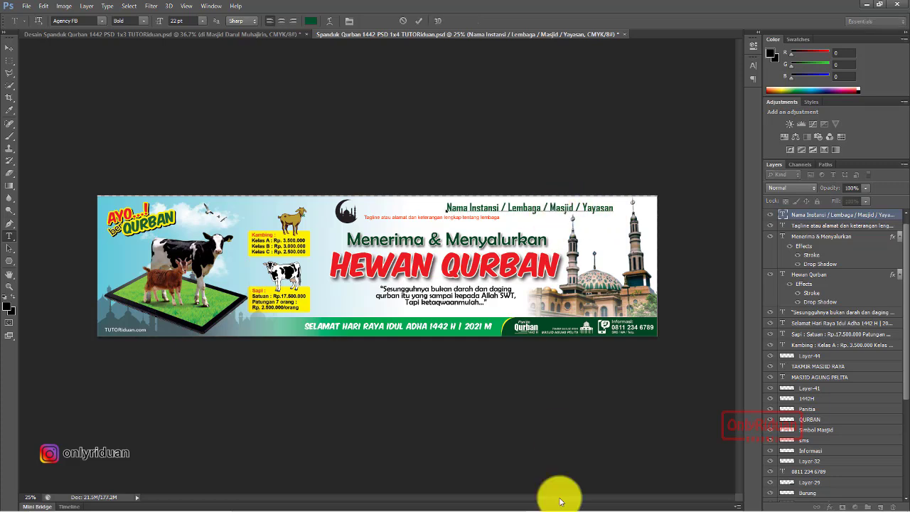
key("BackSpace")
key("BackSpace")
key("BackSpace")
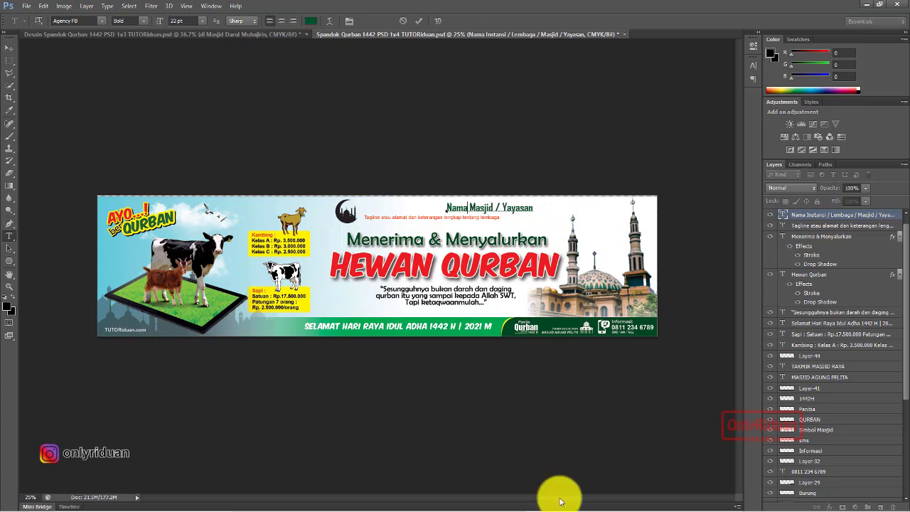
key("BackSpace")
key("BackSpace")
key("BackSpace")
type("Pengurus Masjid Agung Pelita")
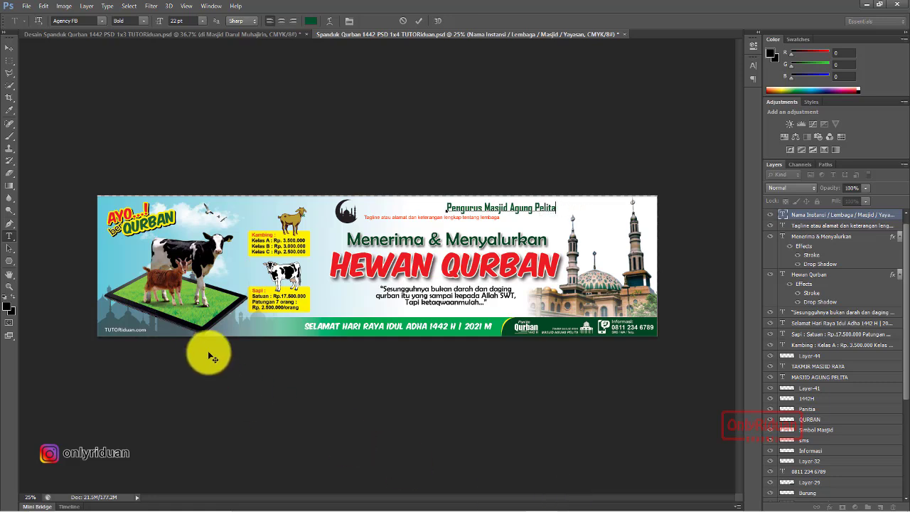
left_click(9, 47)
left_click_drag(500, 215, 407, 212)
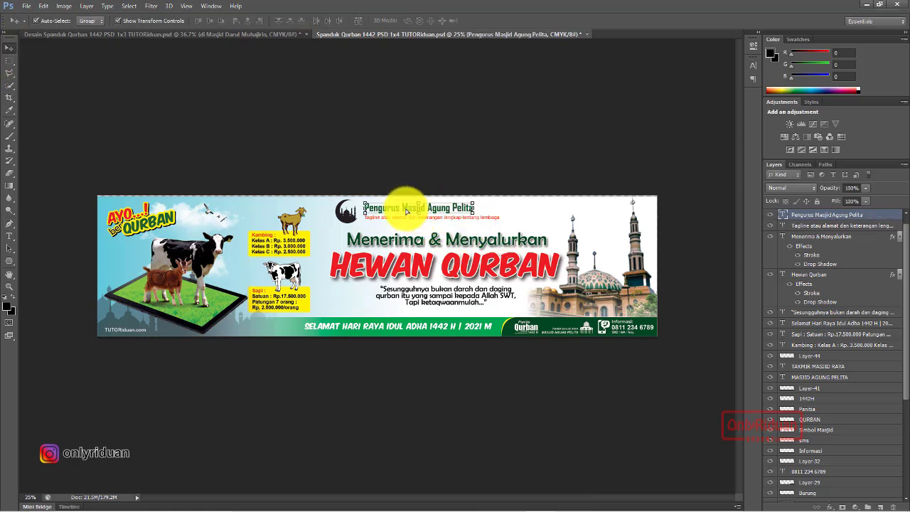
Inspect the Sapi price, phone number and greeting texts, highlighting the greeting's '1442 H | 2021 M'.
left_click(355, 149)
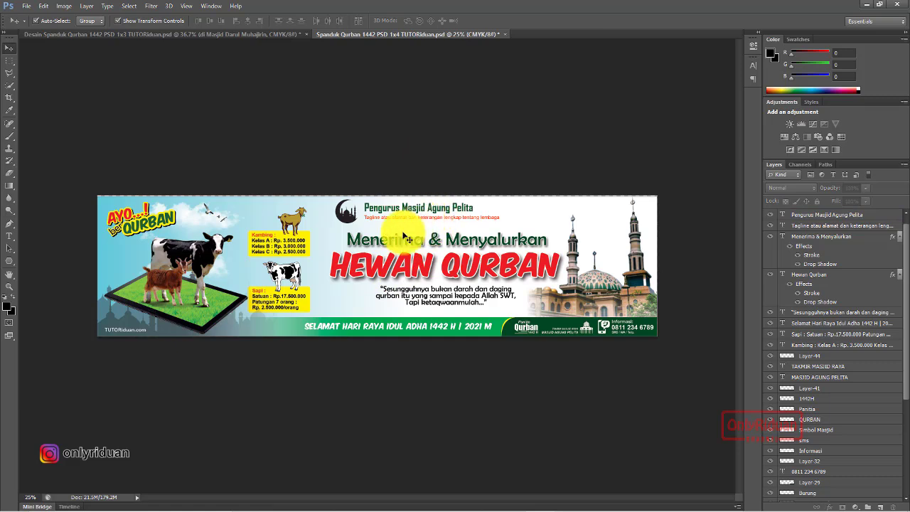
left_click(293, 302)
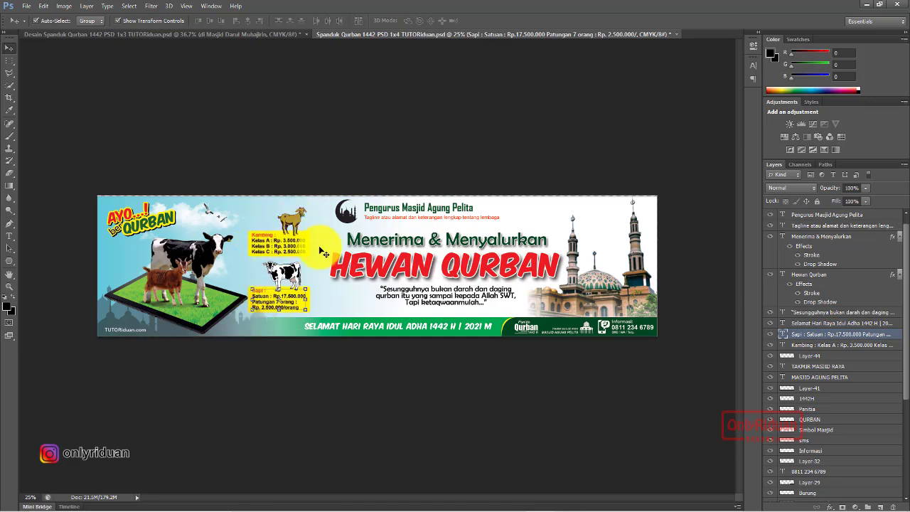
left_click(634, 328)
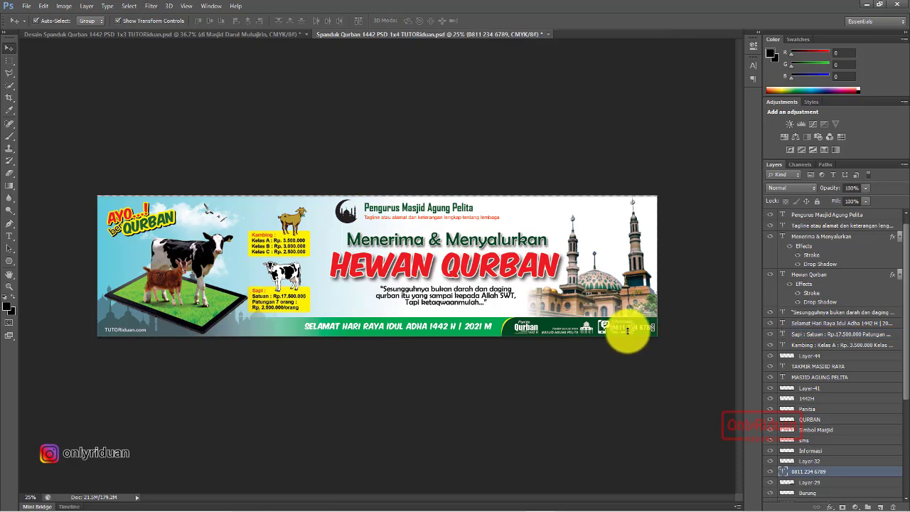
left_click(477, 329)
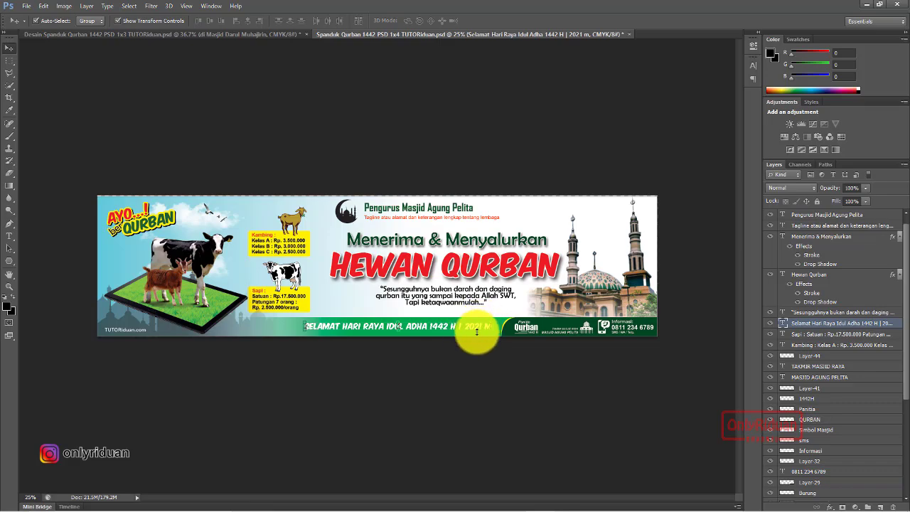
double_click(476, 332)
left_click_drag(493, 326, 446, 323)
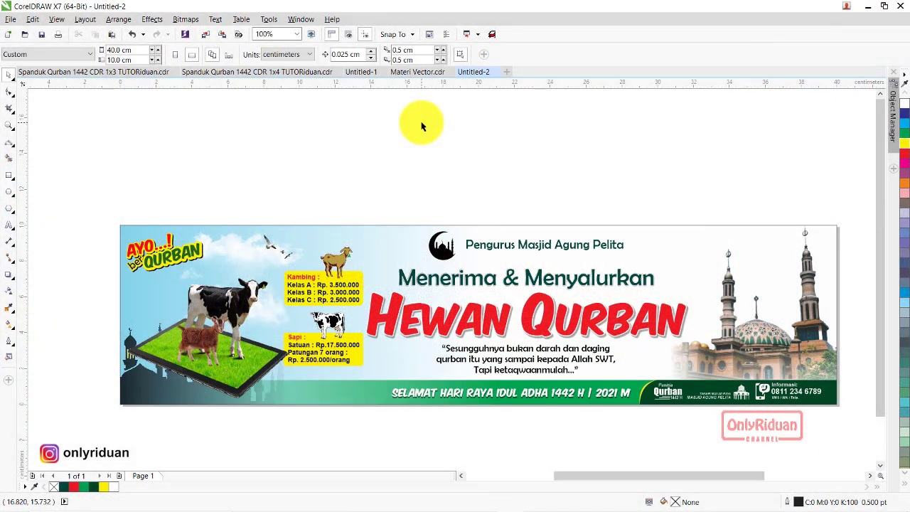
Show the whole Untitled-1 Darul Muhajirin banner, selecting then deselecting all its objects.
left_click(360, 72)
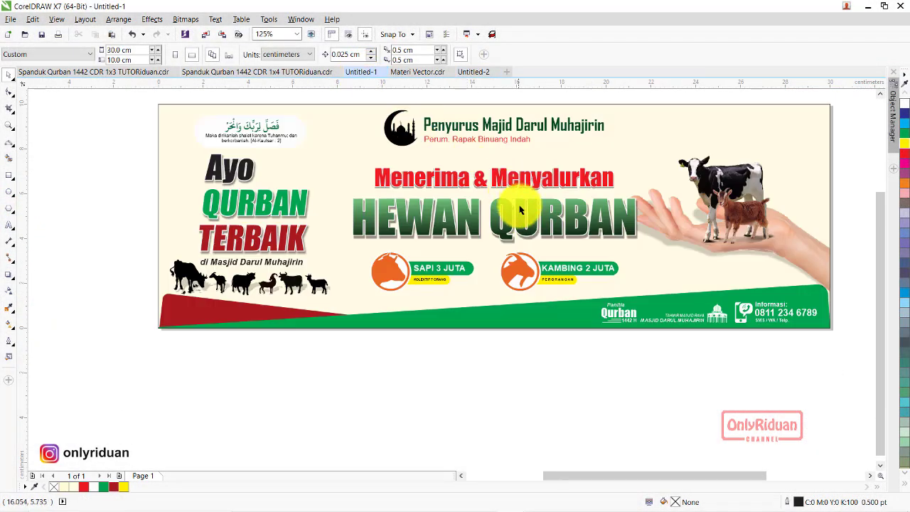
left_click(880, 94)
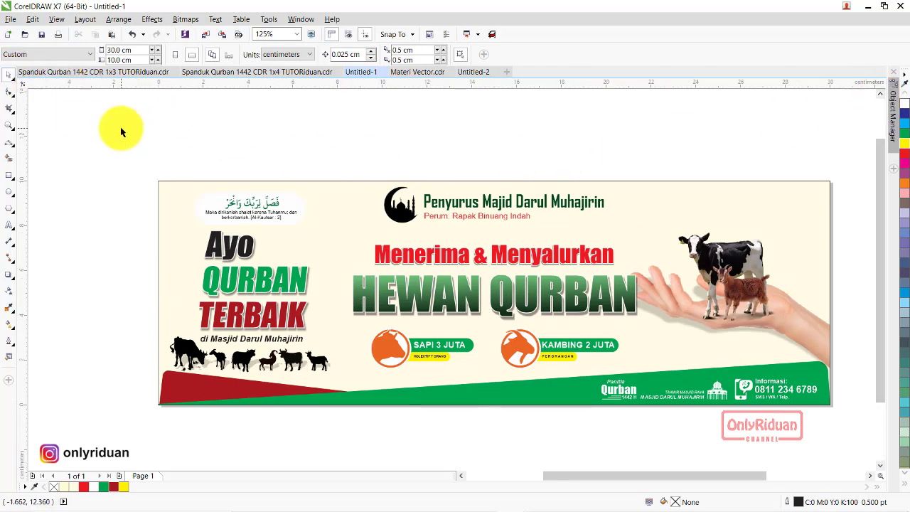
left_click_drag(121, 132, 860, 435)
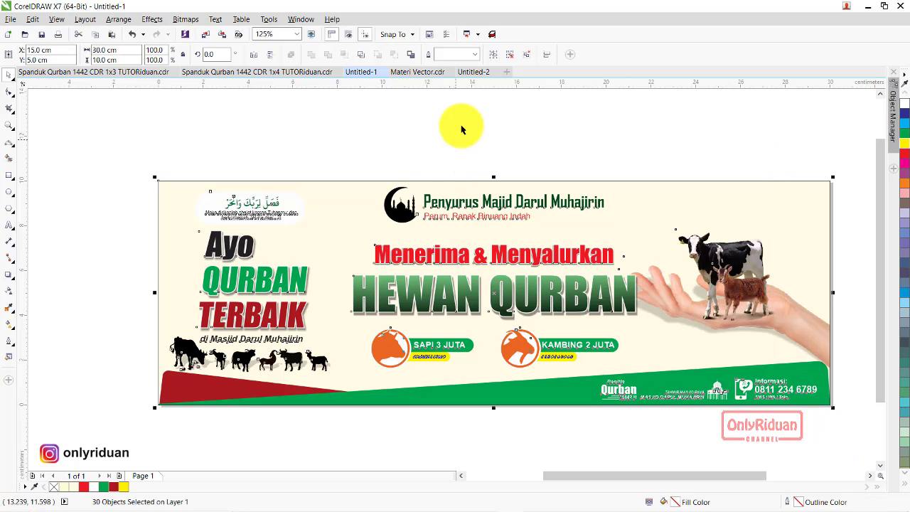
left_click(541, 126)
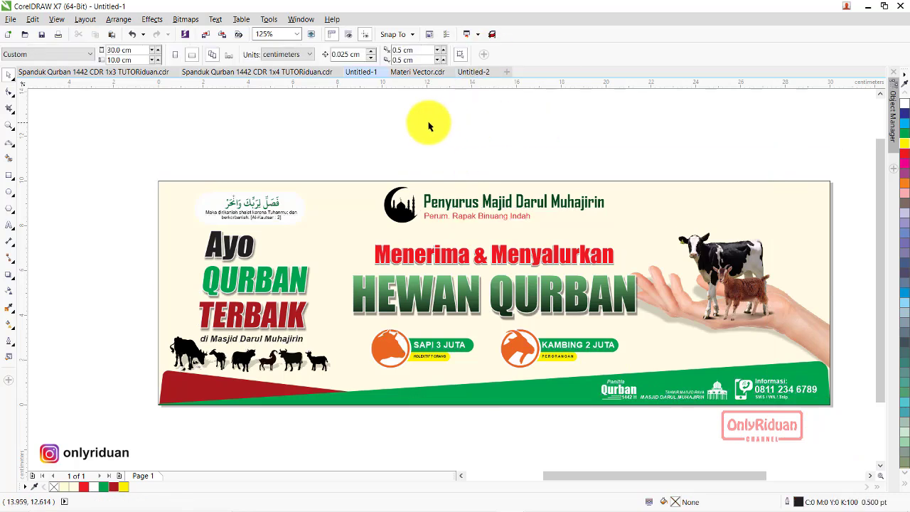
Export the banner as JPEG 'Spanduk Qurban 1x3 1 Lembar MA' into the QURBAN folder.
left_click(11, 21)
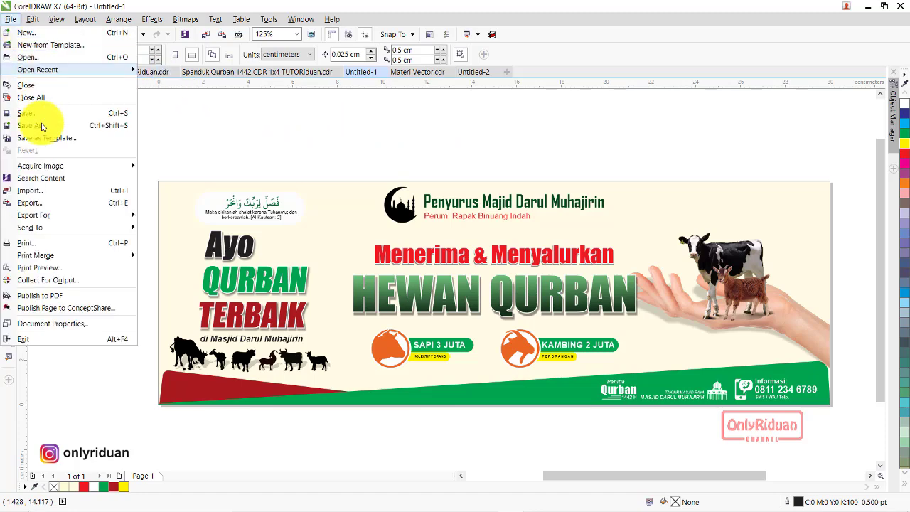
left_click(32, 203)
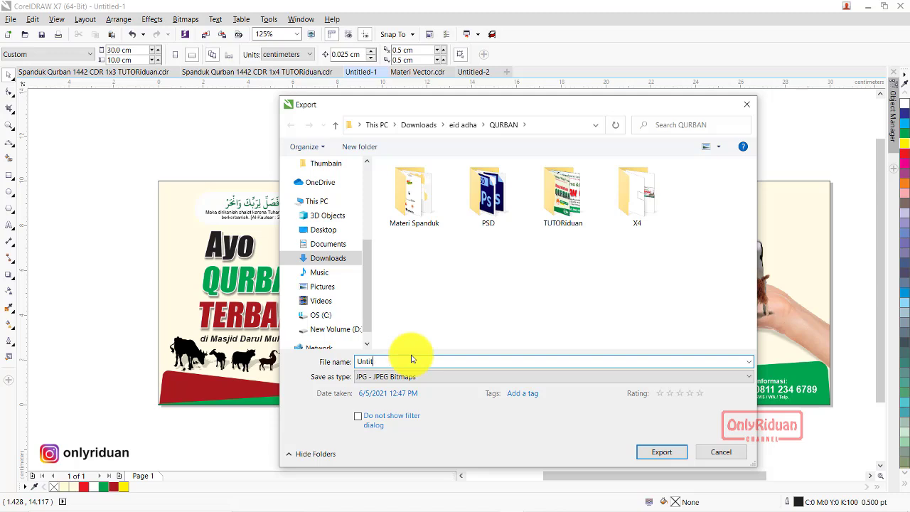
type("Spanduk Qurban 1x3  1 Lembar MA")
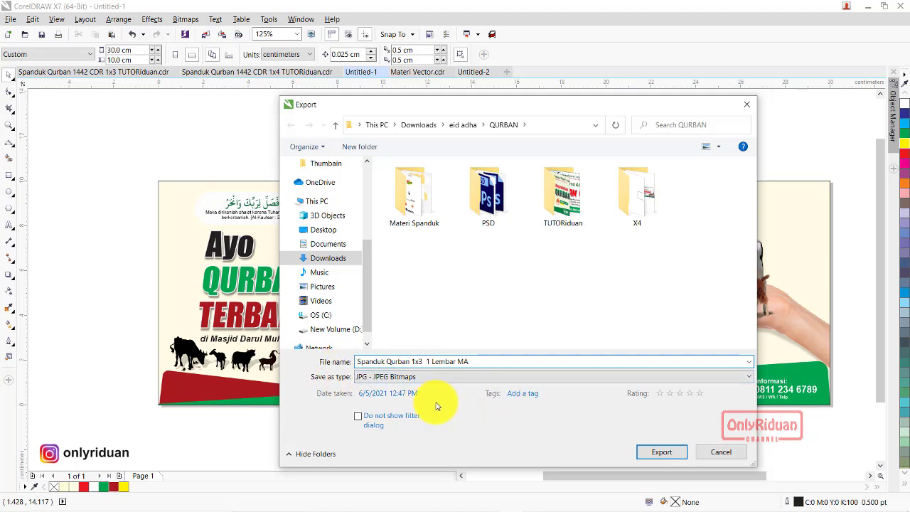
left_click(648, 455)
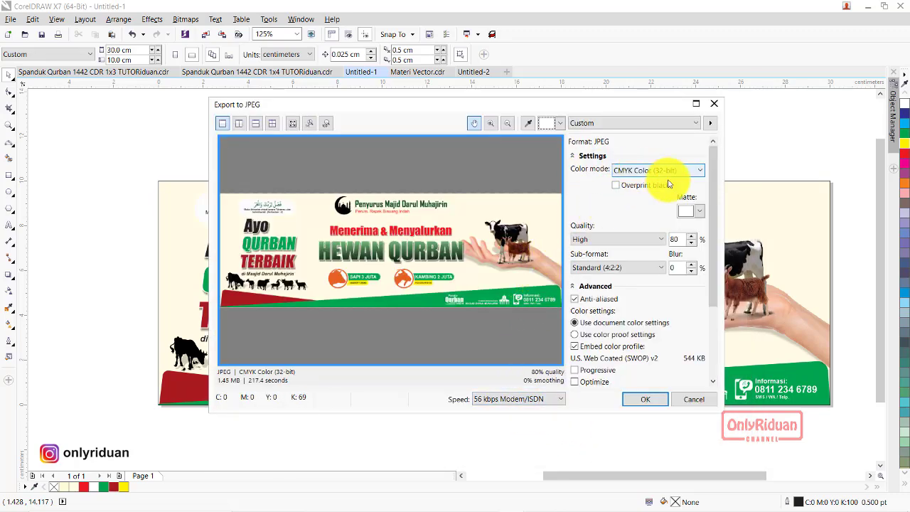
Set the JPEG export to 300 × 100.13 cm at 100 dpi and confirm the export.
scroll(718, 227, "down", 3)
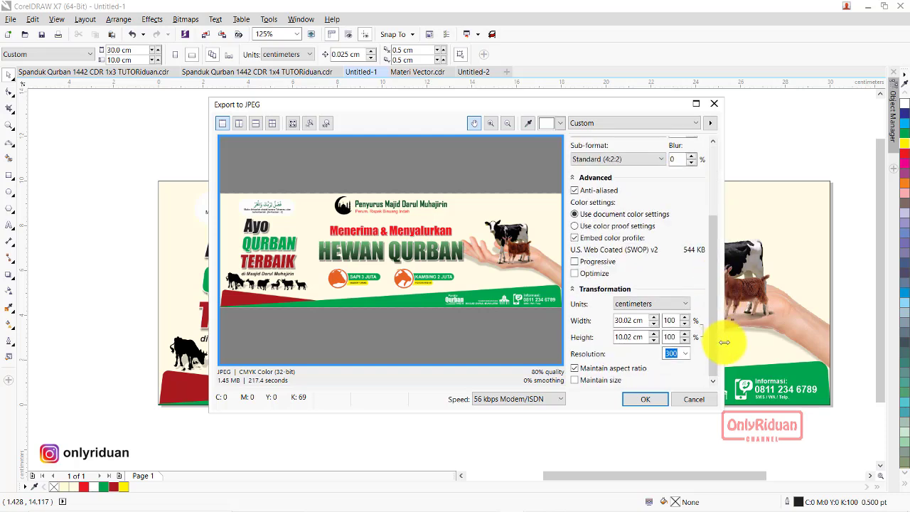
left_click(685, 360)
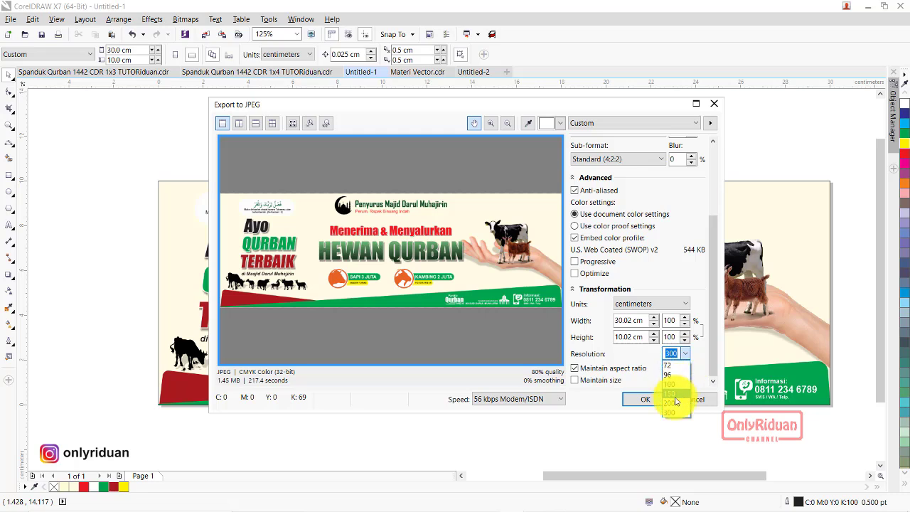
left_click(674, 384)
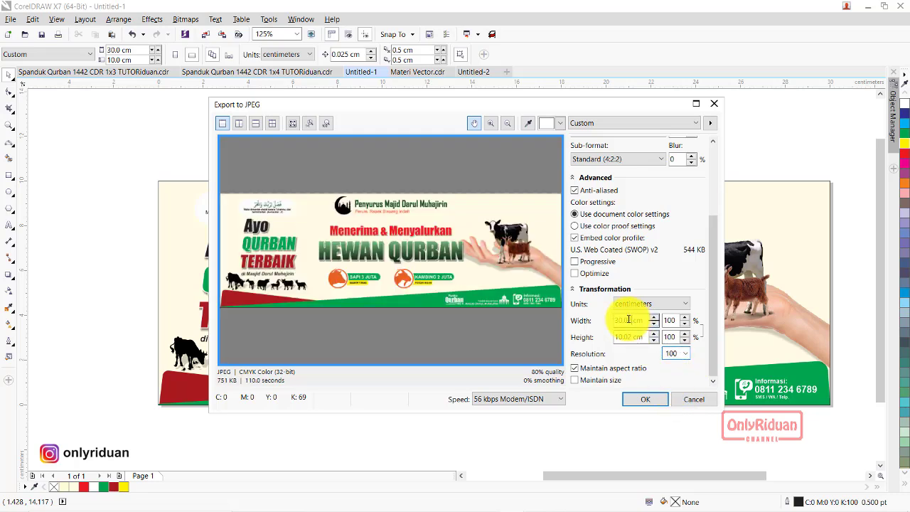
double_click(629, 320)
type("300")
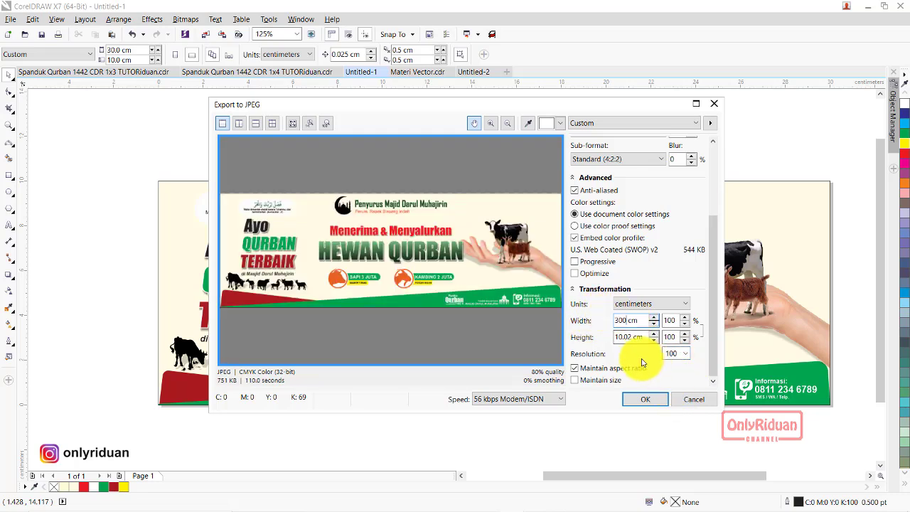
double_click(629, 337)
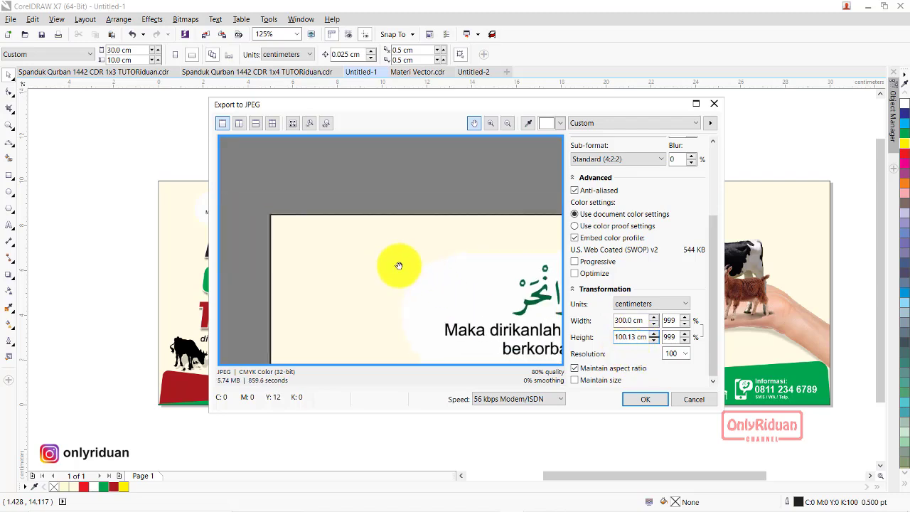
mouse_move(391, 267)
left_mouse_down()
mouse_move(332, 234)
mouse_move(300, 197)
mouse_move(451, 239)
mouse_move(463, 252)
mouse_move(442, 279)
mouse_move(346, 264)
mouse_move(386, 264)
mouse_move(366, 213)
mouse_move(482, 206)
mouse_move(497, 244)
mouse_move(325, 167)
mouse_move(488, 218)
mouse_move(462, 278)
left_mouse_up()
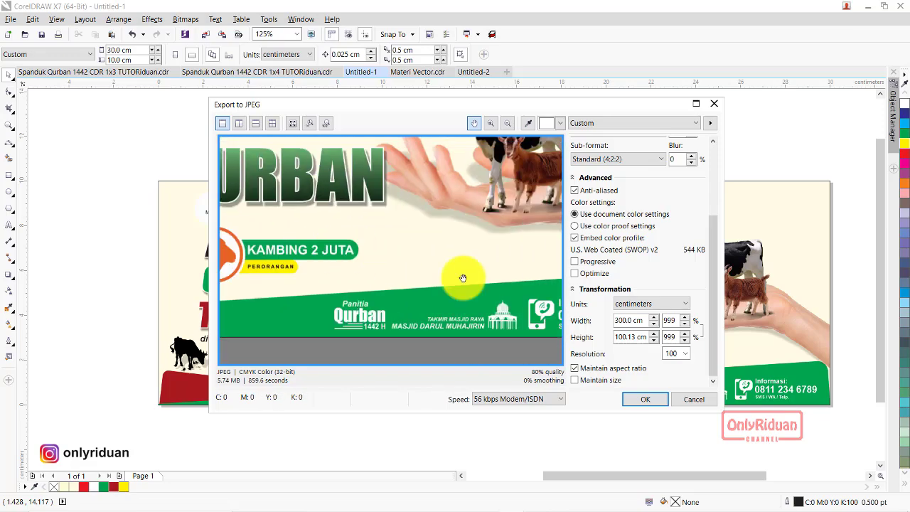
left_click(641, 399)
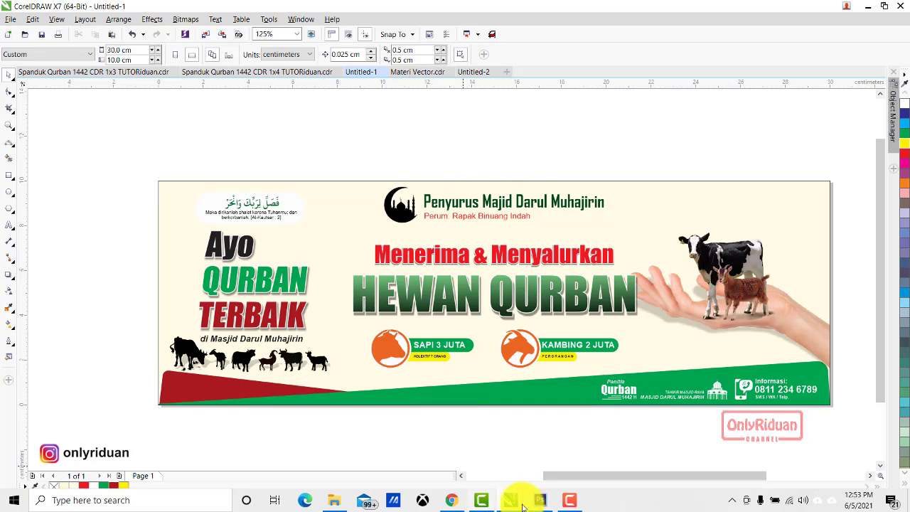
Resize the 1x3 banner to 300 × 100.11 cm at 100 pixels/inch.
left_click(539, 500)
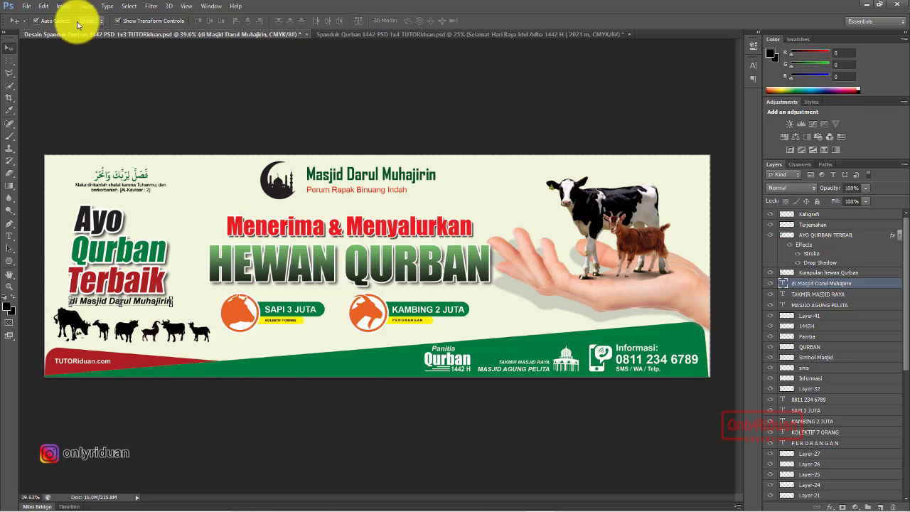
left_click(61, 7)
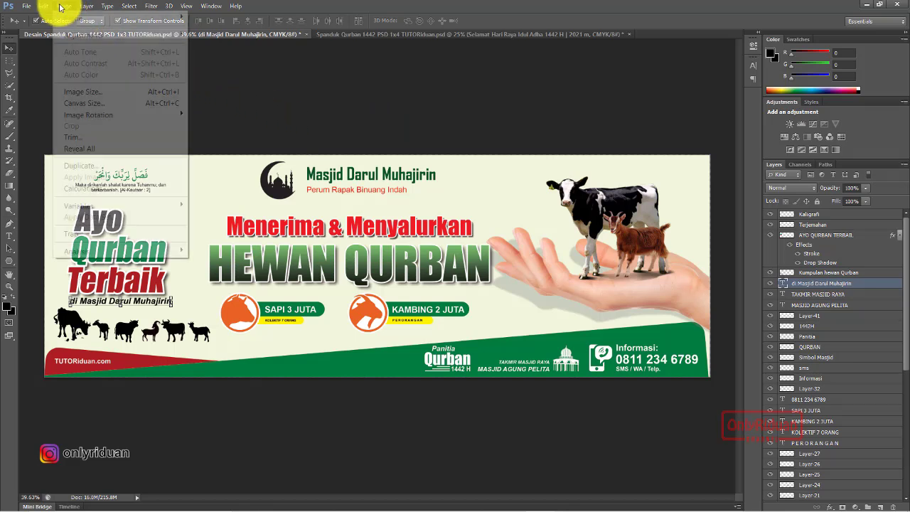
left_click(84, 92)
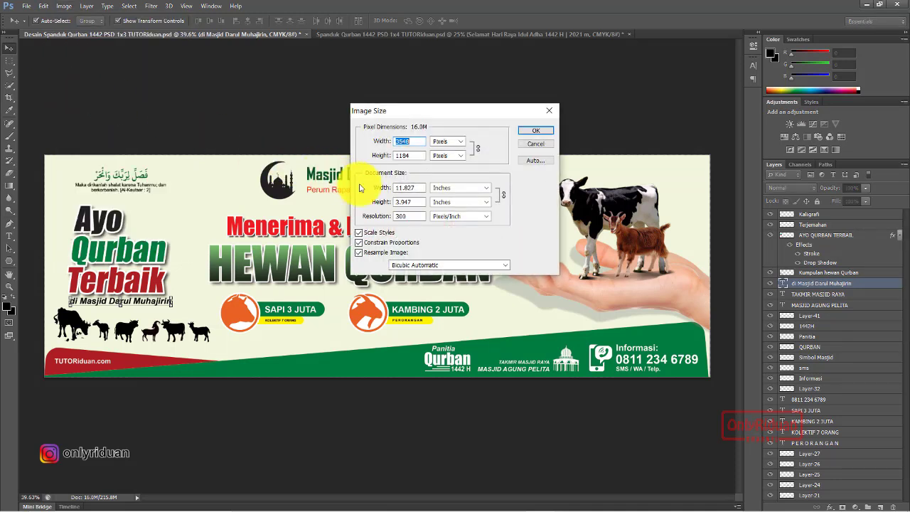
left_click(453, 187)
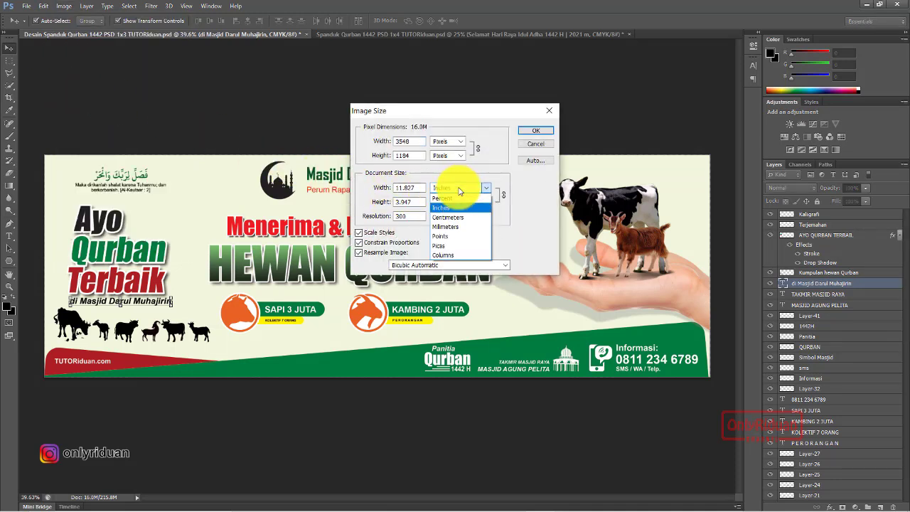
left_click(453, 217)
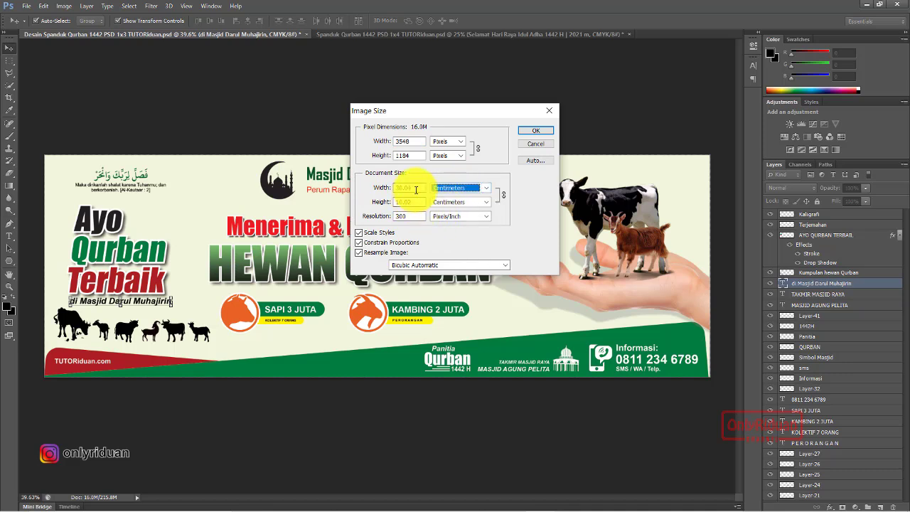
double_click(413, 188)
type("300")
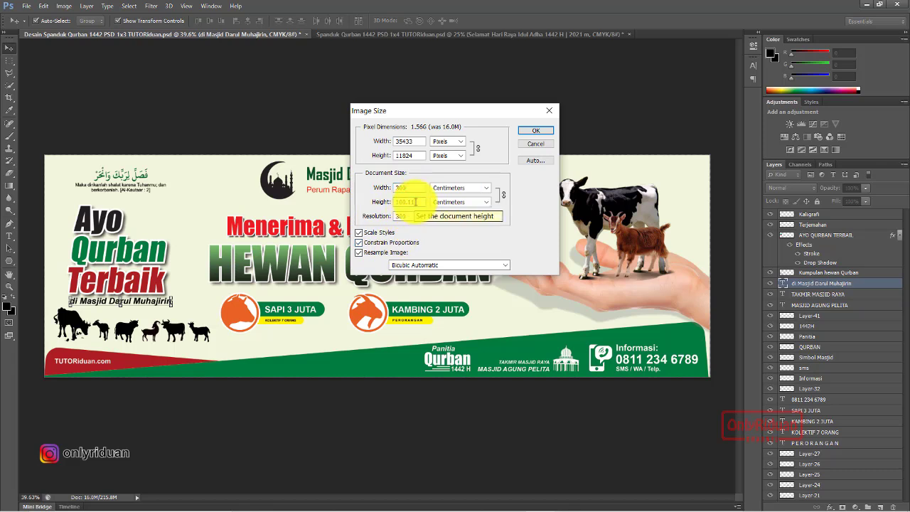
left_click(404, 202)
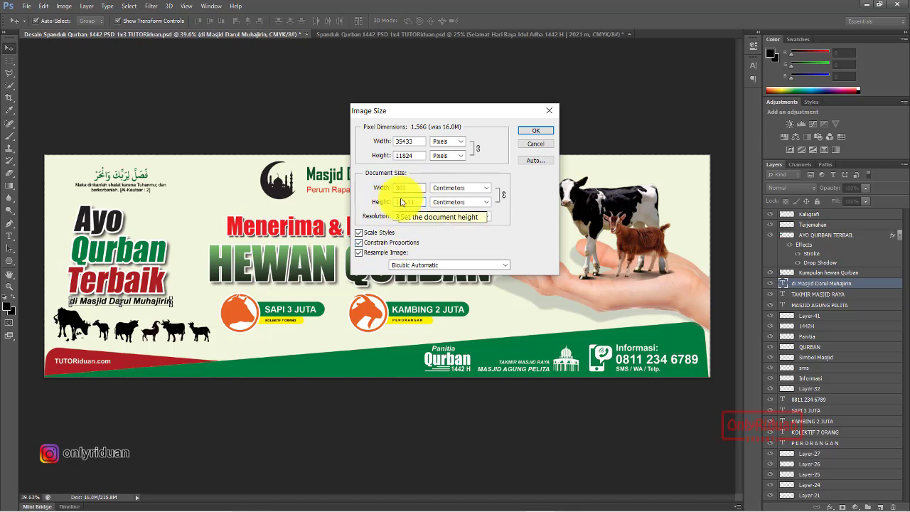
double_click(392, 215)
type("100")
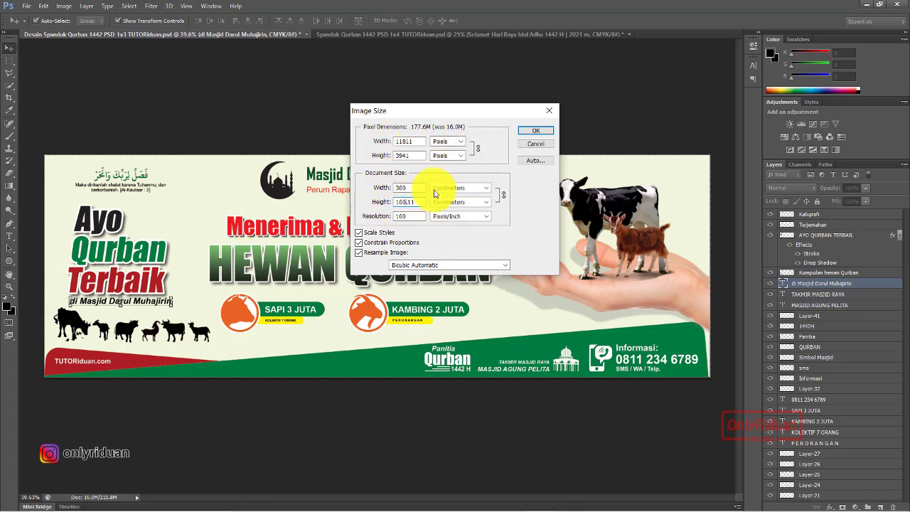
left_click(537, 132)
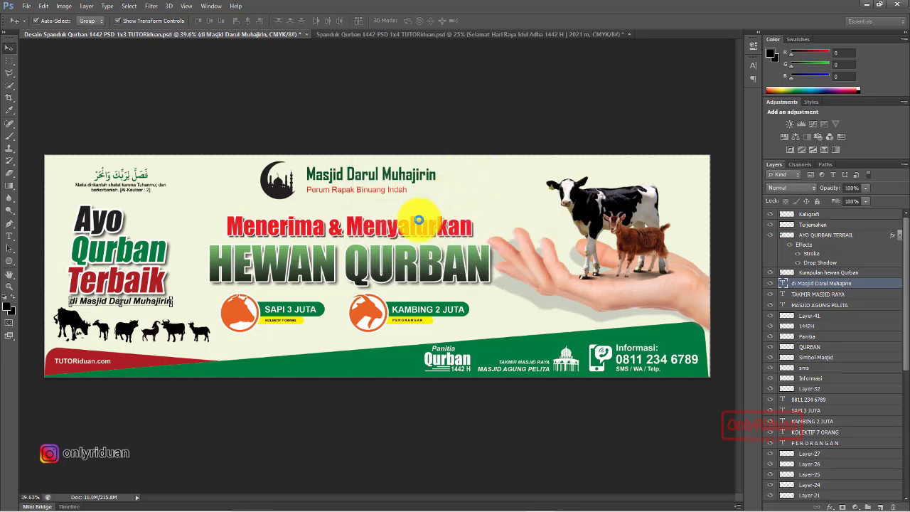
Zoom in to check the resized headline, then bring up Save As.
key("ctrl+plus")
key("ctrl+plus")
key("ctrl+plus")
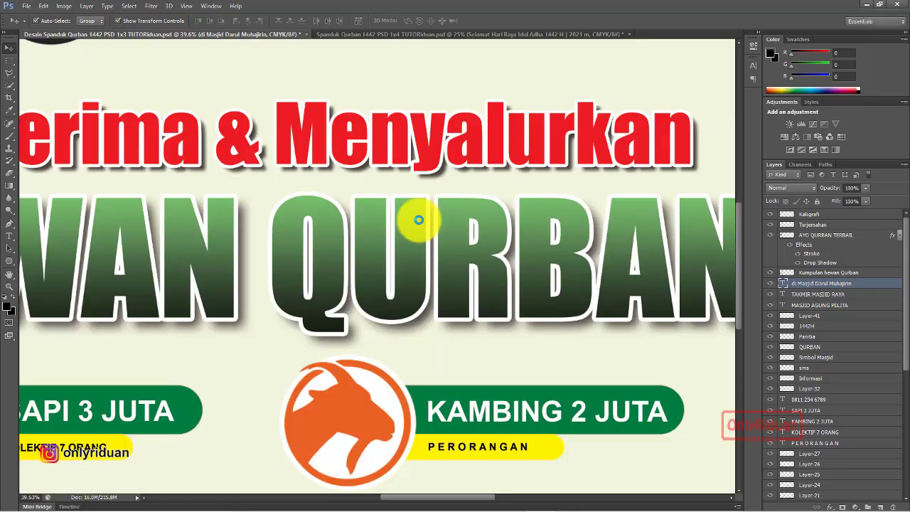
scroll(423, 189, "down", 2)
scroll(422, 189, "down", 2)
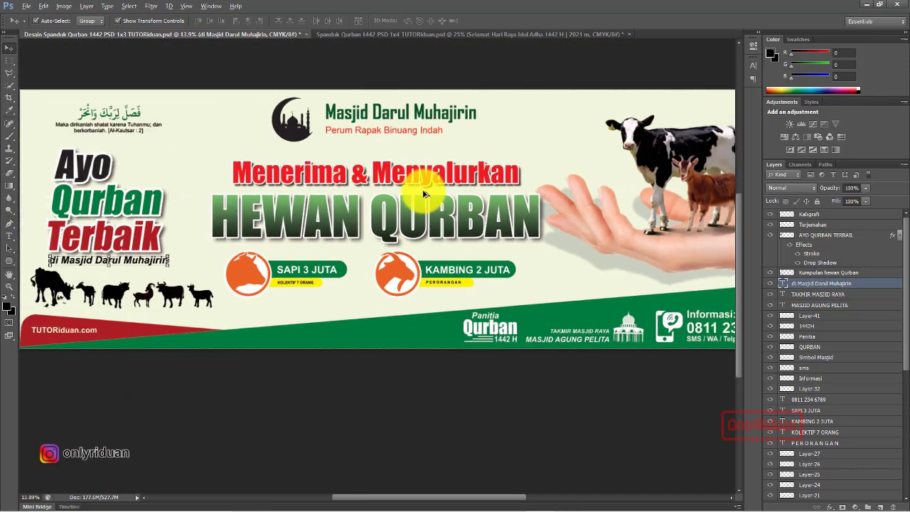
scroll(425, 196, "down", 2)
scroll(425, 195, "up", 1)
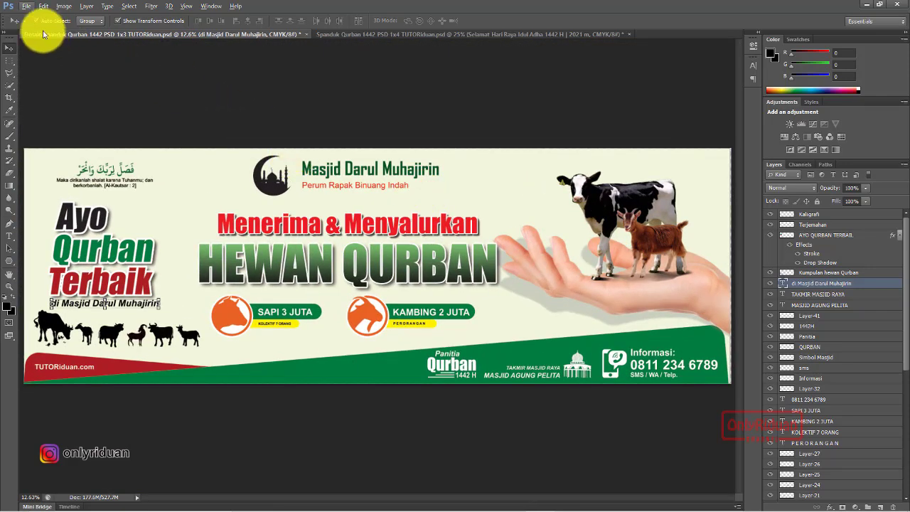
left_click(26, 5)
Save as JPEG 'Spanduk Qurban 1442 1x3 1 lembar MA', replacing the existing file, at Maximum quality.
left_click(52, 151)
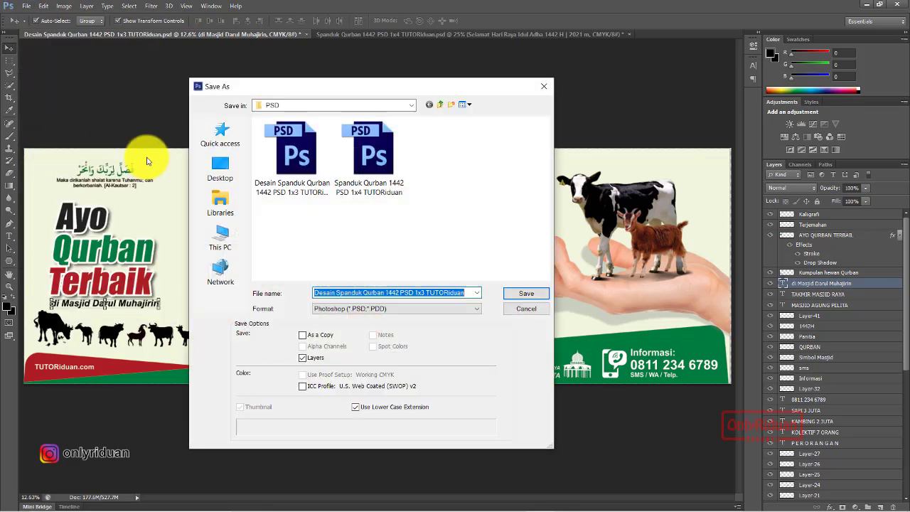
left_click(399, 308)
left_click(377, 360)
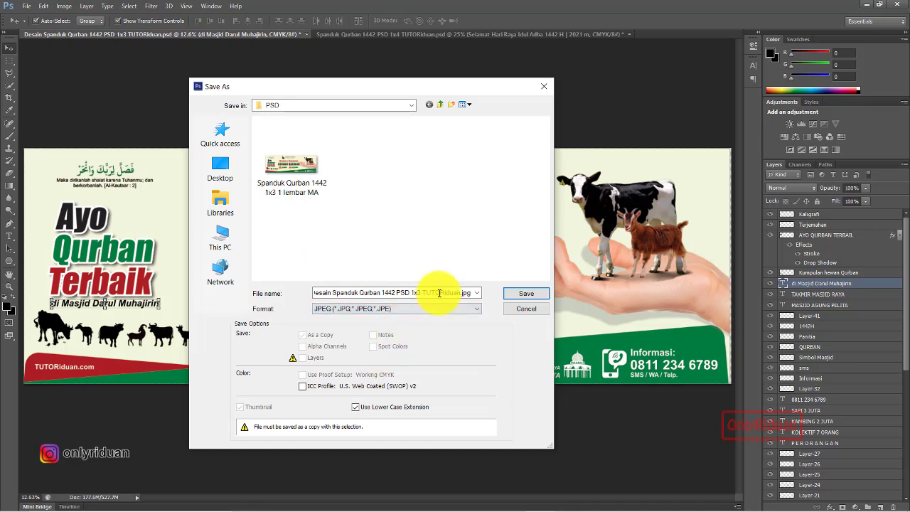
left_click(290, 173)
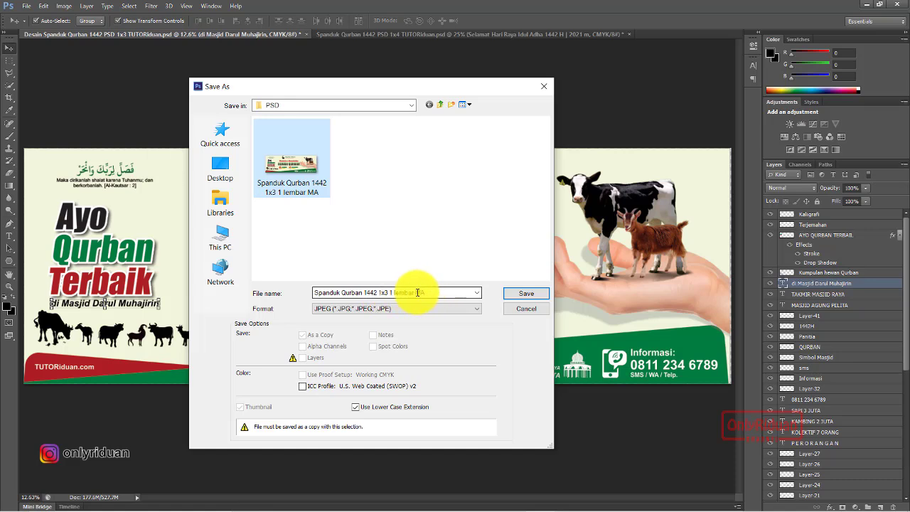
left_click(527, 293)
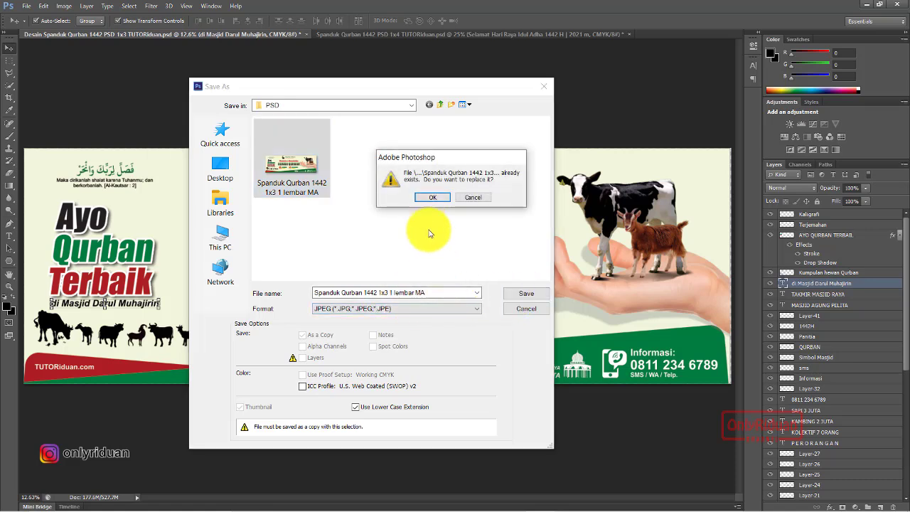
left_click(431, 197)
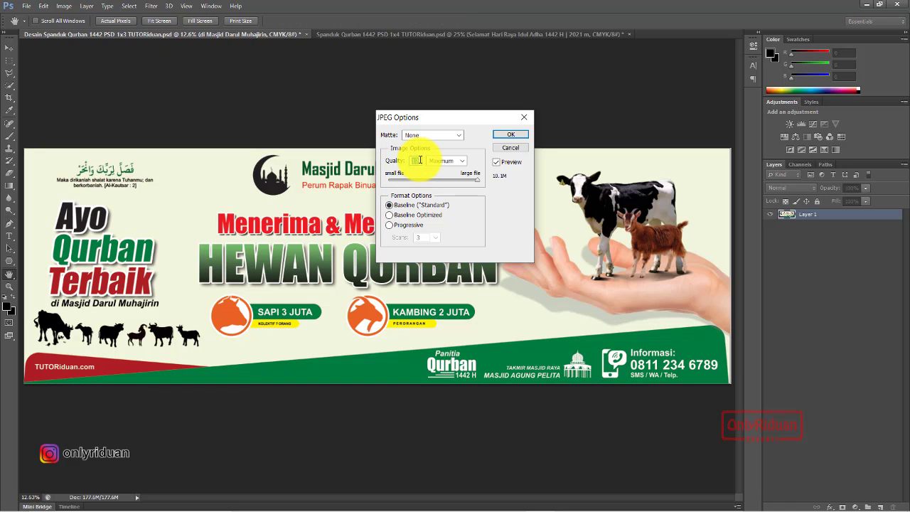
left_click(511, 135)
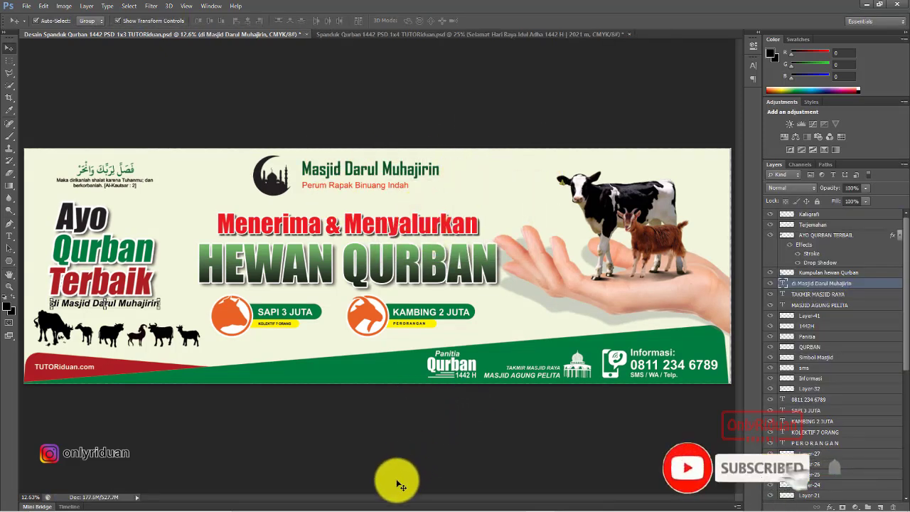
Check the exported 1x3 JPEG (11811 × 3942, 5.74 MB) in the QURBAN folder.
left_click(333, 500)
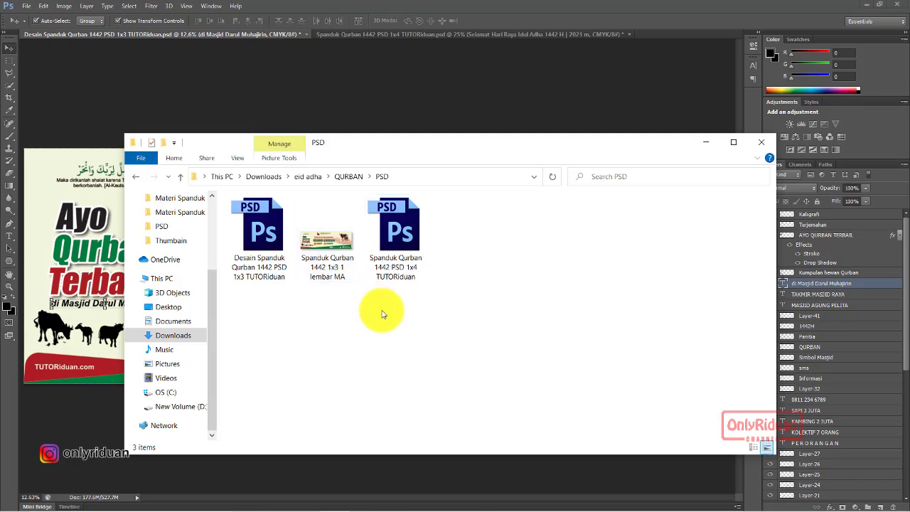
left_click(349, 177)
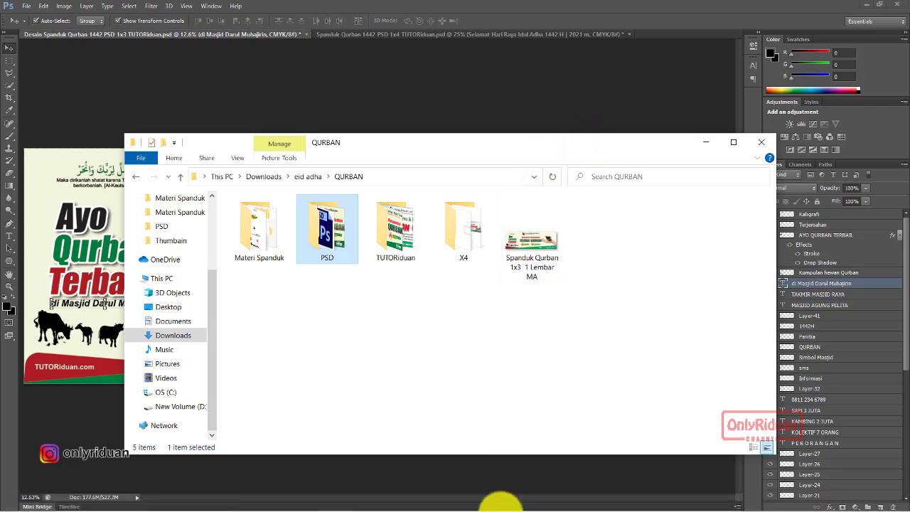
mouse_move(510, 501)
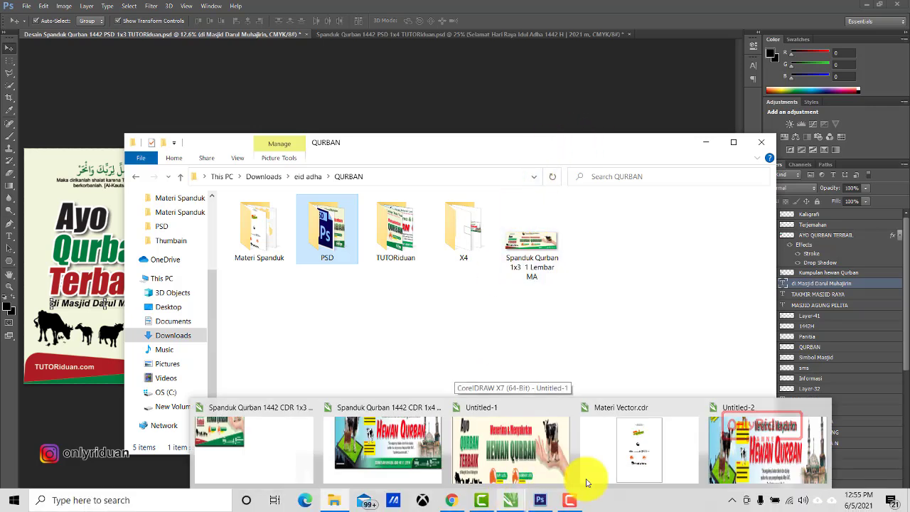
left_click(758, 463)
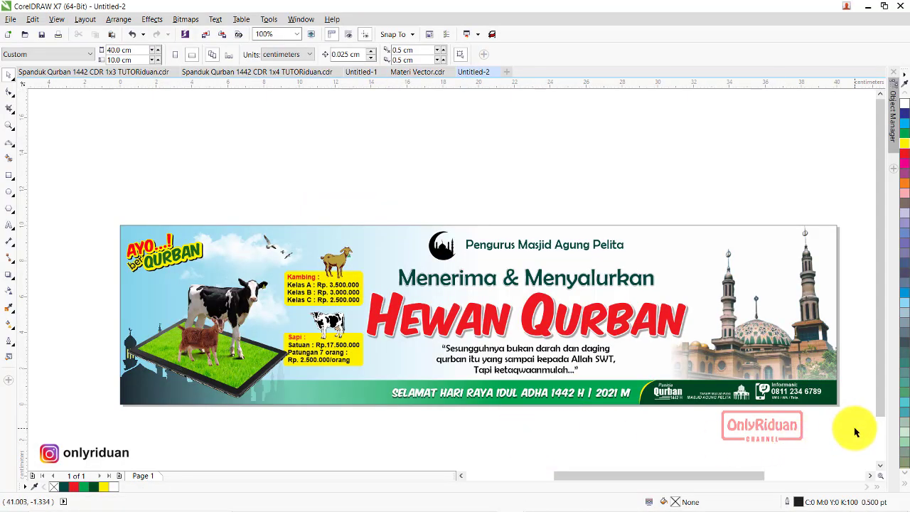
Select and group all 41 objects of the 1x4 banner in CorelDRAW.
left_click_drag(854, 426, 91, 187)
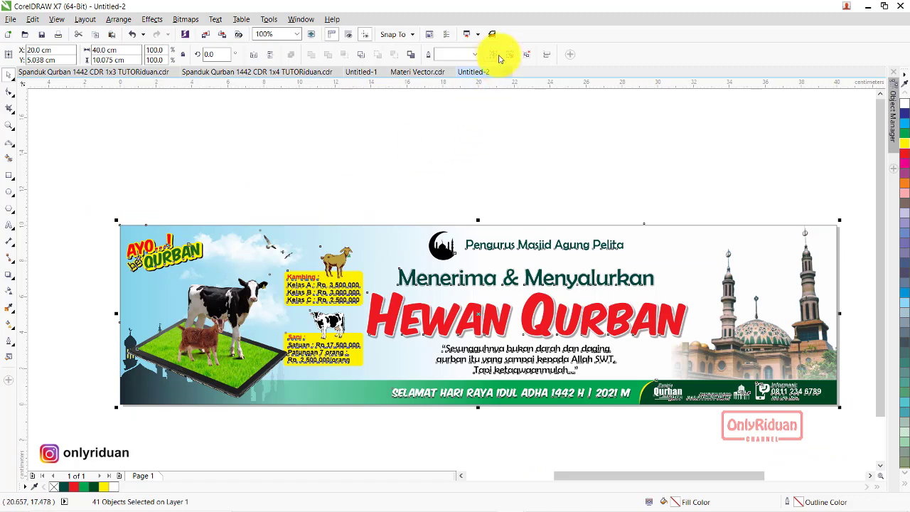
left_click(498, 54)
left_click(11, 19)
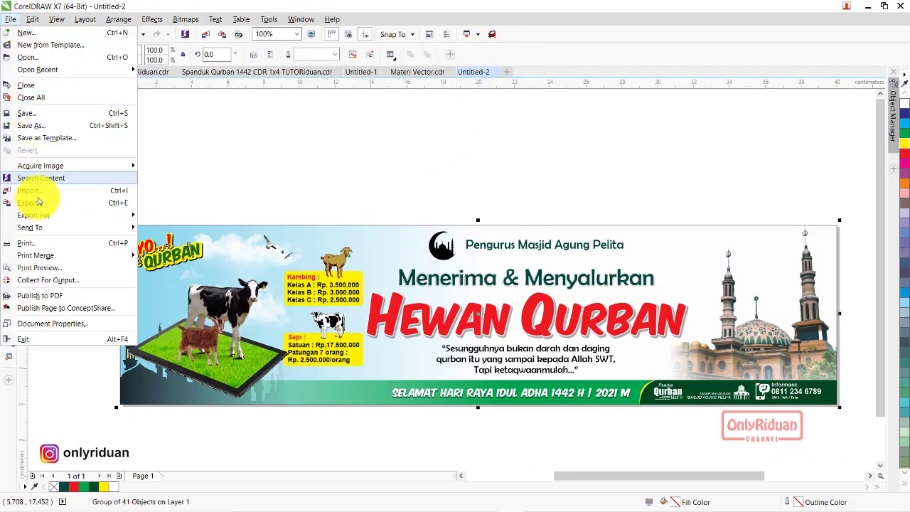
key("Escape")
Export the banner as a JPEG, changing the reused 1x3 file name to 1x4.
key("ctrl+e")
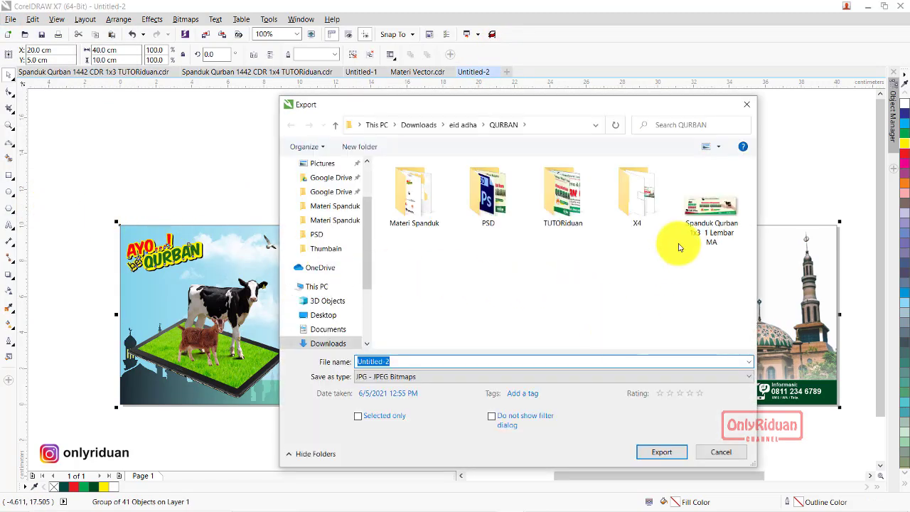
left_click(711, 206)
left_click(418, 361)
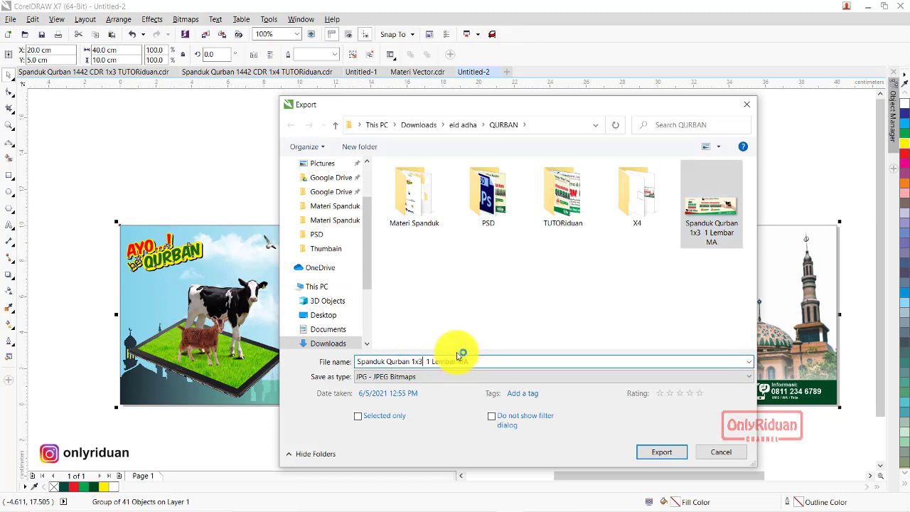
key("BackSpace")
type("4")
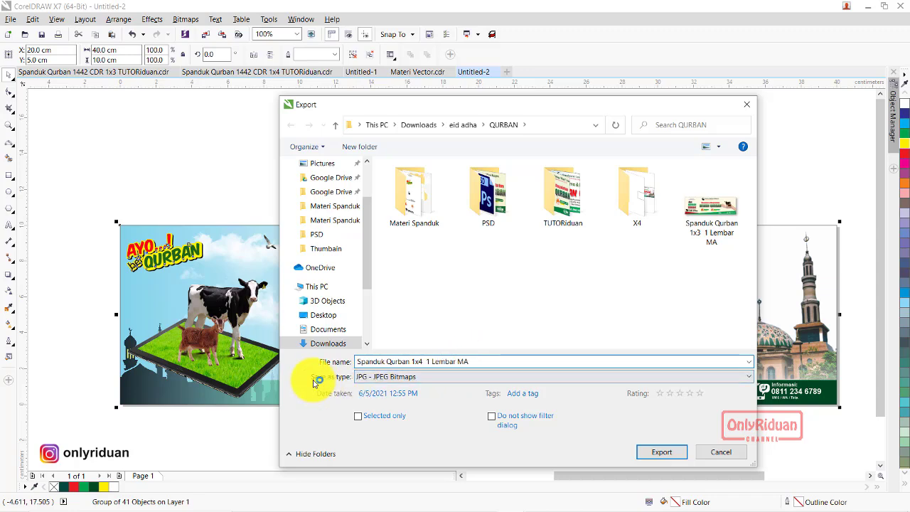
left_click(662, 452)
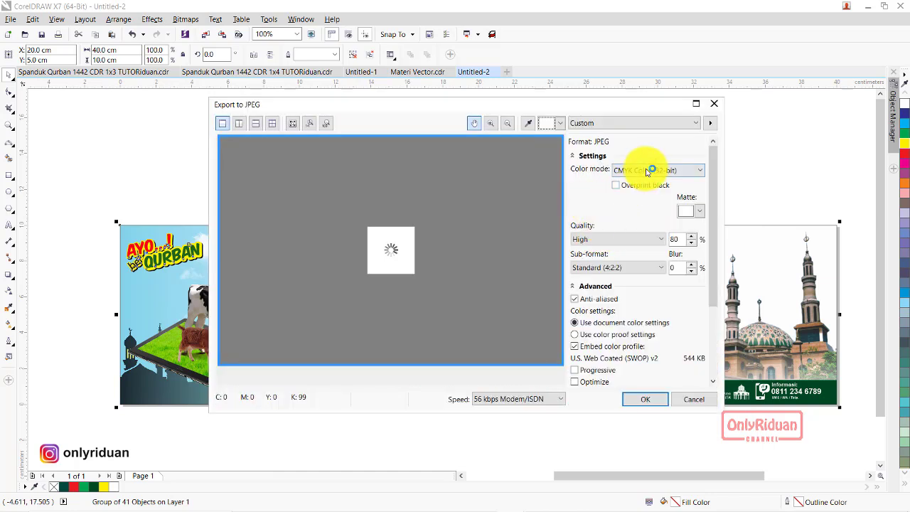
Set the JPEG export to CMYK, 400 cm wide at 100 dpi, and confirm.
left_click(648, 173)
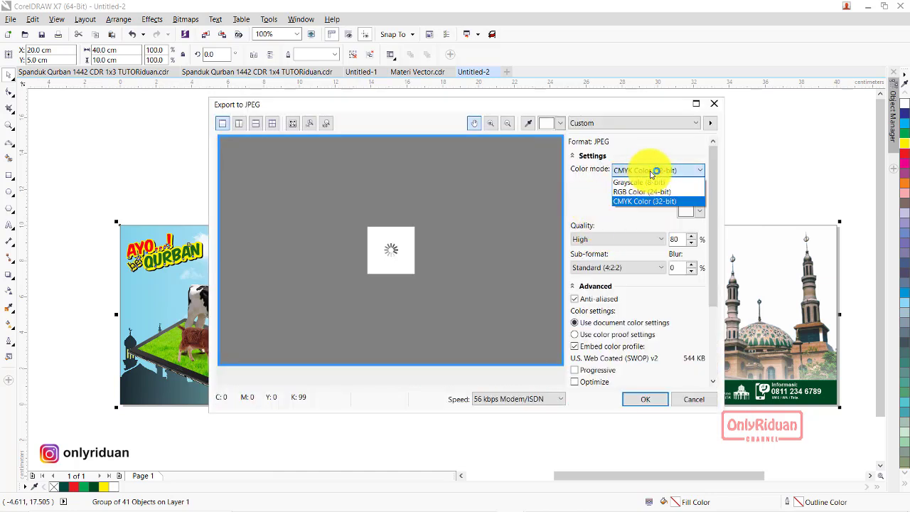
left_click(653, 173)
scroll(719, 258, "down", 3)
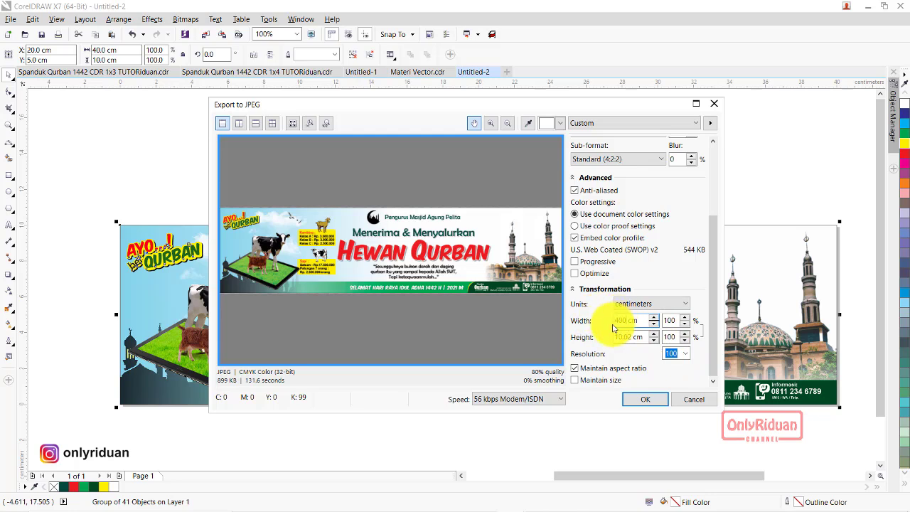
left_click(630, 332)
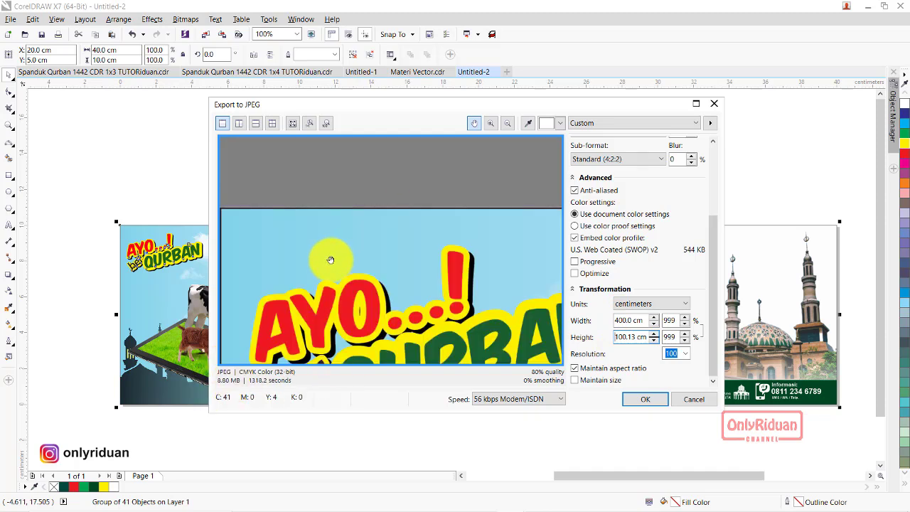
mouse_move(425, 296)
left_mouse_down()
mouse_move(363, 235)
mouse_move(236, 188)
mouse_move(244, 284)
mouse_move(335, 193)
mouse_move(500, 268)
mouse_move(584, 239)
mouse_move(640, 284)
left_mouse_up()
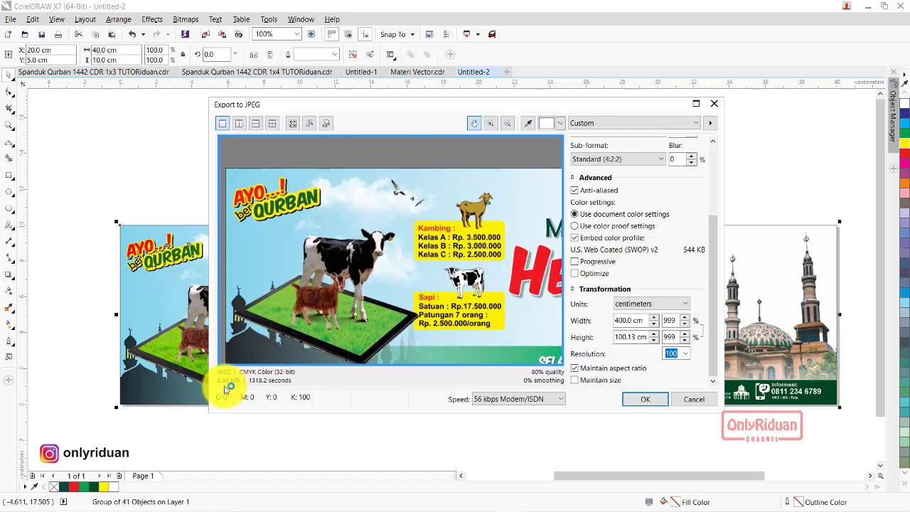
left_click(643, 399)
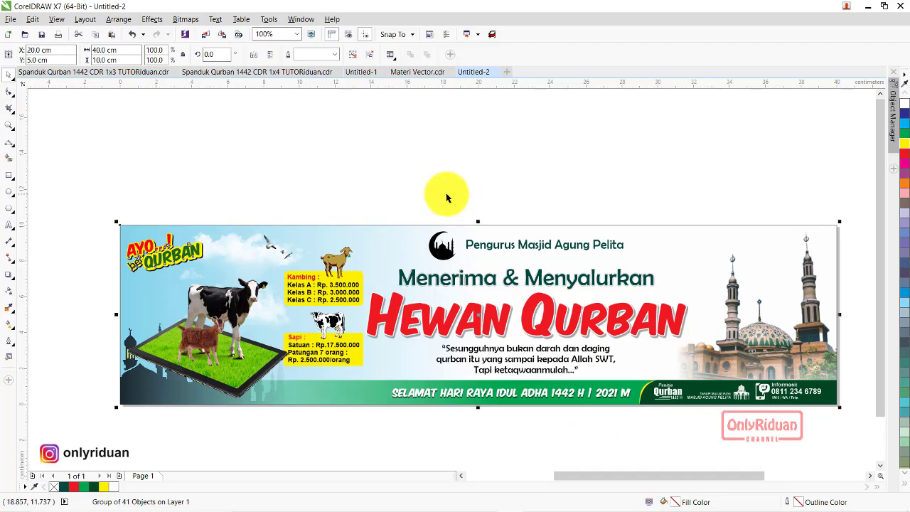
left_click(538, 499)
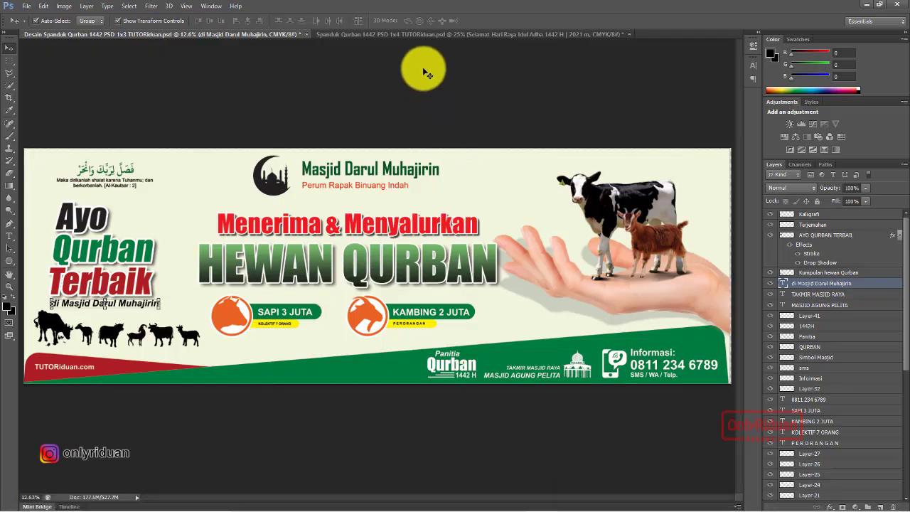
Resize the 1x4 PSD to 400 cm wide at 100 pixels/inch and fit it on screen.
left_click(417, 34)
left_click(349, 142)
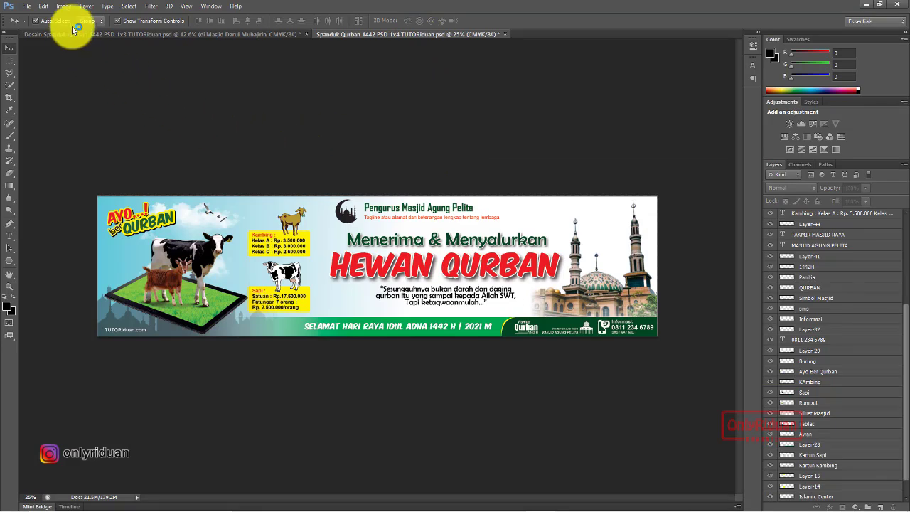
left_click(64, 6)
left_click(69, 95)
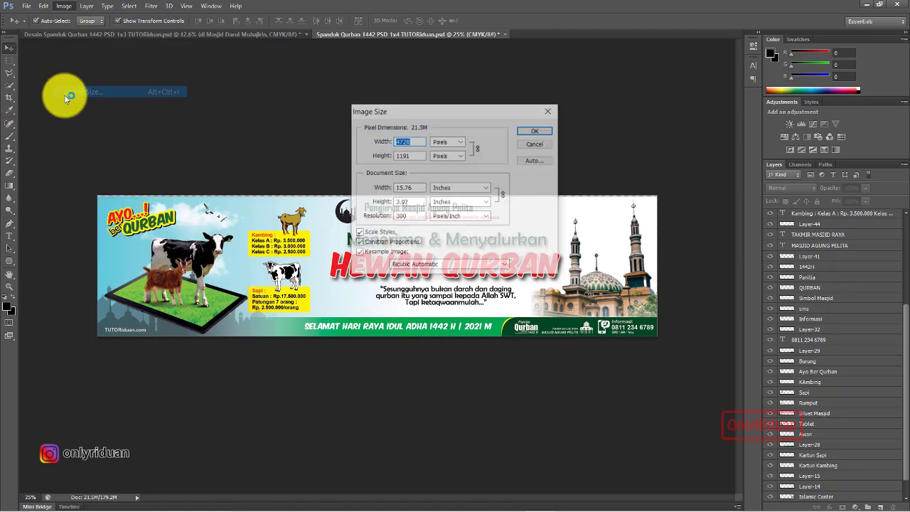
left_click(442, 188)
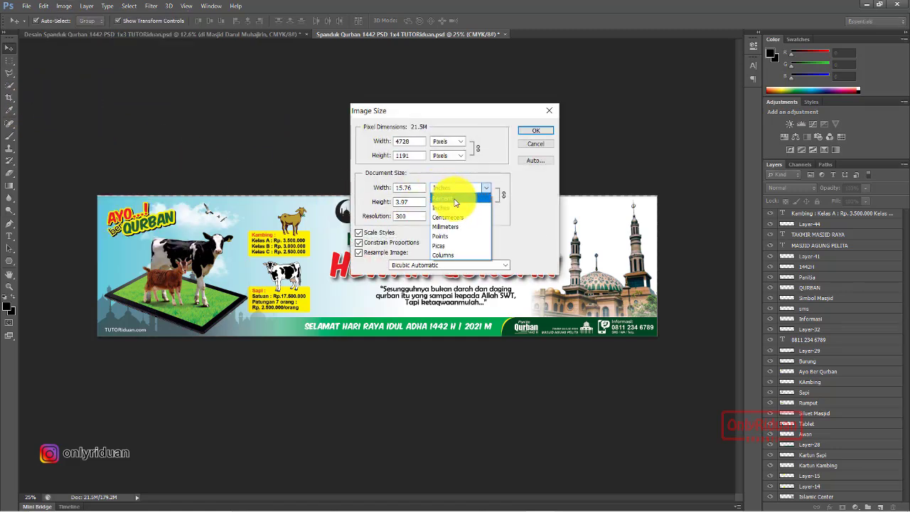
left_click(450, 219)
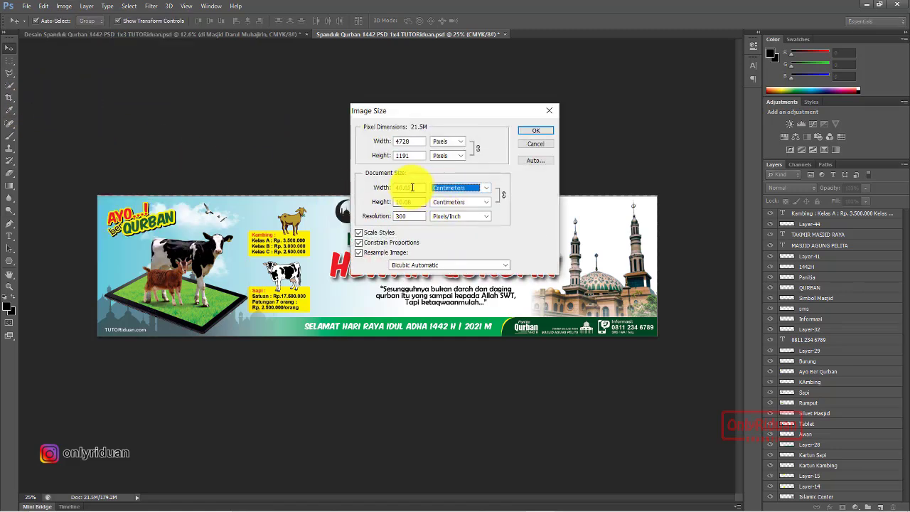
type("400")
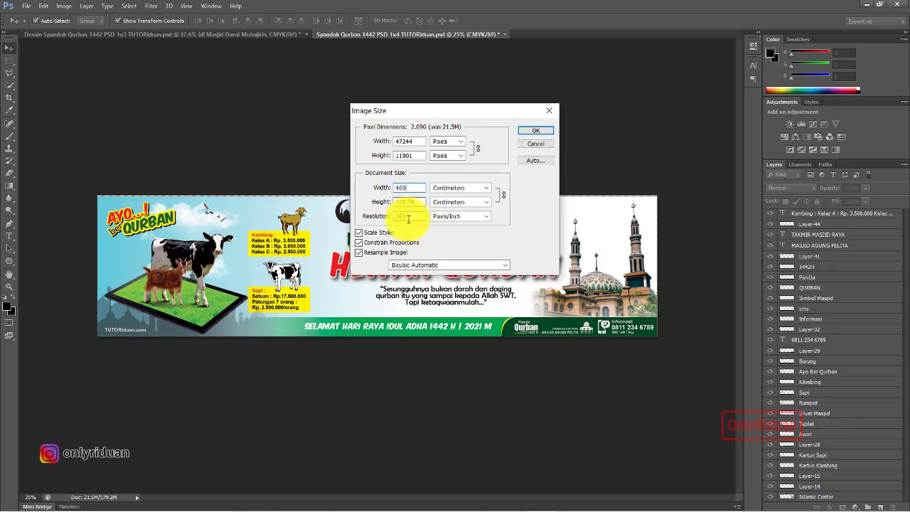
double_click(409, 219)
type("1")
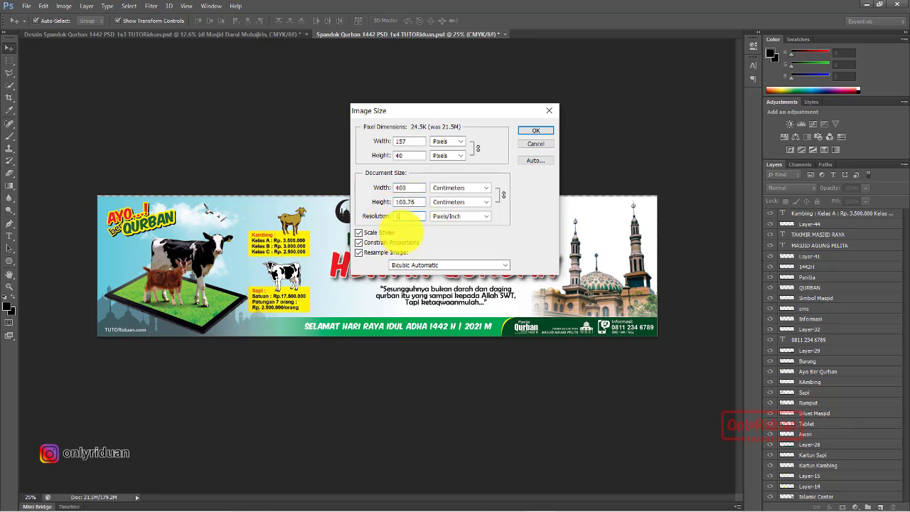
type("00")
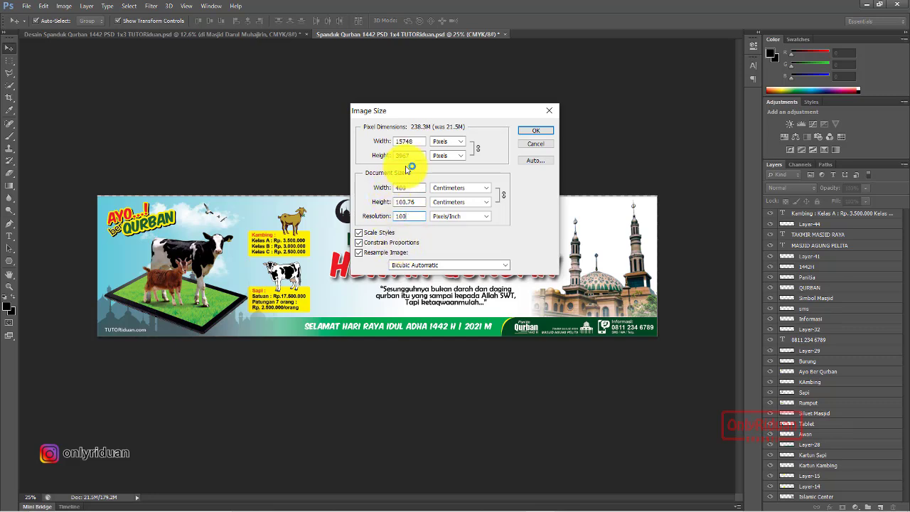
left_click(535, 130)
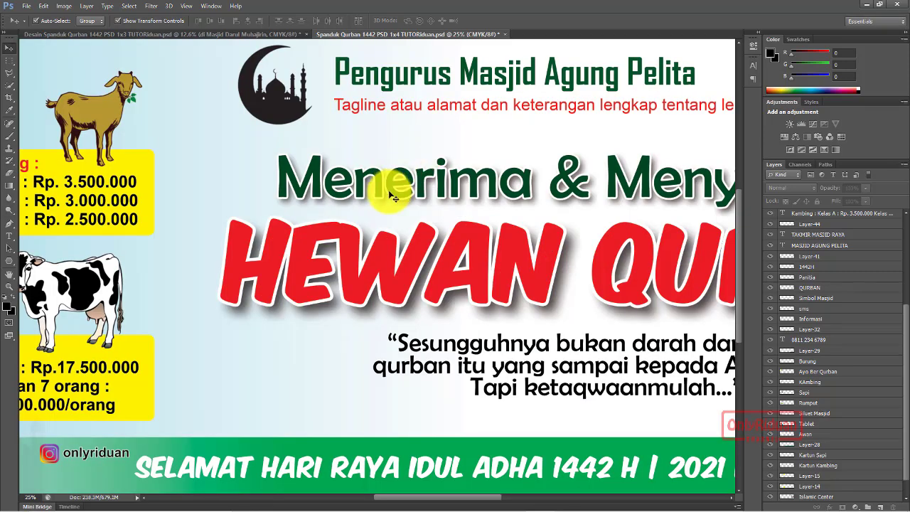
key("ctrl+0")
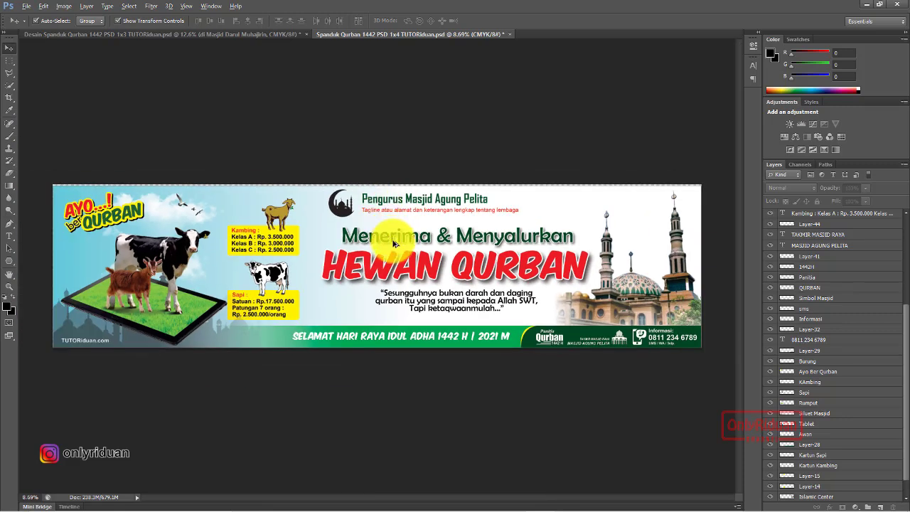
Save a Maximum-quality JPEG 'Spanduk Qurban 1442 1x4 1 lembar MA' from the 1x3 file name.
scroll(462, 272, "up", 1)
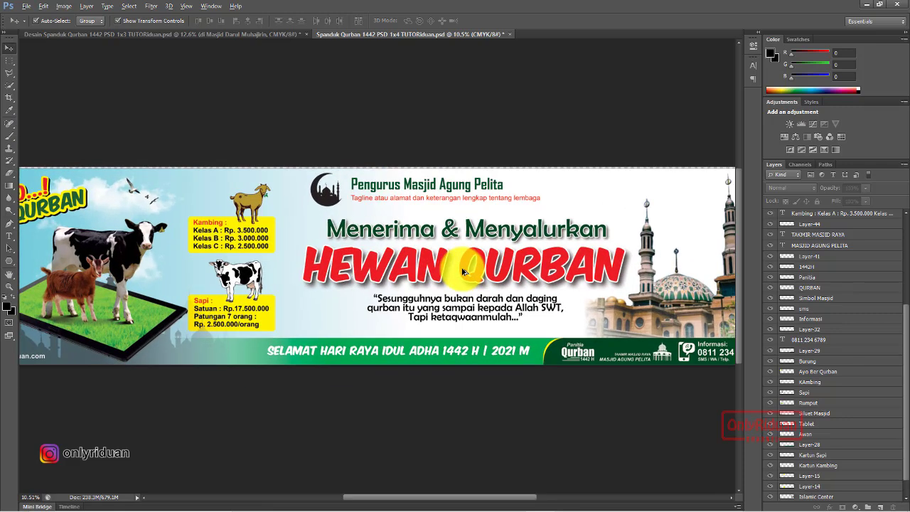
left_click(26, 7)
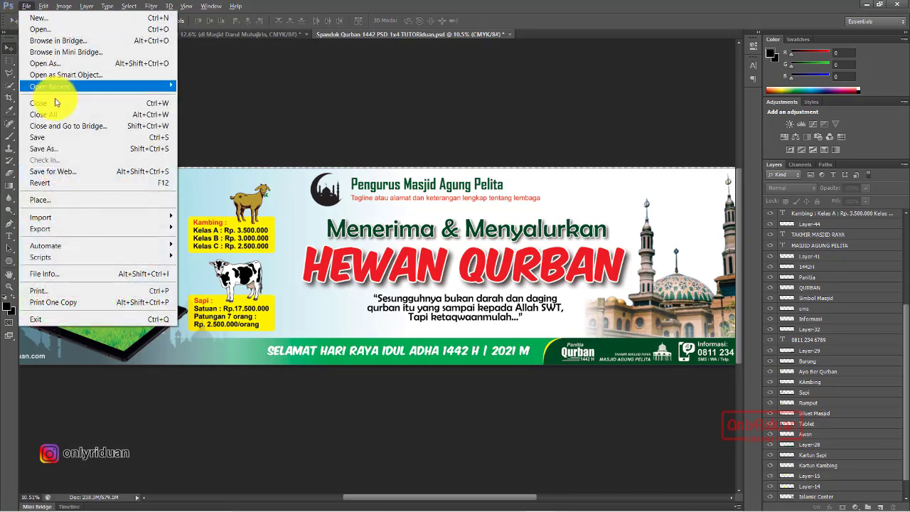
left_click(57, 149)
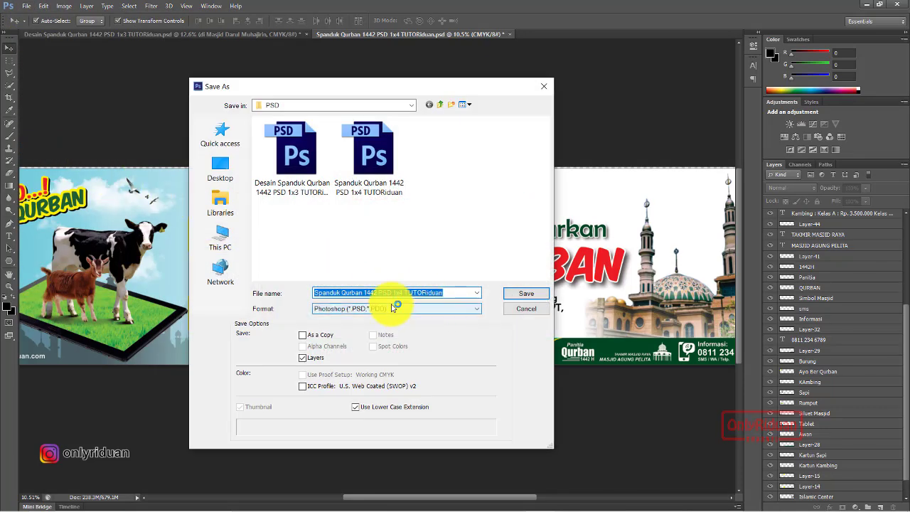
left_click(393, 306)
left_click(379, 348)
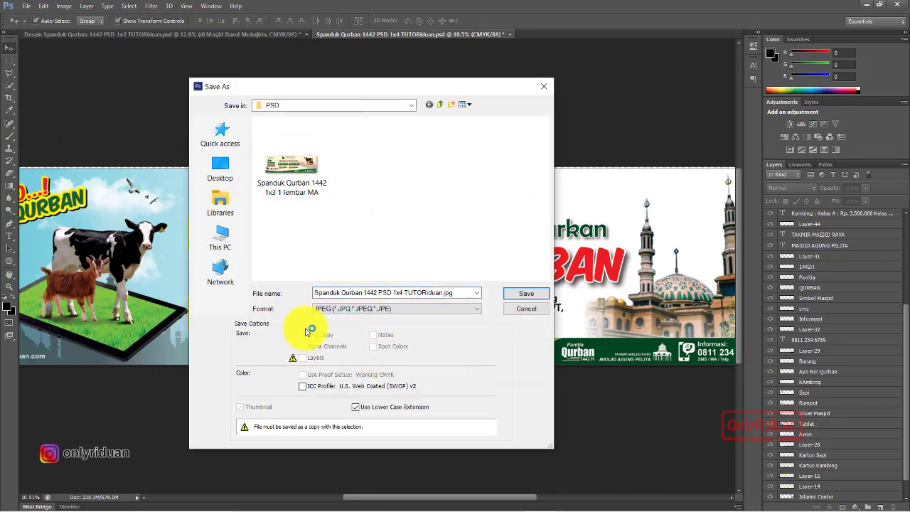
left_click(291, 169)
left_click(367, 293)
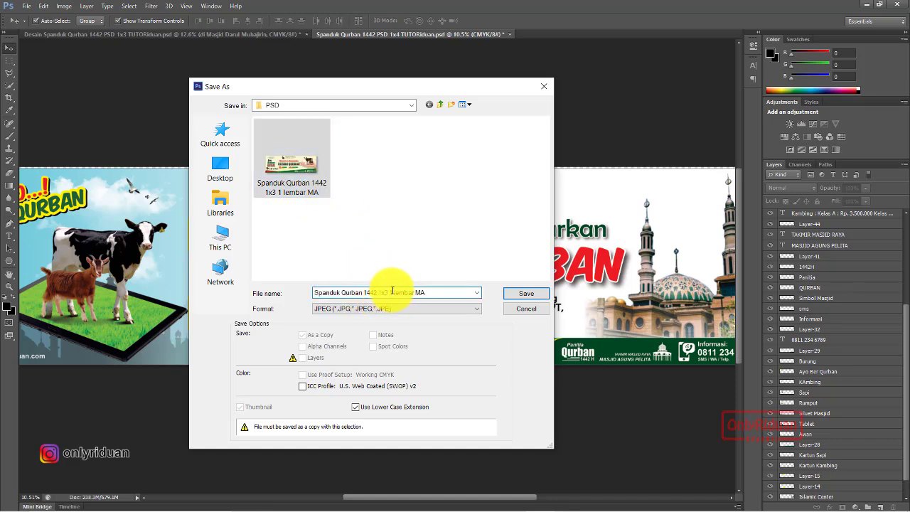
key("BackSpace")
type("4")
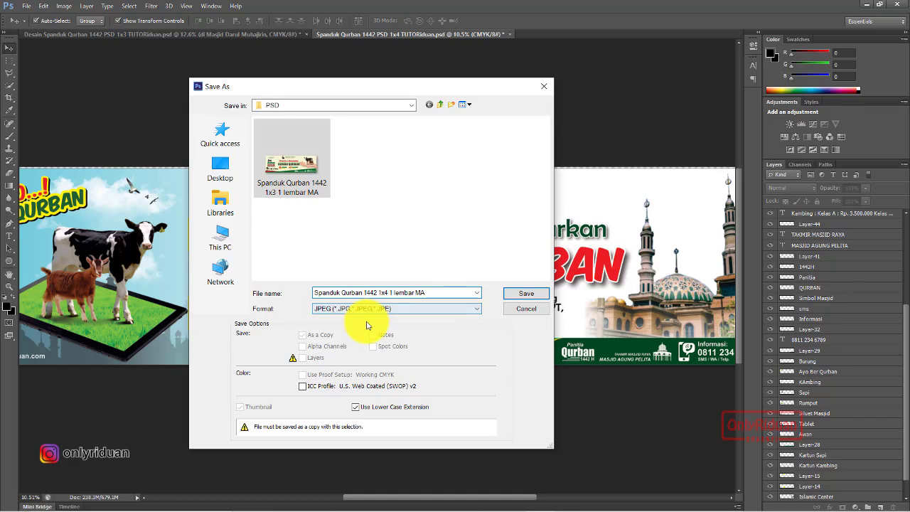
key("Return")
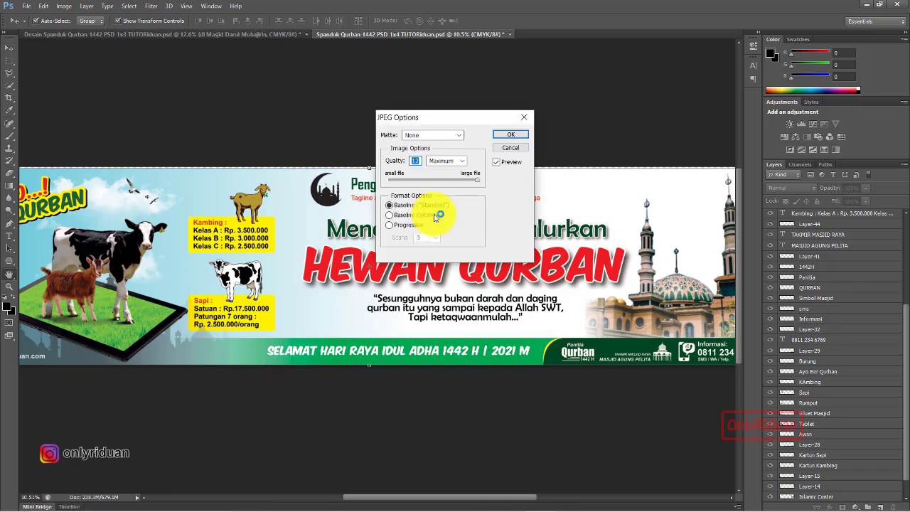
left_click(499, 136)
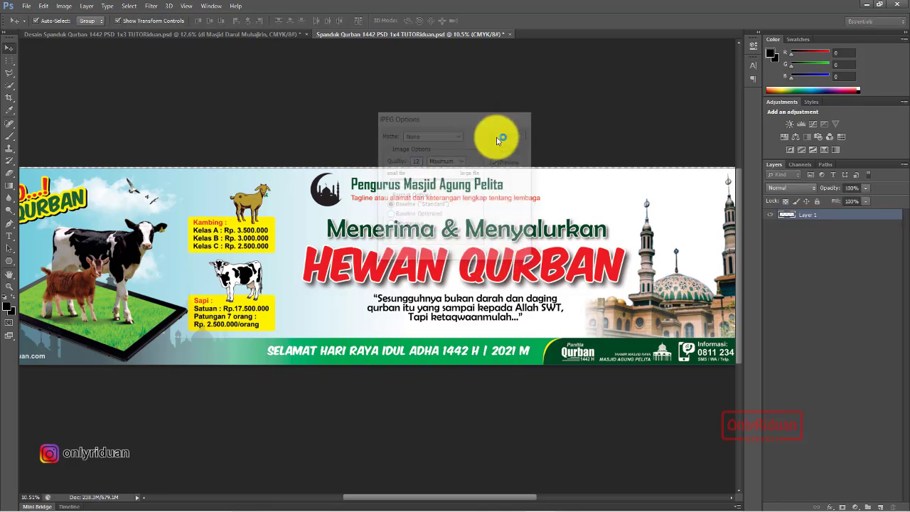
Open the QURBAN\PSD folder to confirm the new 1x4 JPEG is there.
left_click(334, 498)
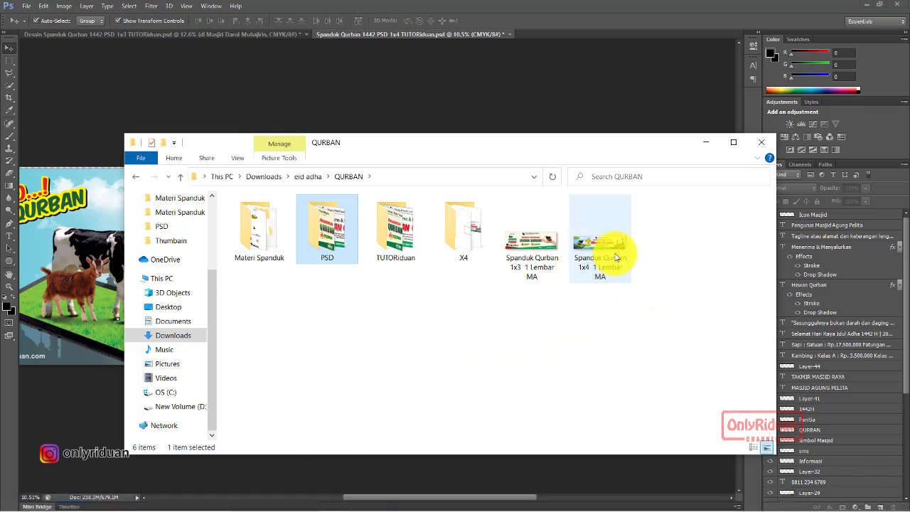
mouse_move(600, 238)
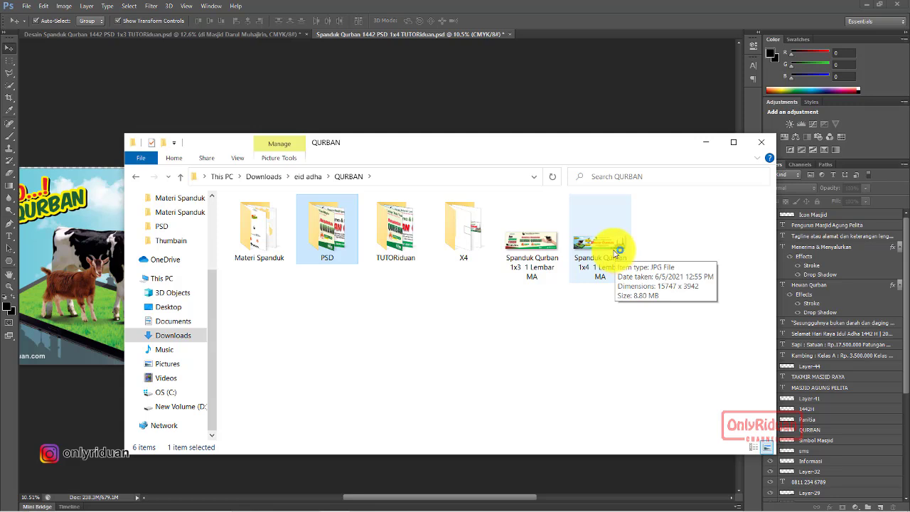
double_click(325, 226)
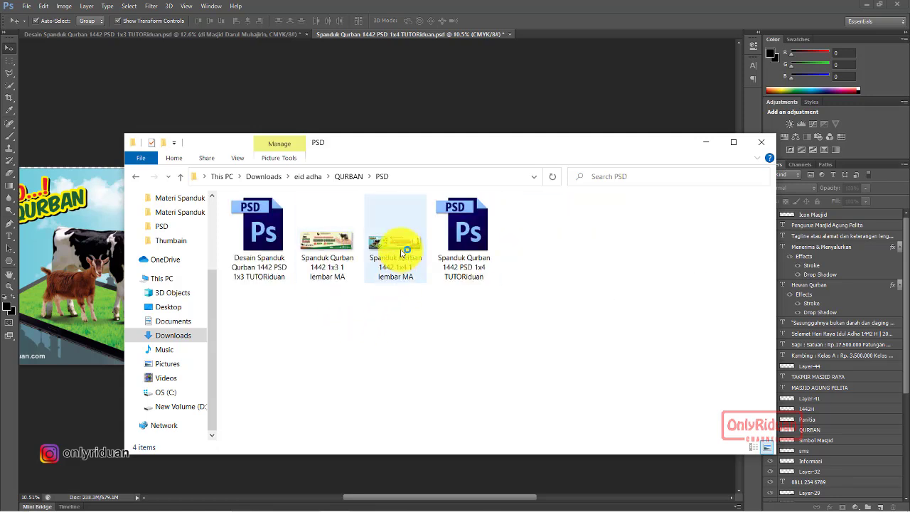